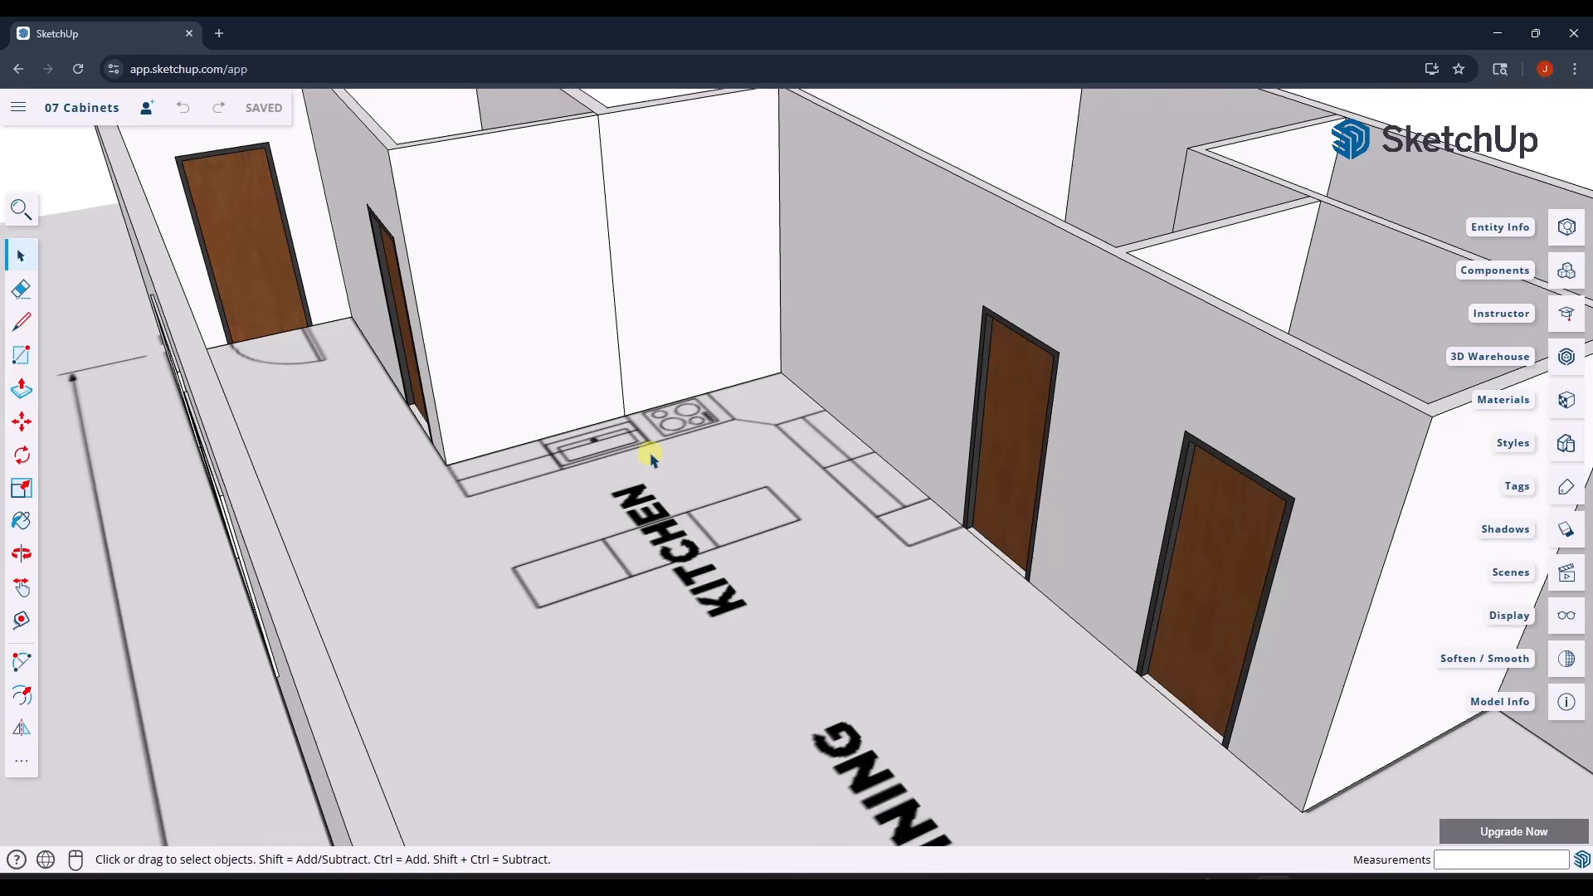
# - Examine the kitchen cabinet layout on the floor plan and the construction and toe kick of the reference base cabinets
pyautogui.scroll(5, 644, 448)
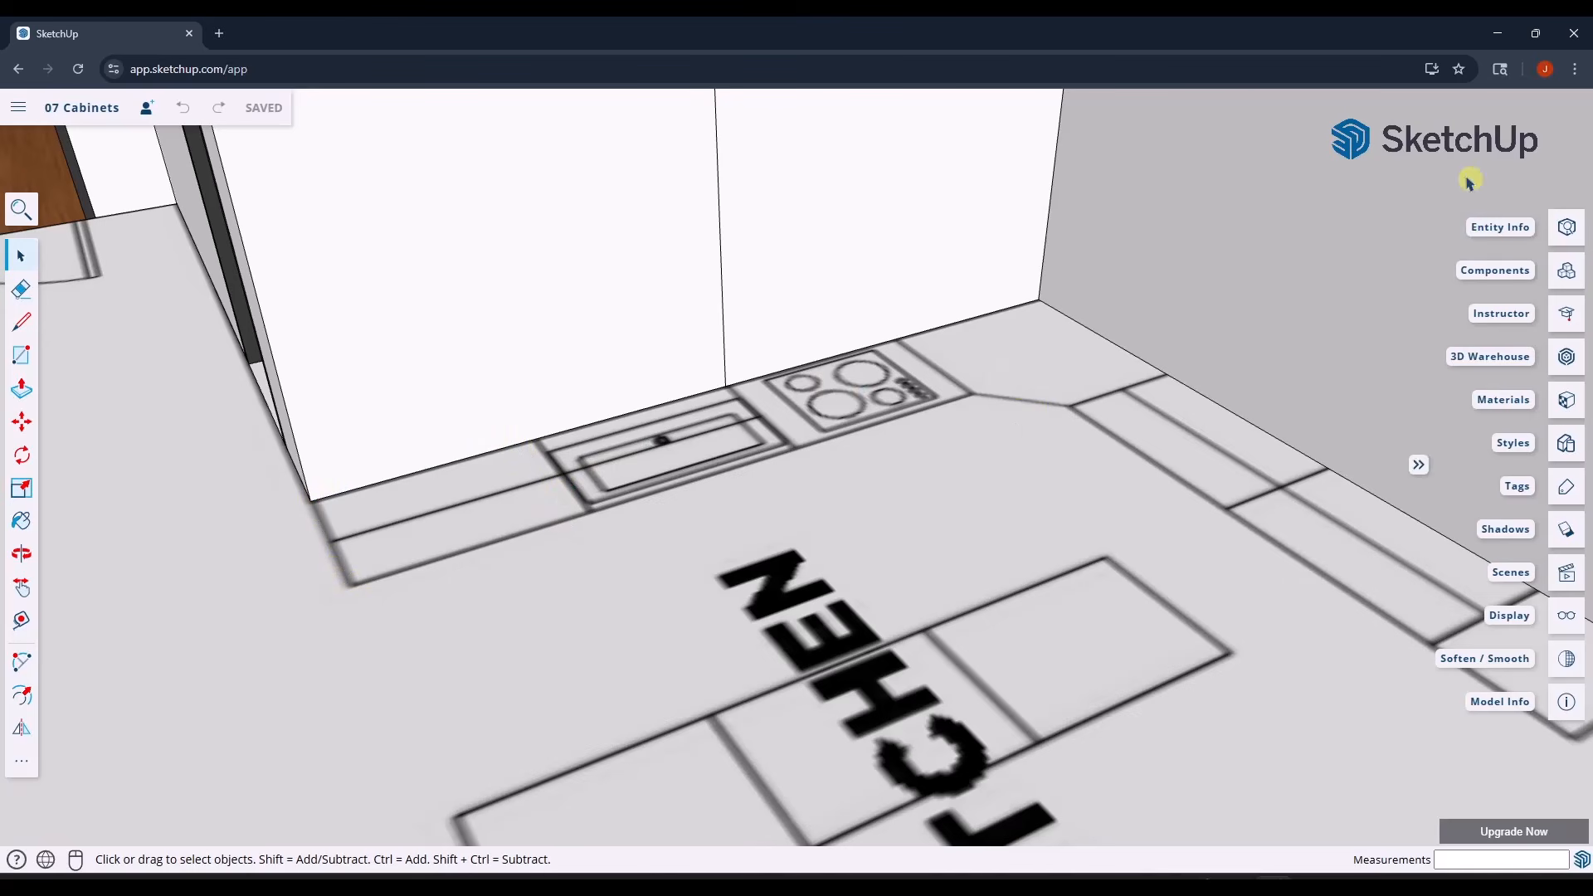
pyautogui.moveTo(580, 451); pyautogui.dragTo(676, 463, button='middle')
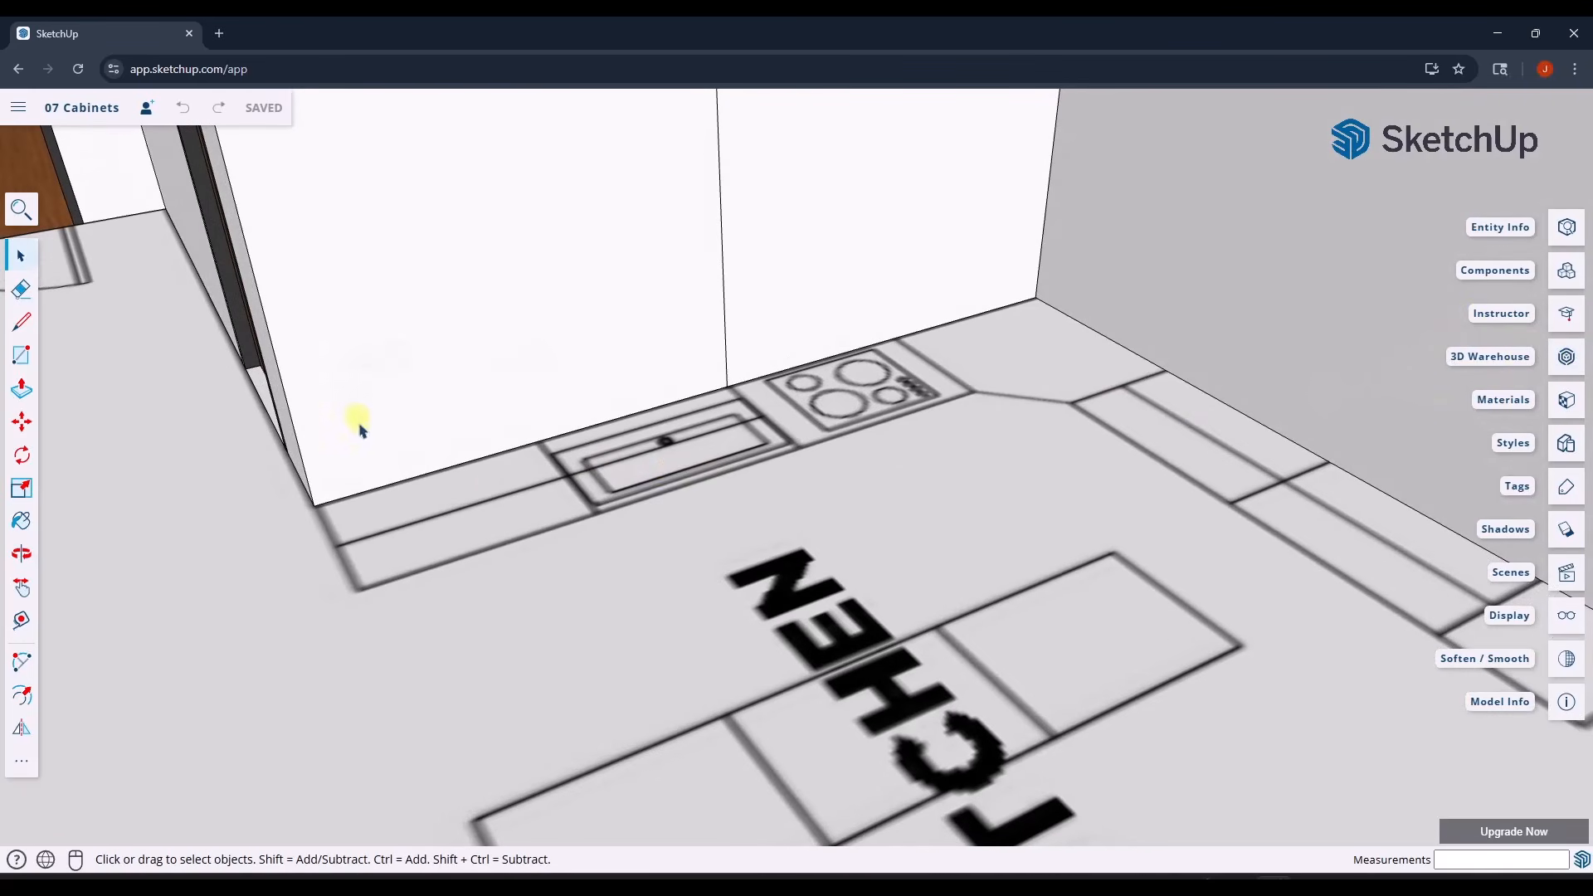
pyautogui.moveTo(490, 474); pyautogui.dragTo(513, 483, button='middle')
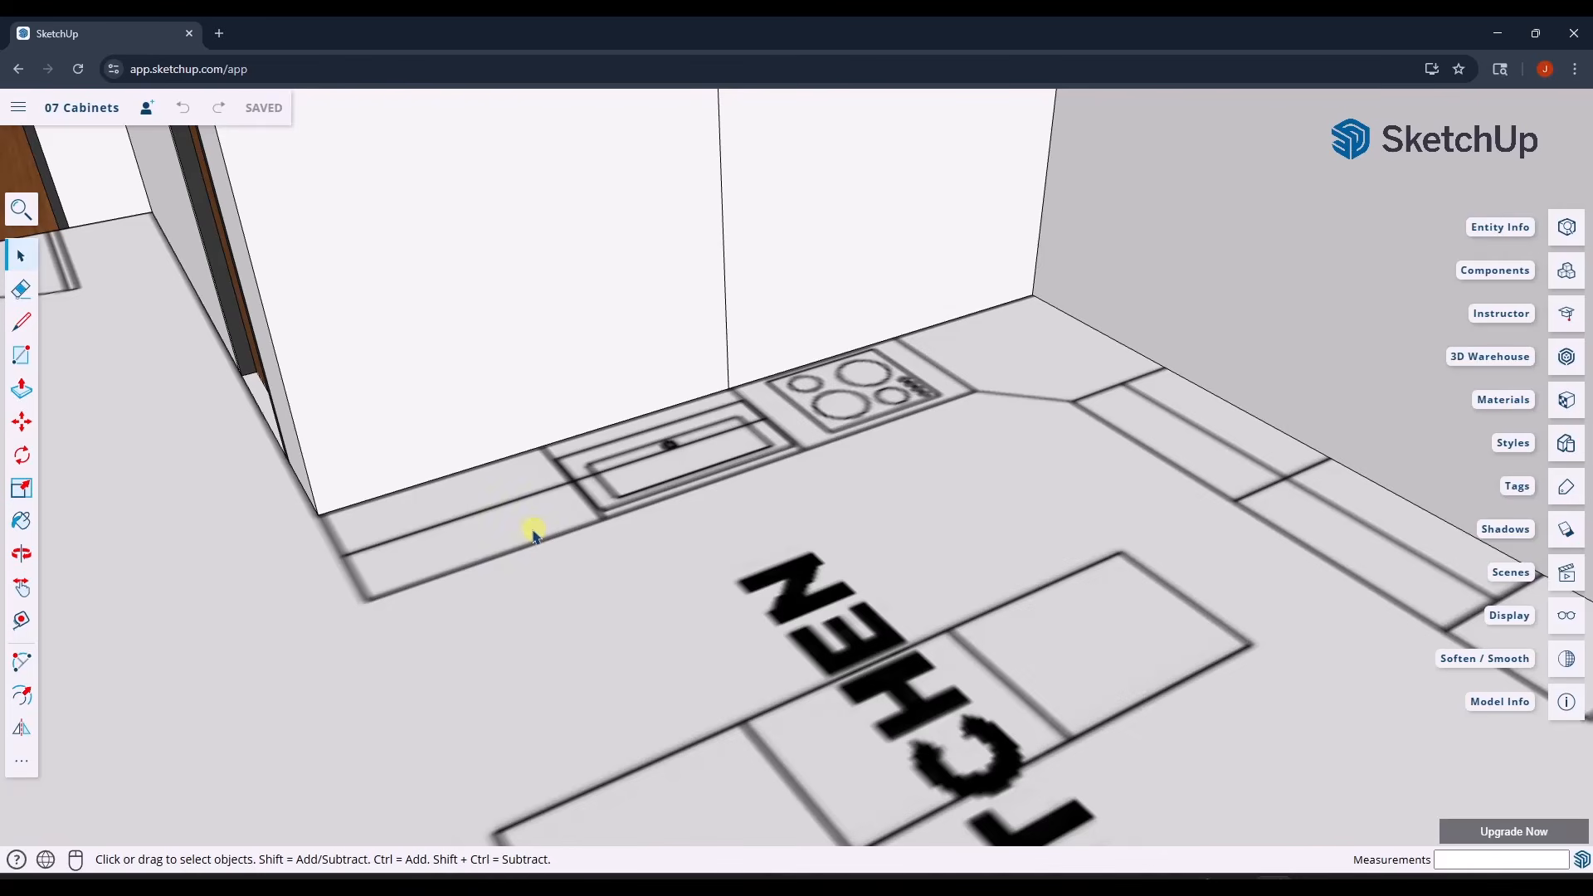
pyautogui.moveTo(375, 524); pyautogui.dragTo(393, 531, button='middle')
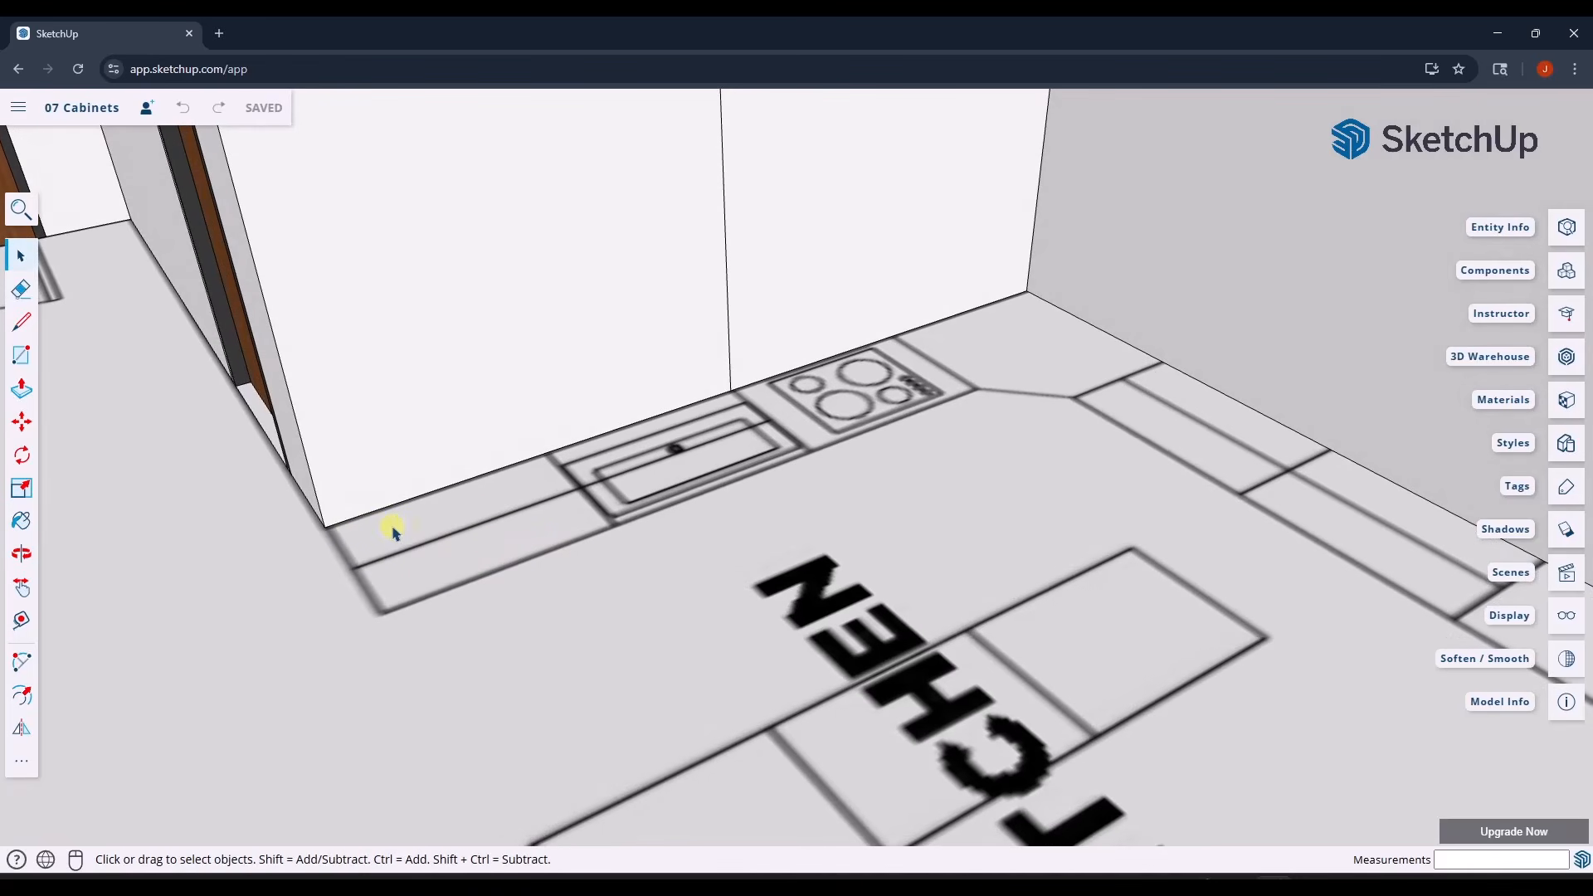
pyautogui.press('r')
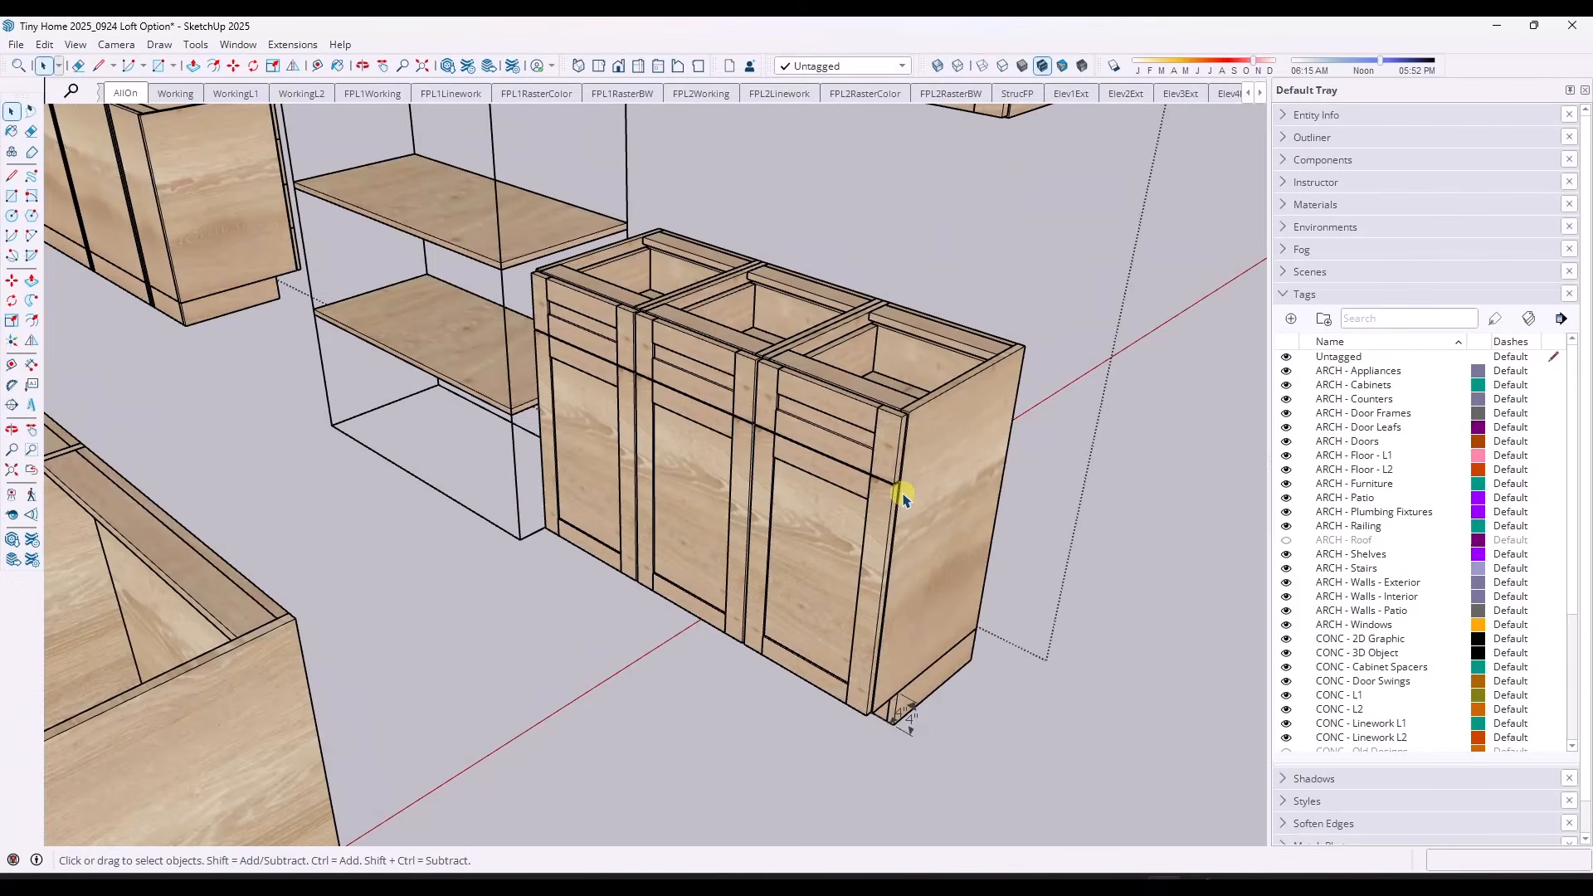
pyautogui.moveTo(902, 496)
pyautogui.mouseDown(button='middle')
pyautogui.moveTo(935, 498)
pyautogui.moveTo(758, 416)
pyautogui.moveTo(916, 455)
pyautogui.moveTo(917, 501)
pyautogui.mouseUp(button='middle')
pyautogui.scroll(2, 1031, 448)
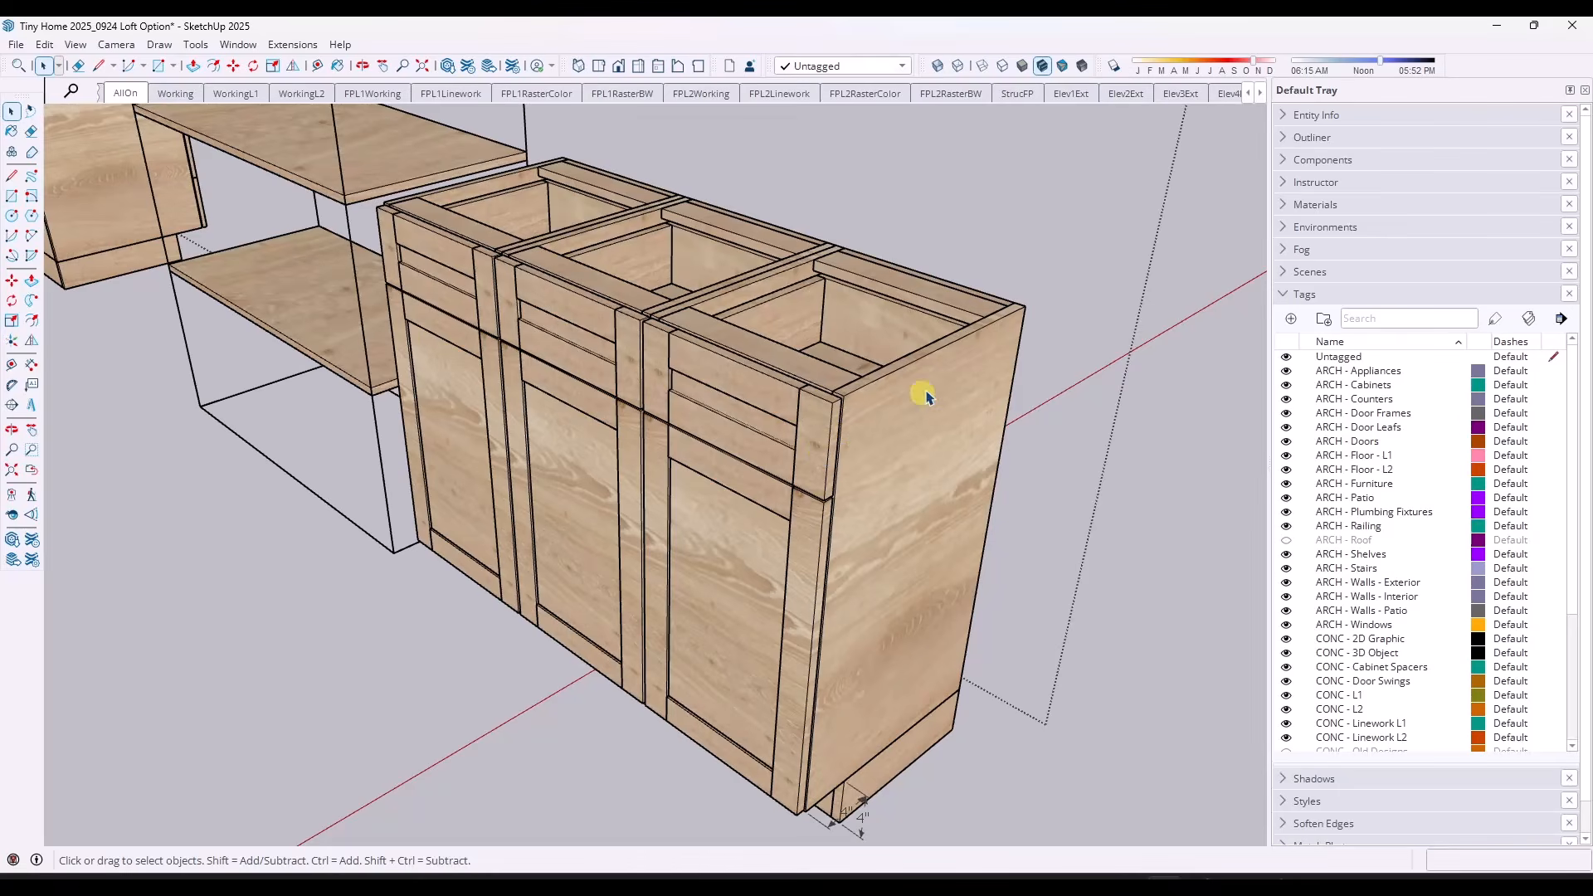
pyautogui.scroll(-1, 829, 399)
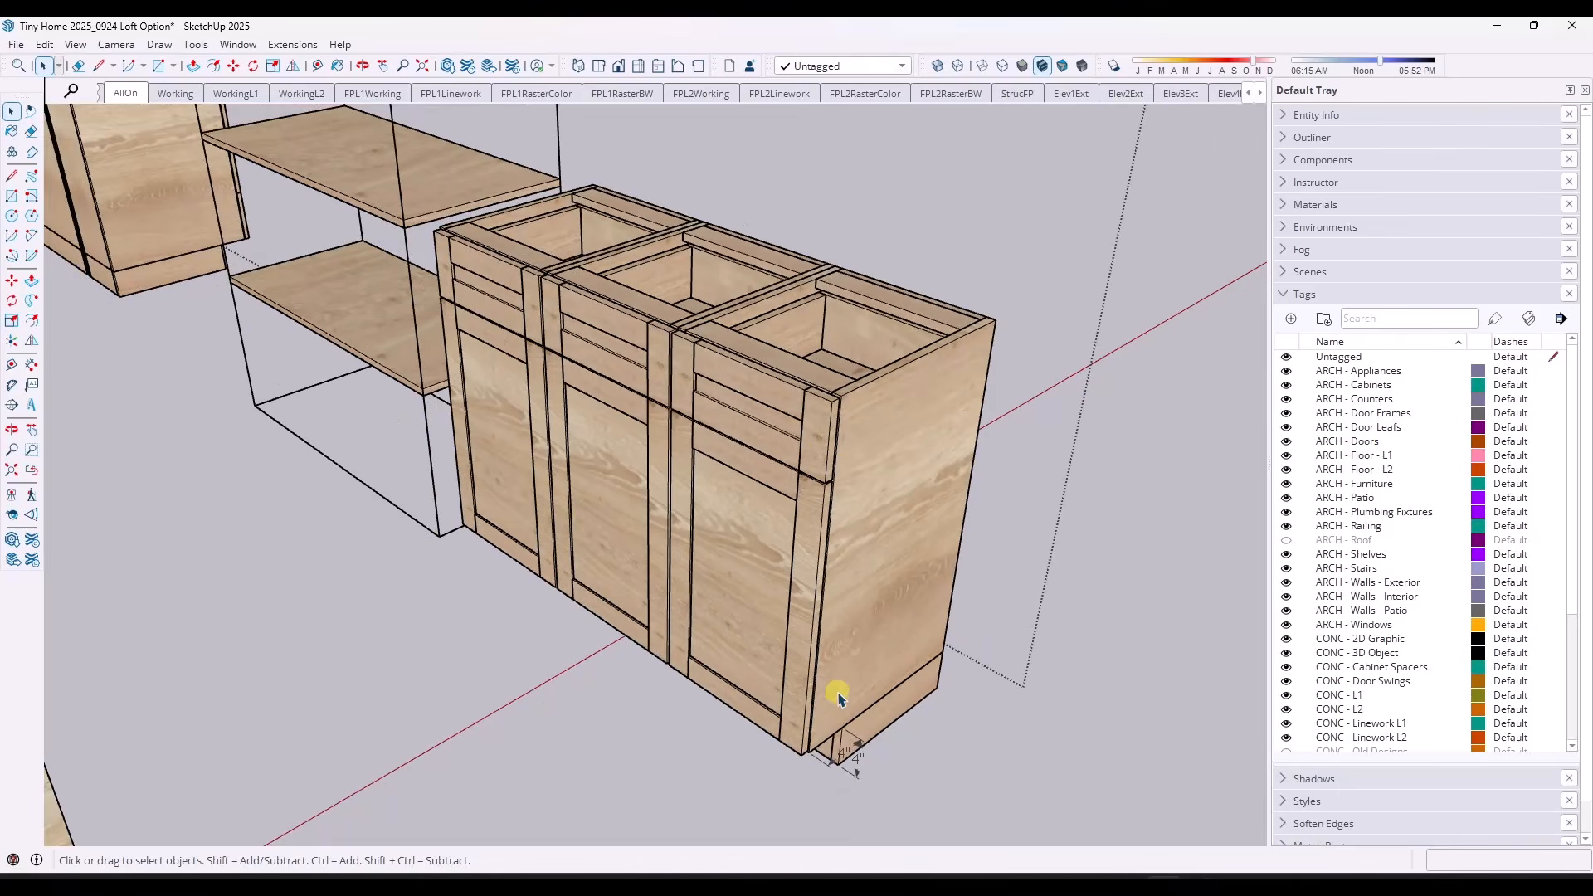
pyautogui.scroll(1, 838, 695)
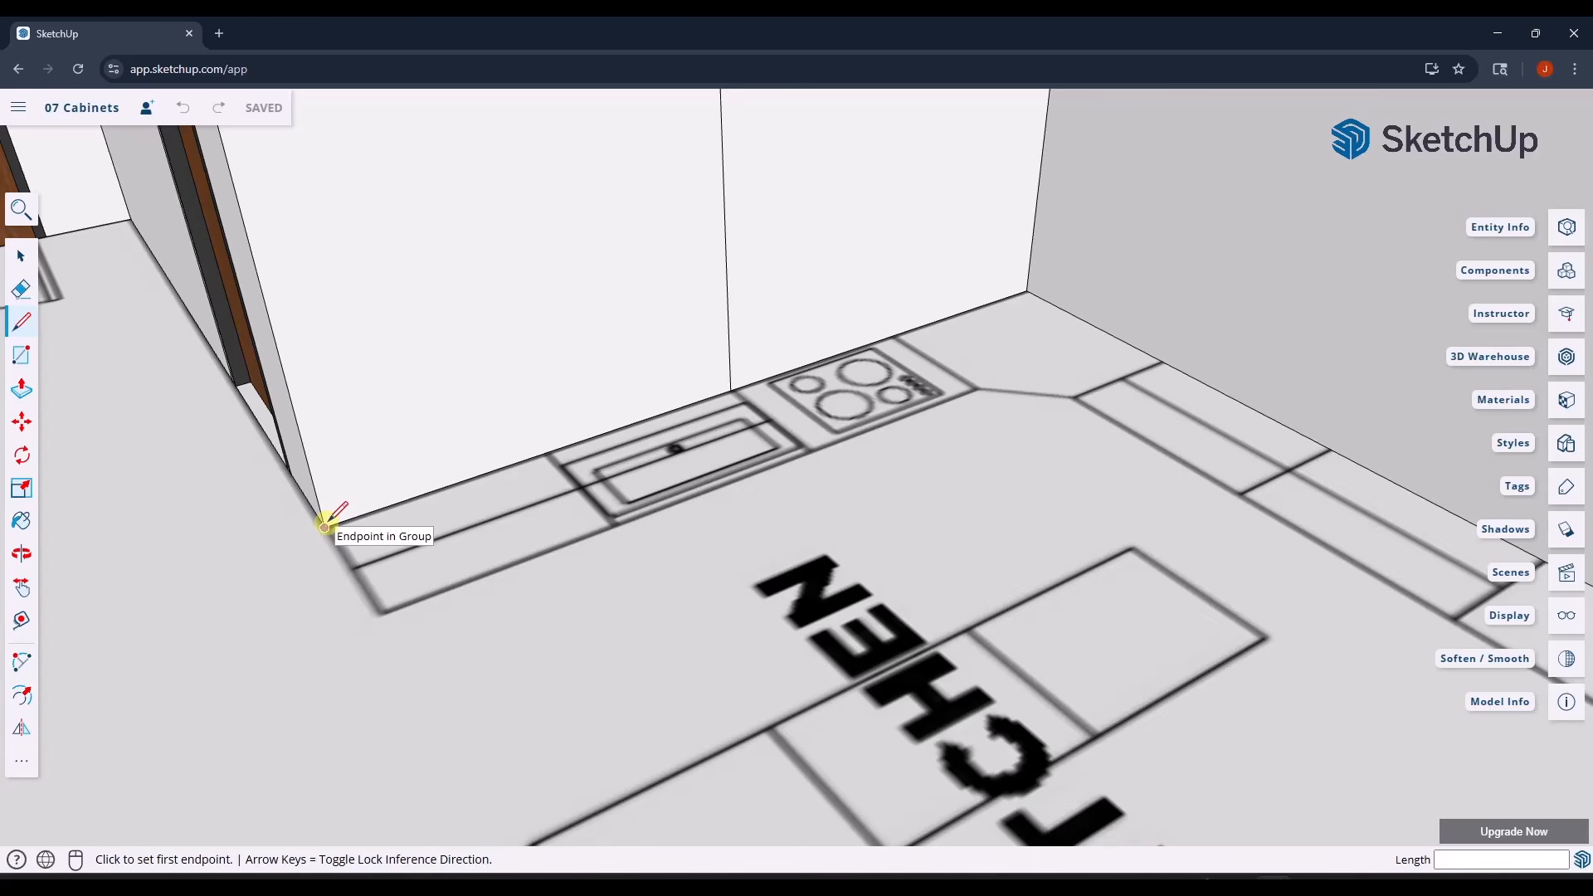
# - Select the wall group around the kitchen to inspect its extent, and clear the selection
pyautogui.press('space')
pyautogui.click(347, 438)
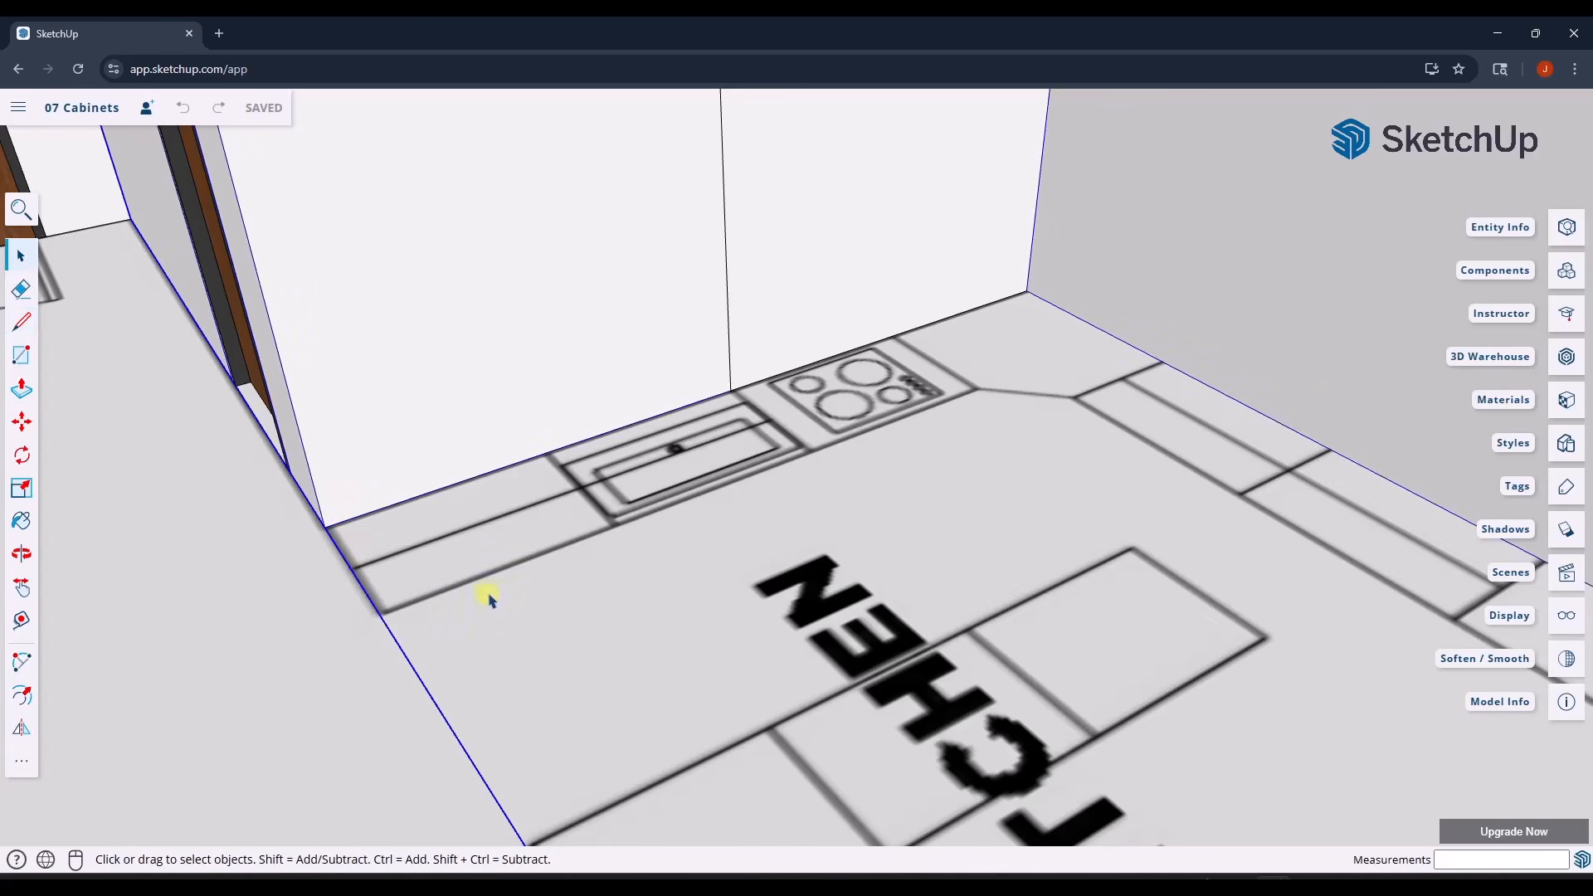
pyautogui.scroll(-3, 465, 585)
pyautogui.scroll(-2, 356, 323)
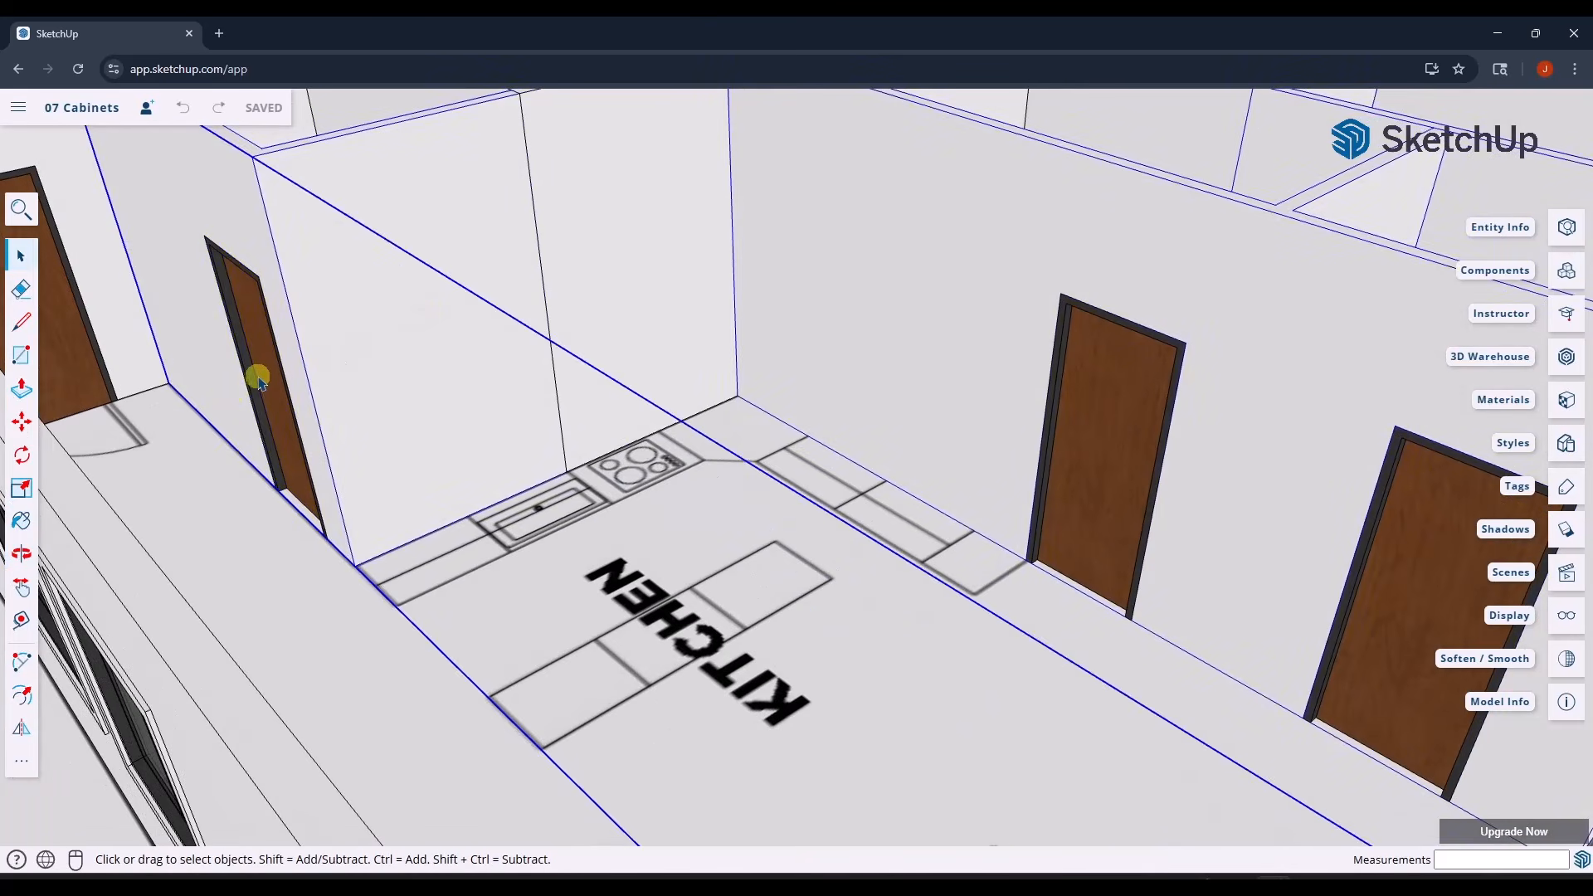
pyautogui.scroll(2, 407, 448)
pyautogui.moveTo(402, 491); pyautogui.dragTo(380, 477, button='middle')
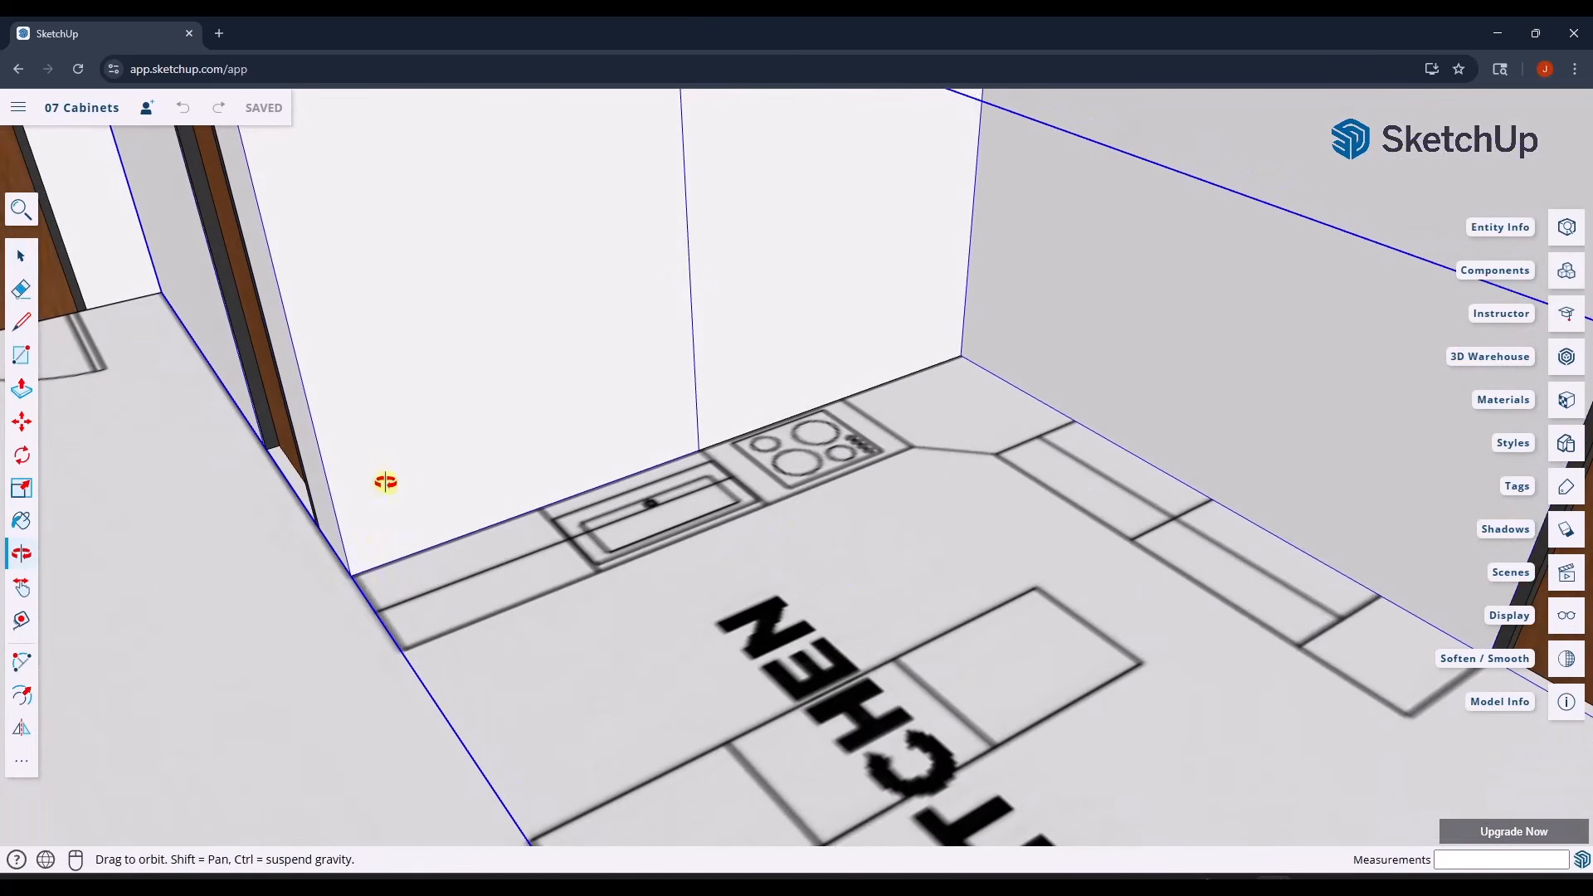
pyautogui.click(576, 591)
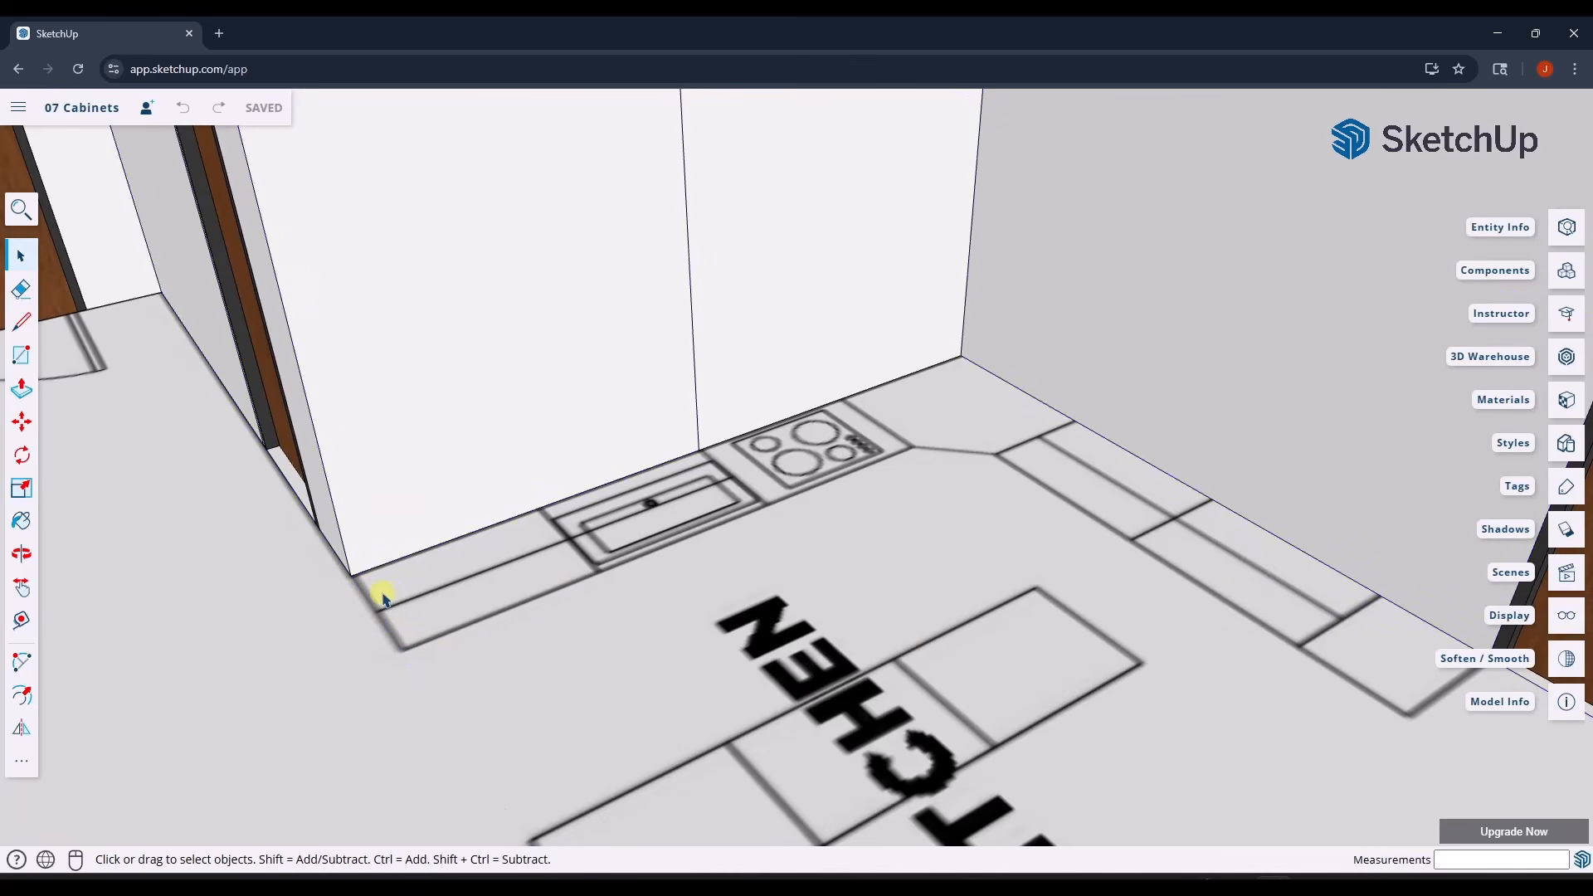
# - Draw a rectangular base cabinet footprint 24 inches deep and 36 inches wide from the wall corner beside the sink
pyautogui.press('l')
pyautogui.click(350, 575)
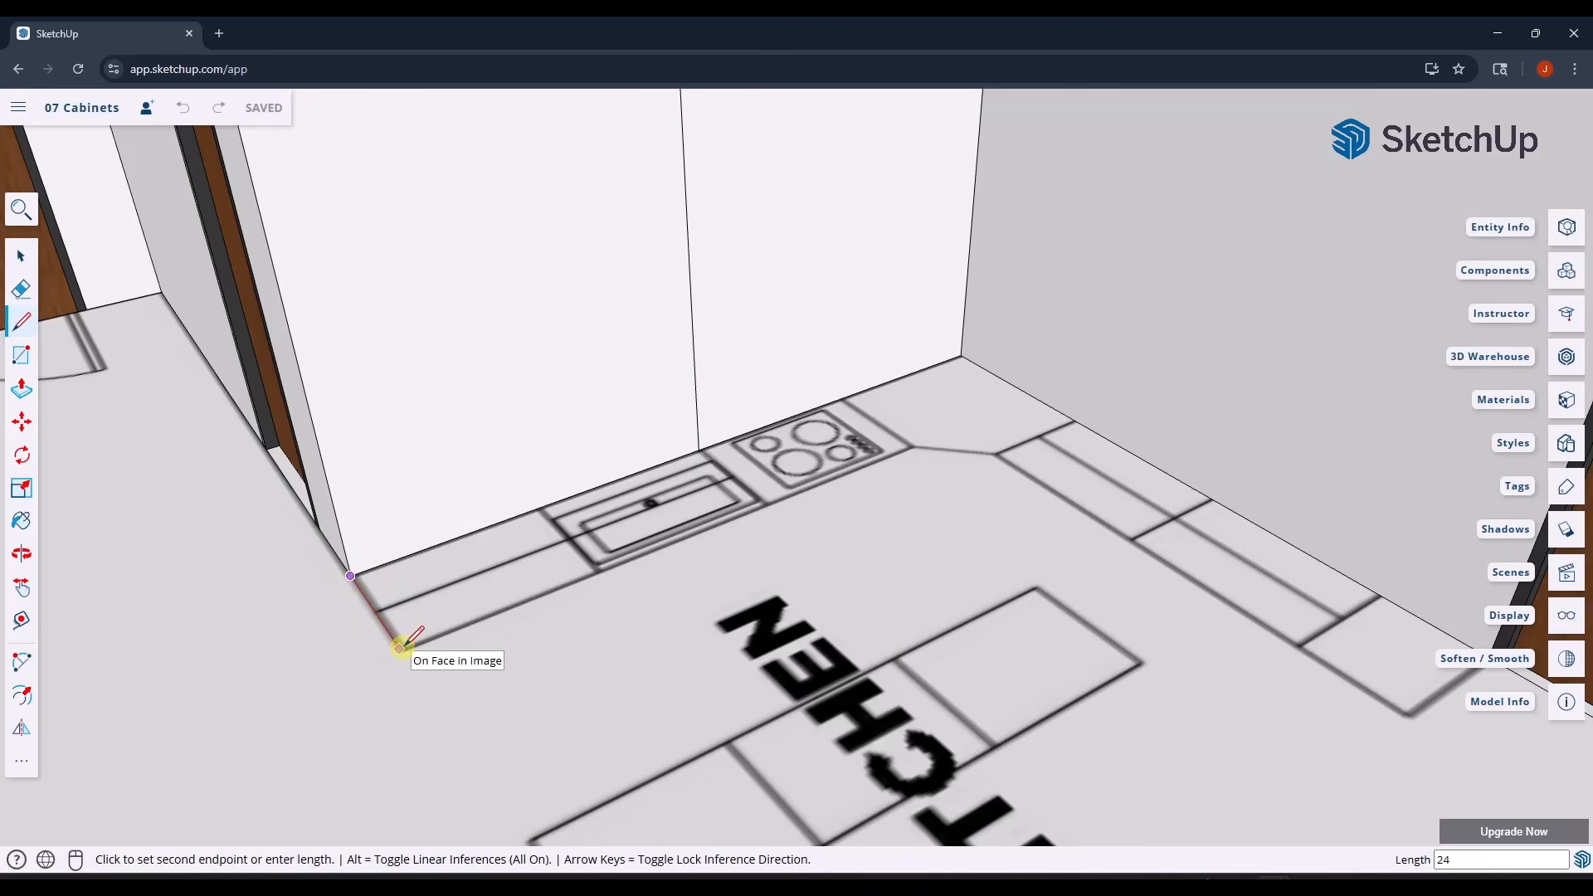
pyautogui.click(399, 648)
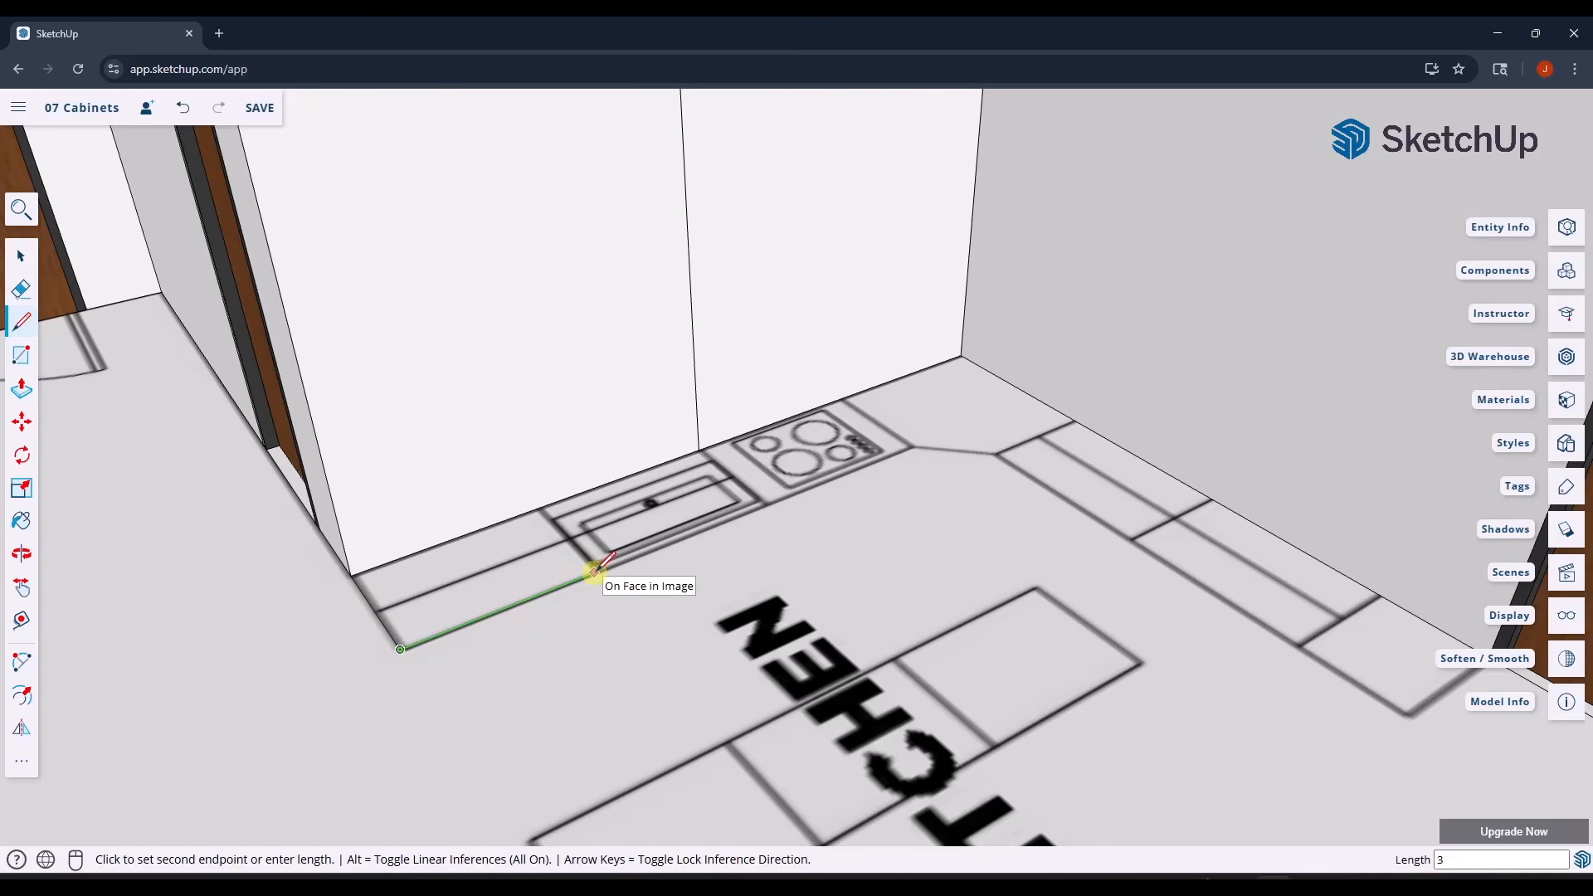
pyautogui.write('36')
pyautogui.press('Return')
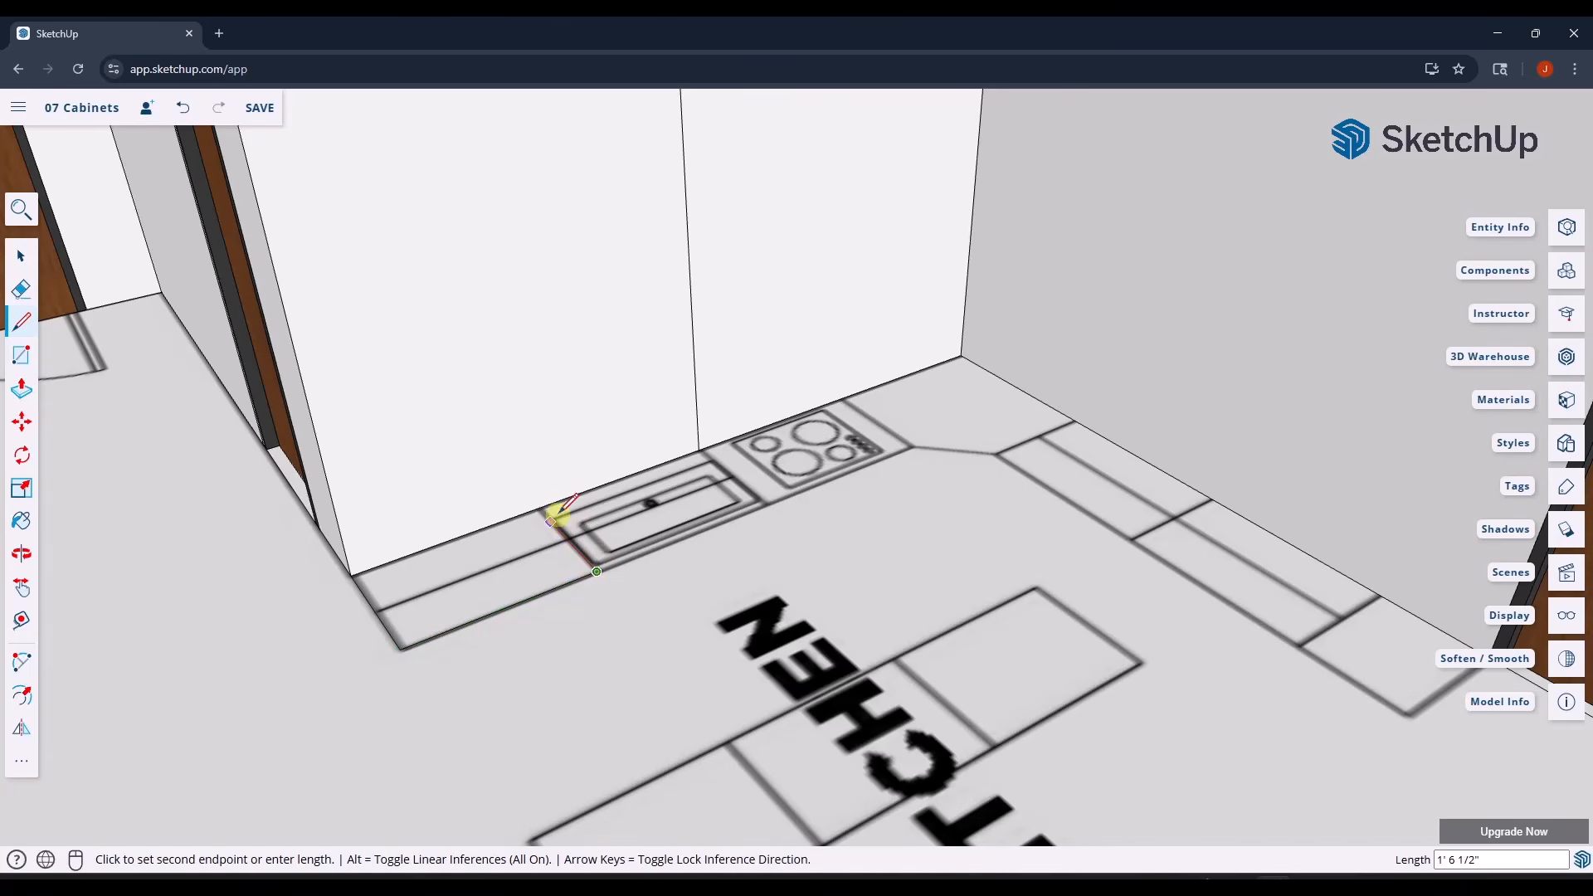
pyautogui.click(539, 507)
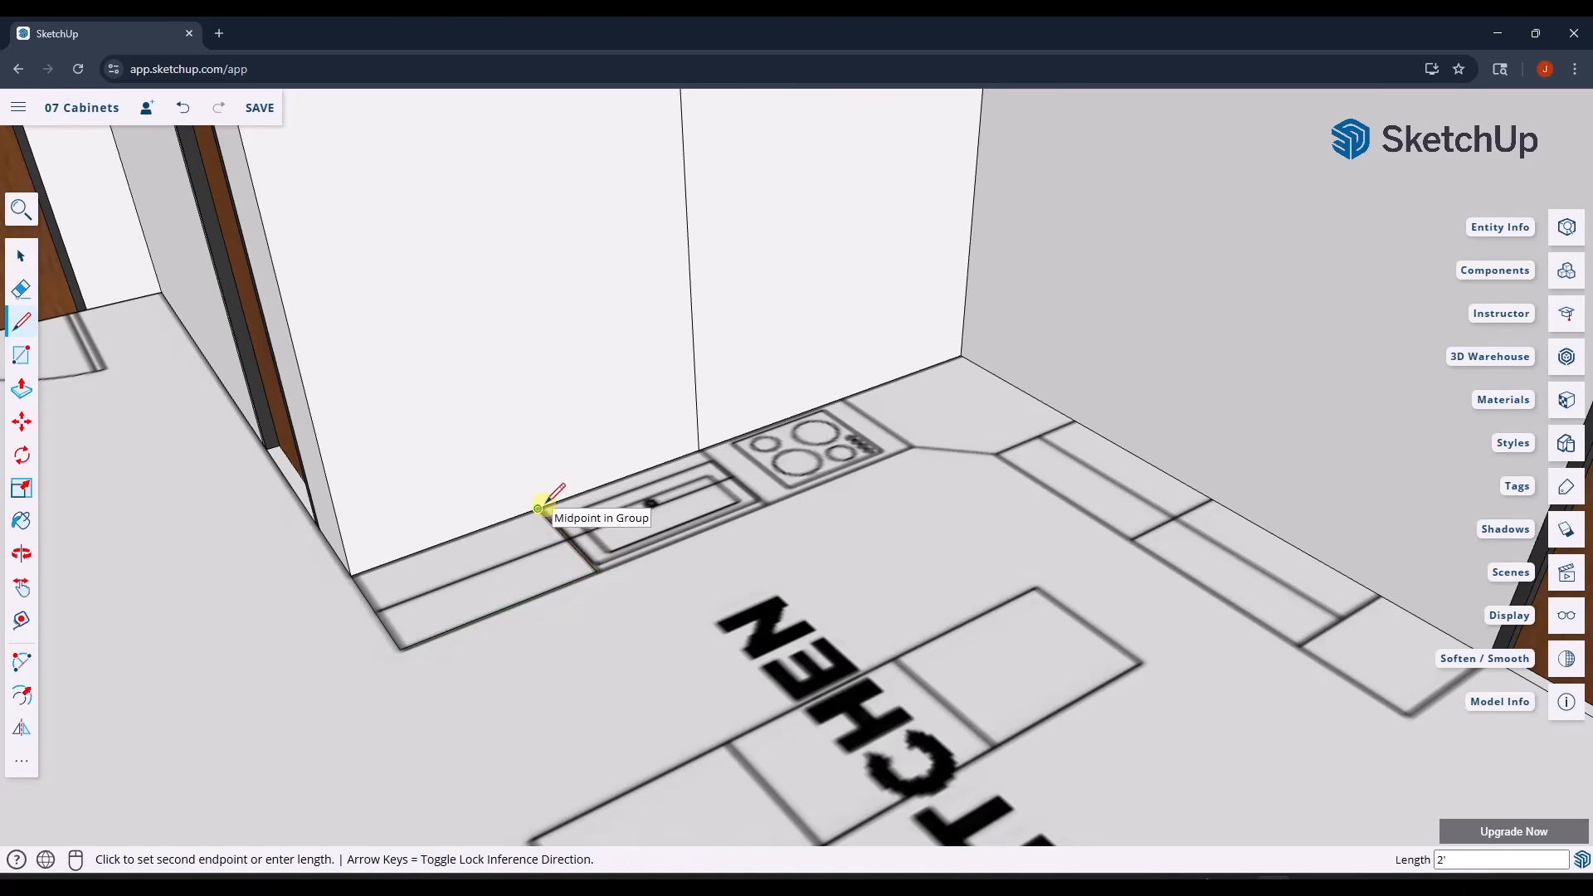
pyautogui.click(364, 570)
pyautogui.press('space')
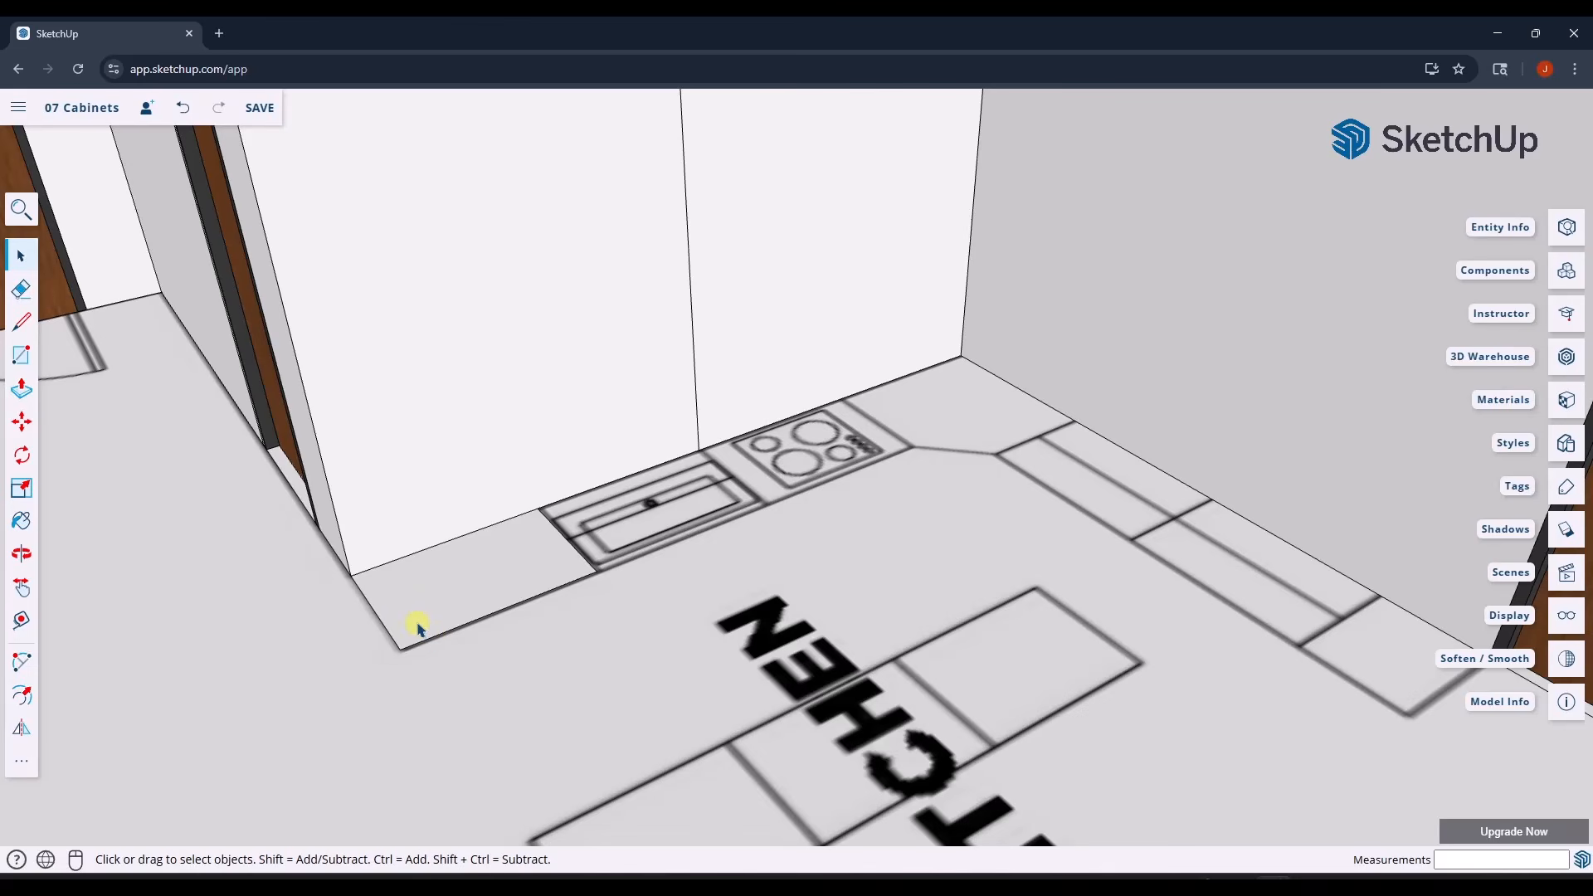
# - Draw a toe-kick line across the cabinet footprint, parallel to its front edge and set back 4 inches
pyautogui.press('l')
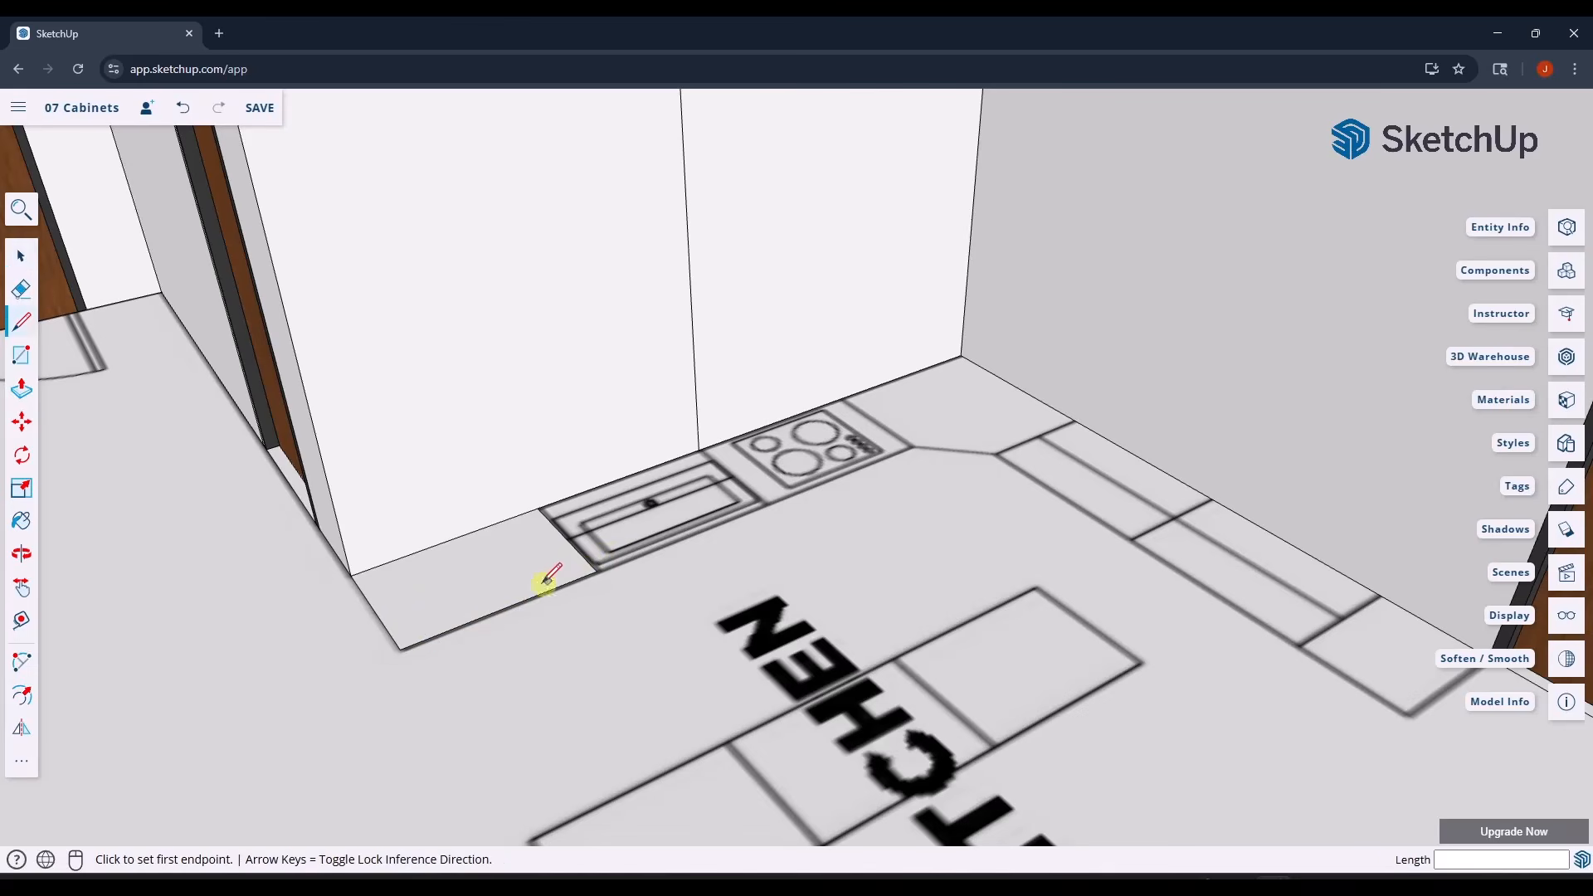
pyautogui.click(400, 648)
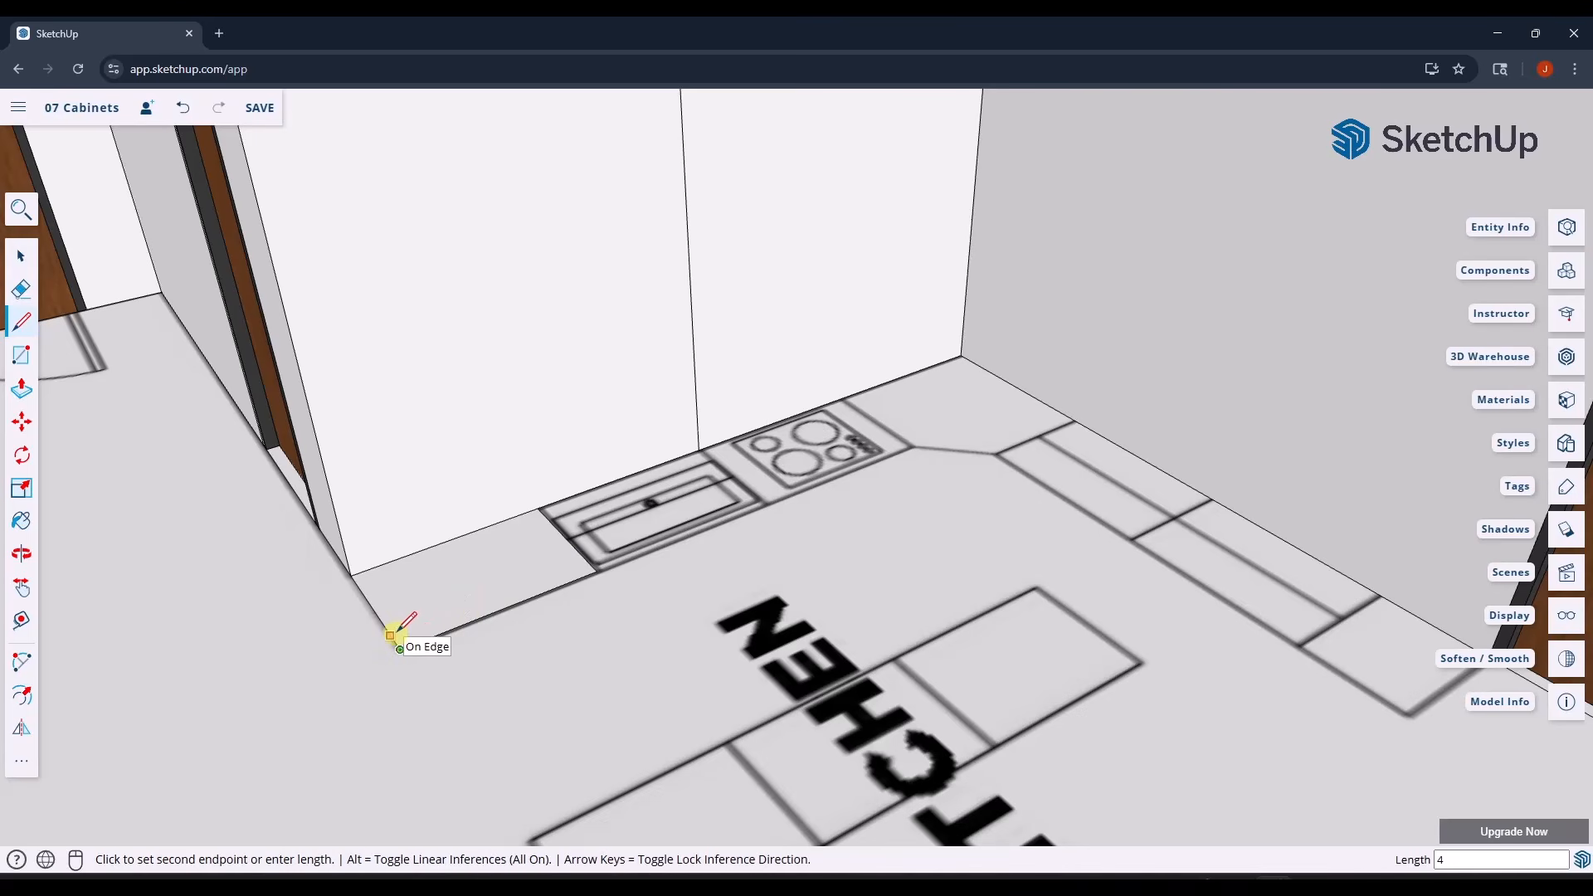
pyautogui.press('Escape')
pyautogui.click(391, 636)
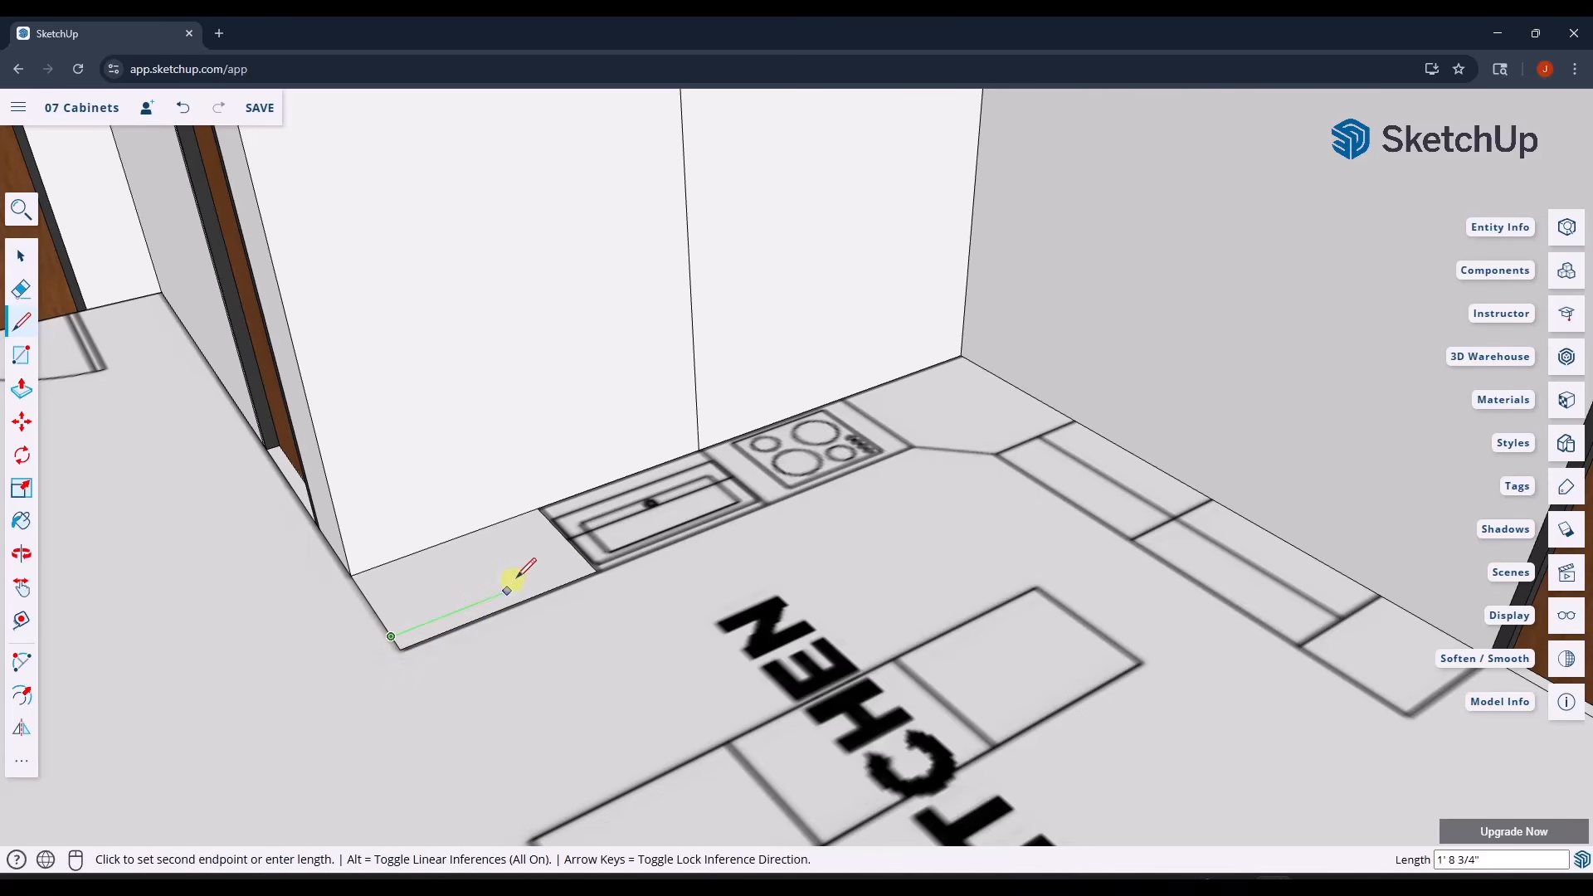
pyautogui.click(574, 563)
pyautogui.press('space')
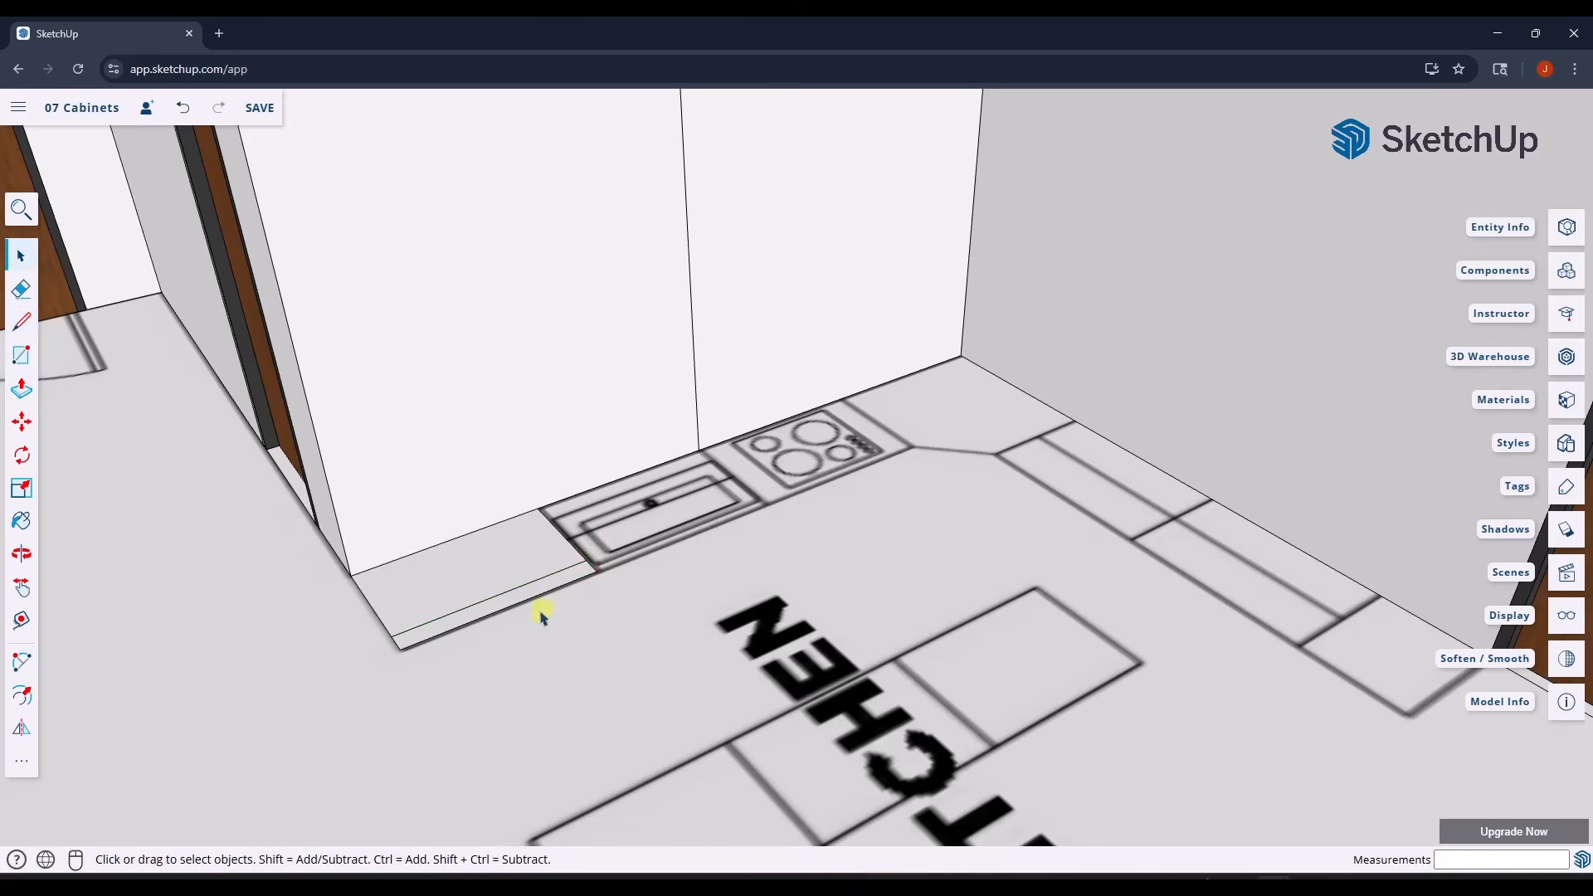
# - Erase the footprint edges in front of the toe-kick line, leaving only the base area behind it
pyautogui.scroll(3, 422, 636)
pyautogui.scroll(2, 422, 636)
pyautogui.press('e')
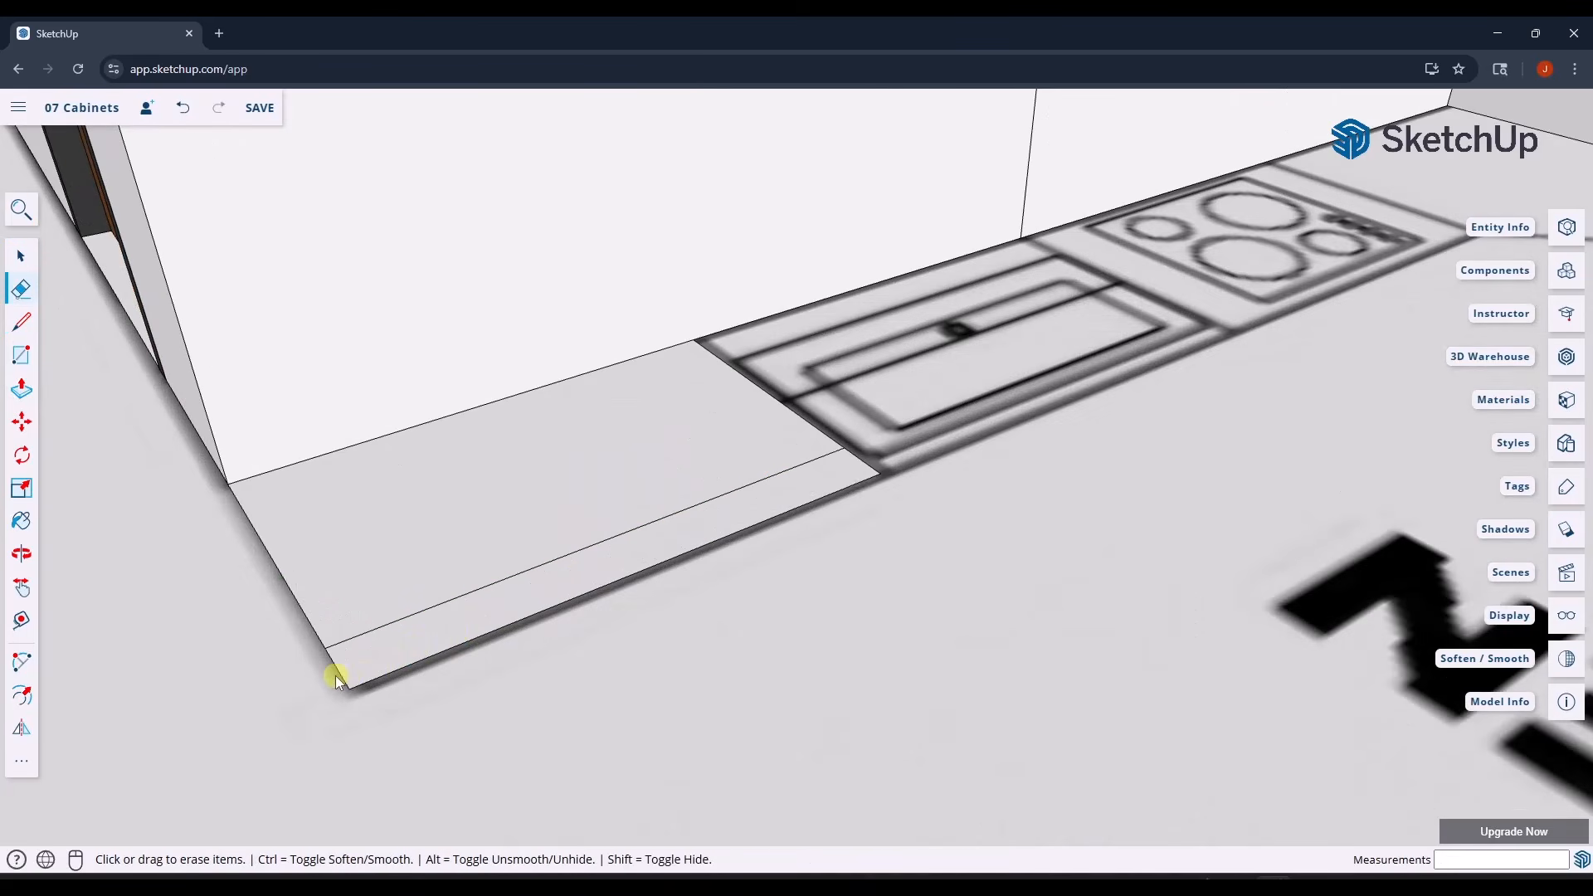
pyautogui.moveTo(335, 672)
pyautogui.mouseDown()
pyautogui.moveTo(694, 561)
pyautogui.moveTo(872, 471)
pyautogui.moveTo(854, 462)
pyautogui.mouseUp()
pyautogui.press('space')
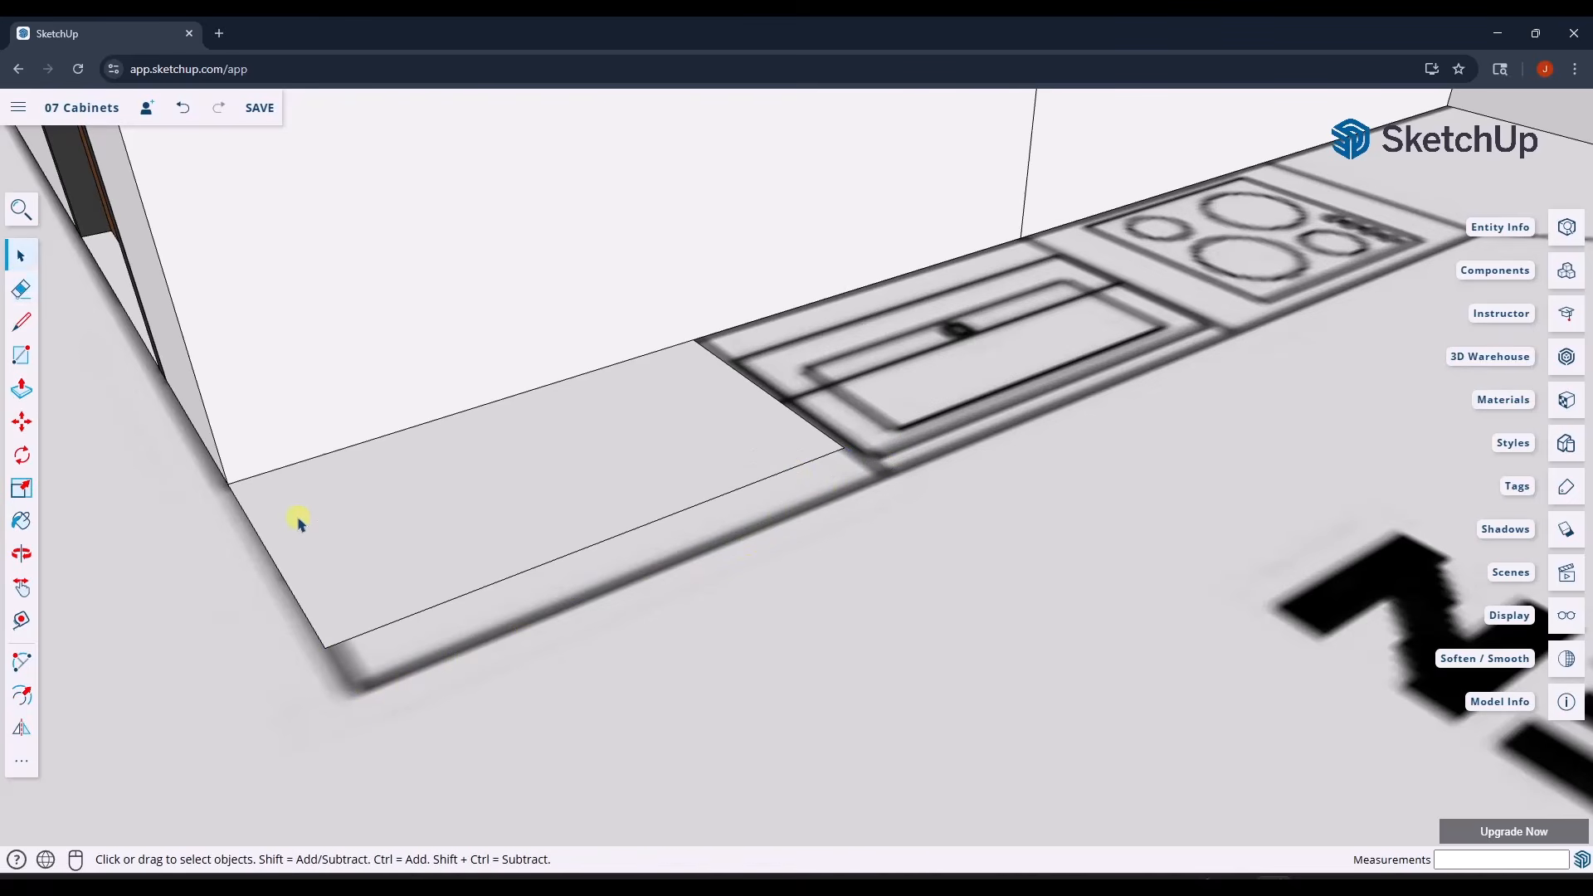
# - Offset the base outline inward by 3/4 inch and delete the inner face to leave a hollow frame
pyautogui.press('f')
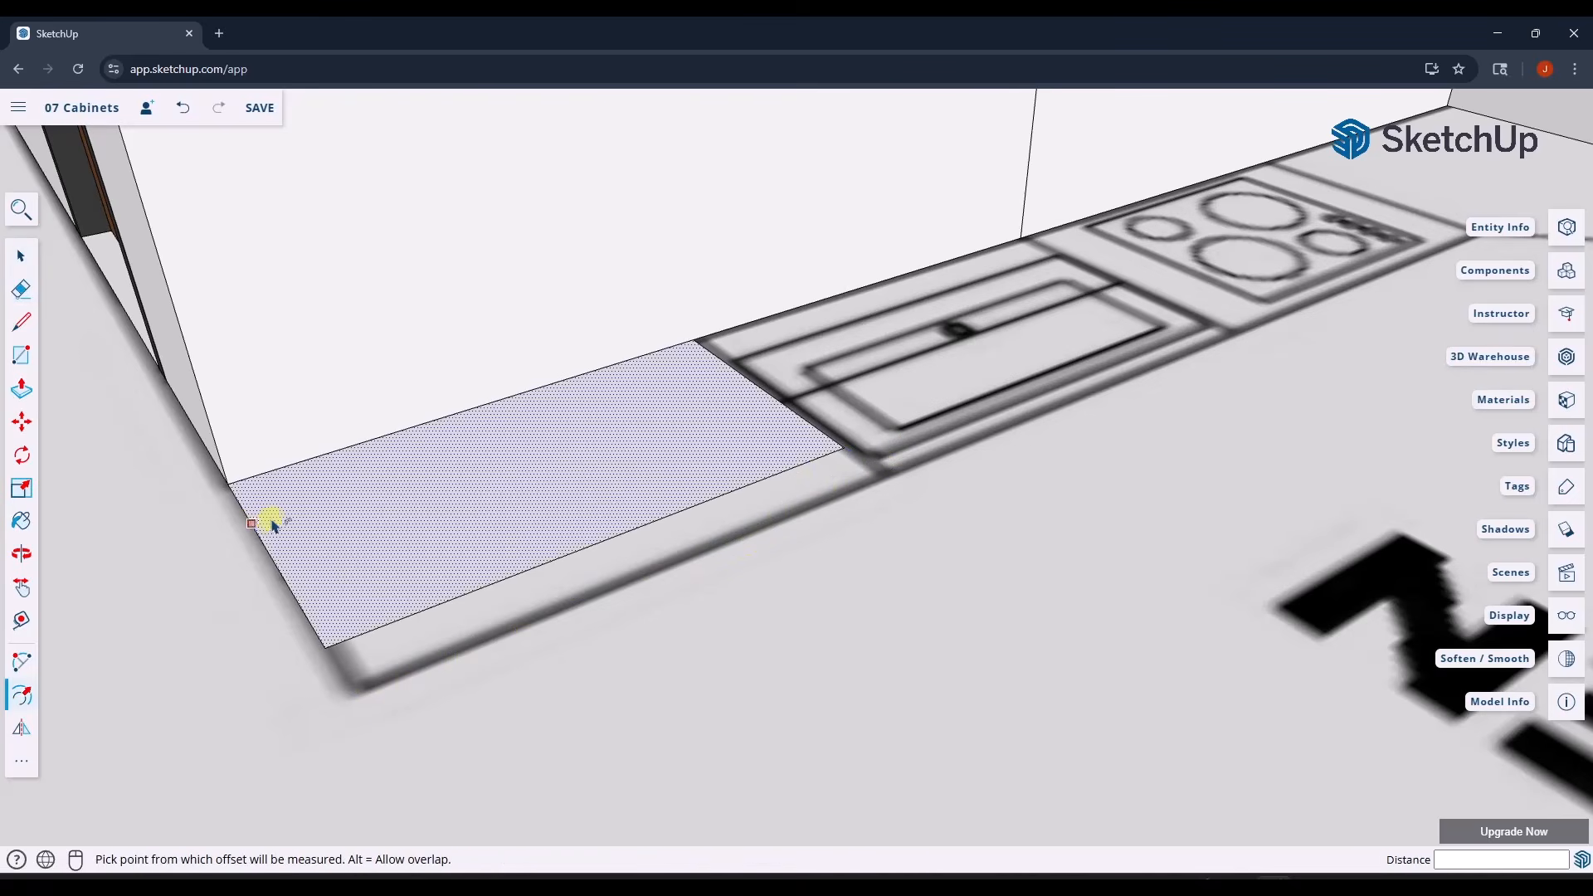
pyautogui.press('space')
pyautogui.press('f')
pyautogui.click(253, 528)
pyautogui.write('3/')
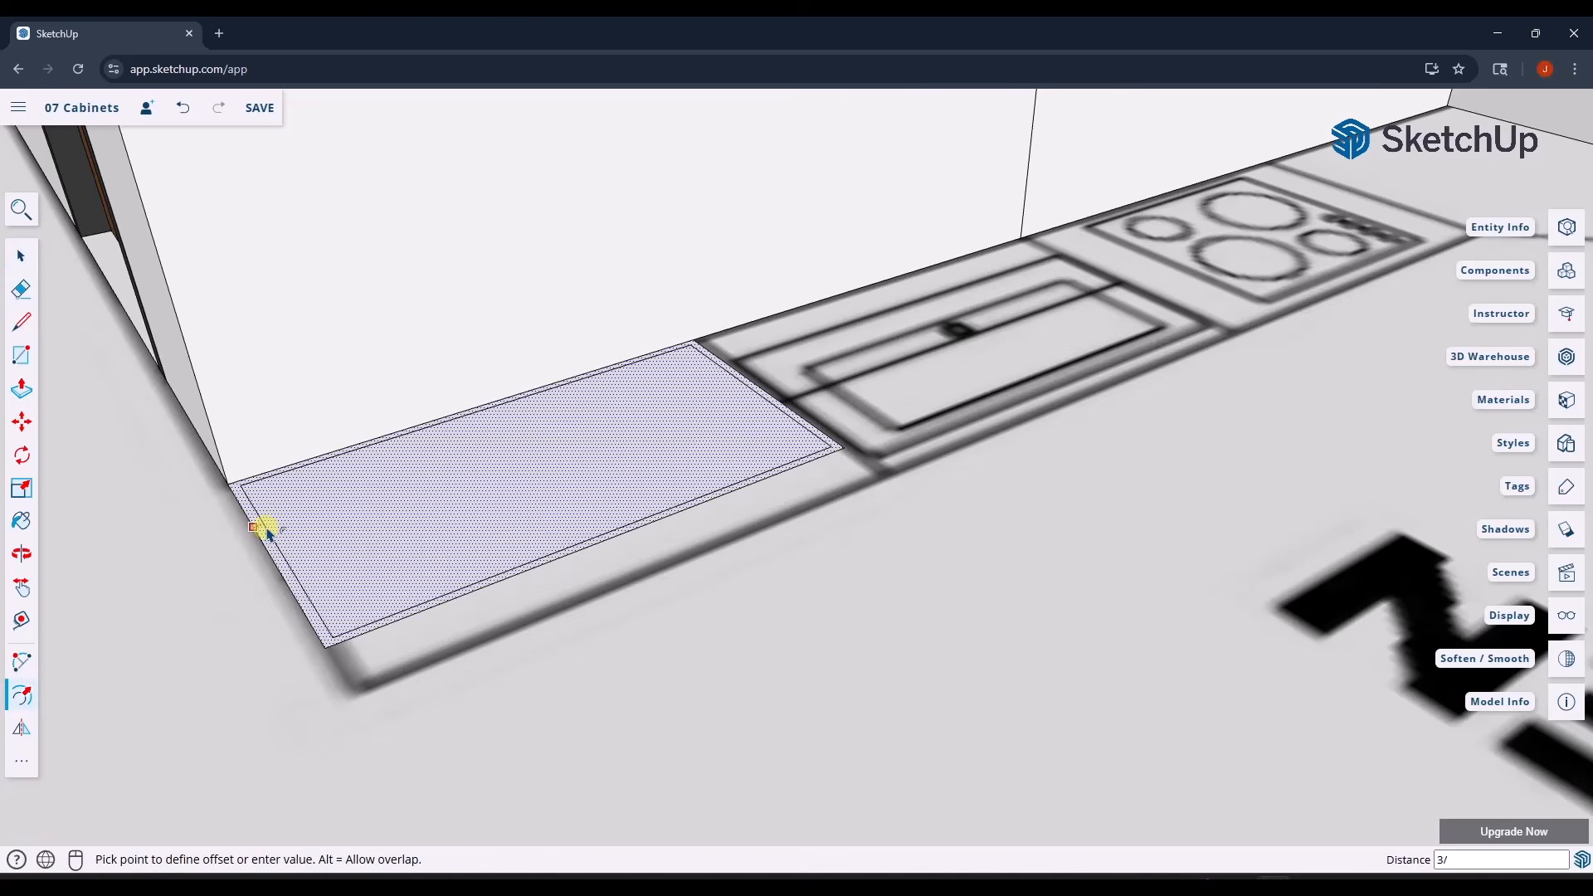
pyautogui.write('4')
pyautogui.press('Return')
pyautogui.press('space')
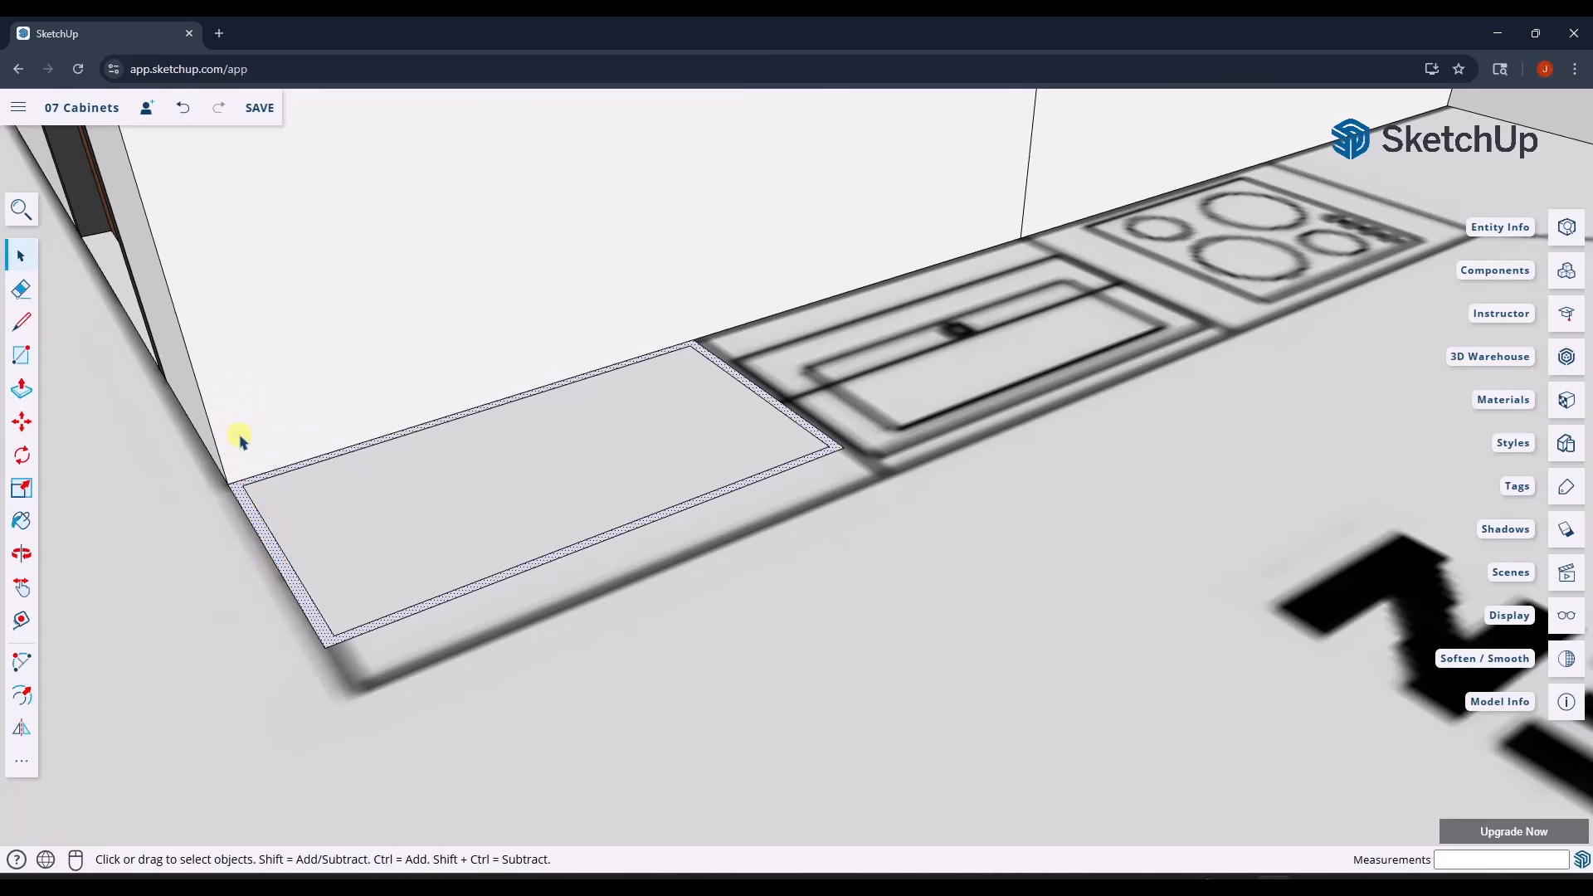
pyautogui.click(433, 485)
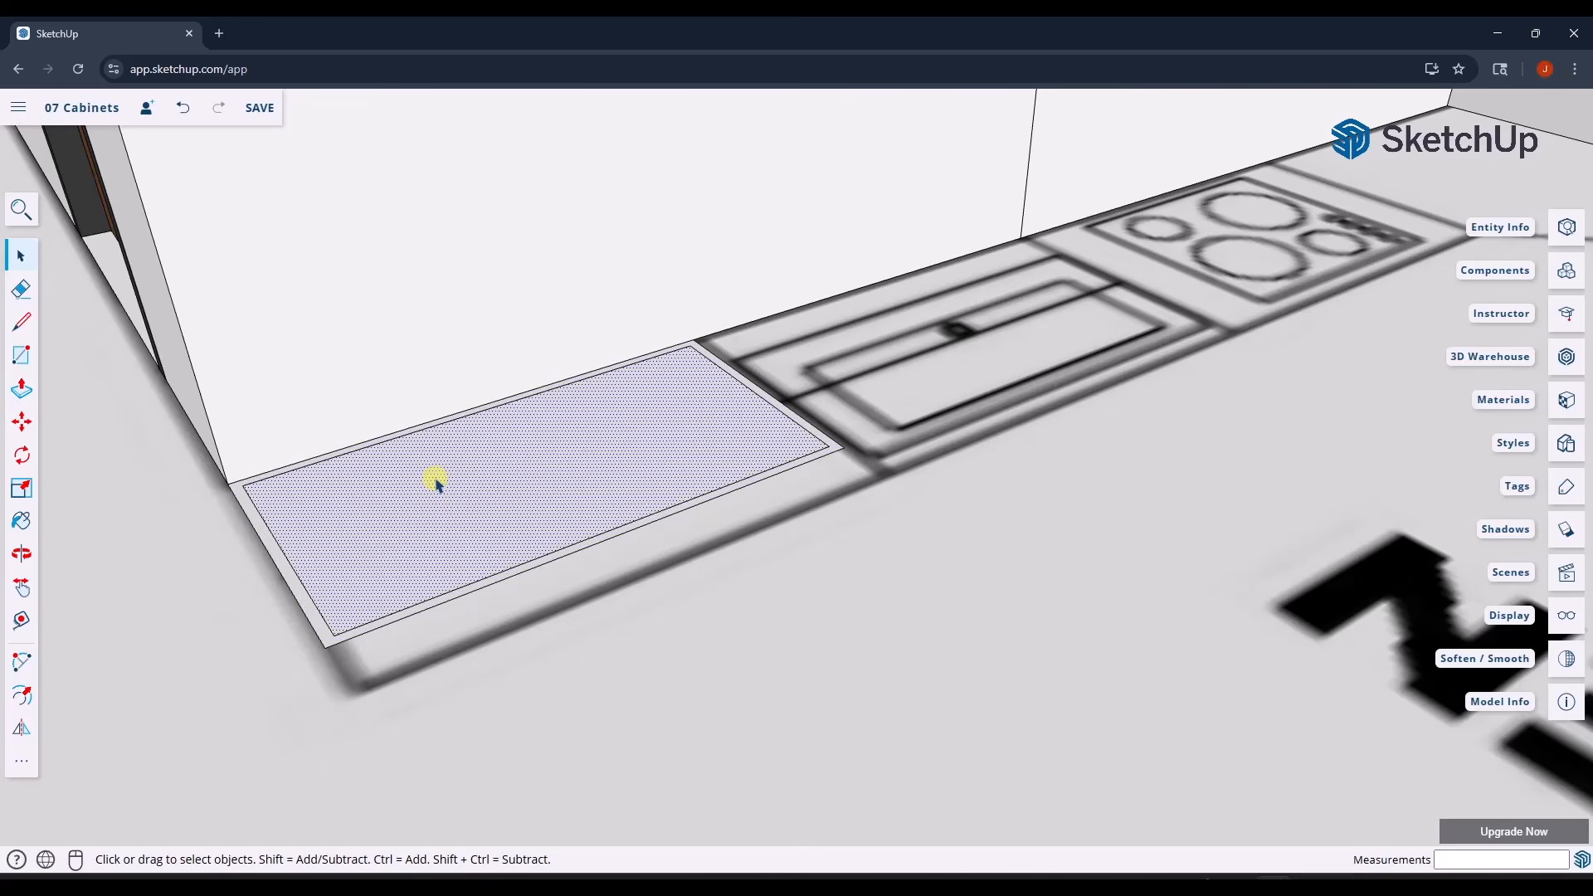
pyautogui.press('Delete')
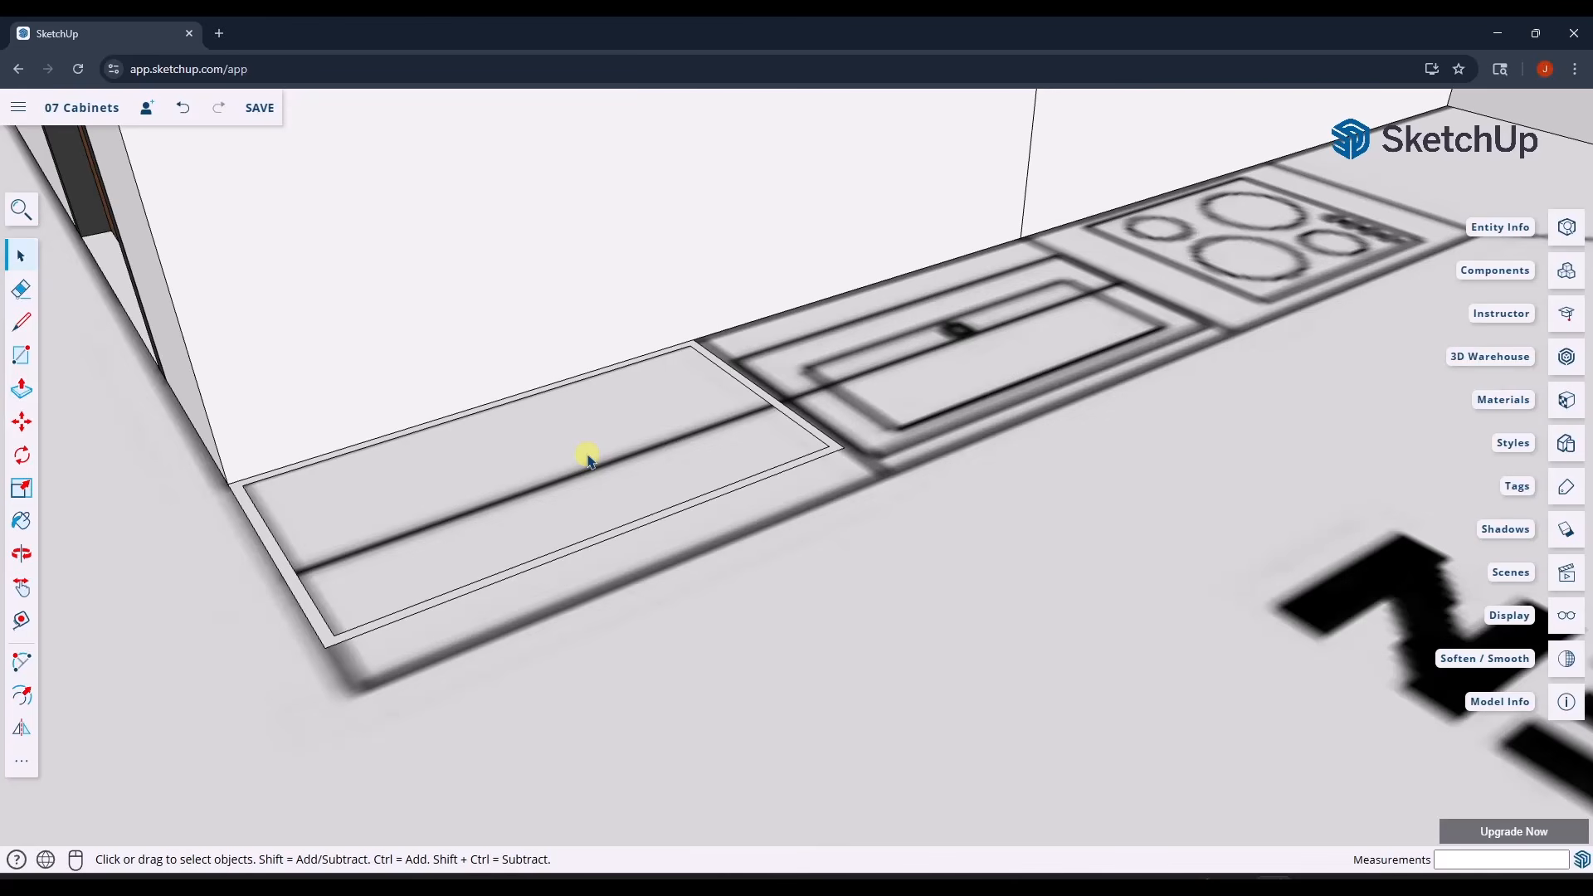
# - Push/Pull the base frame's face up 4 inches
pyautogui.press('p')
pyautogui.click(829, 448)
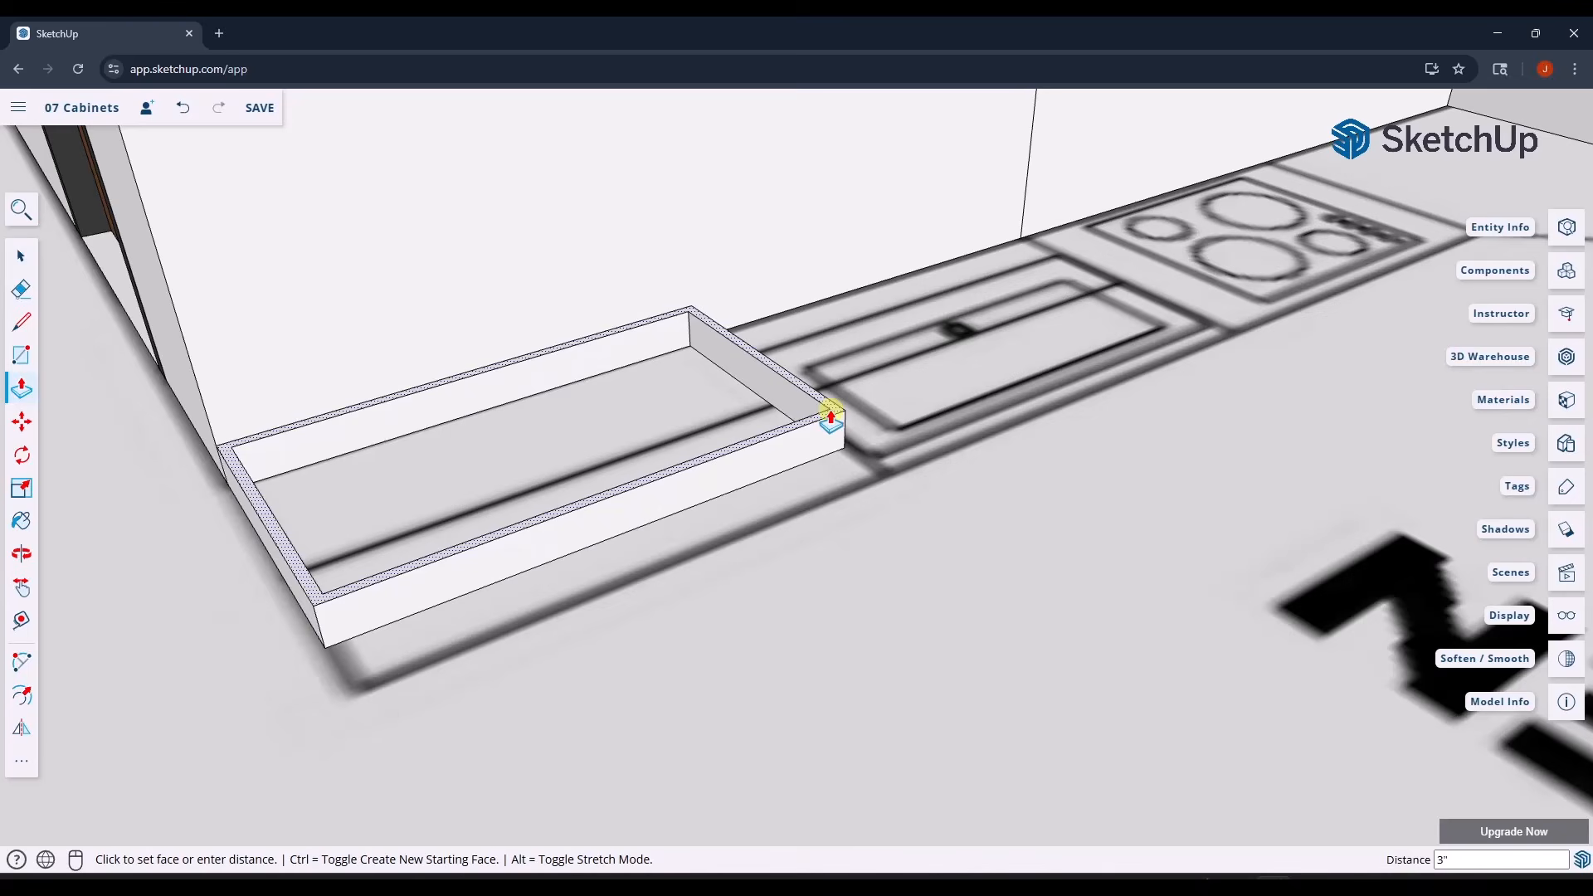
pyautogui.click(830, 414)
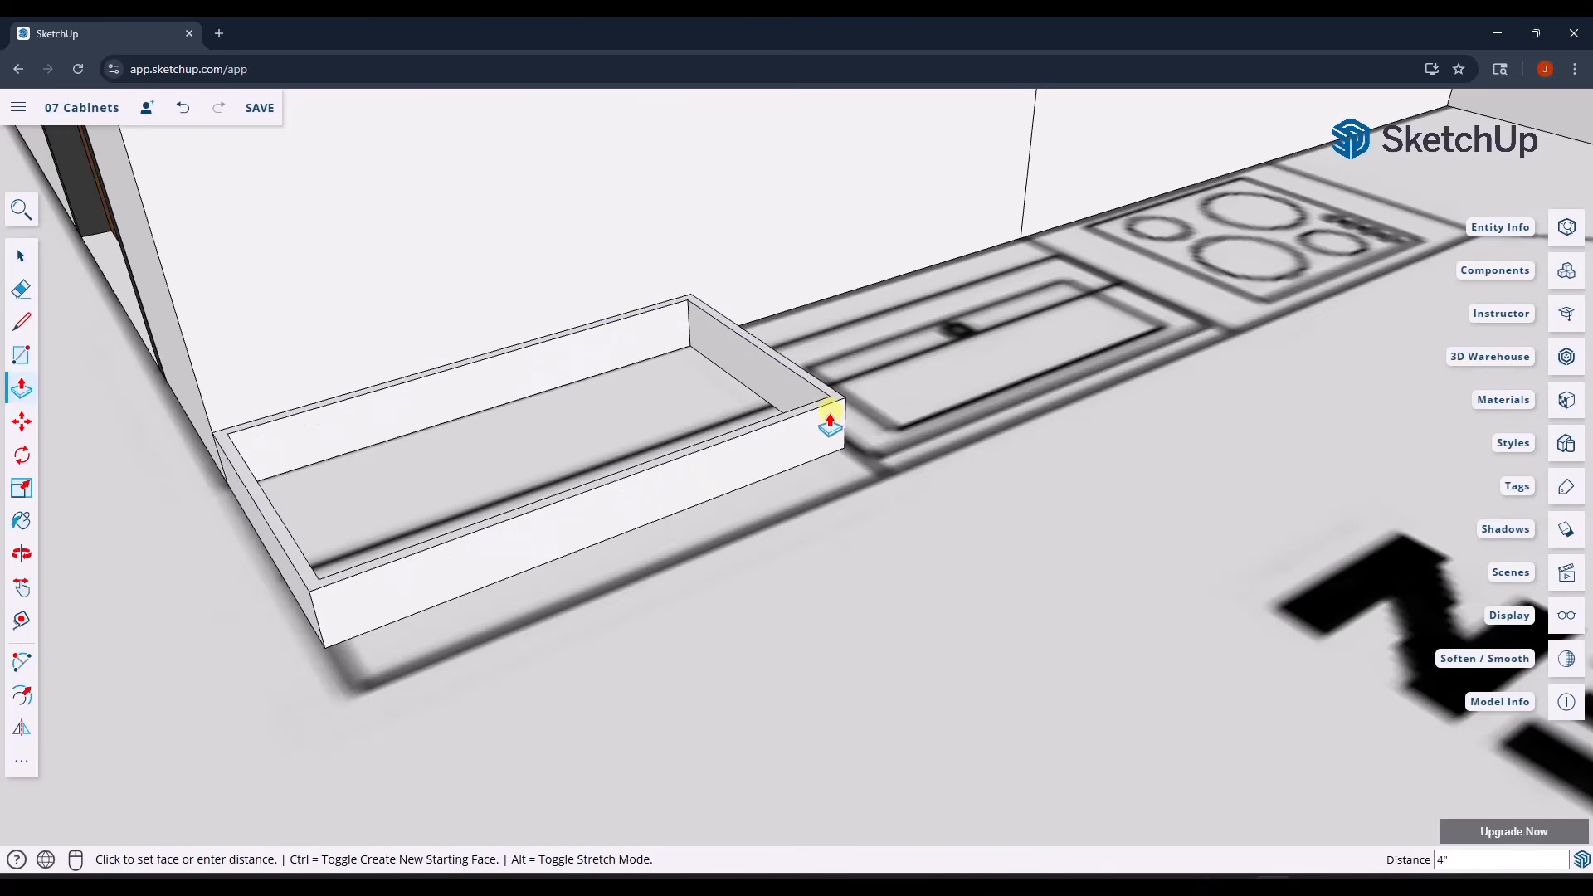
pyautogui.press('space')
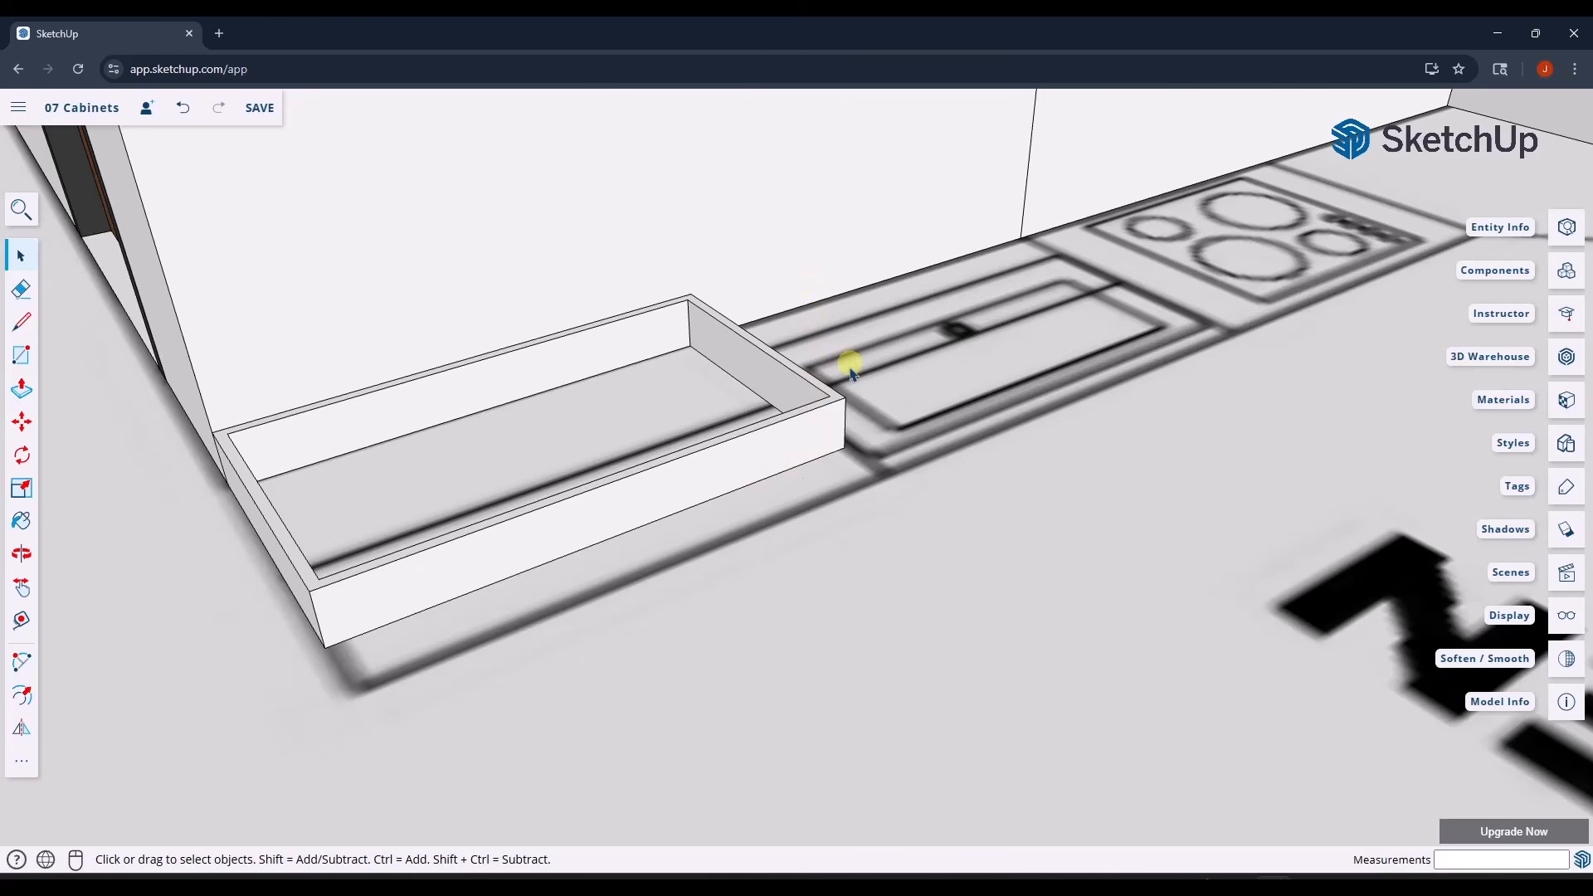
# - Draw a 4 by 3/4 inch rectangular strip projecting forward from the base frame's upper front corner nearest the doorway
pyautogui.moveTo(789, 445); pyautogui.dragTo(822, 438, button='middle')
pyautogui.scroll(-2, 734, 450)
pyautogui.scroll(-1, 490, 618)
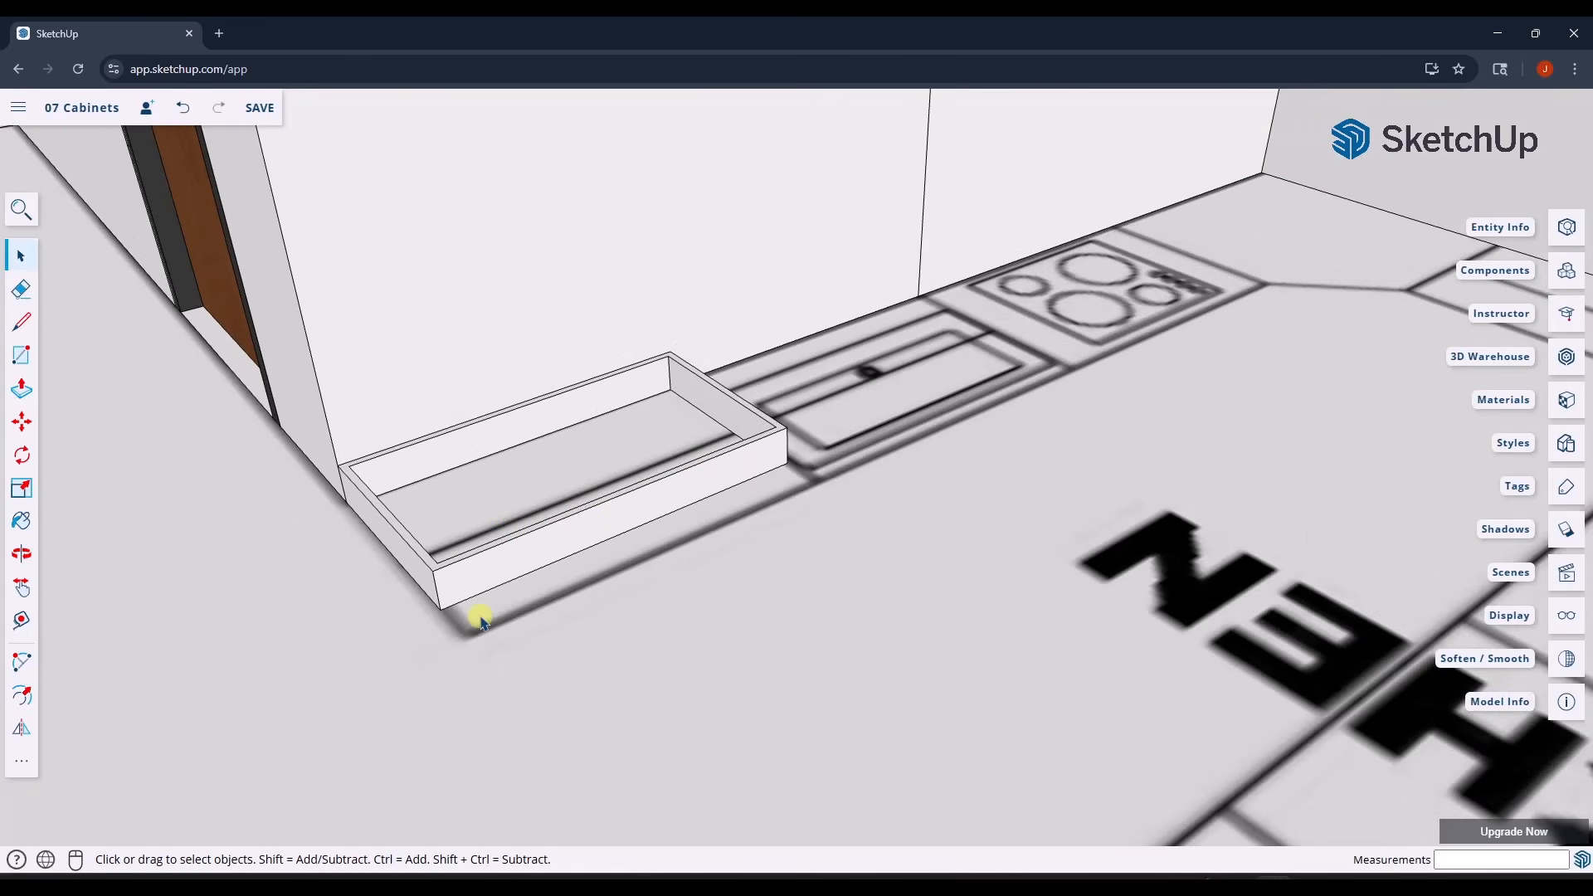
pyautogui.press('l')
pyautogui.scroll(1, 456, 602)
pyautogui.click(431, 570)
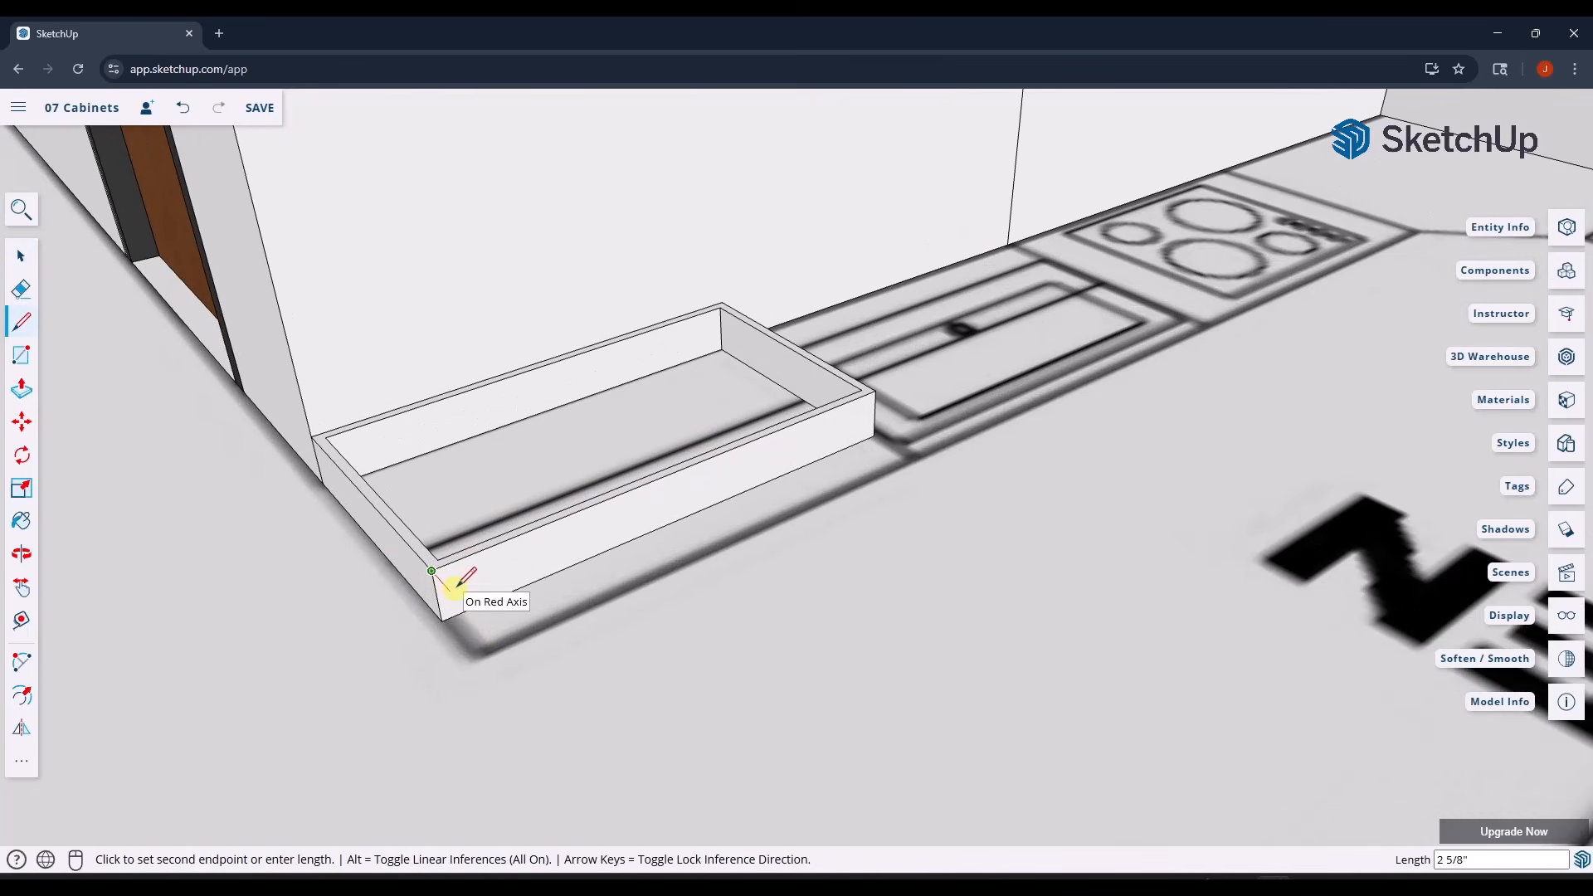
pyautogui.press('Return')
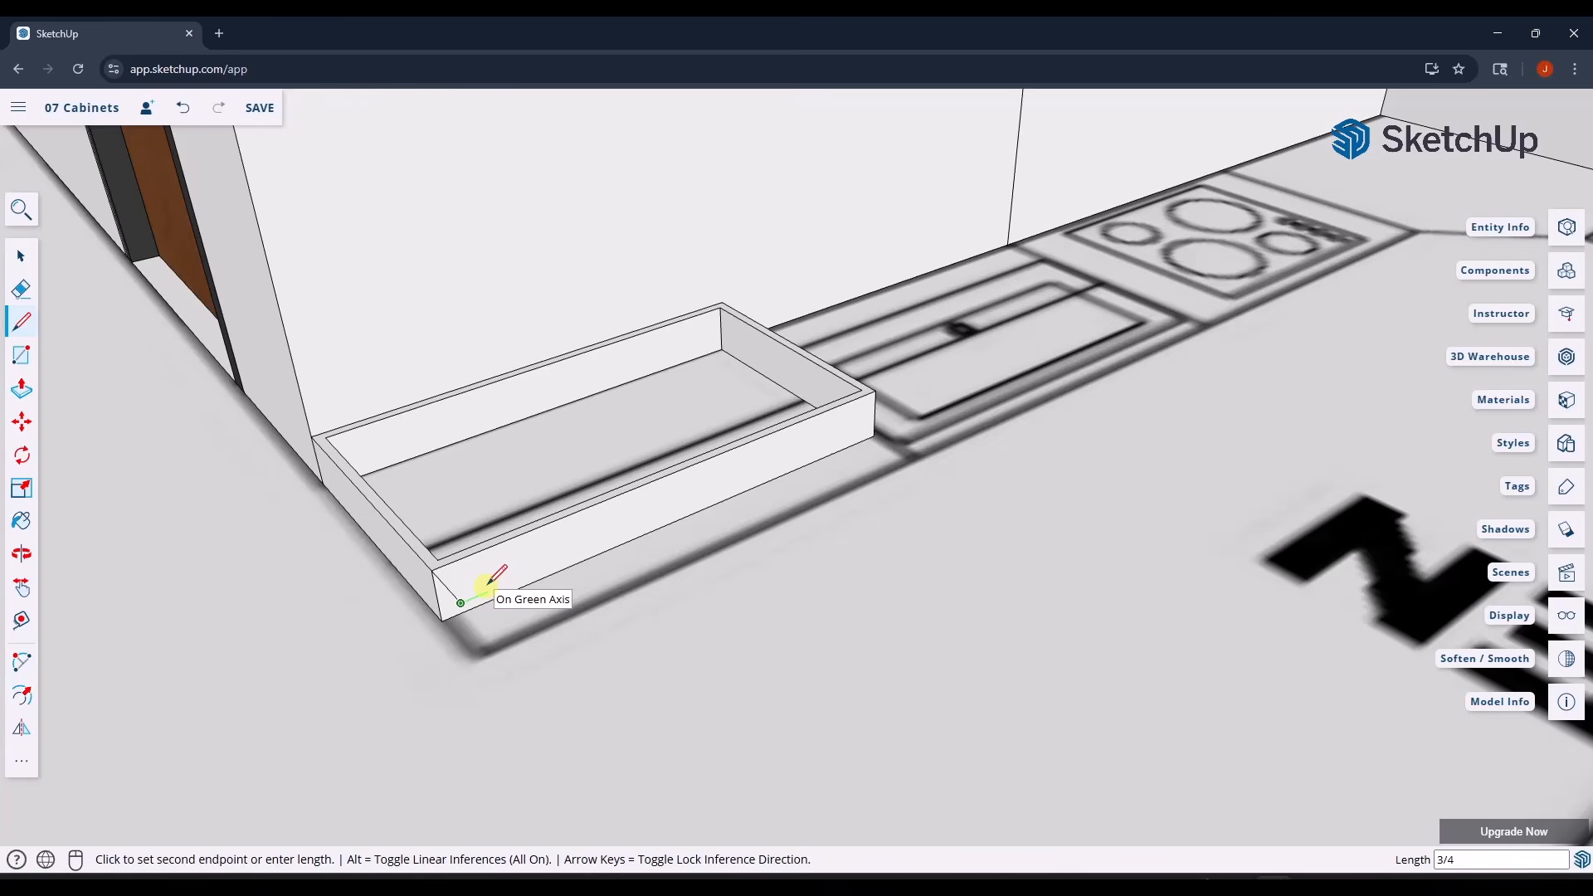
pyautogui.write('3/4')
pyautogui.press('Return')
pyautogui.click(444, 561)
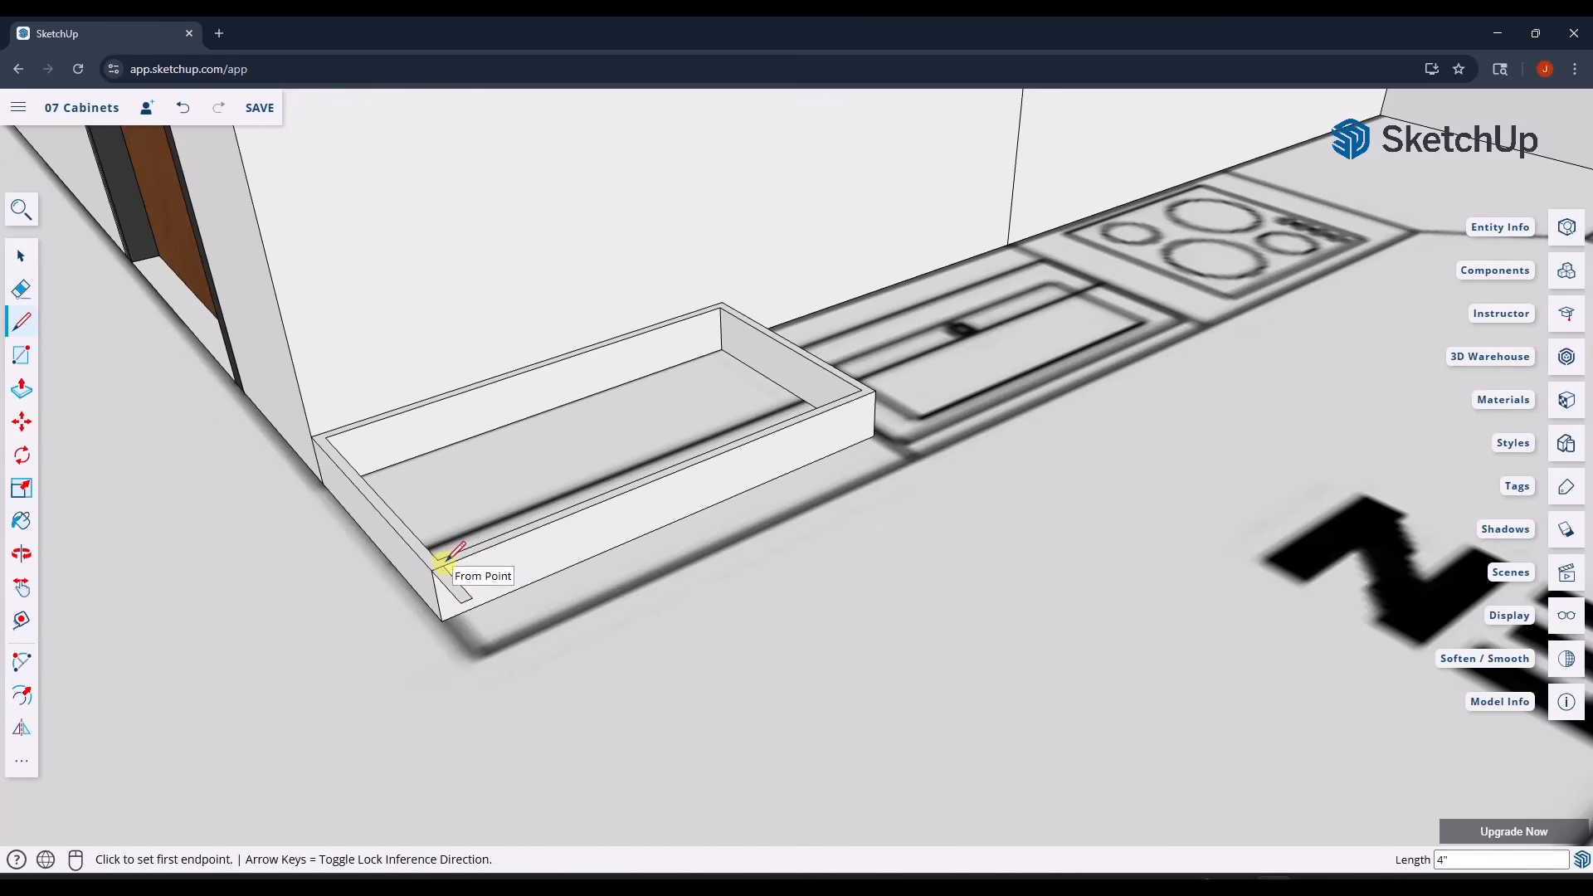
# - Draw a 3/4-inch line across the frame's top face at the front corner nearest the doorway, separating the side from the front rail
pyautogui.press('space')
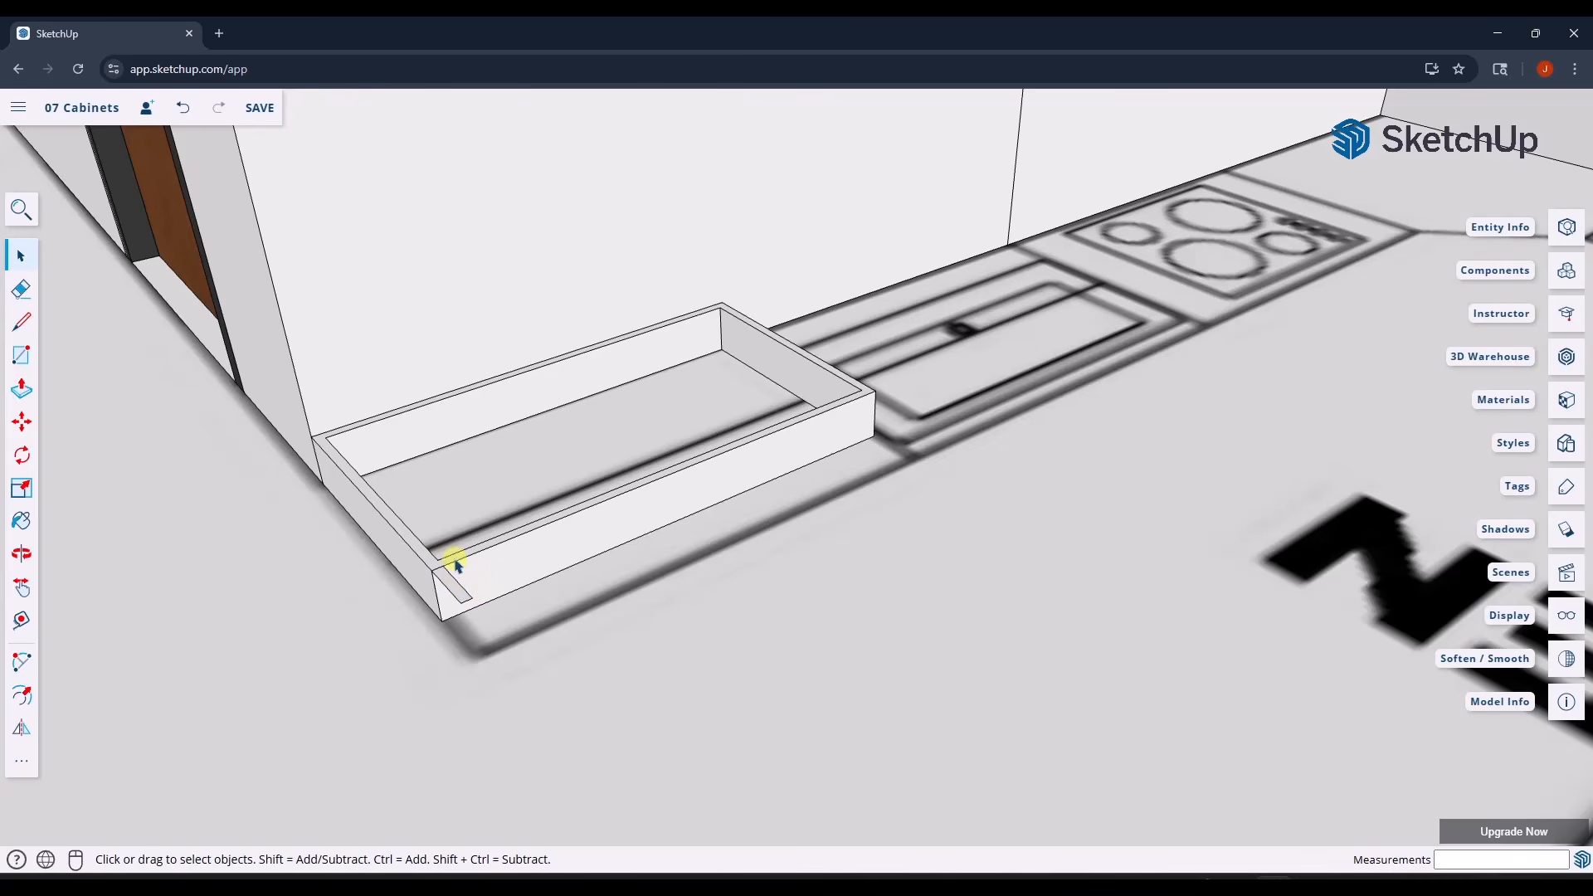
pyautogui.press('l')
pyautogui.click(438, 555)
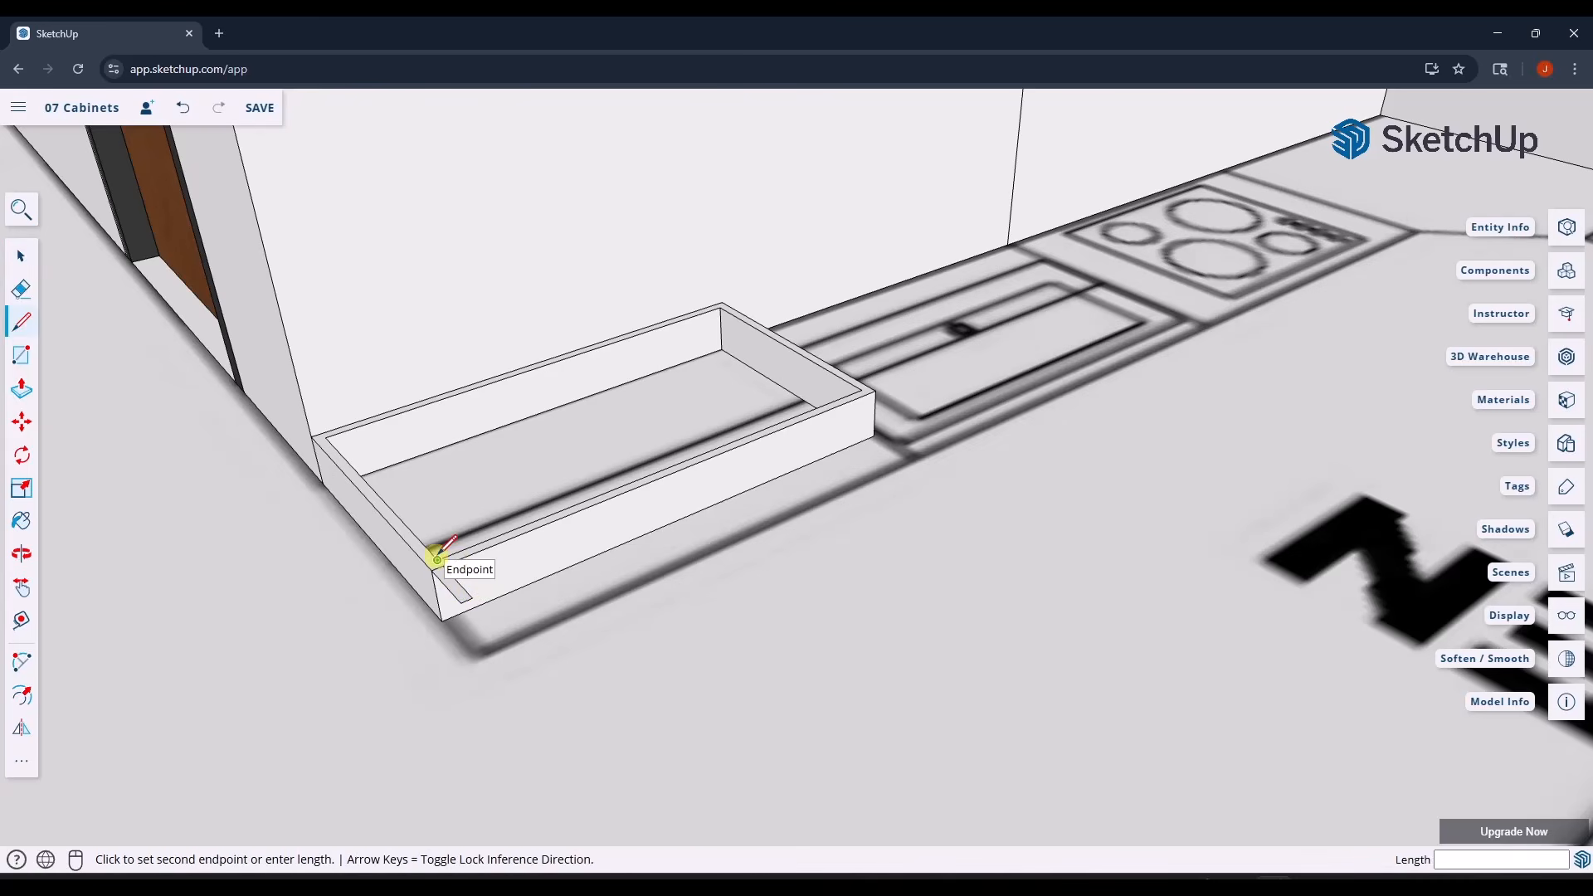
pyautogui.click(446, 564)
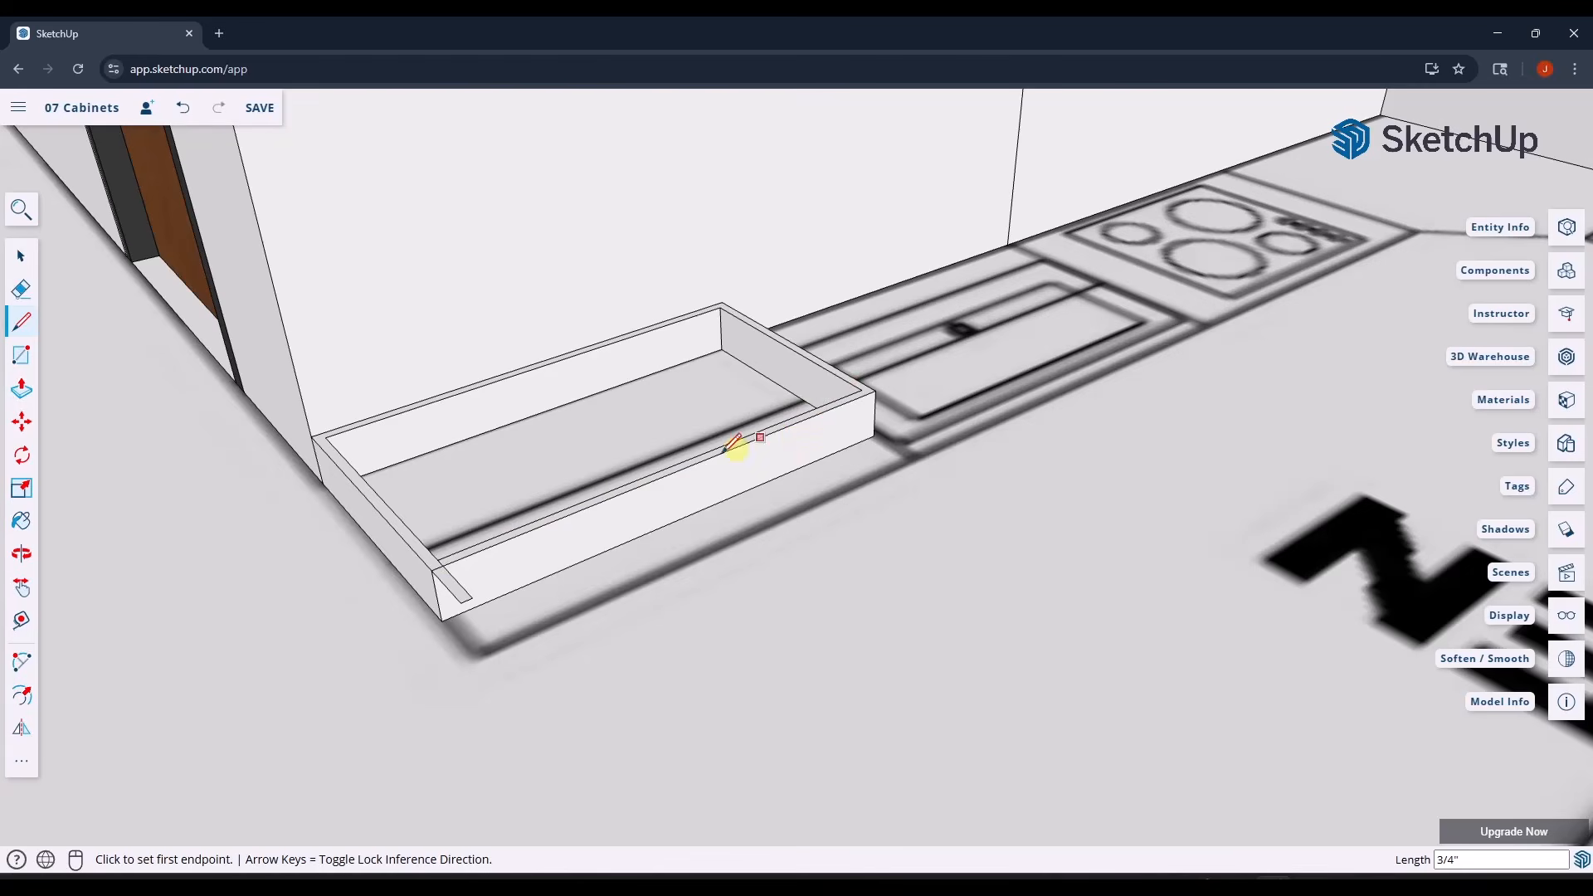
pyautogui.moveTo(535, 554); pyautogui.dragTo(429, 544, button='middle')
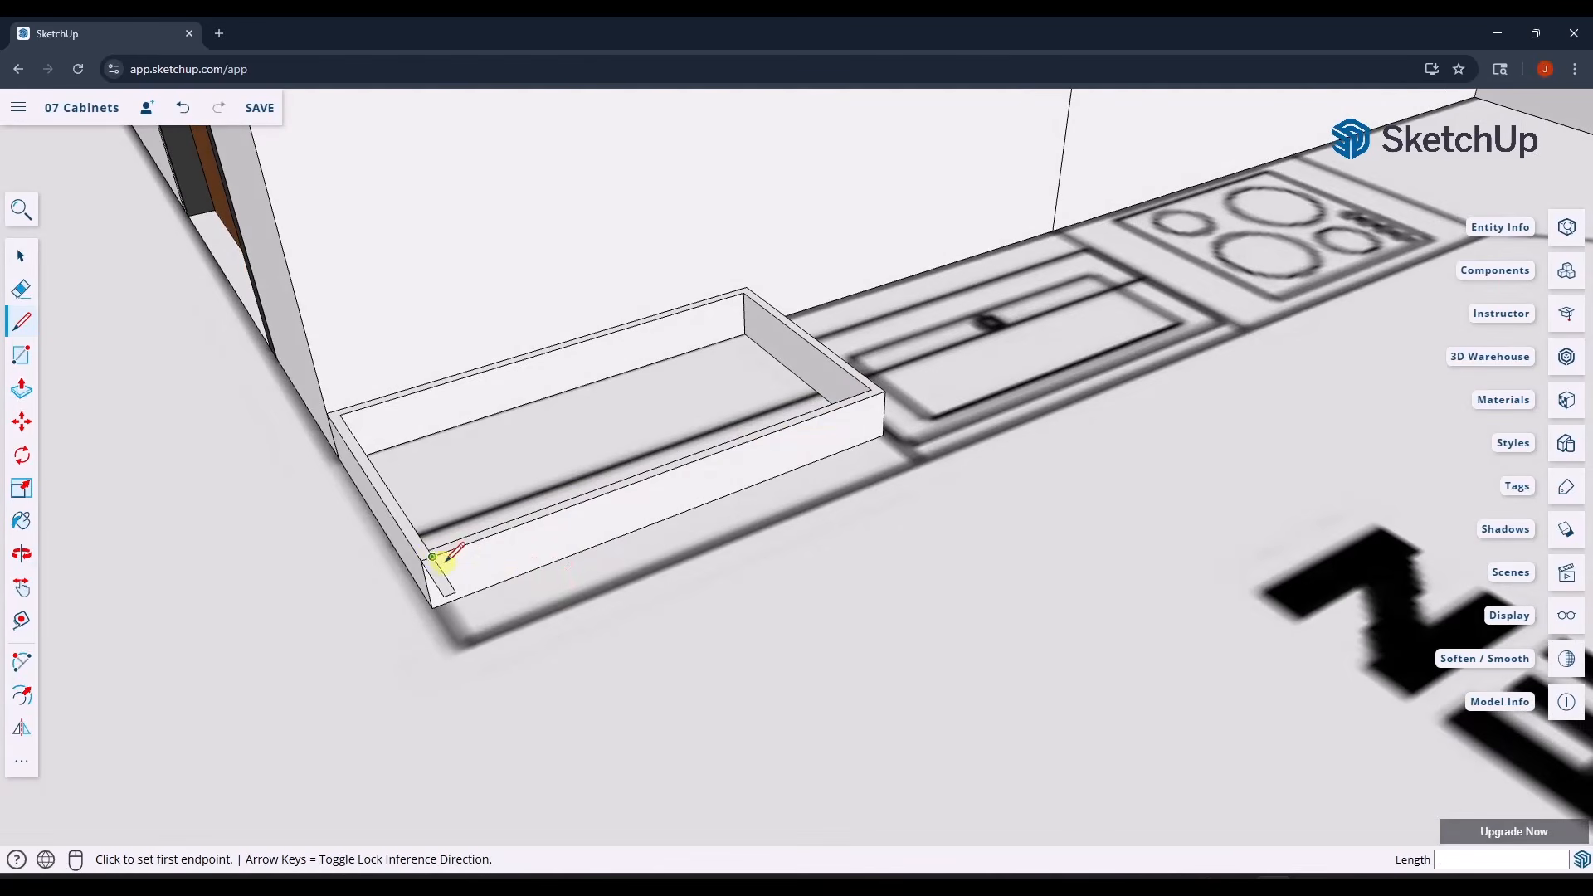
pyautogui.press('space')
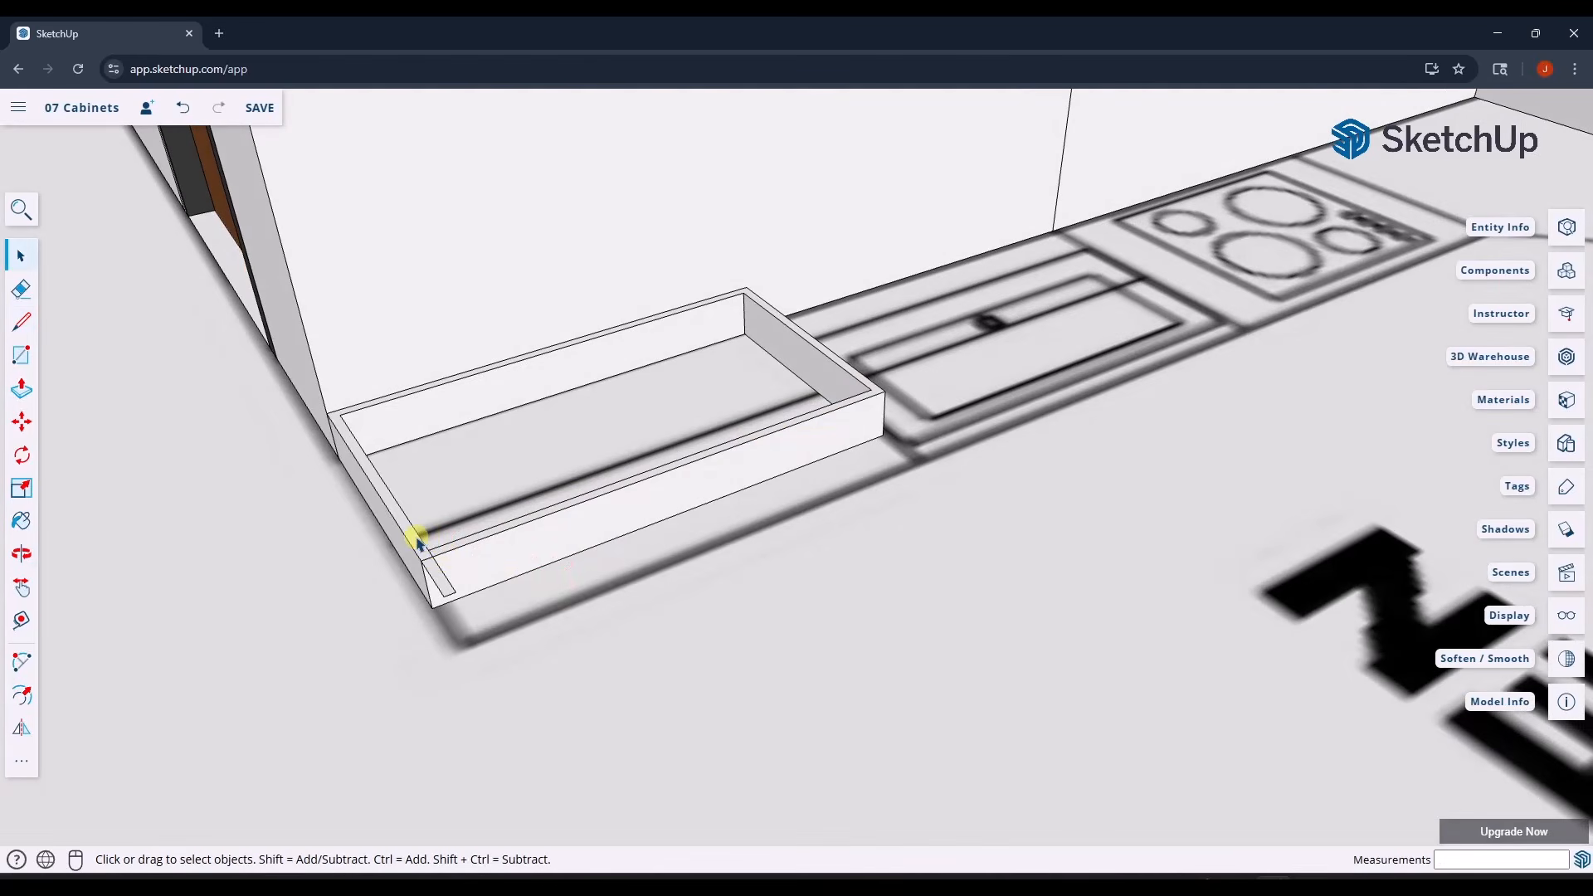
pyautogui.press('p')
pyautogui.click(410, 534)
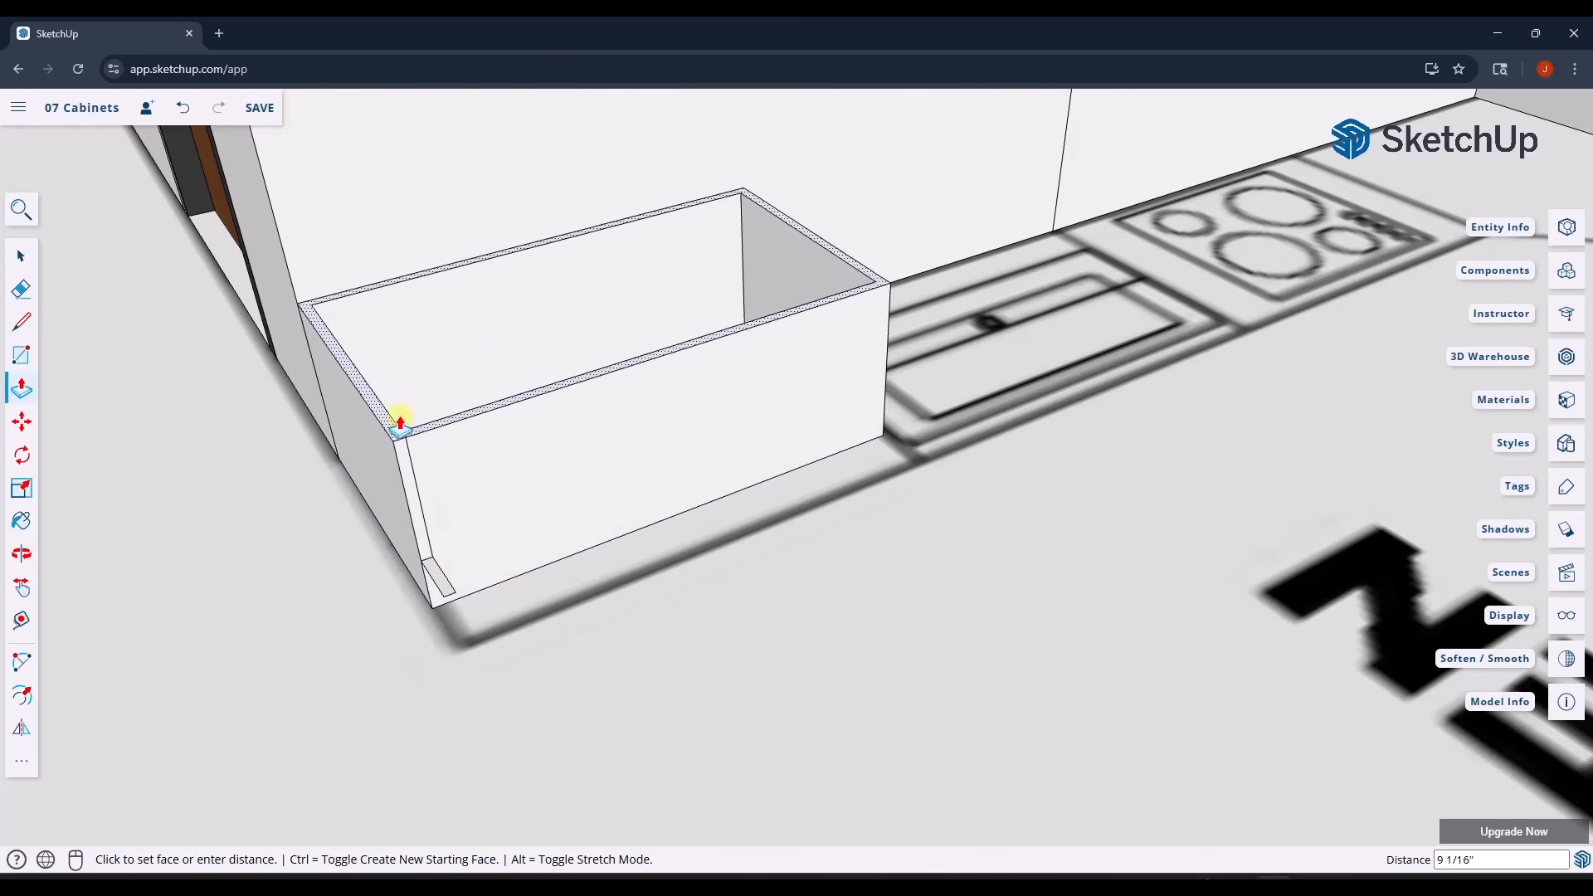
pyautogui.press('space')
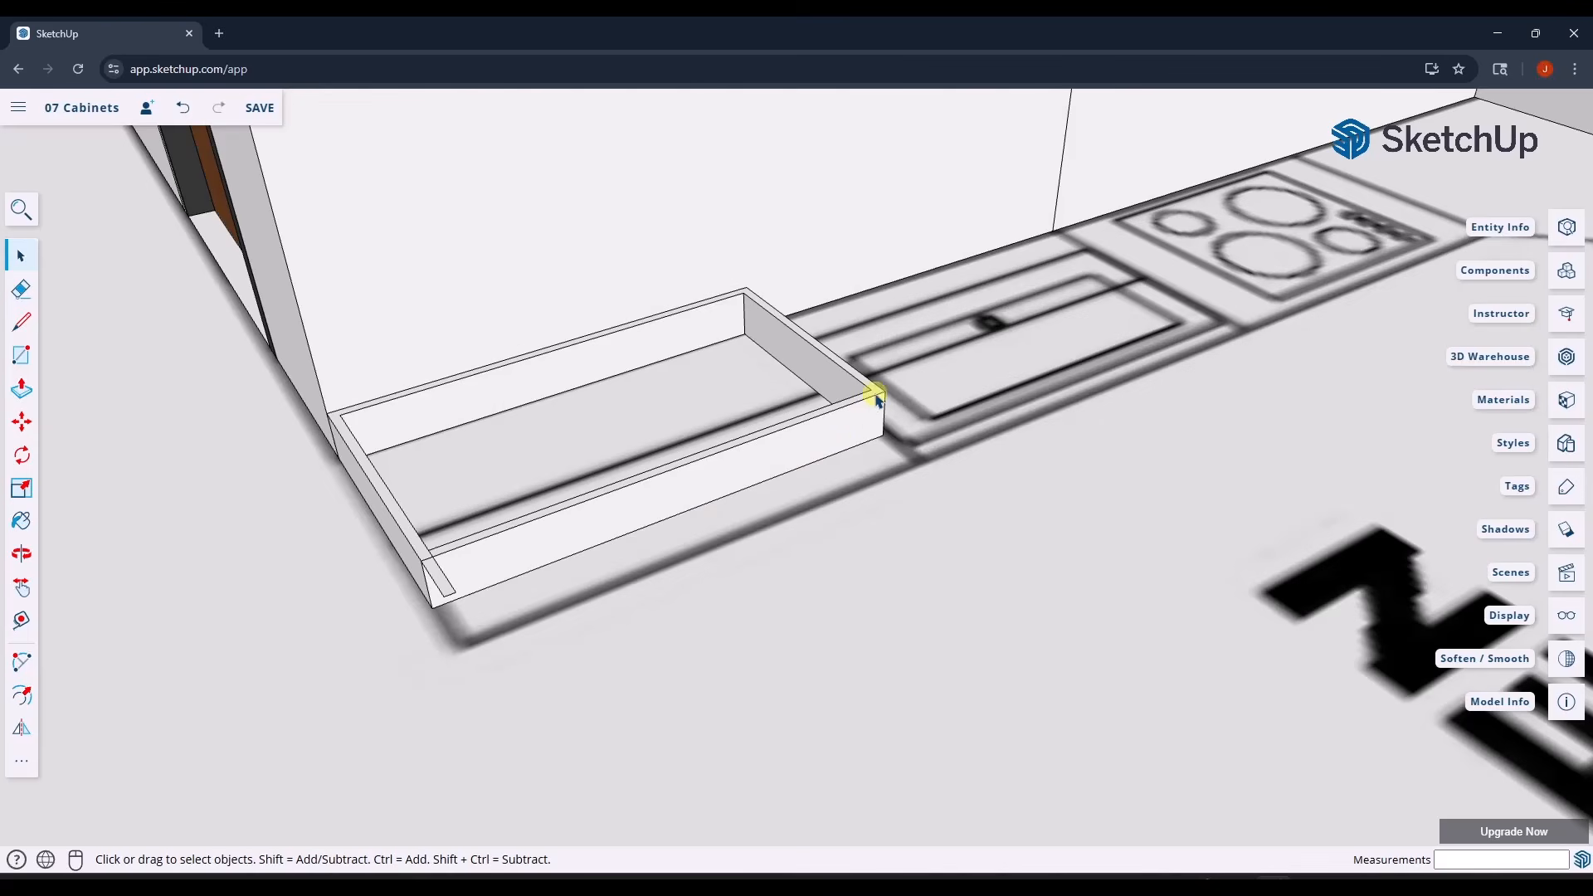
# - Copy the projecting front strip along the frame's upper front edge to the opposite front corner
pyautogui.moveTo(411, 528); pyautogui.dragTo(455, 614)
pyautogui.moveTo(455, 614); pyautogui.dragTo(433, 573, button='middle')
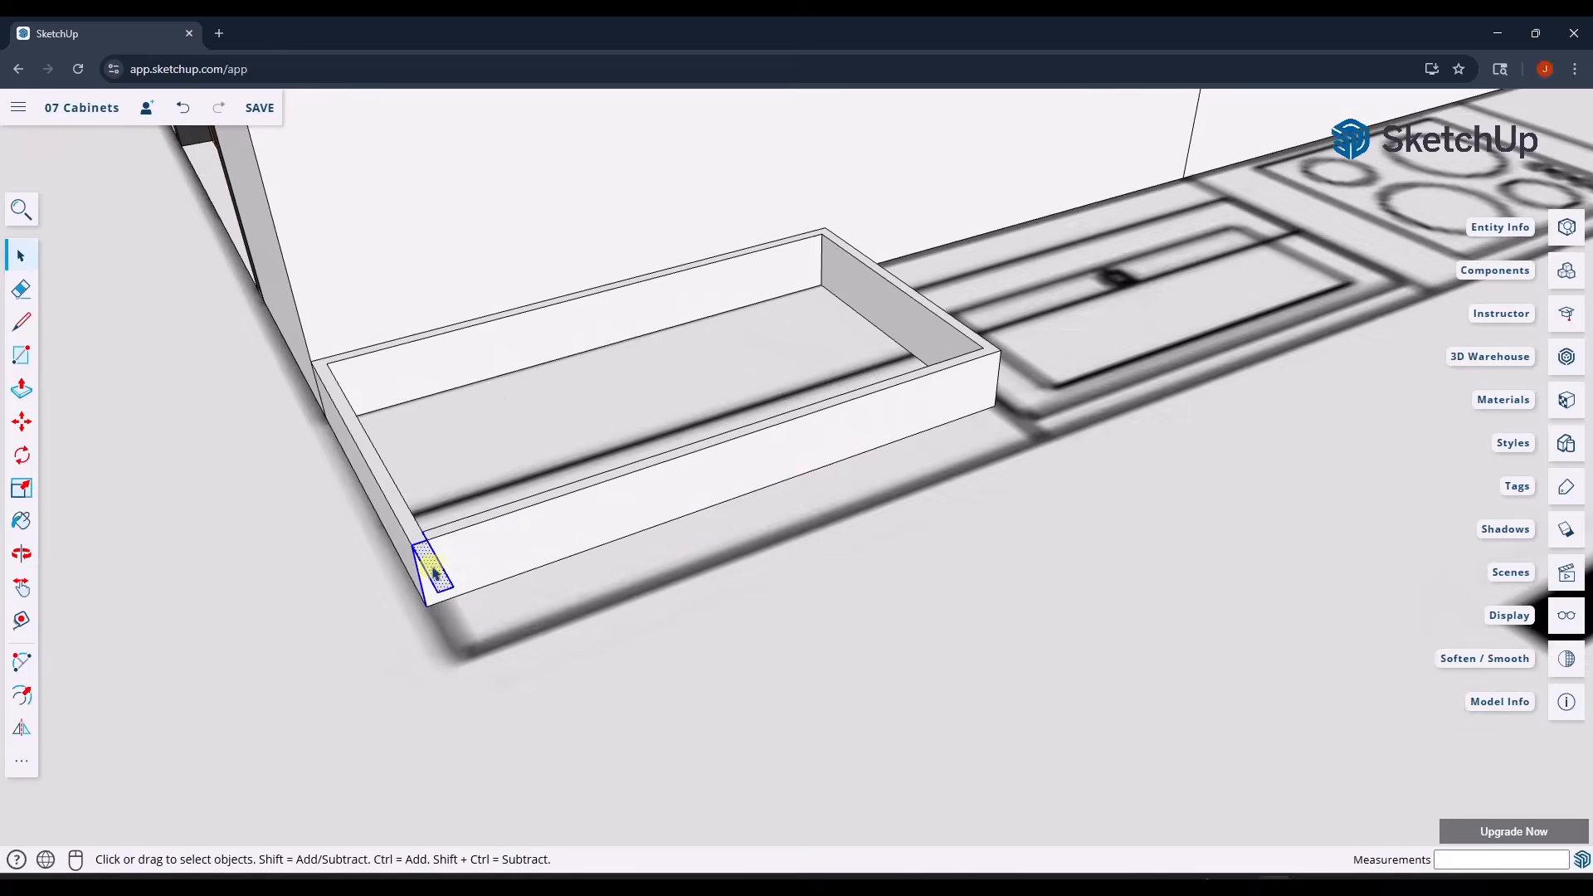
pyautogui.scroll(2, 433, 573)
pyautogui.scroll(2, 440, 531)
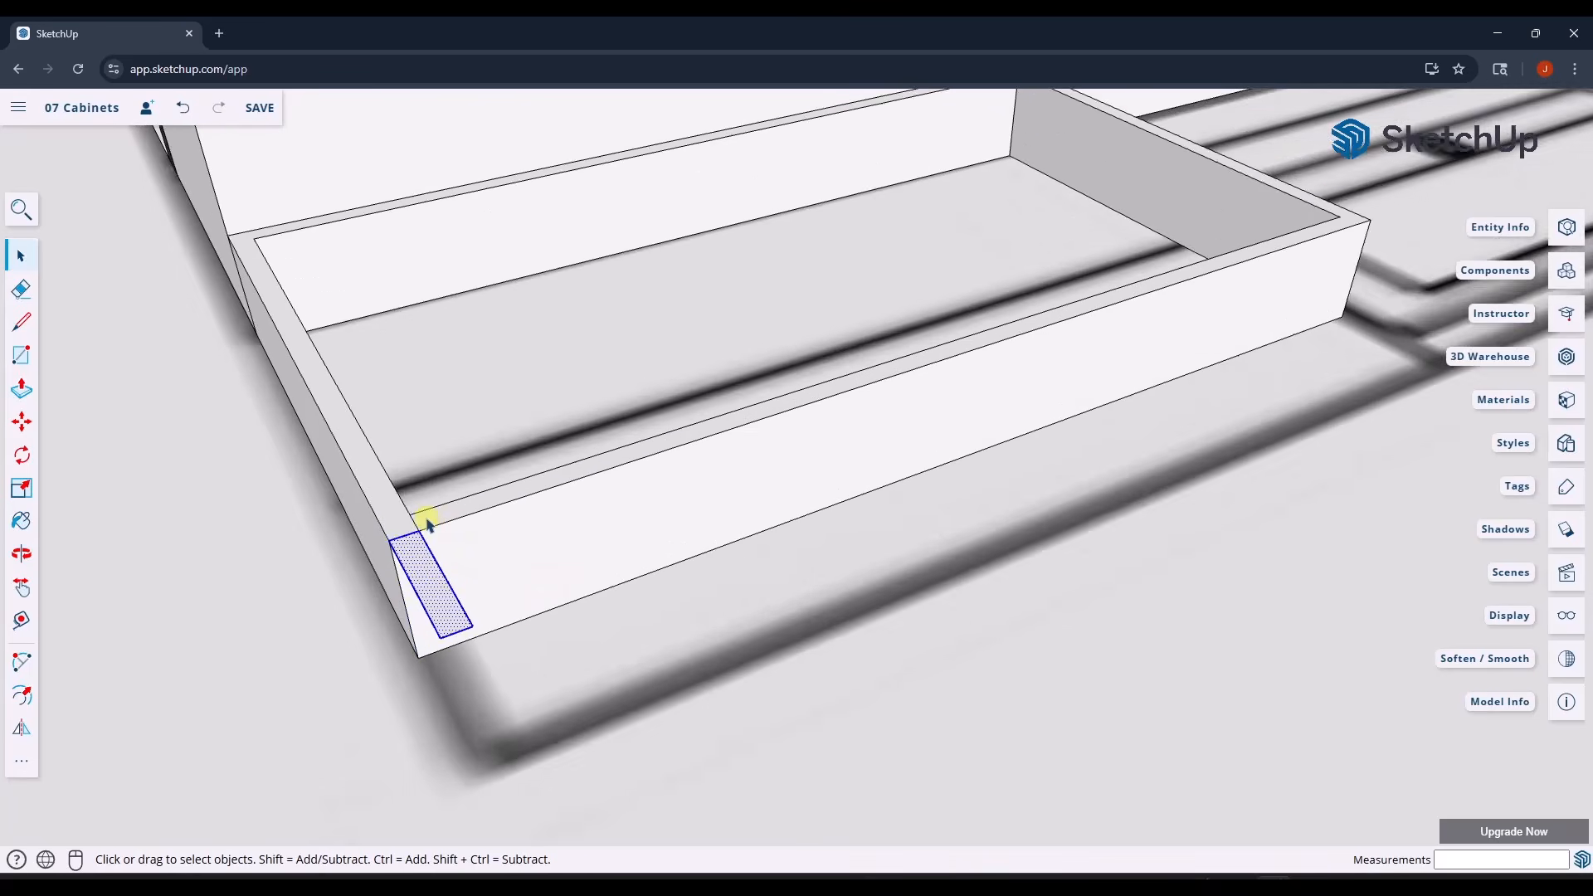
pyautogui.scroll(-2, 423, 523)
pyautogui.scroll(-3, 515, 559)
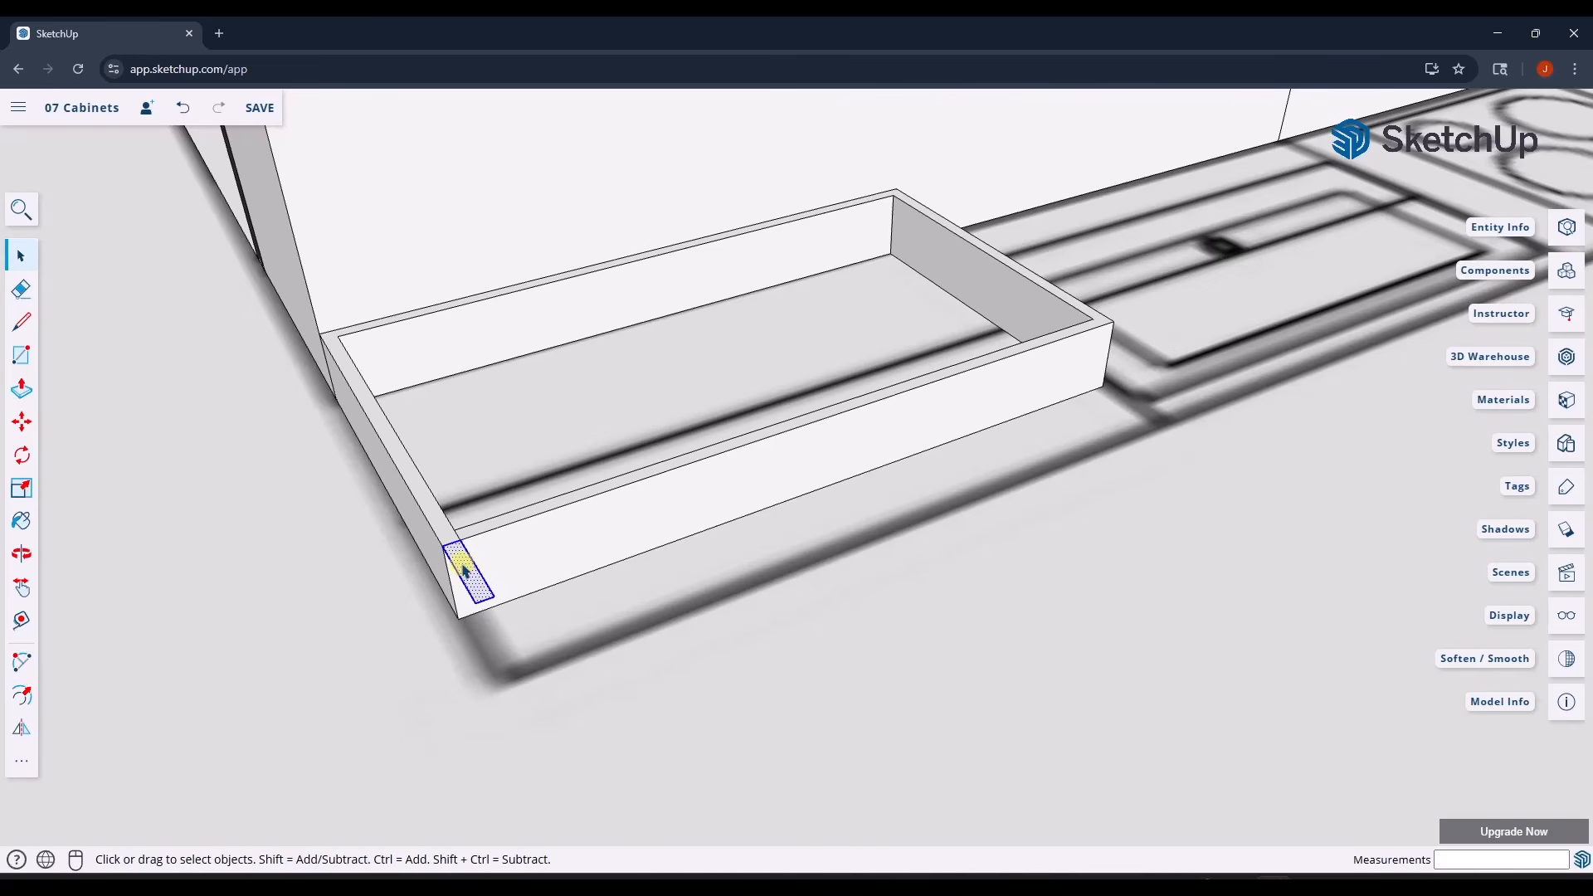
pyautogui.press('m')
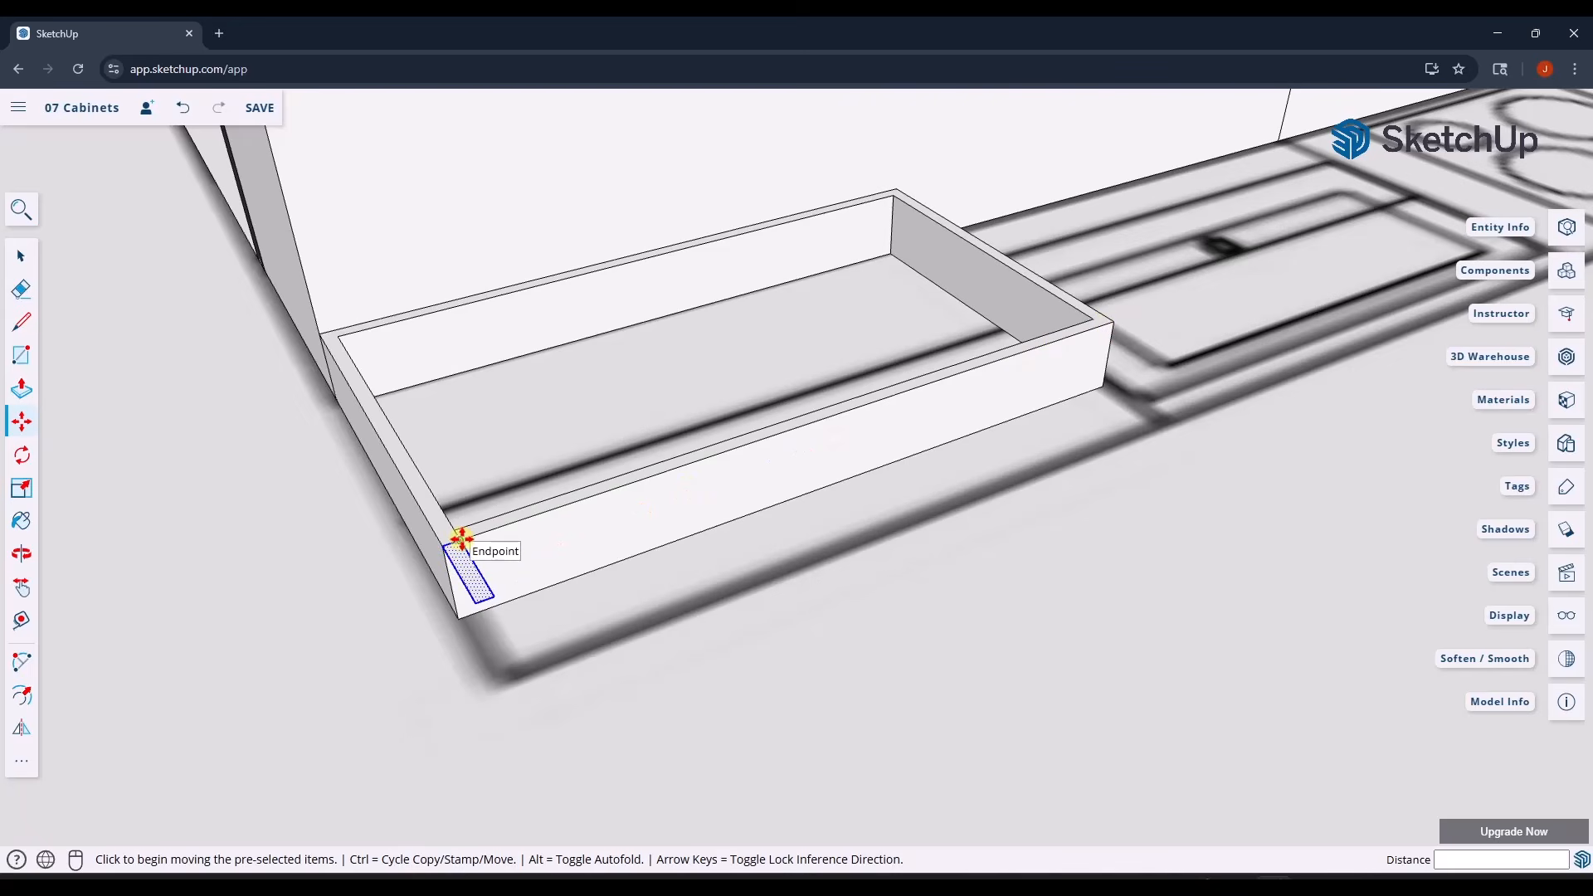
pyautogui.press('space')
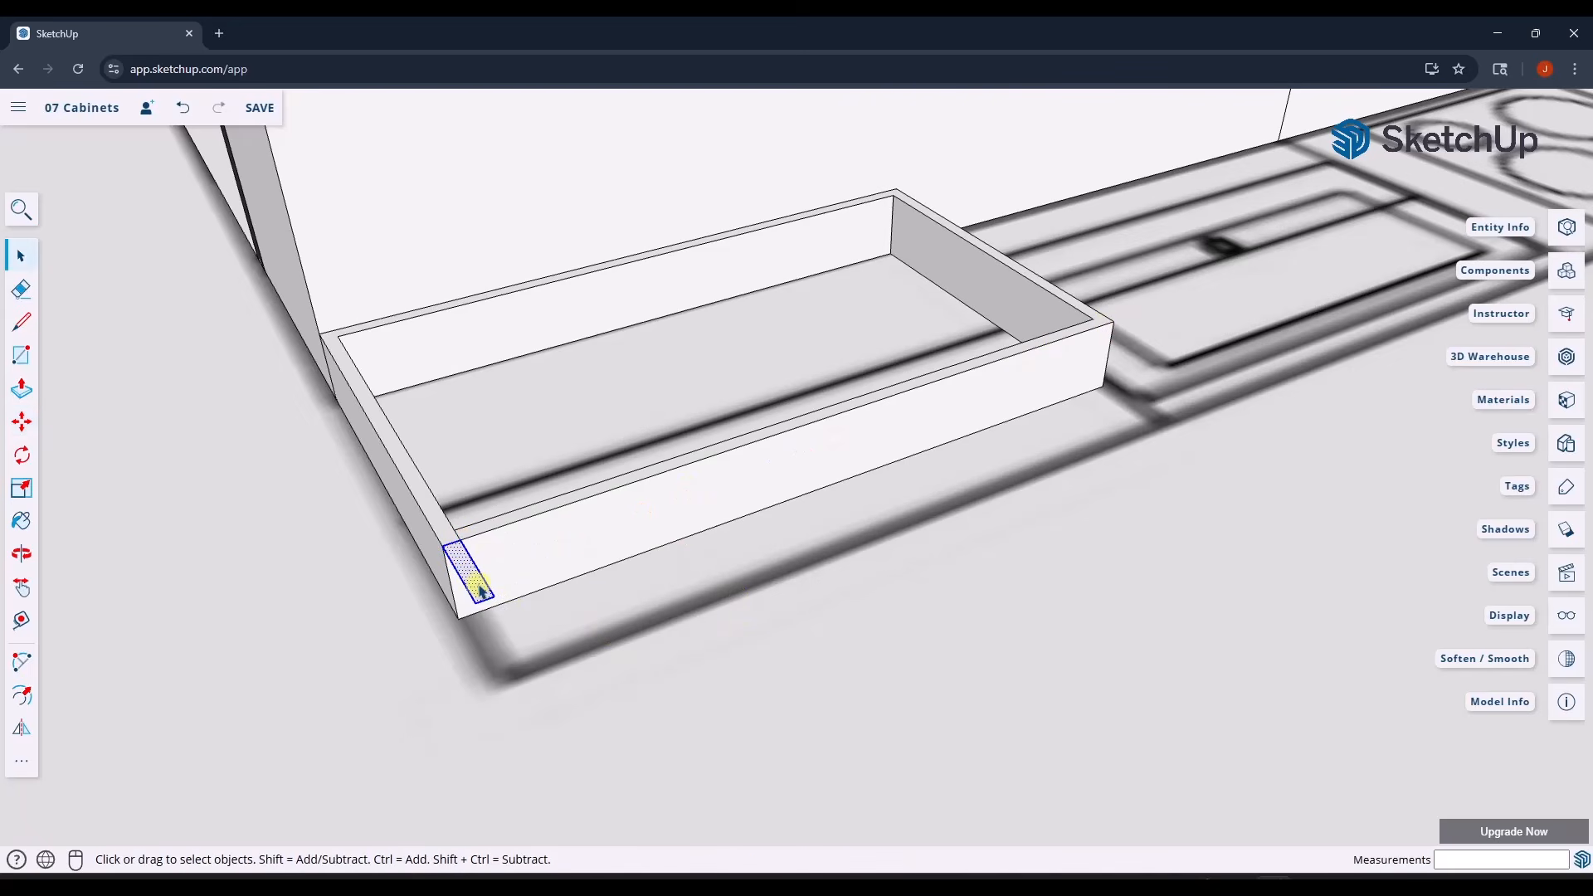
pyautogui.press('m')
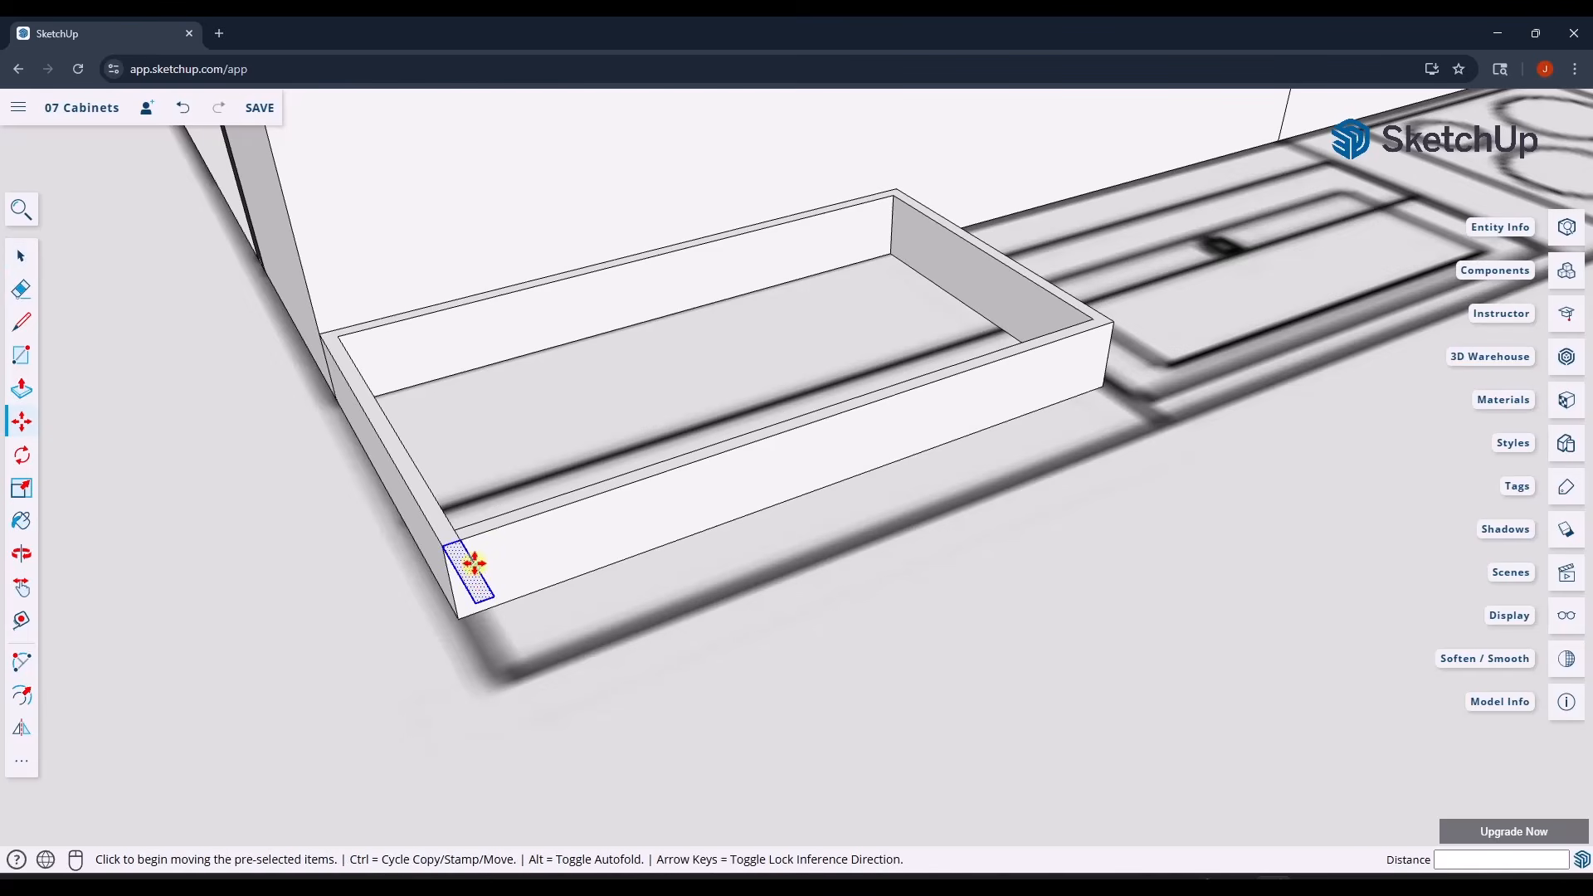
pyautogui.click(462, 543)
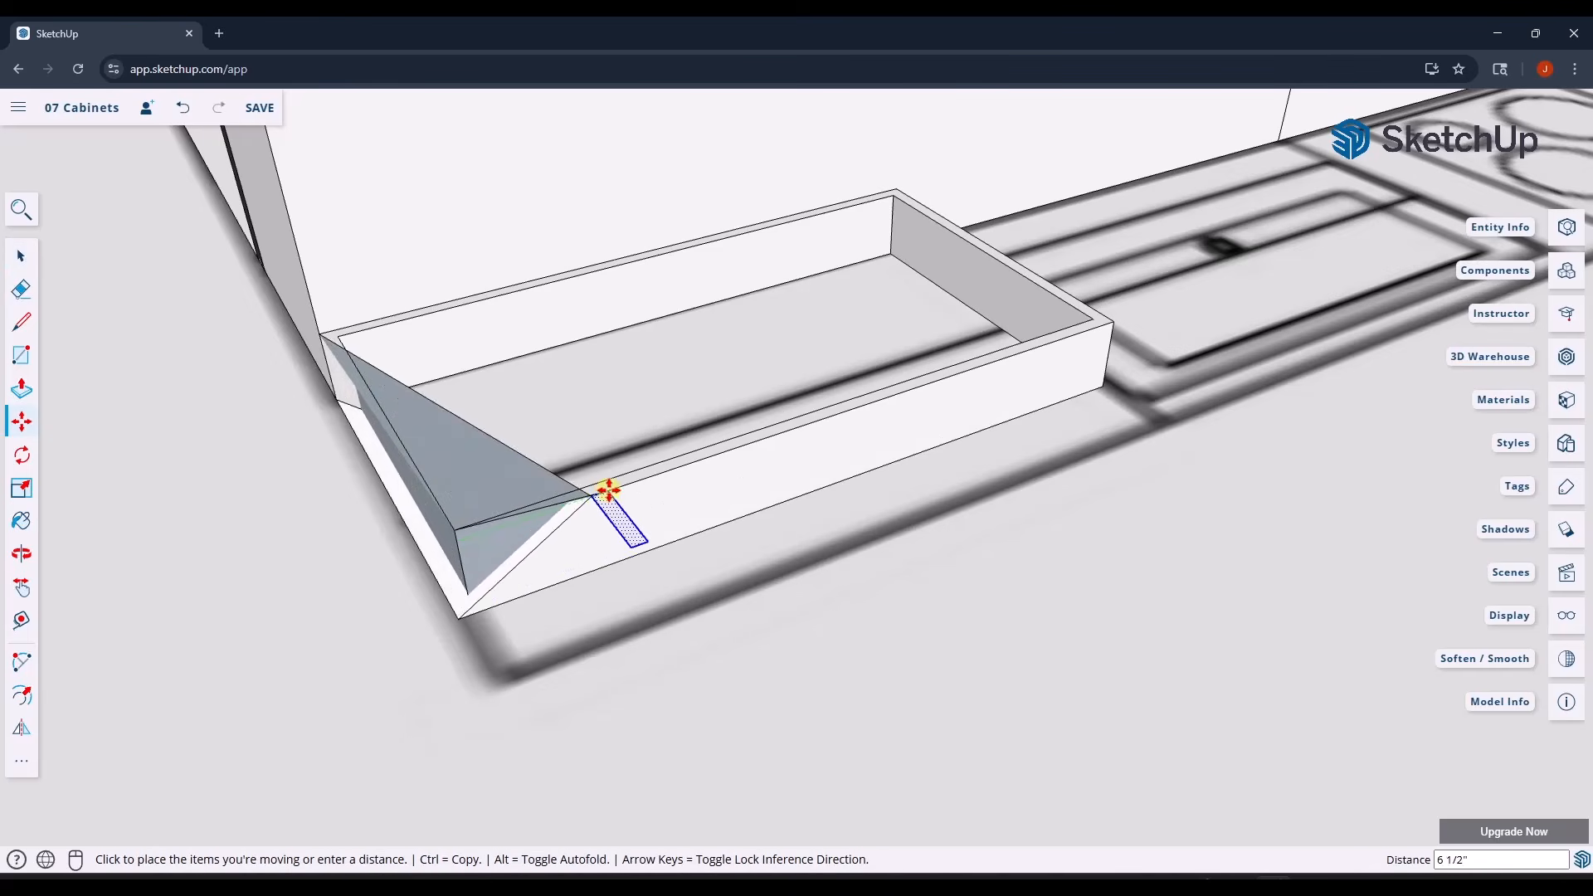
pyautogui.press('ctrl')
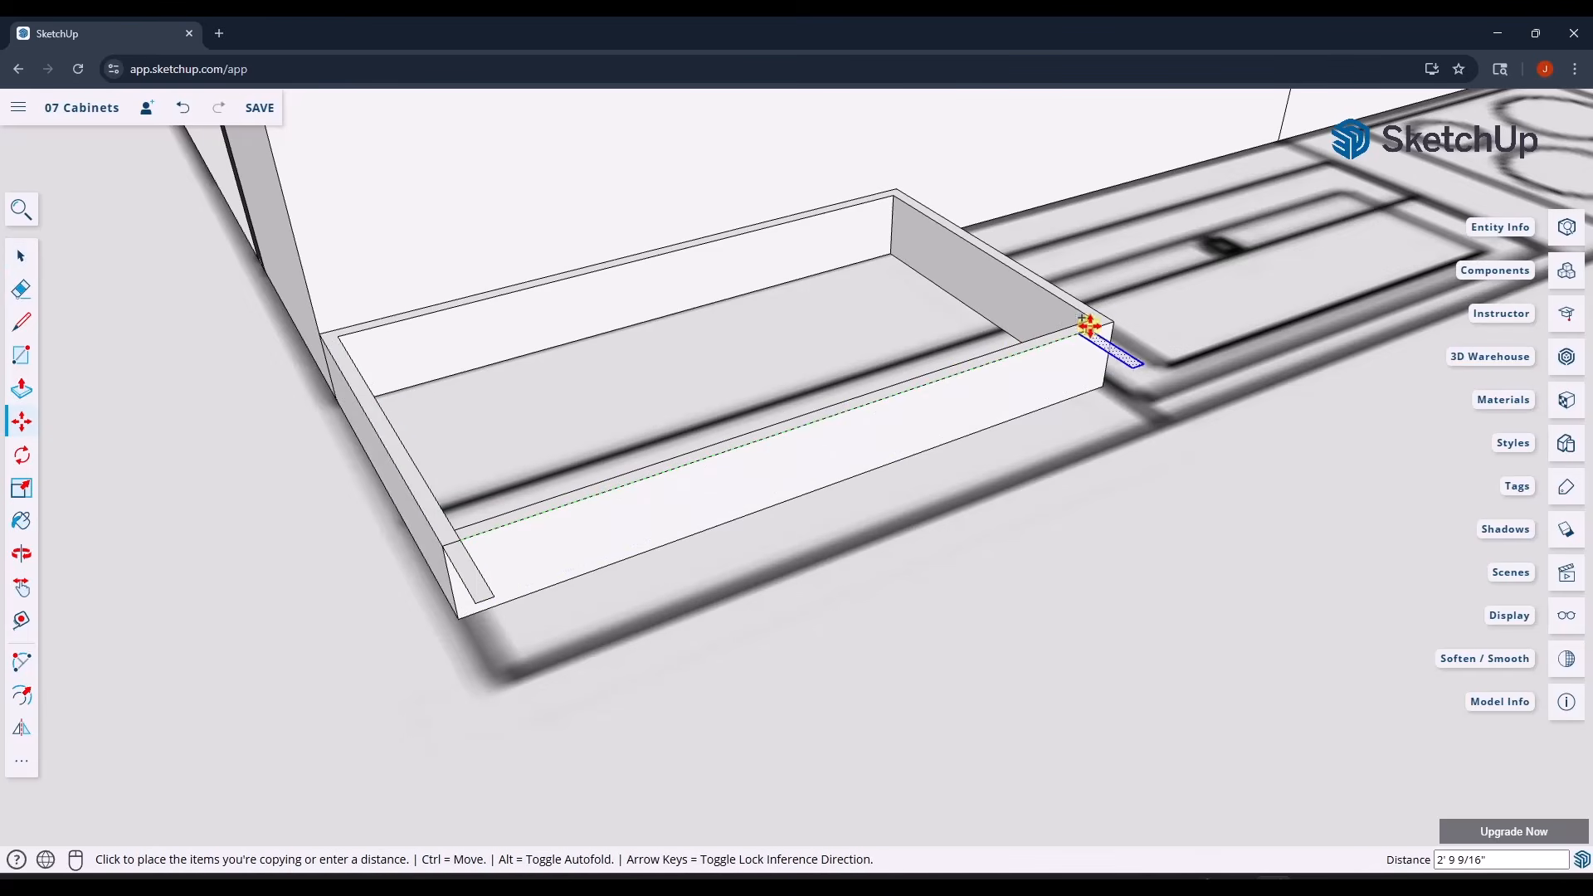
pyautogui.click(1108, 320)
pyautogui.press('space')
# - Draw a 3/4-inch line across the frame's top face at the front corner nearest the sink, splitting the side from the front rail
pyautogui.press('l')
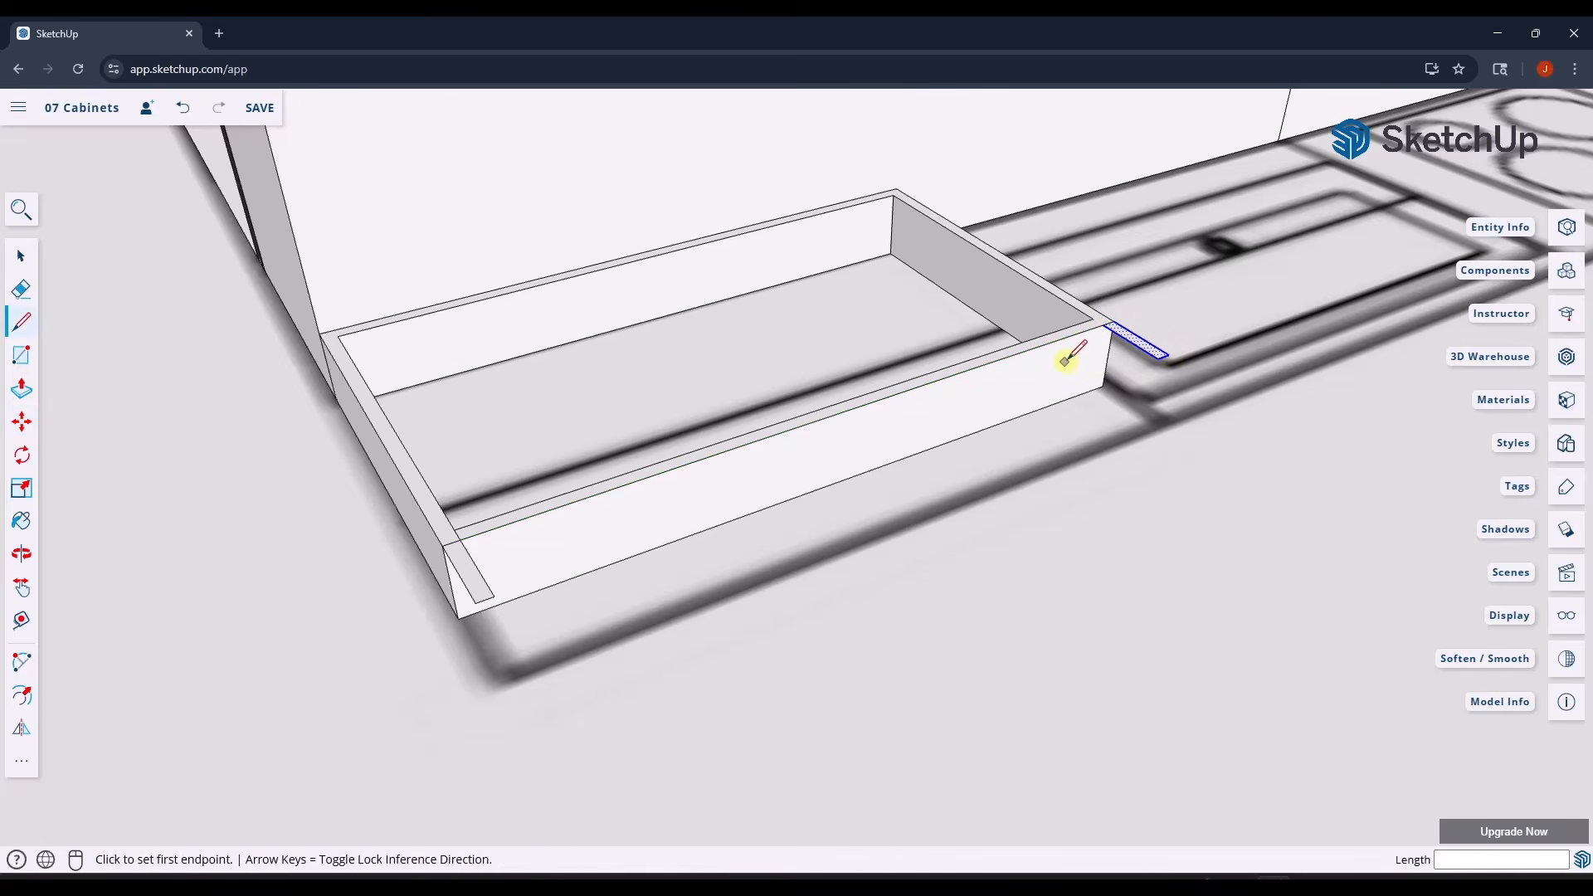
pyautogui.scroll(2, 1078, 336)
pyautogui.click(1104, 322)
pyautogui.press('Escape')
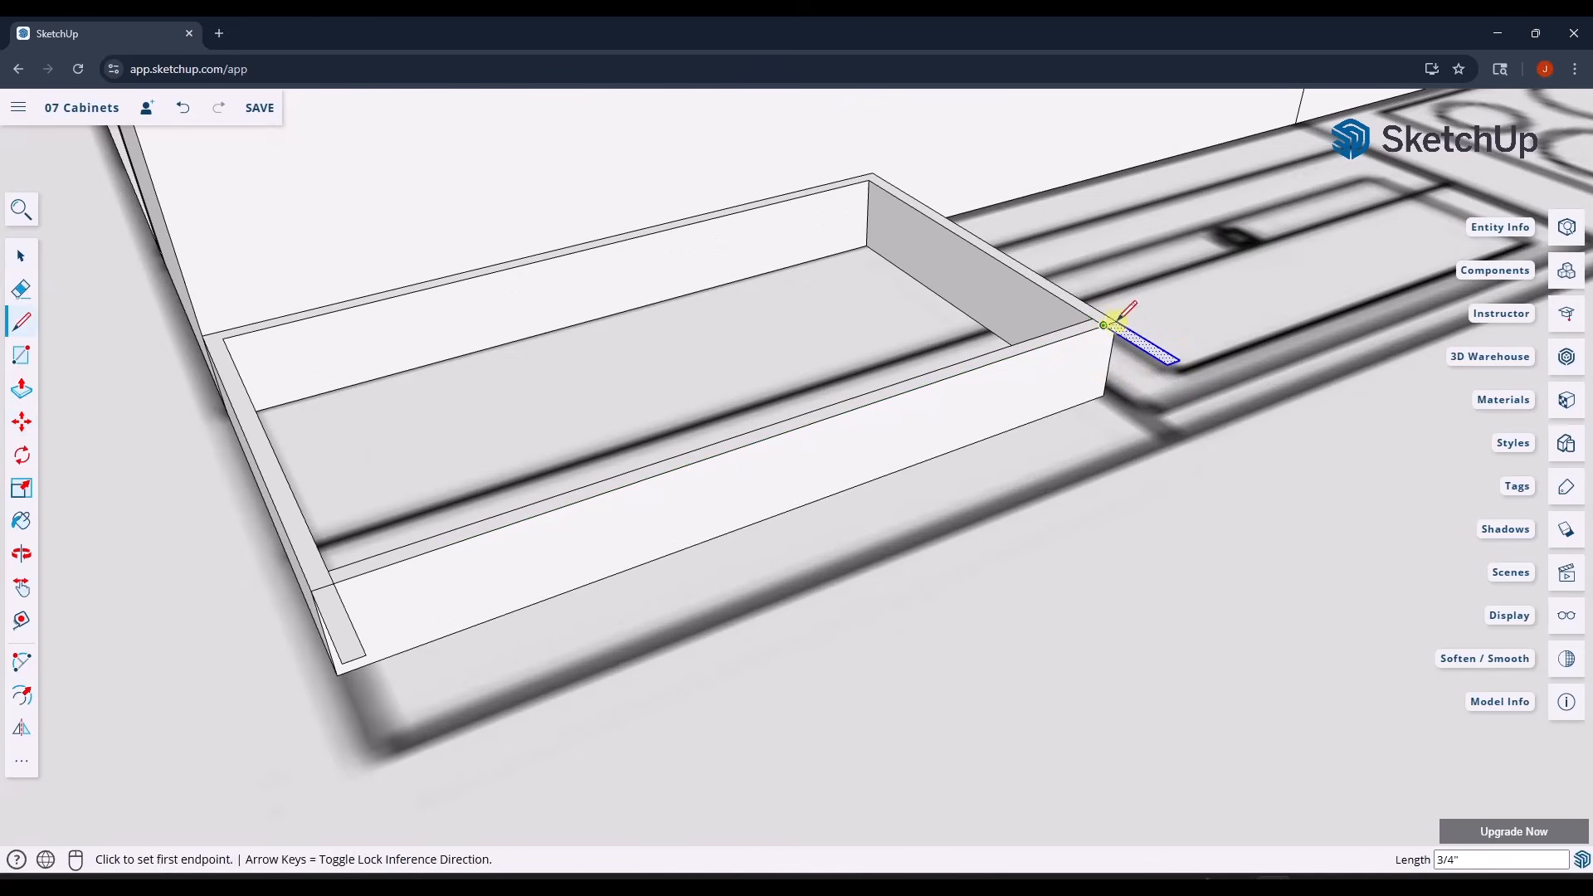
# - Draw a vertical line 36 inches up from the base's rear floor corner beside the doorway wall
pyautogui.press('space')
pyautogui.scroll(-5, 498, 483)
pyautogui.moveTo(400, 498); pyautogui.dragTo(465, 433, button='middle')
pyautogui.scroll(-1, 466, 430)
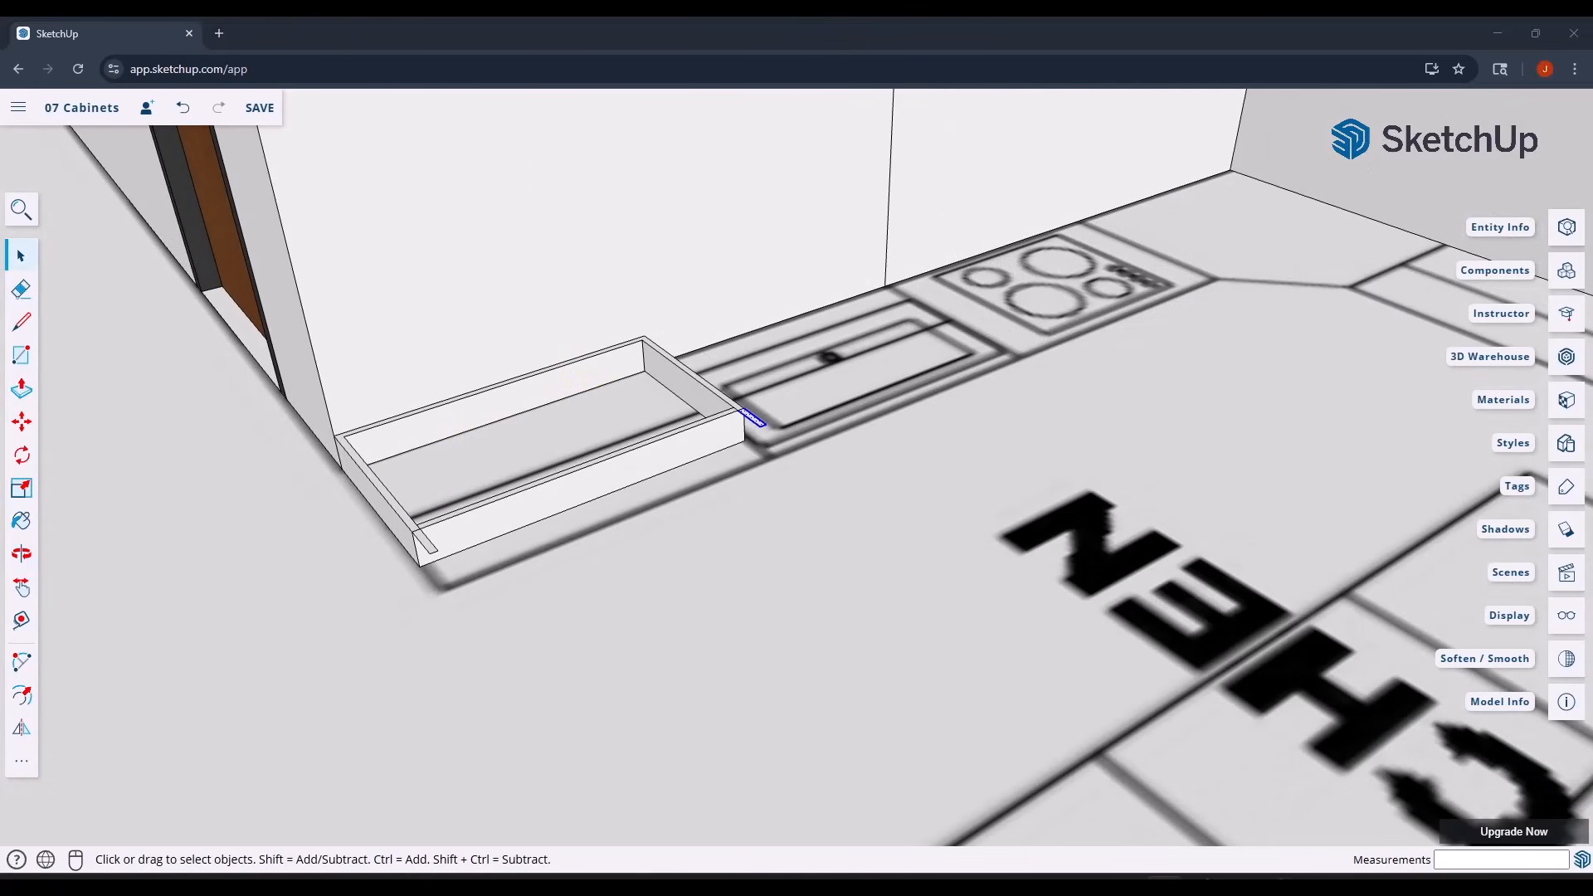
pyautogui.scroll(-1, 433, 456)
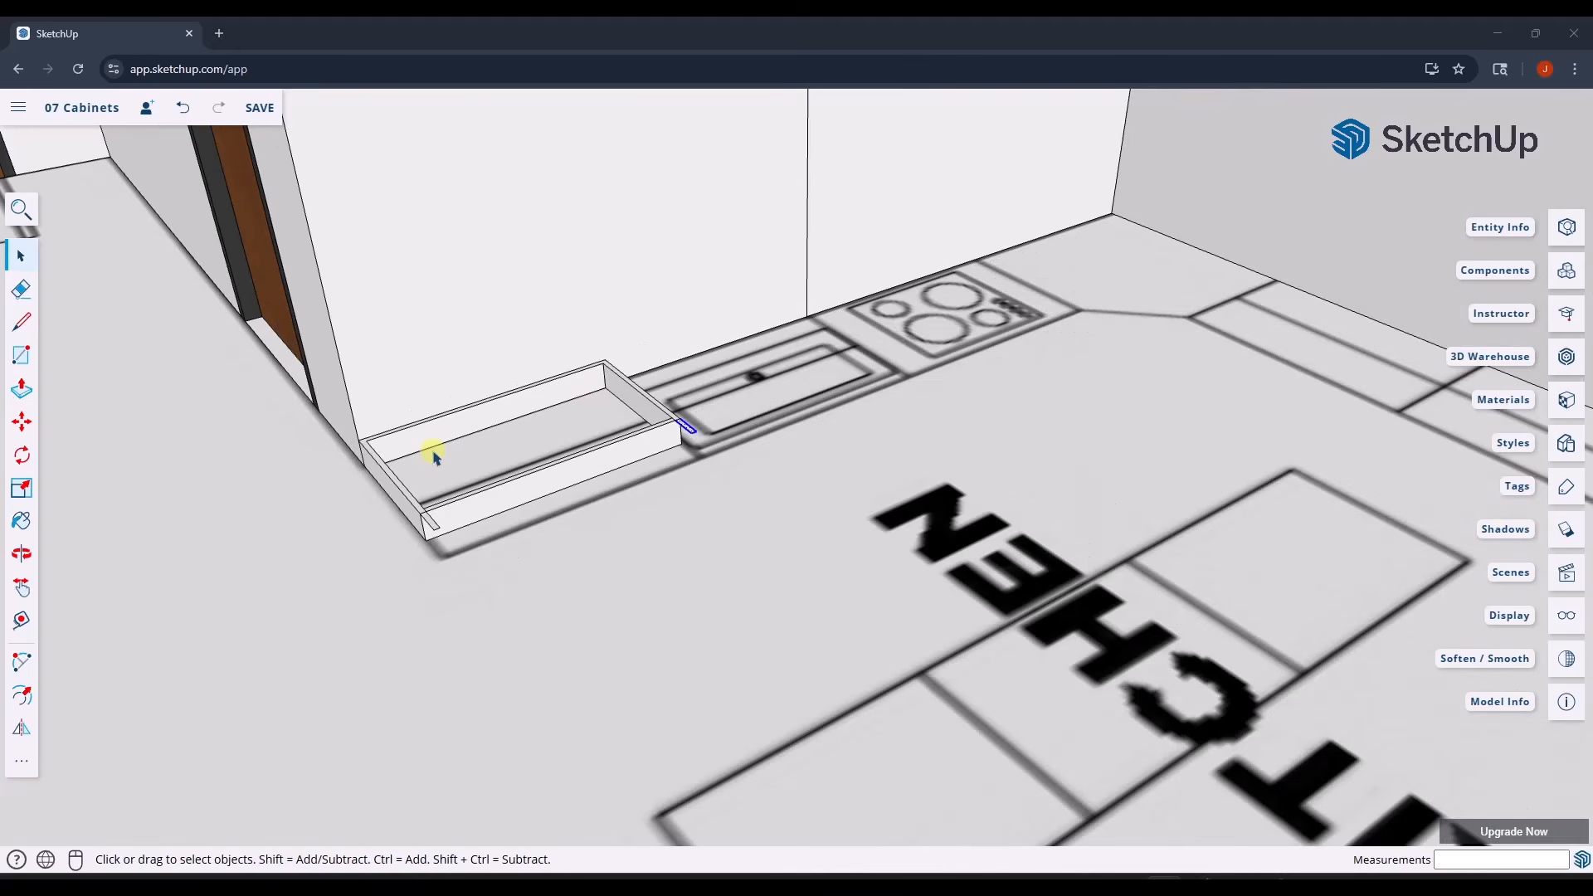
pyautogui.click(366, 469)
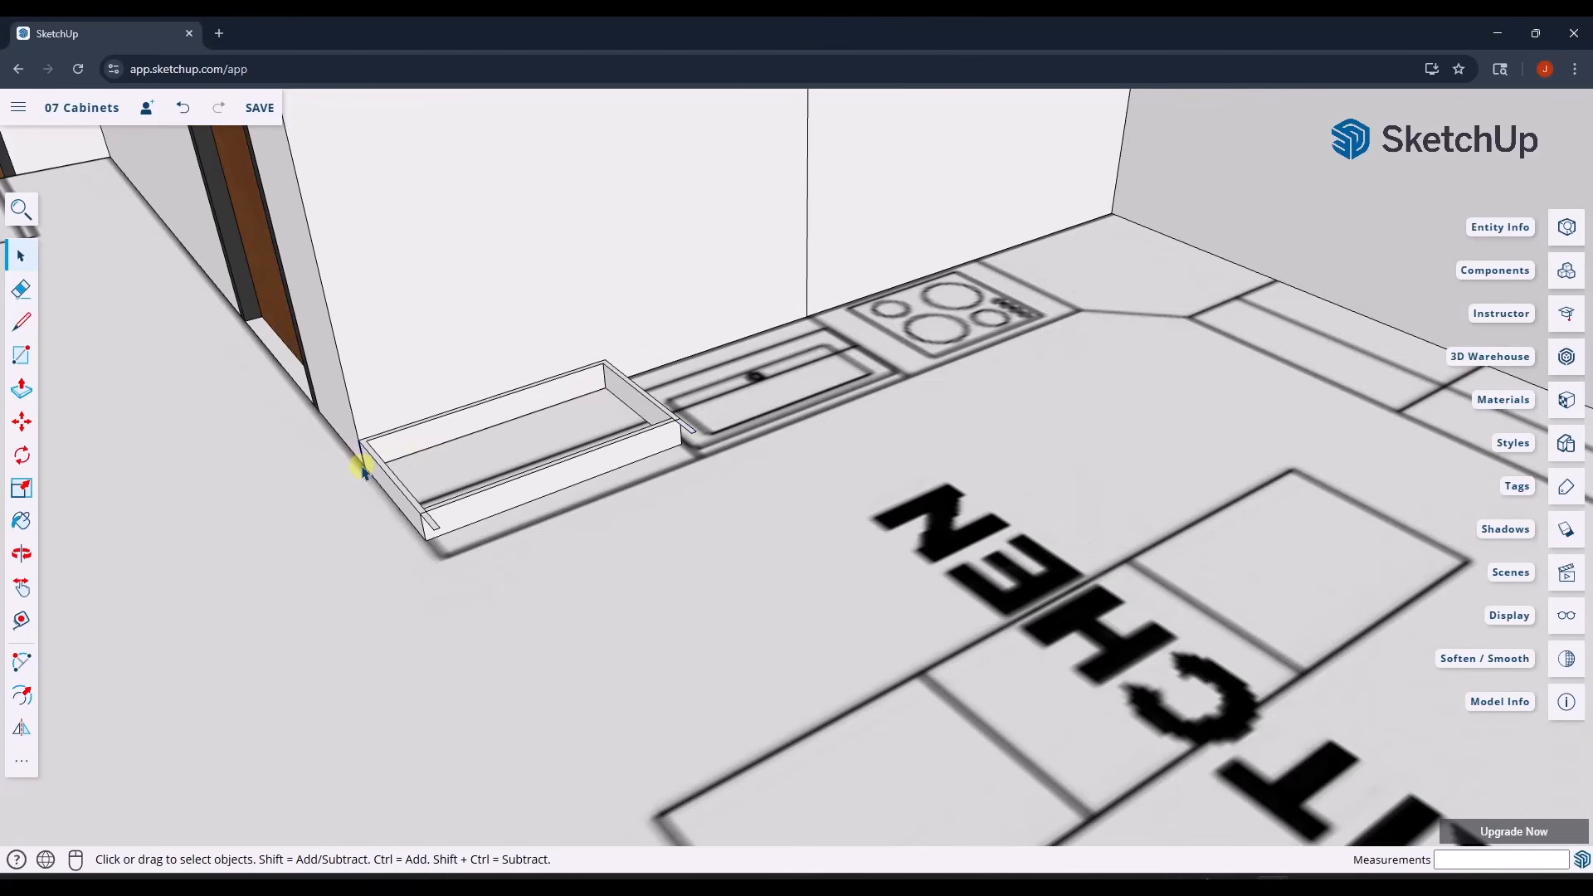
pyautogui.press('l')
pyautogui.click(365, 466)
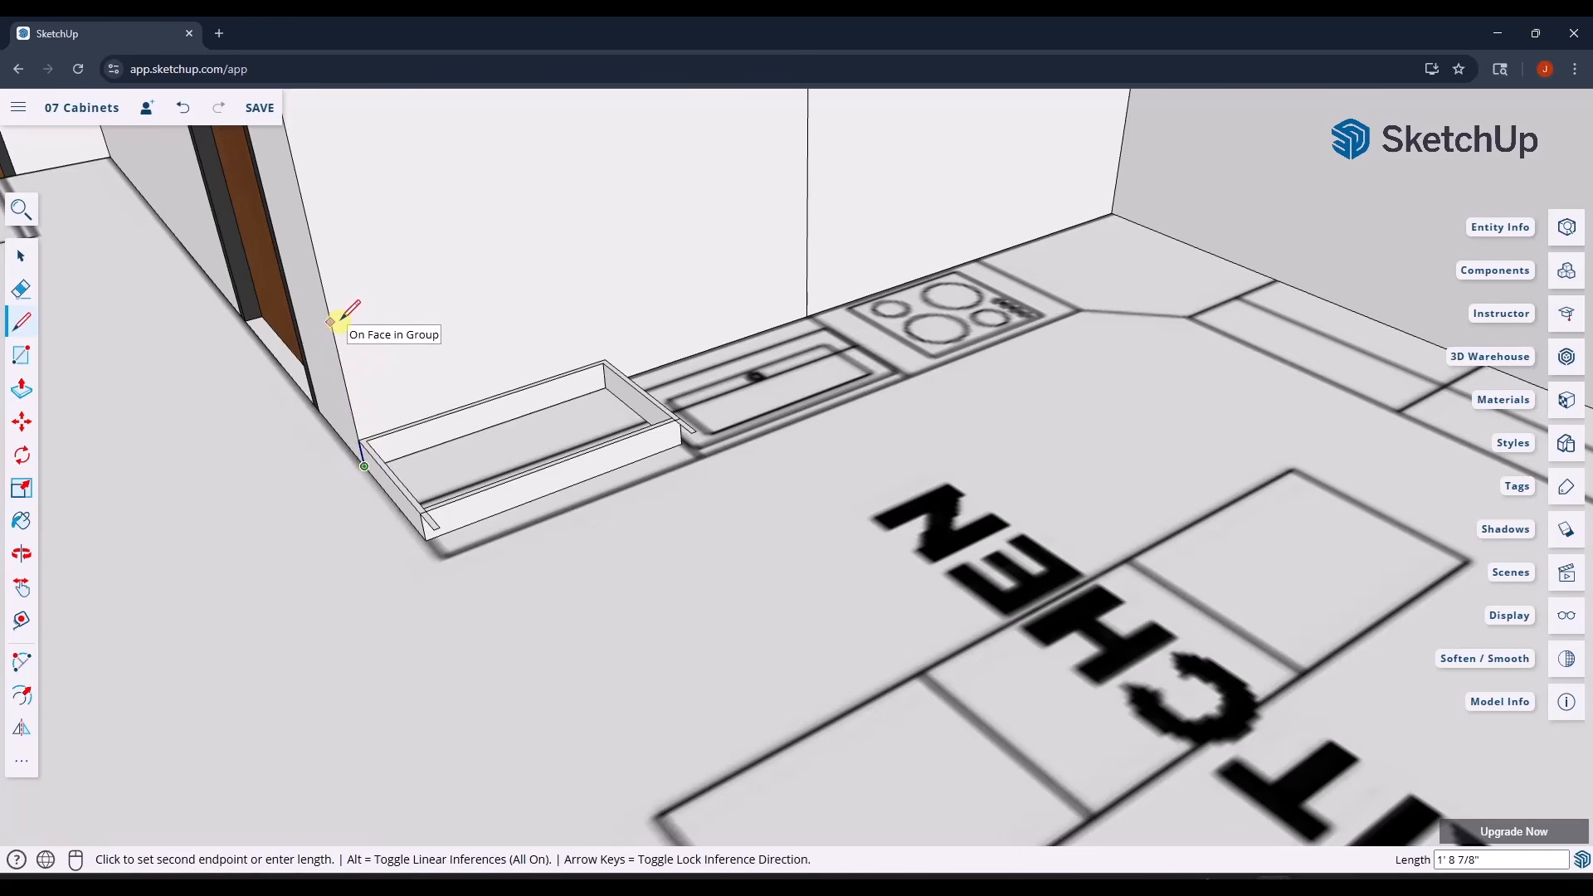
pyautogui.scroll(-1, 343, 278)
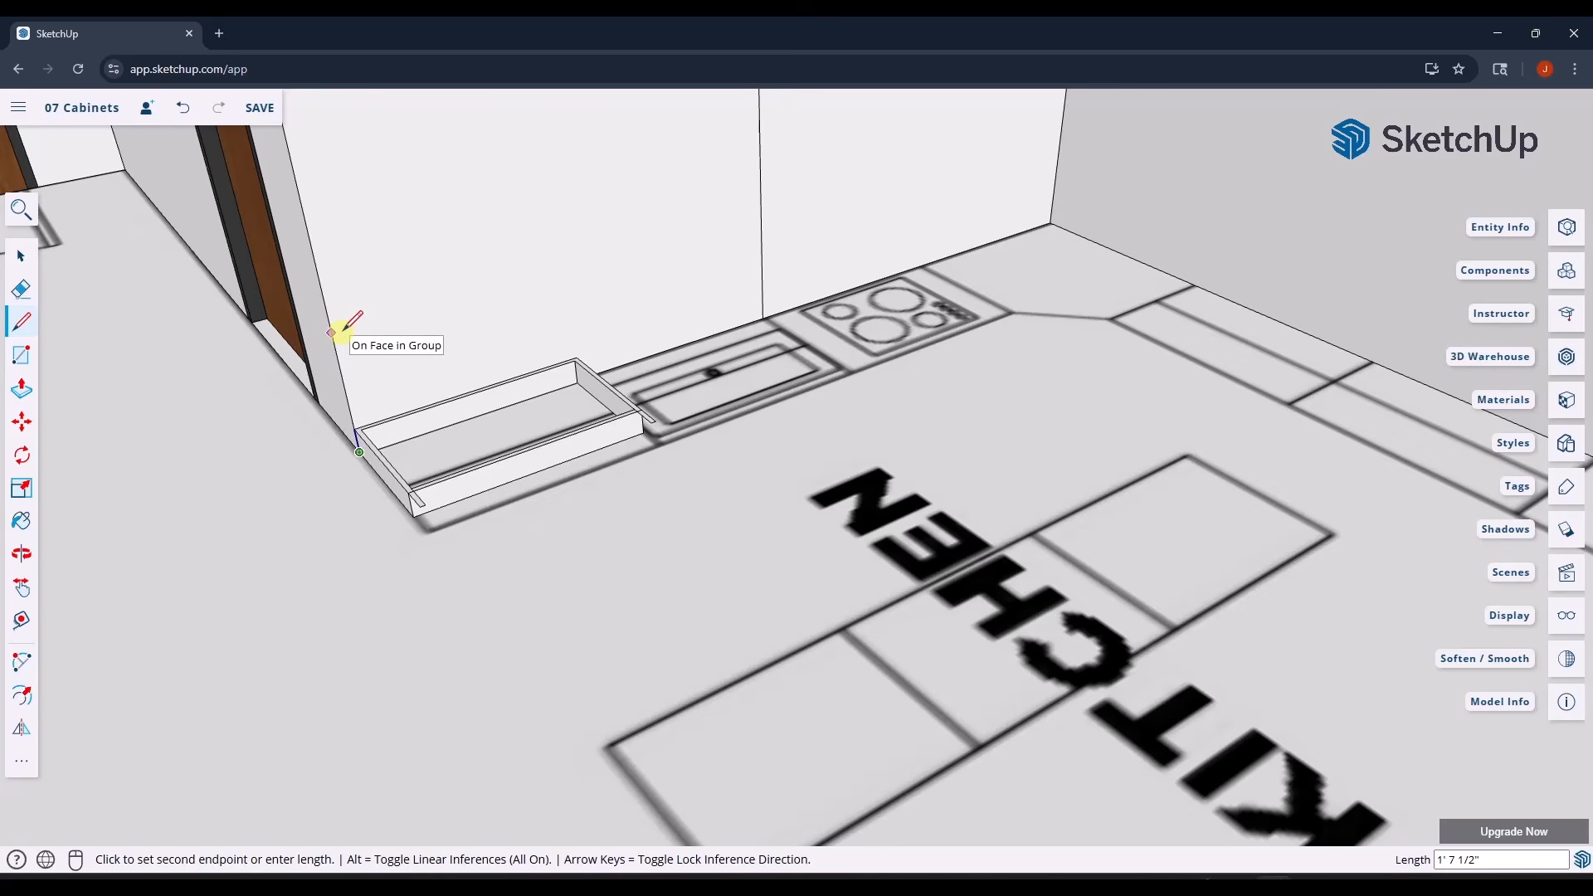
pyautogui.write('36')
pyautogui.press('Return')
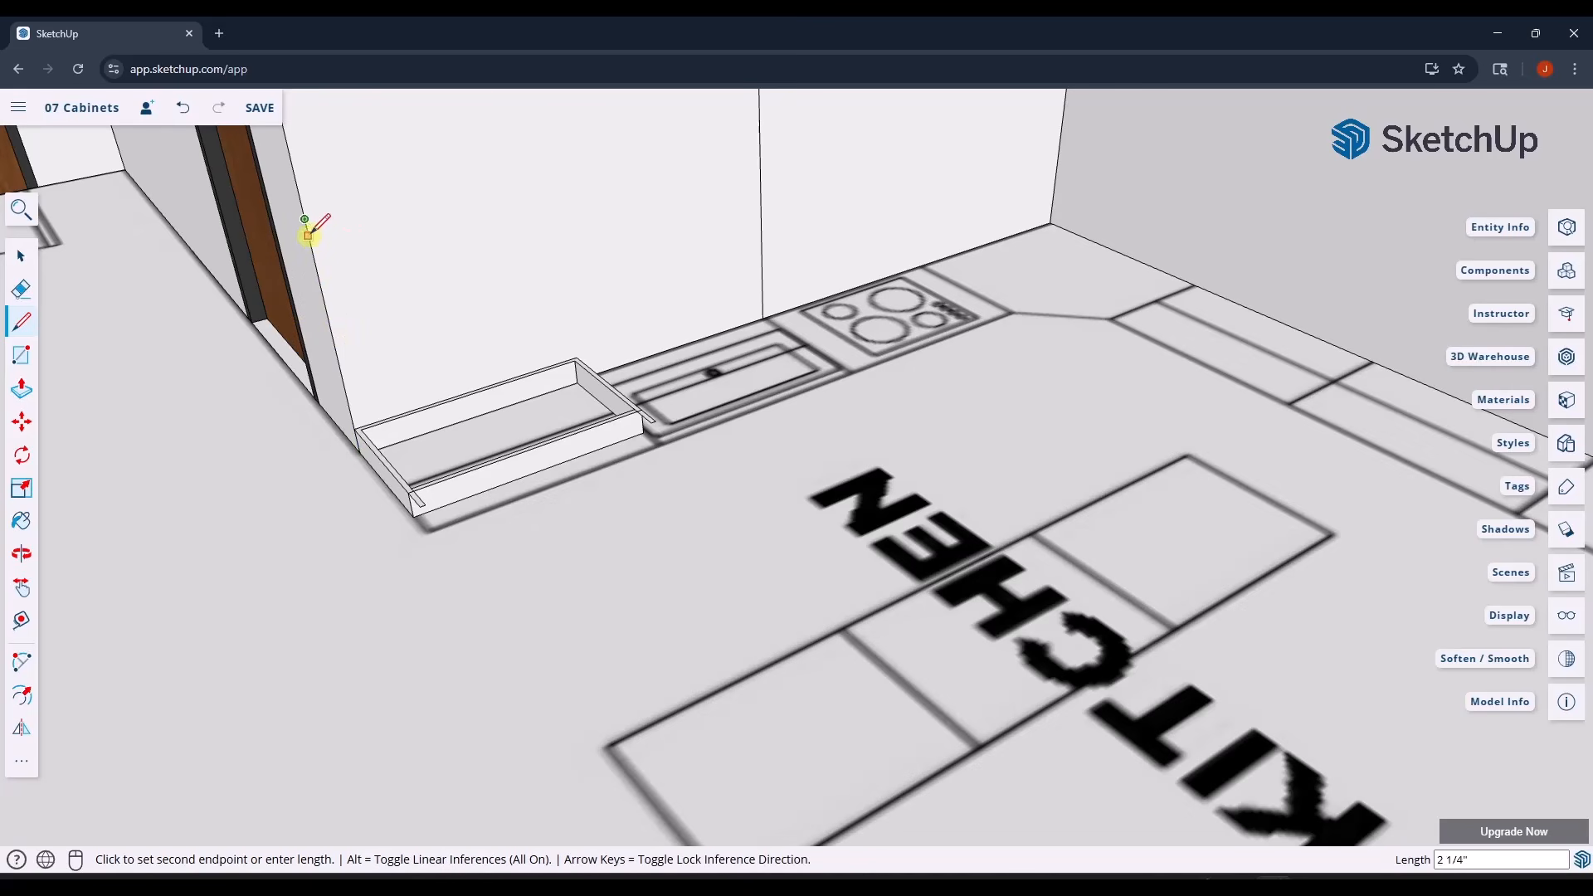
# - Mark a point below the vertical line's upper end by drawing a 1.25-inch segment straight back down
pyautogui.scroll(4, 305, 216)
pyautogui.scroll(3, 302, 213)
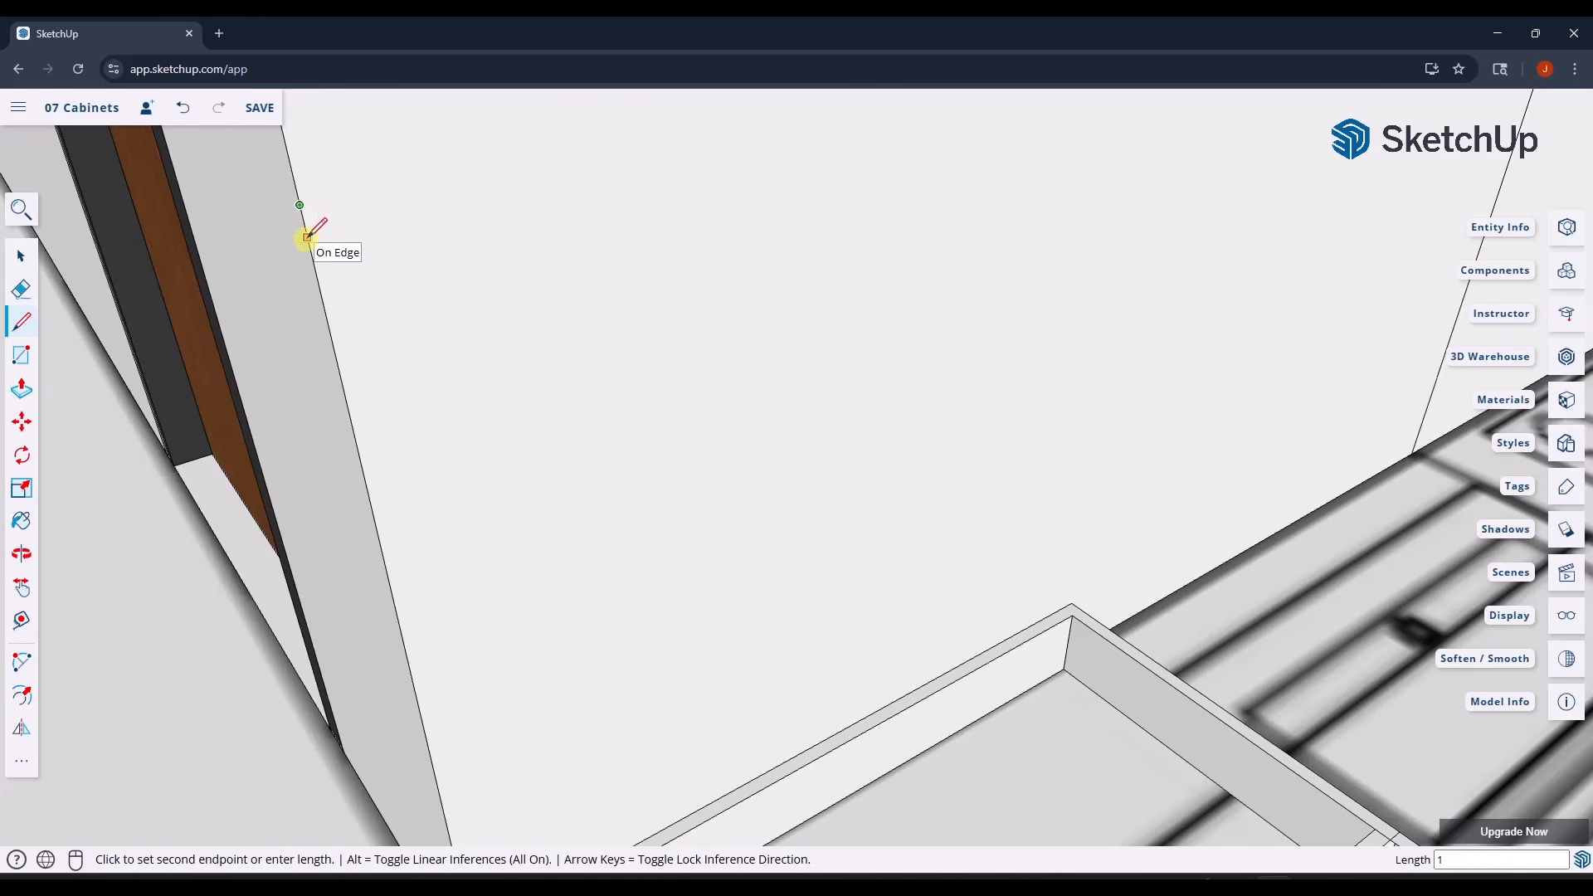
pyautogui.press('Return')
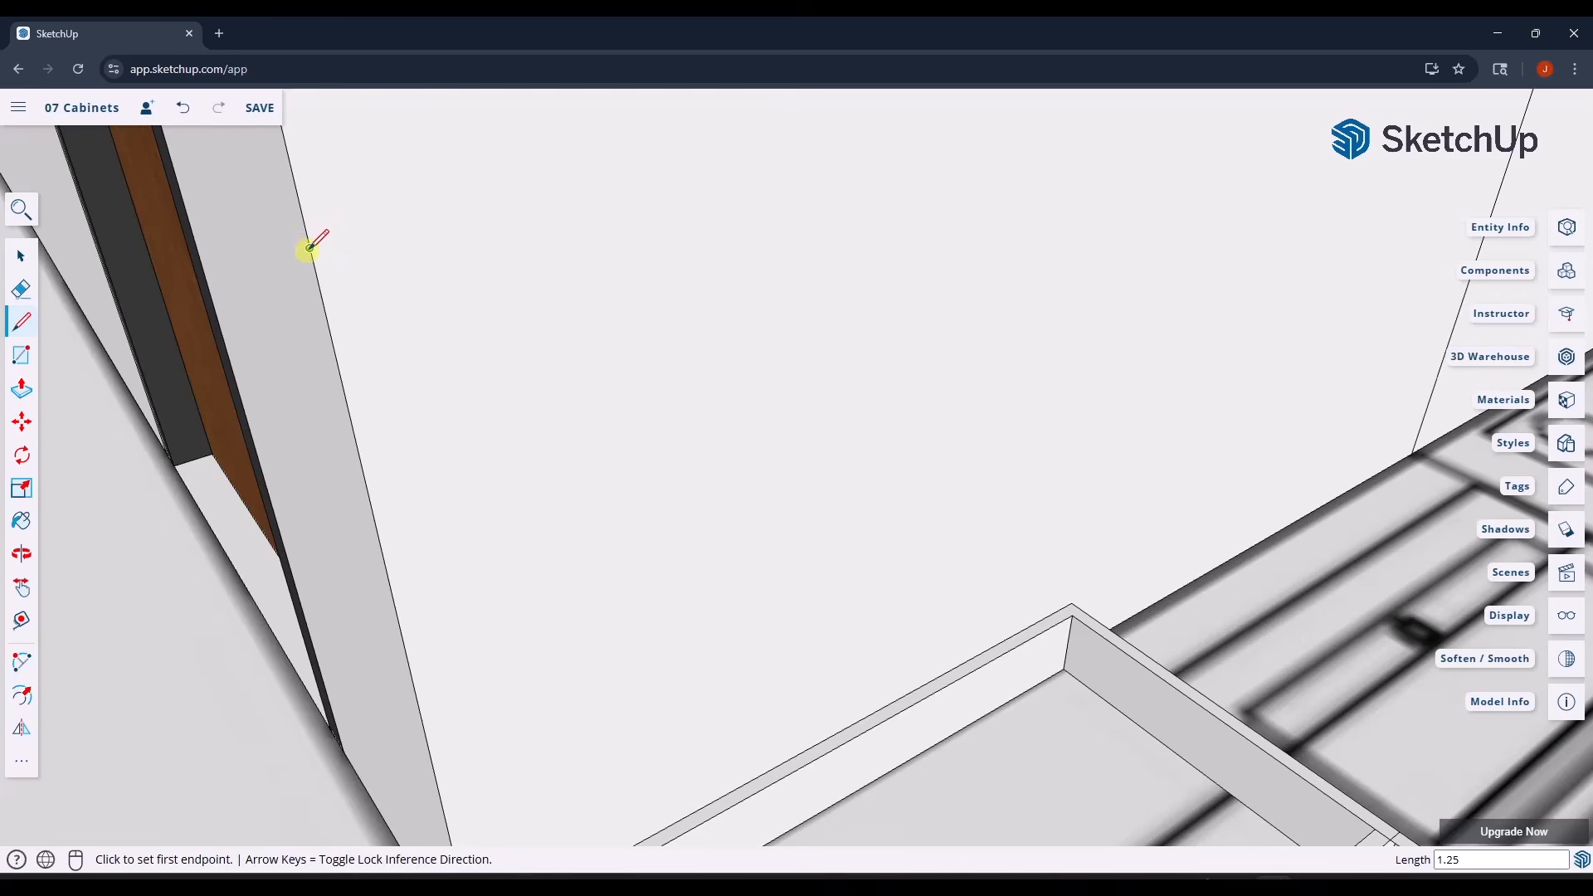
# - Push/Pull the U-shaped top face of the frame's back and sides up 2' 6 3/4" to the lower end of the 1.25-inch segment
pyautogui.scroll(-5, 309, 249)
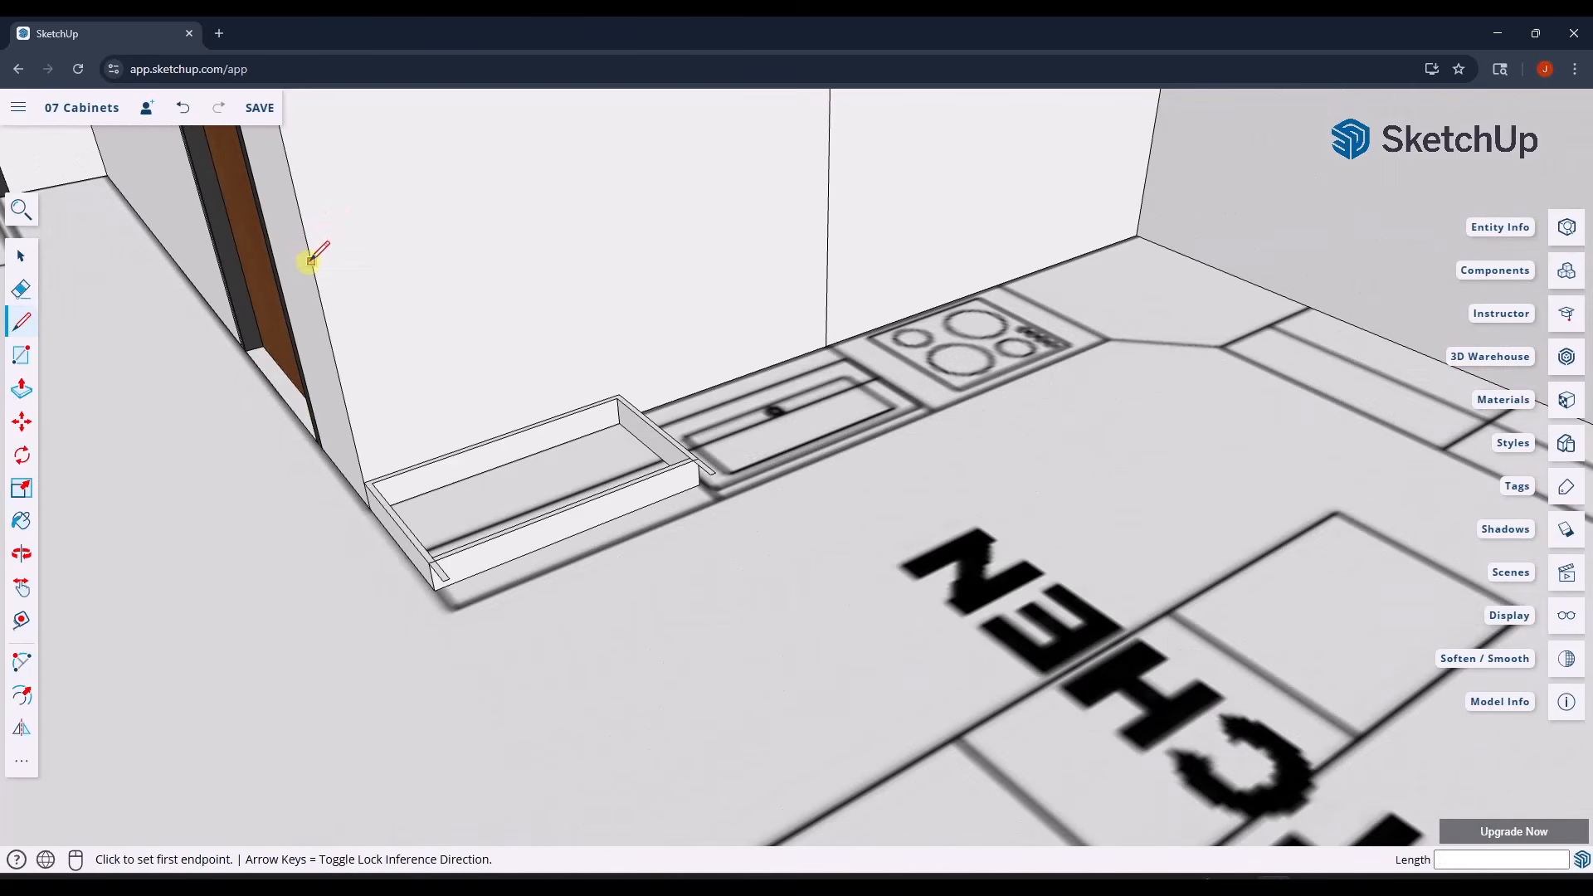
pyautogui.press('space')
pyautogui.press('p')
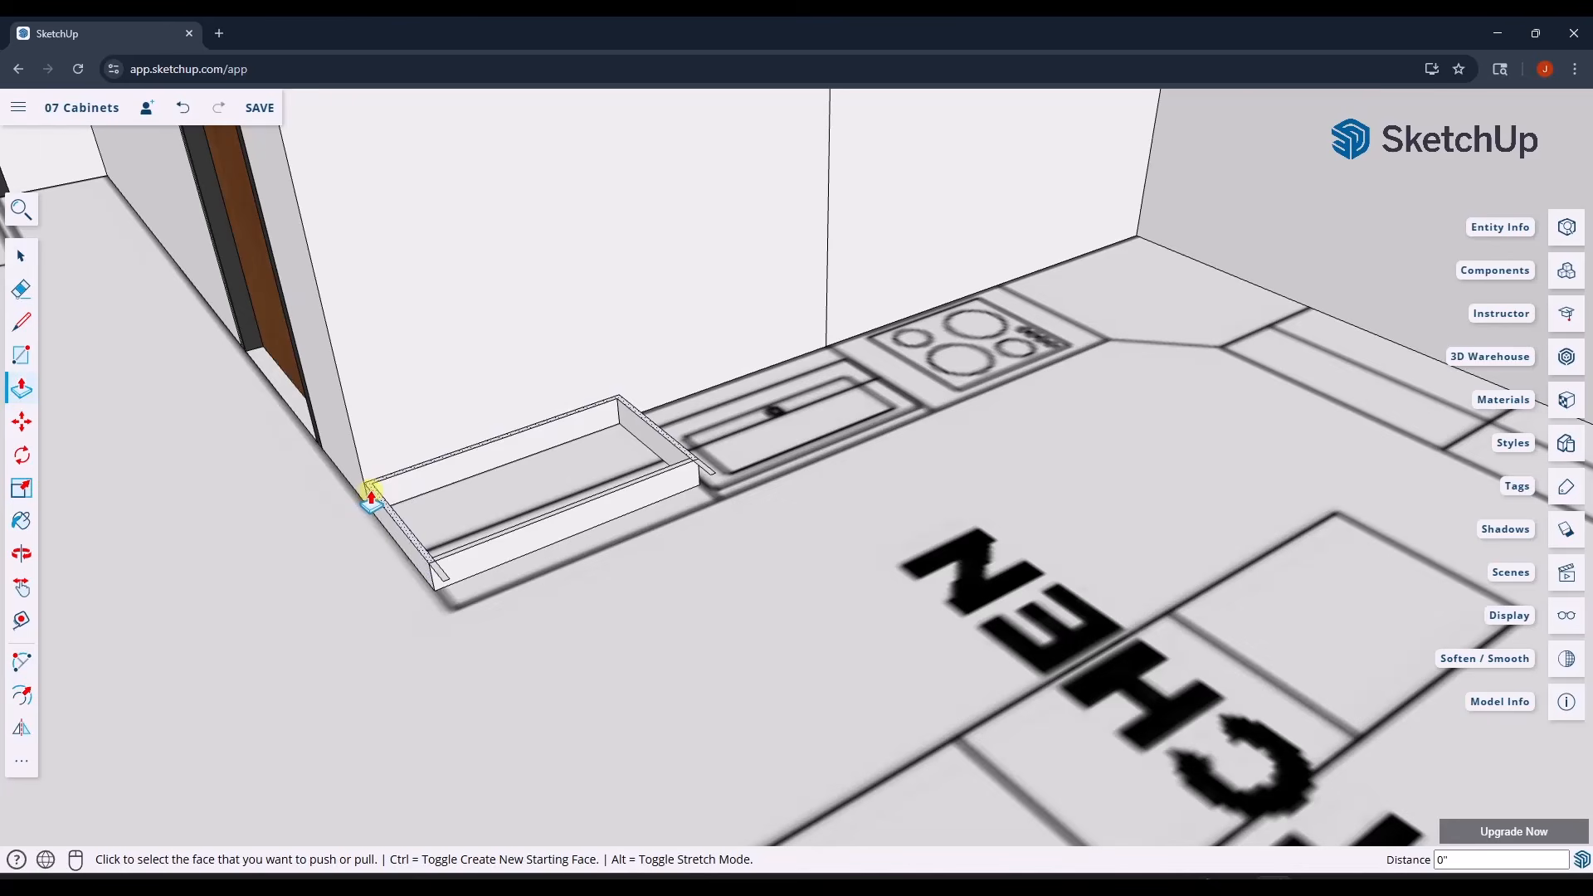
pyautogui.click(371, 496)
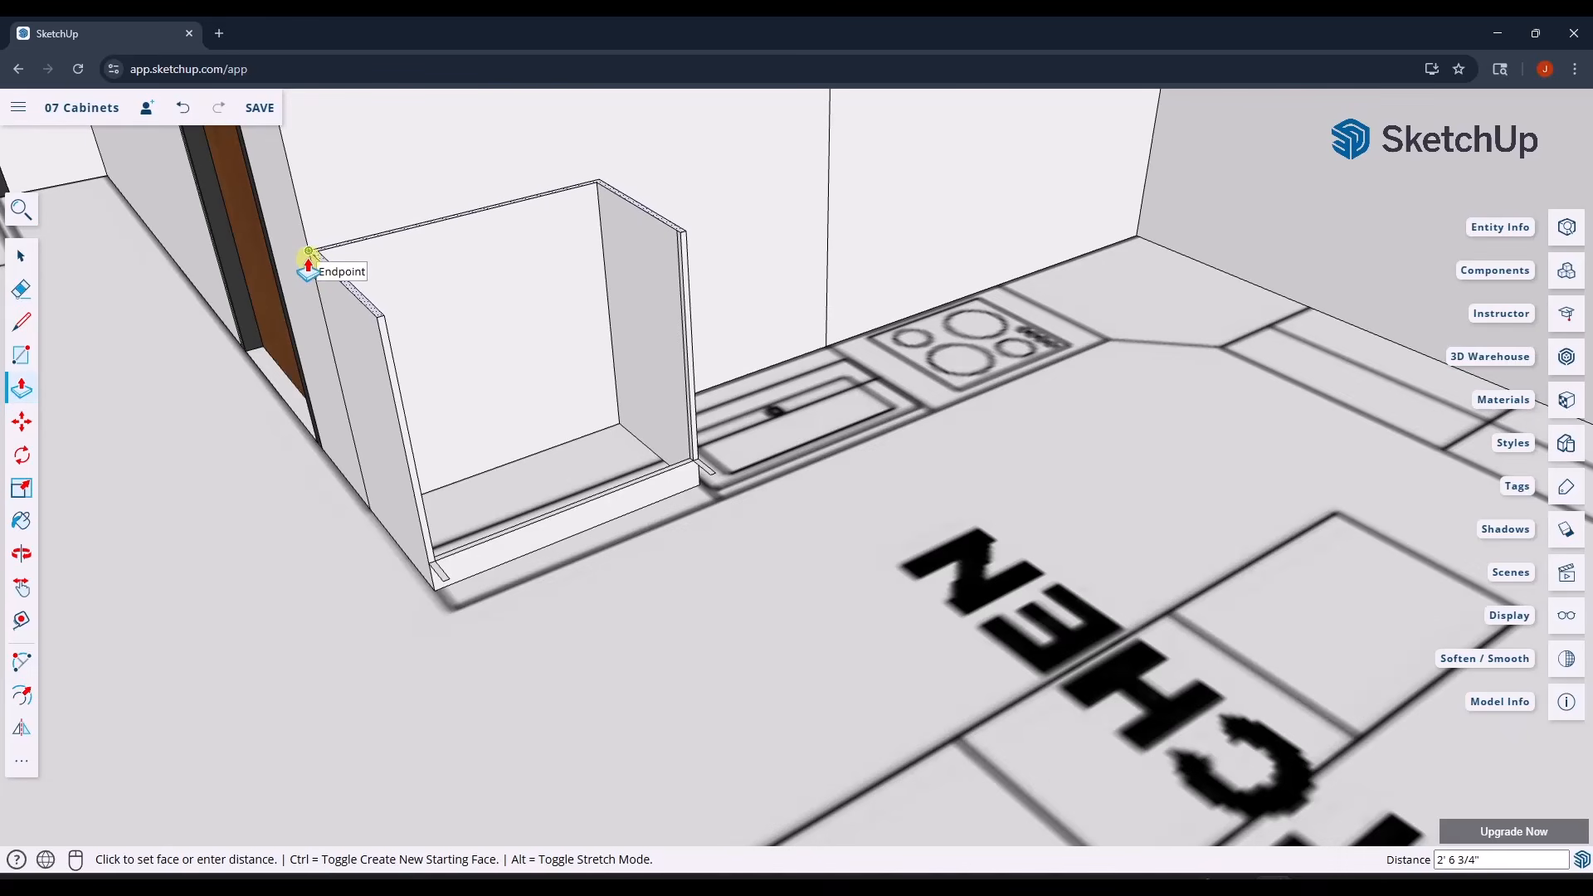
pyautogui.click(308, 257)
# - Push/Pull both projecting front strips up 2' 6 3/4" to match the height of the side panels
pyautogui.click(437, 573)
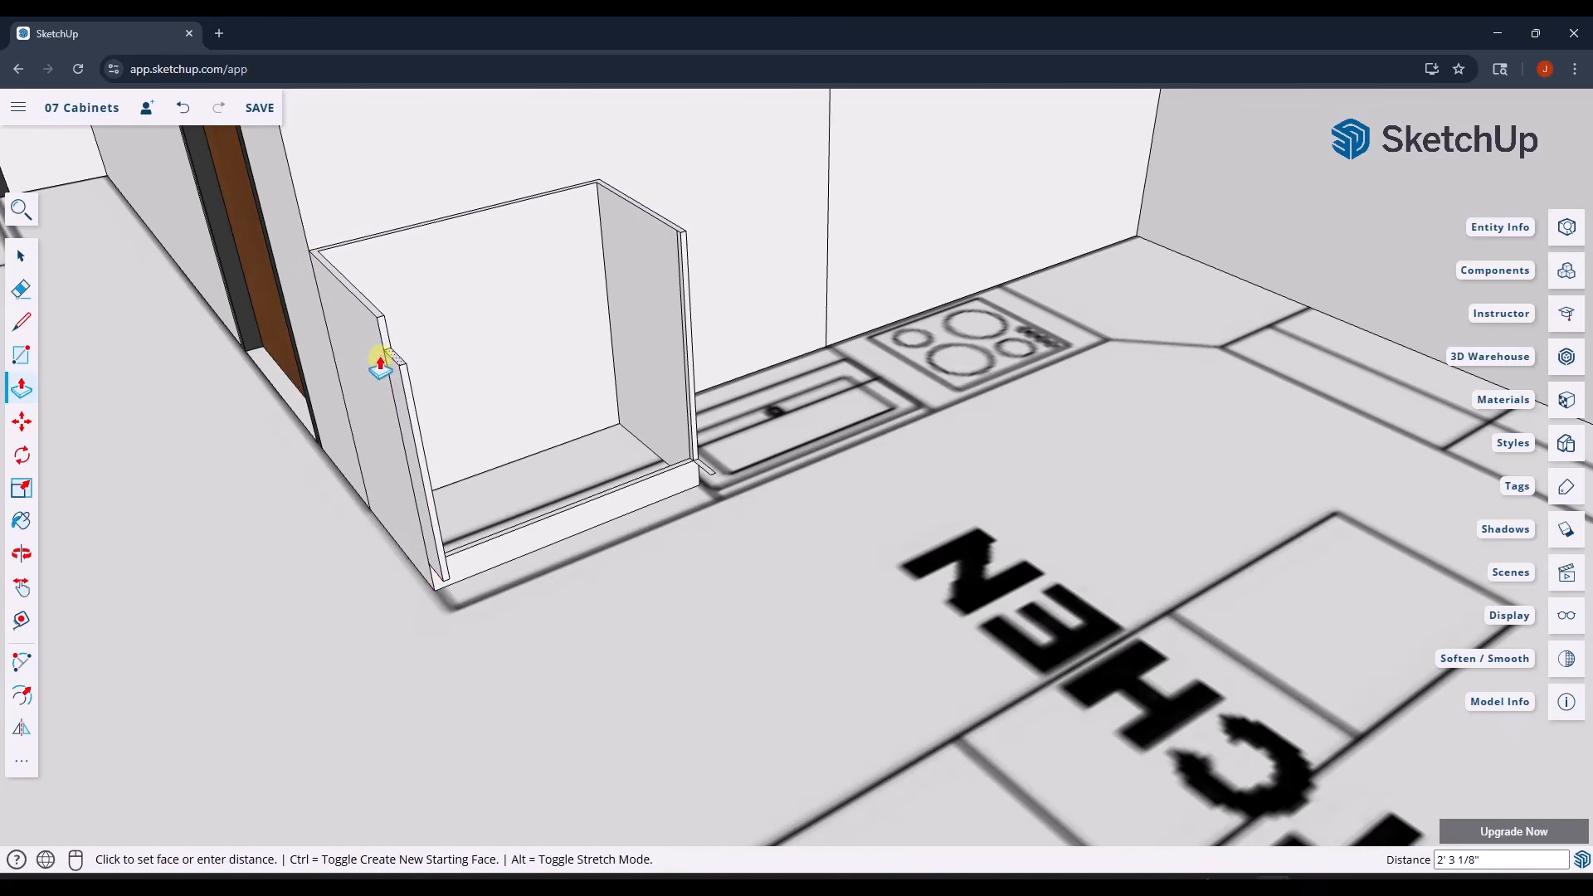
pyautogui.click(376, 323)
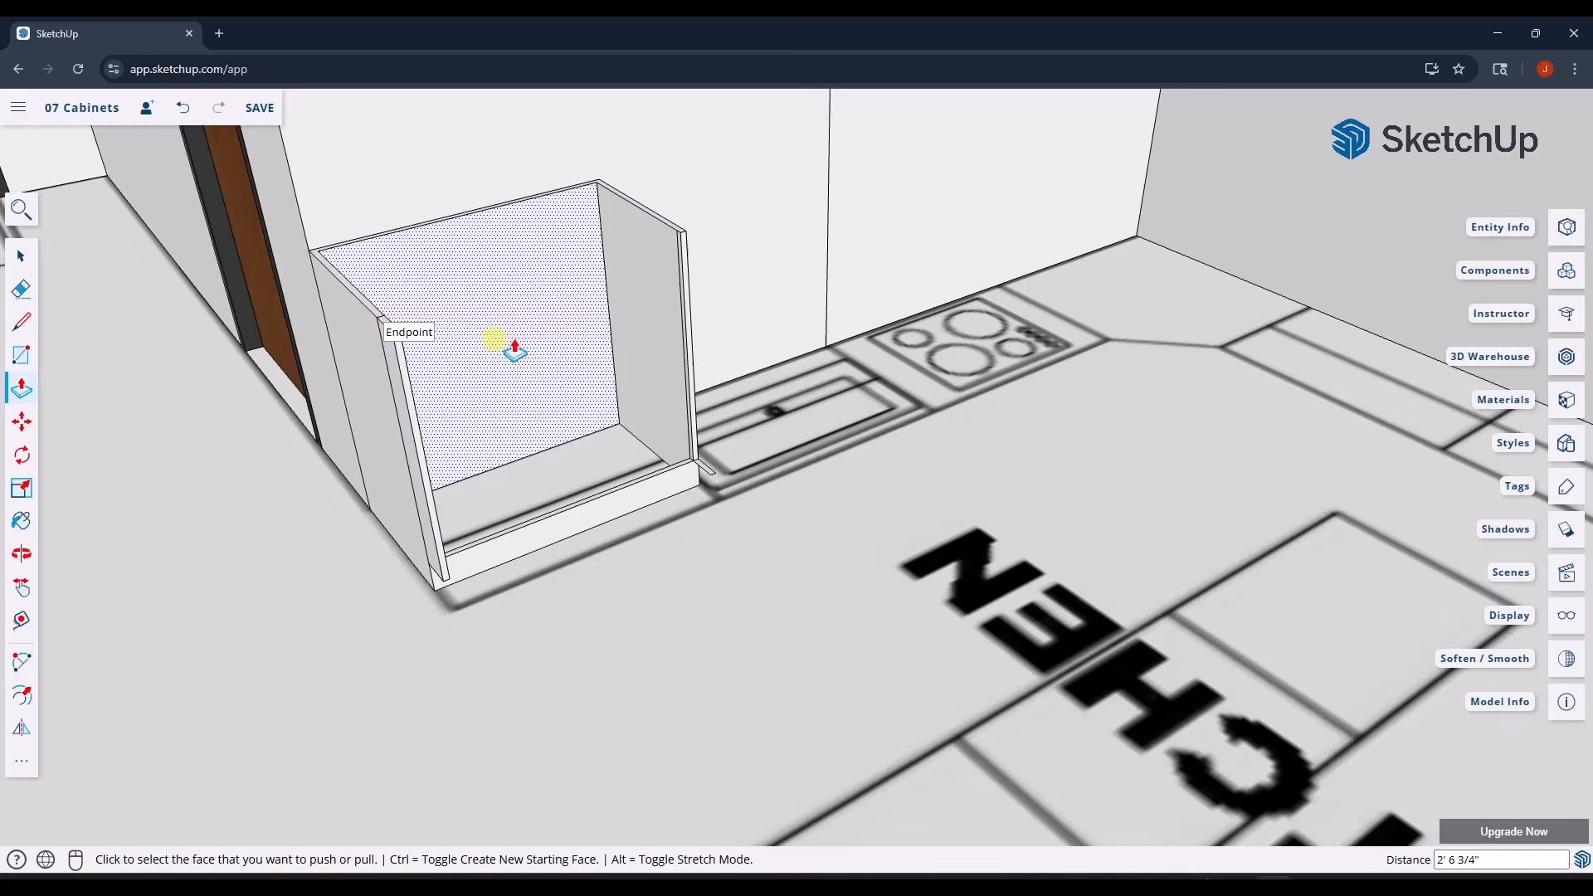
pyautogui.click(701, 470)
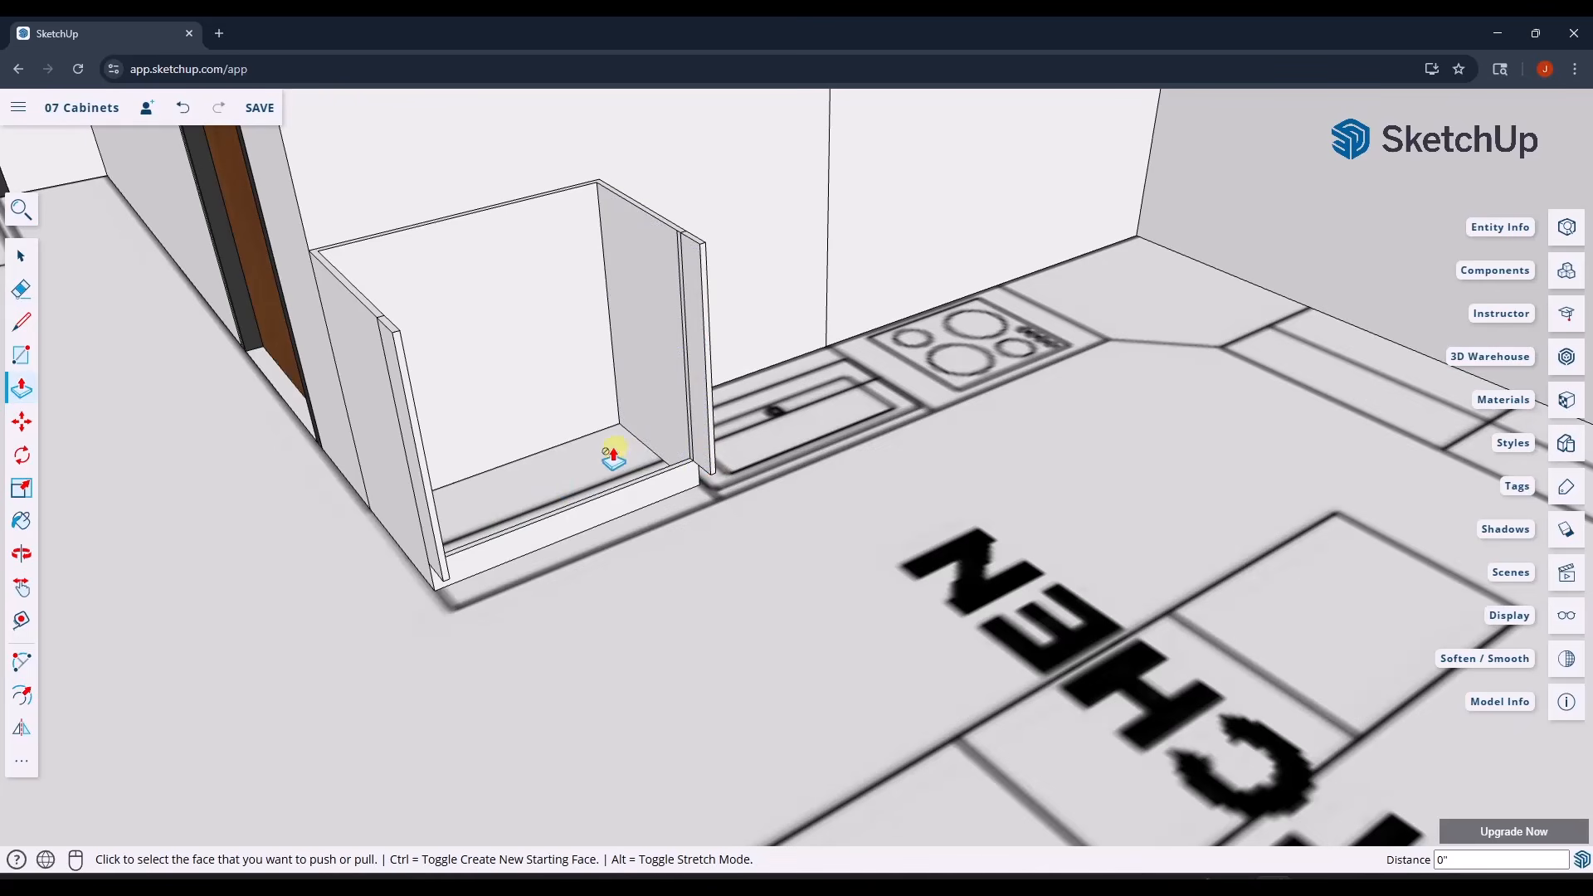
pyautogui.press('space')
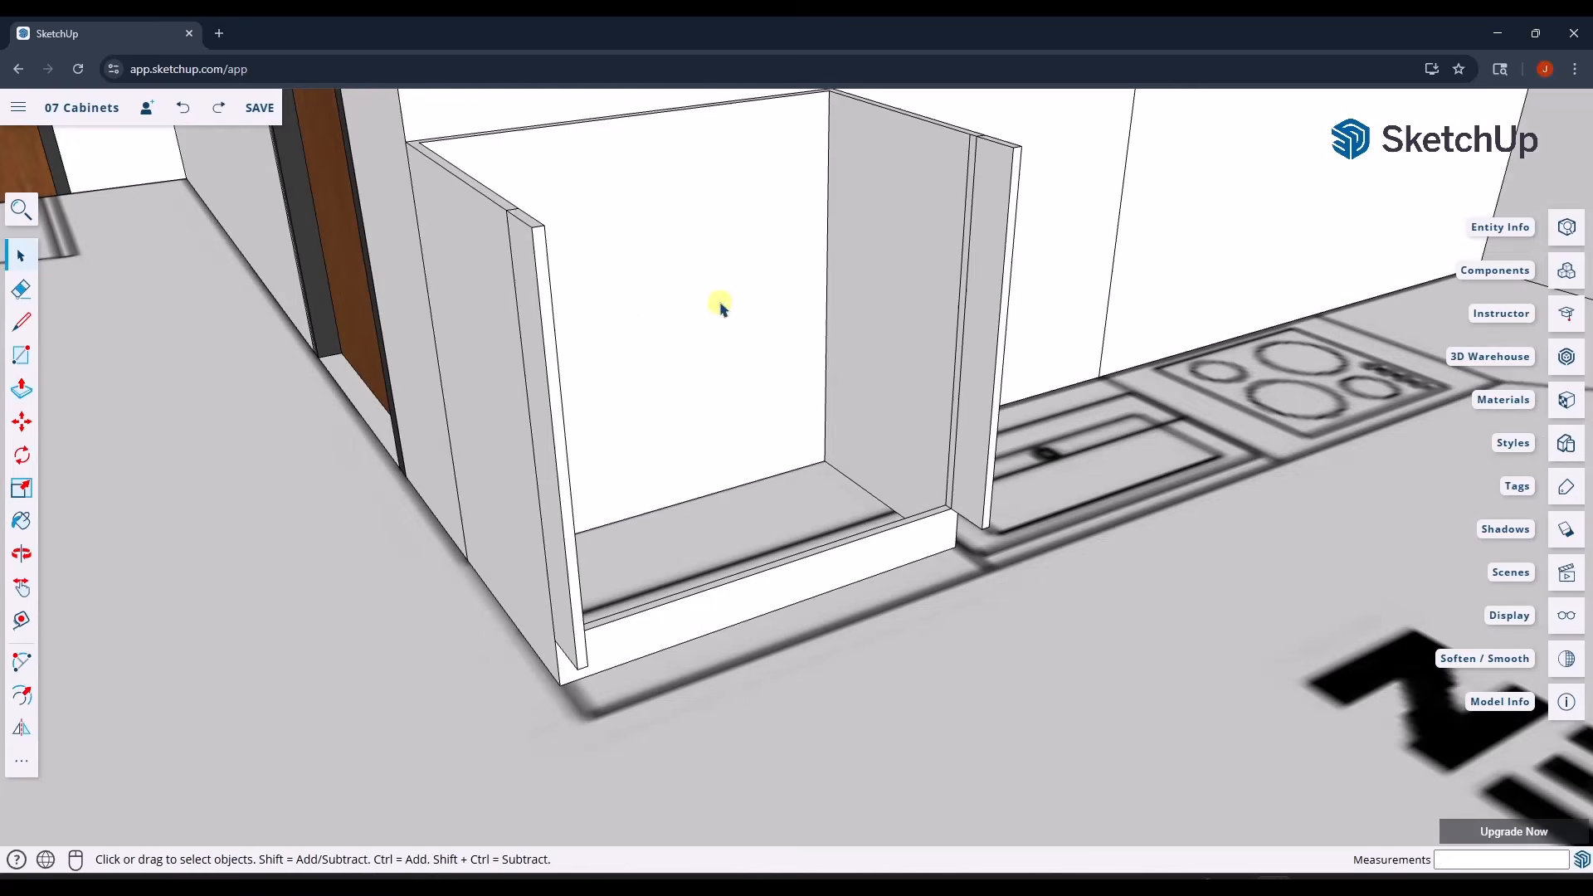
# - Draw a 1' 11 1/4" by 2' 10 1/2" rectangle between the side panels, from the front lower corner to the back panel
pyautogui.moveTo(720, 305); pyautogui.dragTo(663, 319, button='middle')
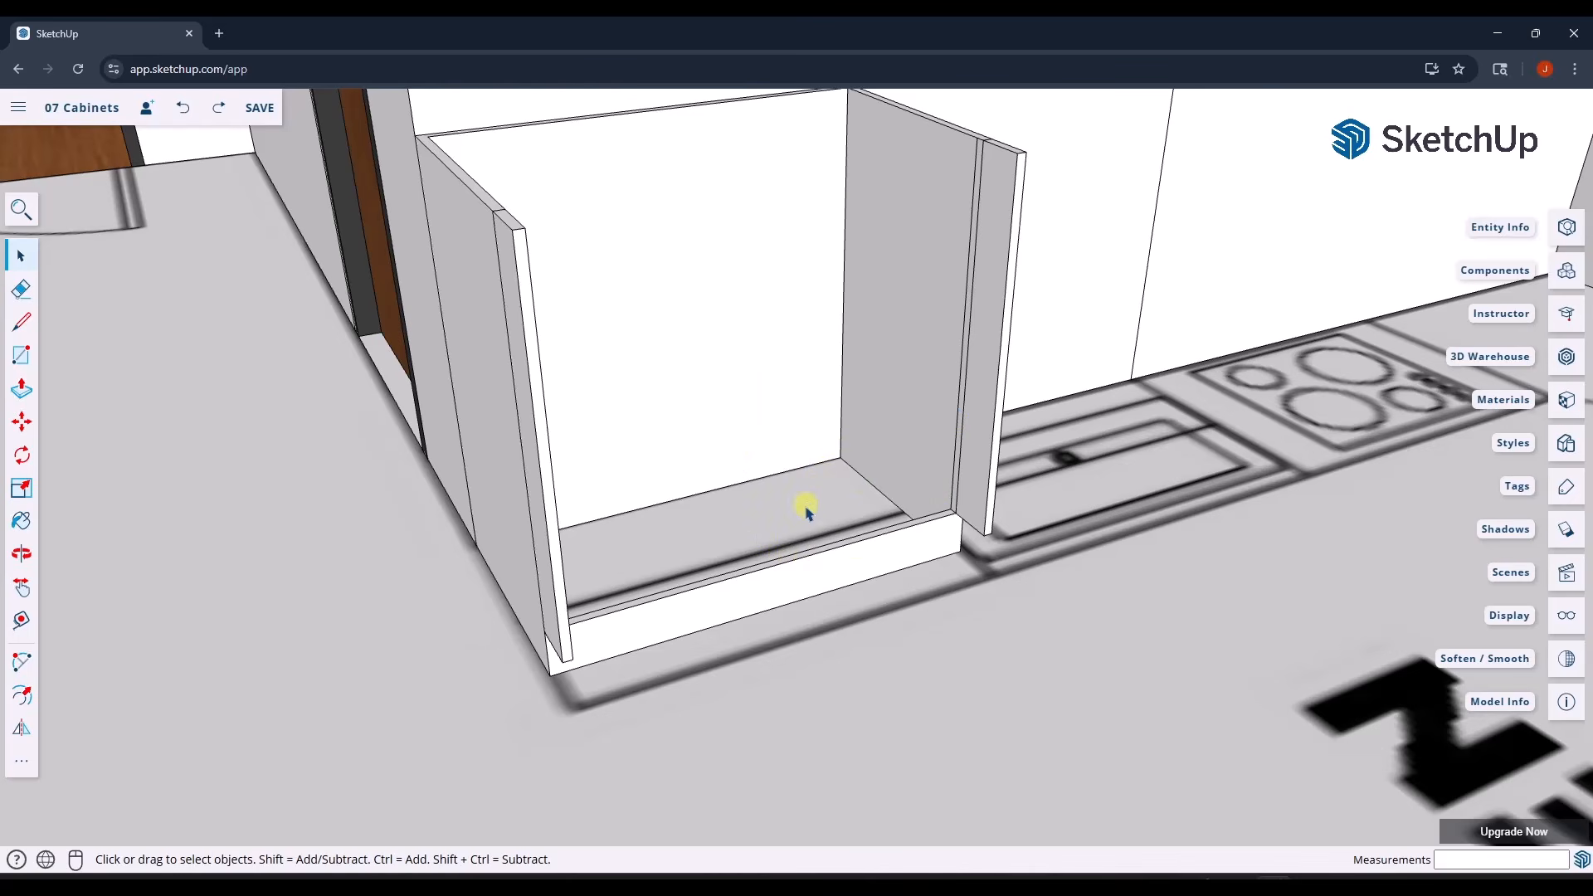
pyautogui.press('r')
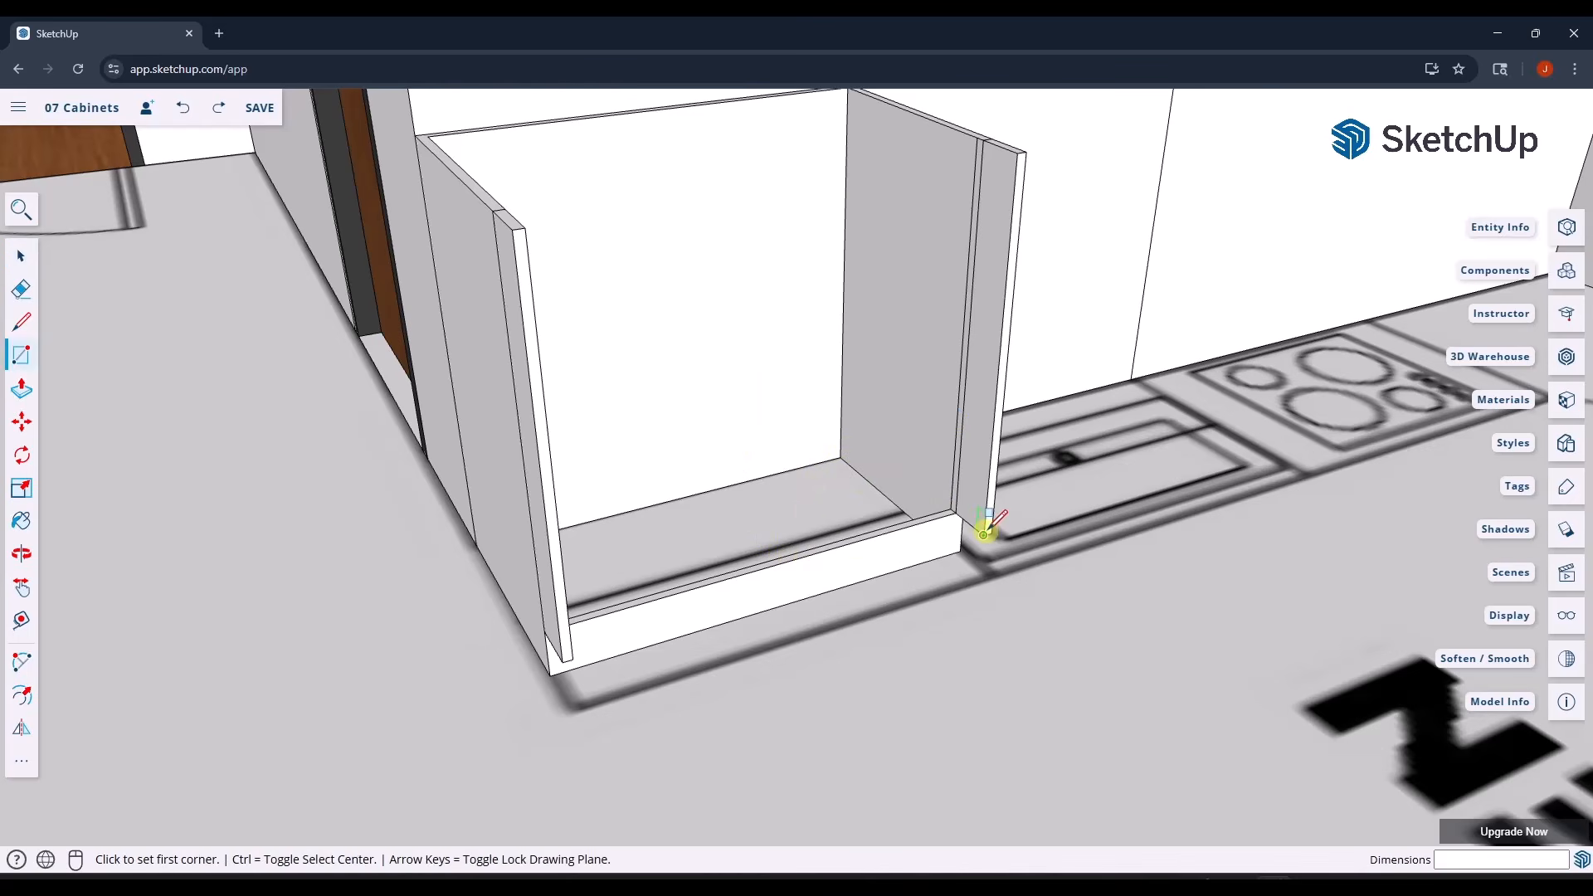
pyautogui.click(573, 658)
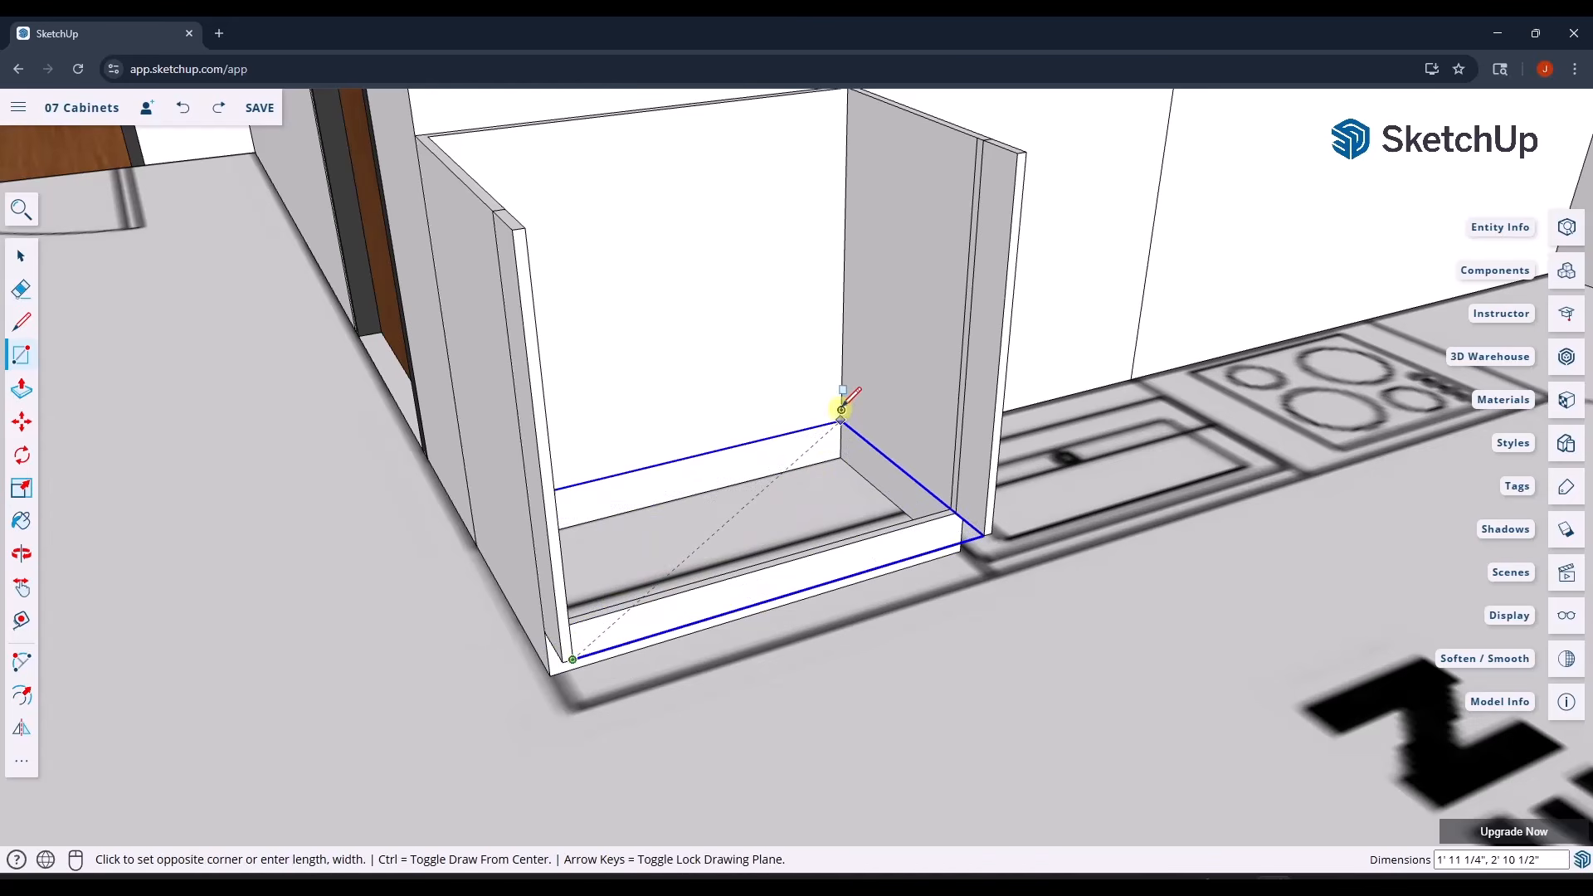
pyautogui.click(841, 406)
pyautogui.press('space')
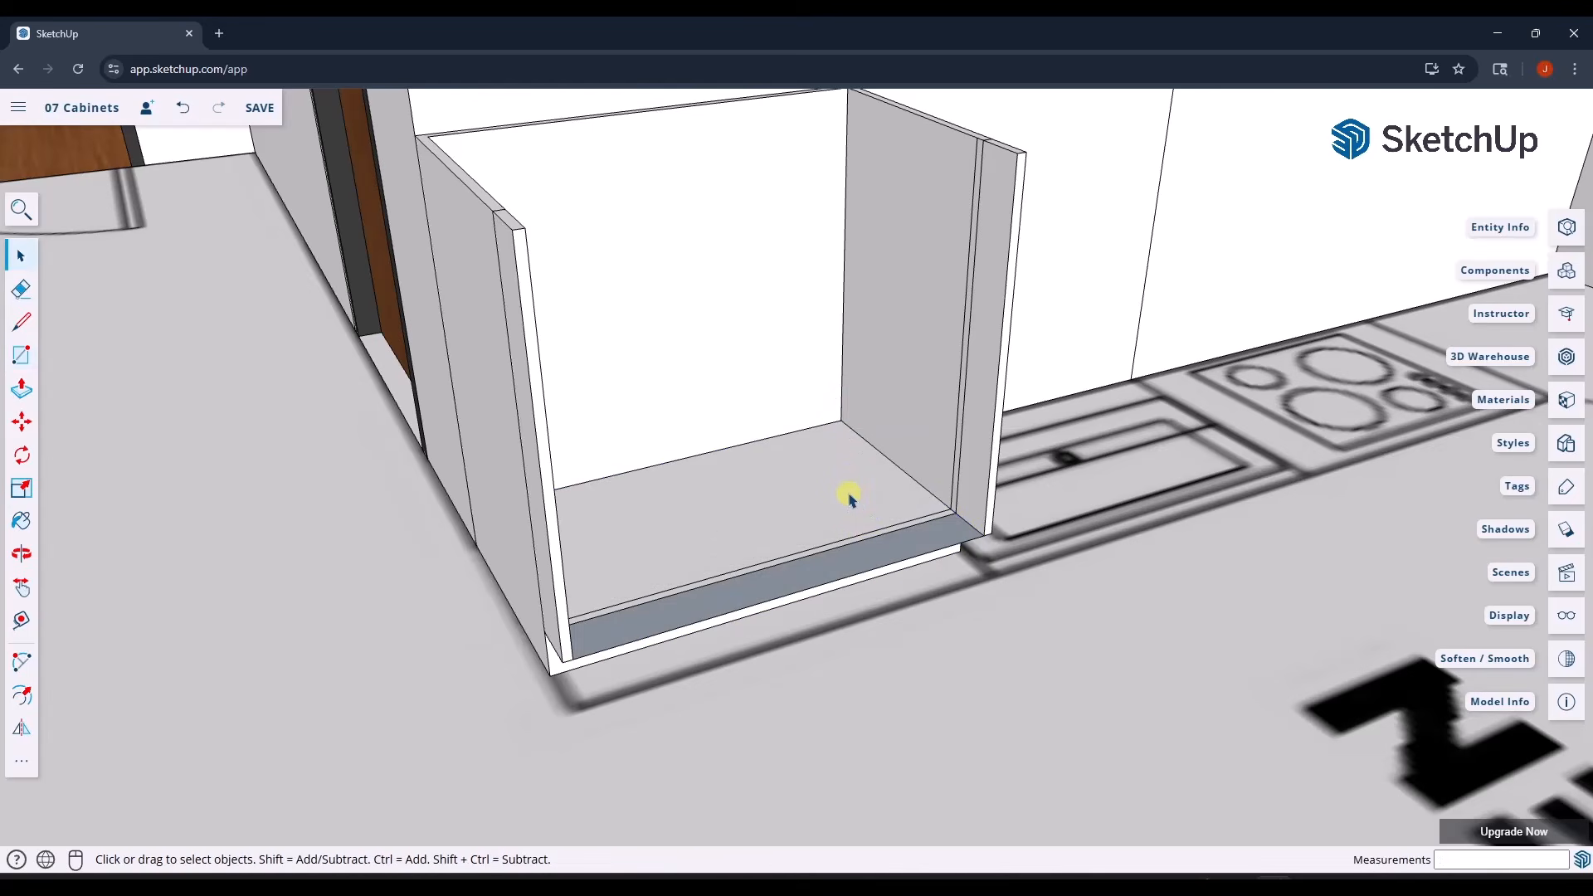
# - Push/Pull both the large interior floor face and the narrow front floor strip up 3/4"
pyautogui.press('p')
pyautogui.click(840, 494)
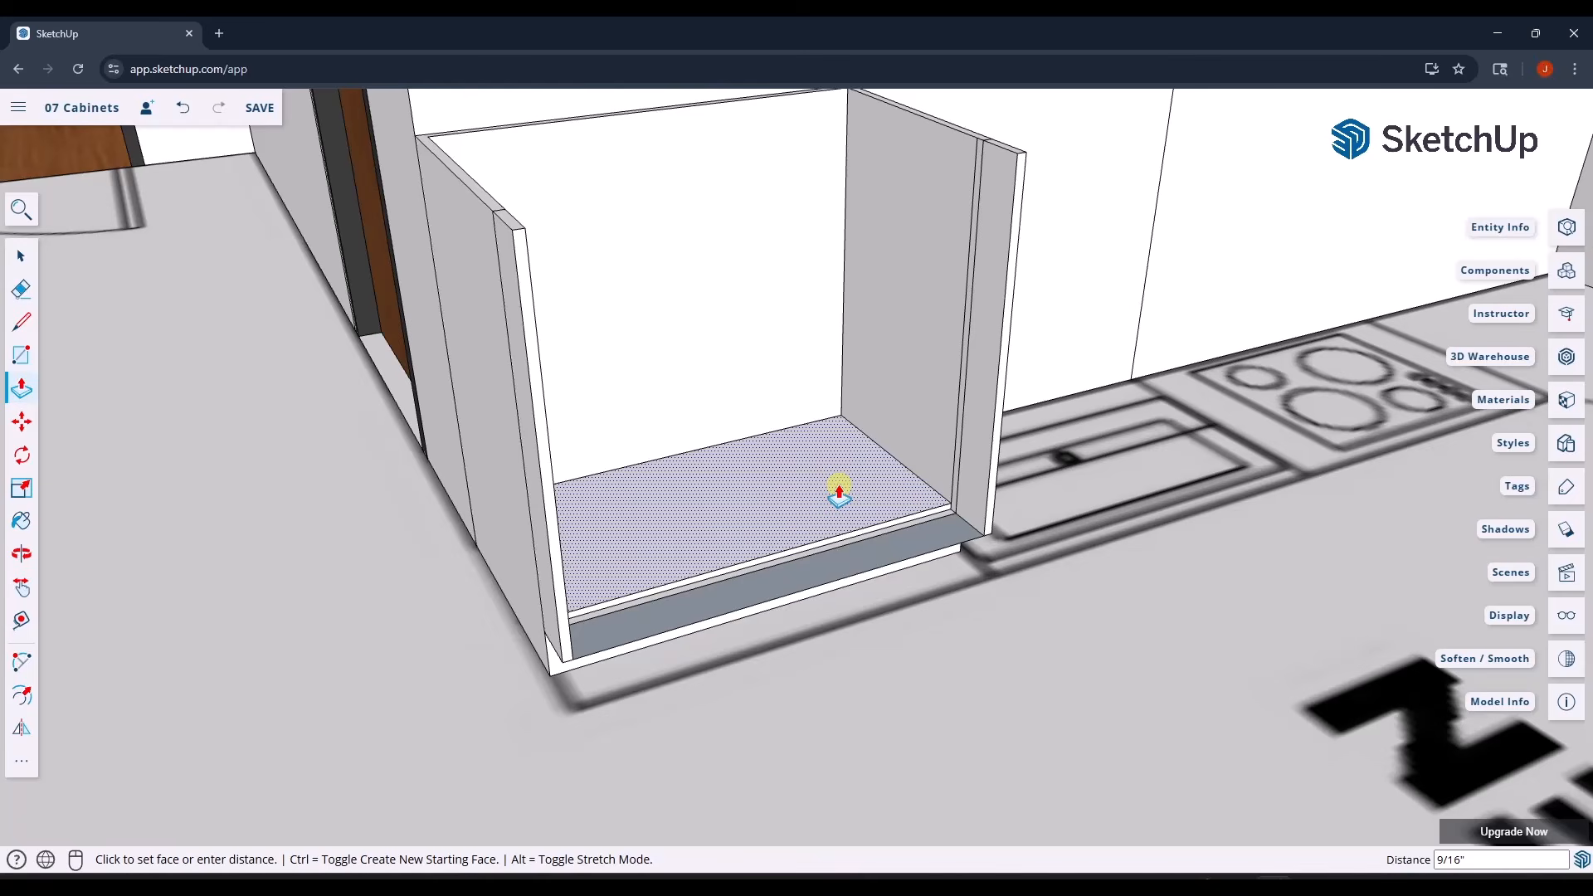
pyautogui.write('3/4')
pyautogui.press('Return')
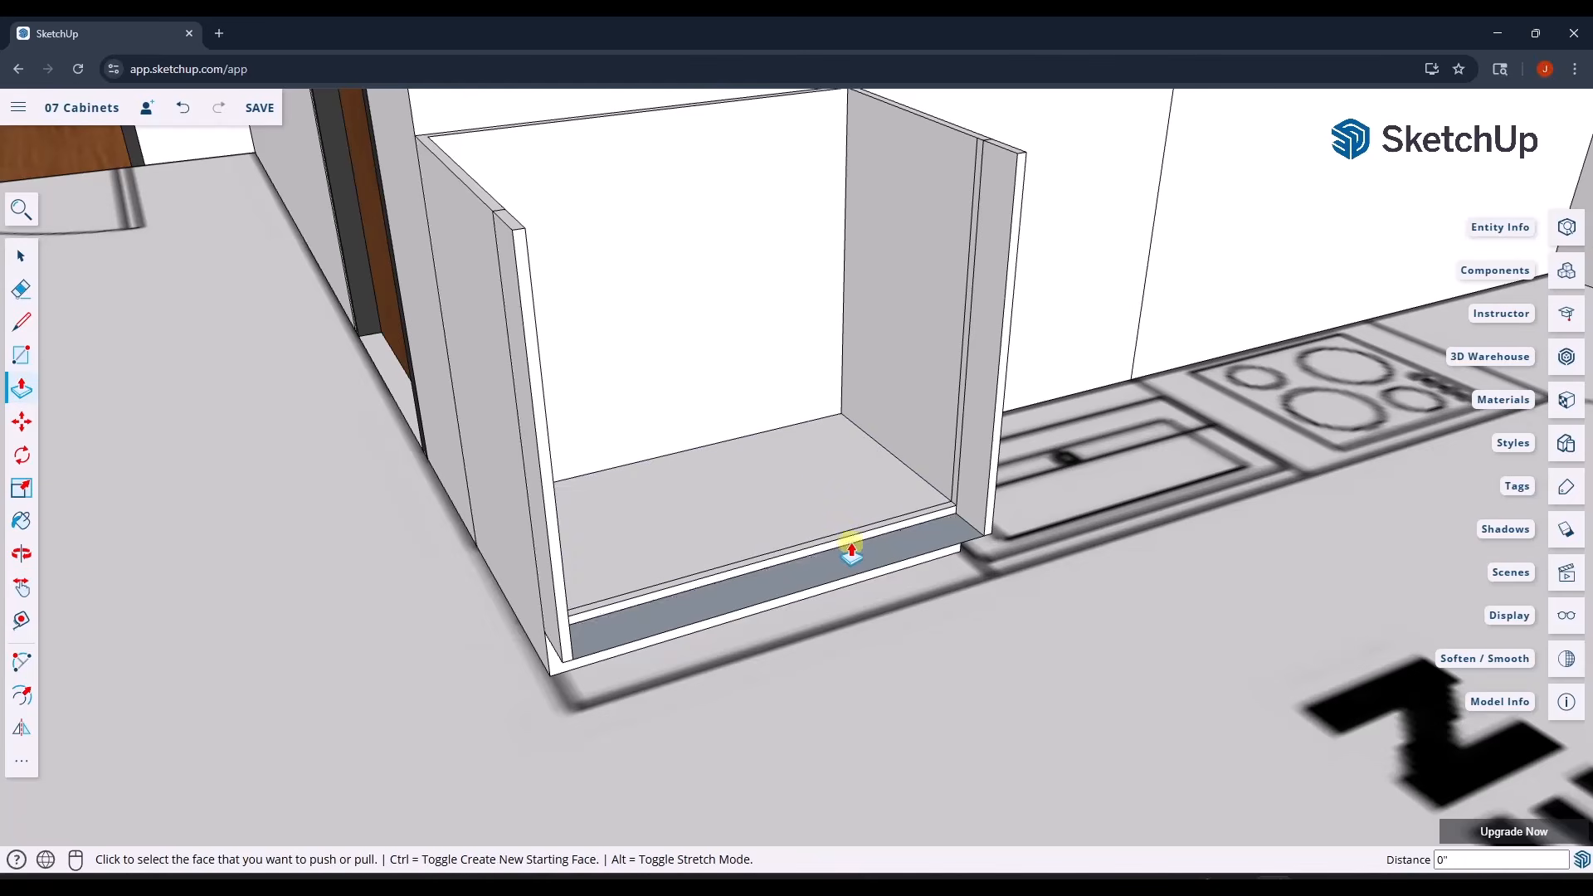
pyautogui.click(788, 570)
pyautogui.click(782, 554)
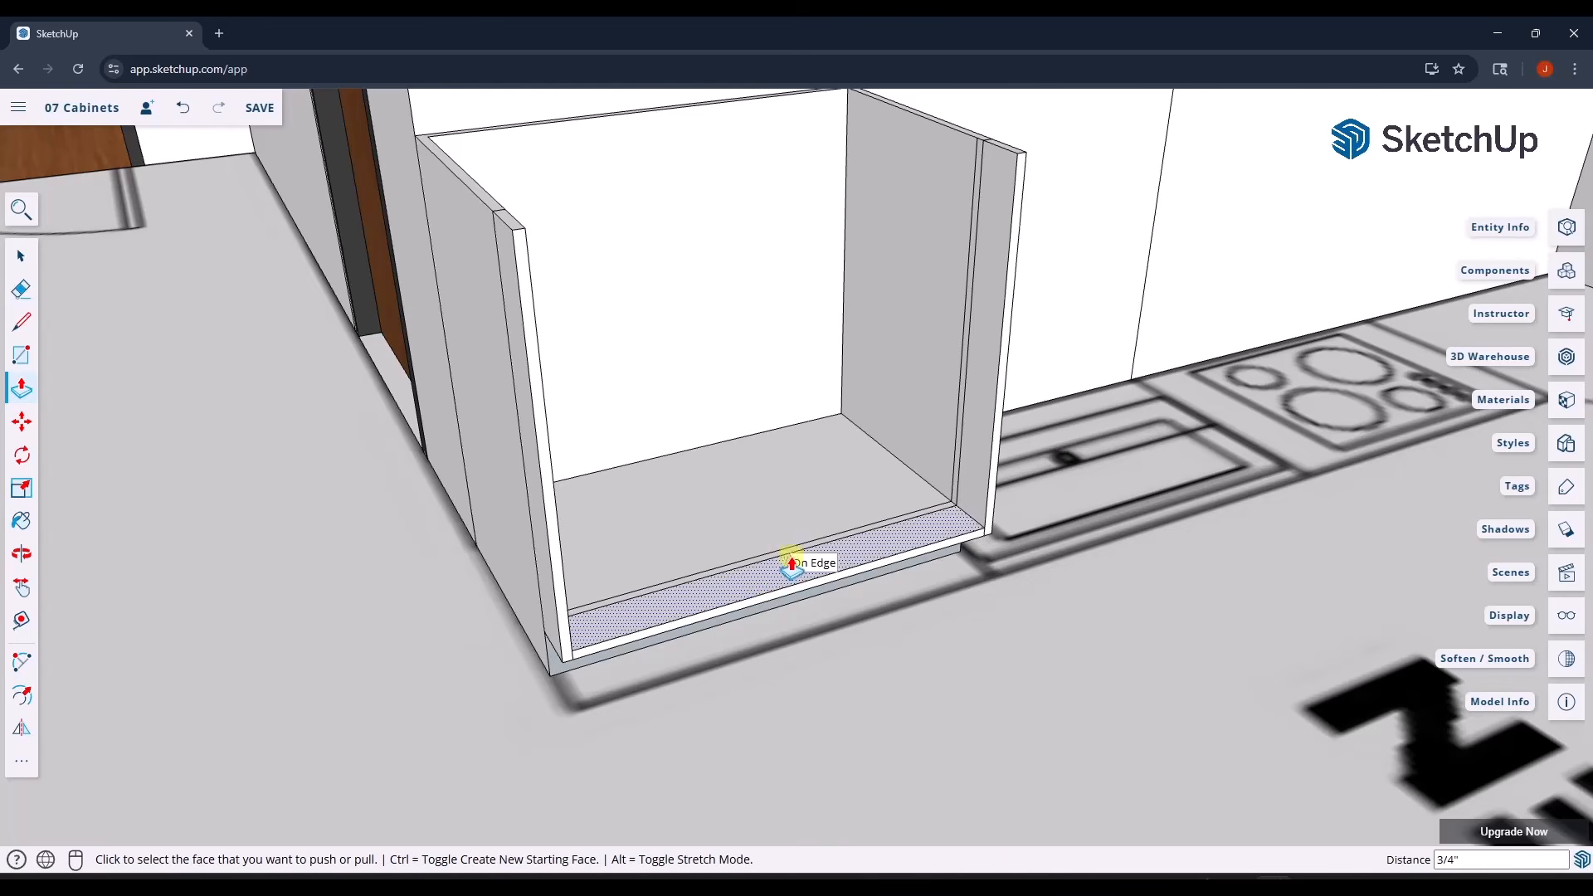
# - Erase the leftover seam lines across the cabinet floor and on the inner face of the sink-side panel
pyautogui.scroll(4, 777, 558)
pyautogui.press('e')
pyautogui.scroll(-3, 881, 508)
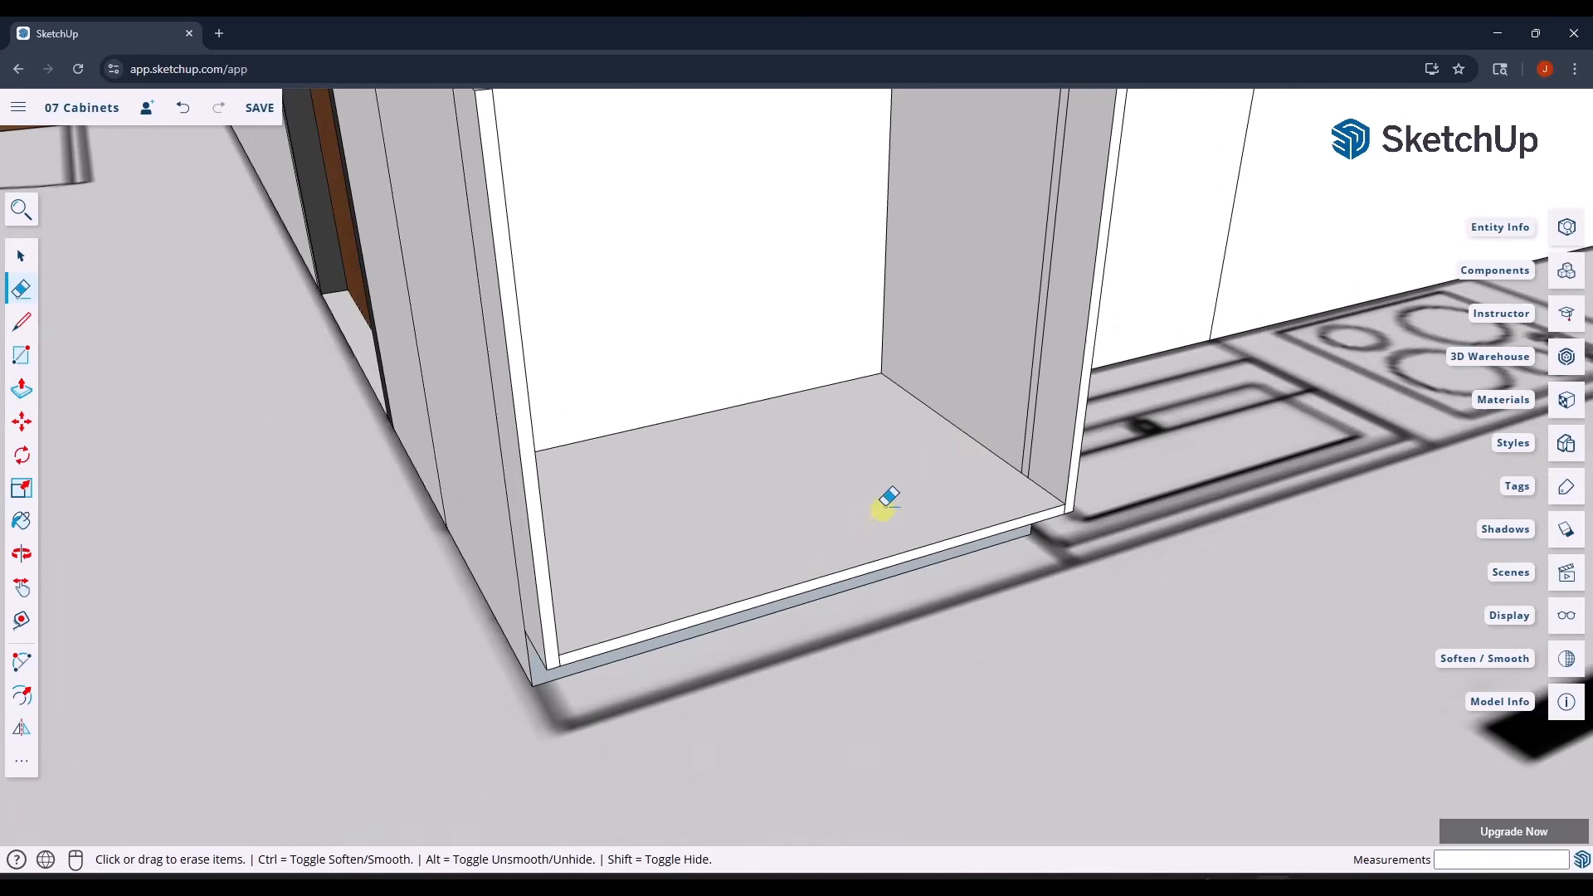
pyautogui.moveTo(1045, 399); pyautogui.dragTo(1008, 384)
pyautogui.scroll(-2, 733, 417)
pyautogui.scroll(-2, 732, 417)
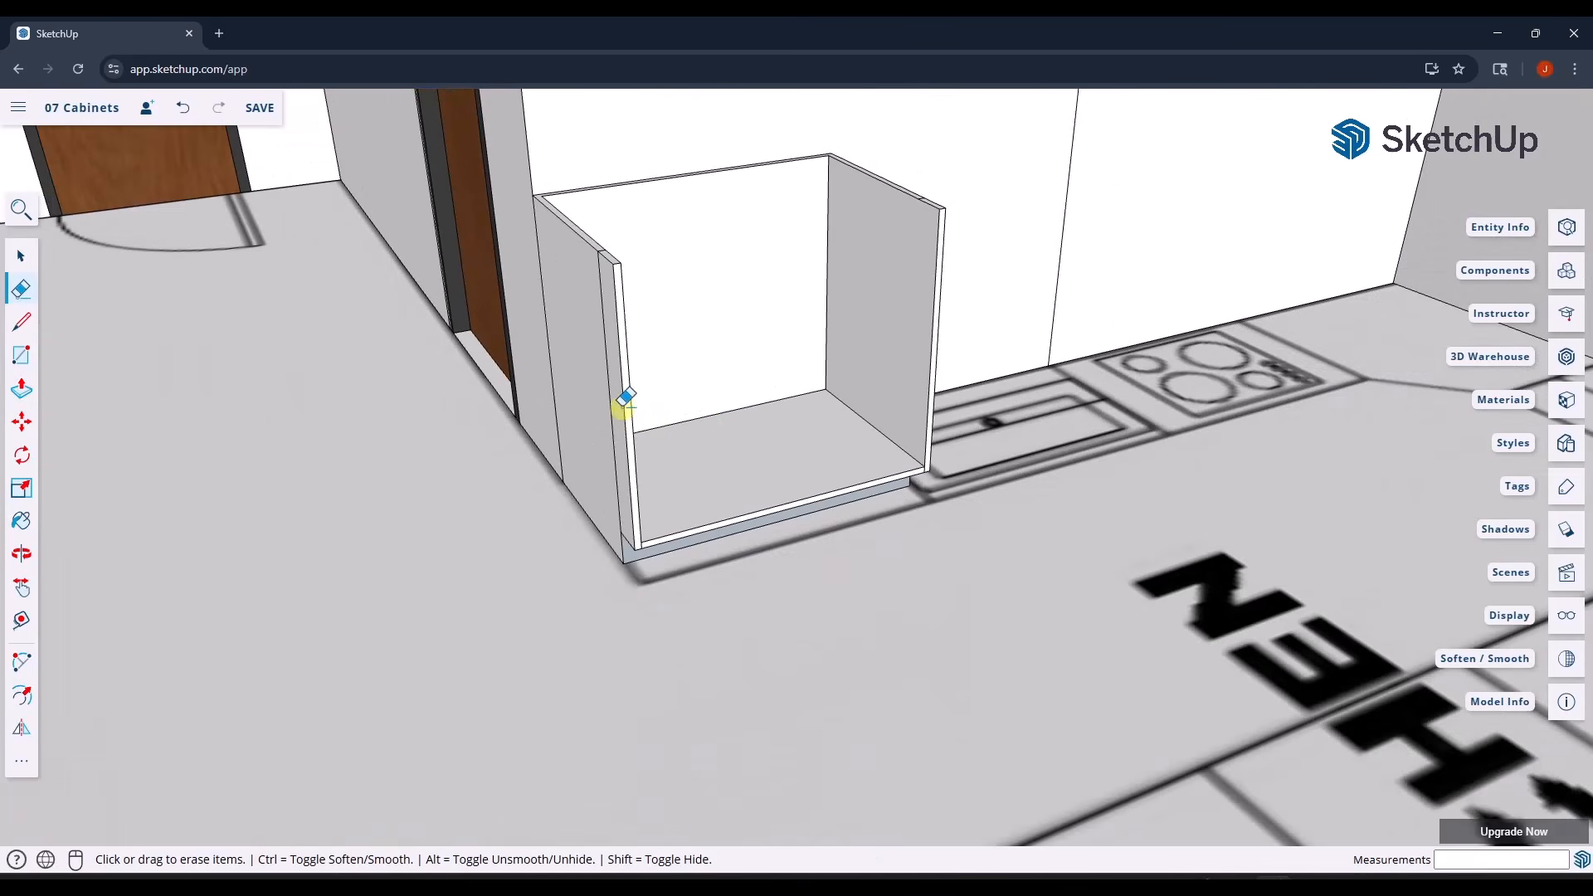
# - Erase the remaining seam lines on the wall-side panel's outer and inner faces and on the side panels' top edges
pyautogui.moveTo(613, 401); pyautogui.dragTo(587, 374)
pyautogui.scroll(3, 595, 252)
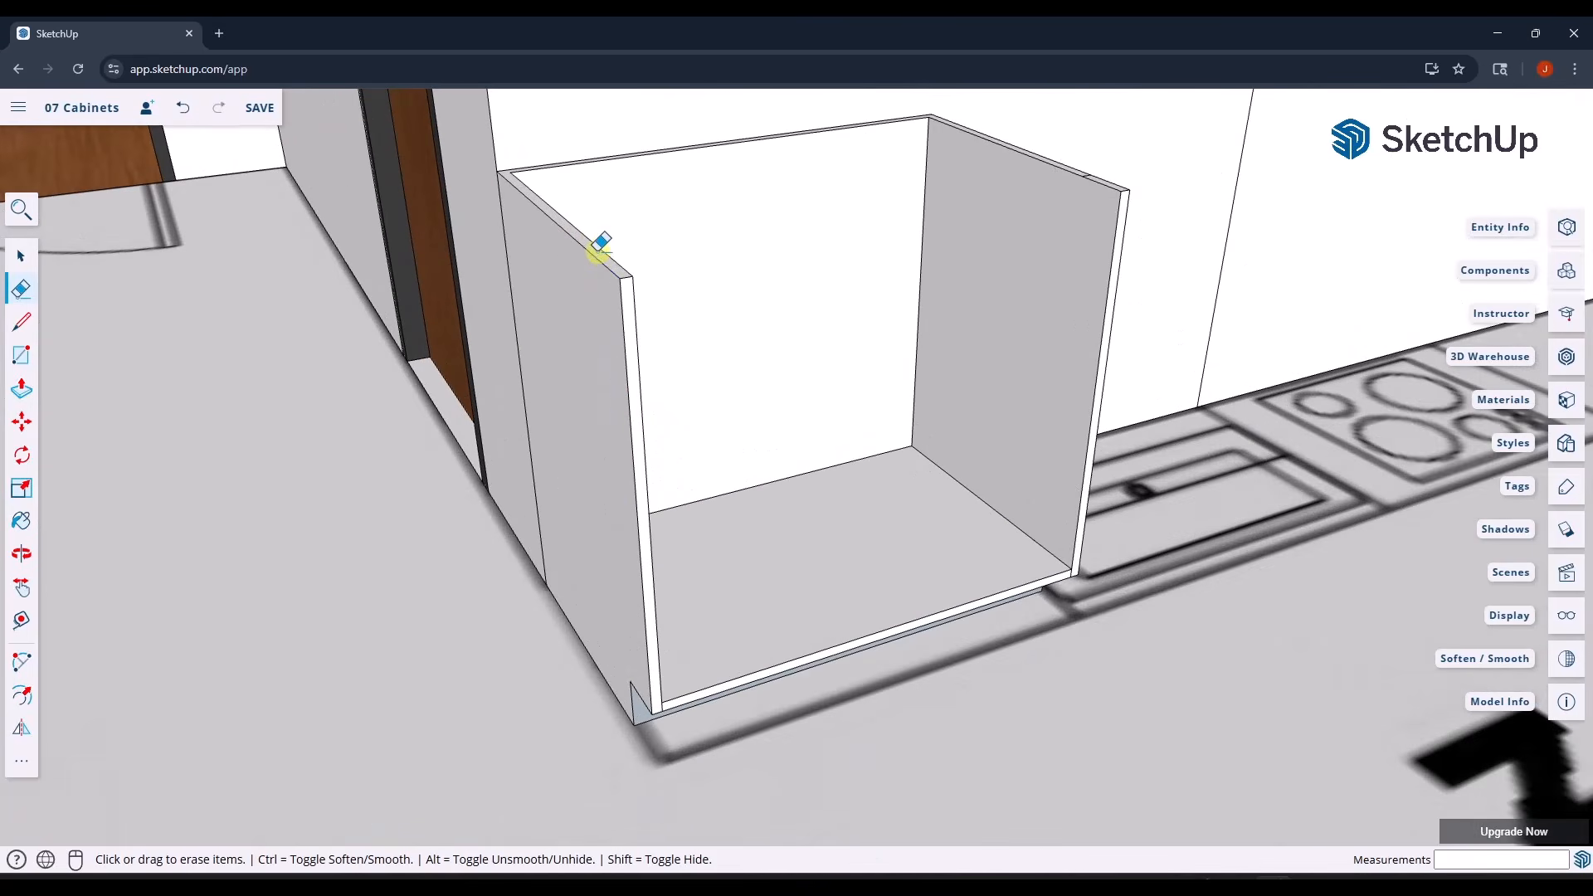
pyautogui.scroll(5, 1162, 166)
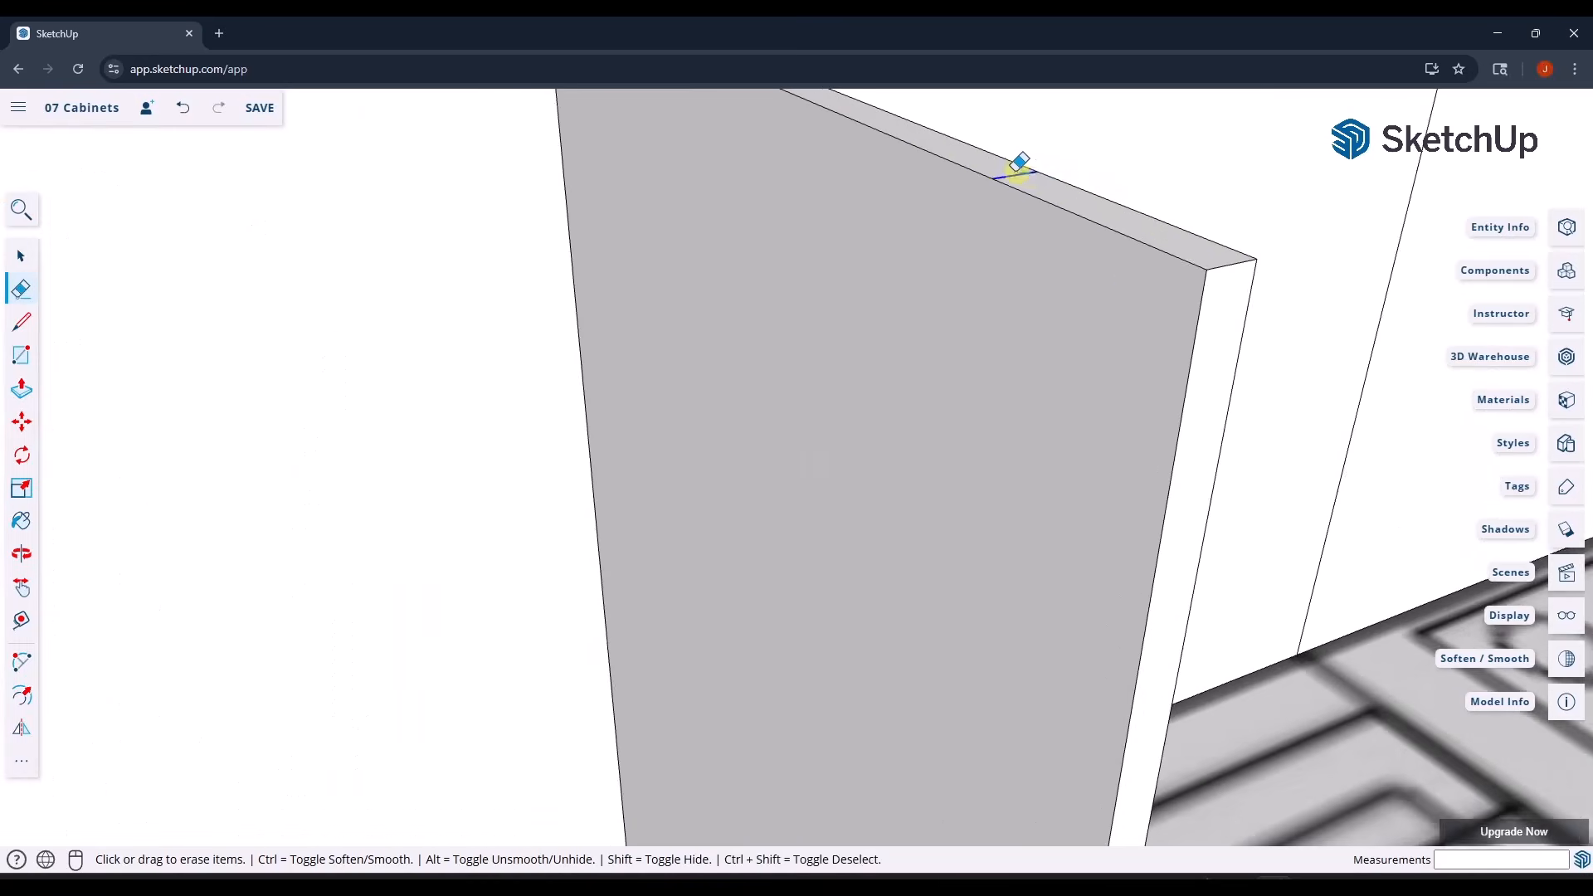
pyautogui.scroll(-4, 1130, 291)
pyautogui.moveTo(1131, 291); pyautogui.dragTo(639, 286, button='middle')
pyautogui.scroll(-2, 1148, 520)
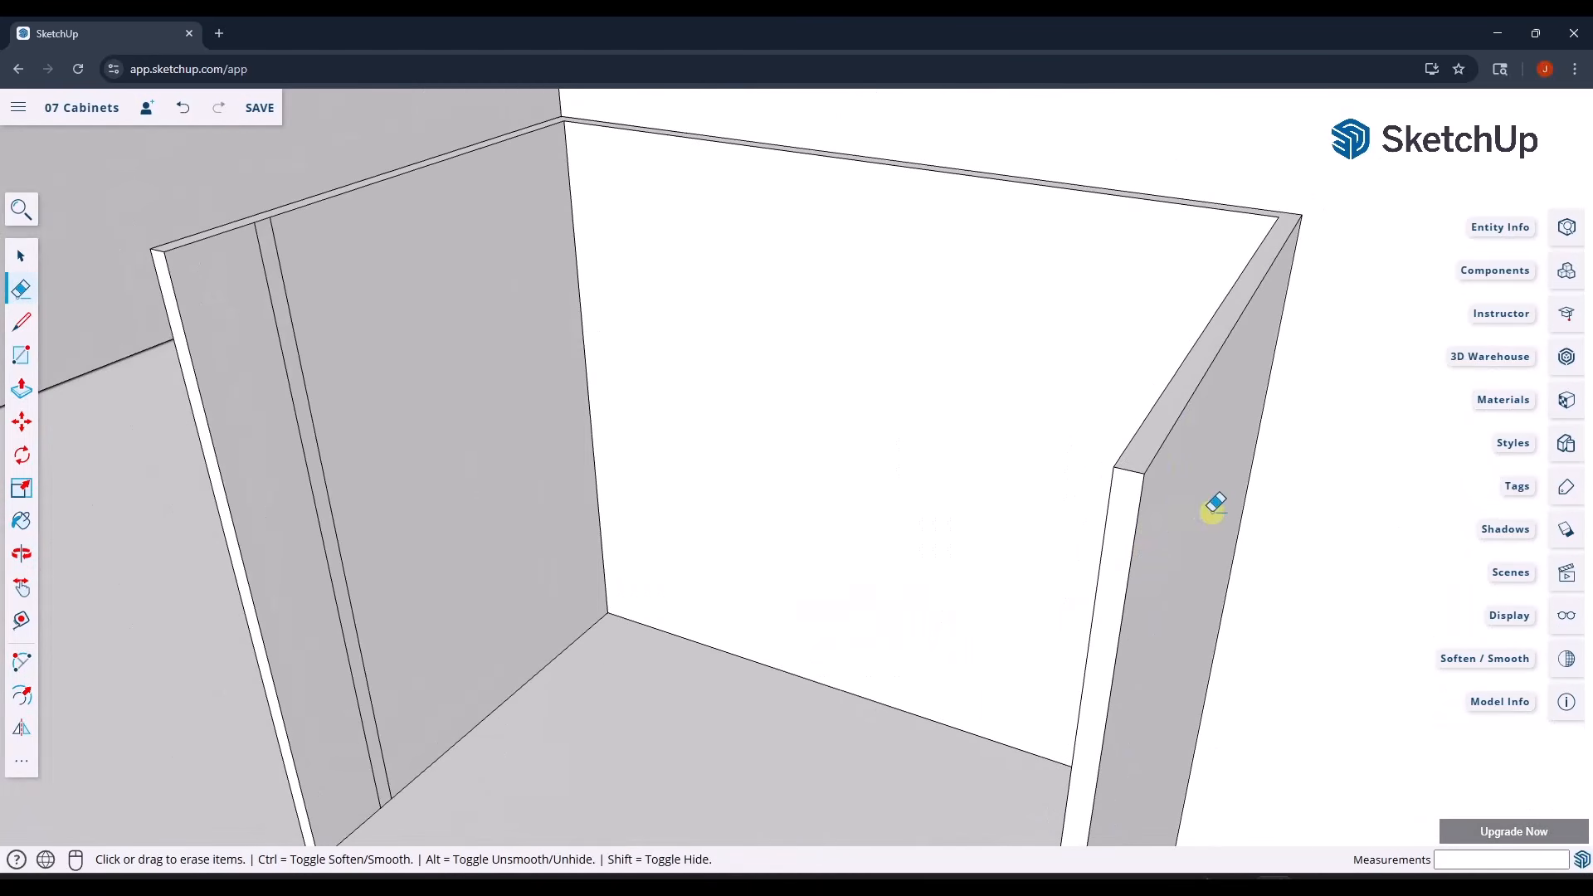
pyautogui.scroll(-5, 1214, 503)
pyautogui.moveTo(771, 505); pyautogui.dragTo(784, 448)
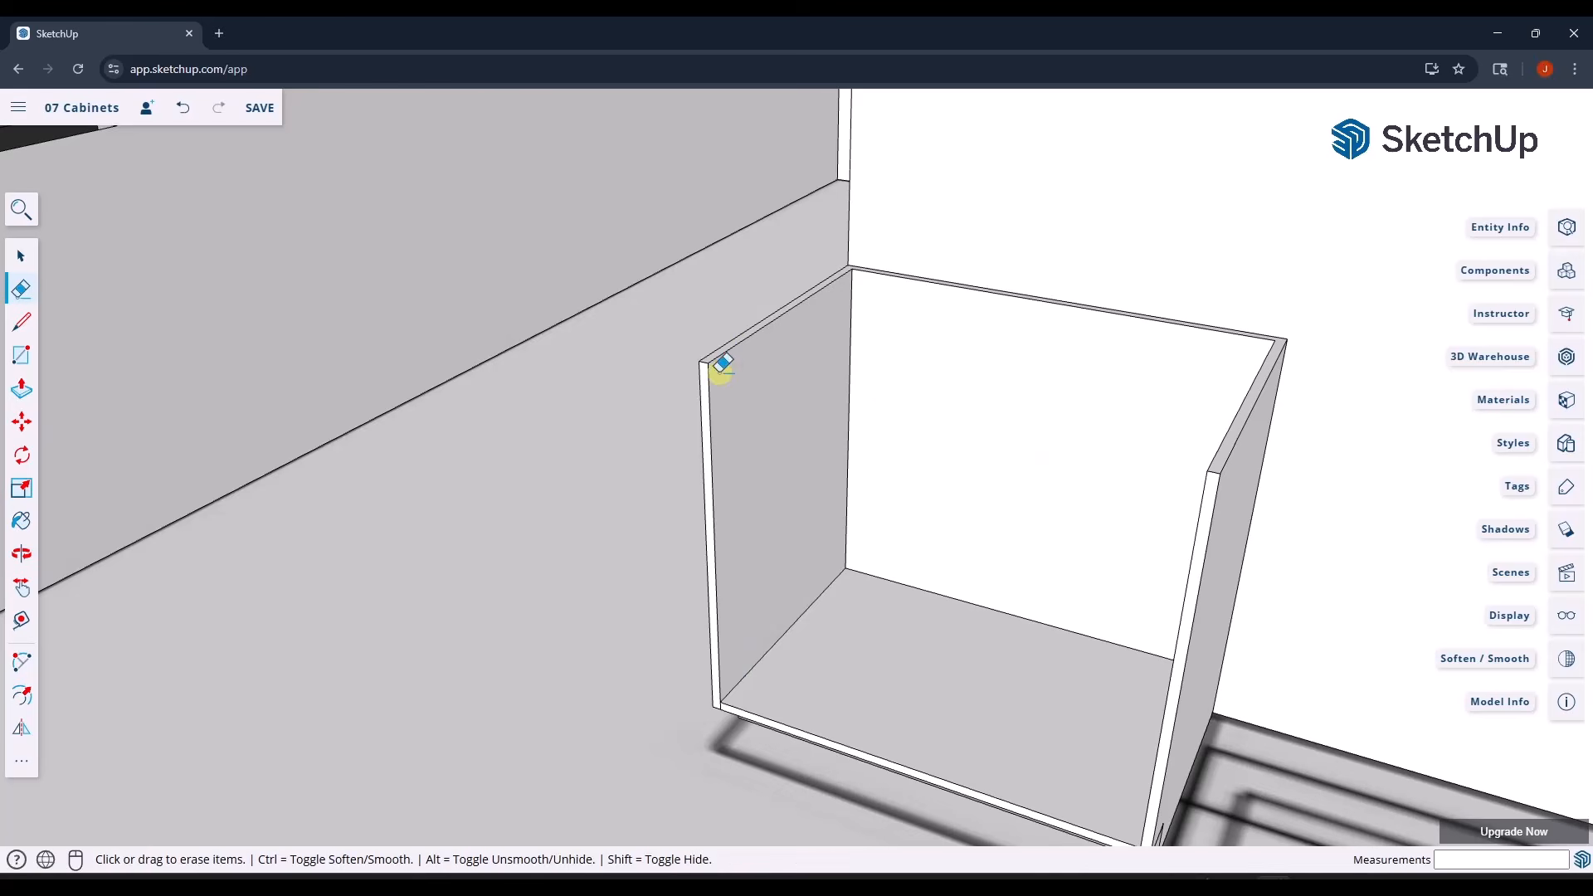
# - Switch to the desktop SketchUp reference model to examine how its base cabinet's top rails are built, and return to the kitchen model
pyautogui.click(1164, 885)
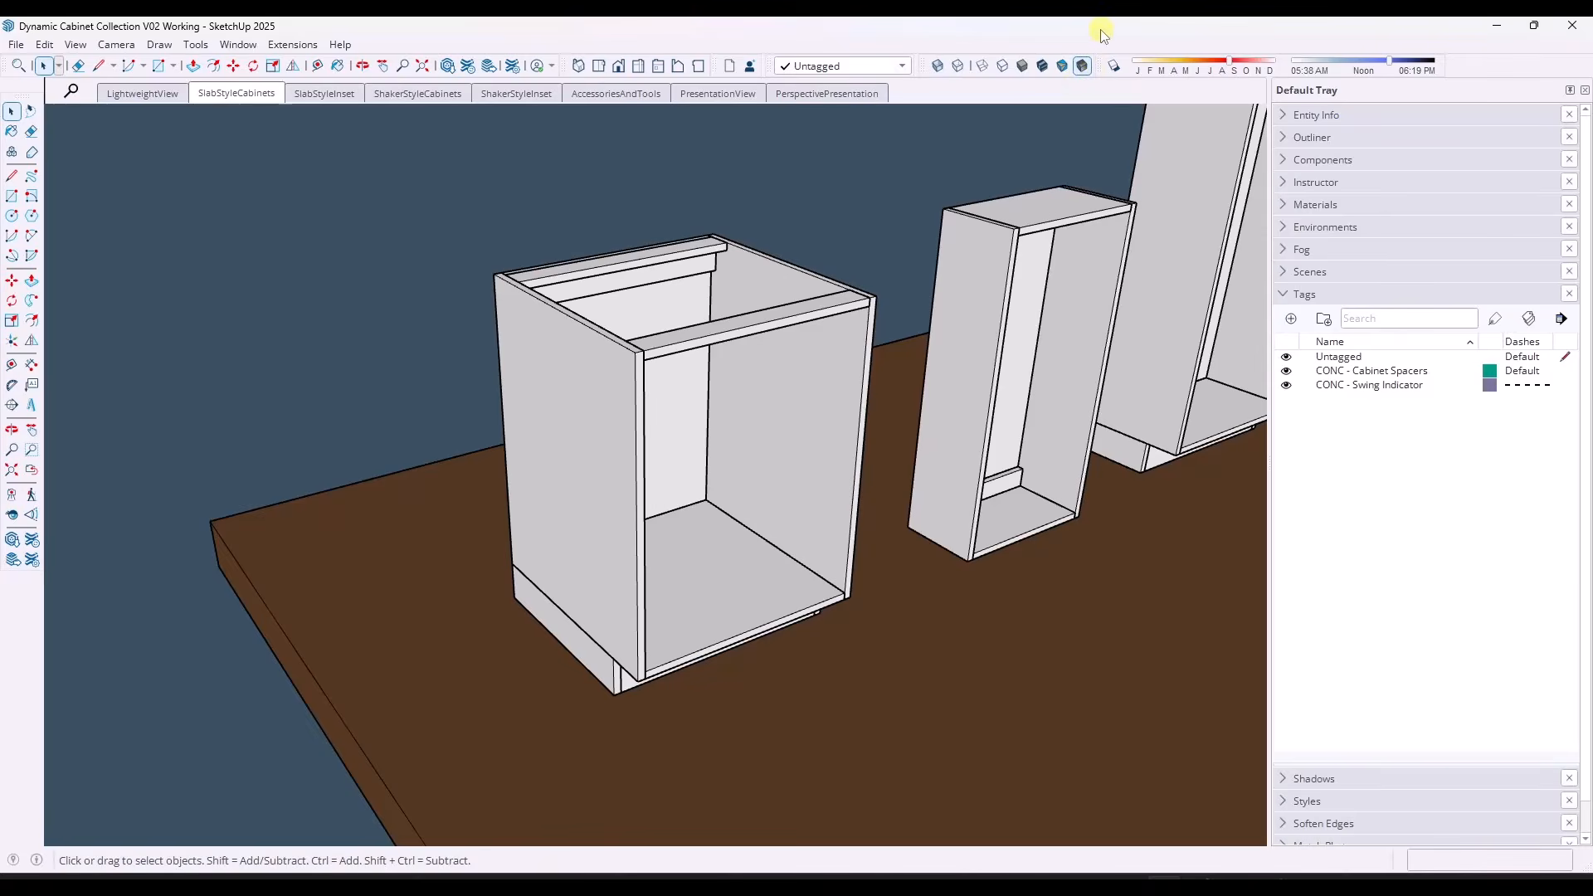
pyautogui.moveTo(1102, 36)
pyautogui.mouseDown()
pyautogui.moveTo(128, 232)
pyautogui.moveTo(0, 274)
pyautogui.mouseUp()
pyautogui.moveTo(764, 444); pyautogui.dragTo(735, 440, button='middle')
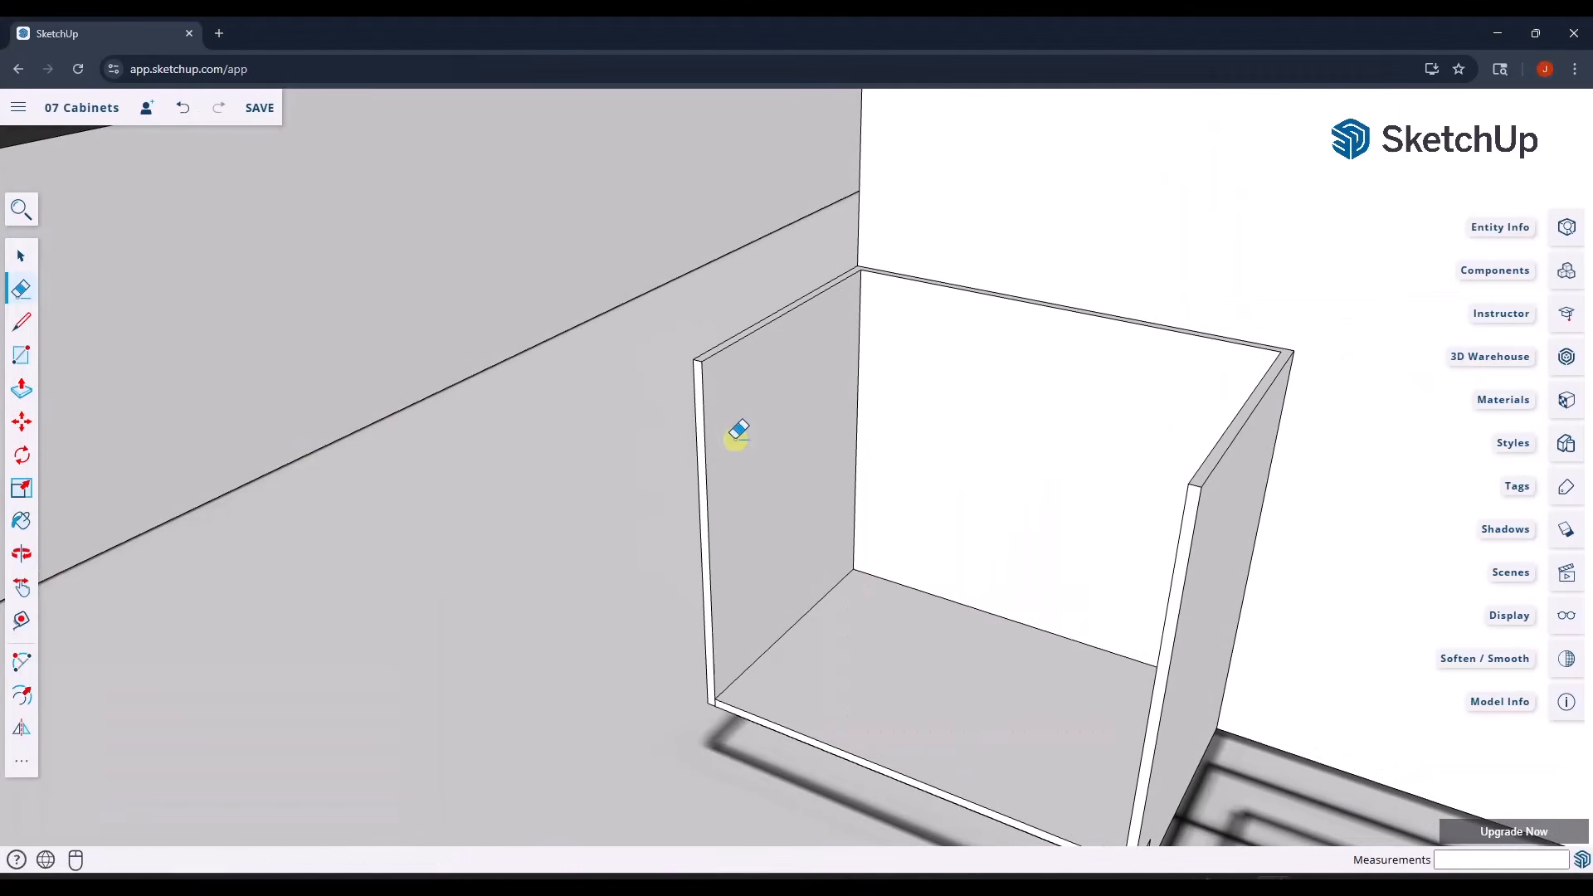
# - Outline a 2 1/2" by 3/4" rail profile at the front upper corner of the wall-side panel's inner face
pyautogui.press('space')
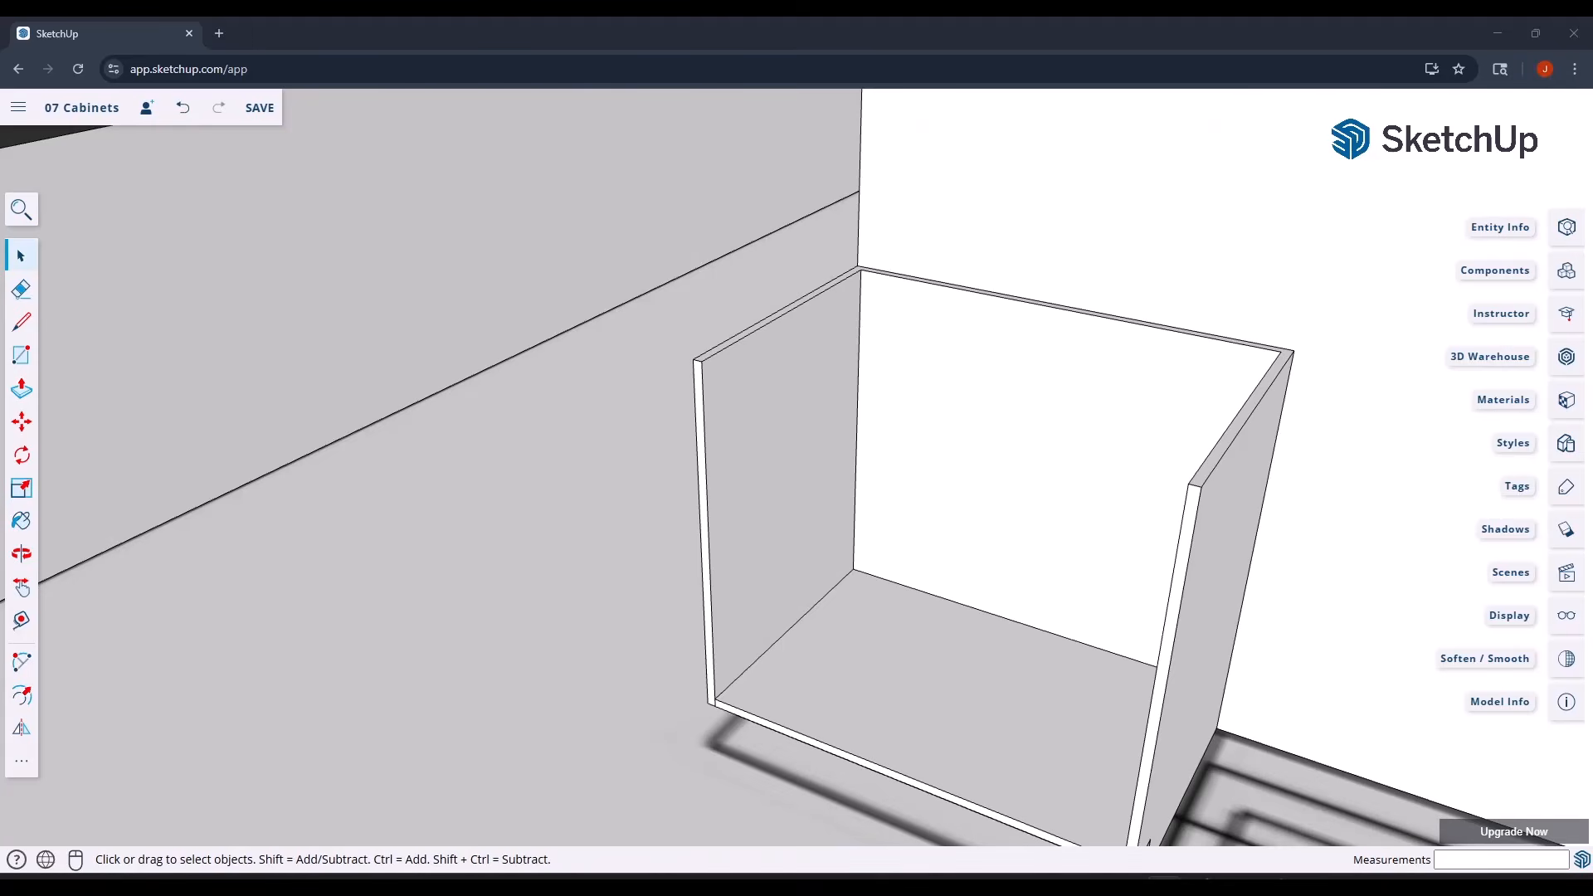
pyautogui.click(780, 467)
pyautogui.press('l')
pyautogui.click(701, 362)
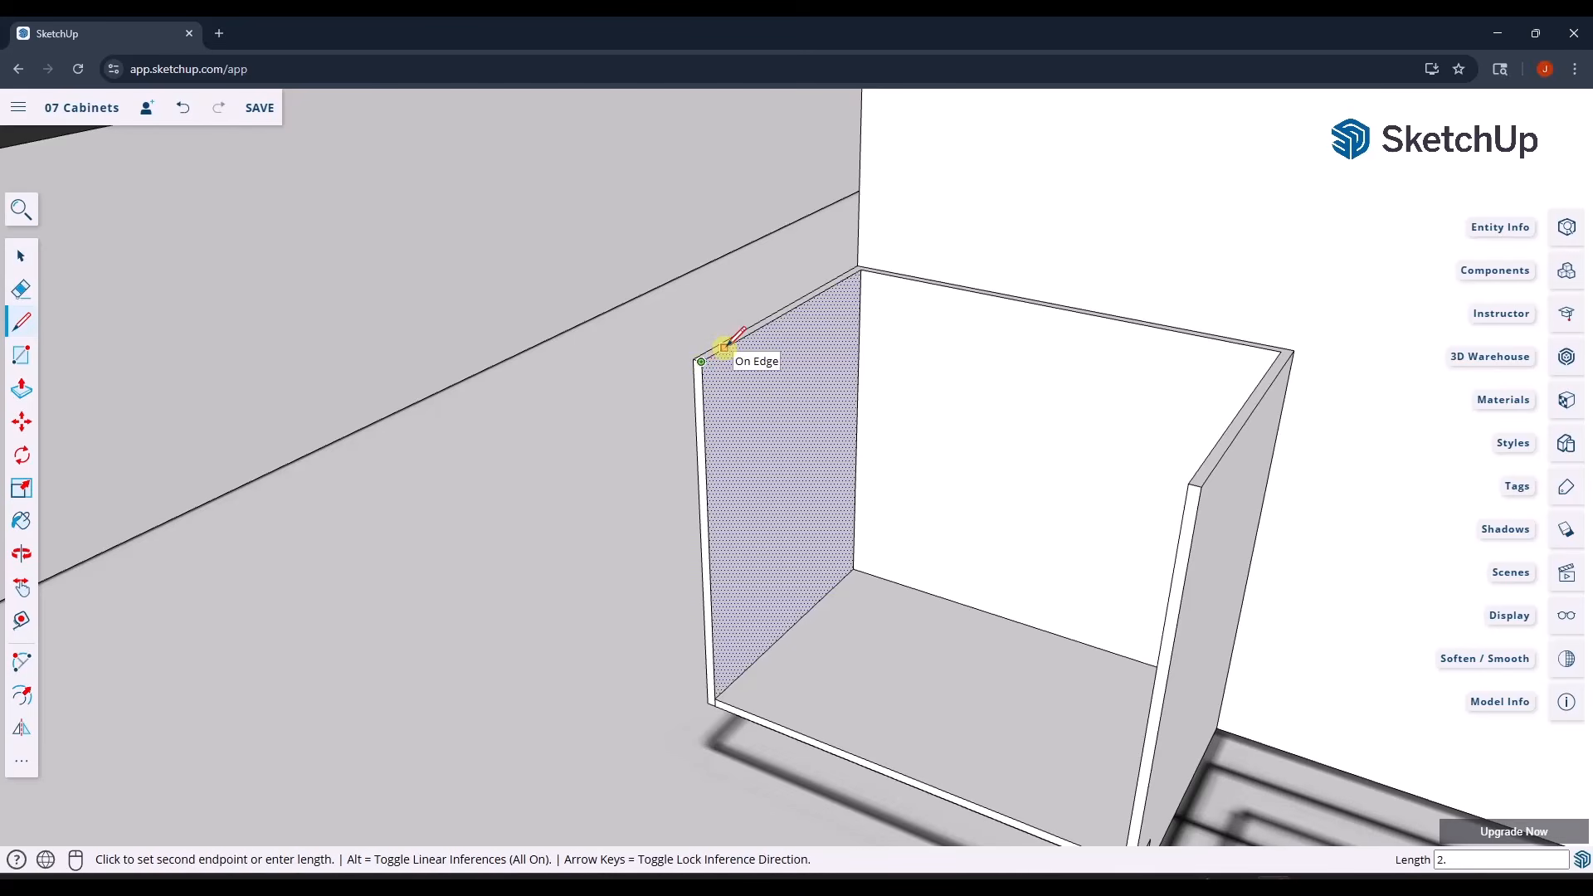
pyautogui.write('2.')
pyautogui.press('Return')
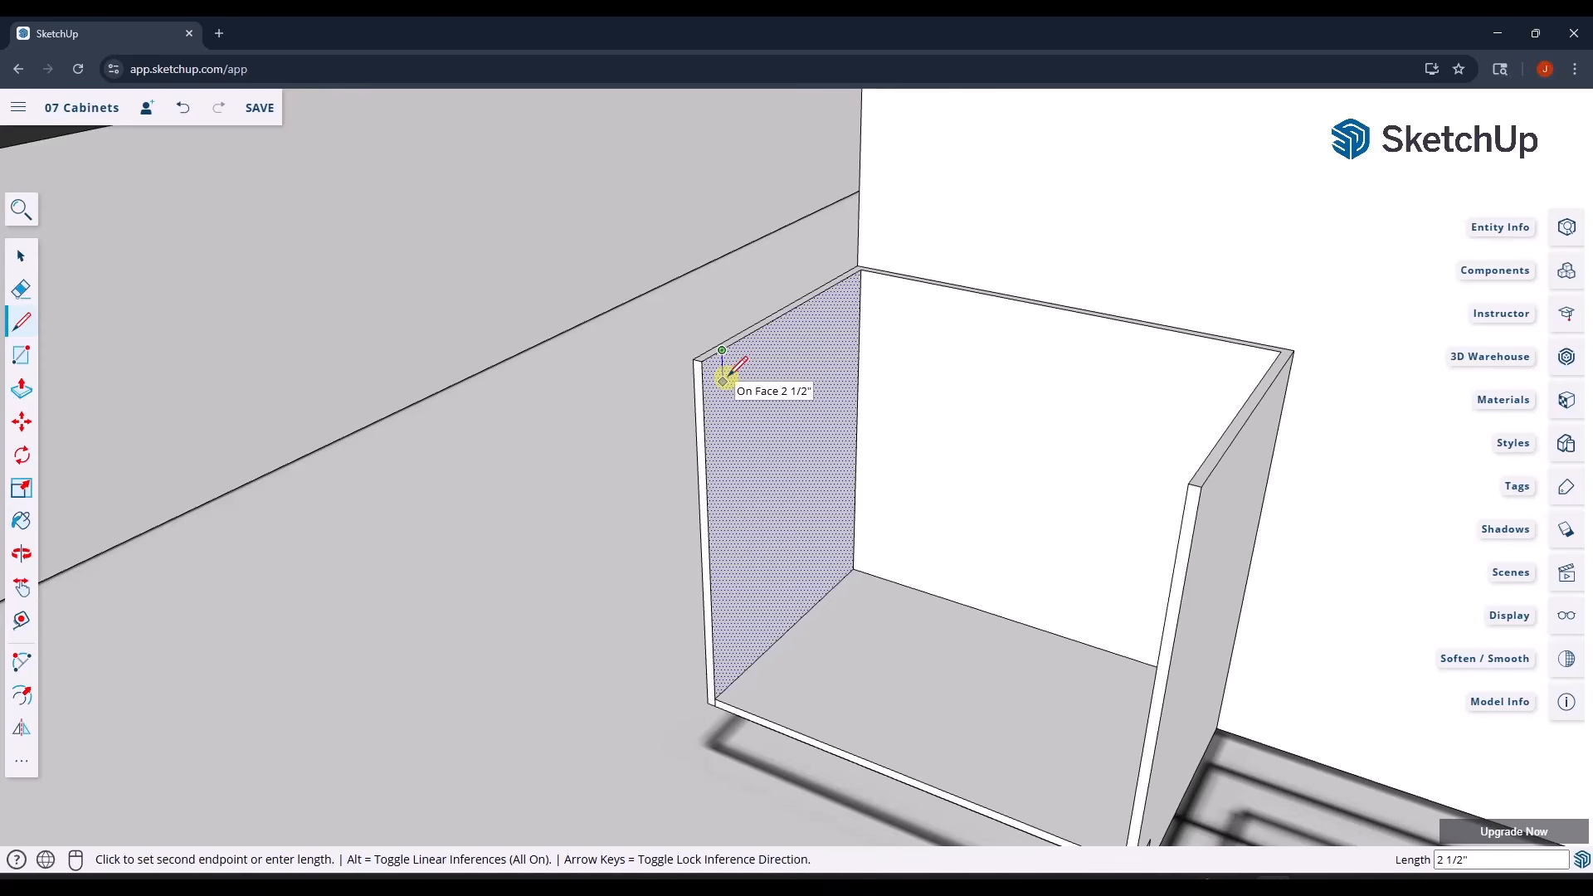
pyautogui.write('3/4')
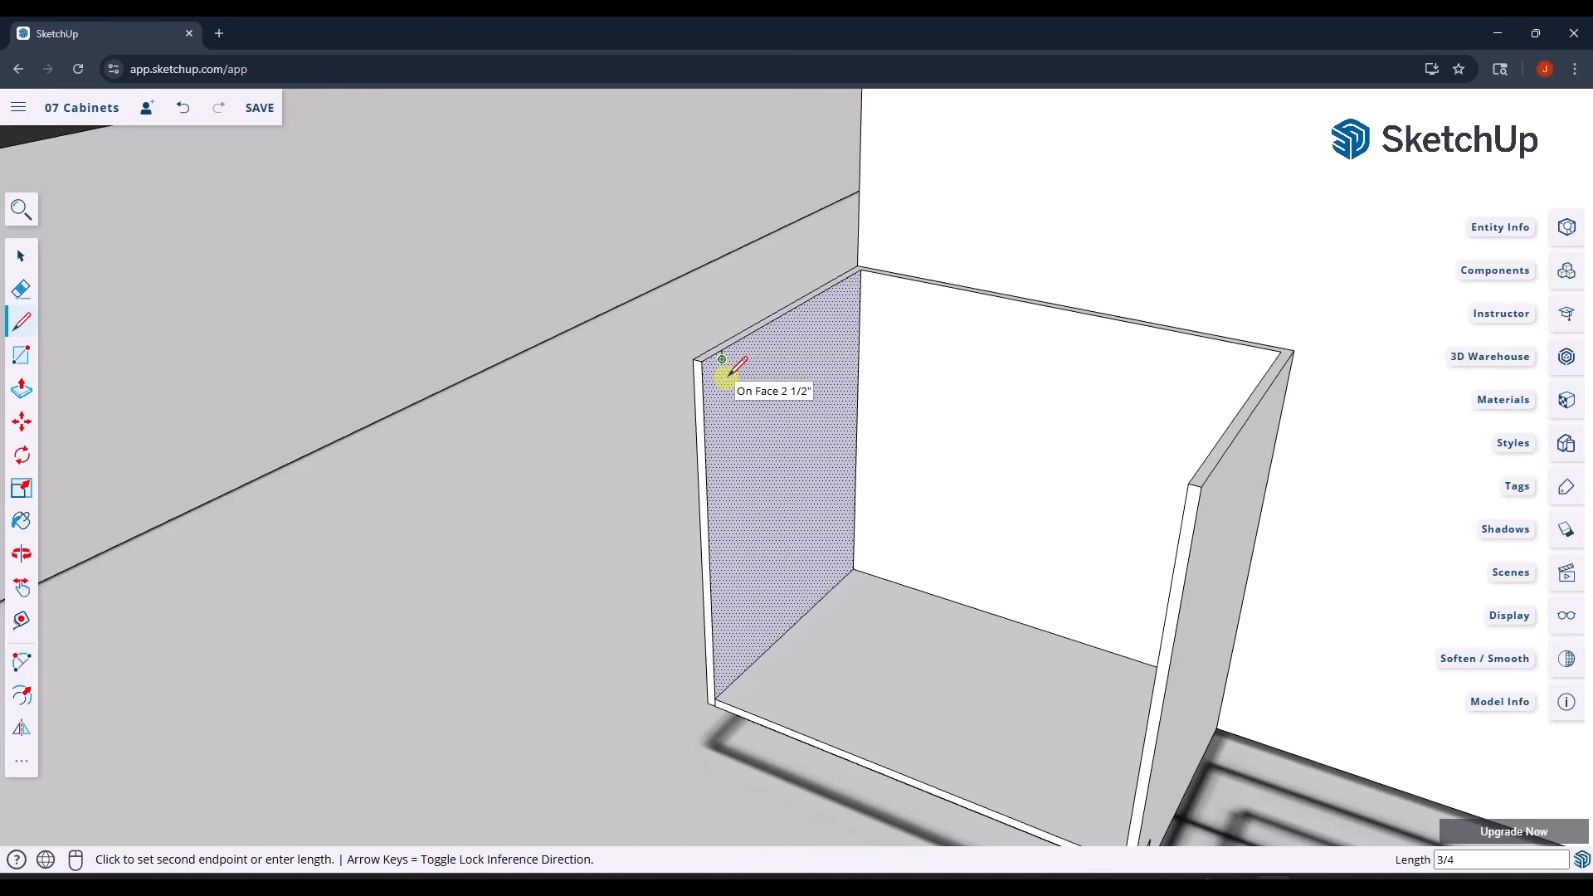
pyautogui.press('Return')
pyautogui.scroll(3, 727, 375)
pyautogui.press('space')
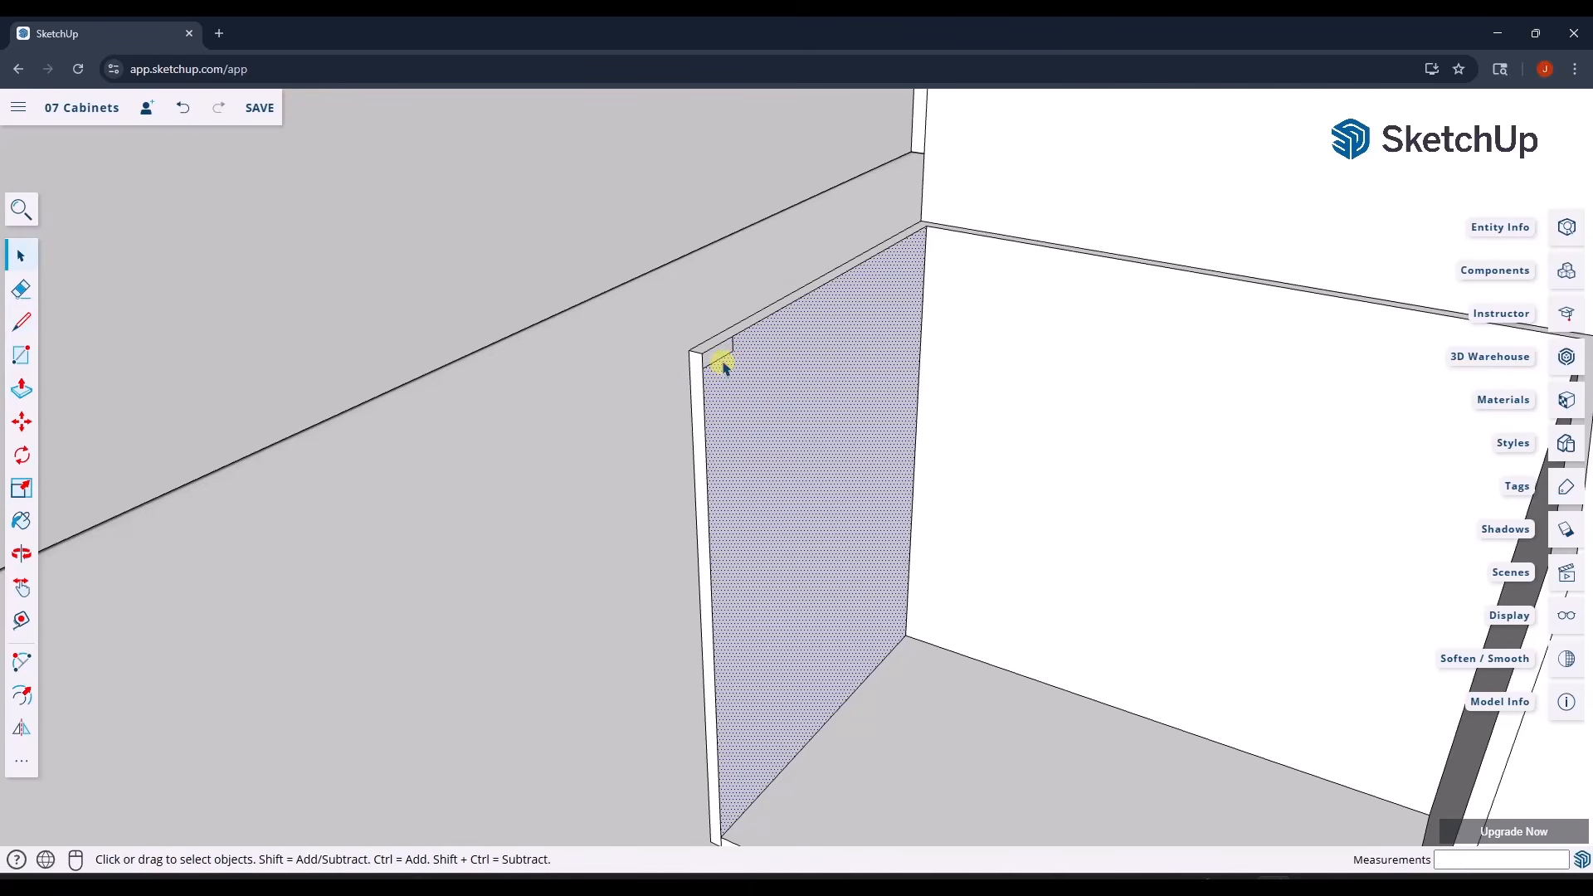
# - Push/Pull the small rail profile across the cabinet opening to the inner face of the opposite side panel
pyautogui.click(718, 357)
pyautogui.press('p')
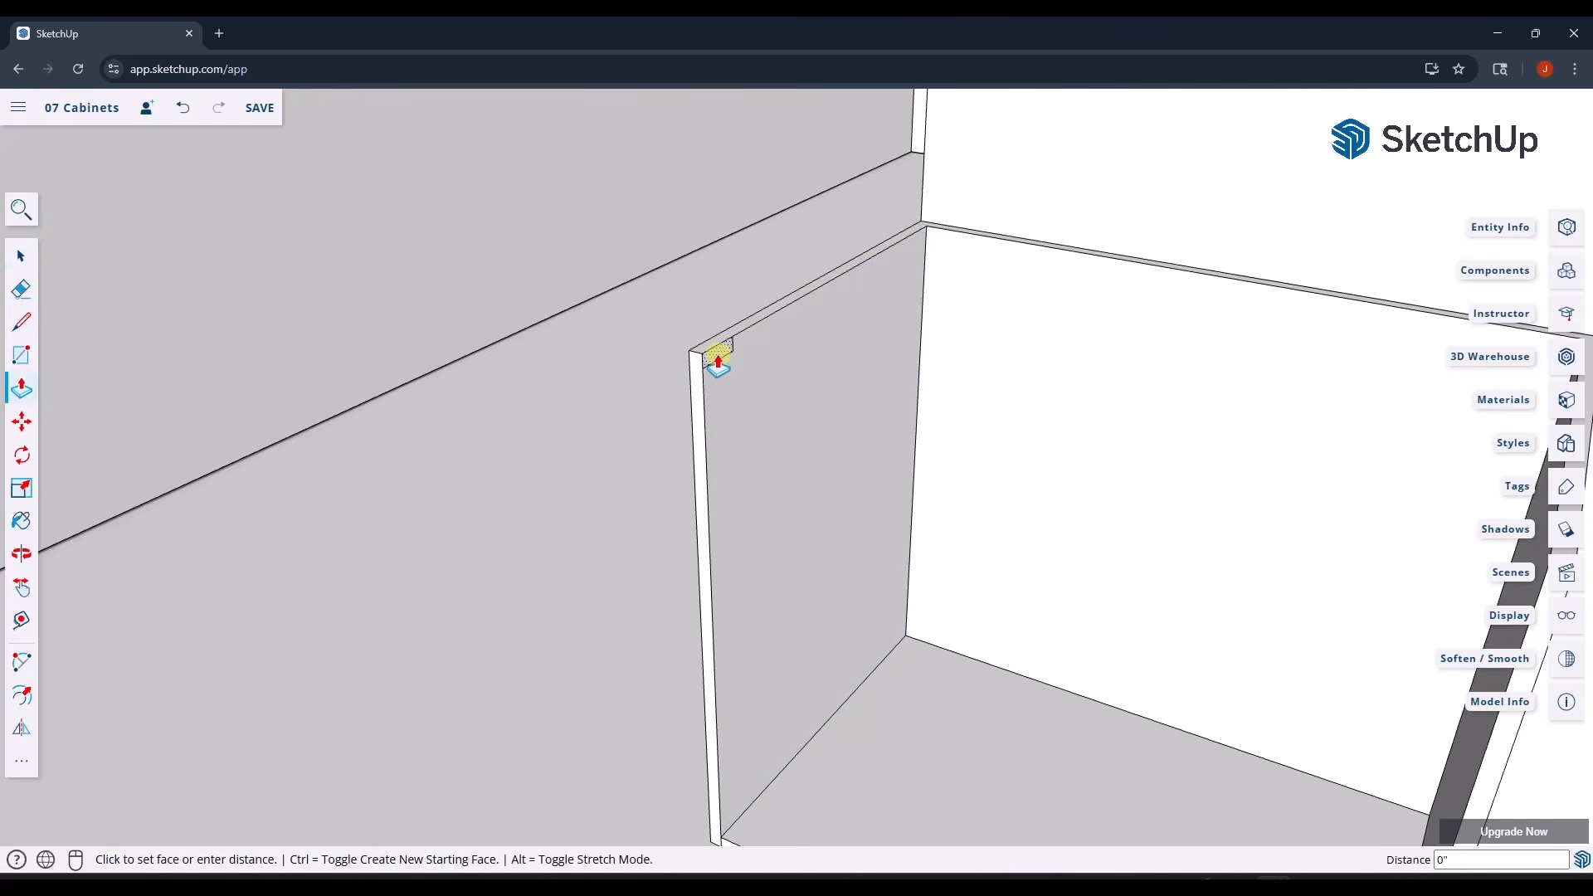
pyautogui.click(719, 357)
pyautogui.scroll(-5, 797, 389)
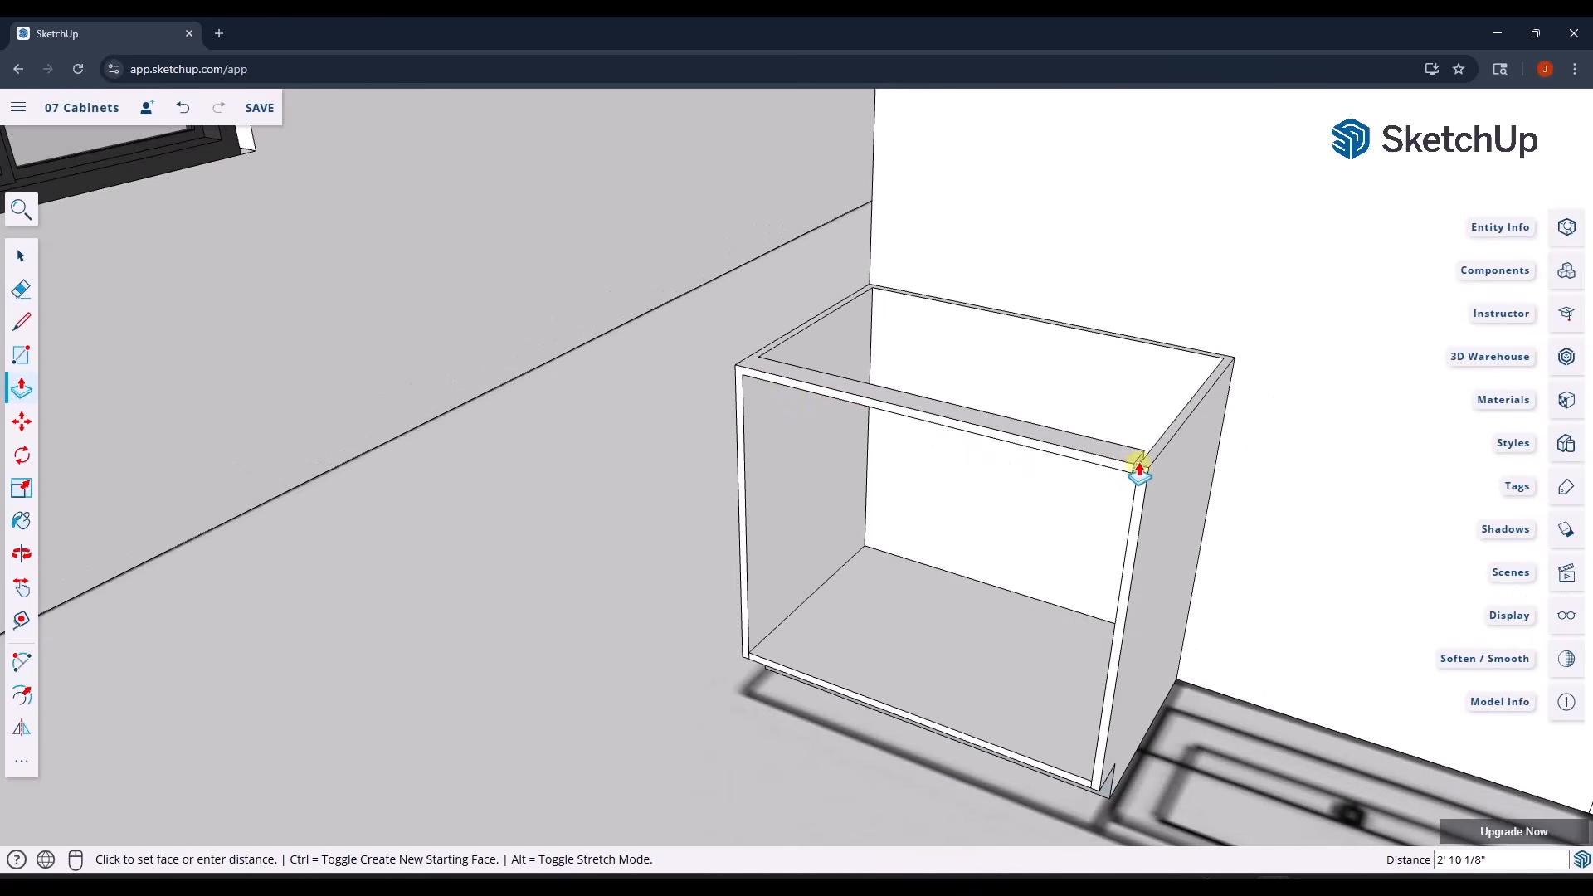
pyautogui.click(1138, 474)
pyautogui.press('space')
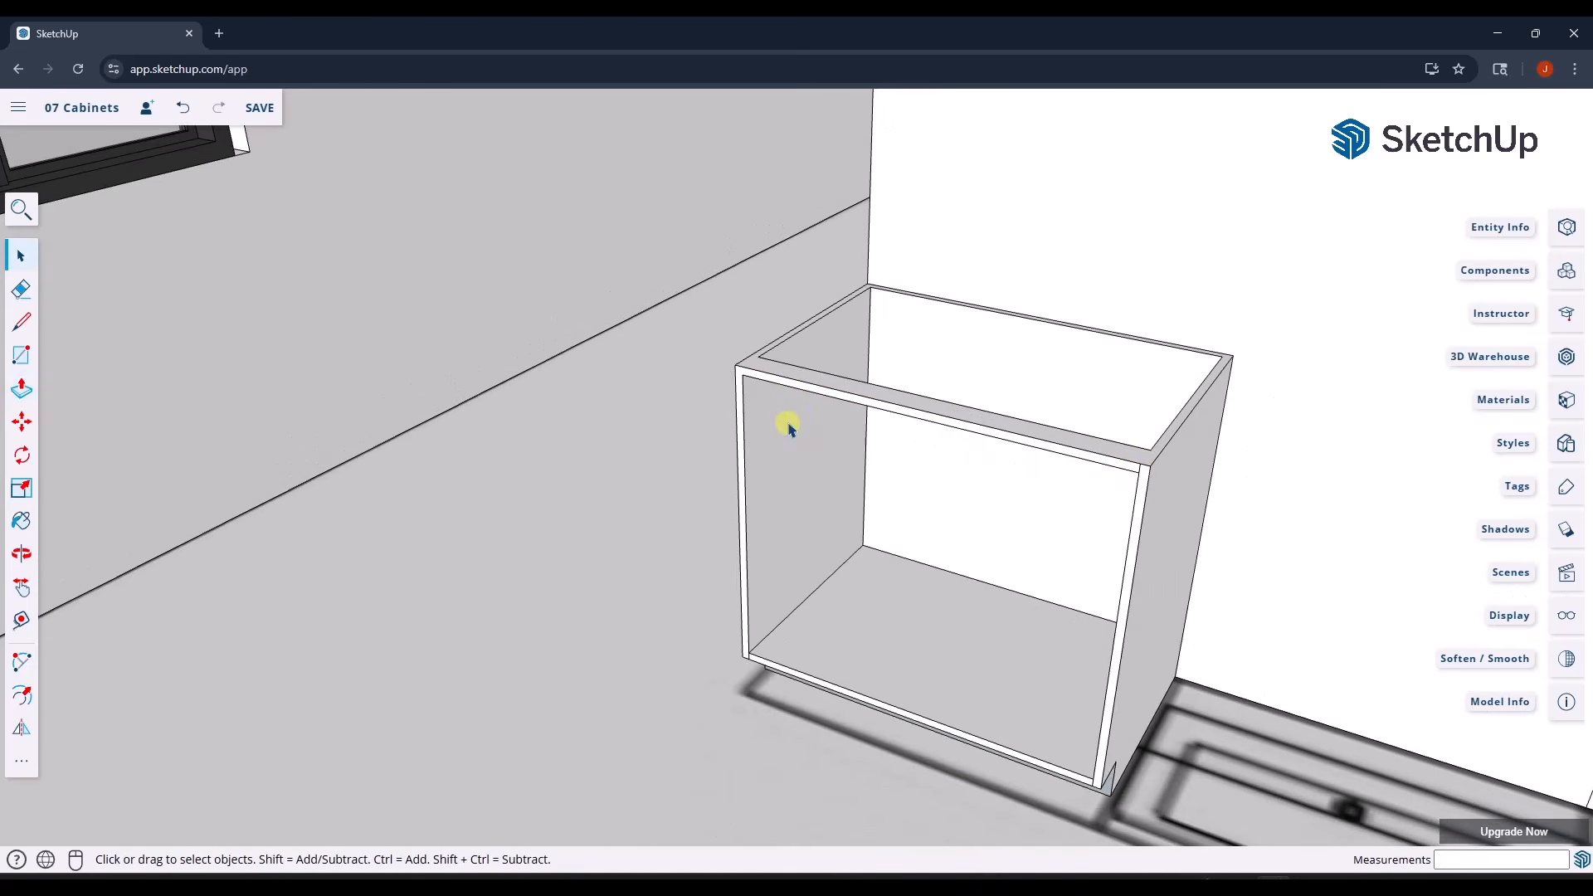
# - Draw the missing seam lines at both ends of the front rail to separate it from the side panels
pyautogui.press('l')
pyautogui.scroll(3, 788, 428)
pyautogui.click(737, 353)
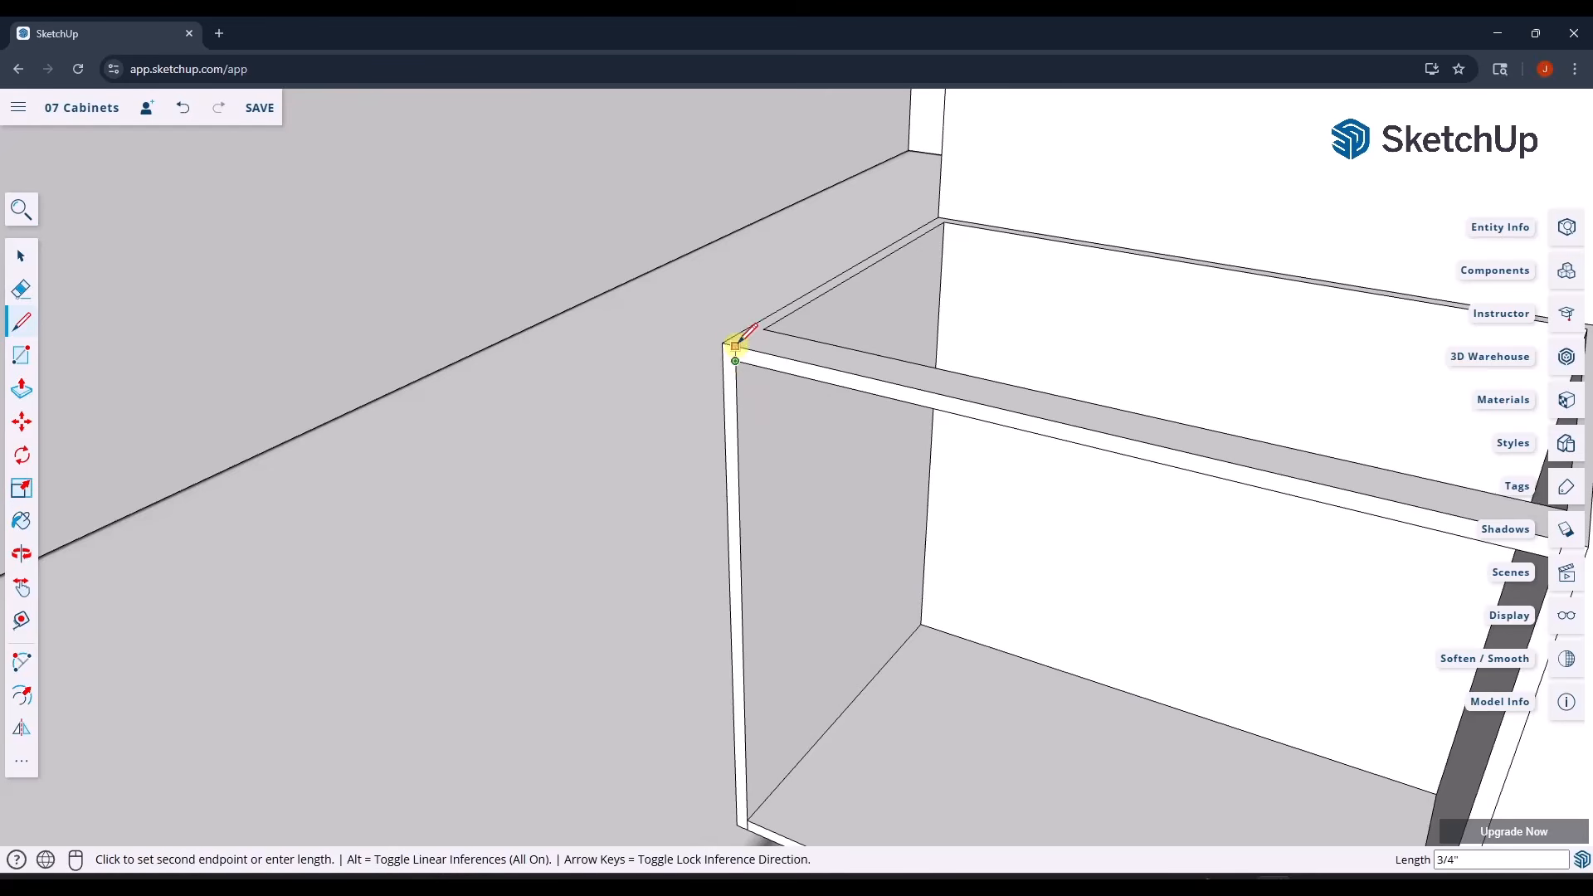
pyautogui.click(734, 343)
pyautogui.click(735, 345)
pyautogui.click(764, 330)
pyautogui.scroll(-3, 689, 341)
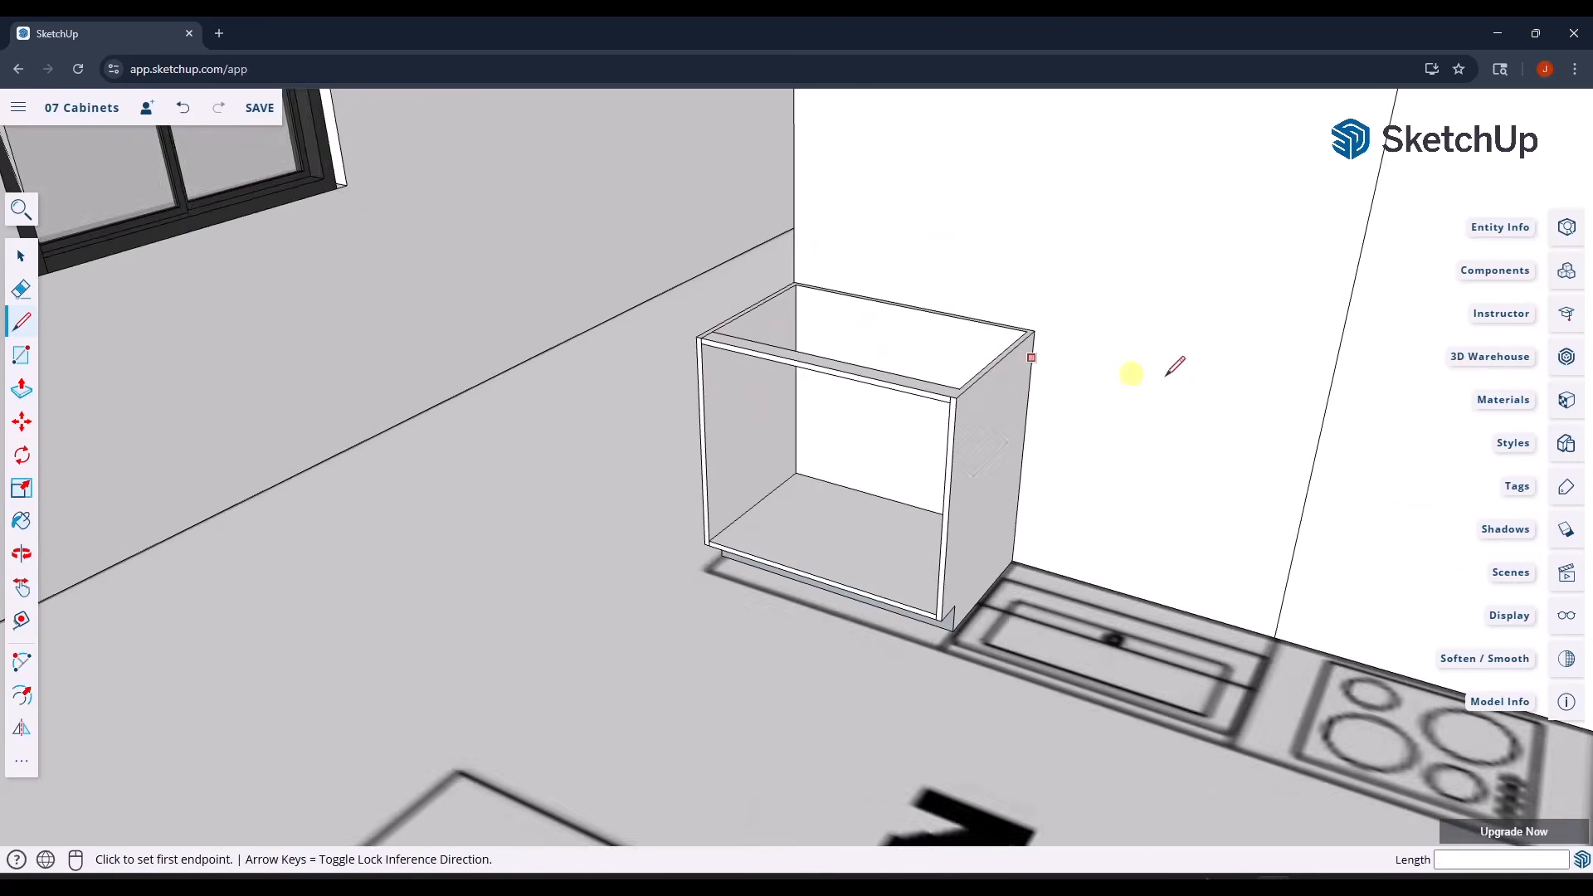
pyautogui.scroll(1, 1156, 382)
pyautogui.click(867, 395)
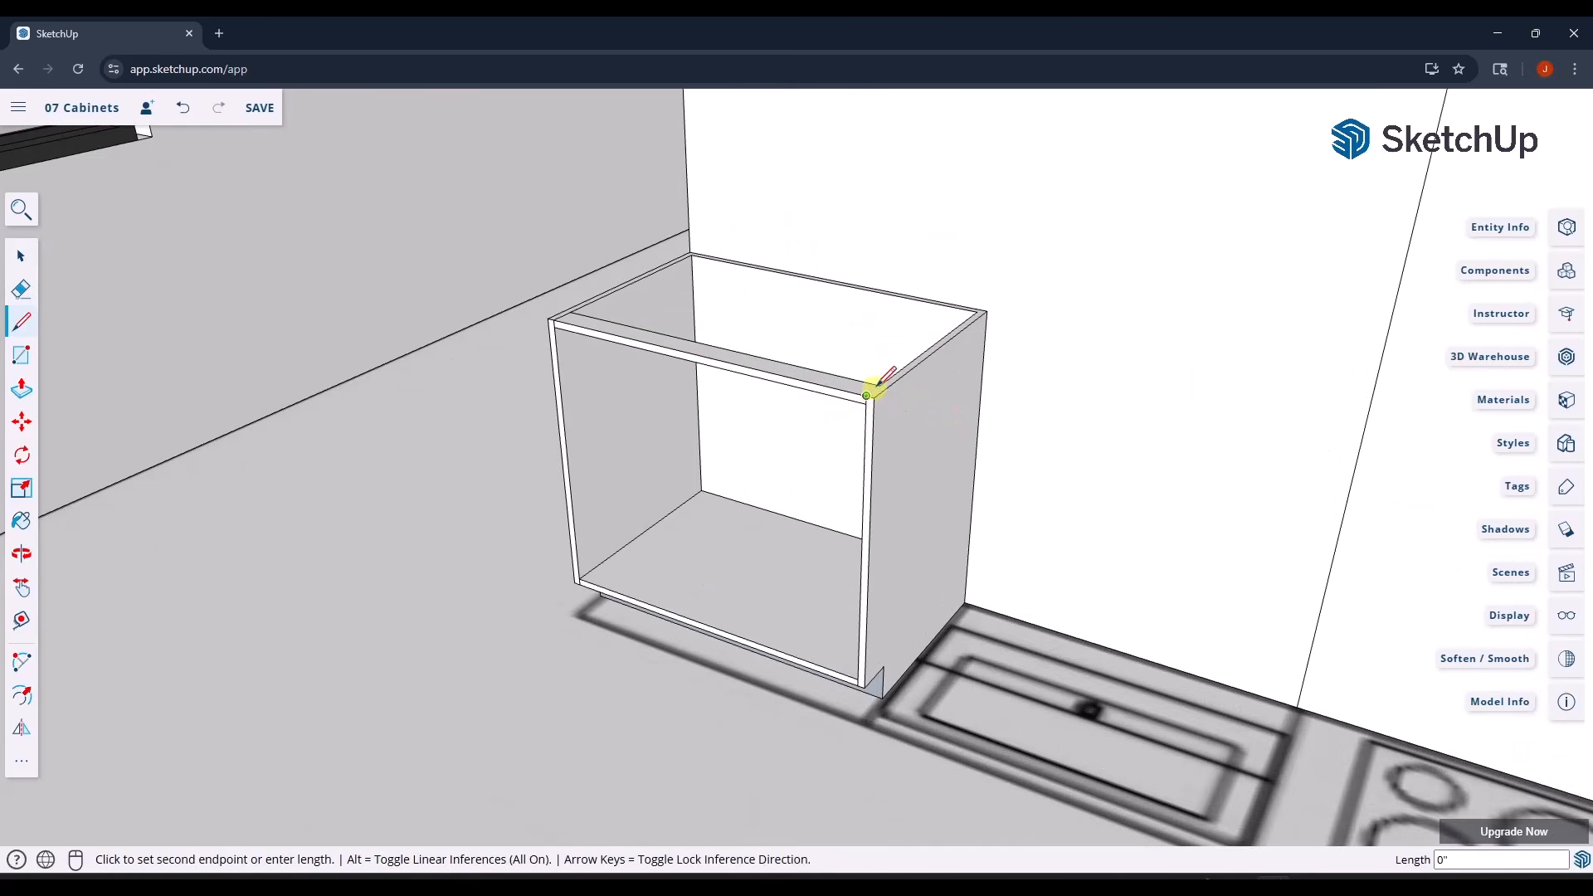
pyautogui.click(879, 387)
pyautogui.press('space')
# - Copy the whole front top rail 1' 8 3/4" back to the inner rear corner of the cabinet
pyautogui.moveTo(842, 422); pyautogui.dragTo(690, 396, button='middle')
pyautogui.scroll(2, 703, 388)
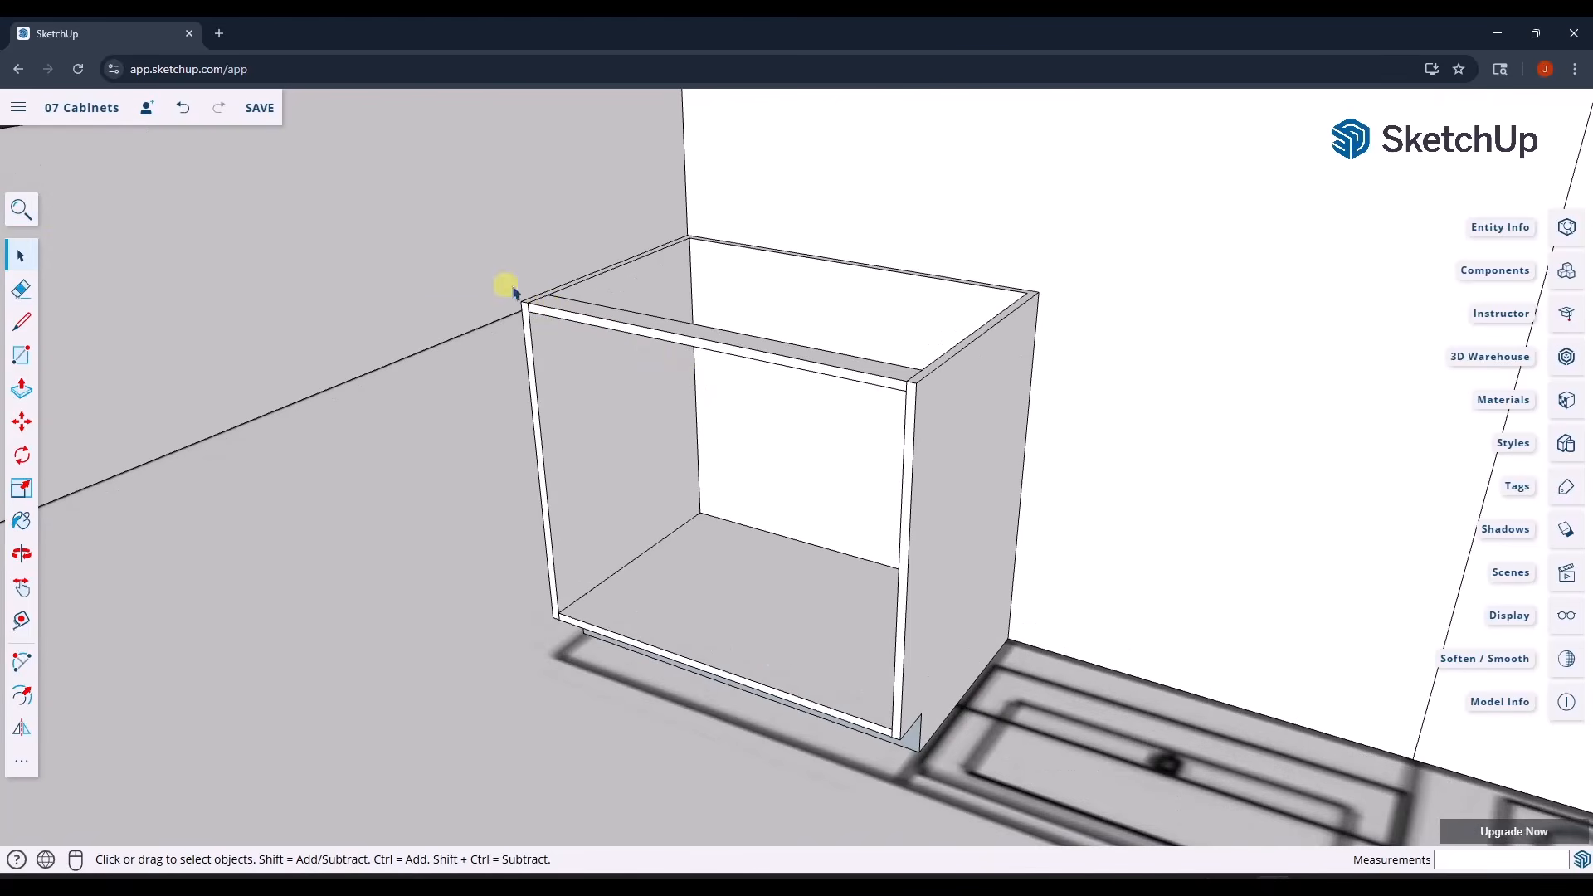
pyautogui.moveTo(495, 278); pyautogui.dragTo(930, 415)
pyautogui.moveTo(930, 415); pyautogui.dragTo(827, 420, button='middle')
pyautogui.scroll(2, 853, 409)
pyautogui.press('m')
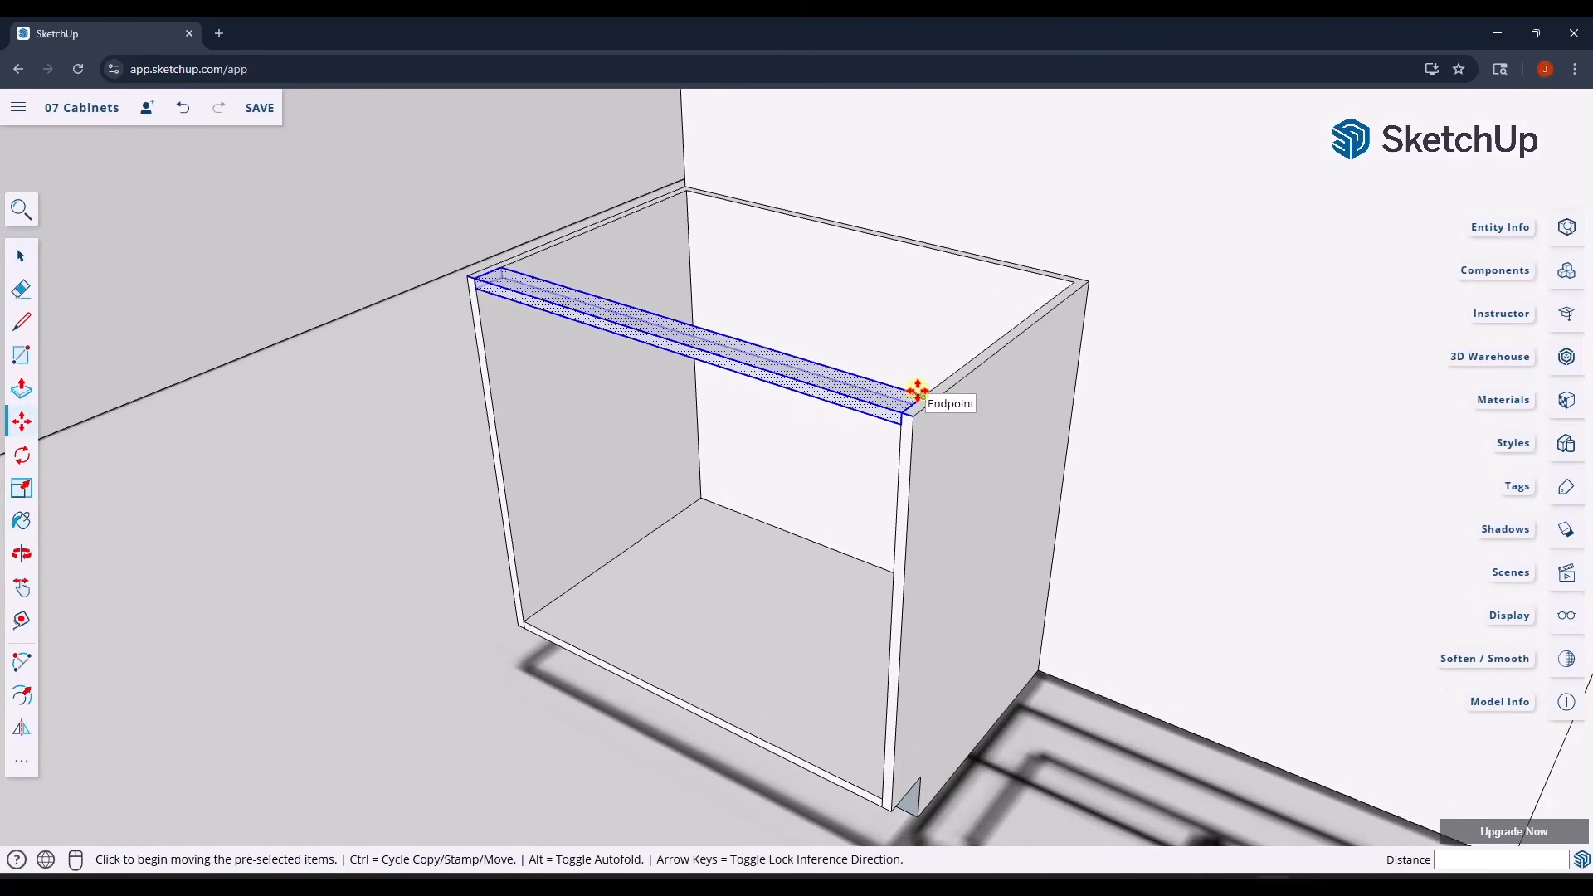
pyautogui.click(917, 396)
pyautogui.press('ctrl')
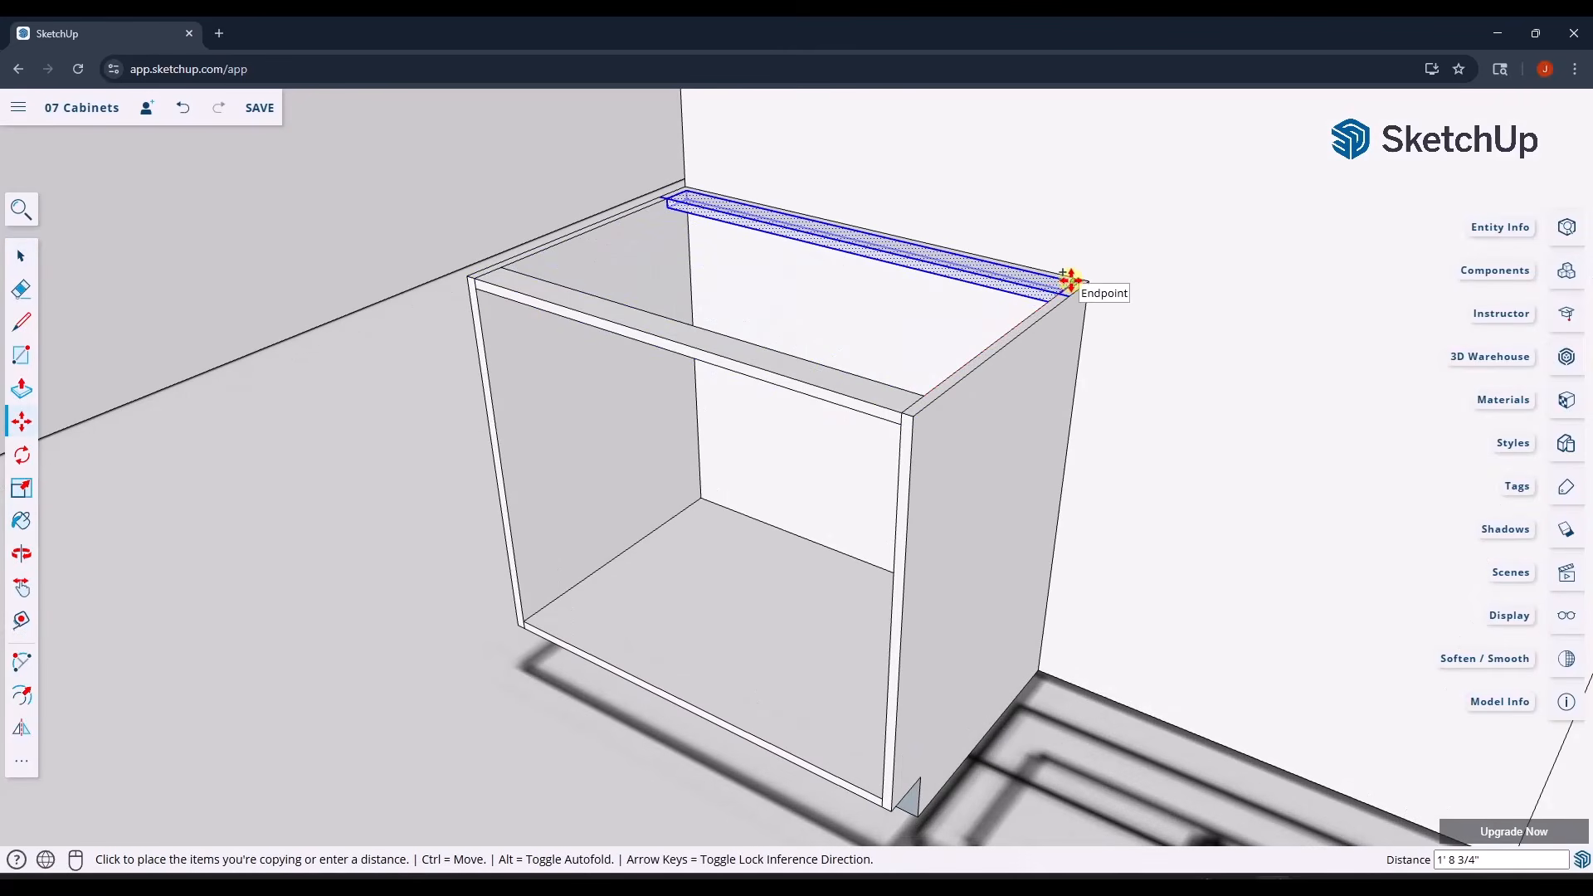
pyautogui.click(1068, 282)
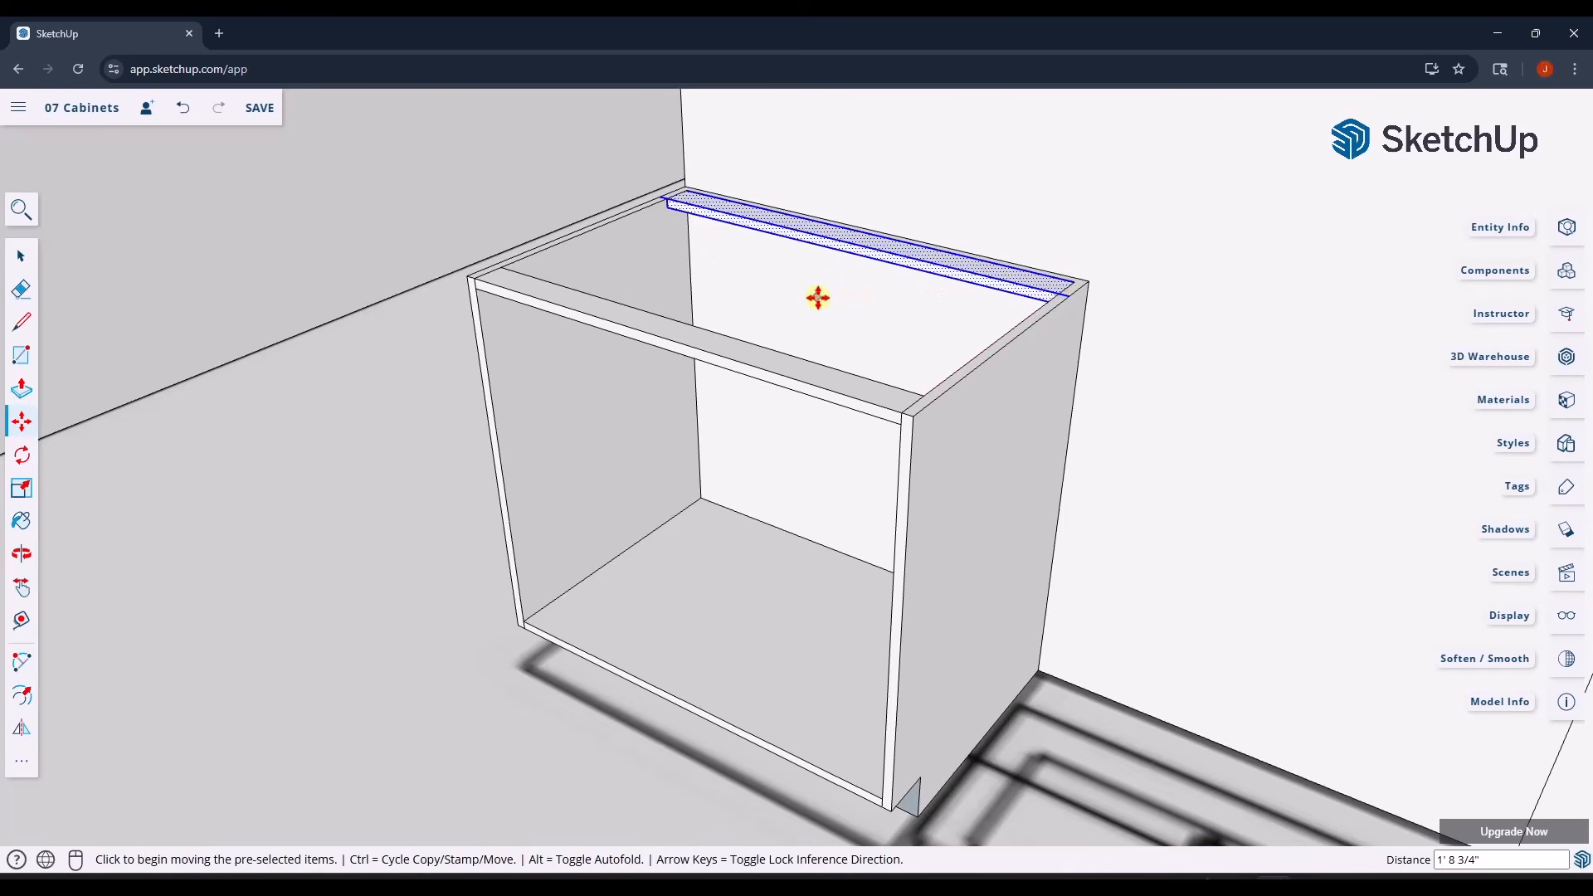
pyautogui.press('space')
# - Erase the stray line crossing the top edge of the sink-side panel at the end of the rear rail
pyautogui.scroll(4, 664, 198)
pyautogui.press('e')
pyautogui.scroll(-5, 660, 307)
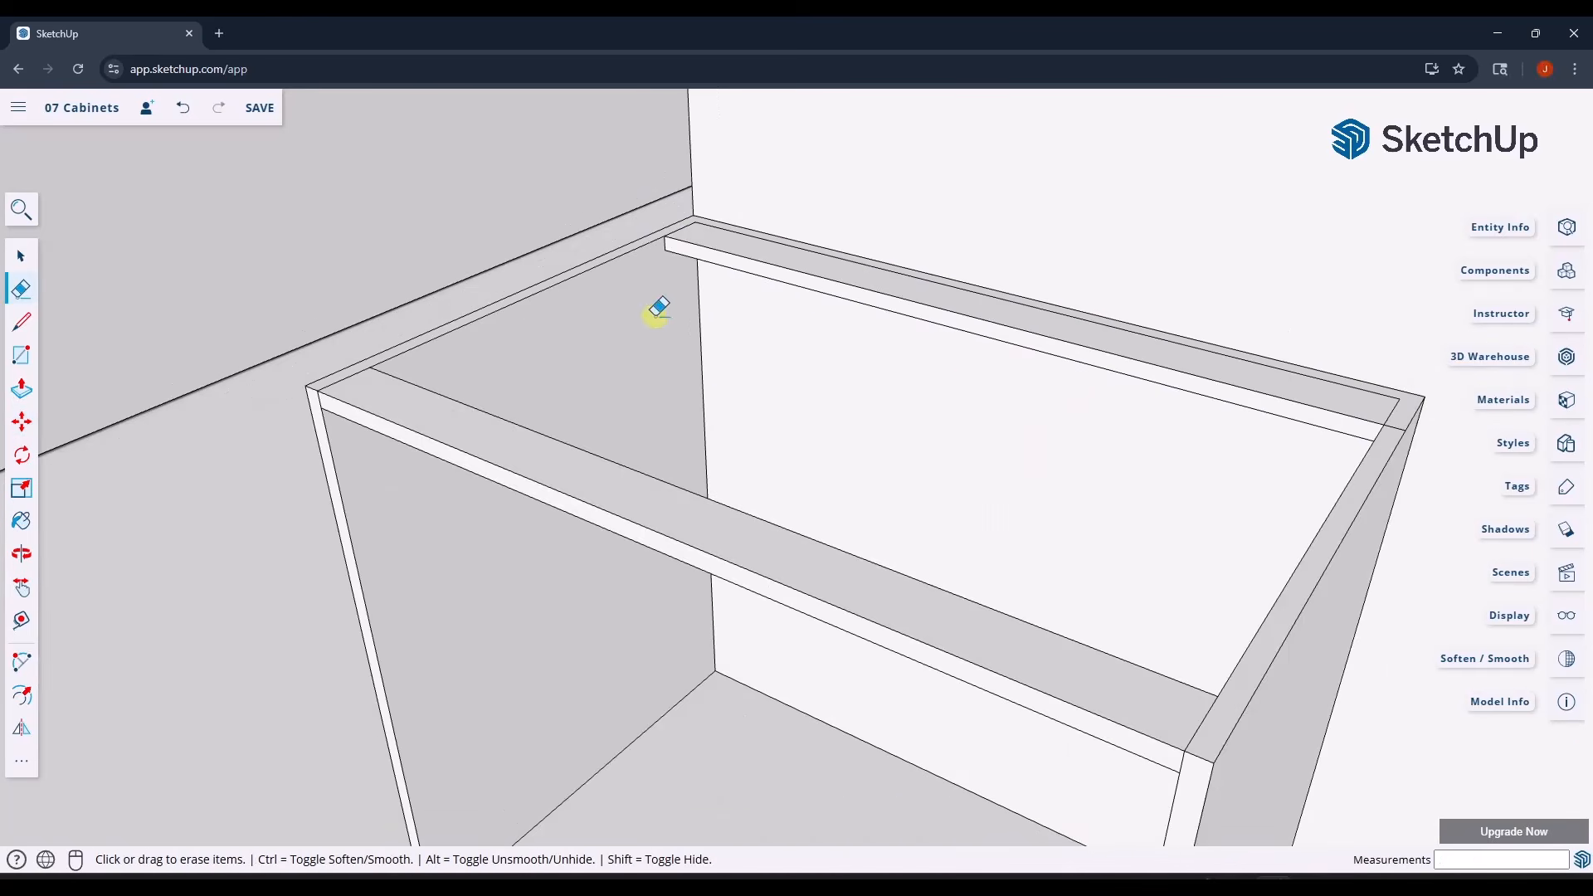
pyautogui.scroll(5, 1071, 380)
pyautogui.click(1062, 393)
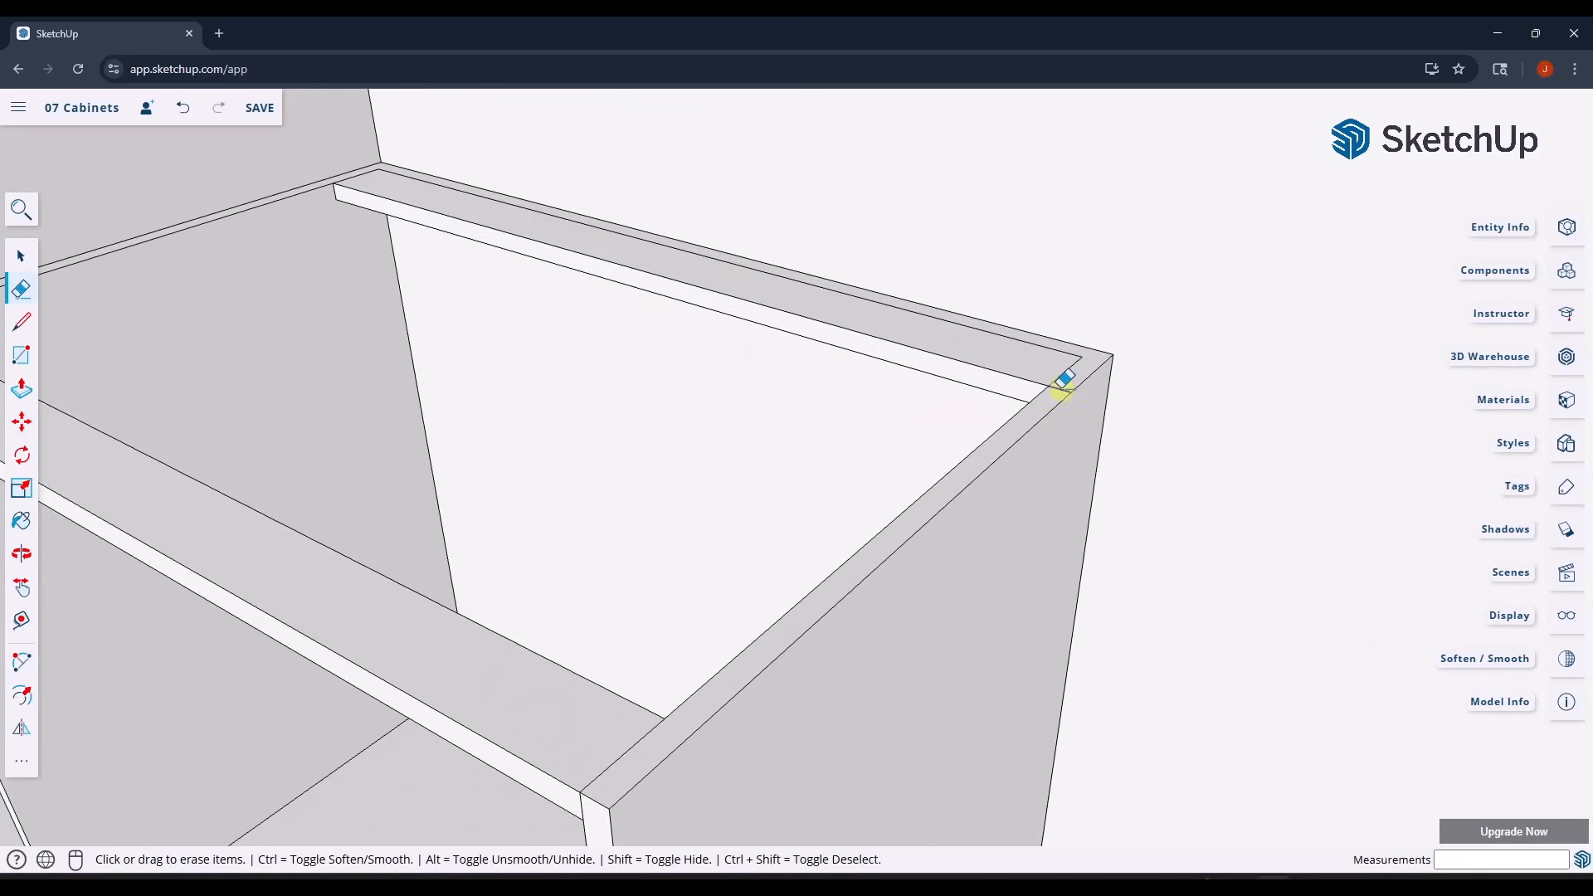
pyautogui.scroll(-4, 1105, 366)
pyautogui.scroll(-4, 1017, 415)
# - Reverse the blue-gray front face of the toe kick so its front side points outward
pyautogui.moveTo(782, 521)
pyautogui.mouseDown(button='middle')
pyautogui.moveTo(906, 512)
pyautogui.moveTo(675, 359)
pyautogui.moveTo(843, 526)
pyautogui.mouseUp(button='middle')
pyautogui.scroll(5, 935, 697)
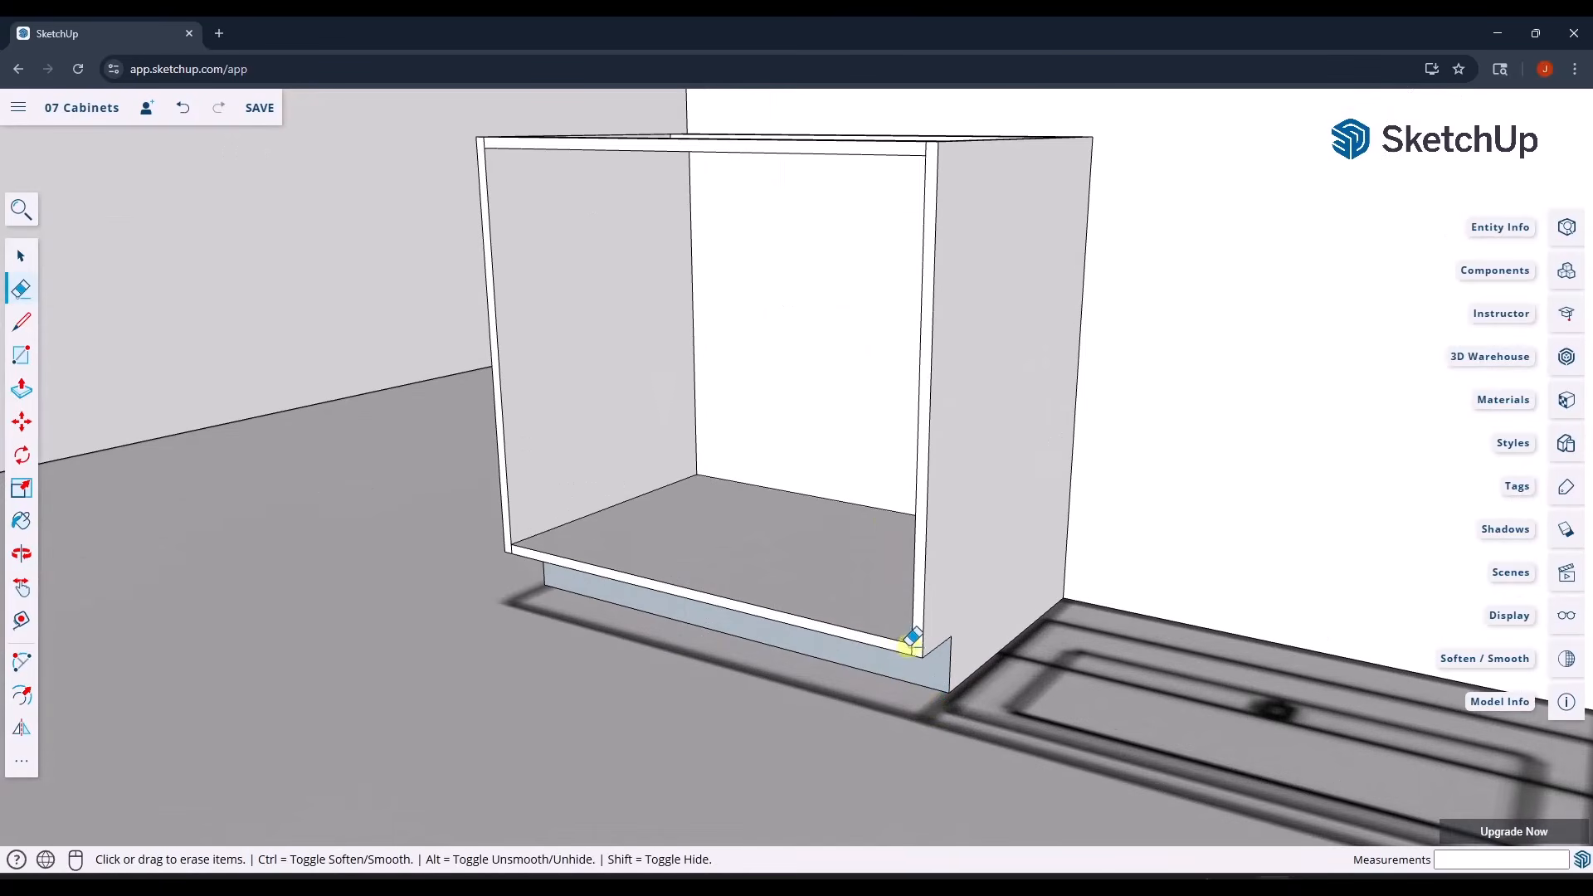
pyautogui.scroll(-3, 913, 643)
pyautogui.press('space')
pyautogui.rightClick(928, 668)
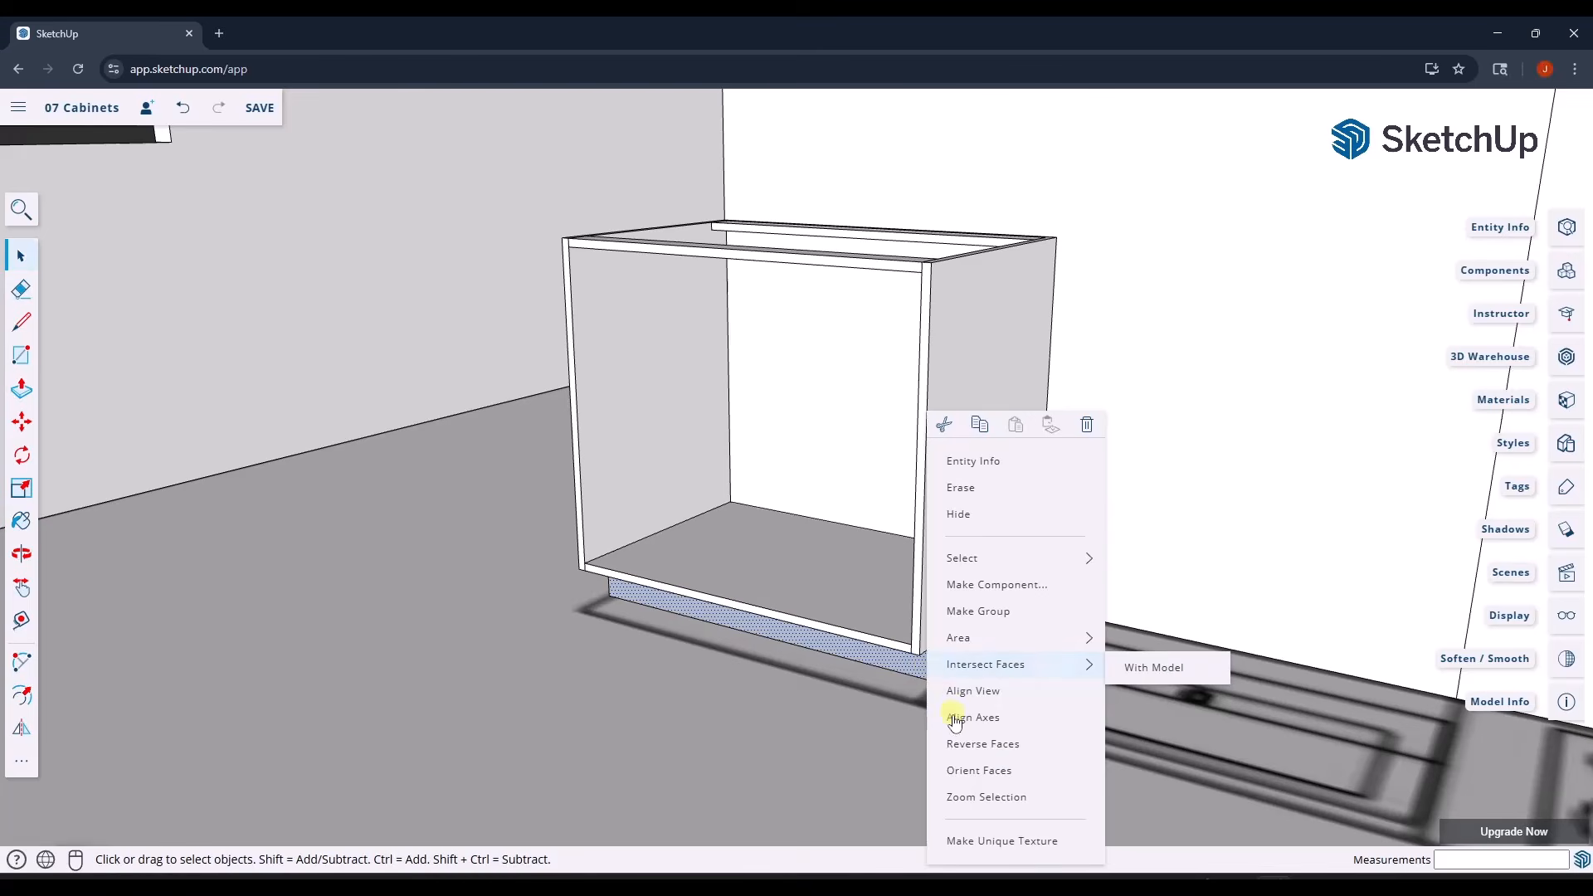
pyautogui.click(979, 743)
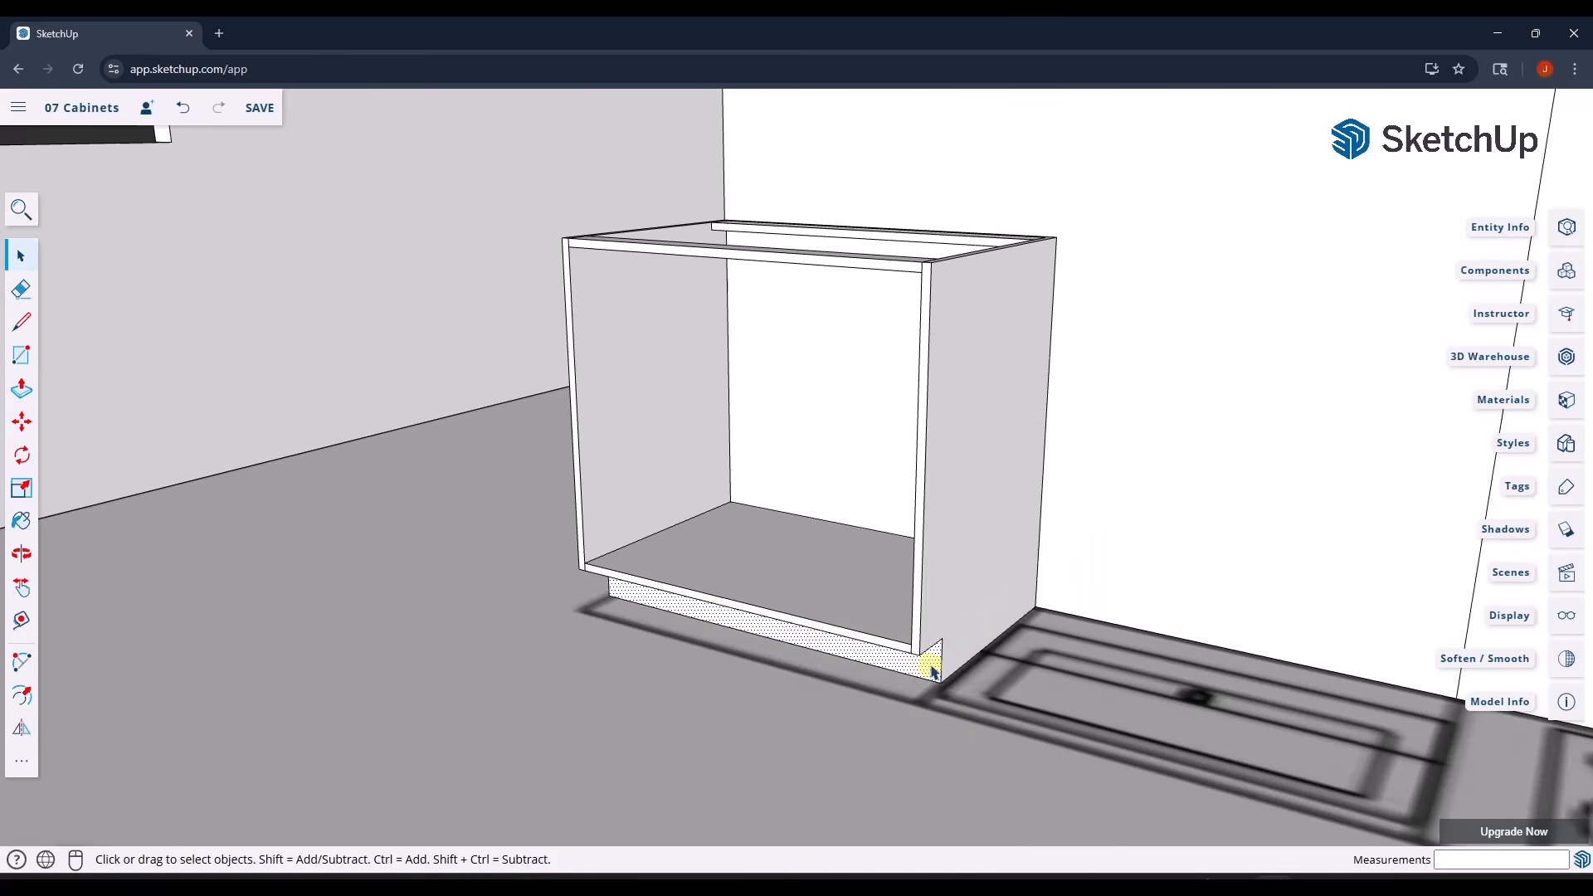
# - Select the entire cabinet, including toe kick, panels and rails, and make it a group
pyautogui.scroll(-3, 952, 650)
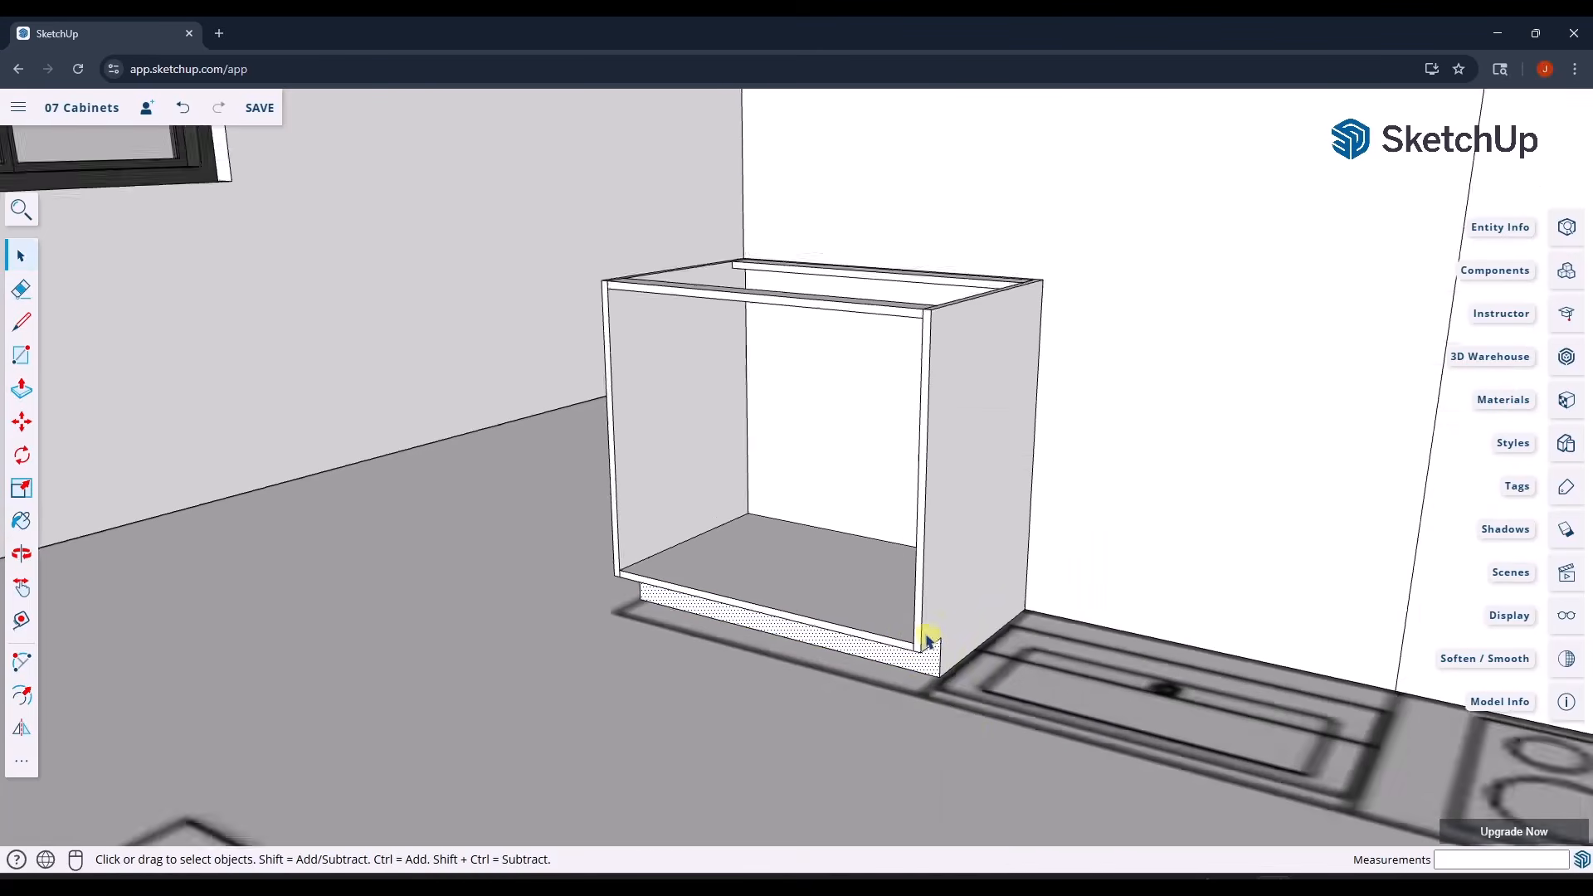
pyautogui.moveTo(924, 641); pyautogui.dragTo(959, 653, button='middle')
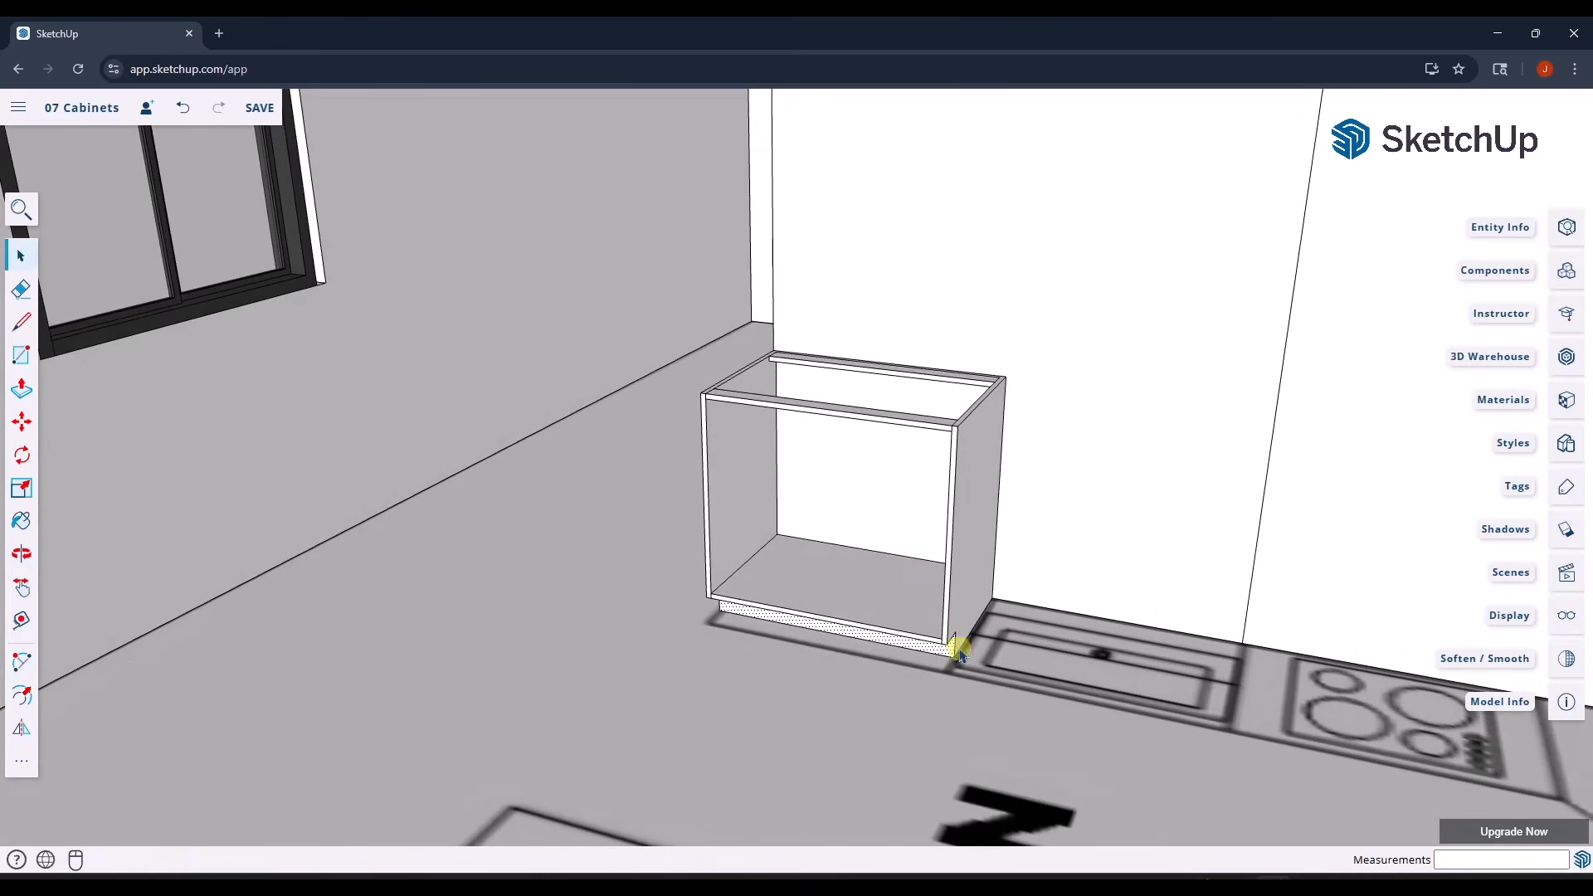
pyautogui.click(882, 492)
pyautogui.moveTo(907, 527)
pyautogui.mouseDown(button='middle')
pyautogui.moveTo(953, 540)
pyautogui.moveTo(913, 514)
pyautogui.mouseUp(button='middle')
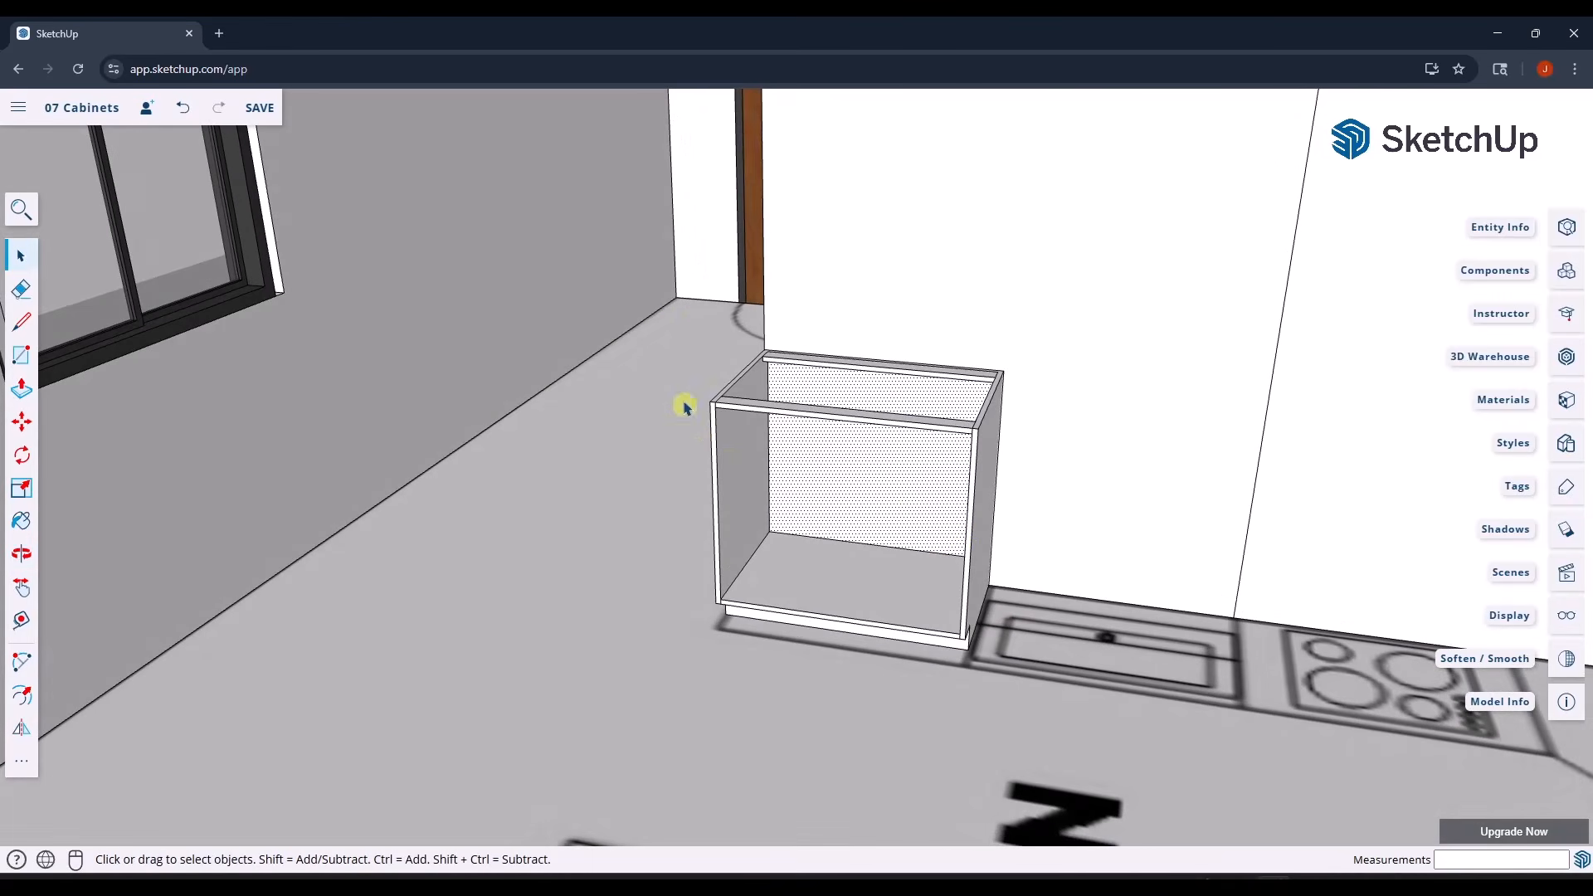
pyautogui.moveTo(667, 321); pyautogui.dragTo(1044, 695)
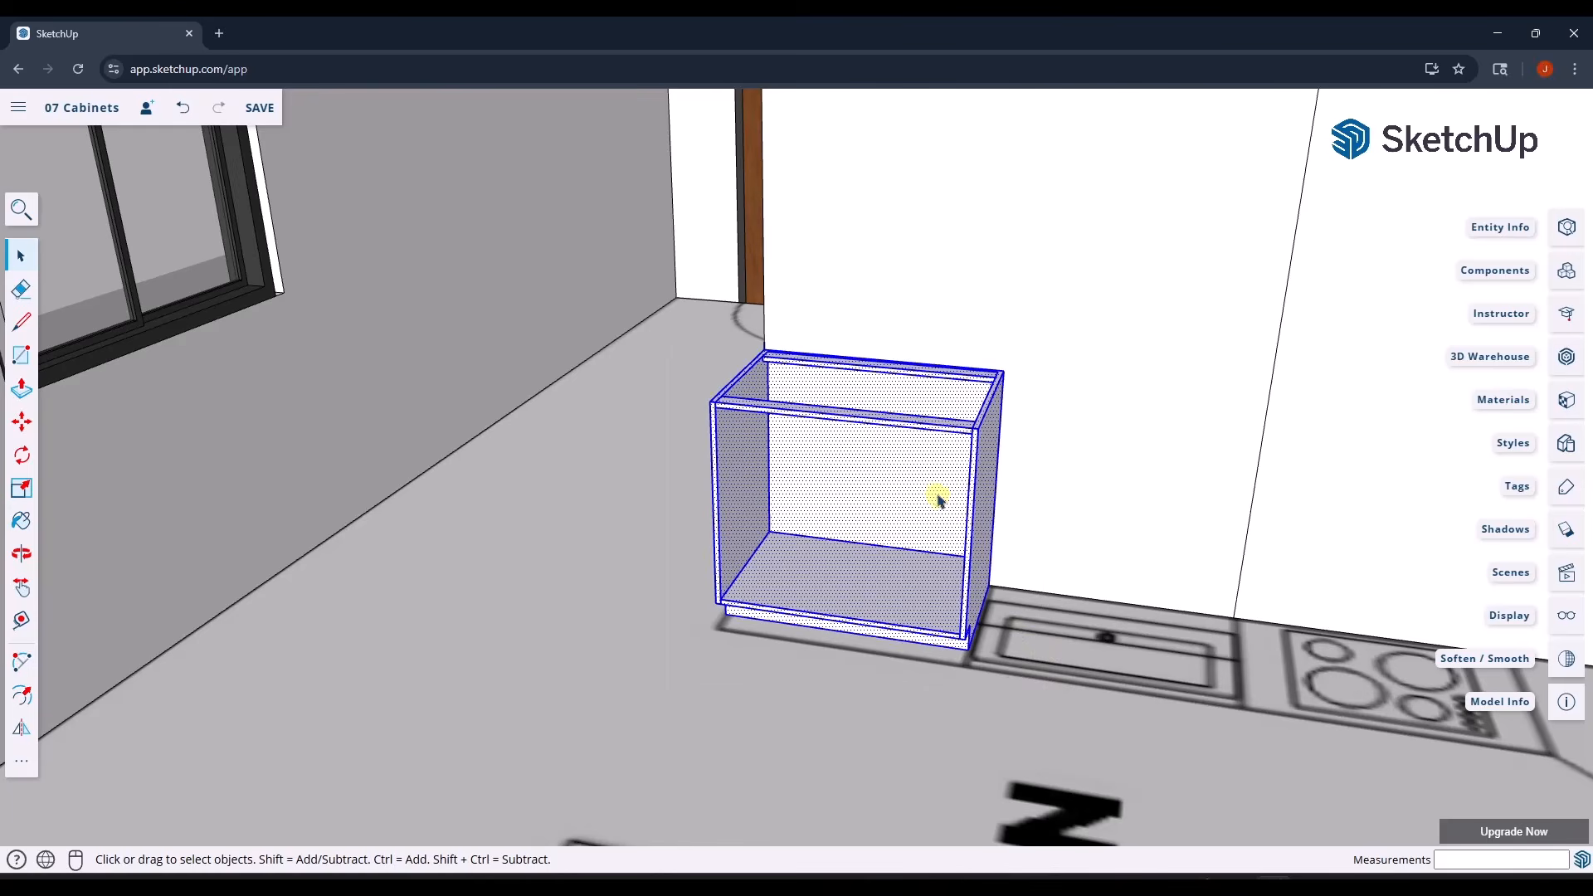
pyautogui.rightClick(928, 483)
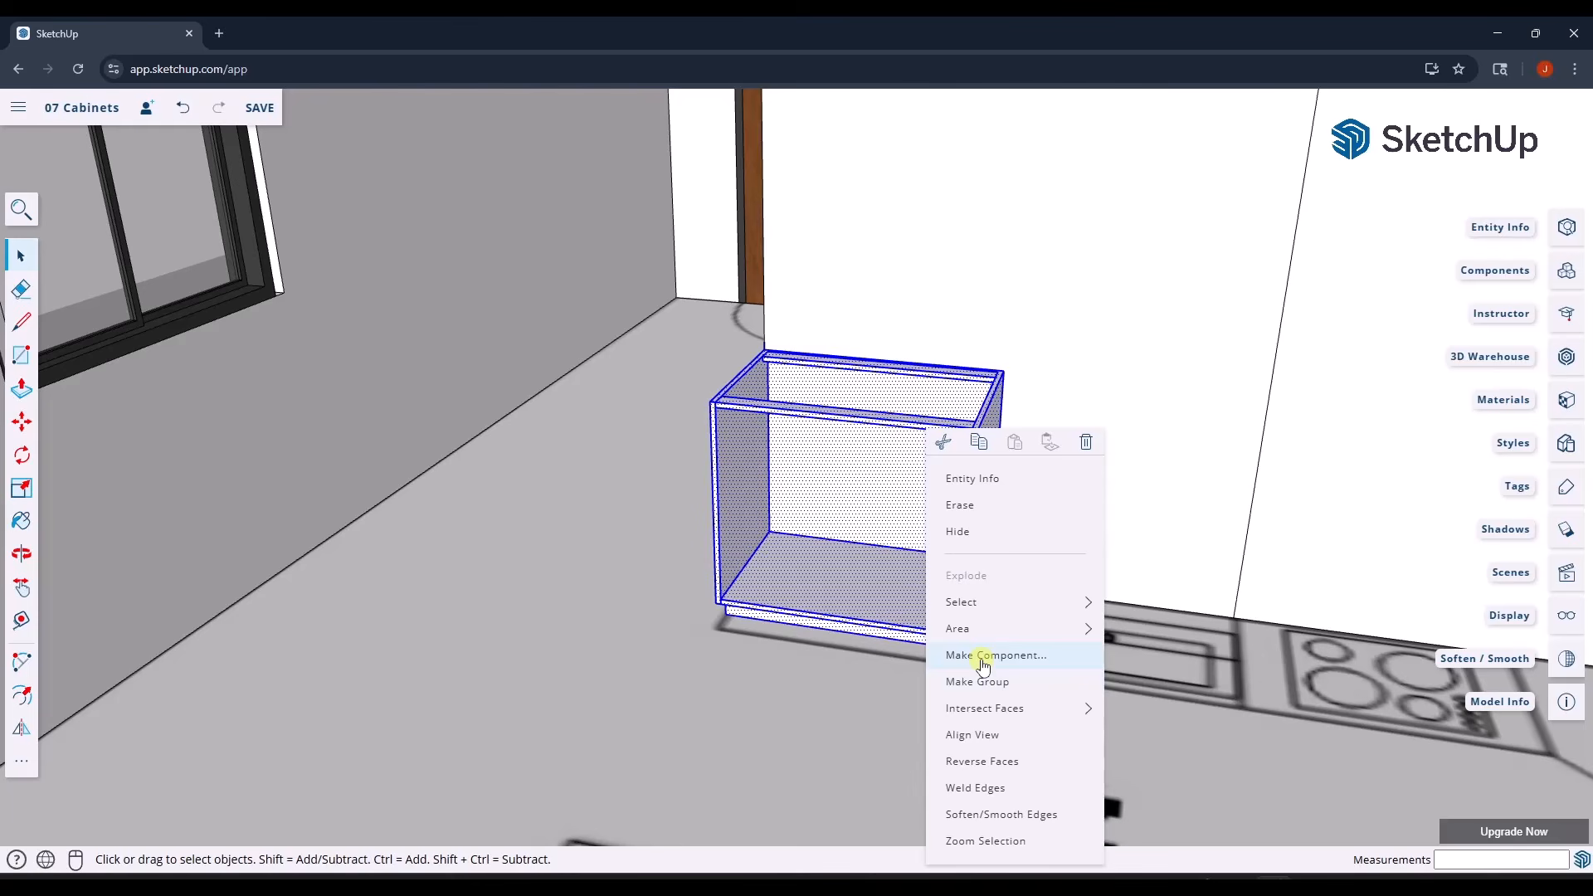
pyautogui.click(985, 693)
pyautogui.moveTo(889, 526); pyautogui.dragTo(998, 616, button='middle')
pyautogui.scroll(-6, 863, 561)
pyautogui.scroll(5, 904, 561)
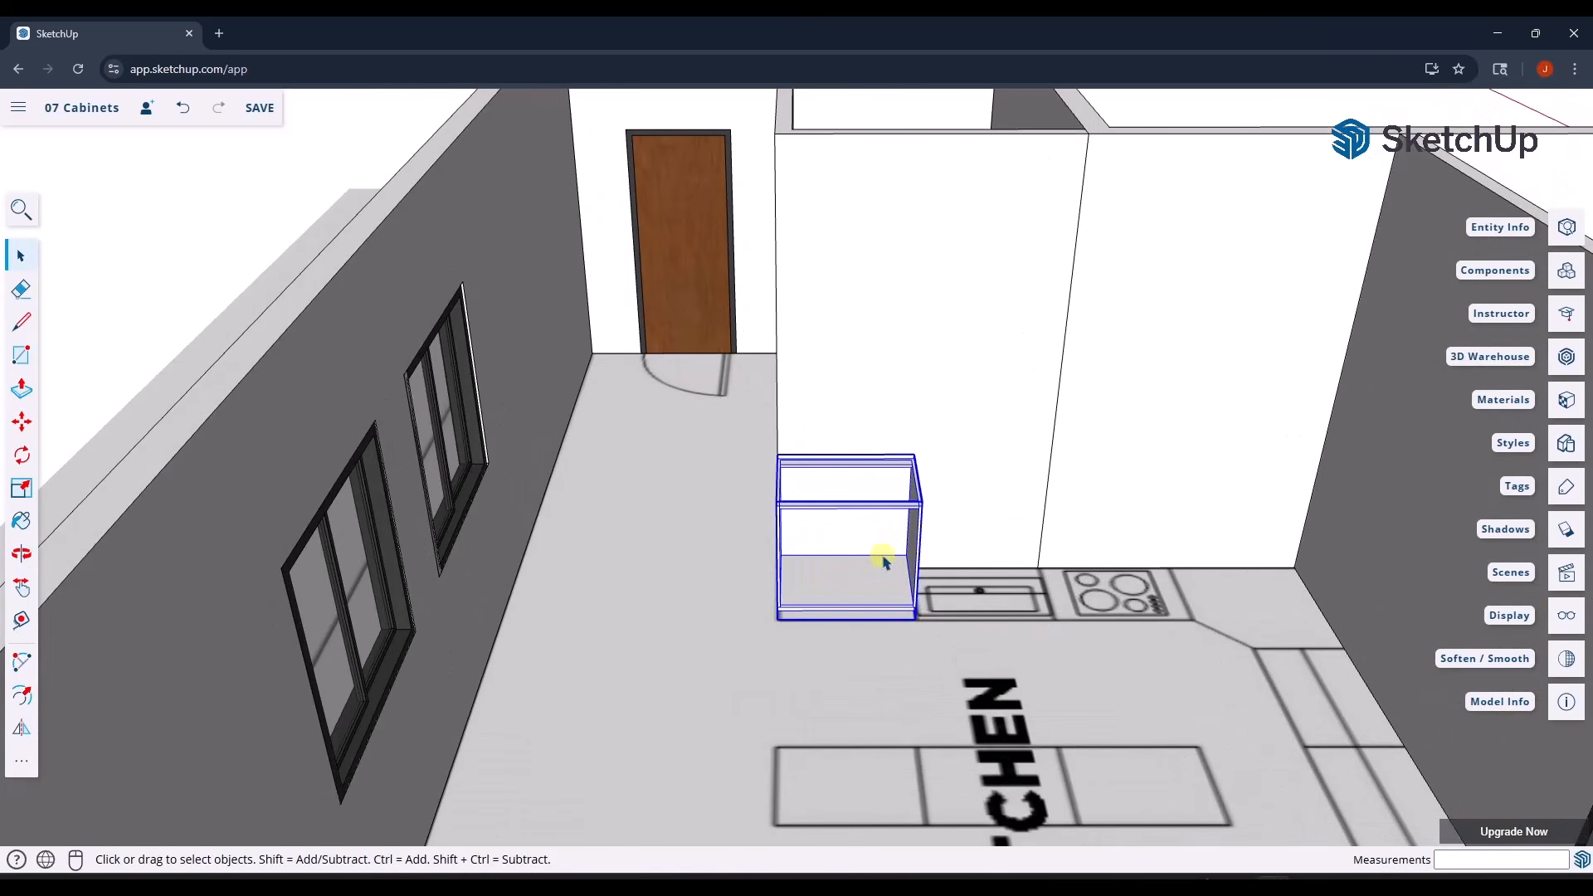
pyautogui.scroll(-5, 863, 577)
pyautogui.scroll(5, 1034, 579)
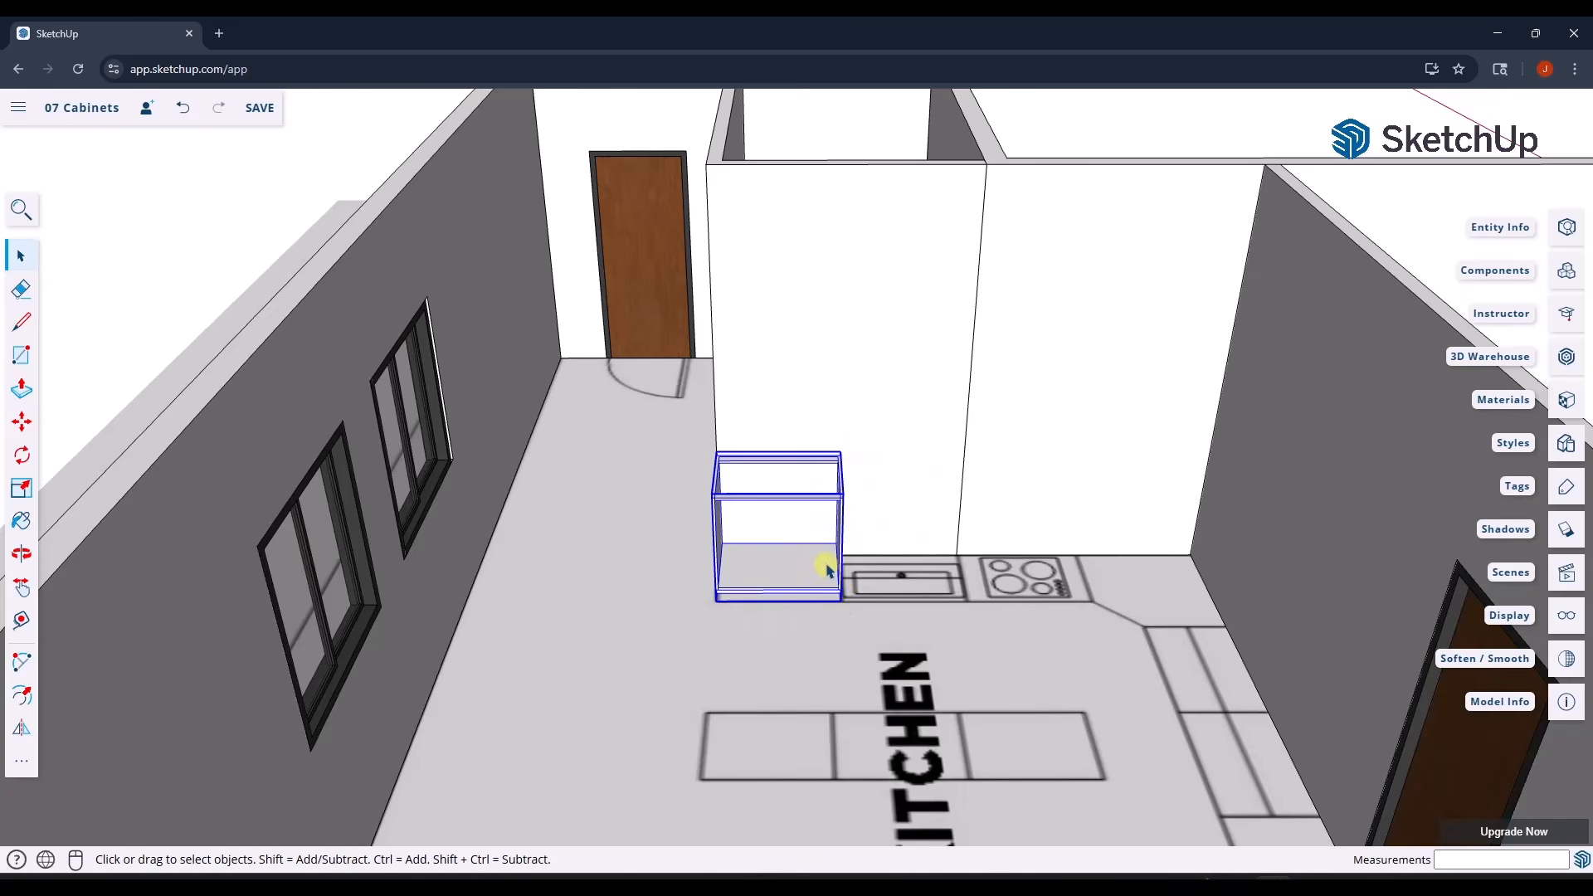
pyautogui.scroll(3, 826, 554)
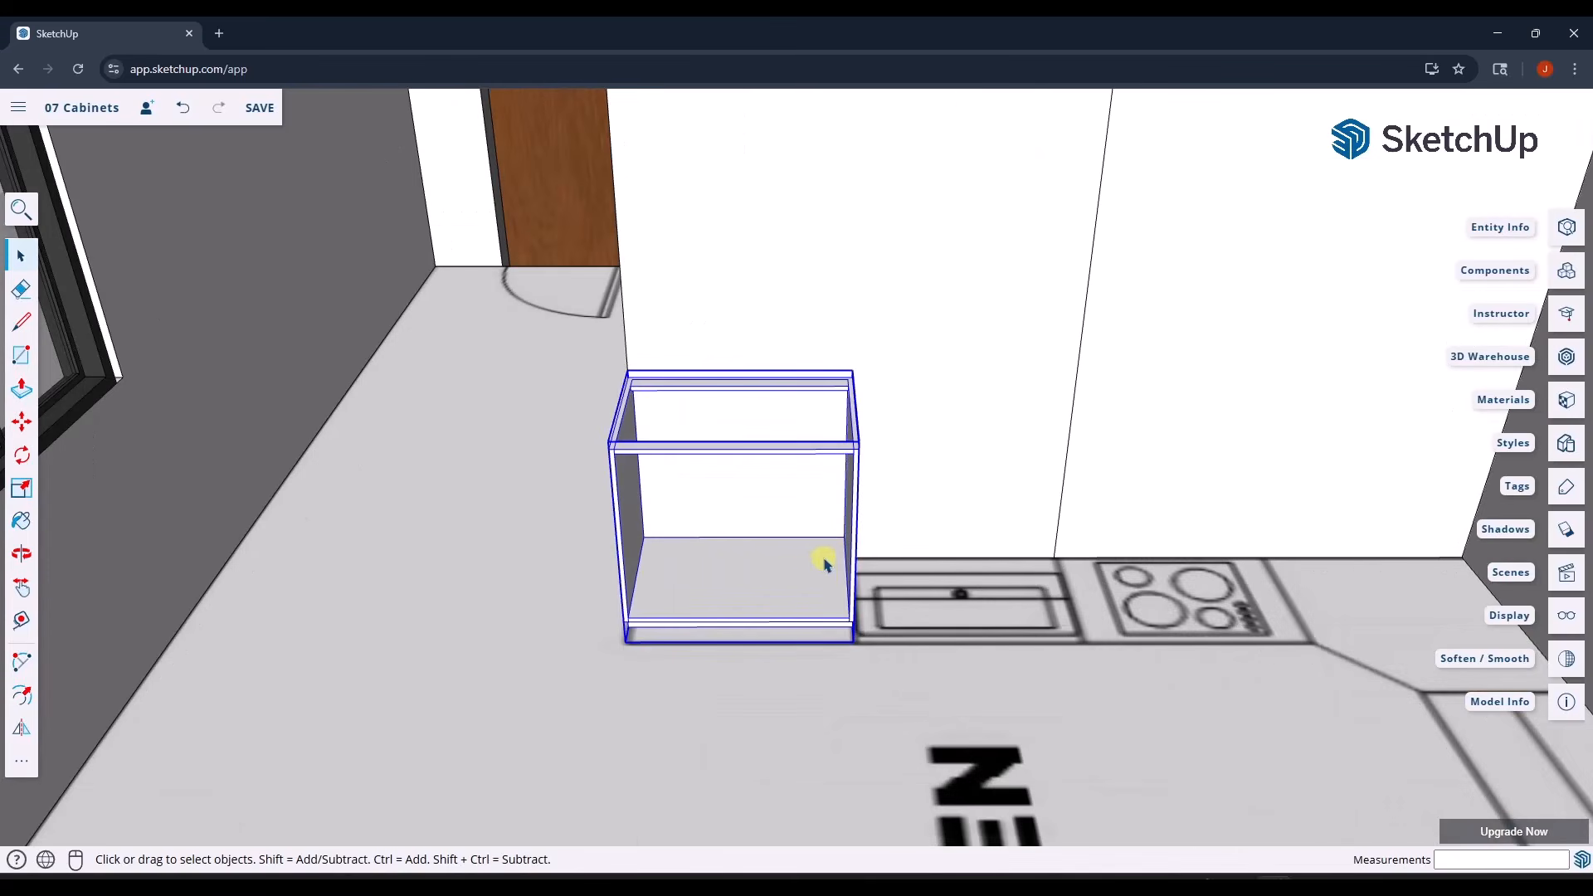
pyautogui.moveTo(784, 558); pyautogui.dragTo(721, 579, button='middle')
pyautogui.hotkey('ctrl', 'z')
pyautogui.scroll(2, 722, 580)
pyautogui.moveTo(736, 635); pyautogui.dragTo(718, 527, button='middle')
pyautogui.scroll(-5, 864, 622)
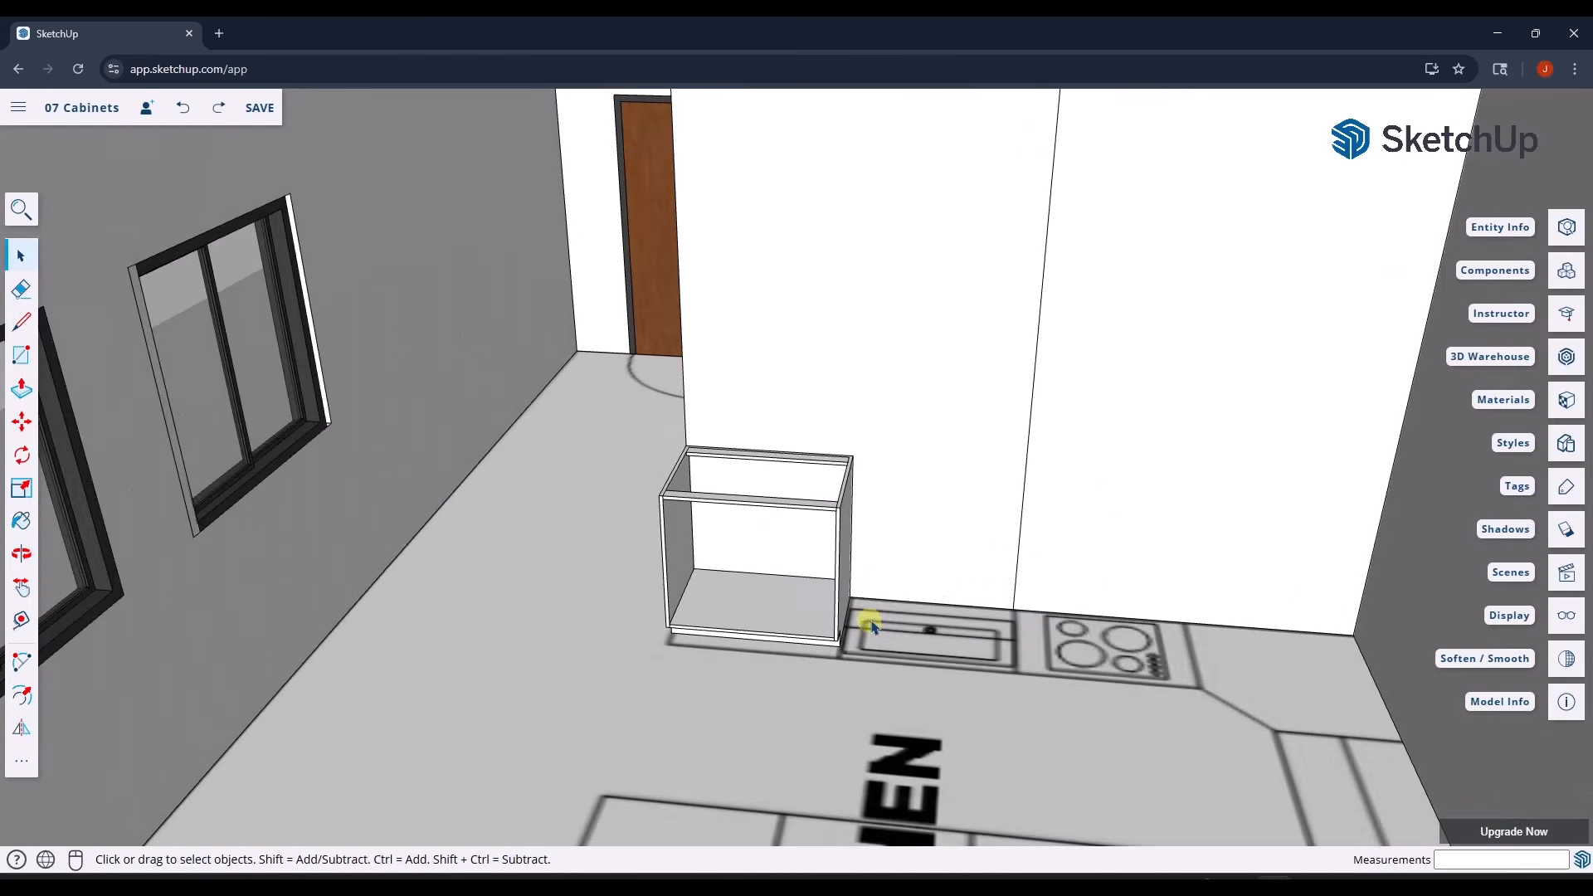
pyautogui.scroll(4, 1056, 626)
# - Open the cabinet group, select the whole sink-side panel and try moving it along the green axis to resize the cabinet
pyautogui.click(704, 579)
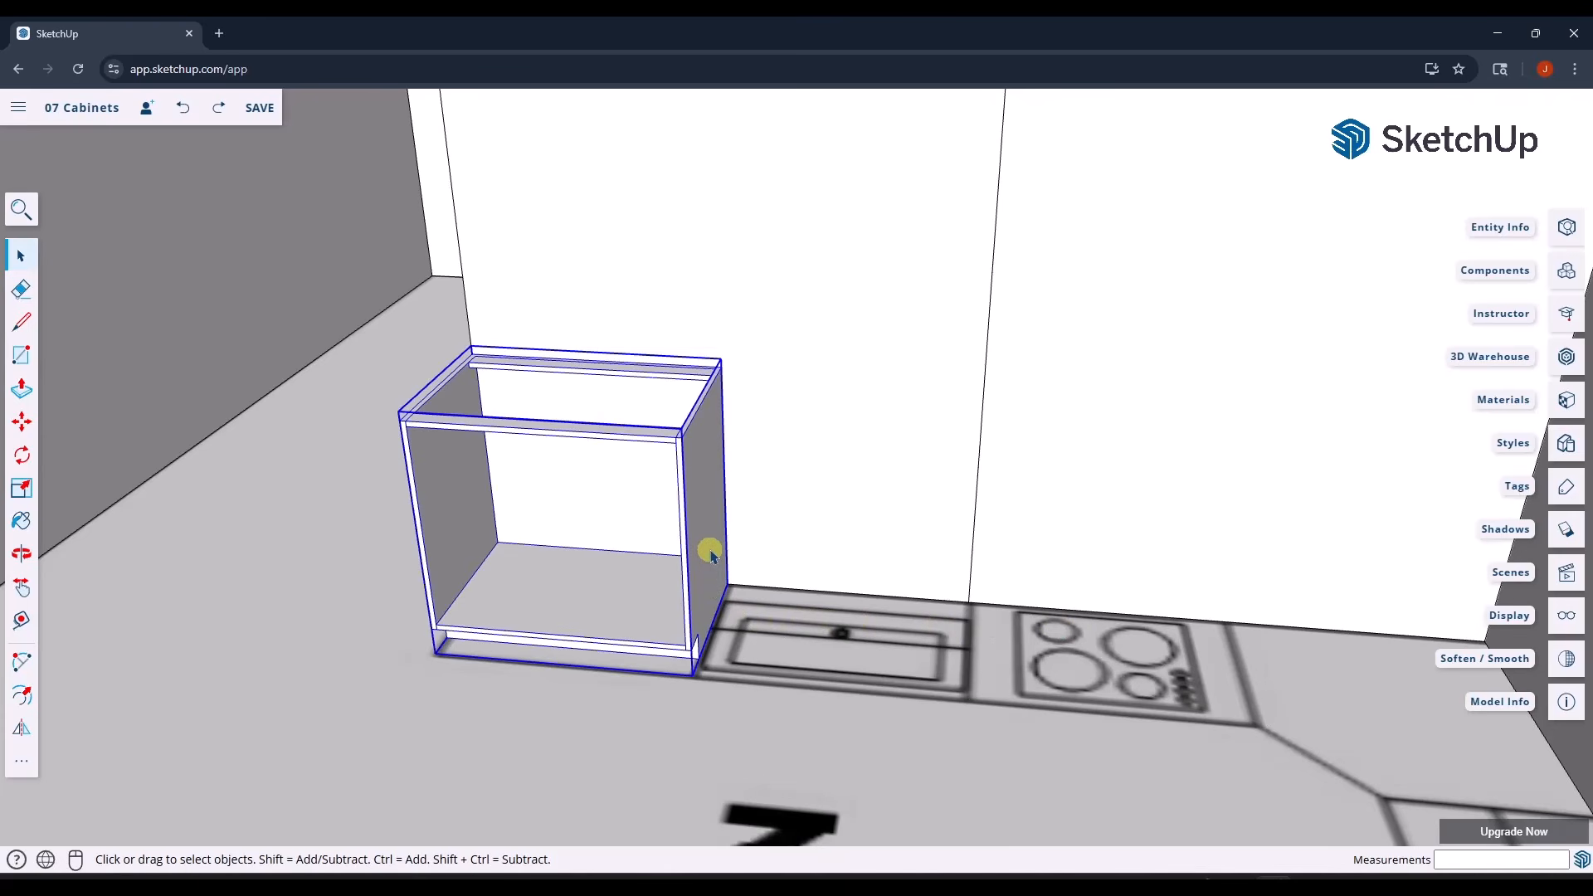
pyautogui.moveTo(711, 558)
pyautogui.mouseDown(button='middle')
pyautogui.moveTo(779, 544)
pyautogui.moveTo(725, 548)
pyautogui.moveTo(741, 552)
pyautogui.mouseUp(button='middle')
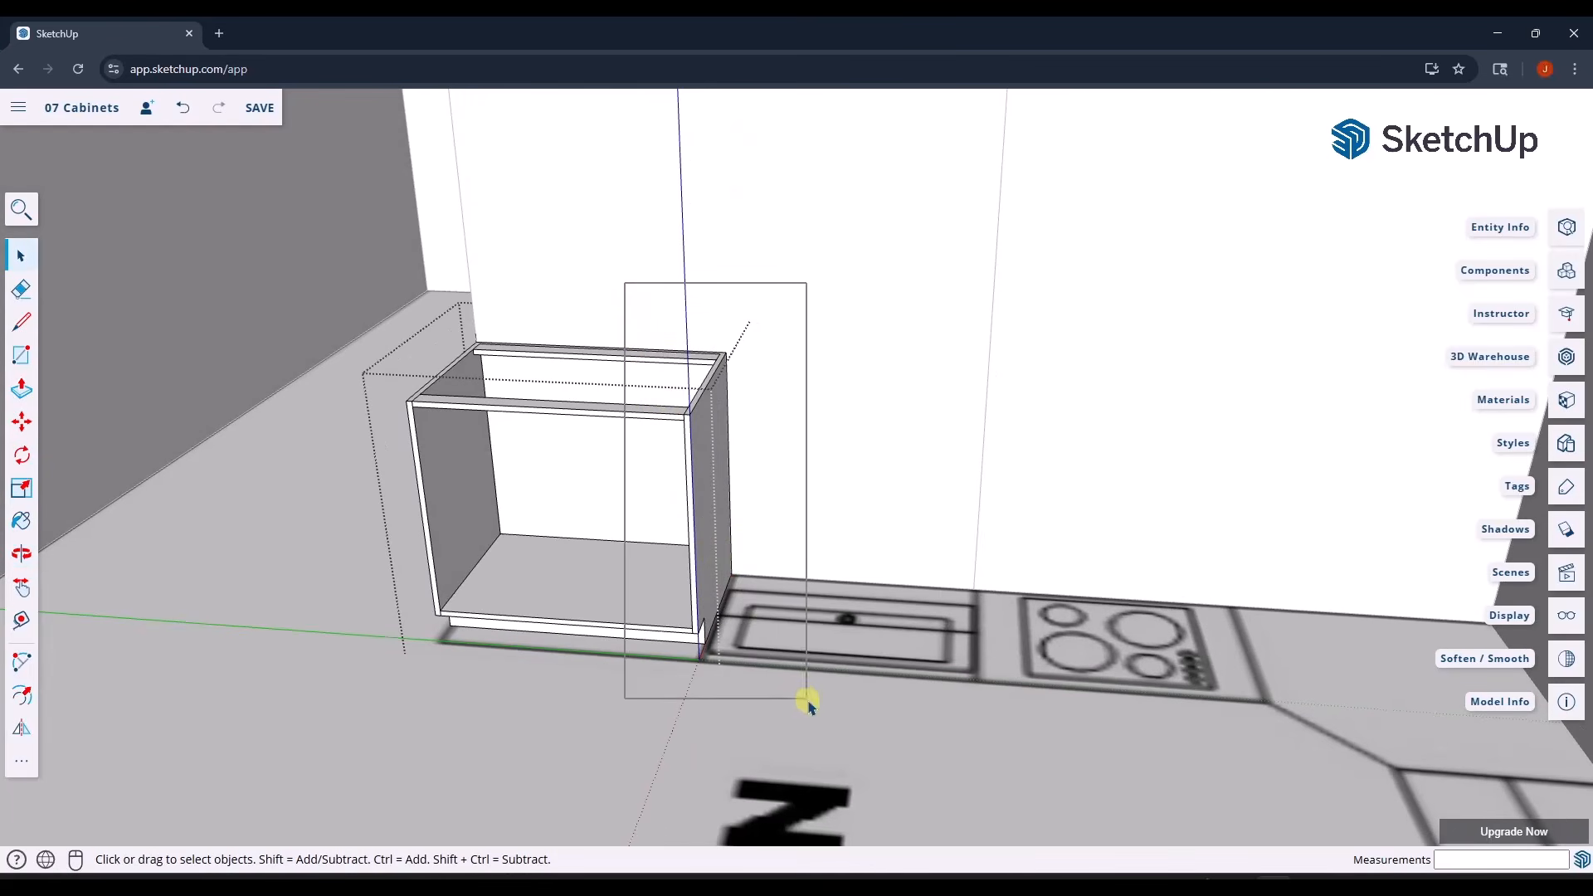
pyautogui.click(703, 431)
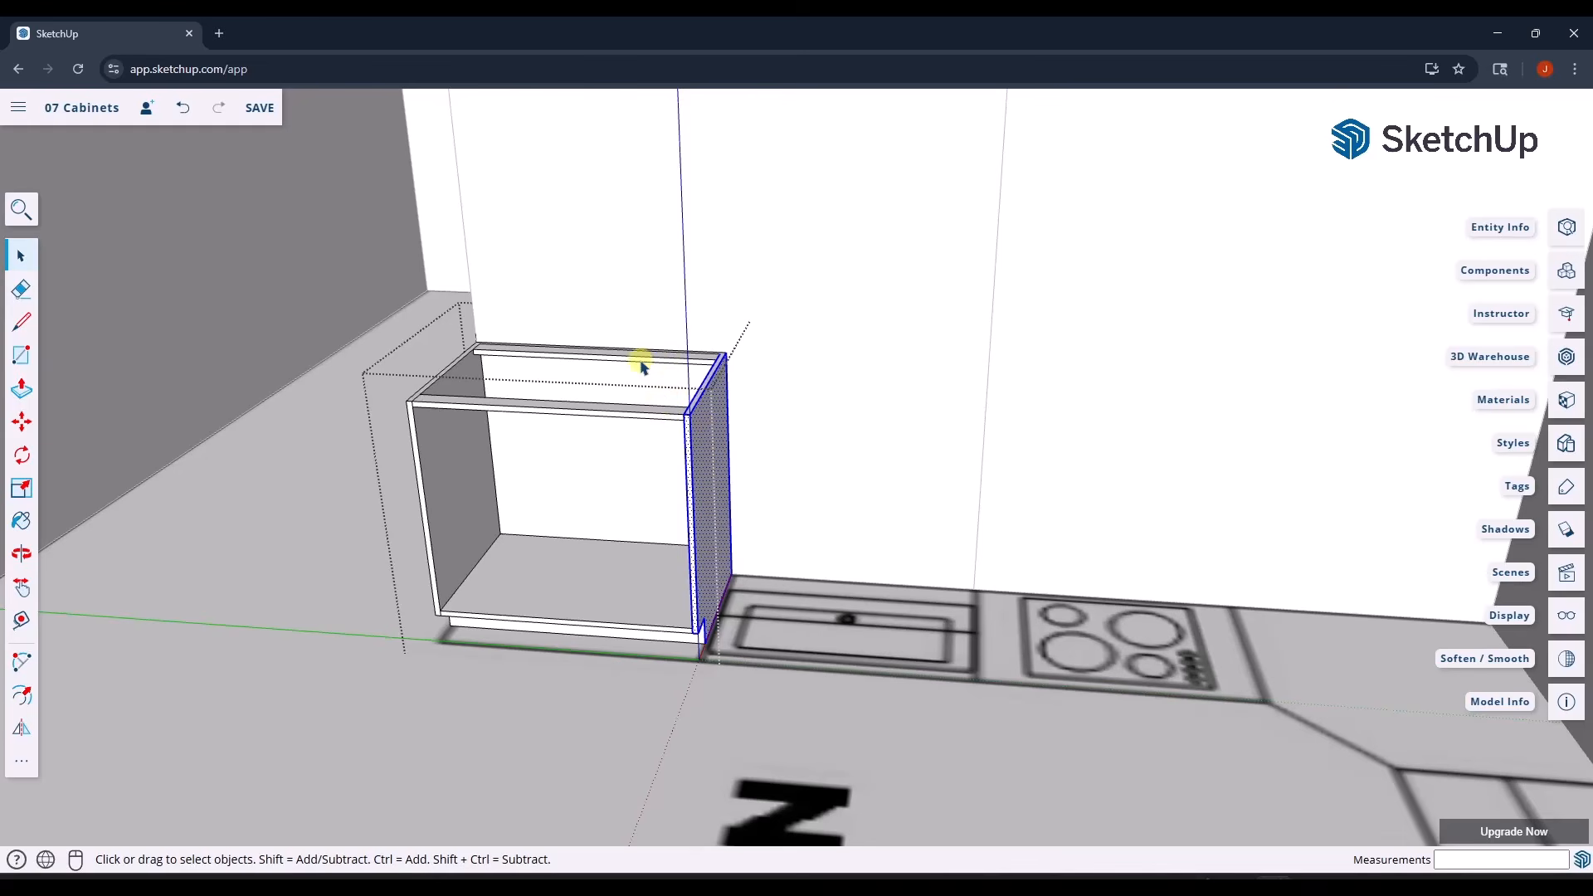
pyautogui.moveTo(643, 422); pyautogui.dragTo(730, 477, button='middle')
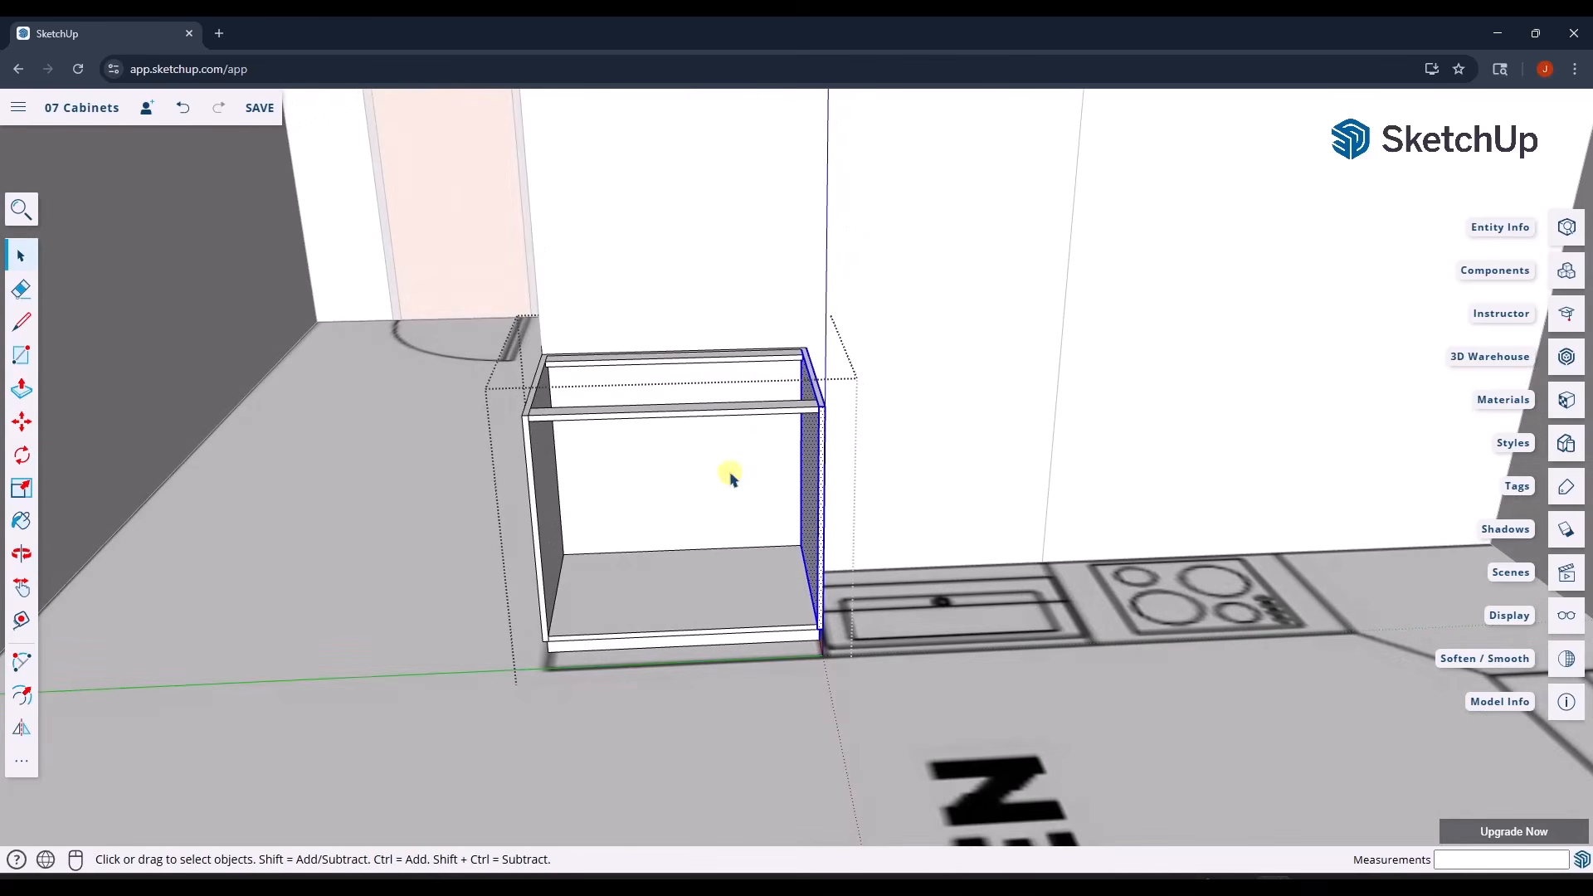
pyautogui.scroll(2, 795, 479)
pyautogui.press('m')
pyautogui.click(830, 498)
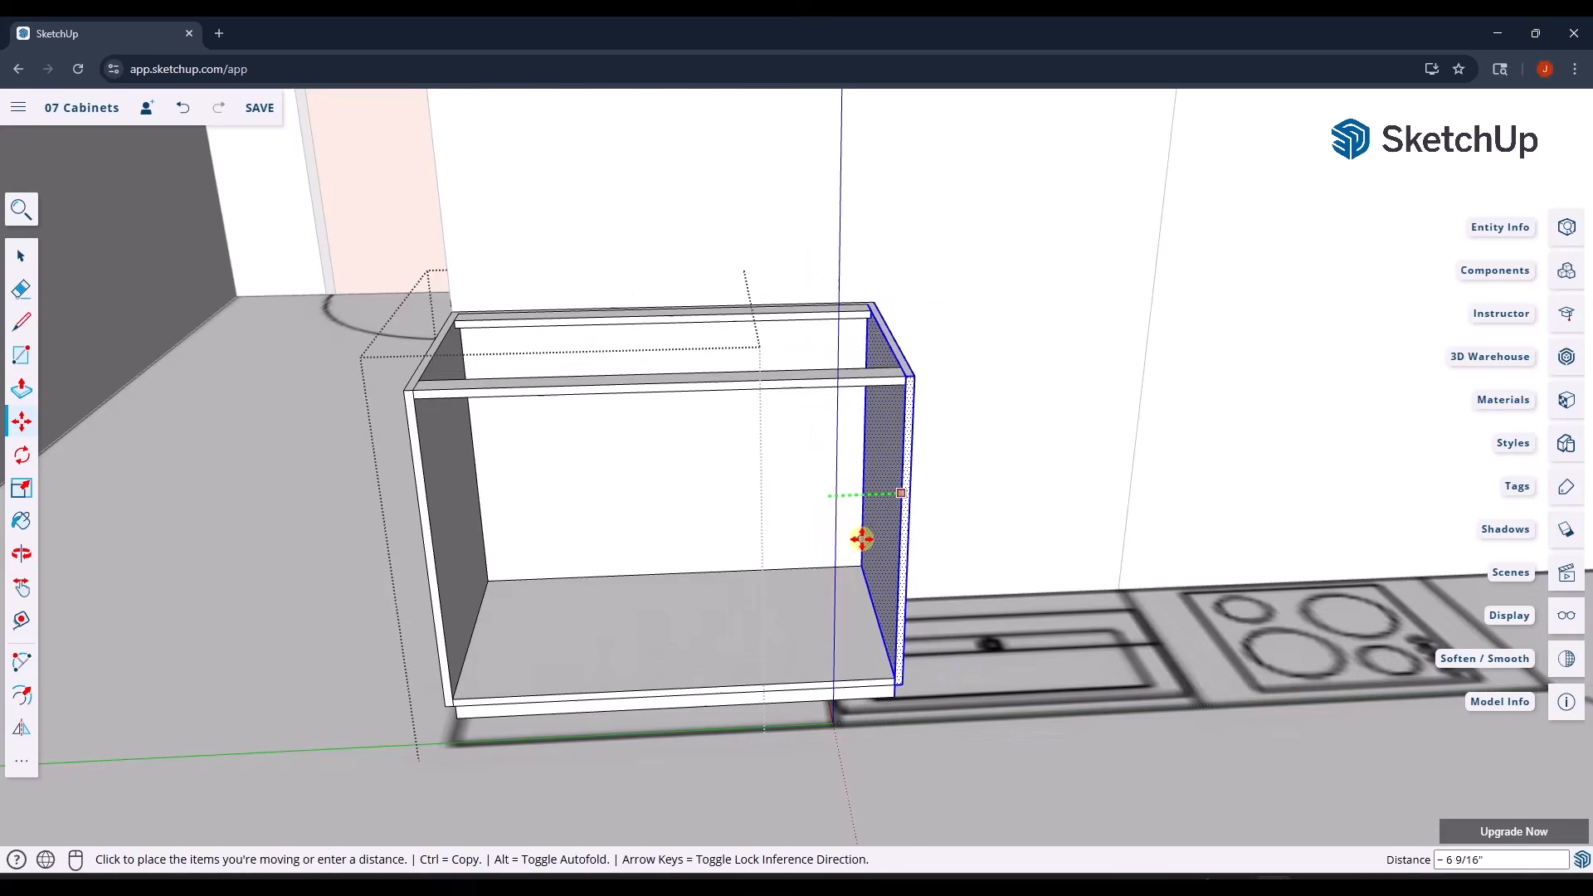
pyautogui.click(855, 540)
pyautogui.press('space')
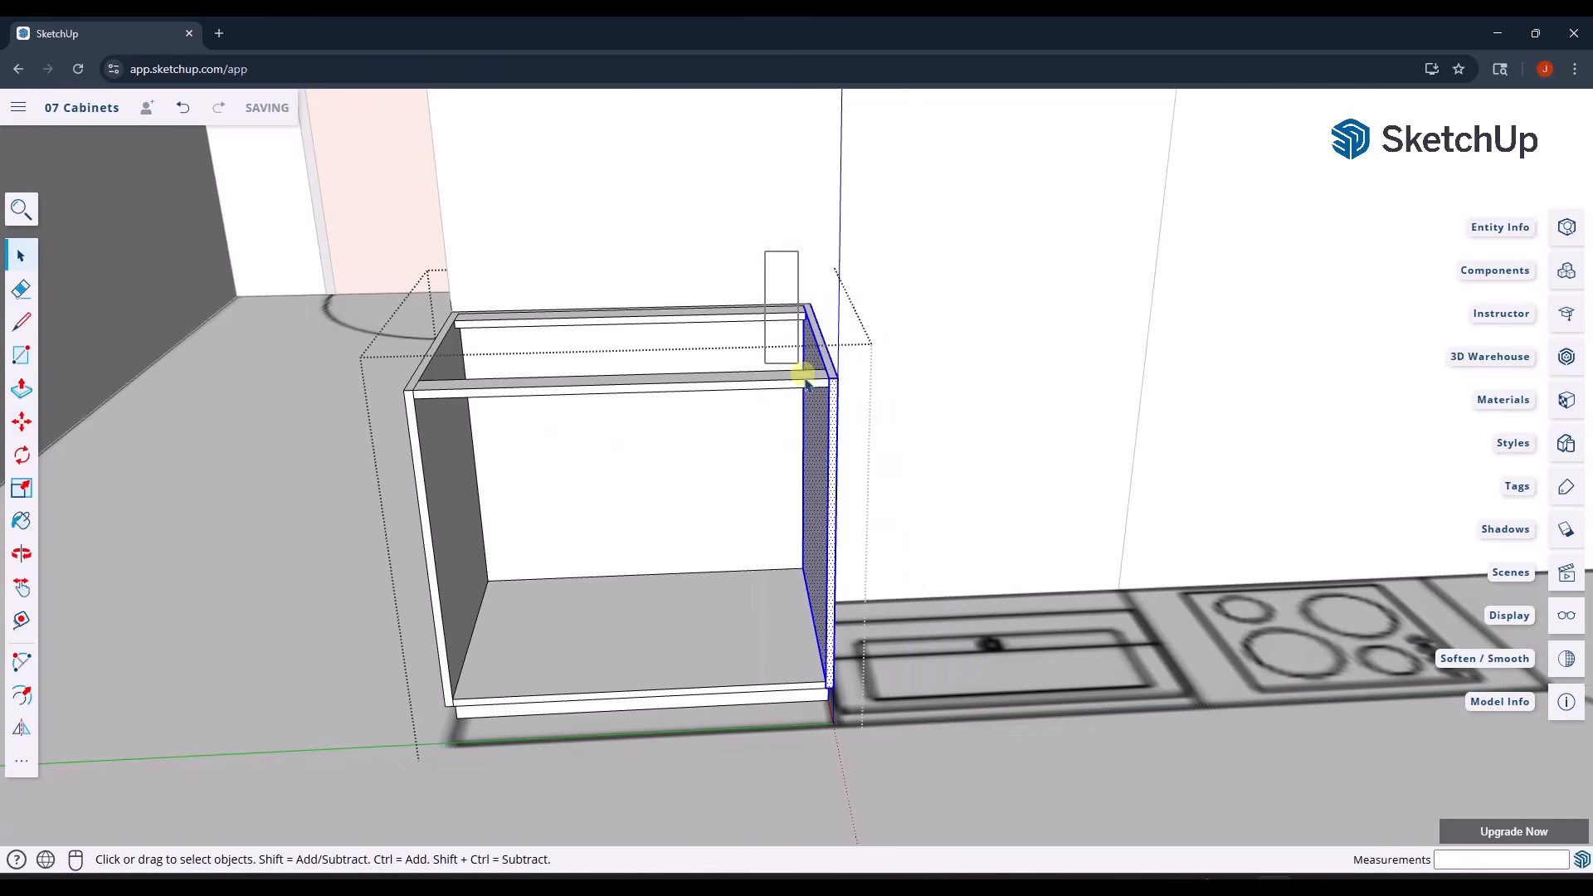
# - Try sliding the selected side panel inward to narrow the cabinet, cancel the move and leave the group
pyautogui.moveTo(900, 747); pyautogui.dragTo(867, 604, button='middle')
pyautogui.press('m')
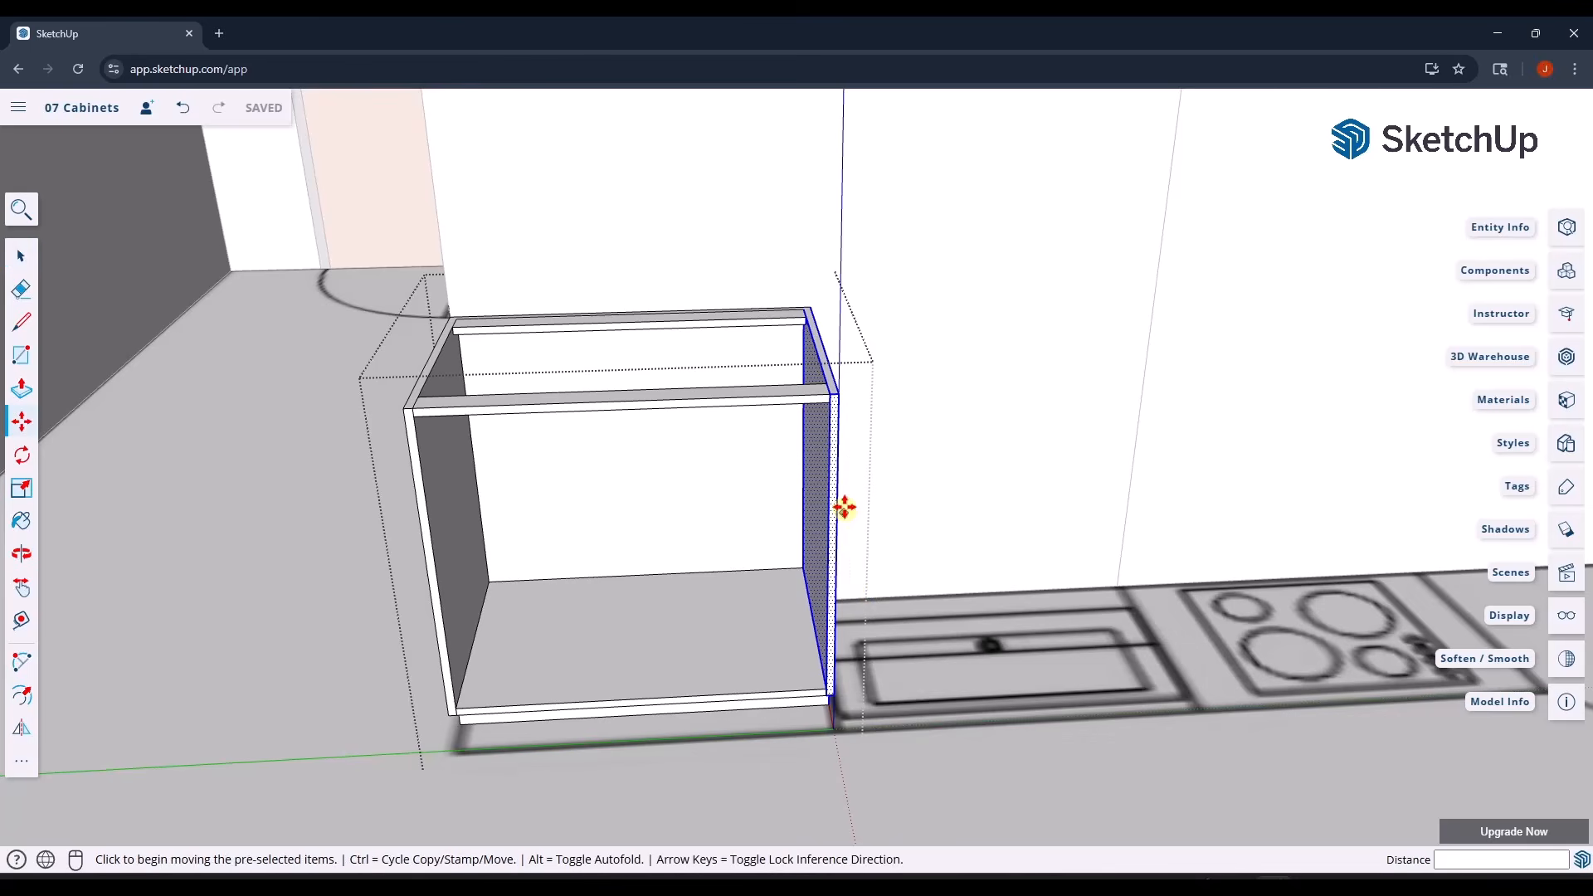
pyautogui.click(843, 397)
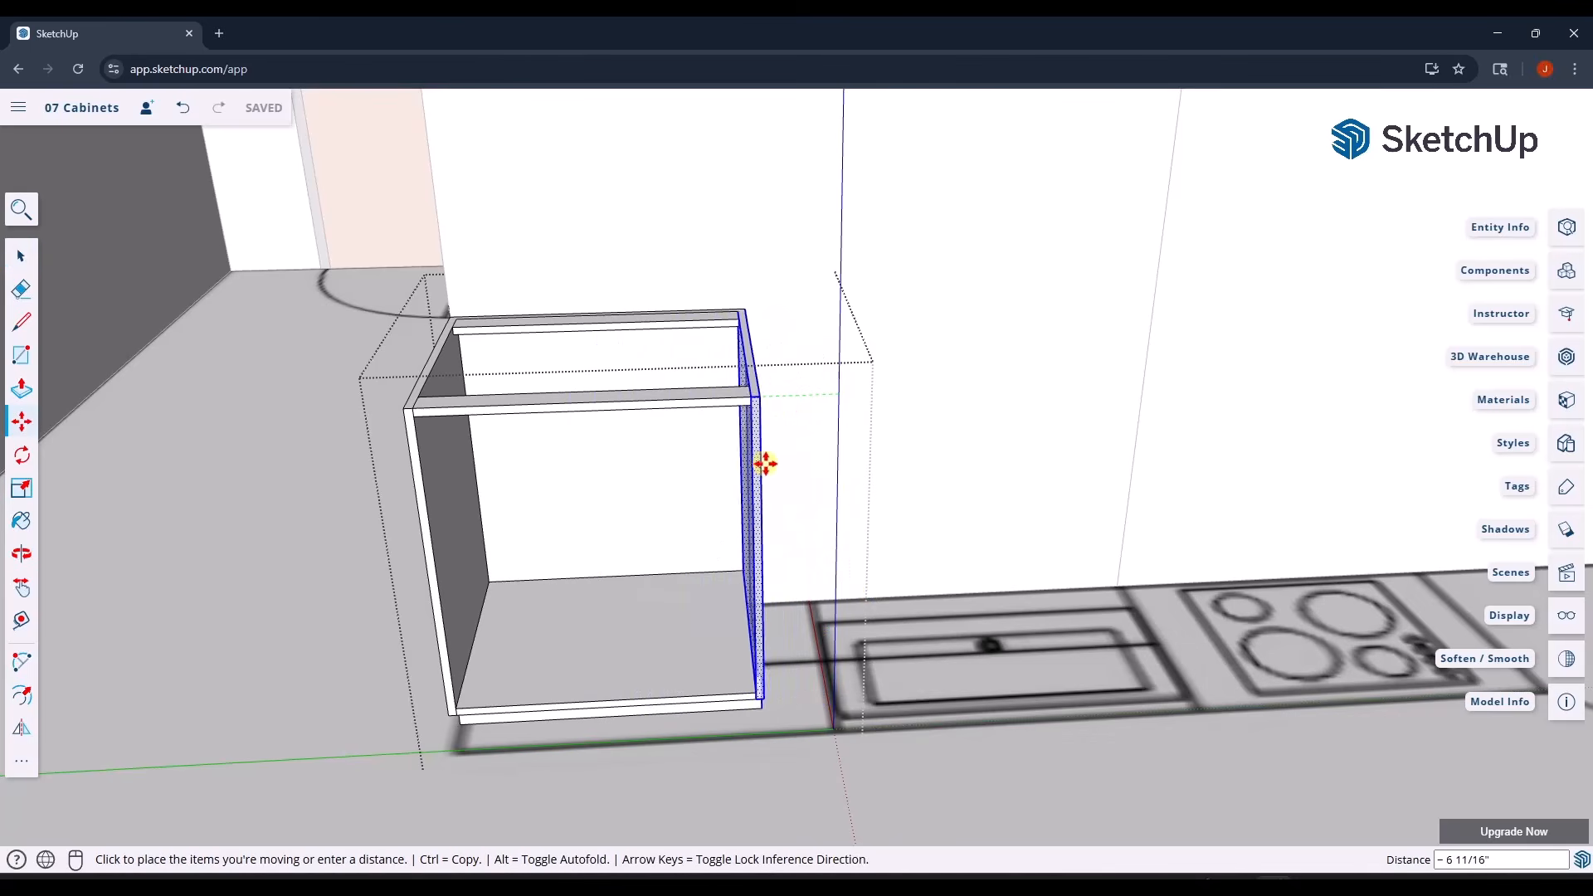
pyautogui.press('space')
pyautogui.scroll(-4, 802, 618)
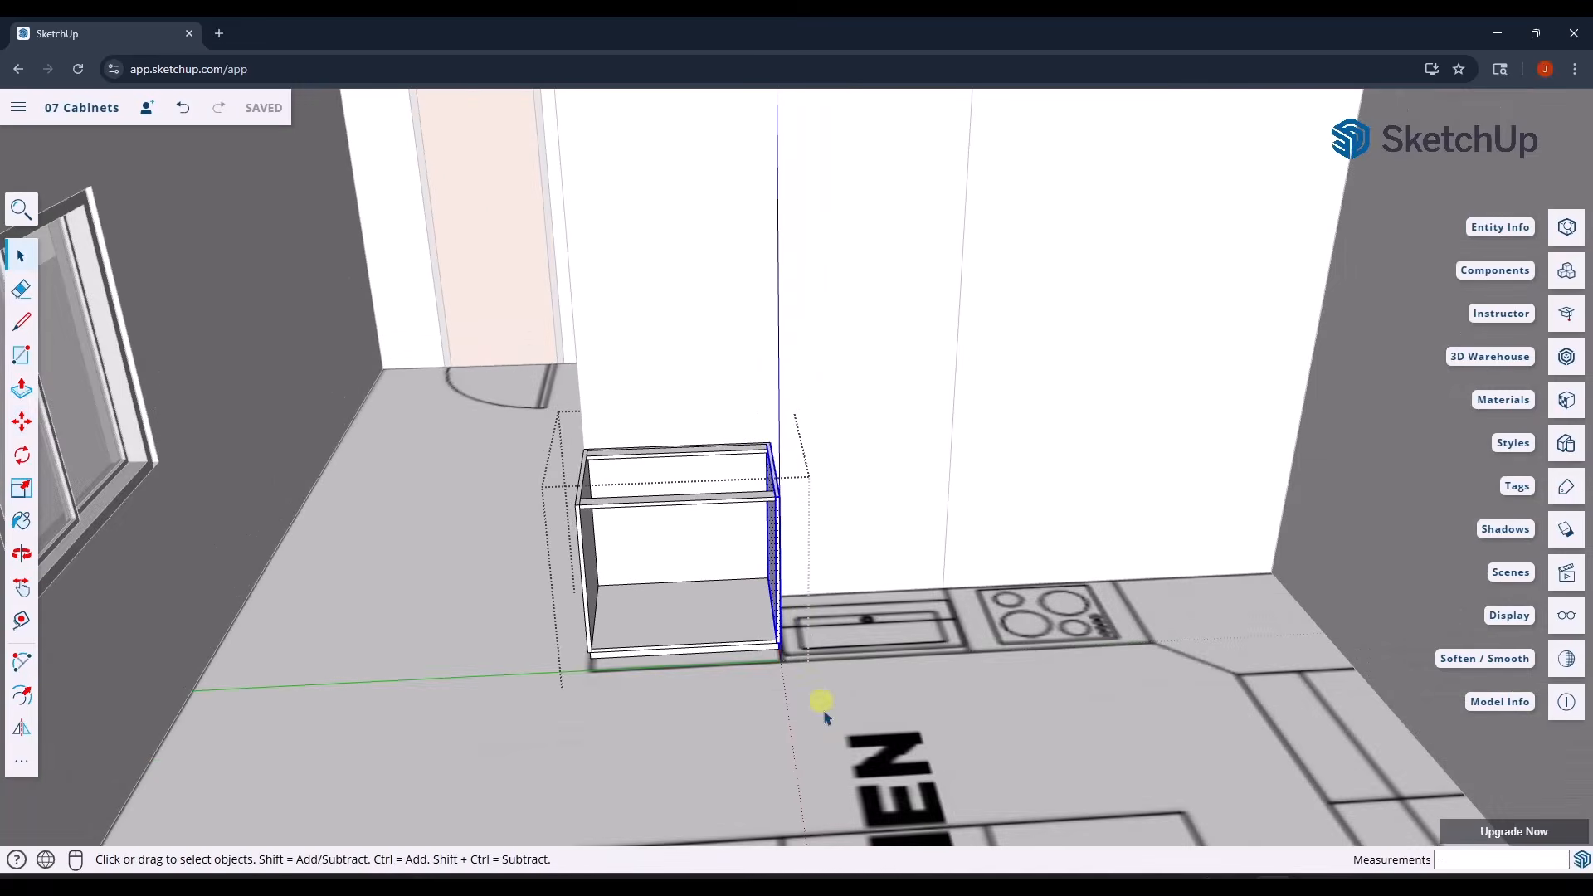
pyautogui.click(823, 712)
# - Copy the cabinet group 3' along the wall from its rear top corner, so it sits against the original over the sink
pyautogui.click(594, 552)
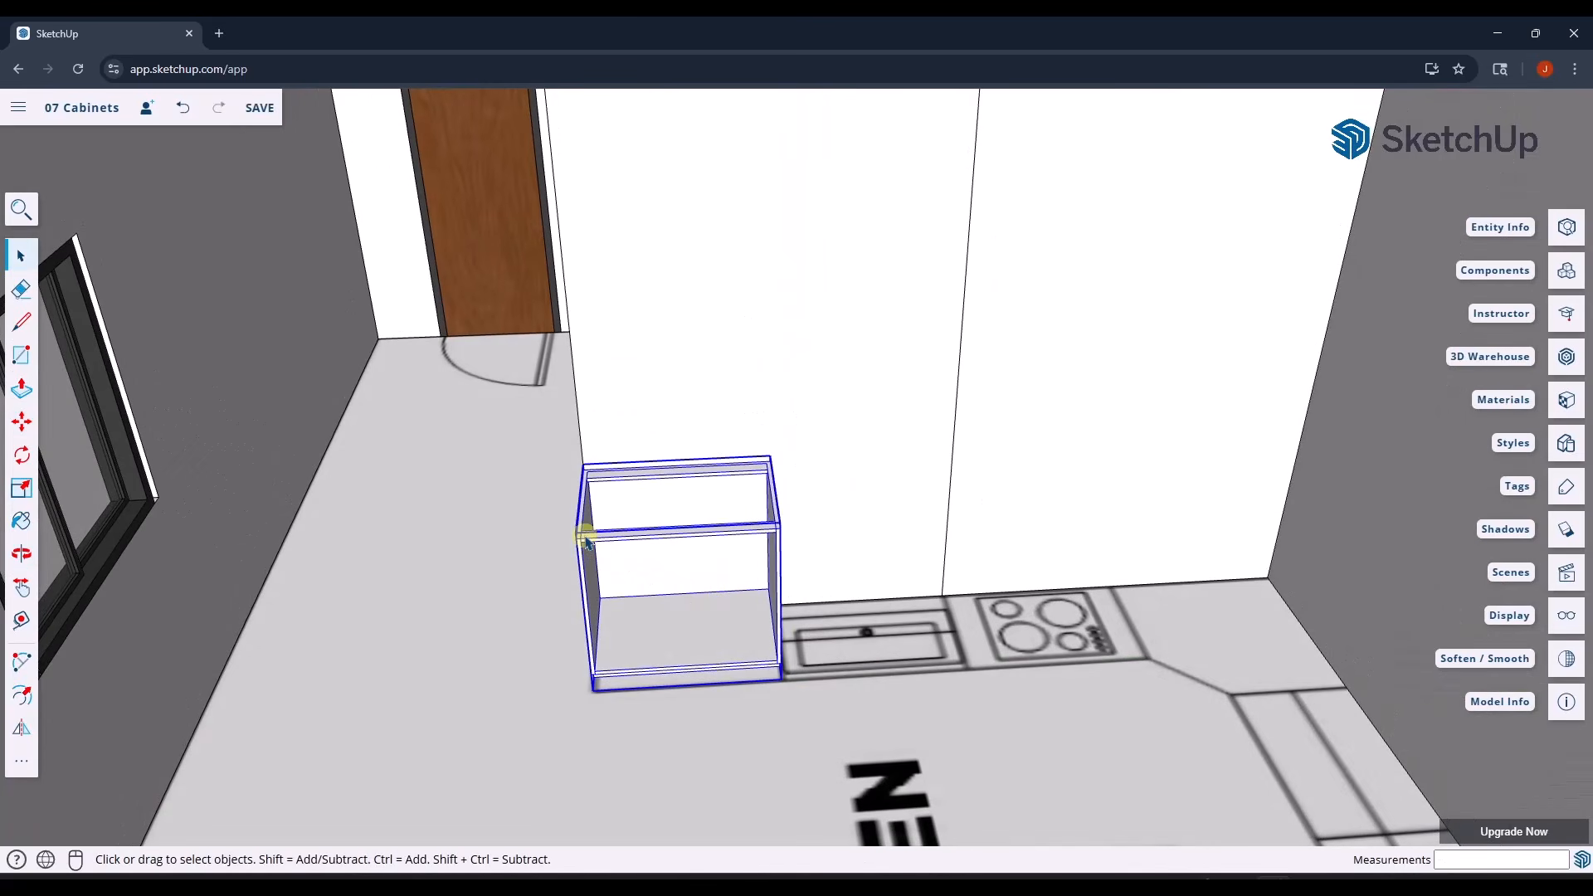
pyautogui.scroll(3, 580, 506)
pyautogui.press('m')
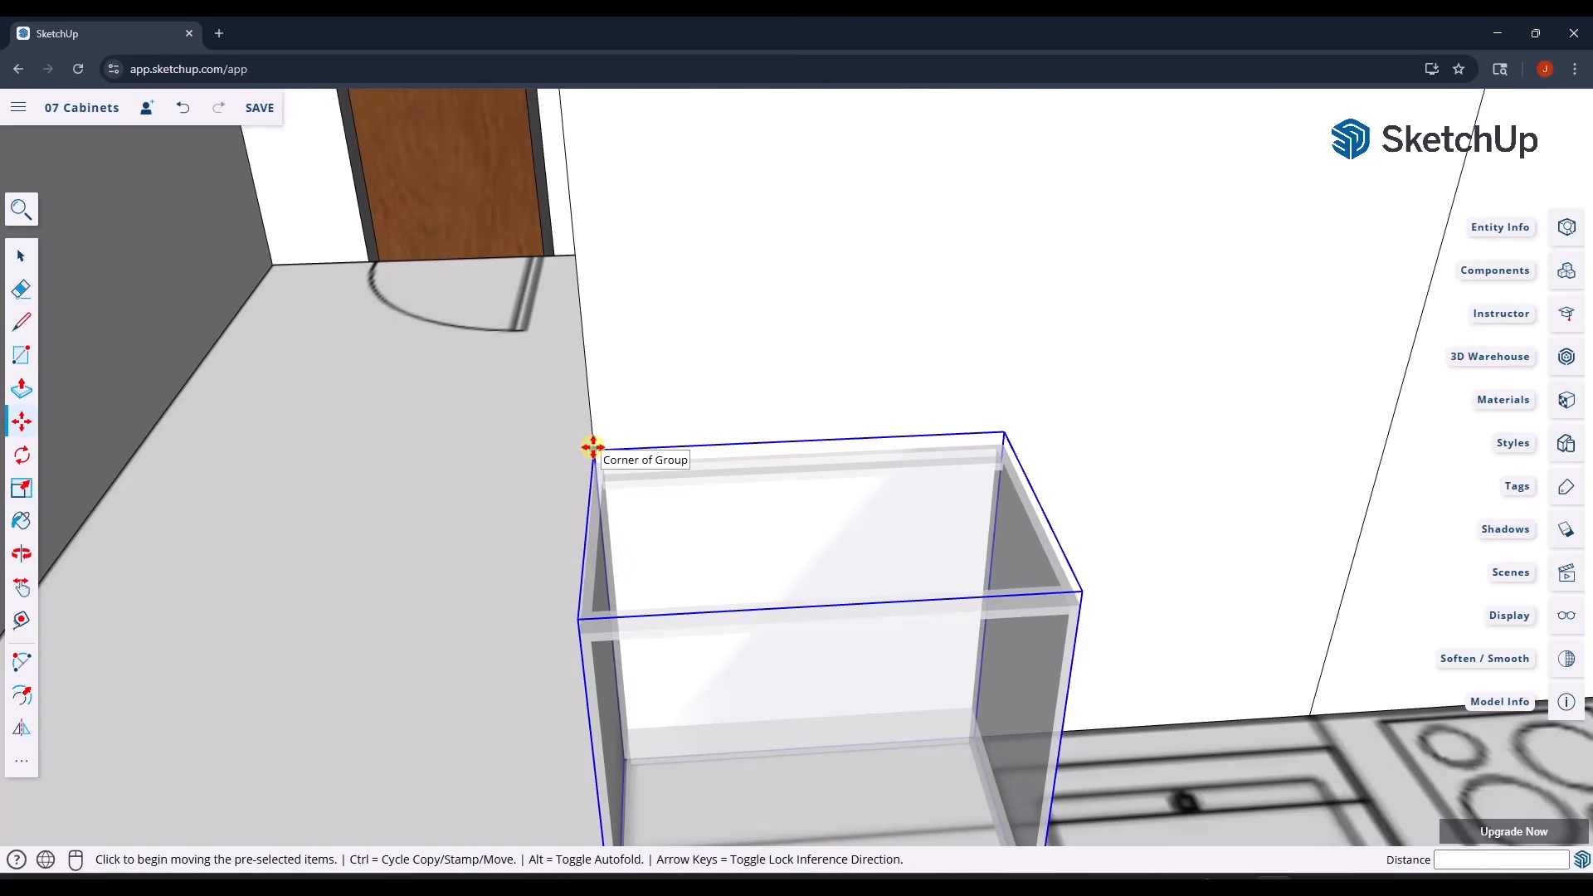
pyautogui.click(590, 451)
pyautogui.press('ctrl')
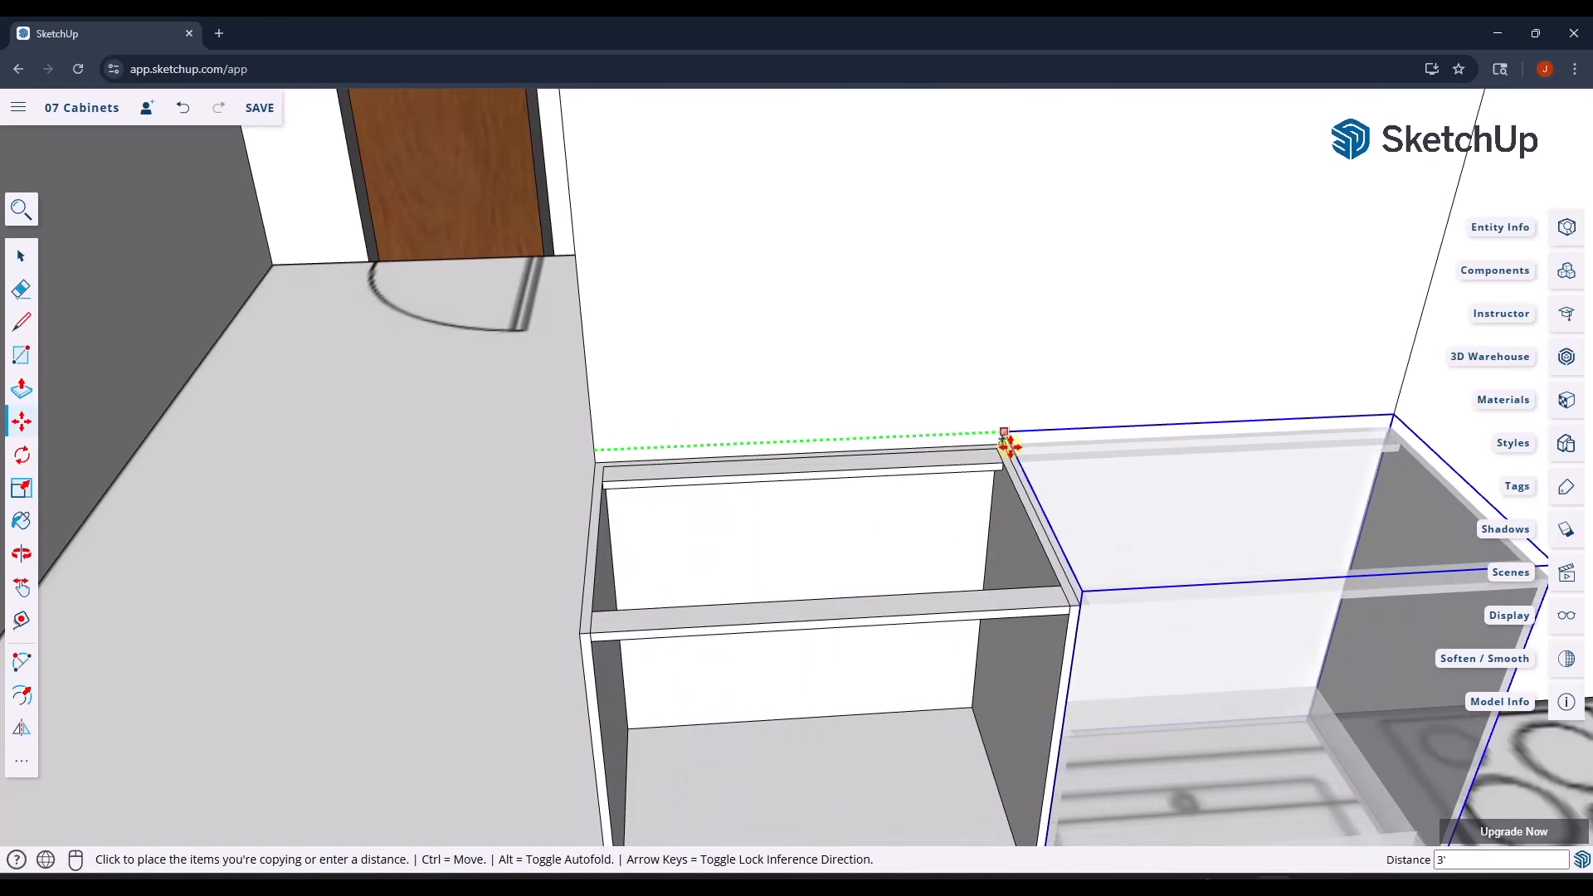
pyautogui.click(1010, 447)
pyautogui.scroll(-3, 919, 459)
pyautogui.scroll(-2, 930, 508)
pyautogui.keyDown('shift'); pyautogui.moveTo(1264, 598); pyautogui.dragTo(917, 556, button='middle'); pyautogui.keyUp('shift')
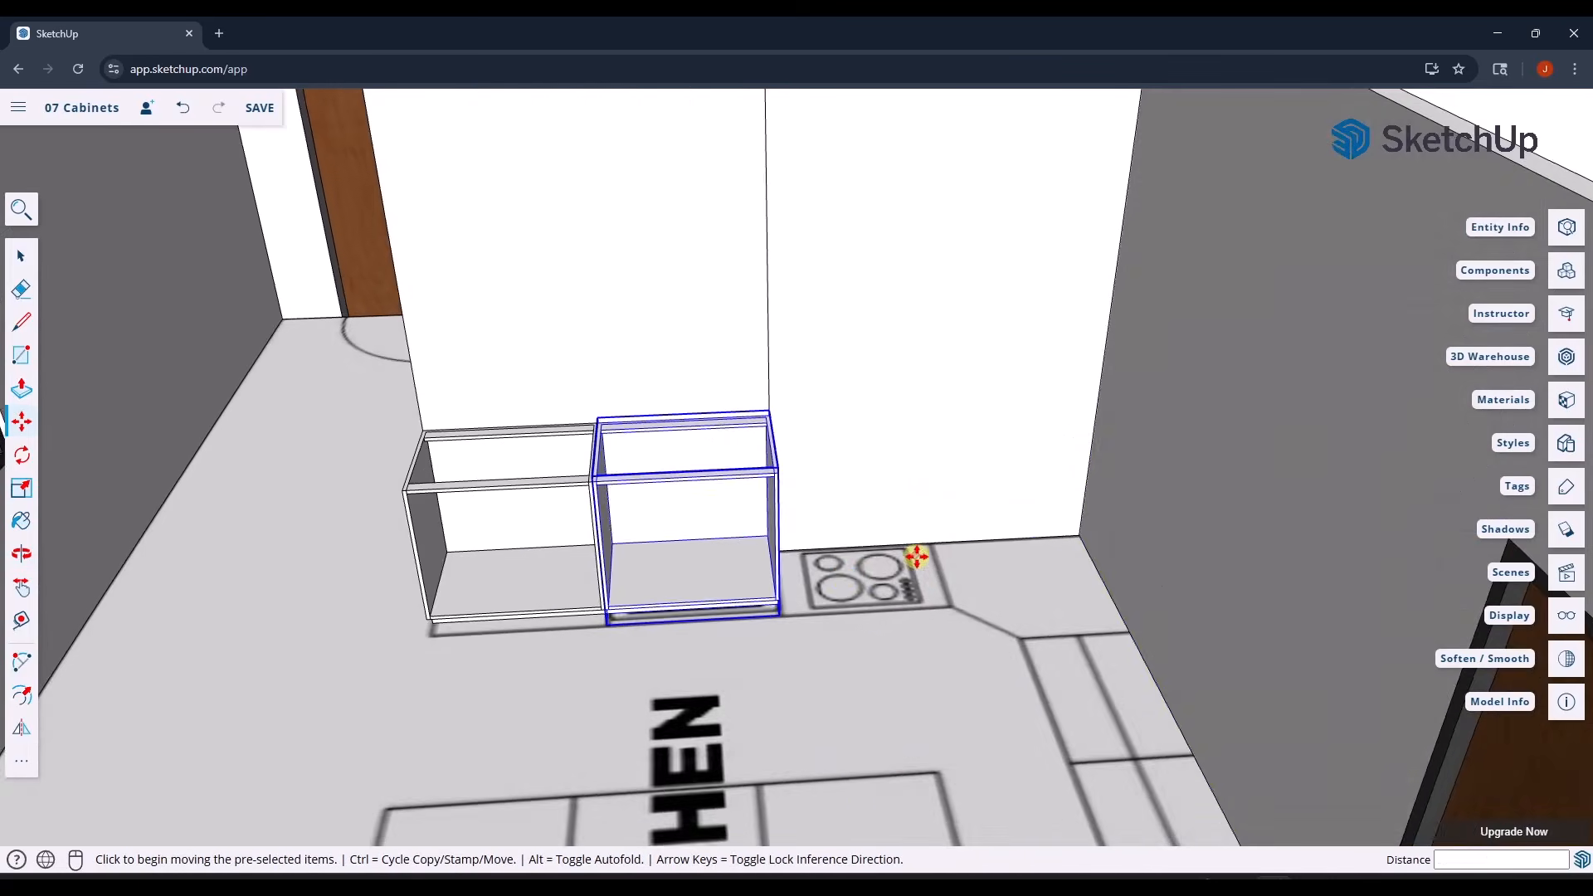
pyautogui.moveTo(820, 571); pyautogui.dragTo(847, 581, button='middle')
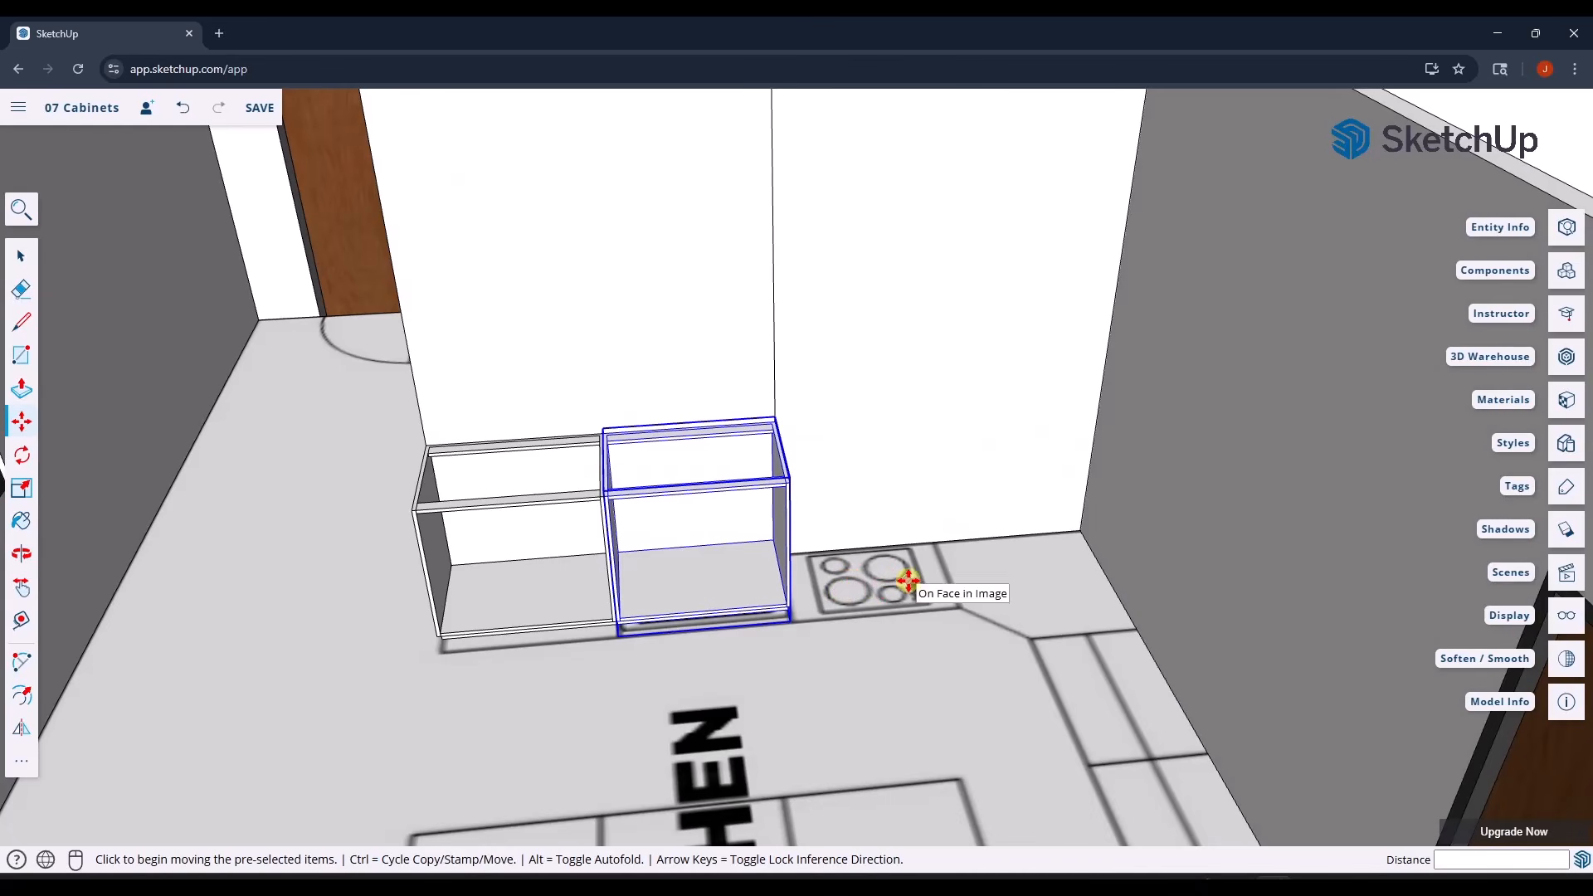
pyautogui.moveTo(857, 566); pyautogui.dragTo(948, 600, button='middle')
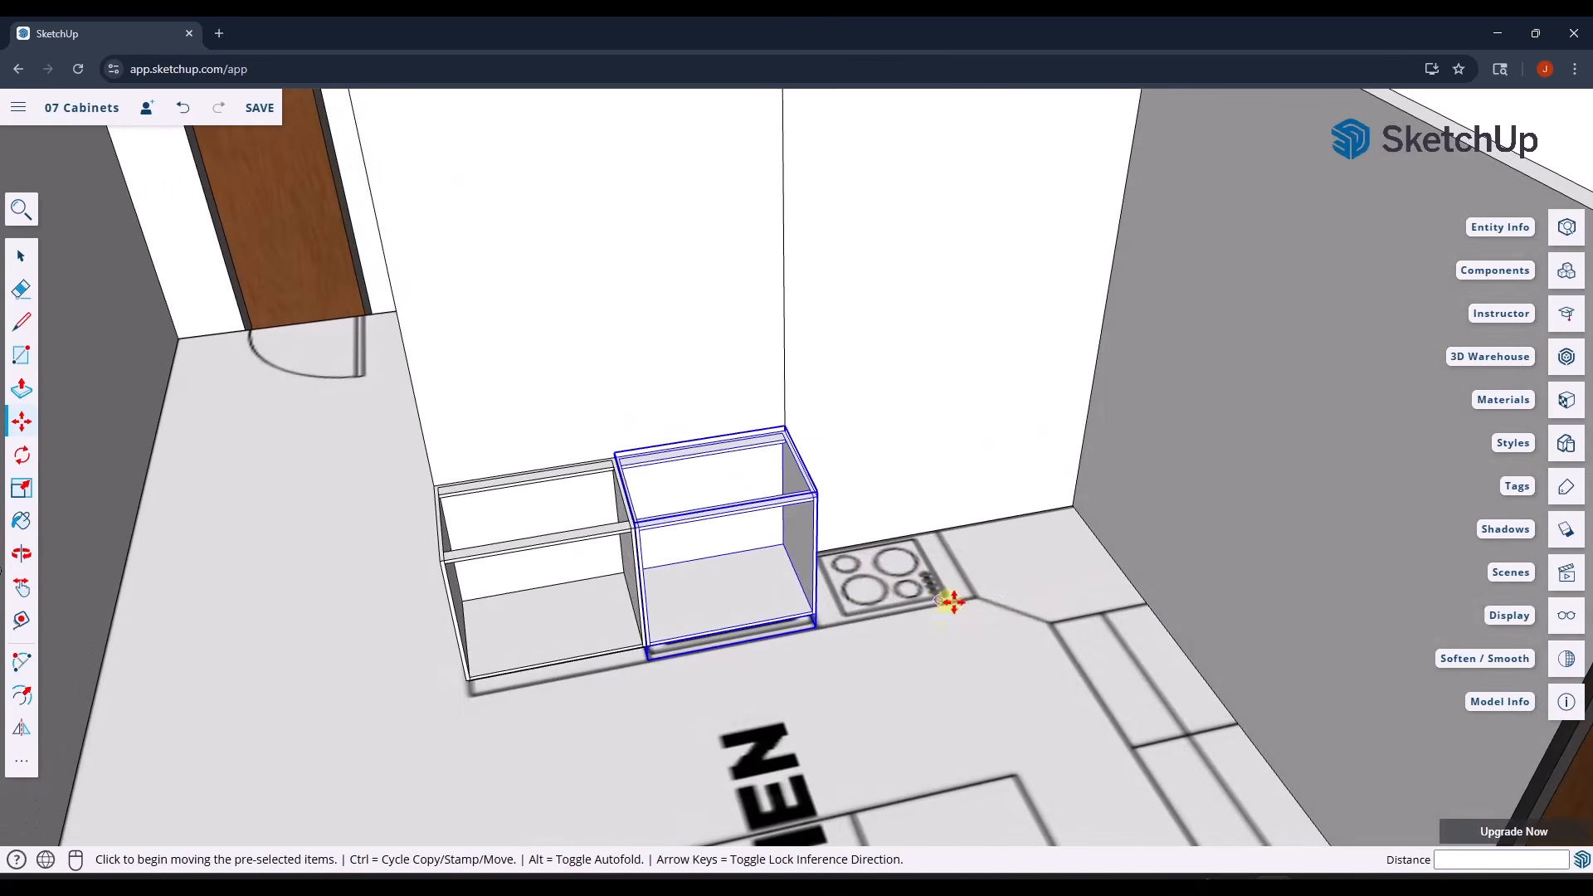
pyautogui.press('space')
pyautogui.scroll(3, 1183, 545)
pyautogui.moveTo(1158, 576); pyautogui.dragTo(1010, 562, button='middle')
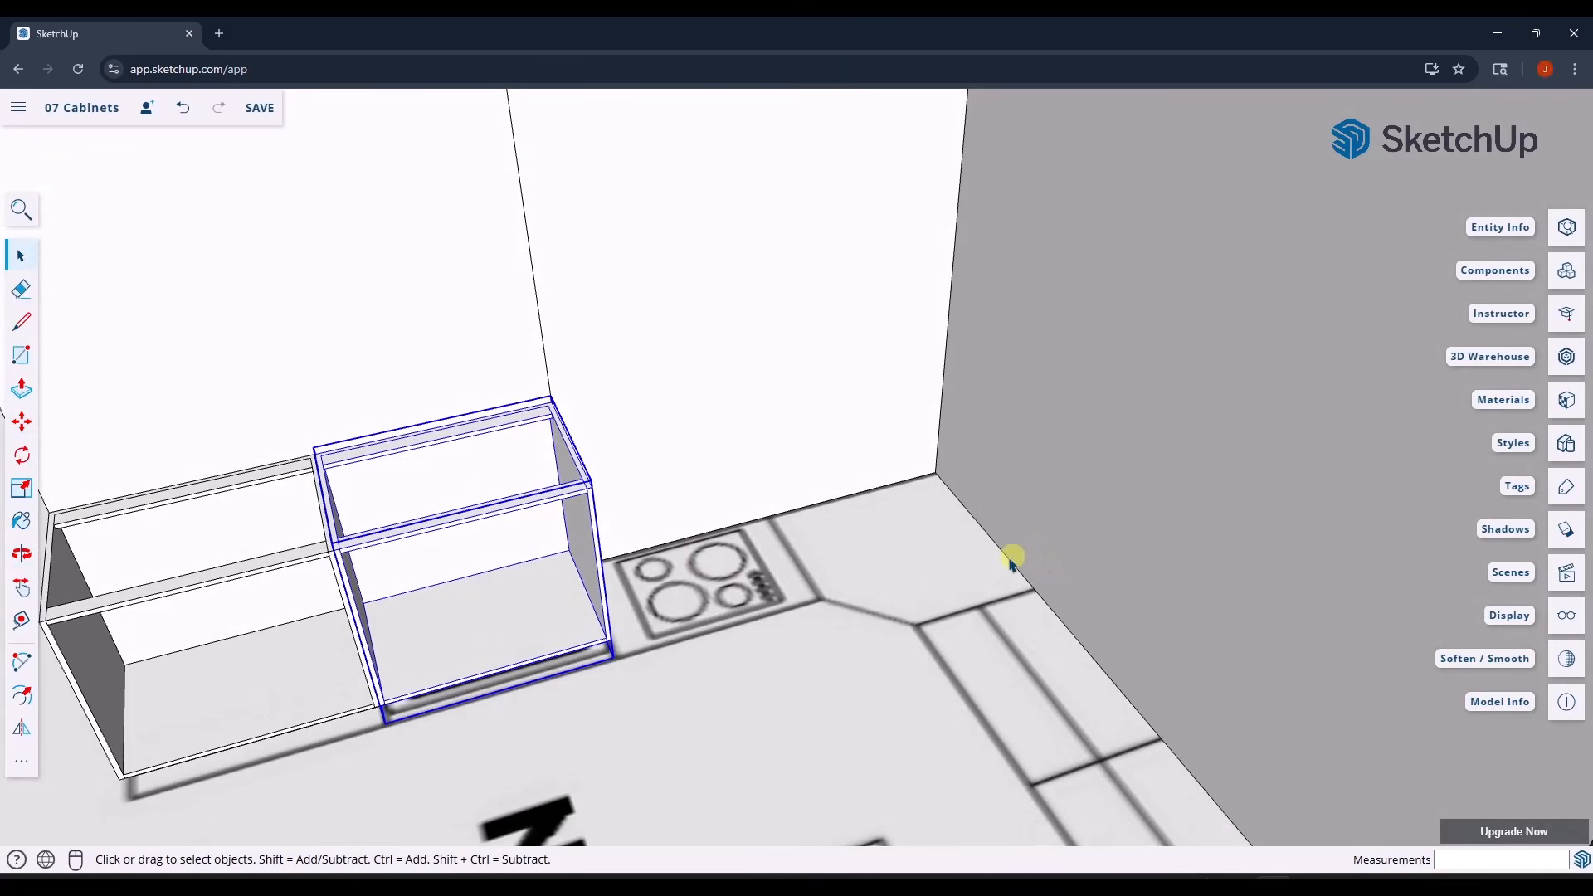
pyautogui.hotkey('ctrl', 'z')
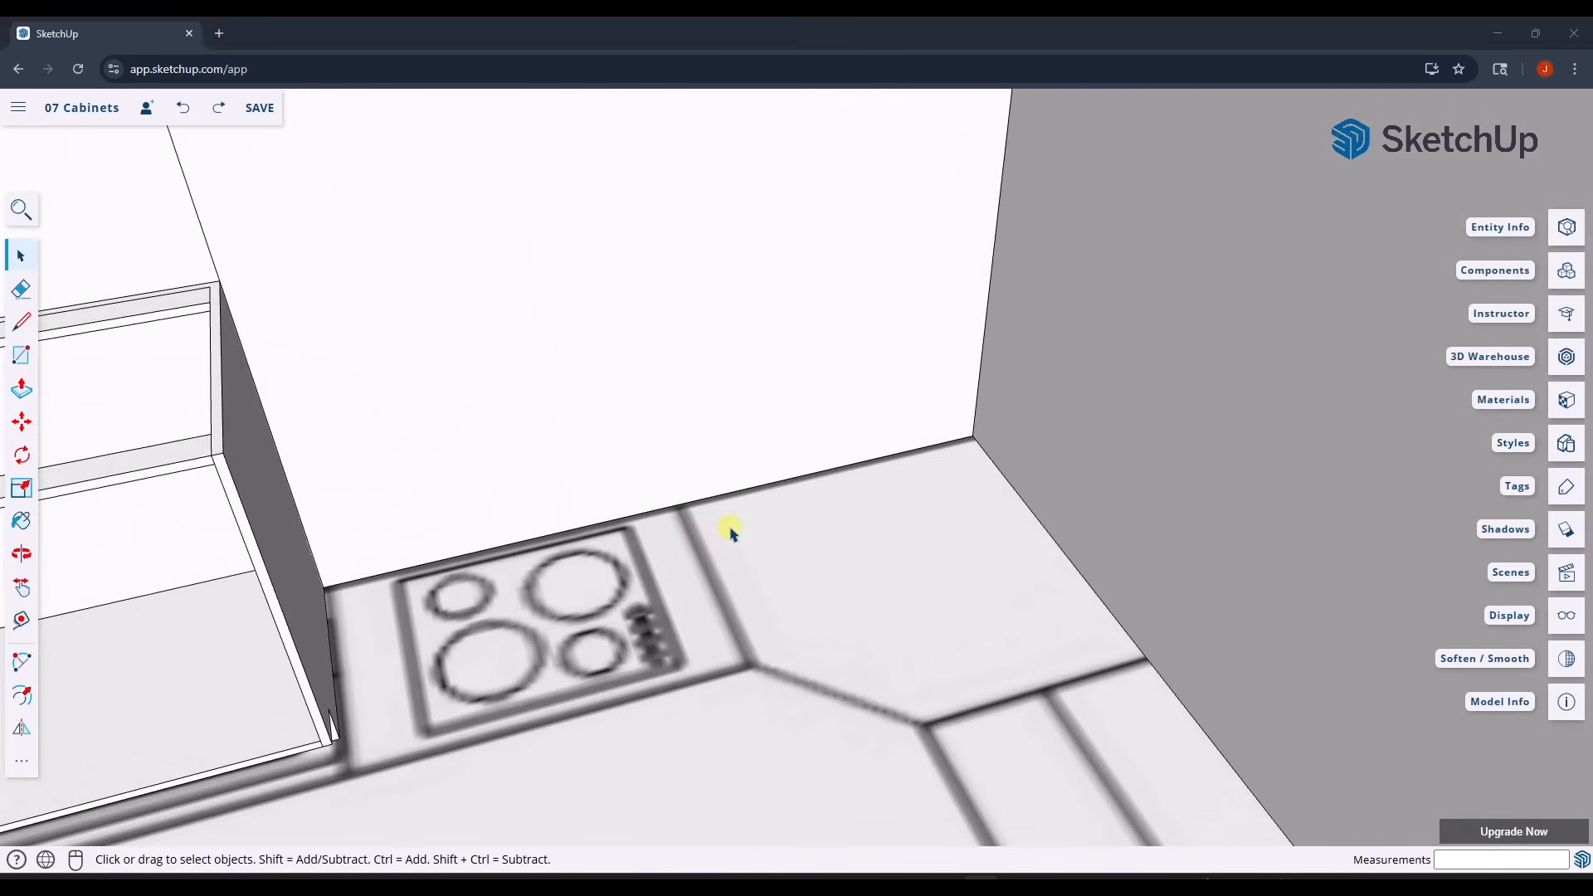
pyautogui.press('l')
pyautogui.click(685, 500)
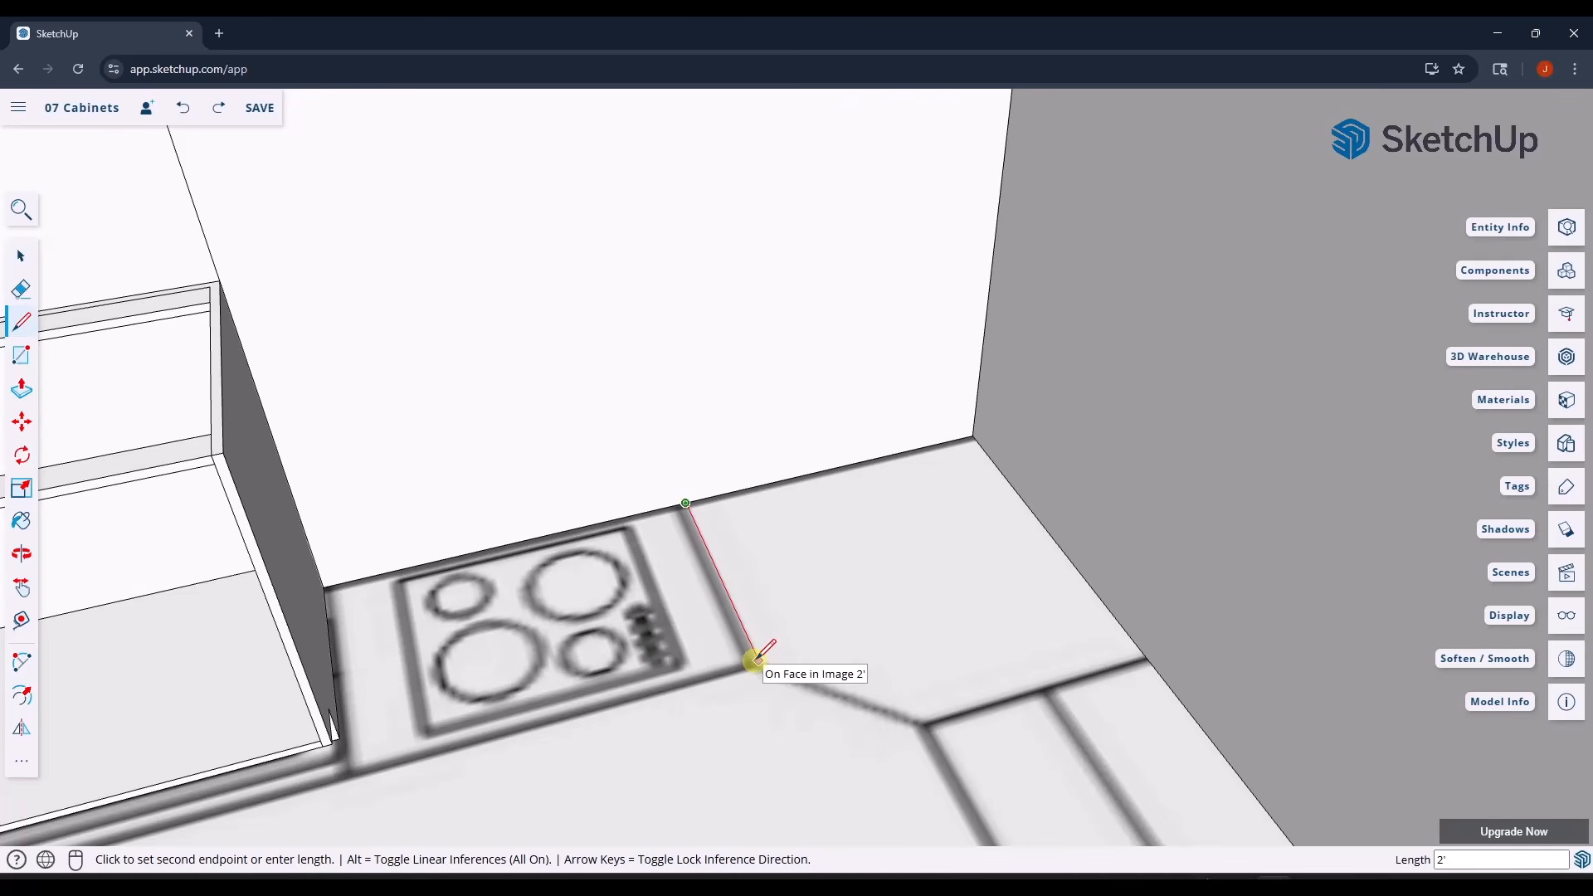
pyautogui.press('Right')
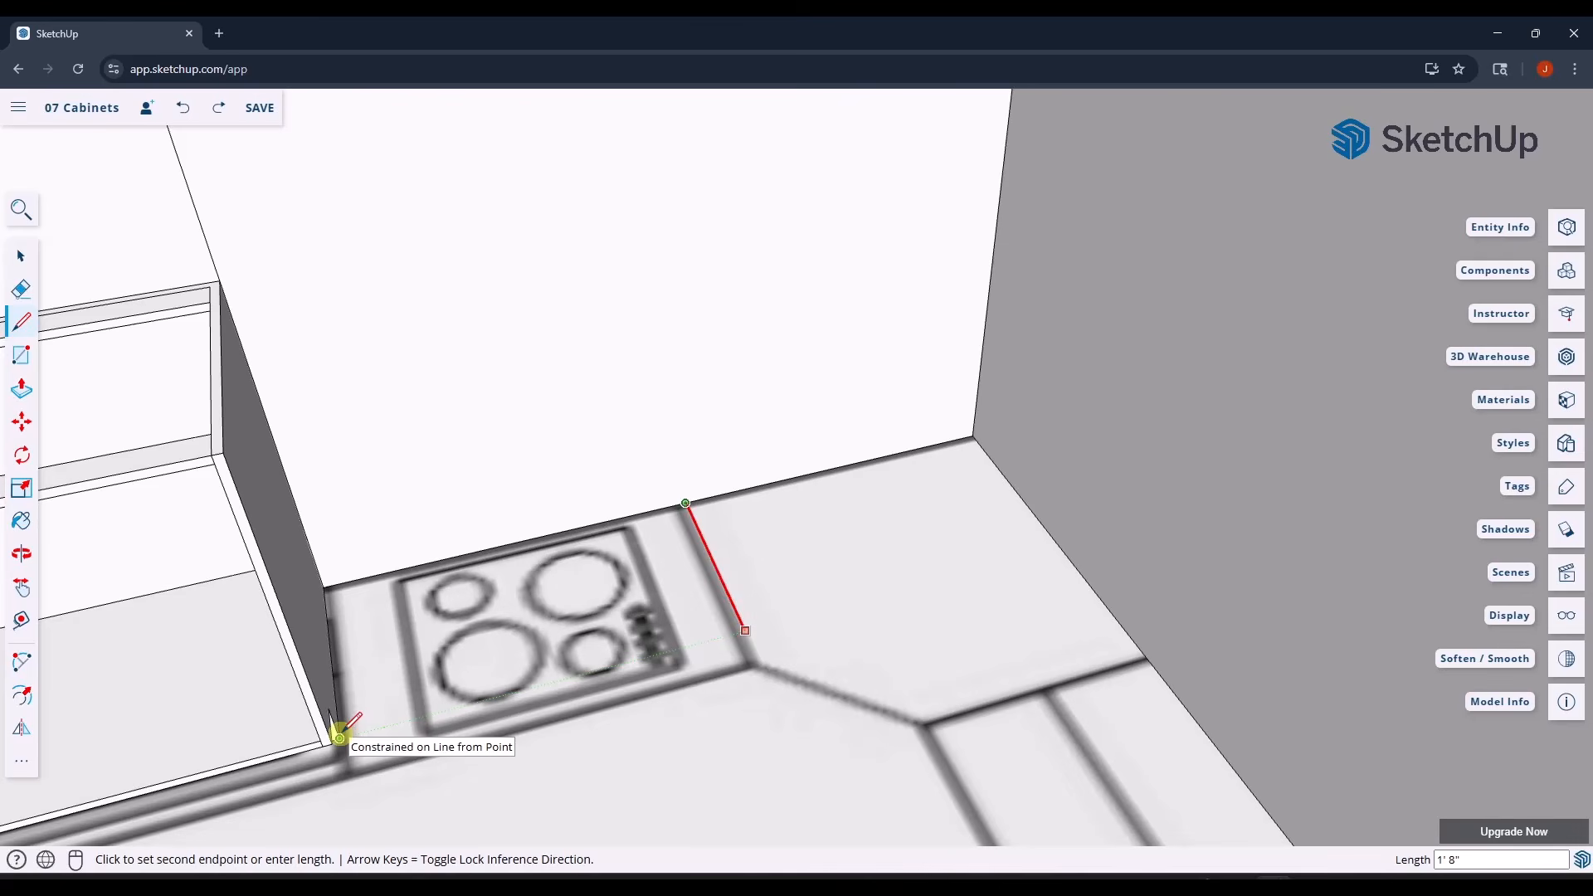
pyautogui.press('space')
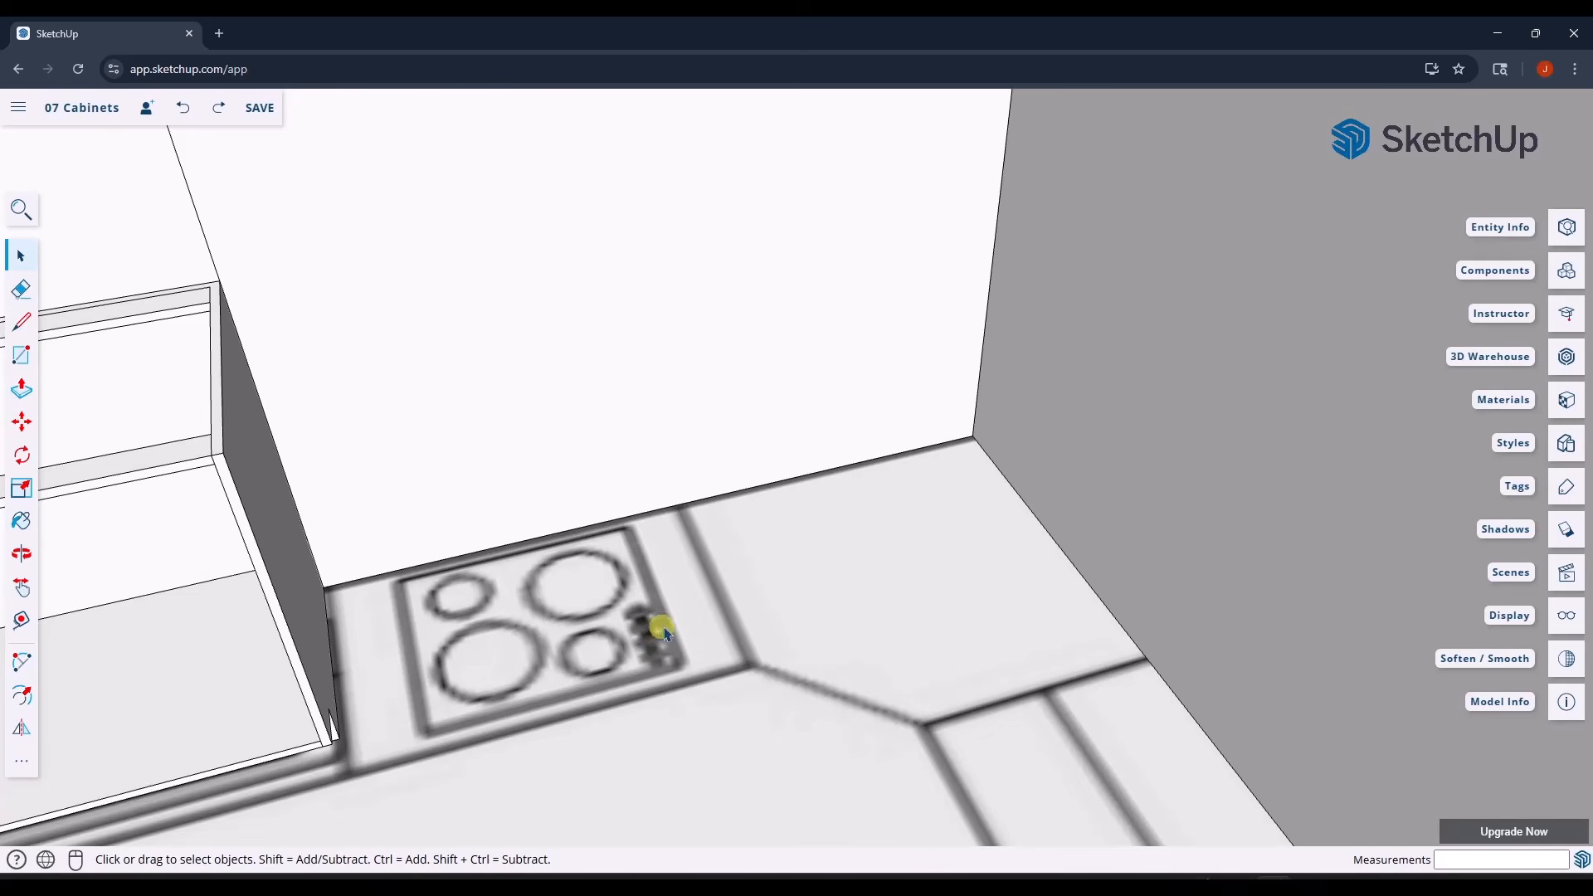
# - Draw a floor line from the wall along the corner-side edge of the cooktop section, ending in line with the sink cabinet's front corner
pyautogui.press('l')
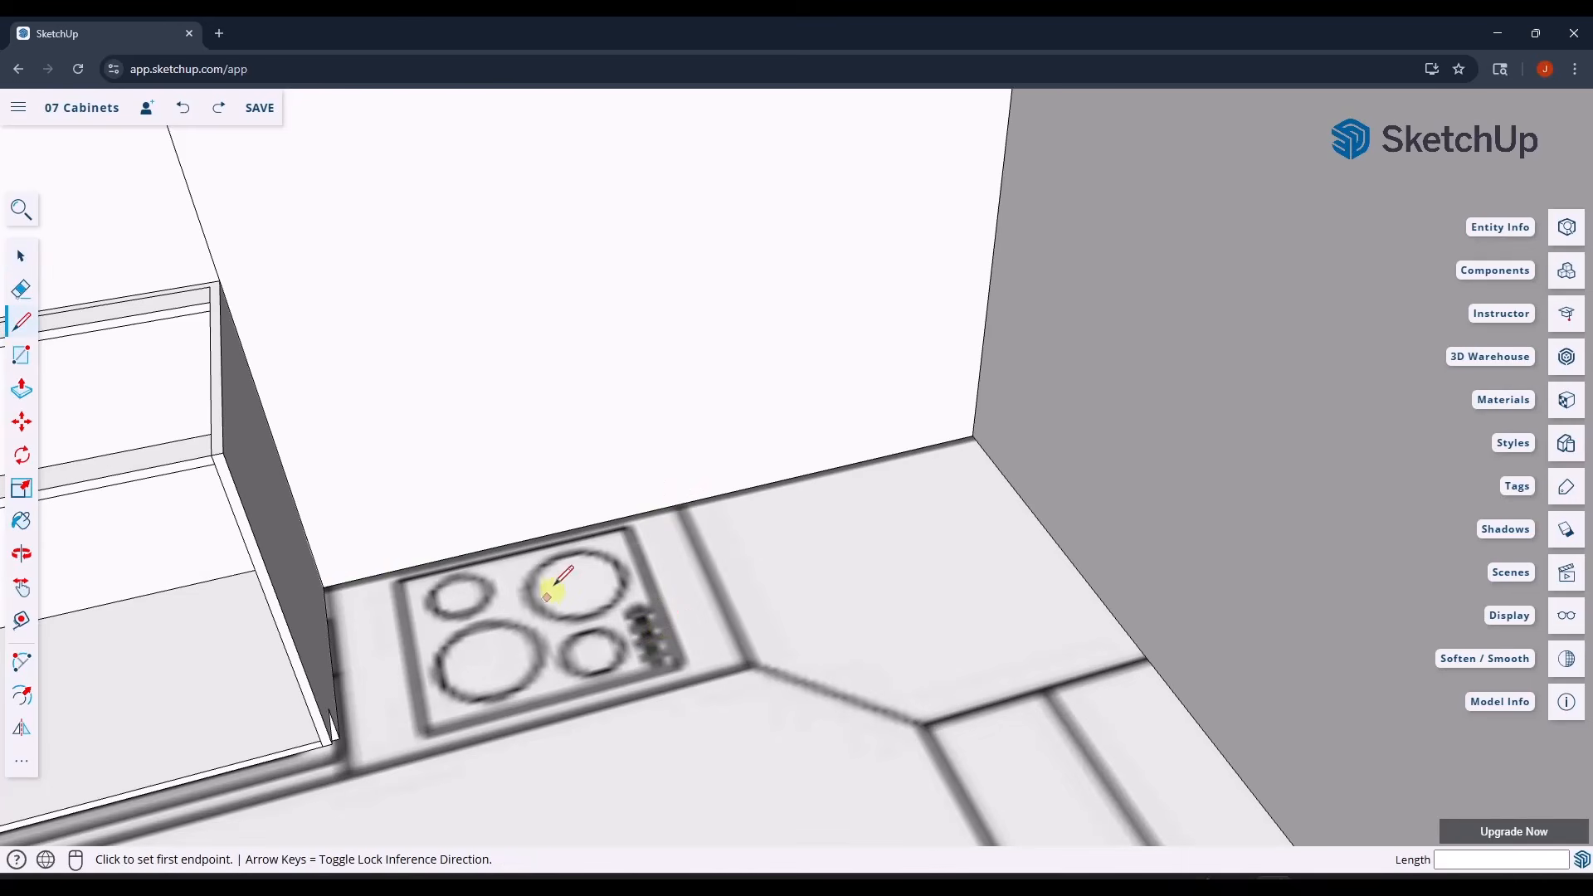
pyautogui.moveTo(553, 585); pyautogui.dragTo(370, 544, button='middle')
pyautogui.scroll(3, 362, 473)
pyautogui.scroll(4, 367, 483)
pyautogui.moveTo(460, 563); pyautogui.dragTo(417, 533, button='middle')
pyautogui.scroll(-7, 451, 551)
pyautogui.moveTo(654, 576); pyautogui.dragTo(767, 591, button='middle')
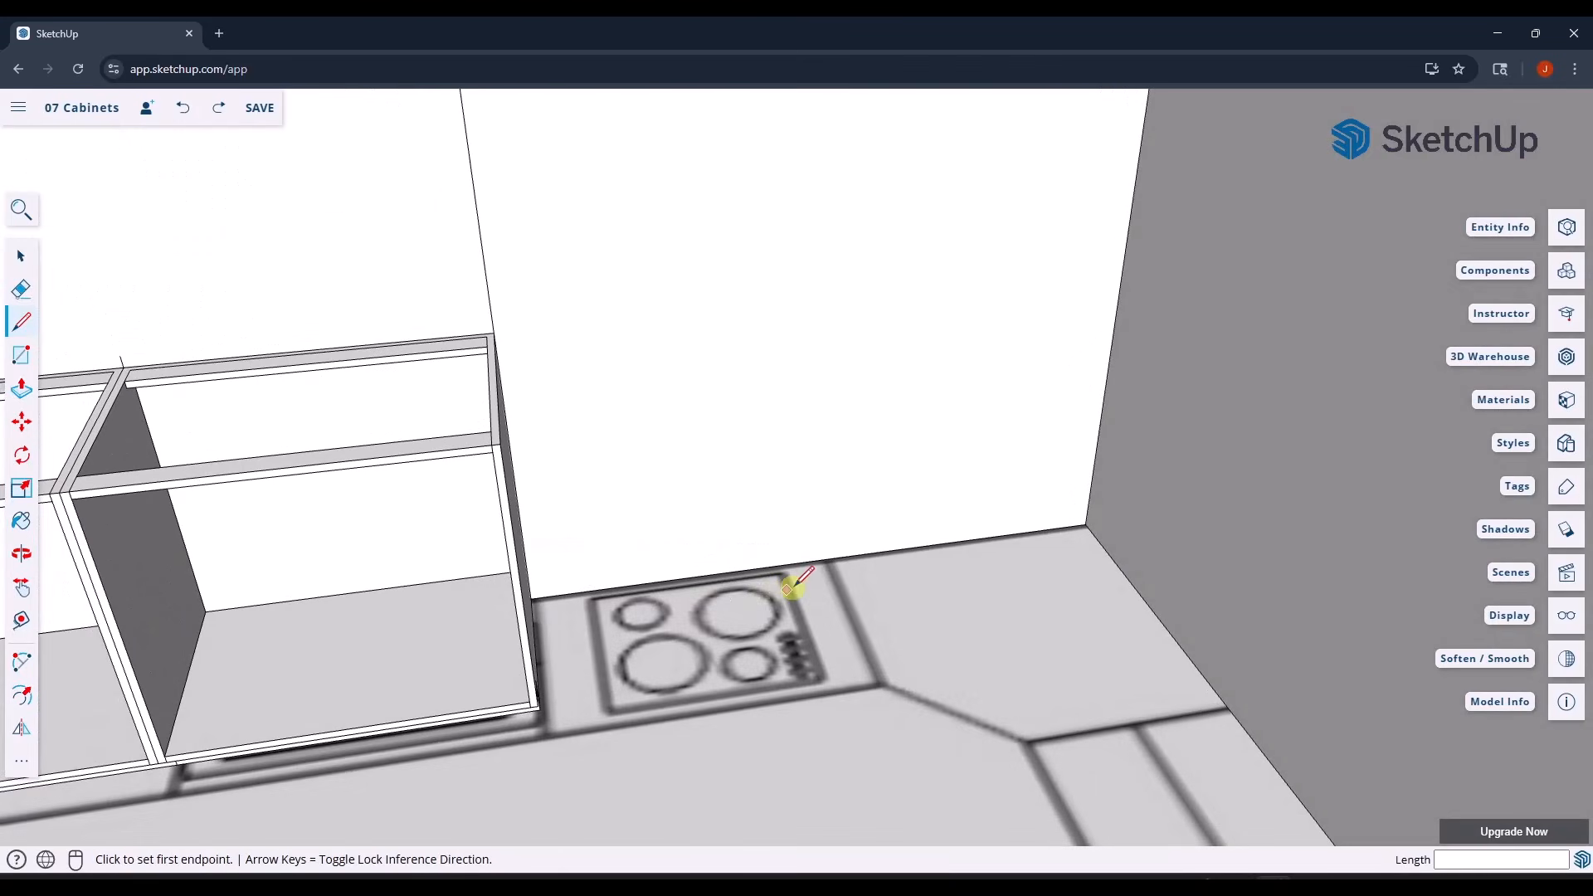
pyautogui.click(833, 558)
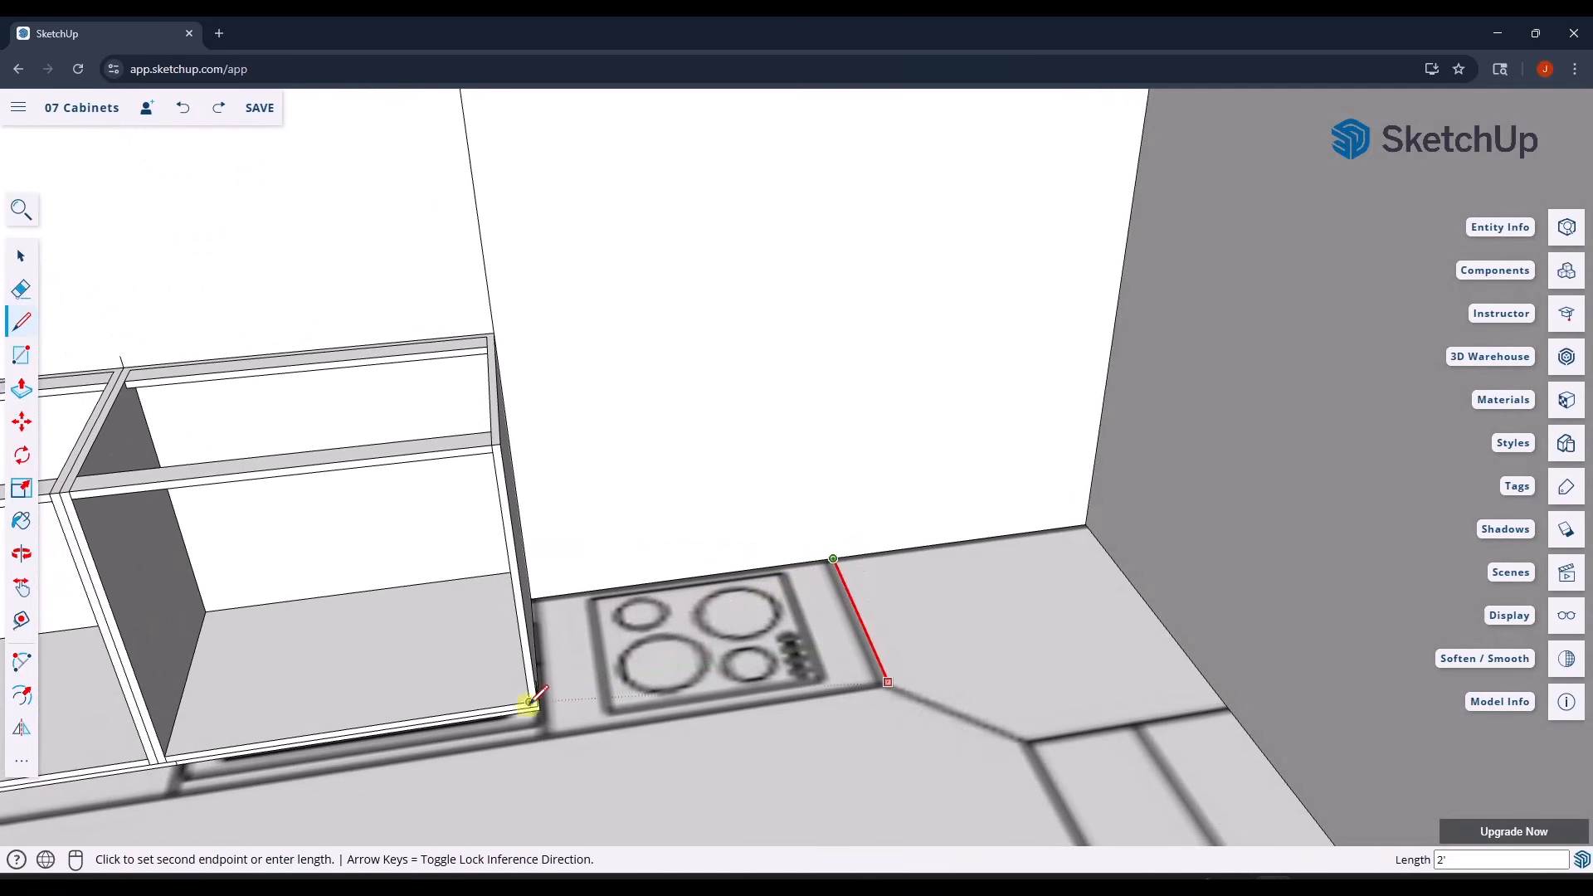
pyautogui.scroll(3, 530, 705)
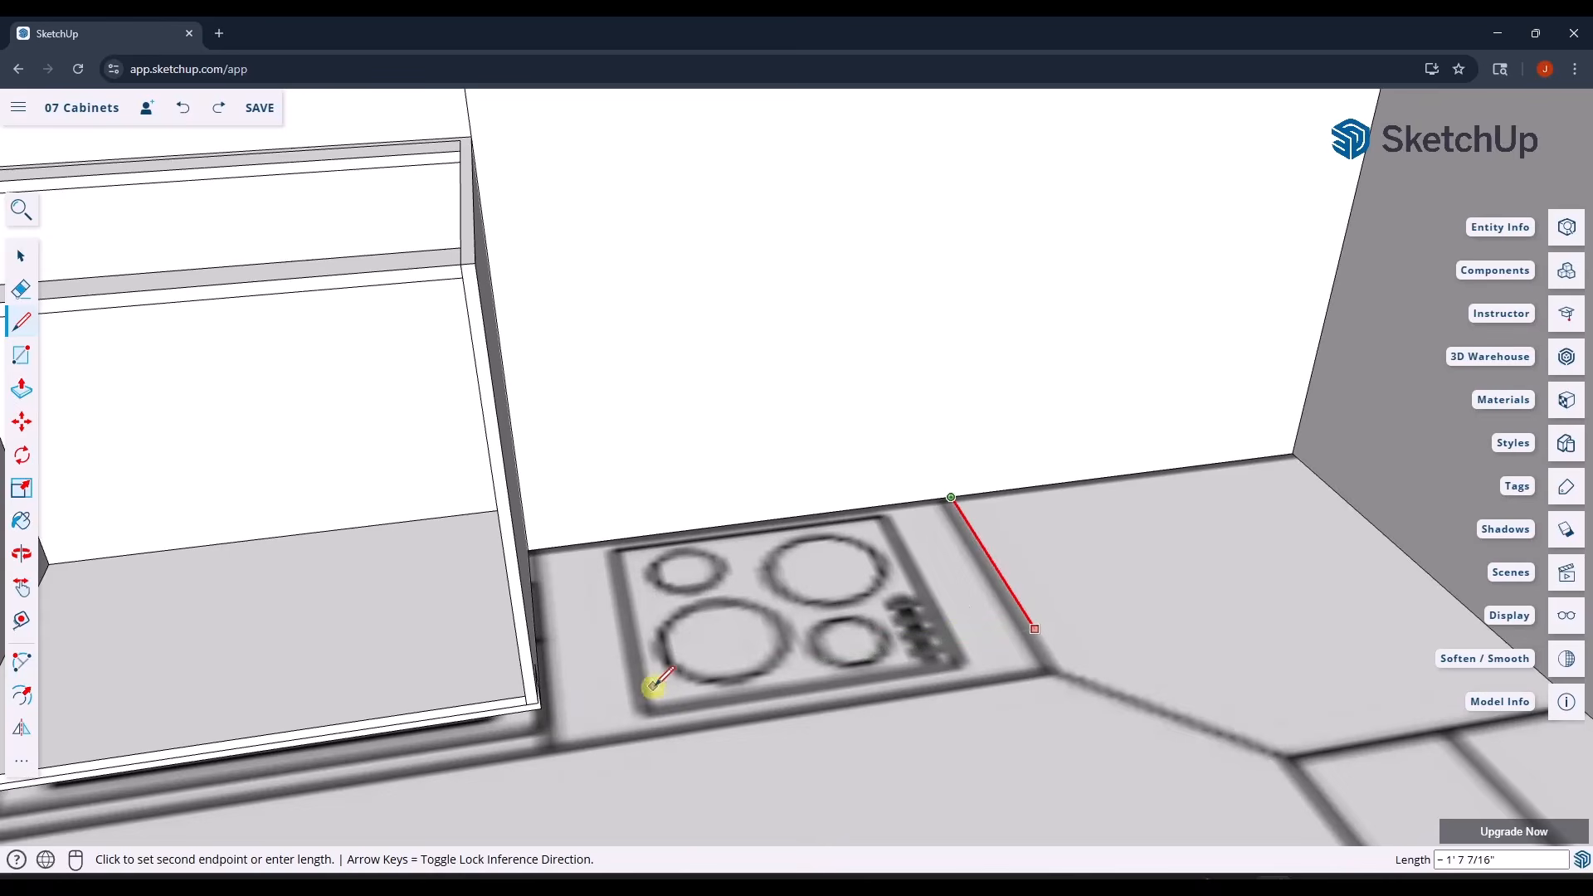
pyautogui.moveTo(655, 685); pyautogui.dragTo(1010, 665, button='middle')
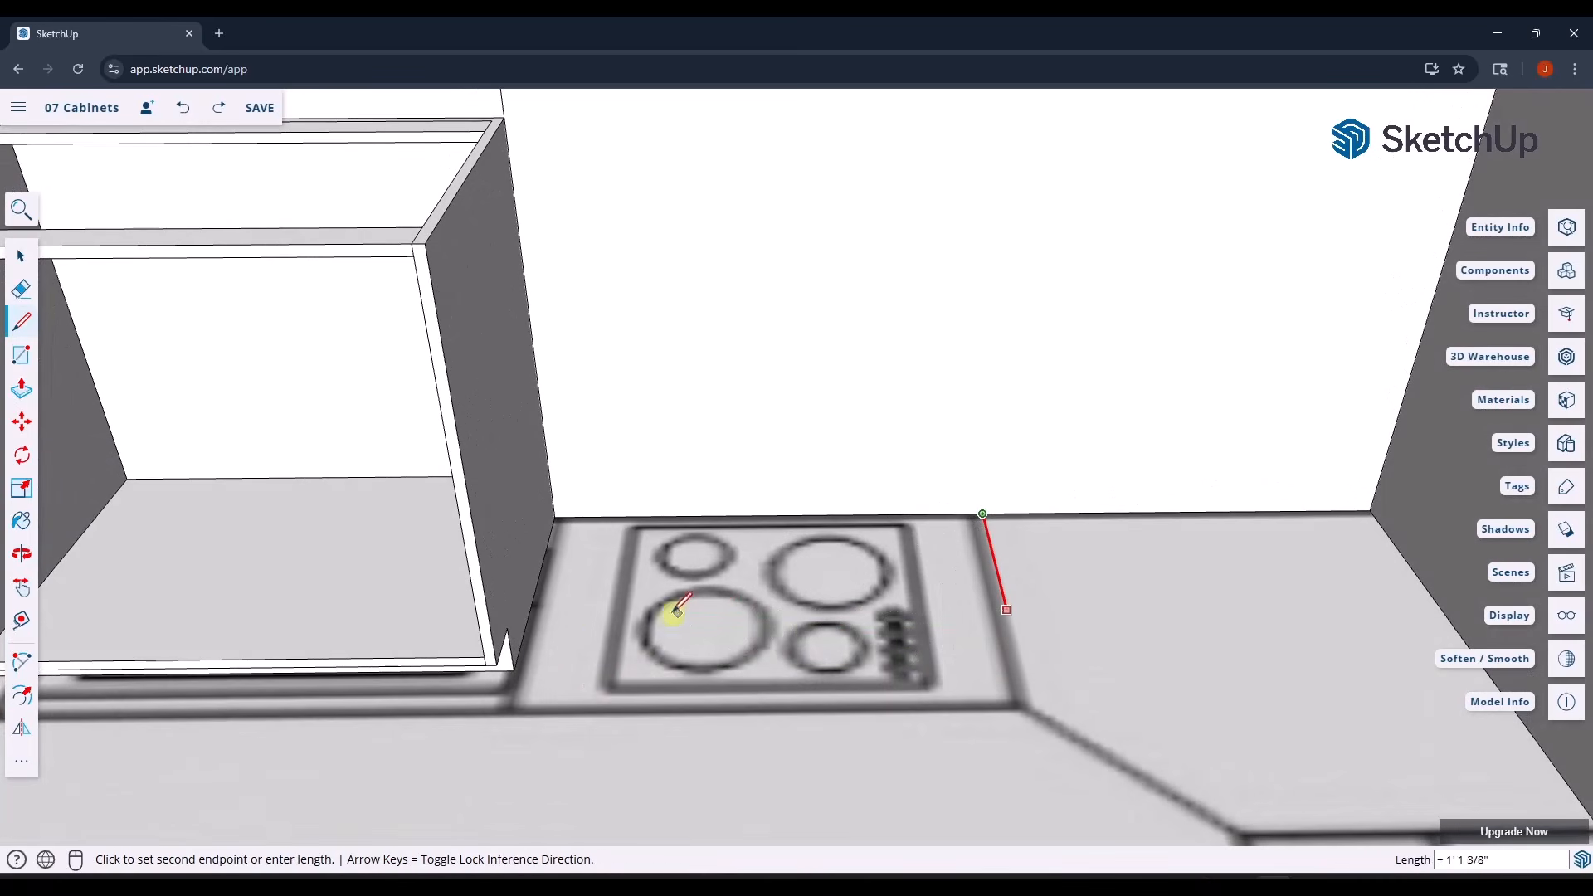
pyautogui.click(514, 670)
pyautogui.press('space')
# - Select the floor line along the cooktop wall and measure its length from the room corner to the cooktop section's edge
pyautogui.moveTo(1111, 628); pyautogui.dragTo(956, 576, button='middle')
pyautogui.click(727, 470)
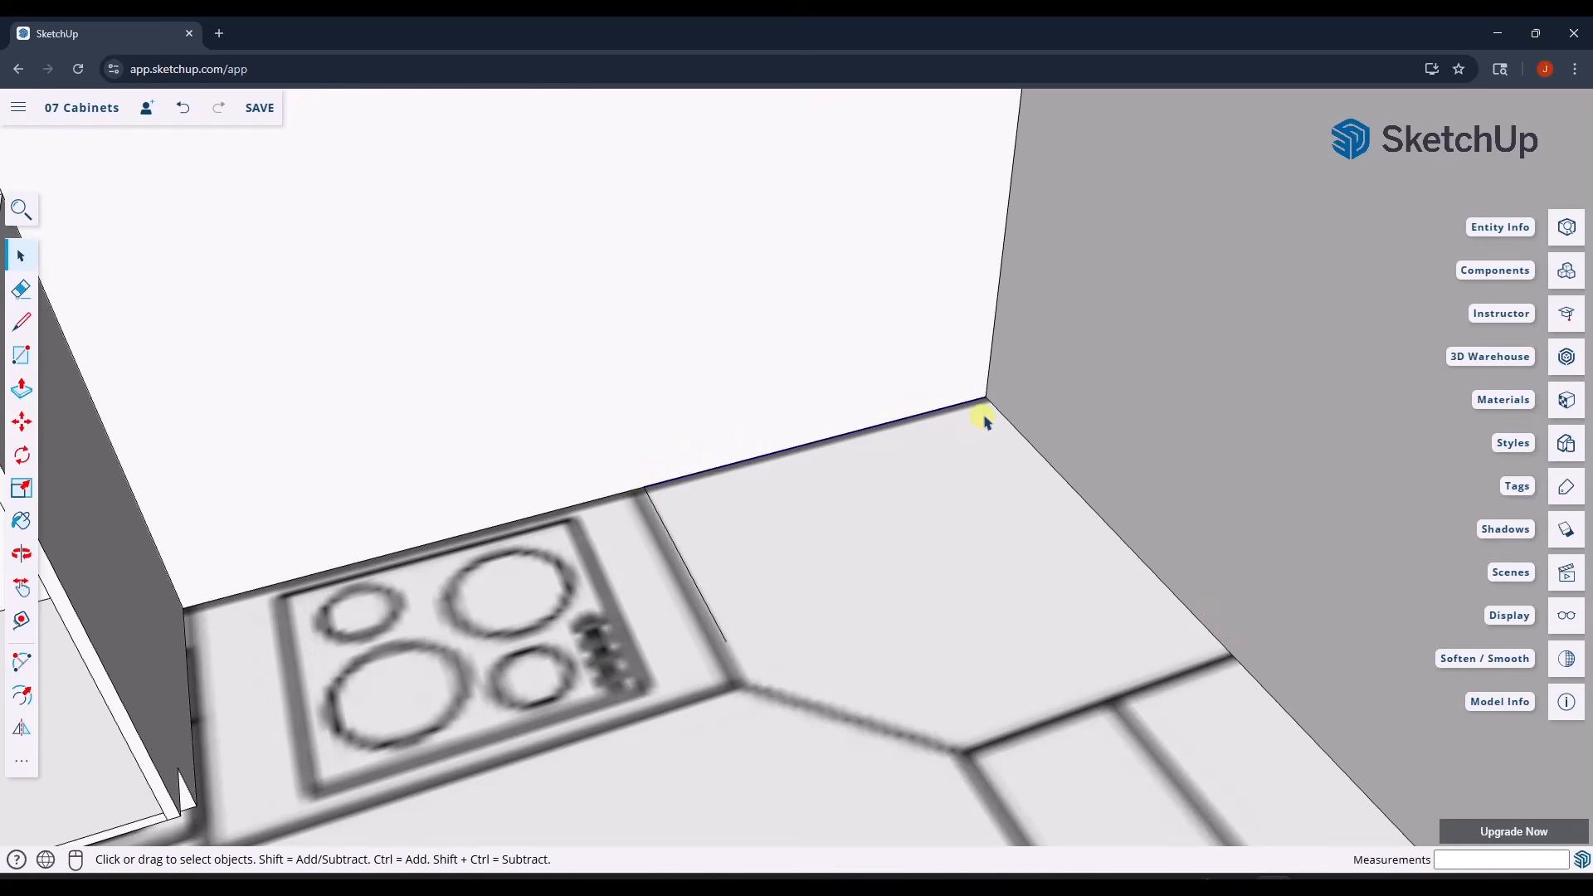
pyautogui.press('l')
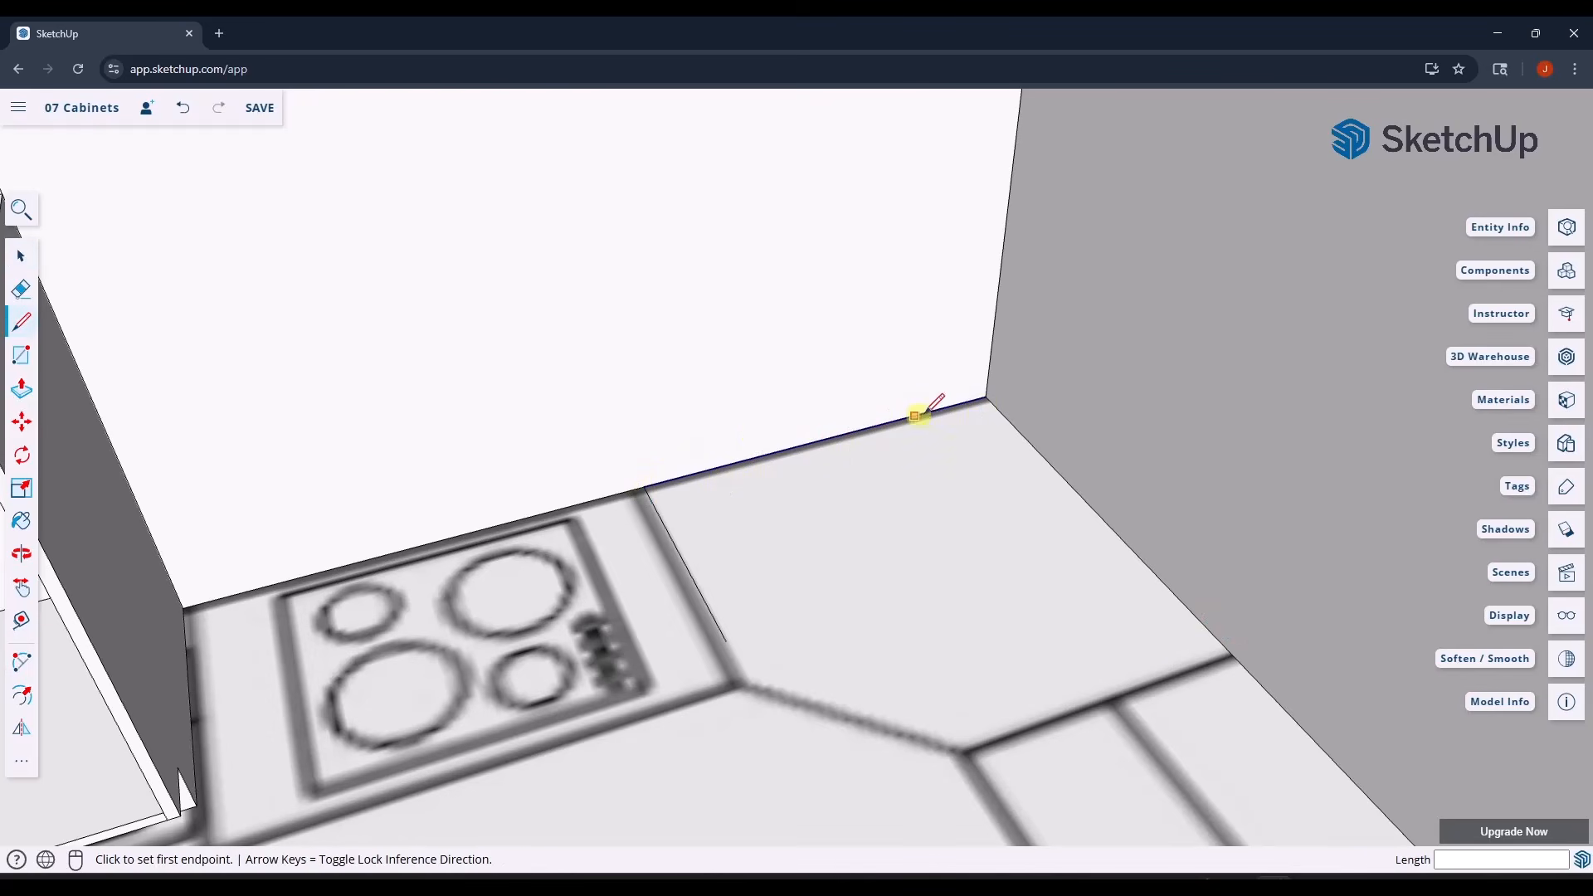
pyautogui.click(985, 395)
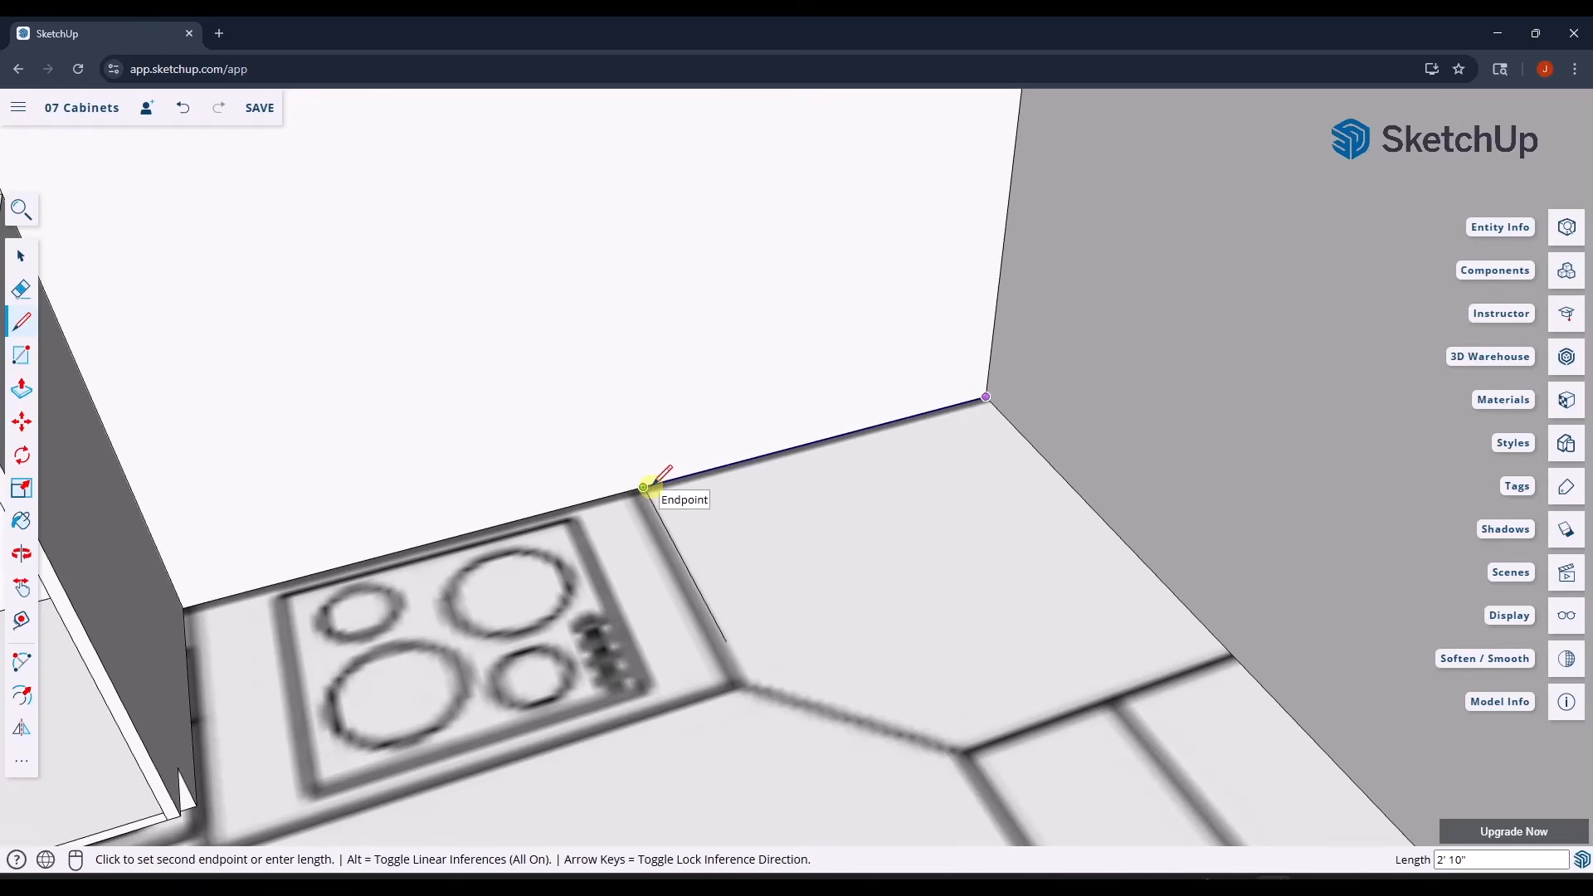
pyautogui.press('space')
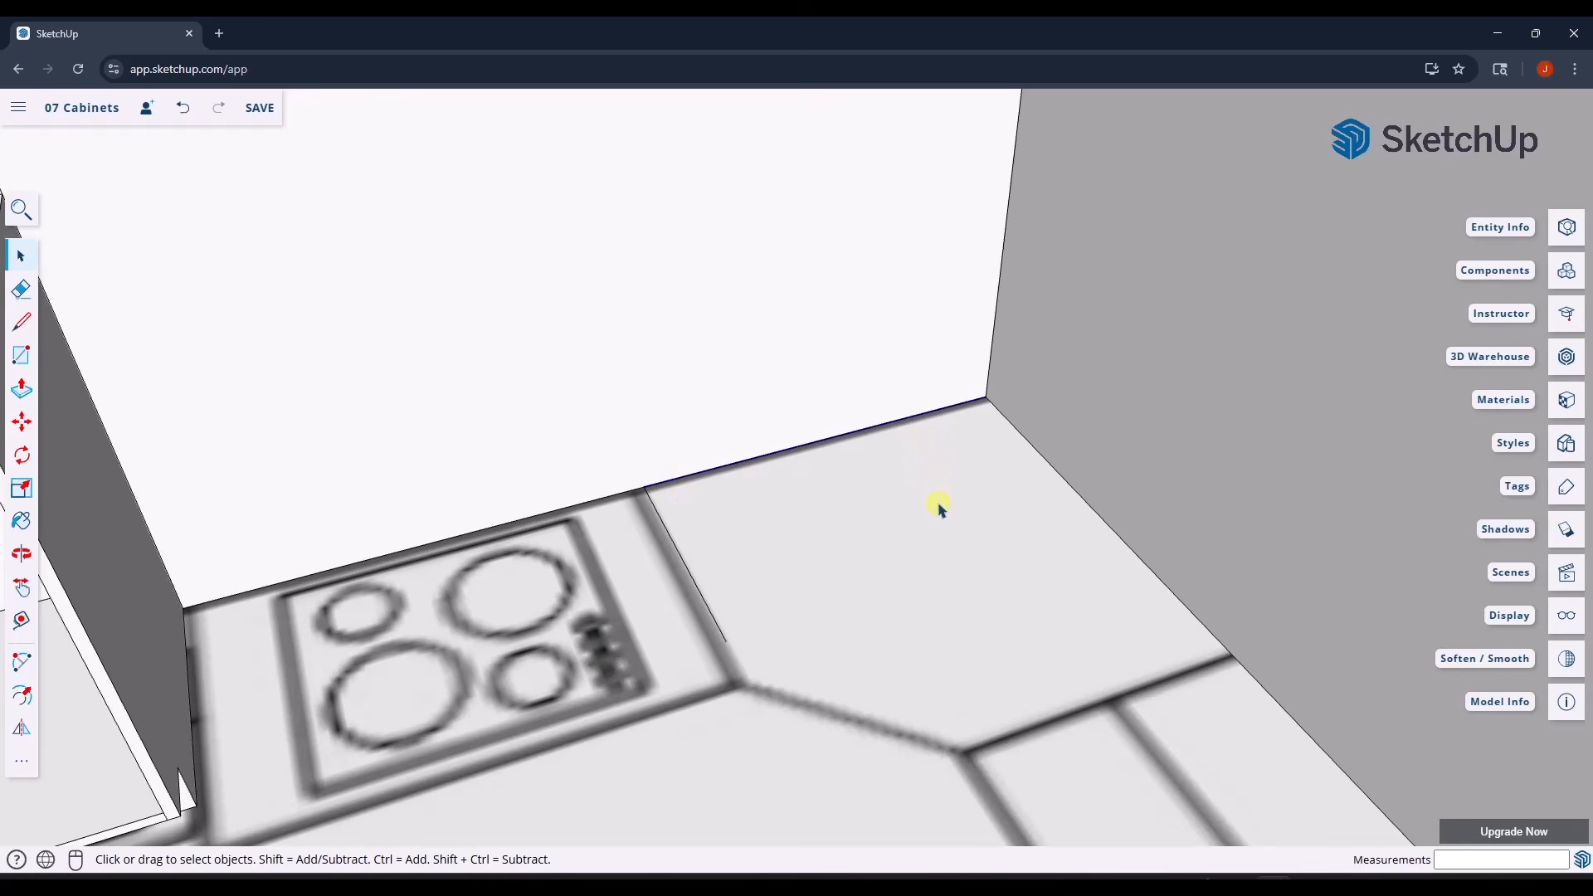
# - Rotate a copy of the selected wall line about the room corner so it lies along the base of the adjacent wall
pyautogui.press('q')
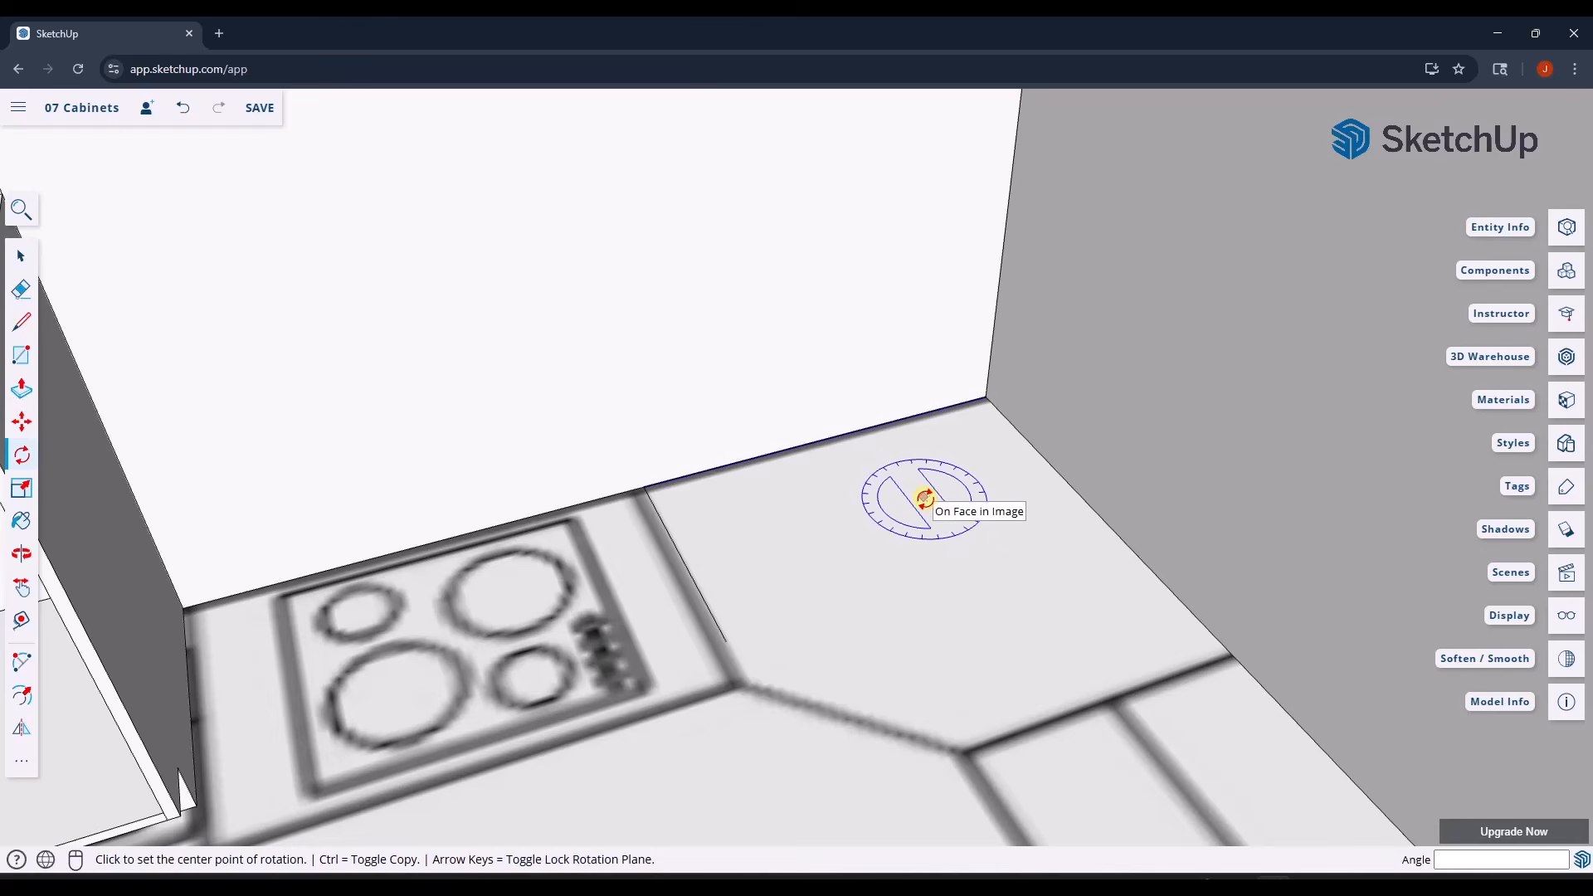
pyautogui.click(987, 397)
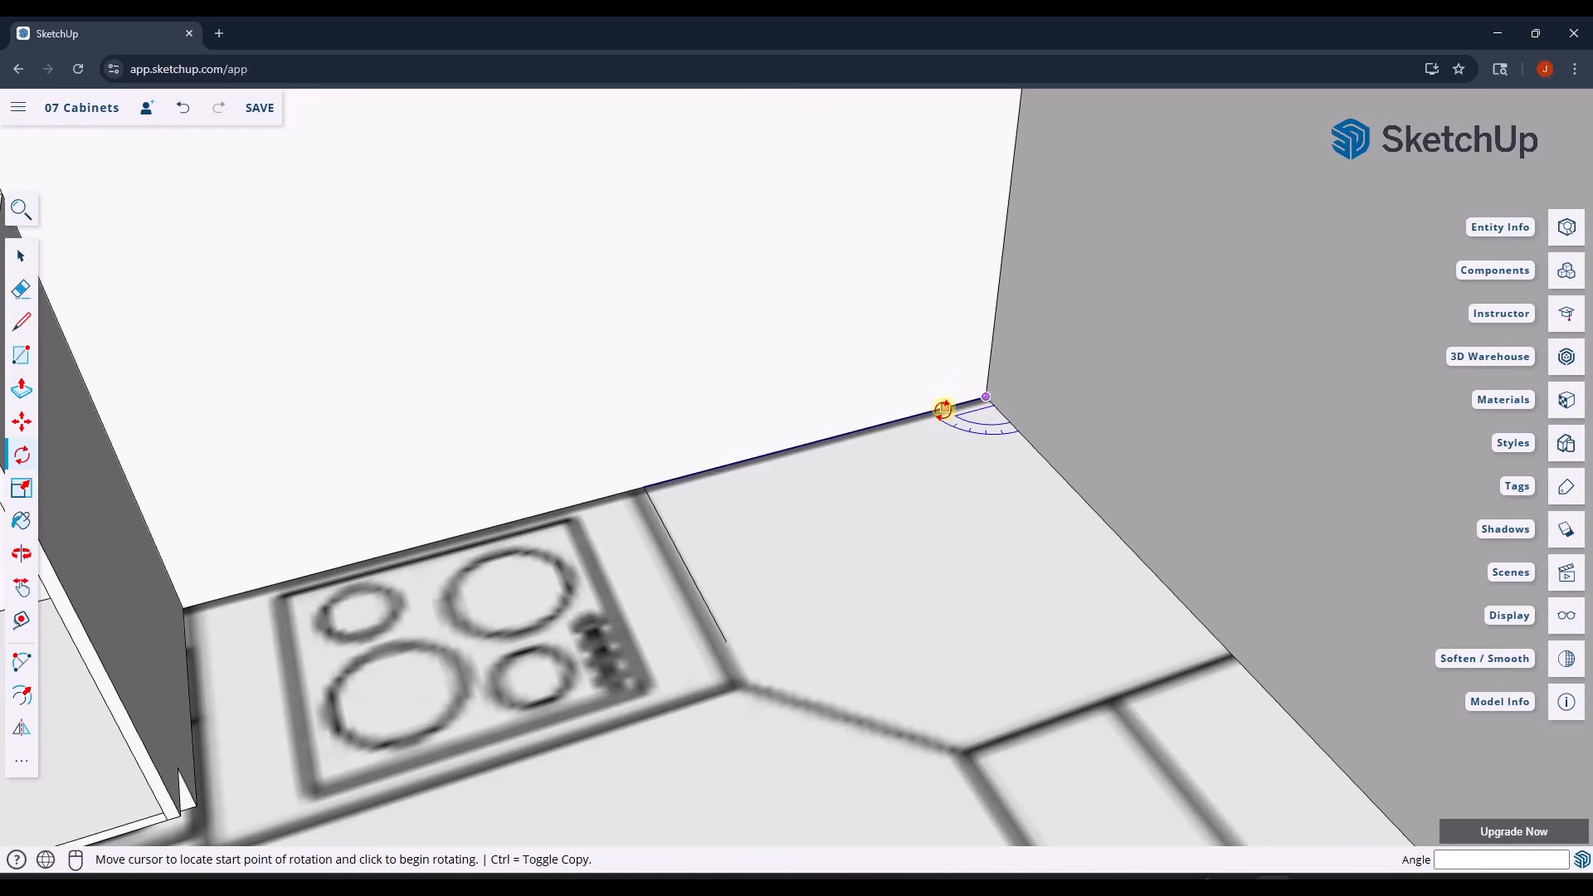
pyautogui.click(648, 487)
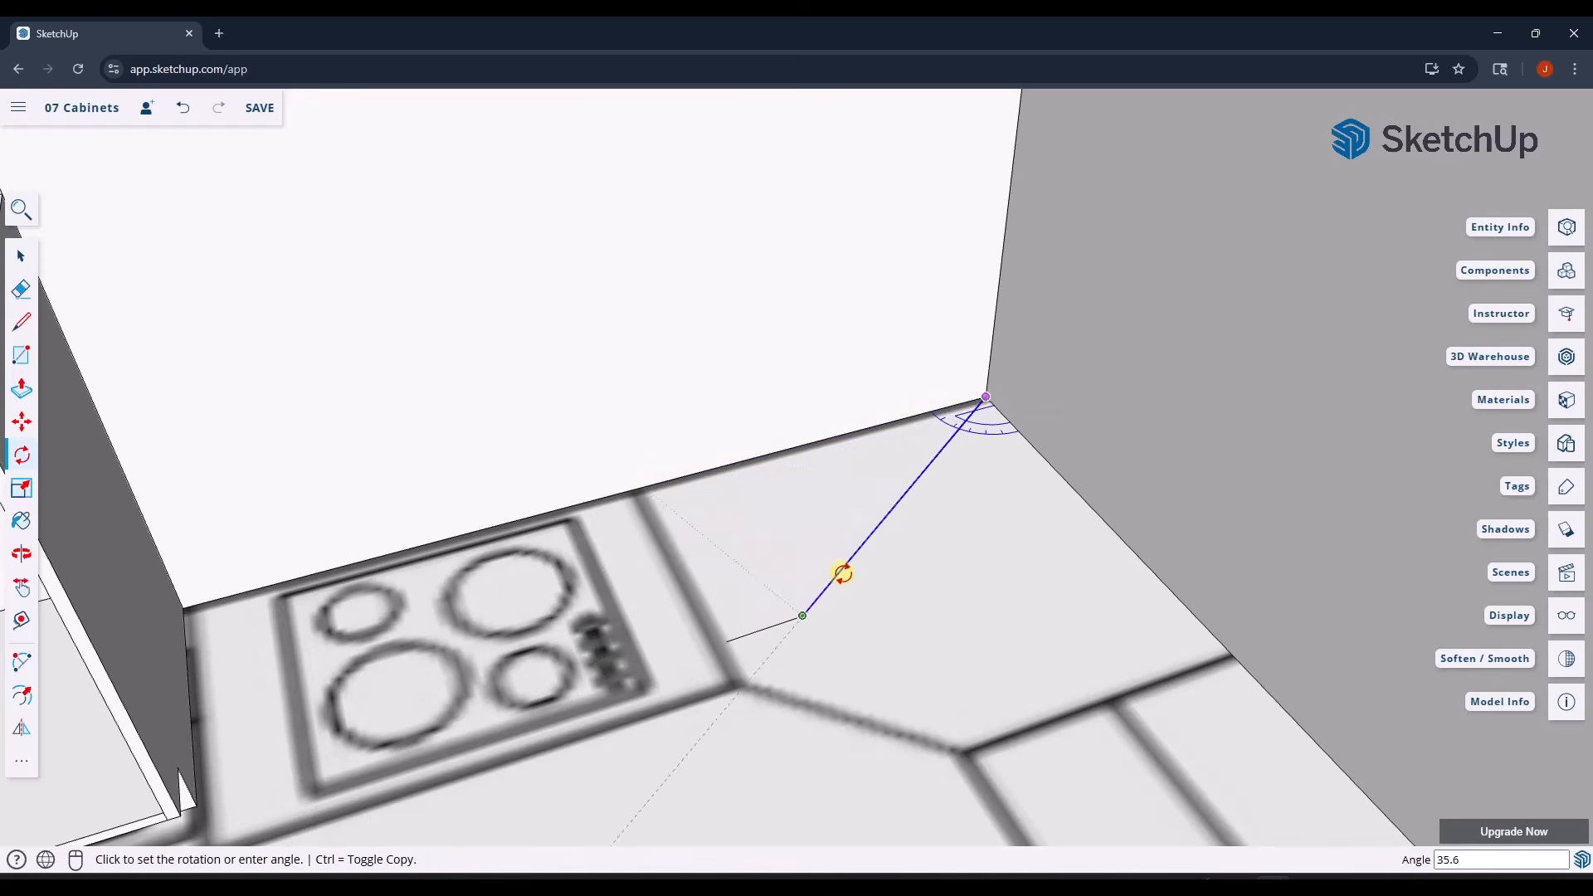
pyautogui.press('ctrl')
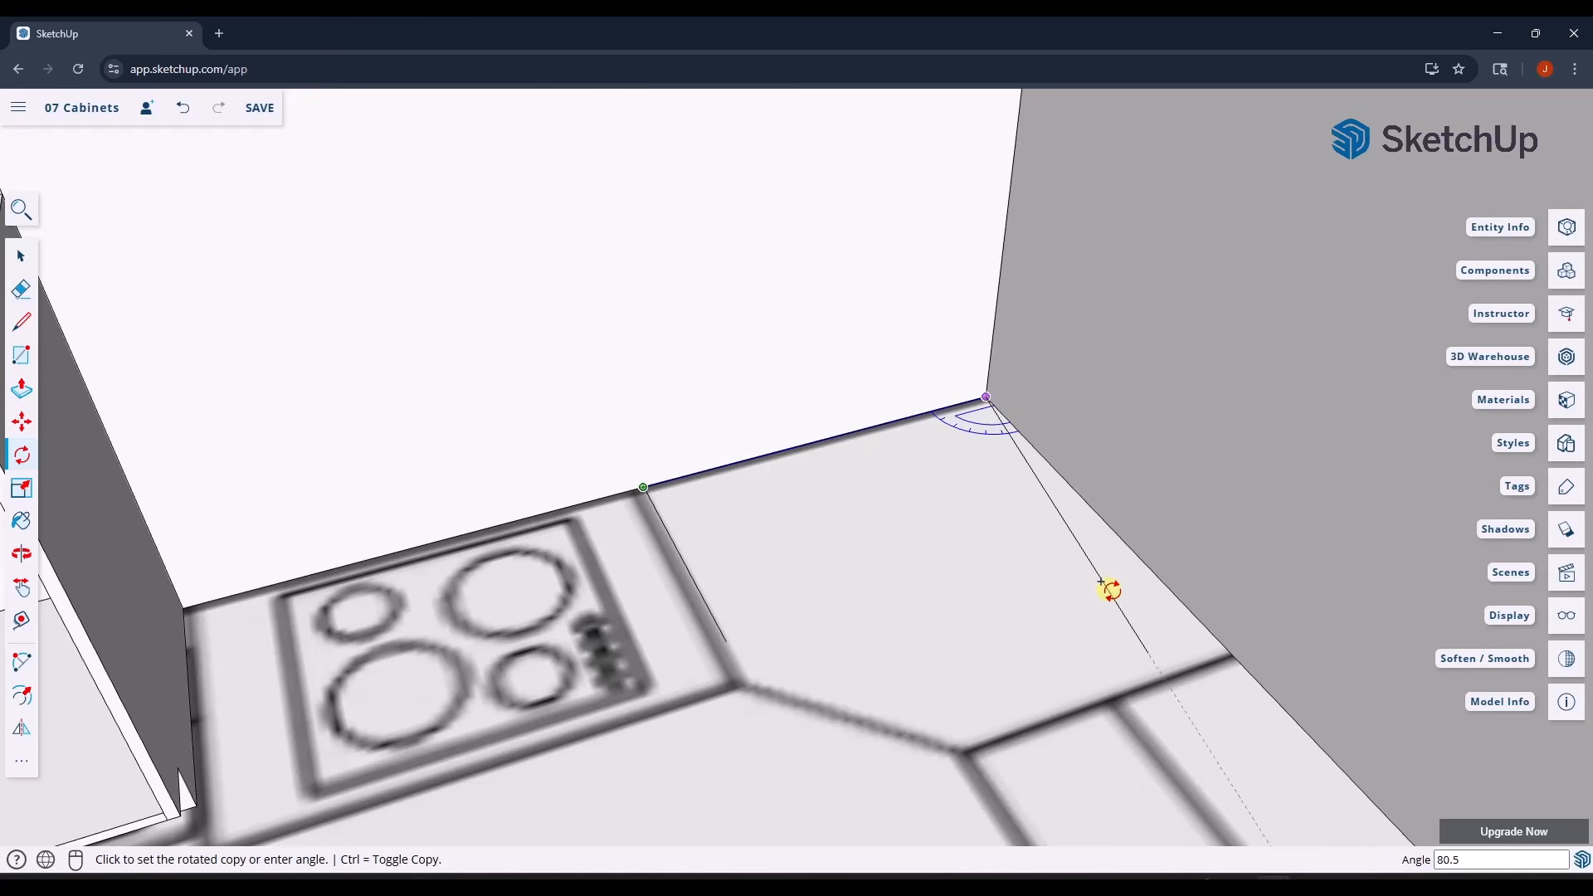
pyautogui.press('ctrl')
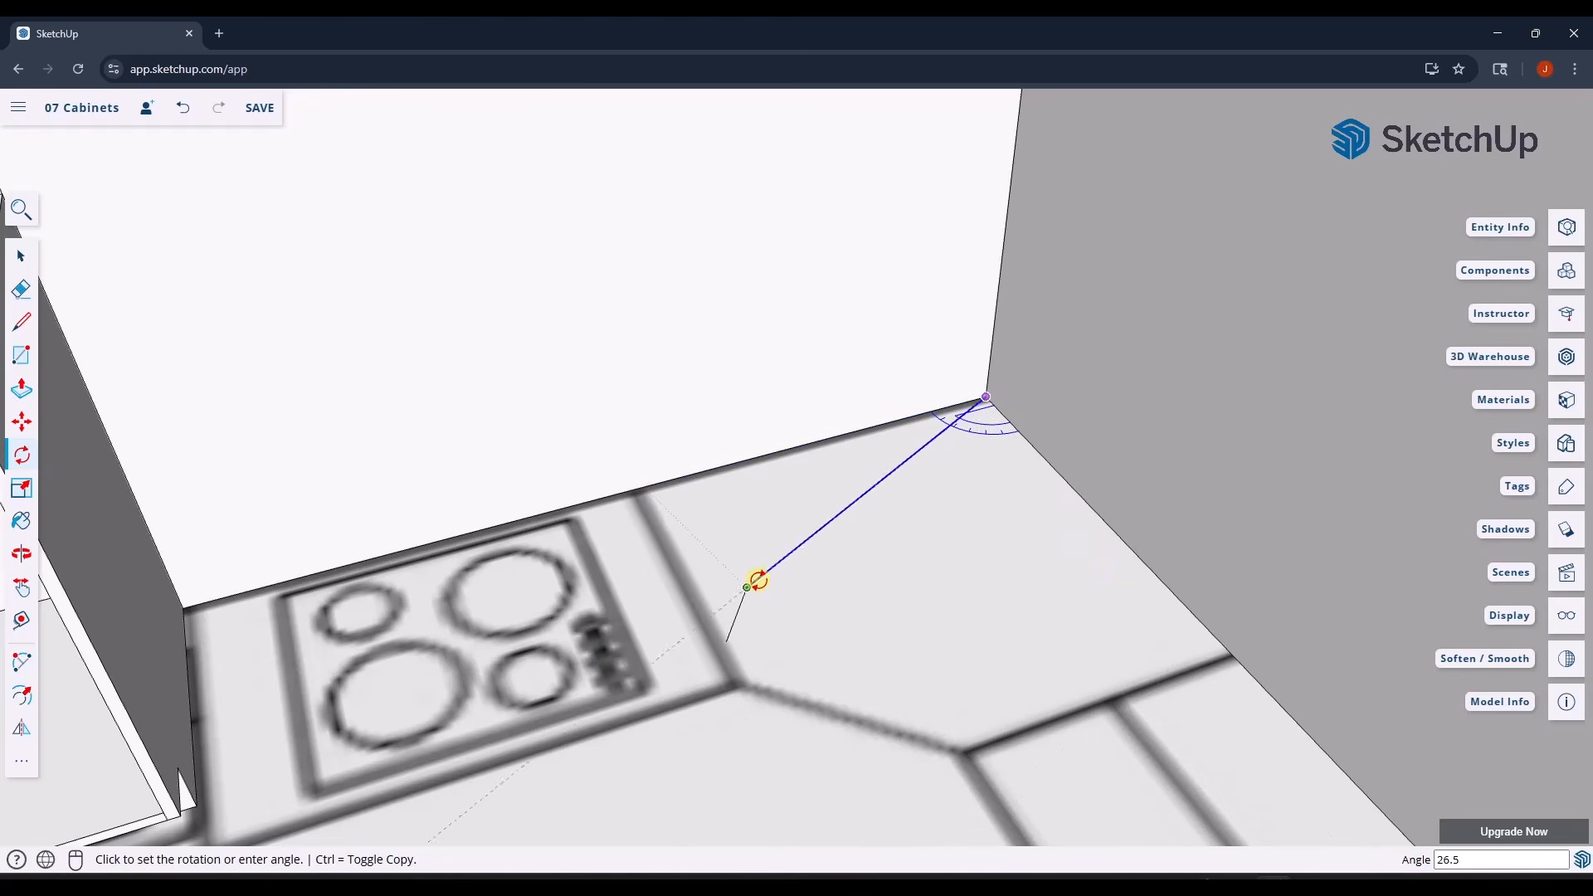
pyautogui.press('ctrl')
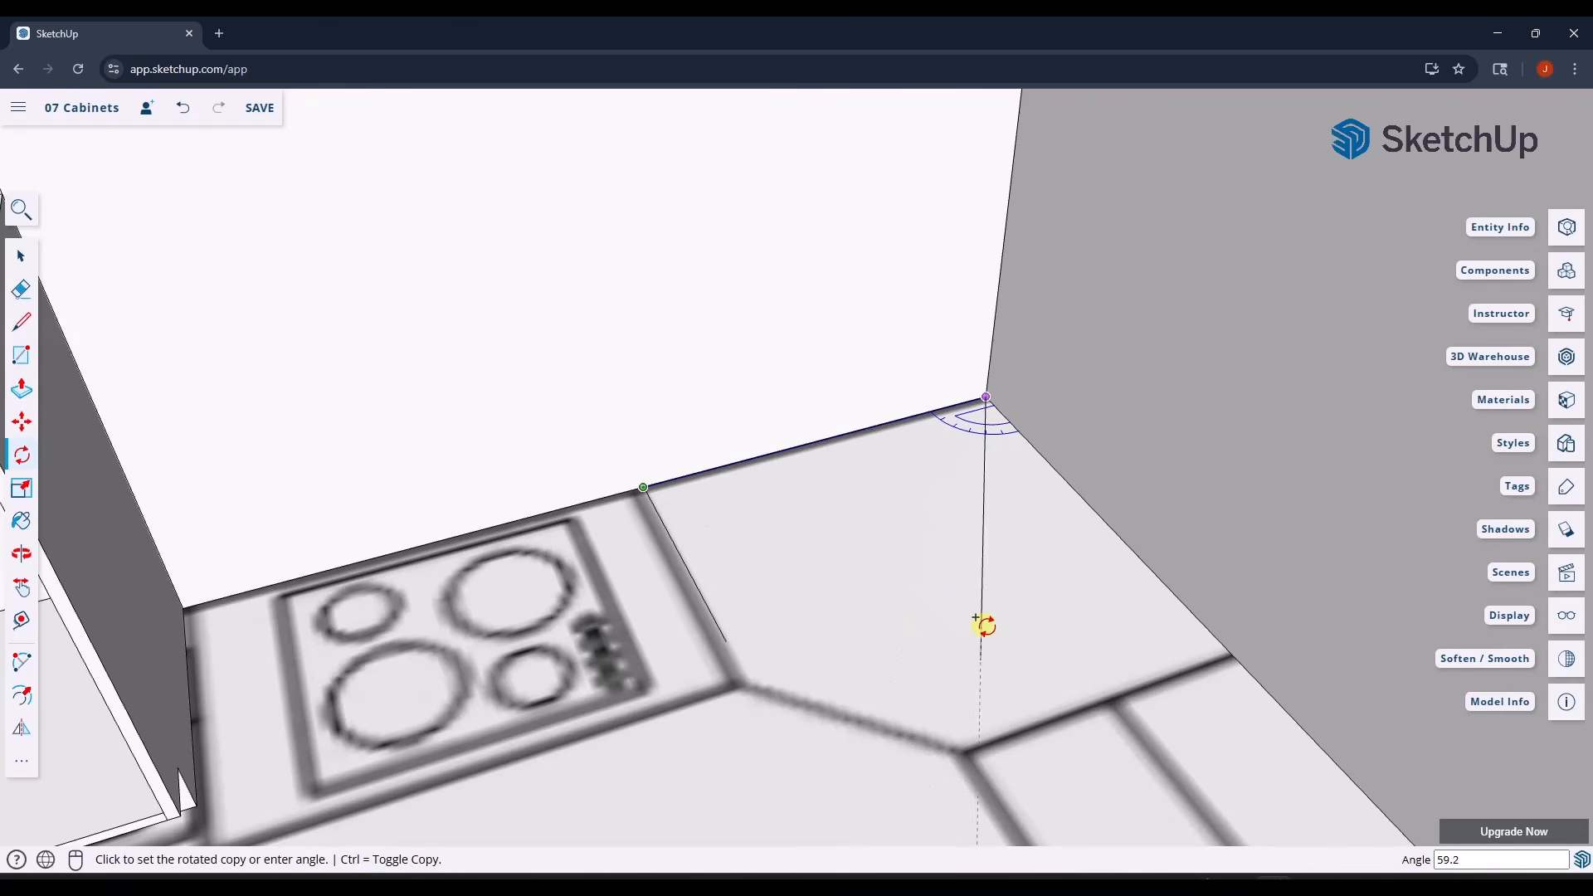
pyautogui.click(1187, 605)
pyautogui.press('space')
# - Draw a 1'8" line out from the copied line's free end and close the corner cabinet outline with a diagonal to the cooktop-side line
pyautogui.press('l')
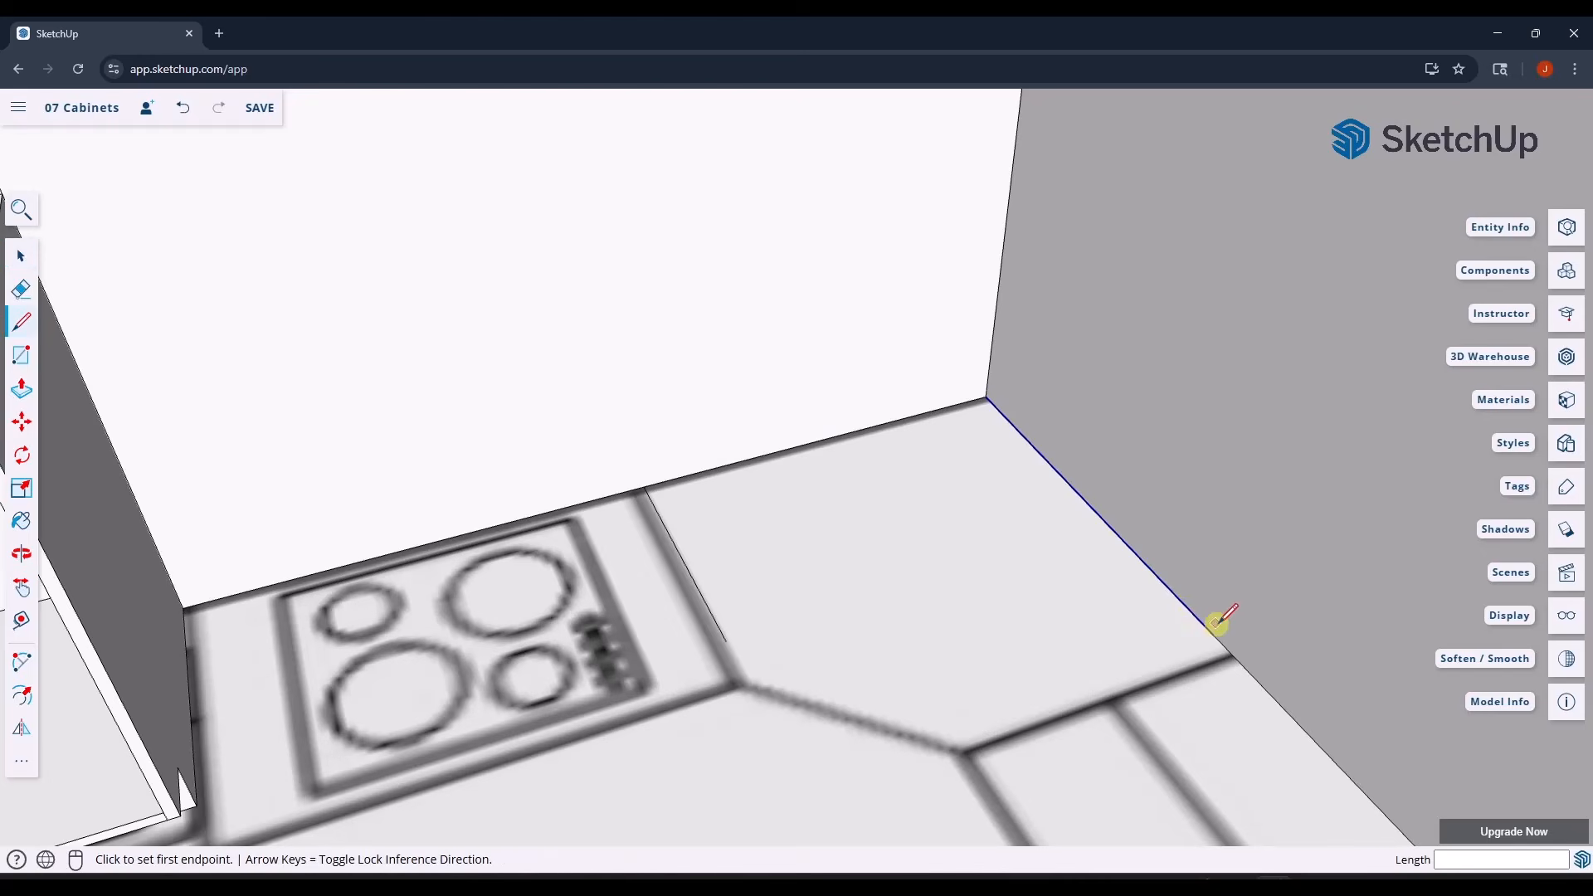
pyautogui.click(1213, 635)
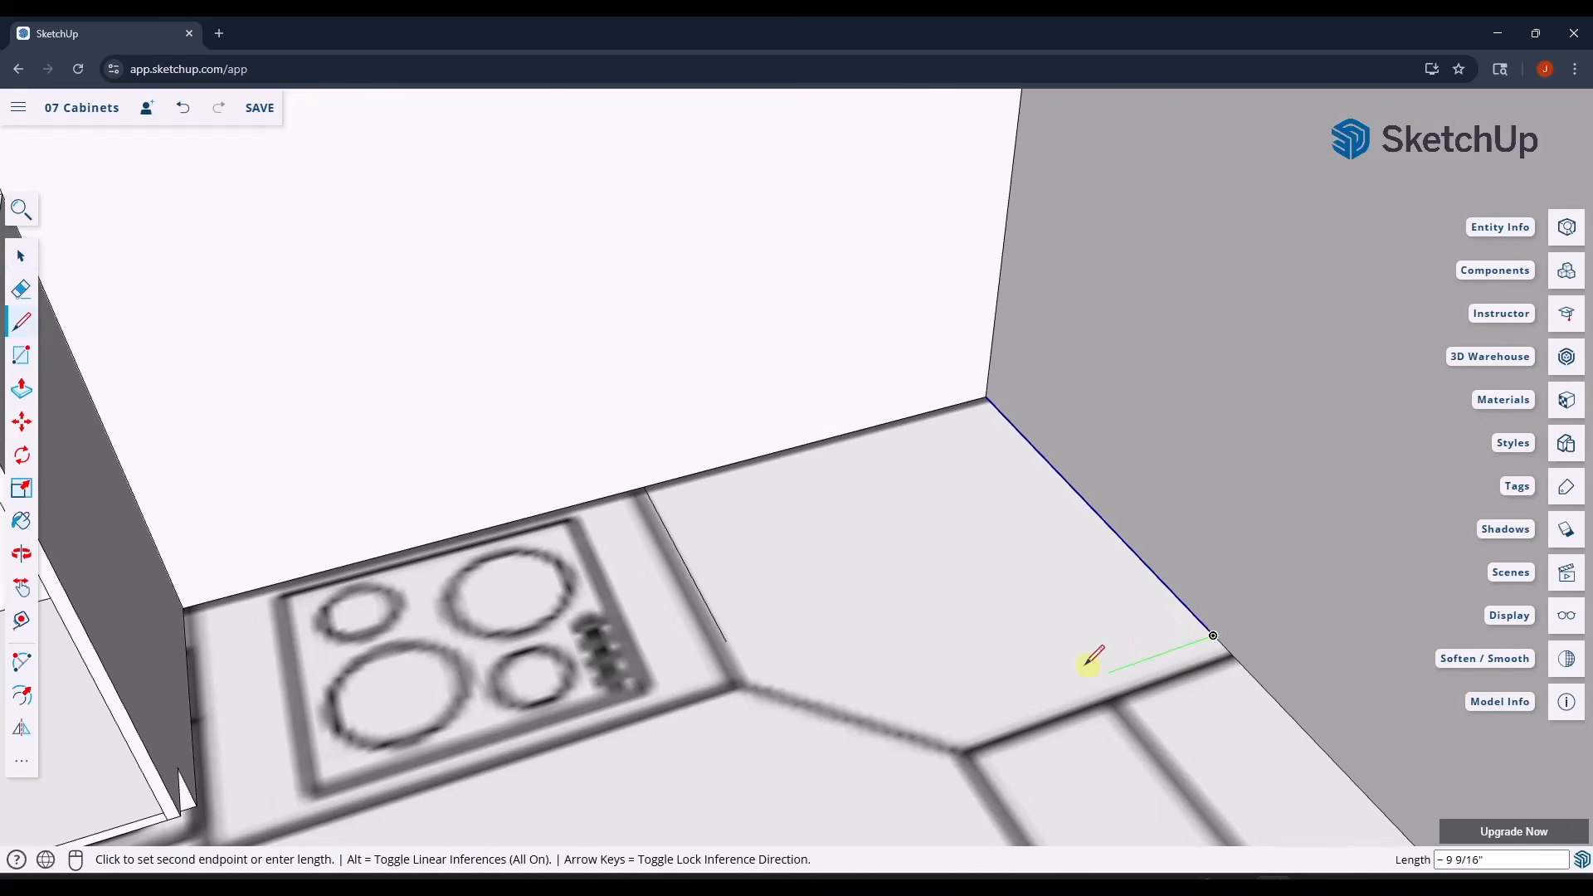
pyautogui.click(977, 717)
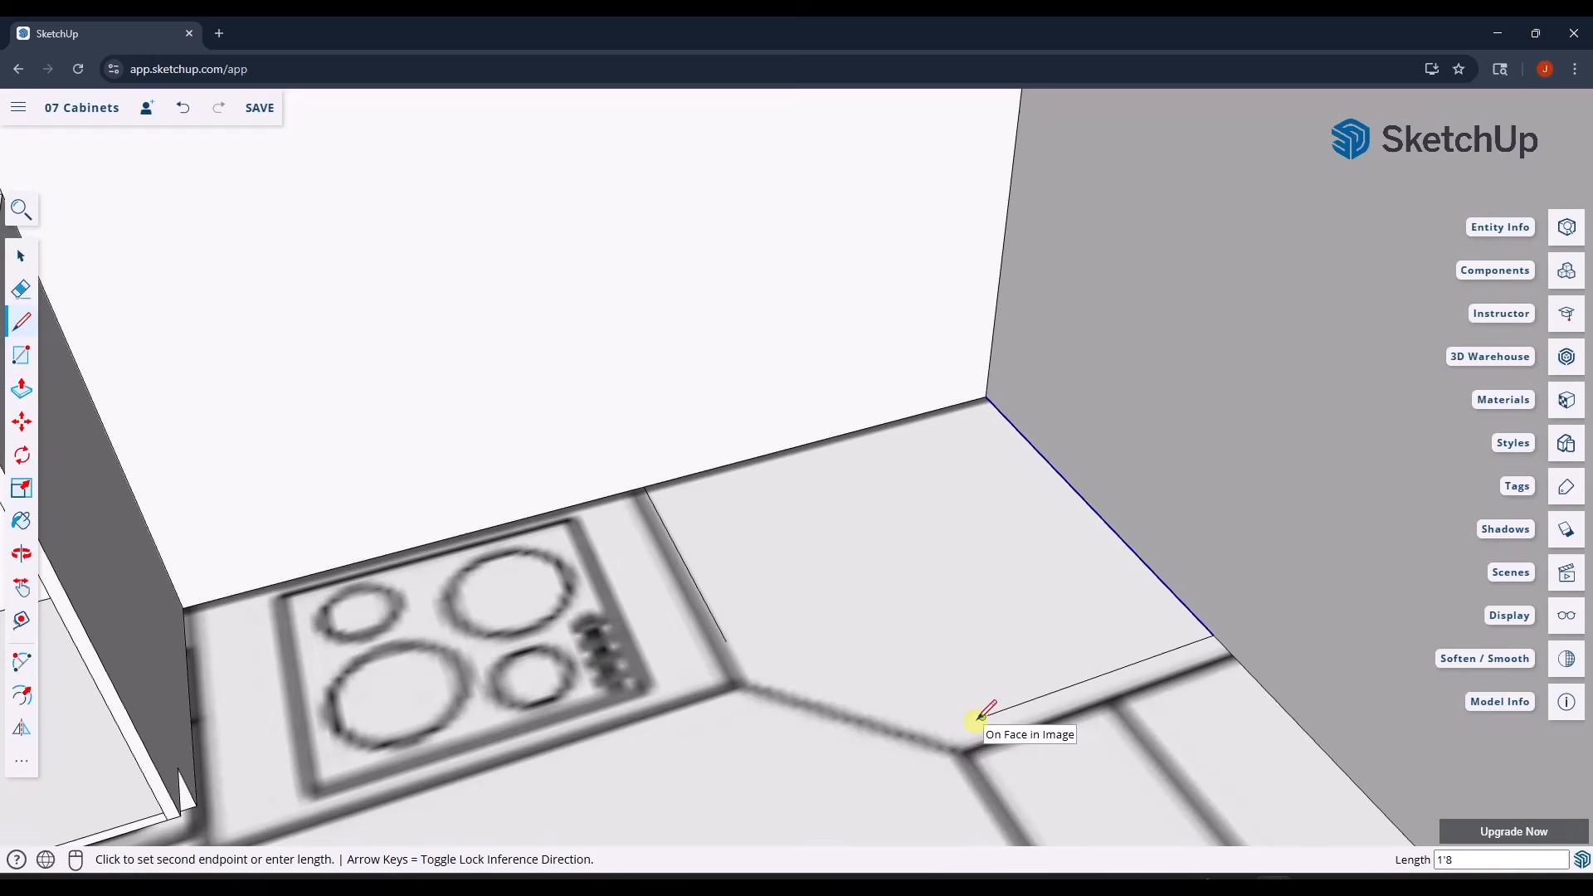
pyautogui.click(727, 641)
pyautogui.press('space')
# - Offset the corner cabinet outline 3/4" inward and delete the inner face
pyautogui.scroll(-3, 947, 643)
pyautogui.press('f')
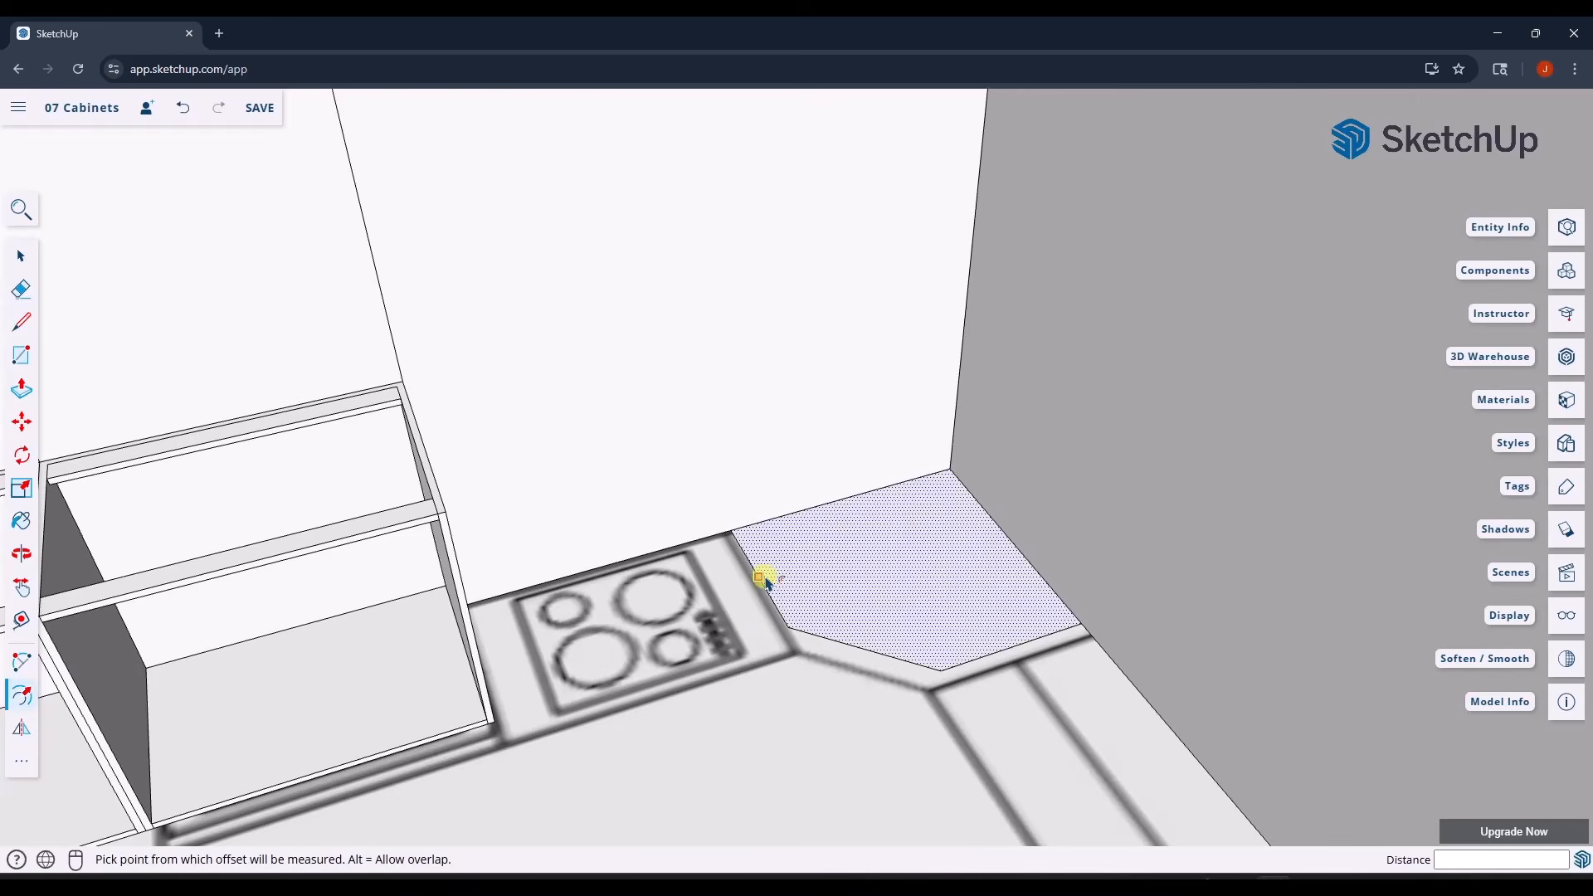
pyautogui.click(767, 581)
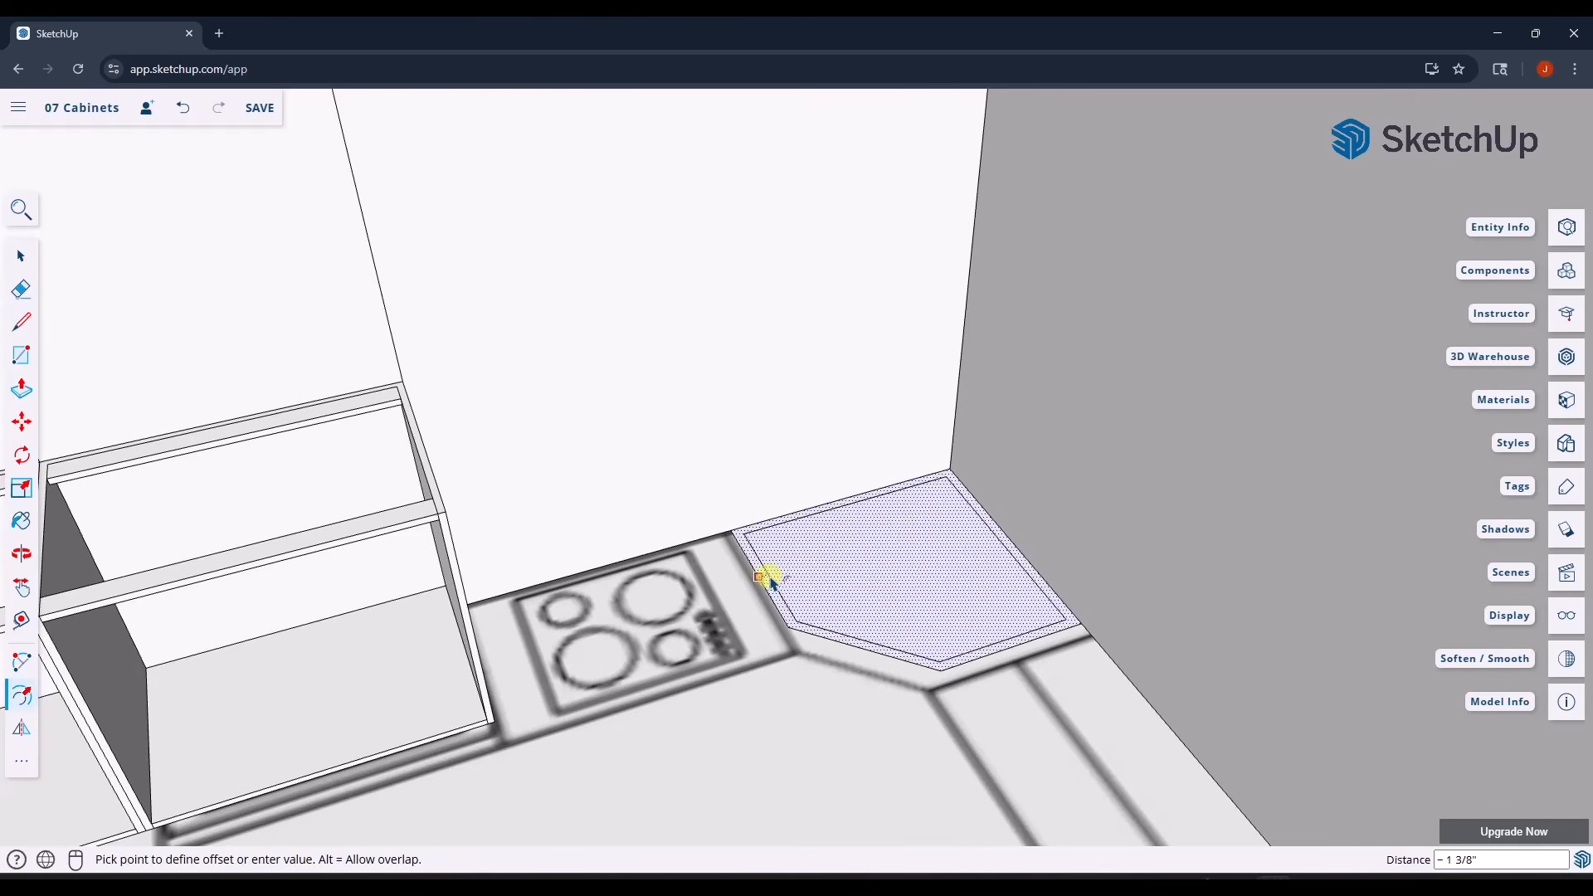
pyautogui.write('3/4')
pyautogui.press('Return')
pyautogui.press('space')
pyautogui.click(848, 582)
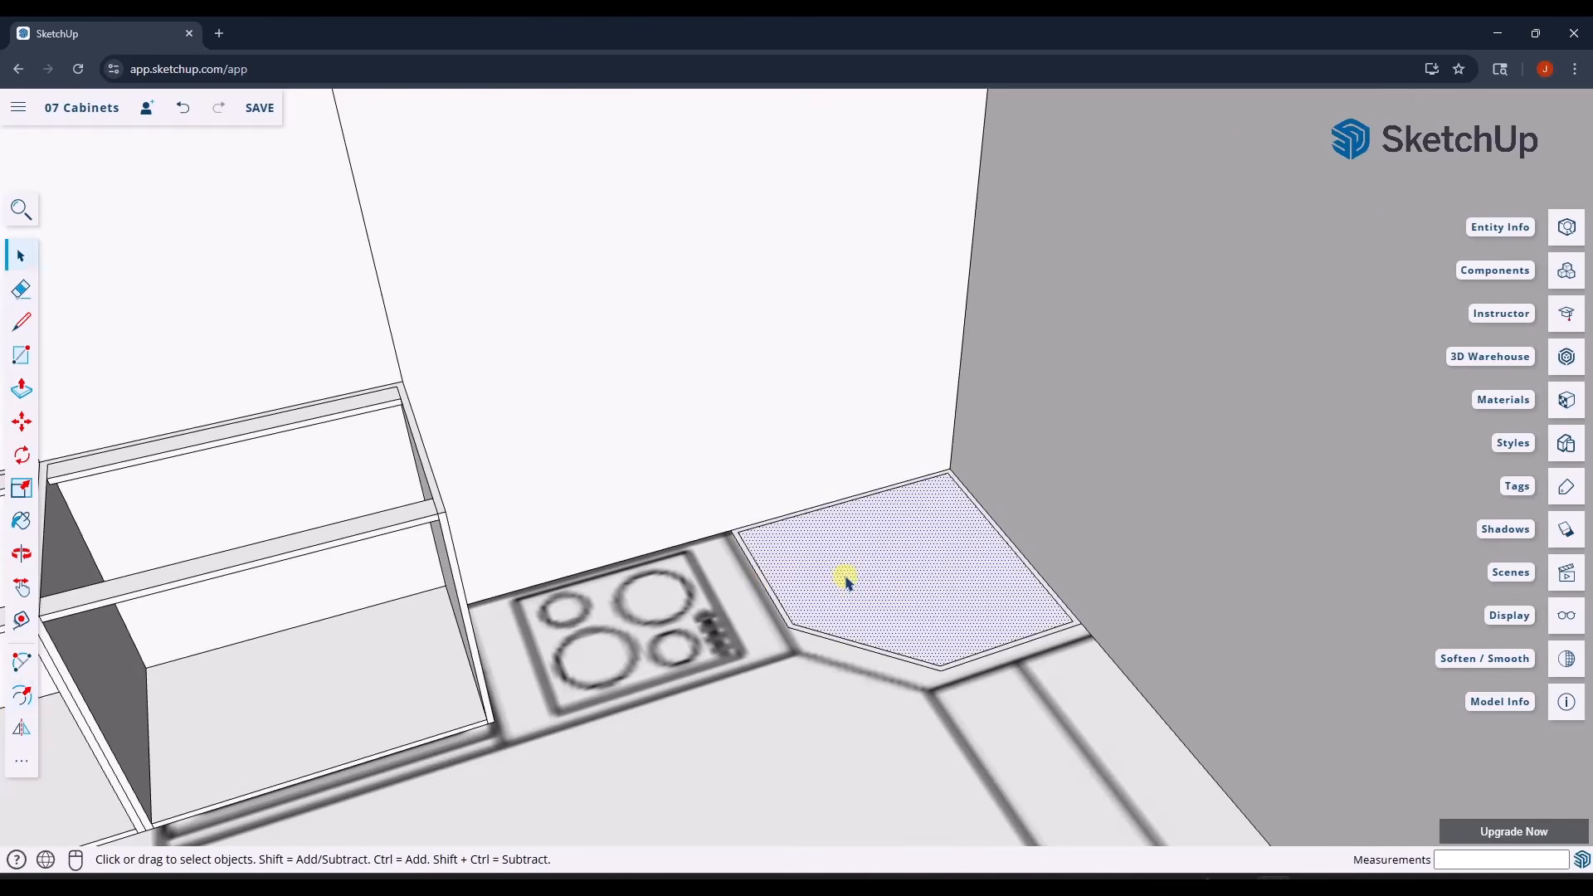
pyautogui.press('Delete')
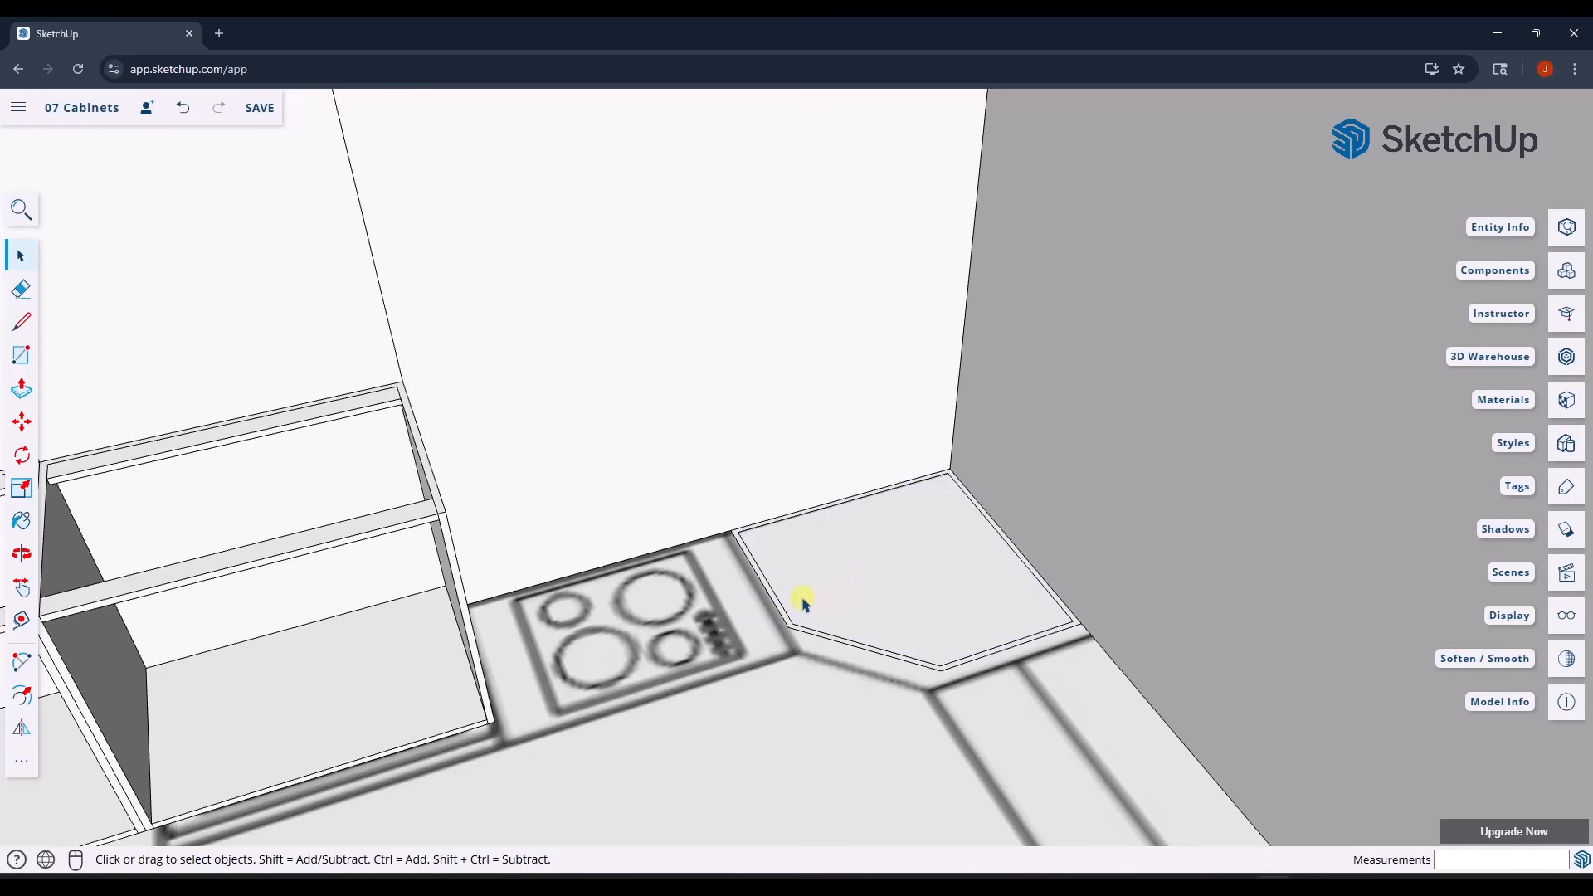
# - Pull the corner cabinet's 3/4" border up 4" to match the toe-kick height of the neighbouring cabinet
pyautogui.press('p')
pyautogui.scroll(3, 778, 610)
pyautogui.click(768, 621)
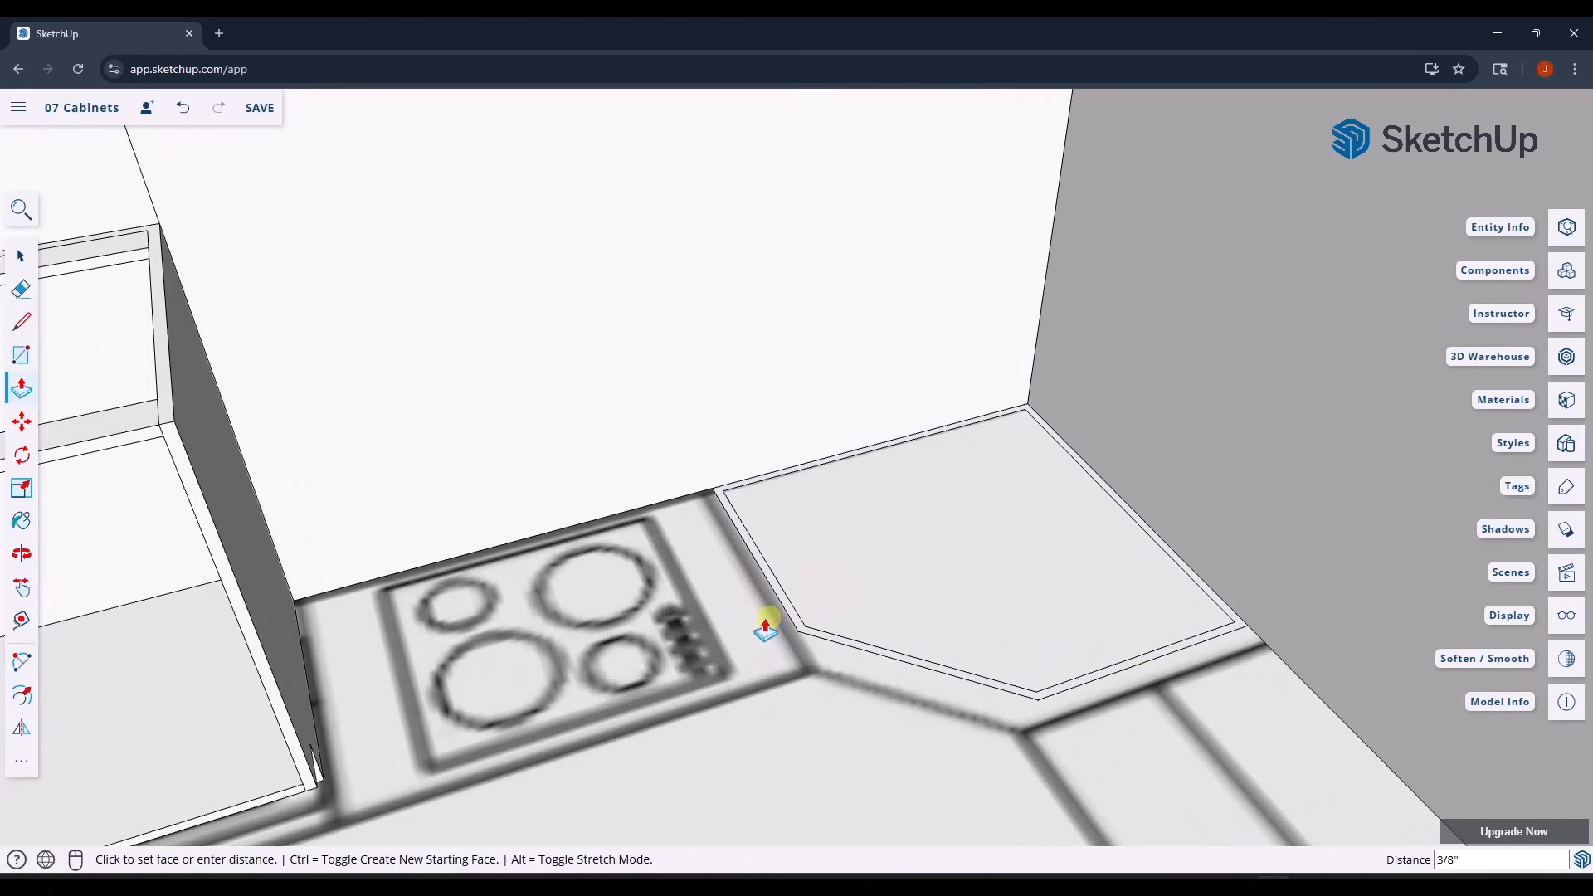
pyautogui.click(310, 747)
pyautogui.scroll(-2, 952, 547)
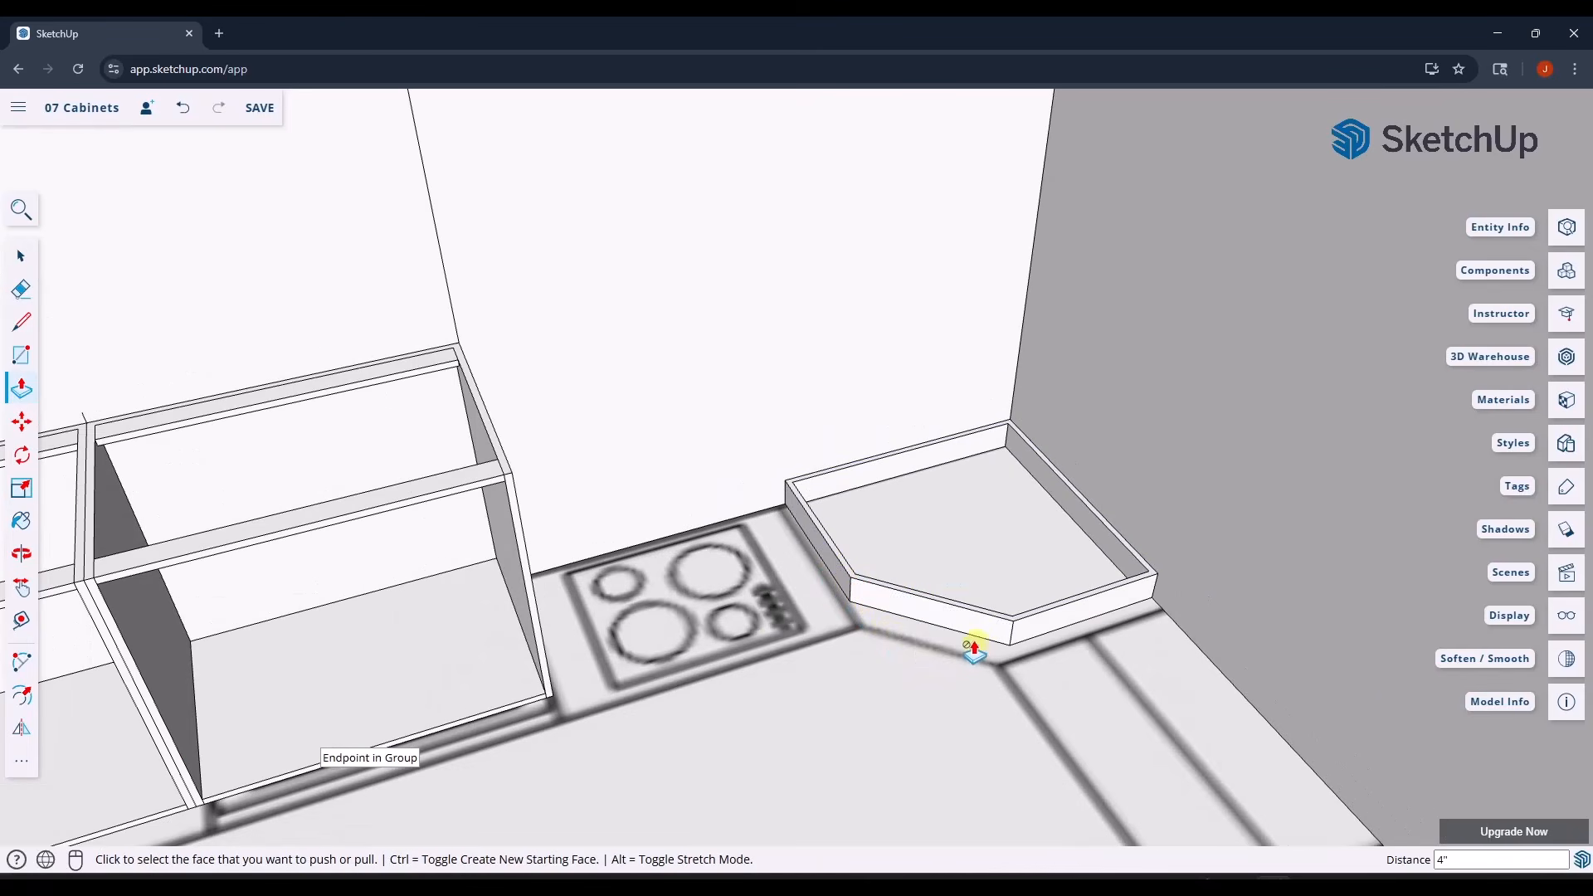
# - Draw 4" lines forward from both ends of the border's diagonal front top edge, along the green and red axes, and join their ends
pyautogui.scroll(3, 879, 616)
pyautogui.scroll(-1, 968, 599)
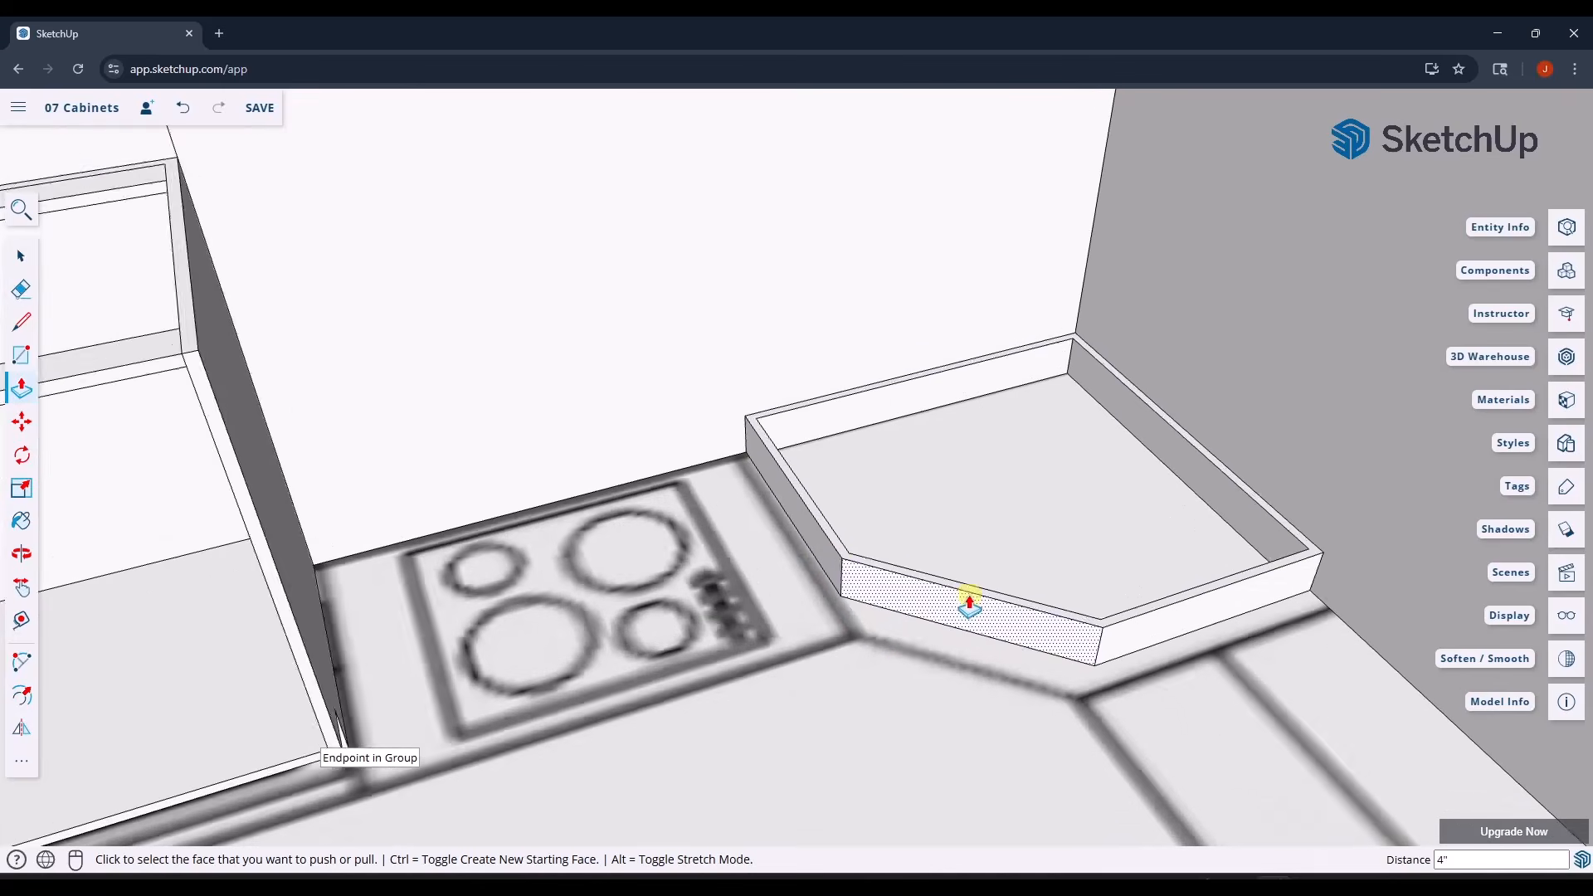
pyautogui.keyDown('shift'); pyautogui.moveTo(967, 599); pyautogui.dragTo(871, 604, button='middle'); pyautogui.keyUp('shift')
pyautogui.press('space')
pyautogui.press('l')
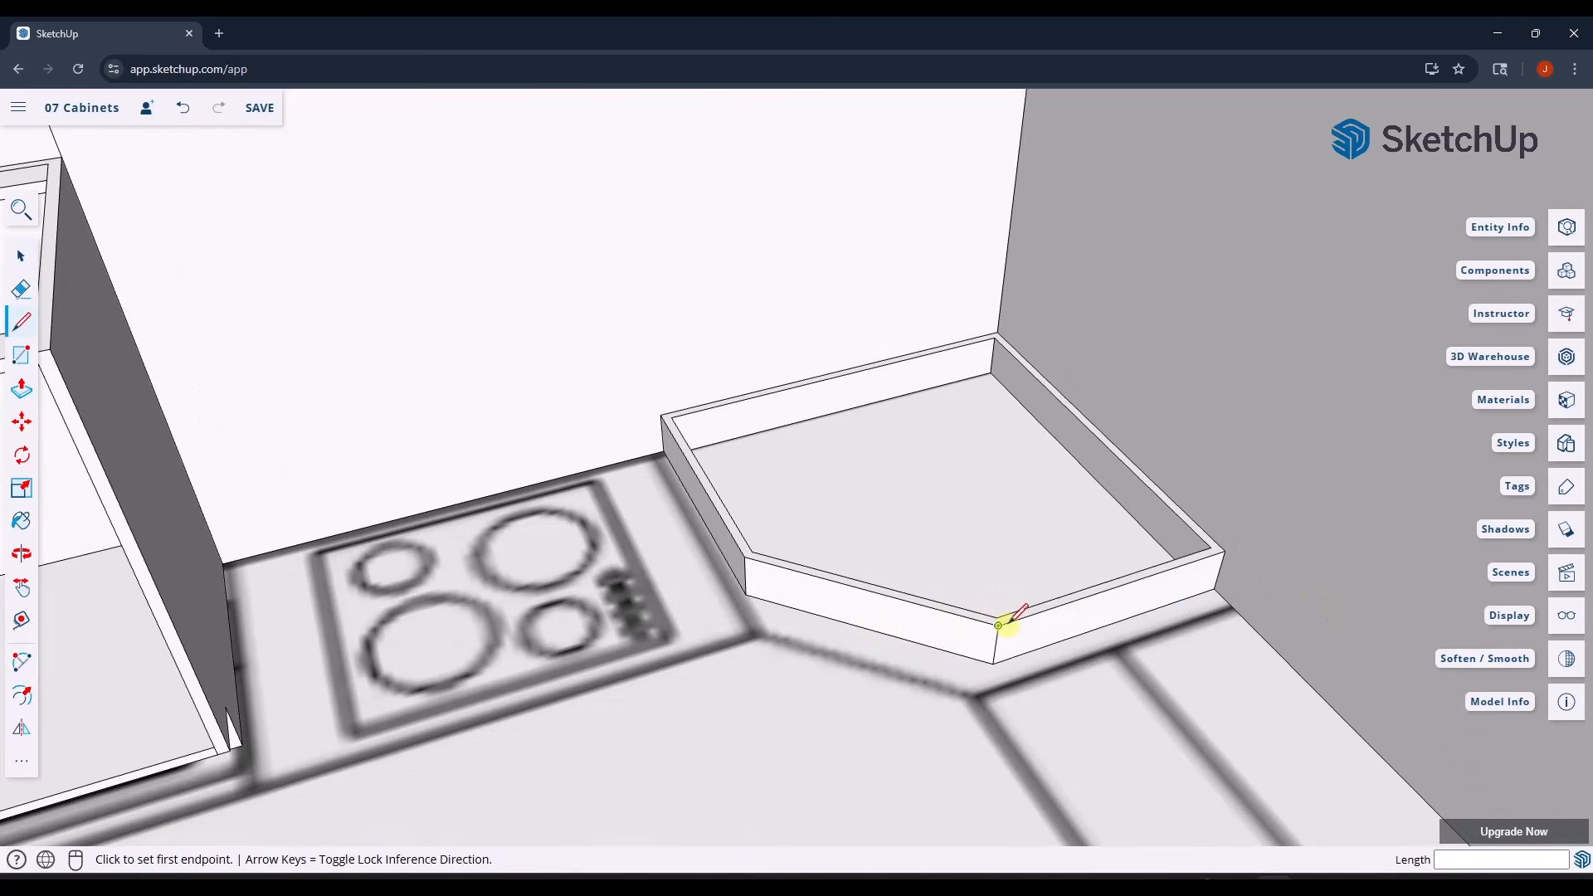
pyautogui.click(998, 626)
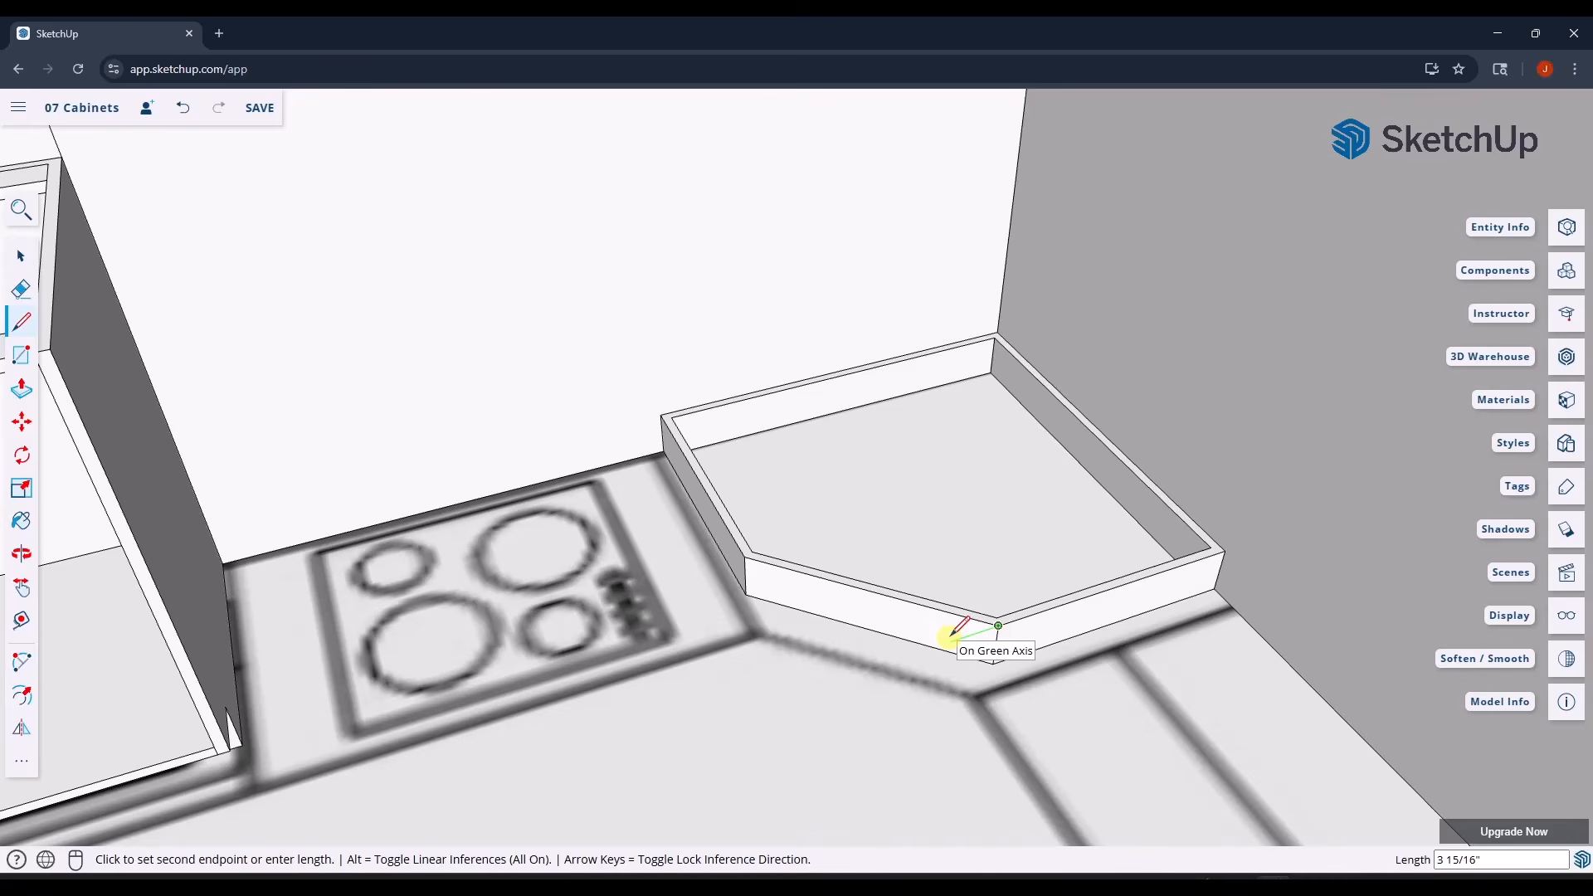
pyautogui.press('space')
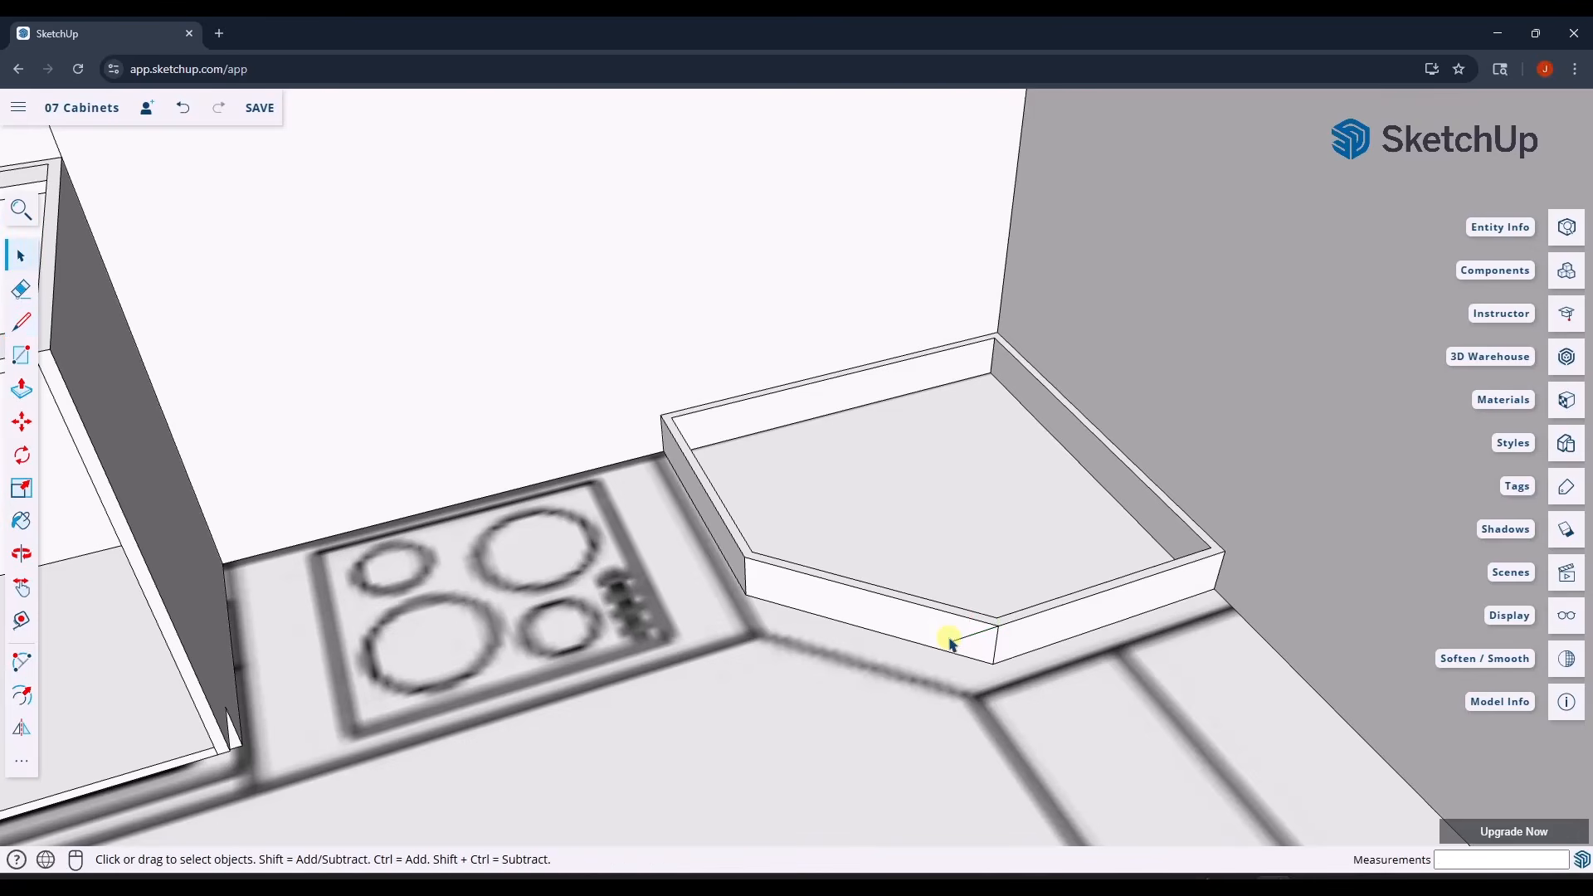
pyautogui.press('l')
pyautogui.click(744, 555)
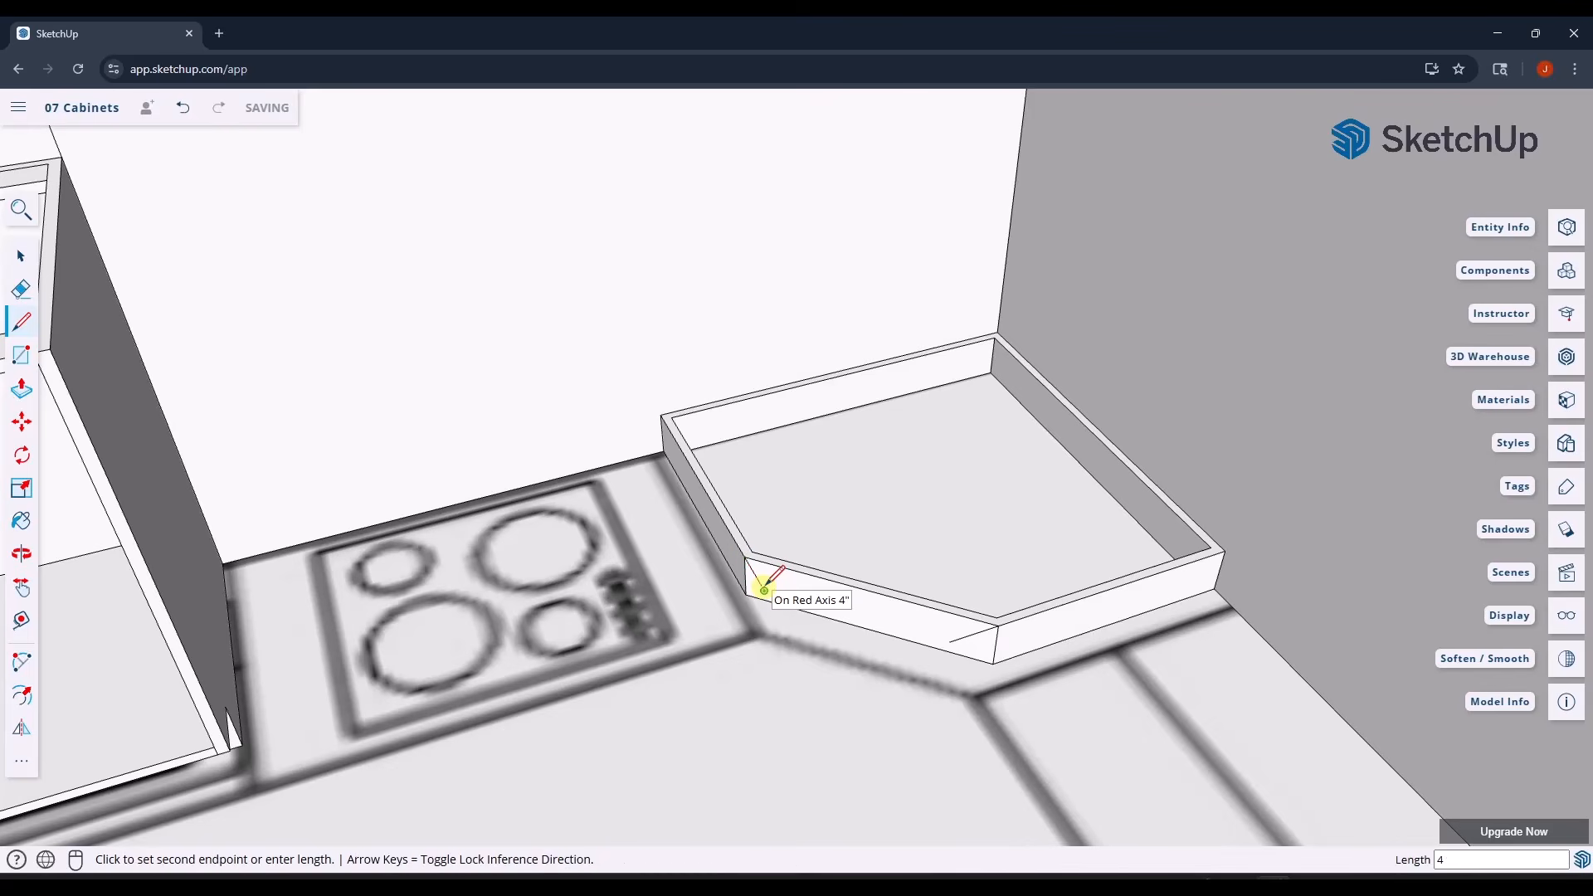
pyautogui.press('Return')
pyautogui.click(949, 640)
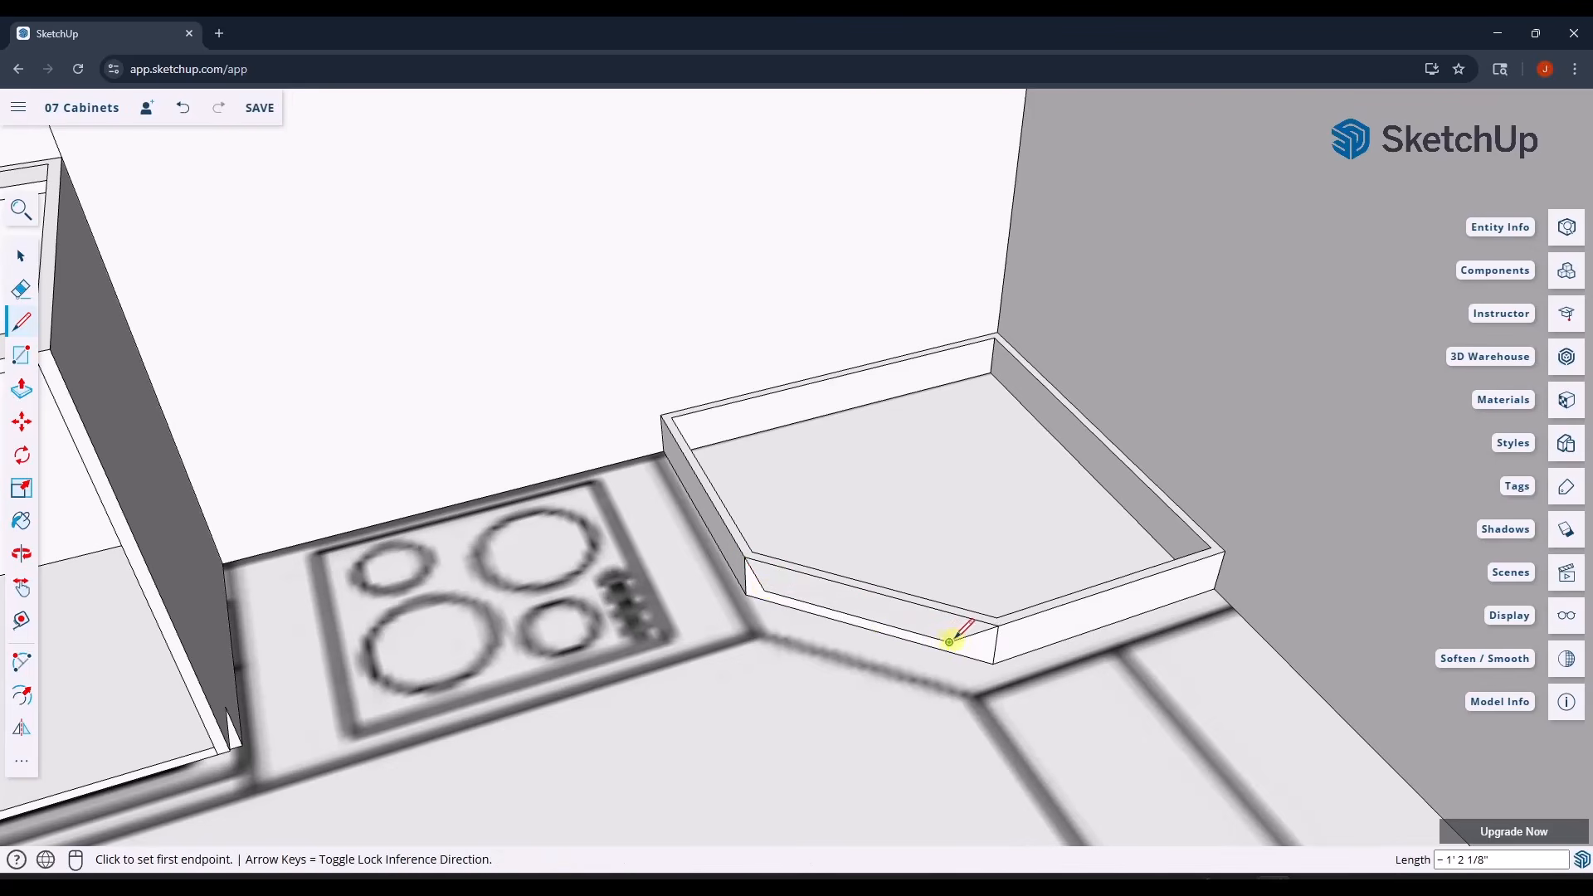
# - Select the three lines projecting over the diagonal front and offset them 3/4" inward
pyautogui.press('space')
pyautogui.scroll(5, 954, 635)
pyautogui.keyDown('ctrl'); pyautogui.click(923, 646); pyautogui.keyUp('ctrl')
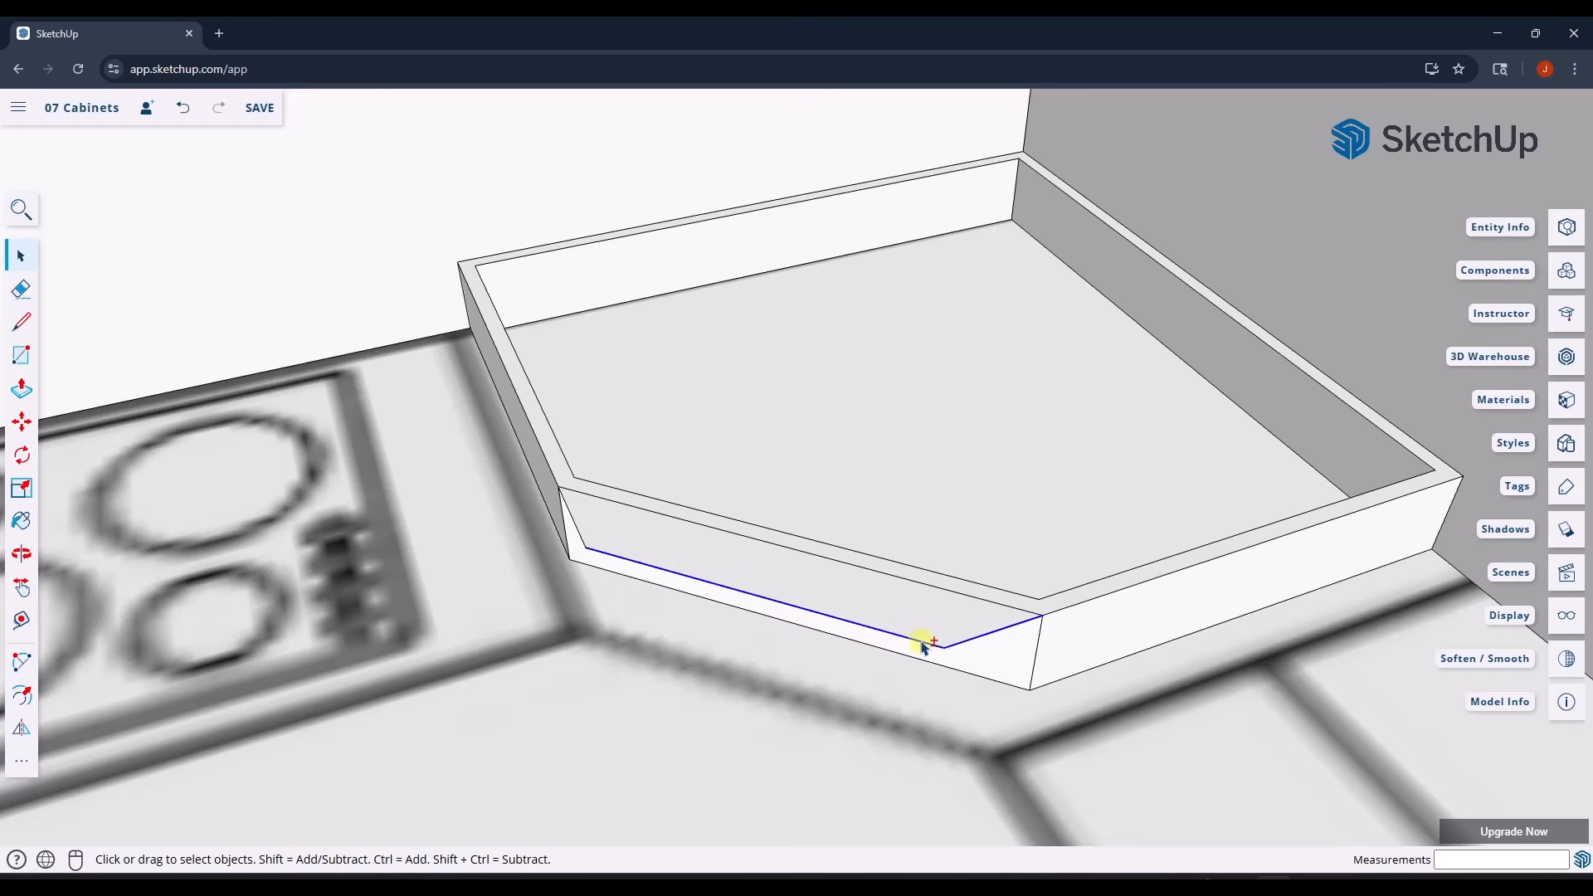
pyautogui.press('f')
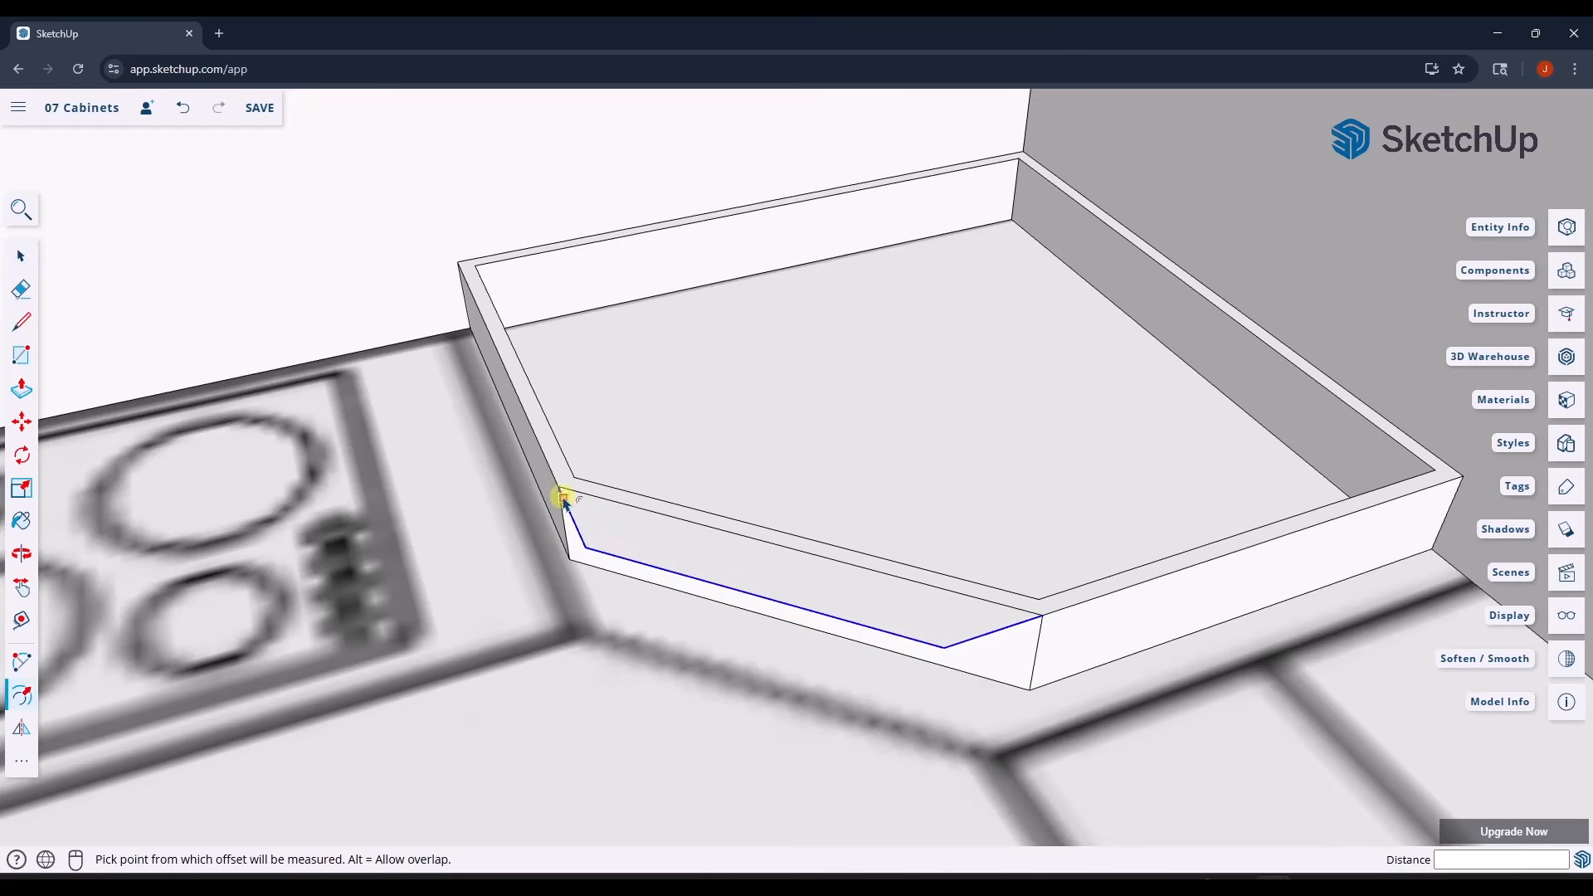
pyautogui.click(560, 491)
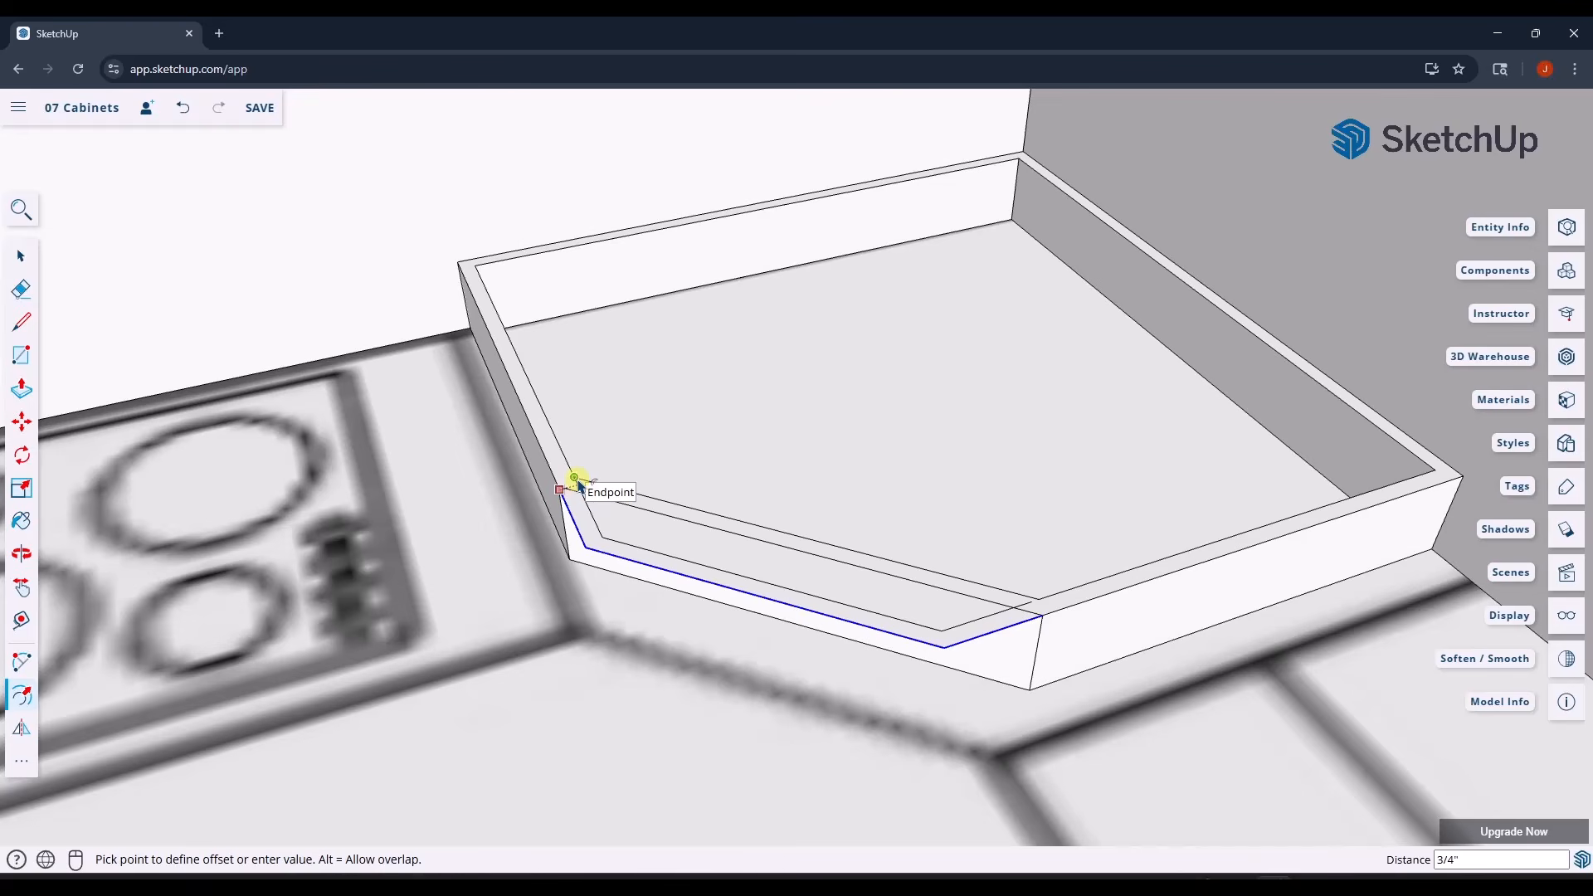
pyautogui.click(581, 488)
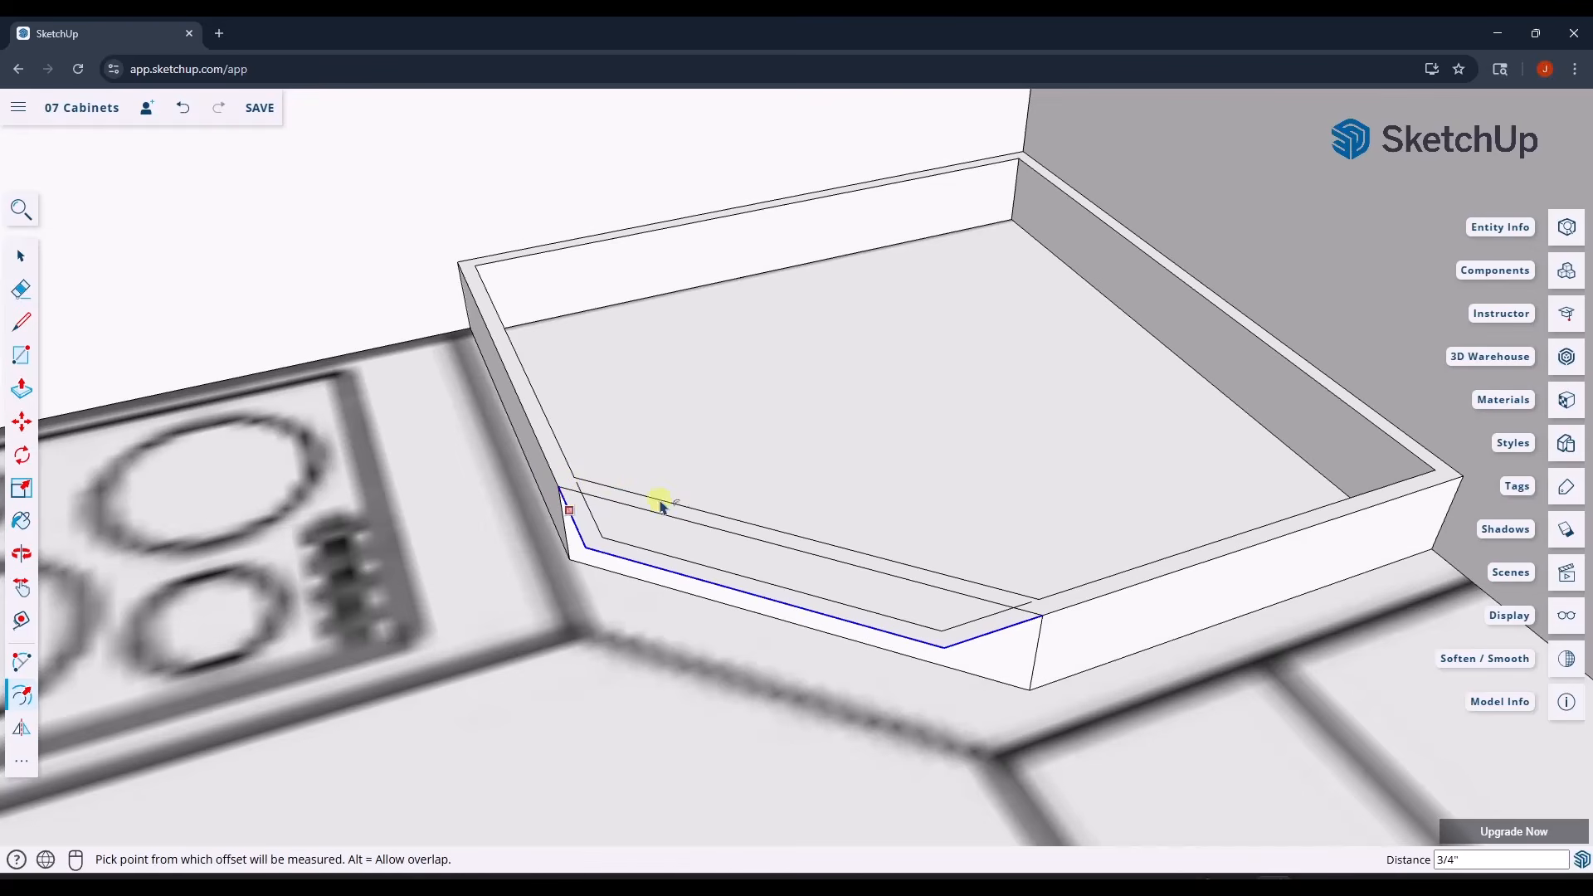
pyautogui.press('space')
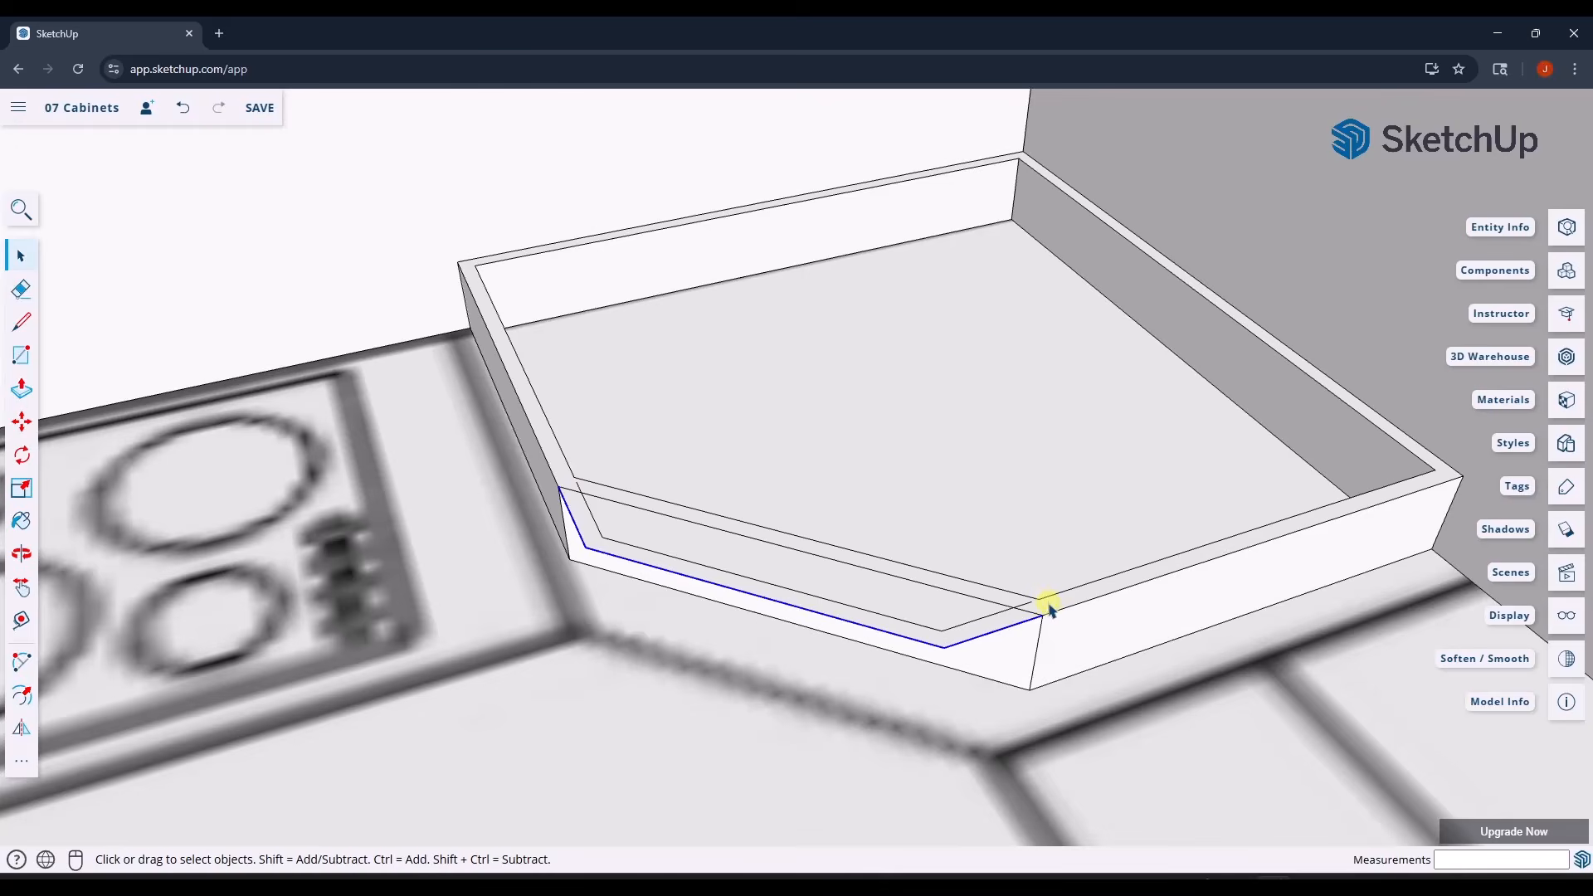
# - Draw short lines joining both ends of the offset lines to the border's inner front corners
pyautogui.press('l')
pyautogui.scroll(3, 1045, 607)
pyautogui.click(1022, 592)
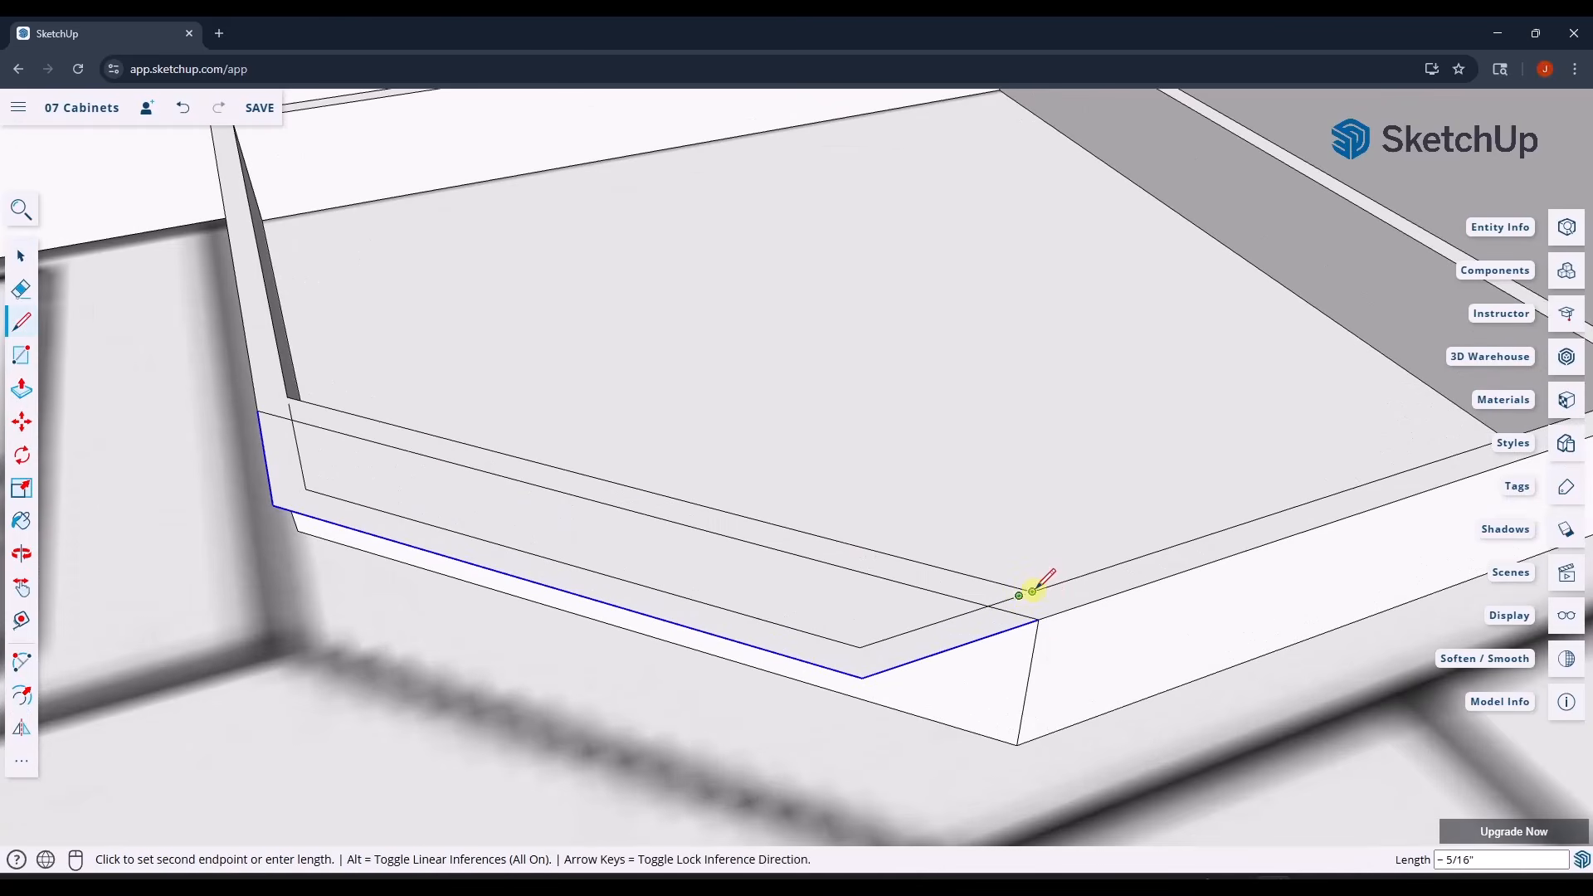
pyautogui.press('space')
pyautogui.press('l')
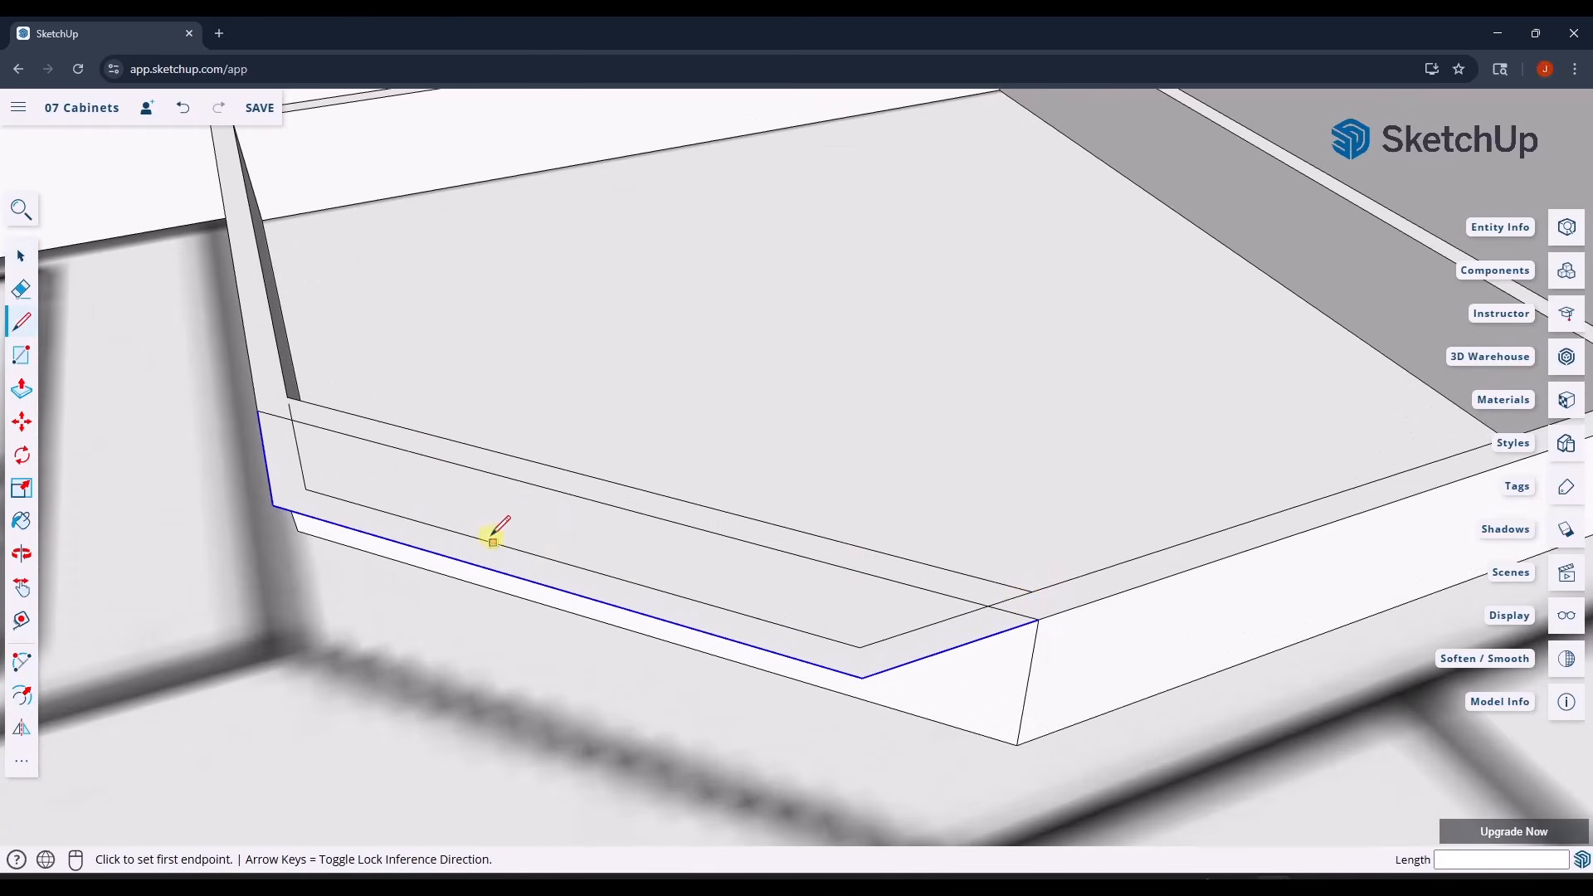
pyautogui.click(289, 403)
pyautogui.click(292, 407)
pyautogui.press('space')
# - Join the outer and offset lines of the front overhang with a short diagonal line at each of its two front corners
pyautogui.scroll(-3, 337, 471)
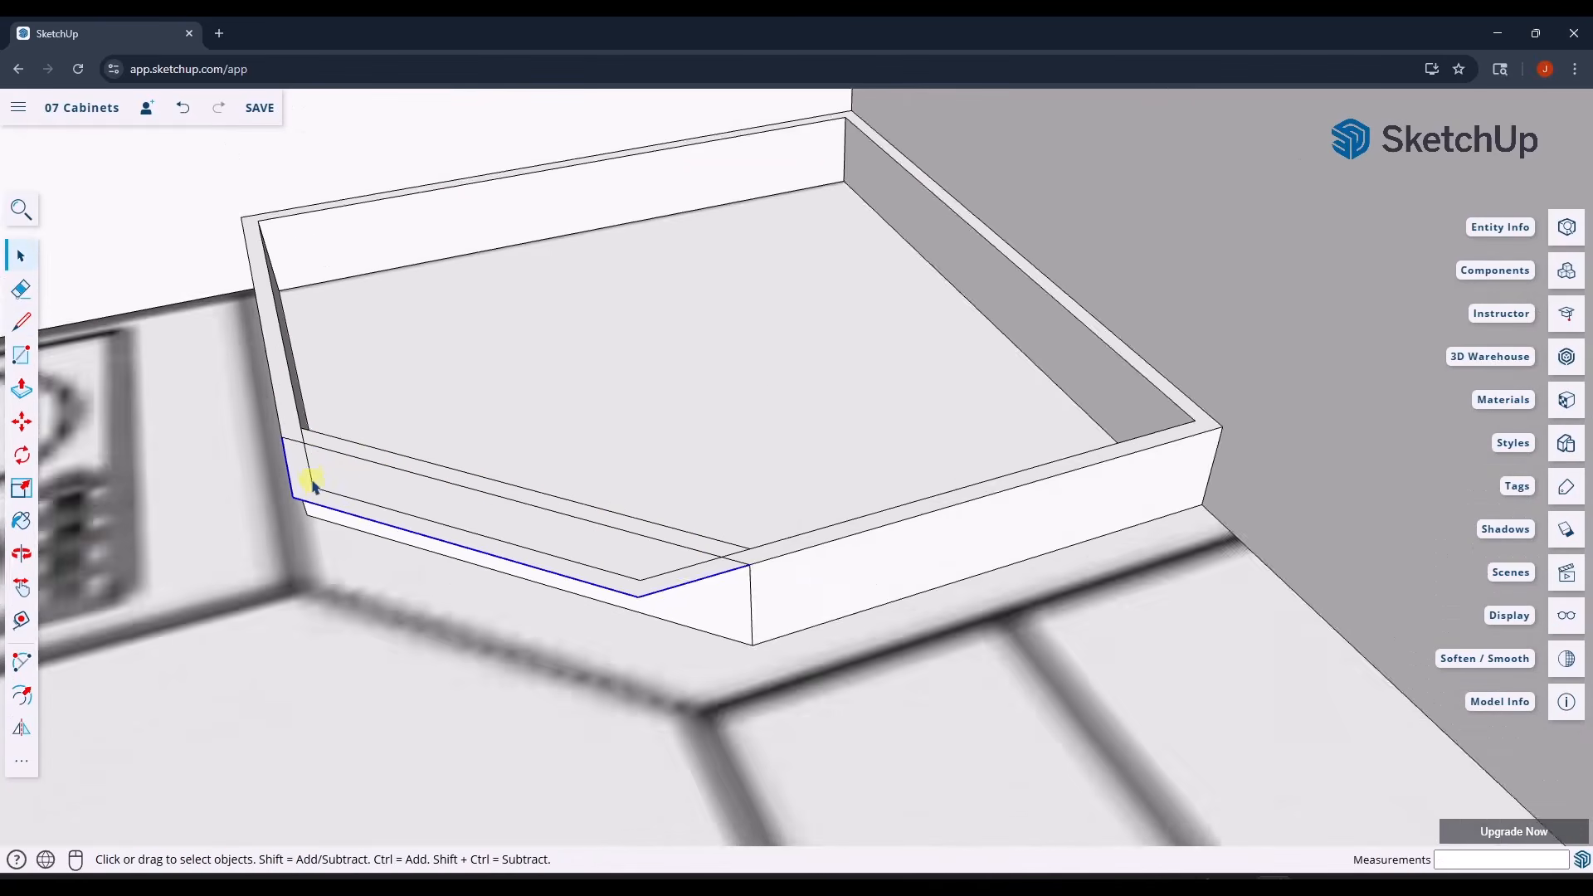
pyautogui.scroll(-3, 314, 484)
pyautogui.moveTo(321, 456); pyautogui.dragTo(788, 535, button='middle')
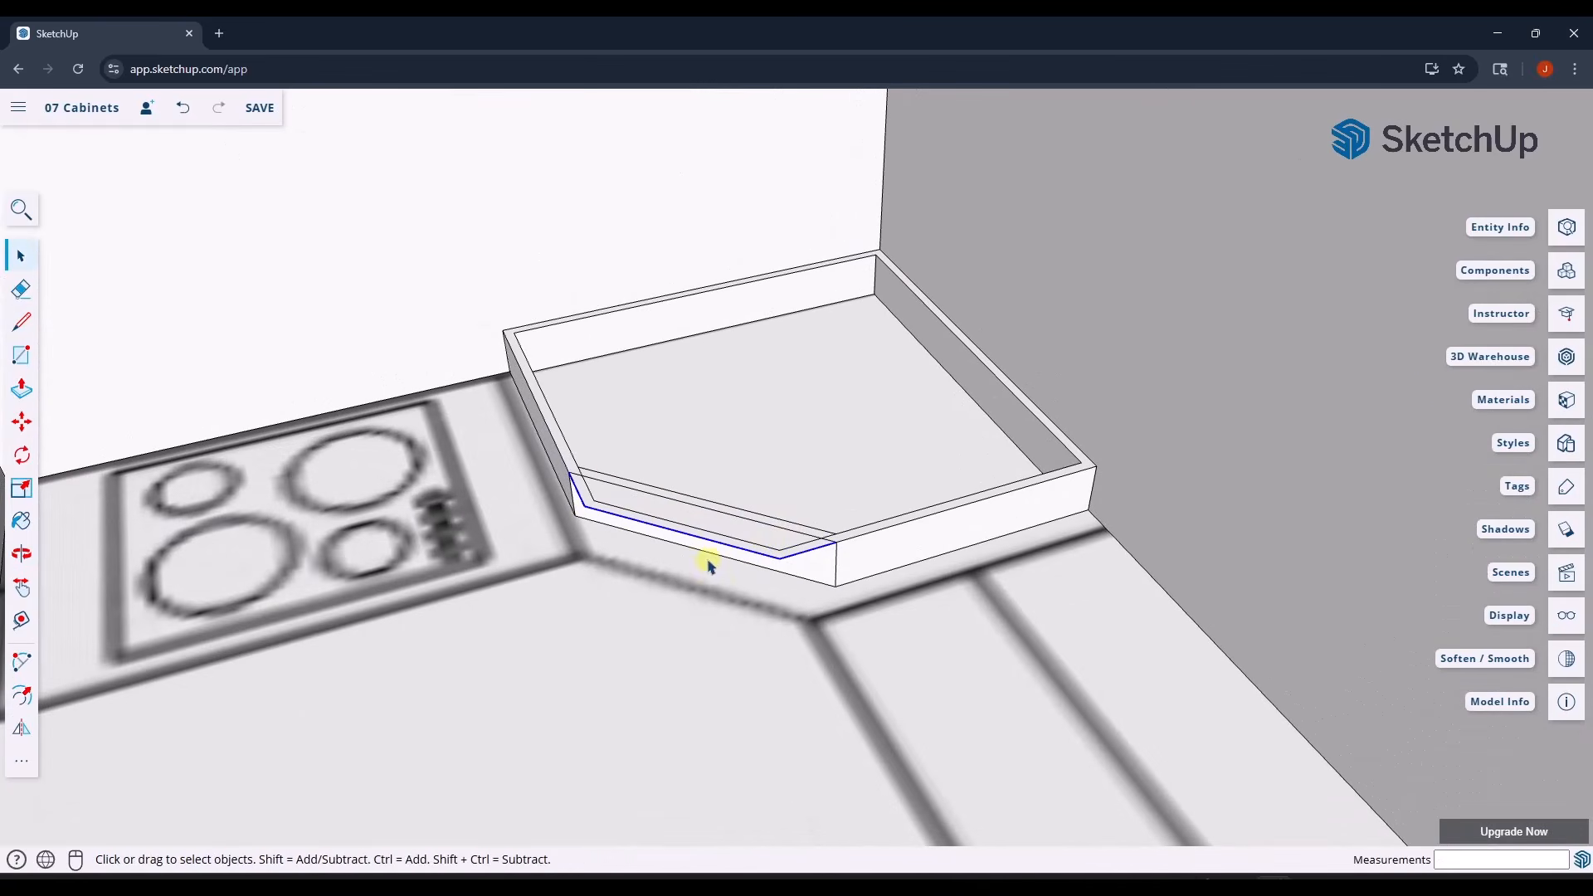
pyautogui.press('l')
pyautogui.scroll(3, 581, 491)
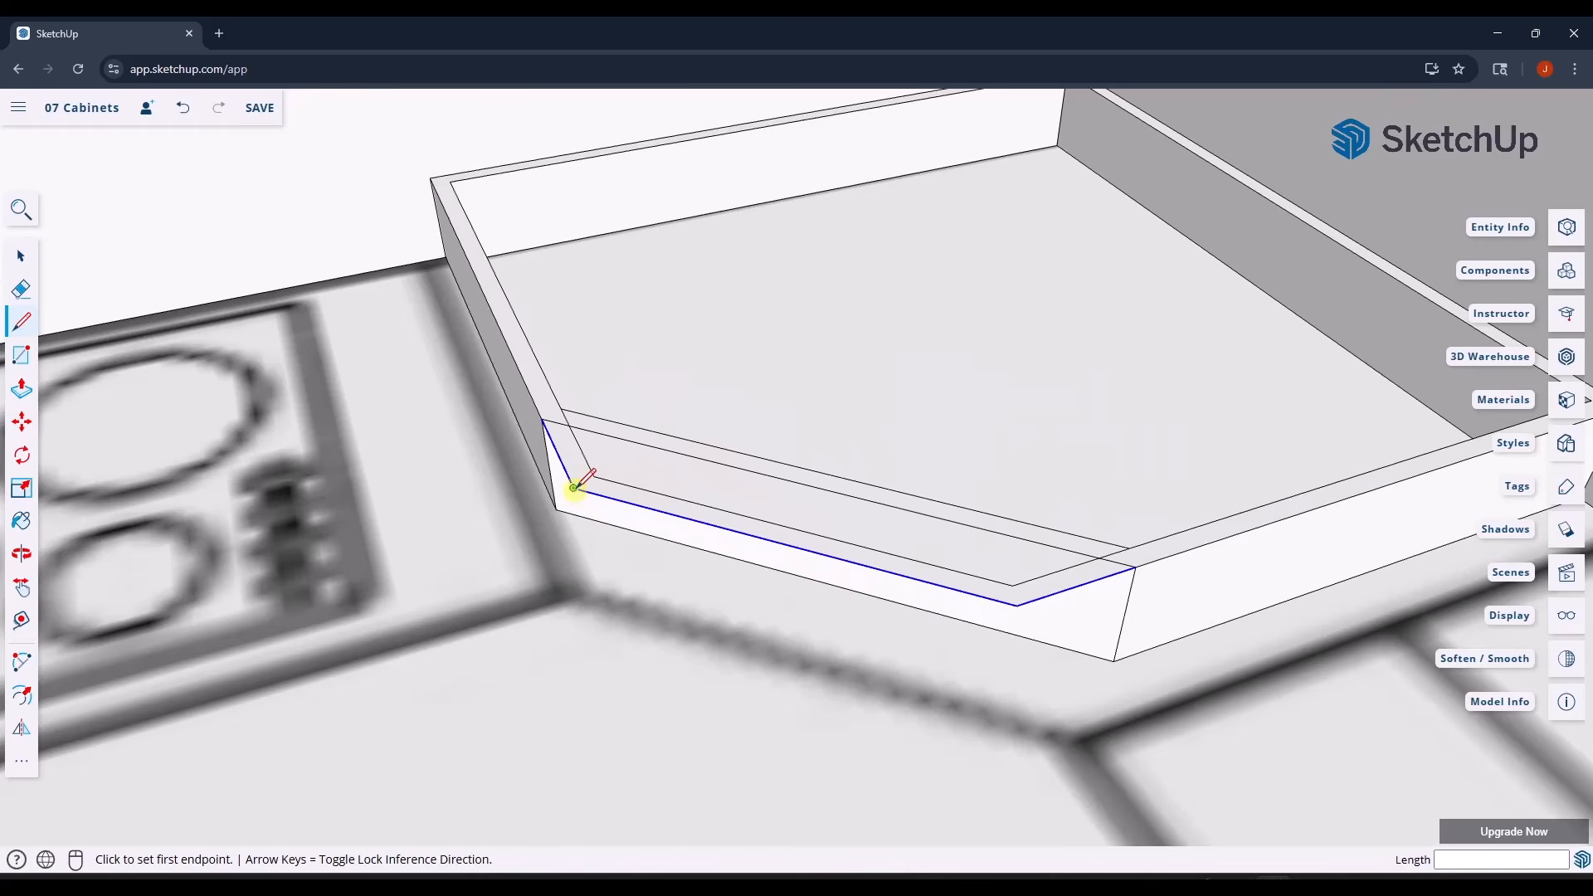
pyautogui.click(574, 487)
pyautogui.click(592, 479)
pyautogui.press('space')
pyautogui.press('l')
pyautogui.click(1013, 585)
pyautogui.click(1017, 605)
pyautogui.press('space')
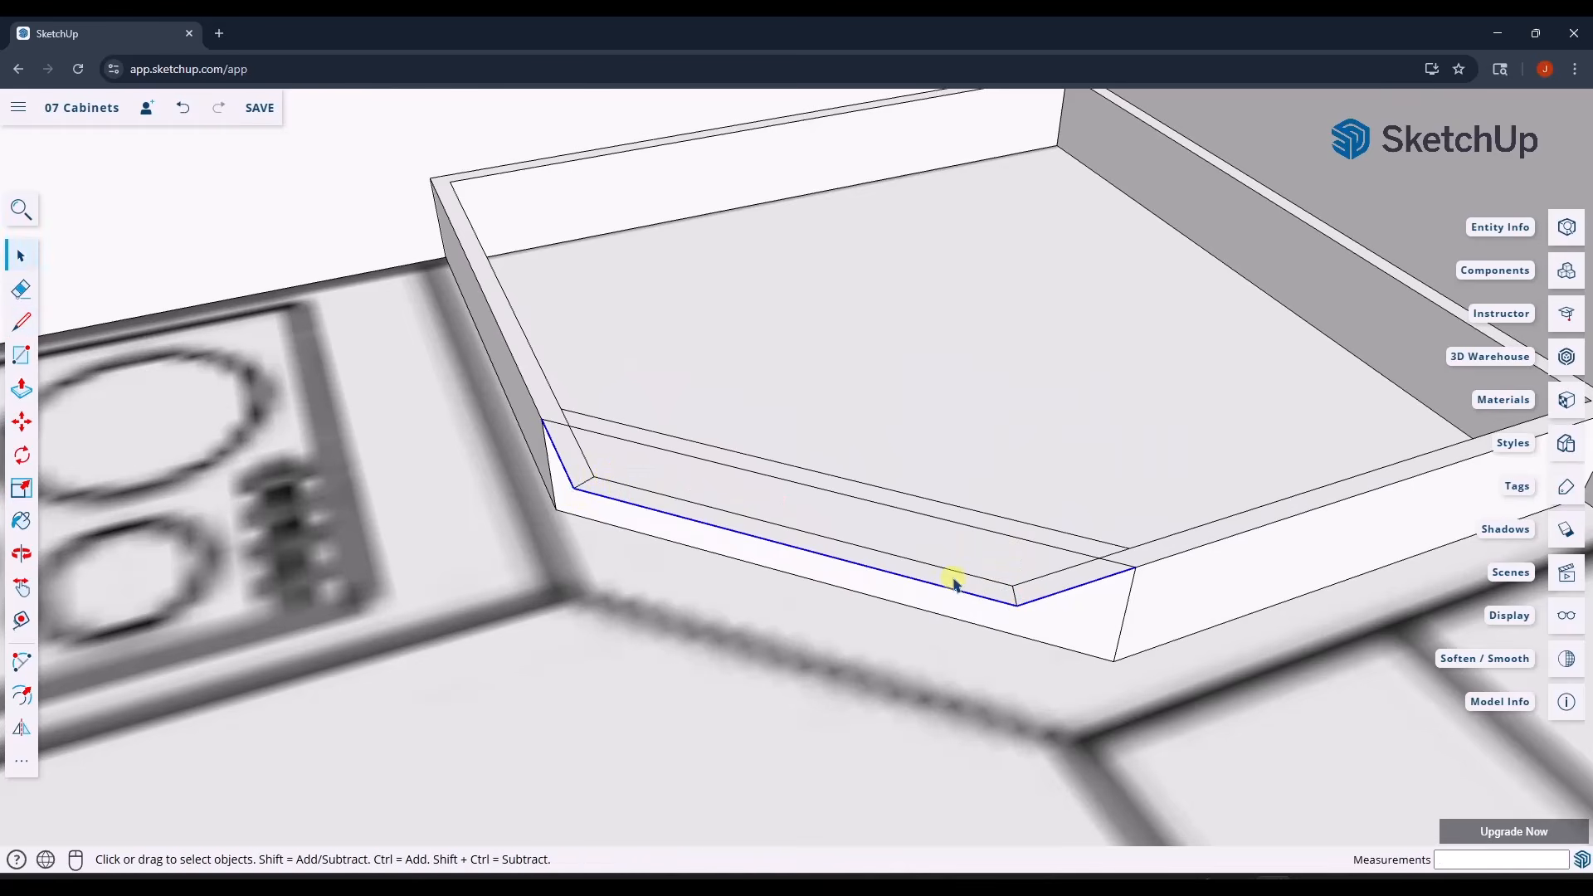
pyautogui.scroll(-2, 694, 513)
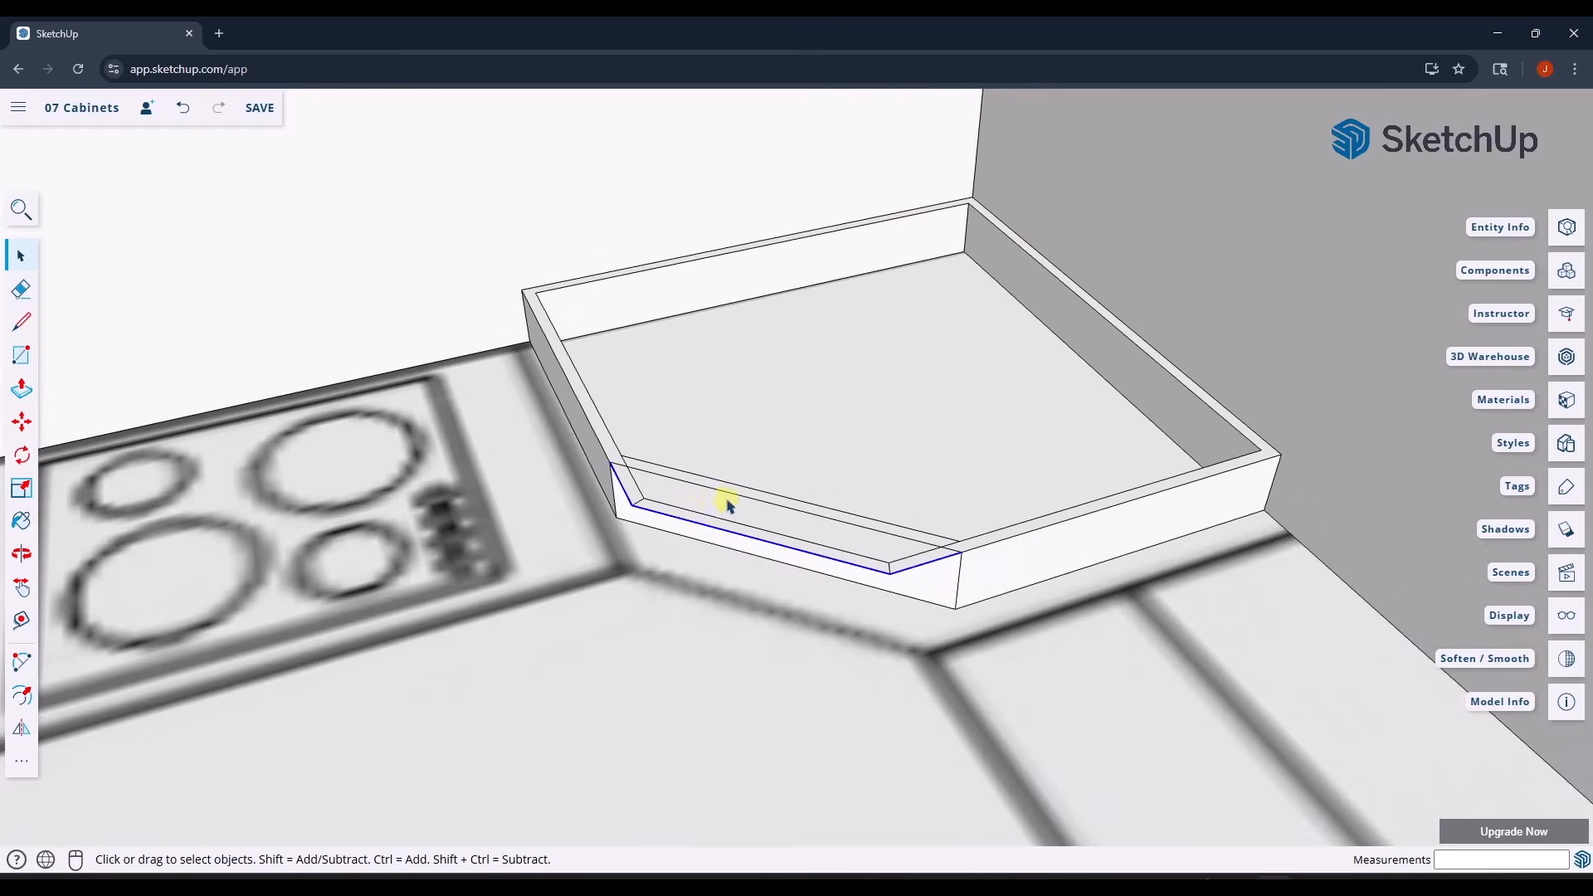
pyautogui.hotkey('ctrl', 'z')
pyautogui.moveTo(728, 505); pyautogui.dragTo(858, 566, button='middle')
pyautogui.scroll(-1, 675, 501)
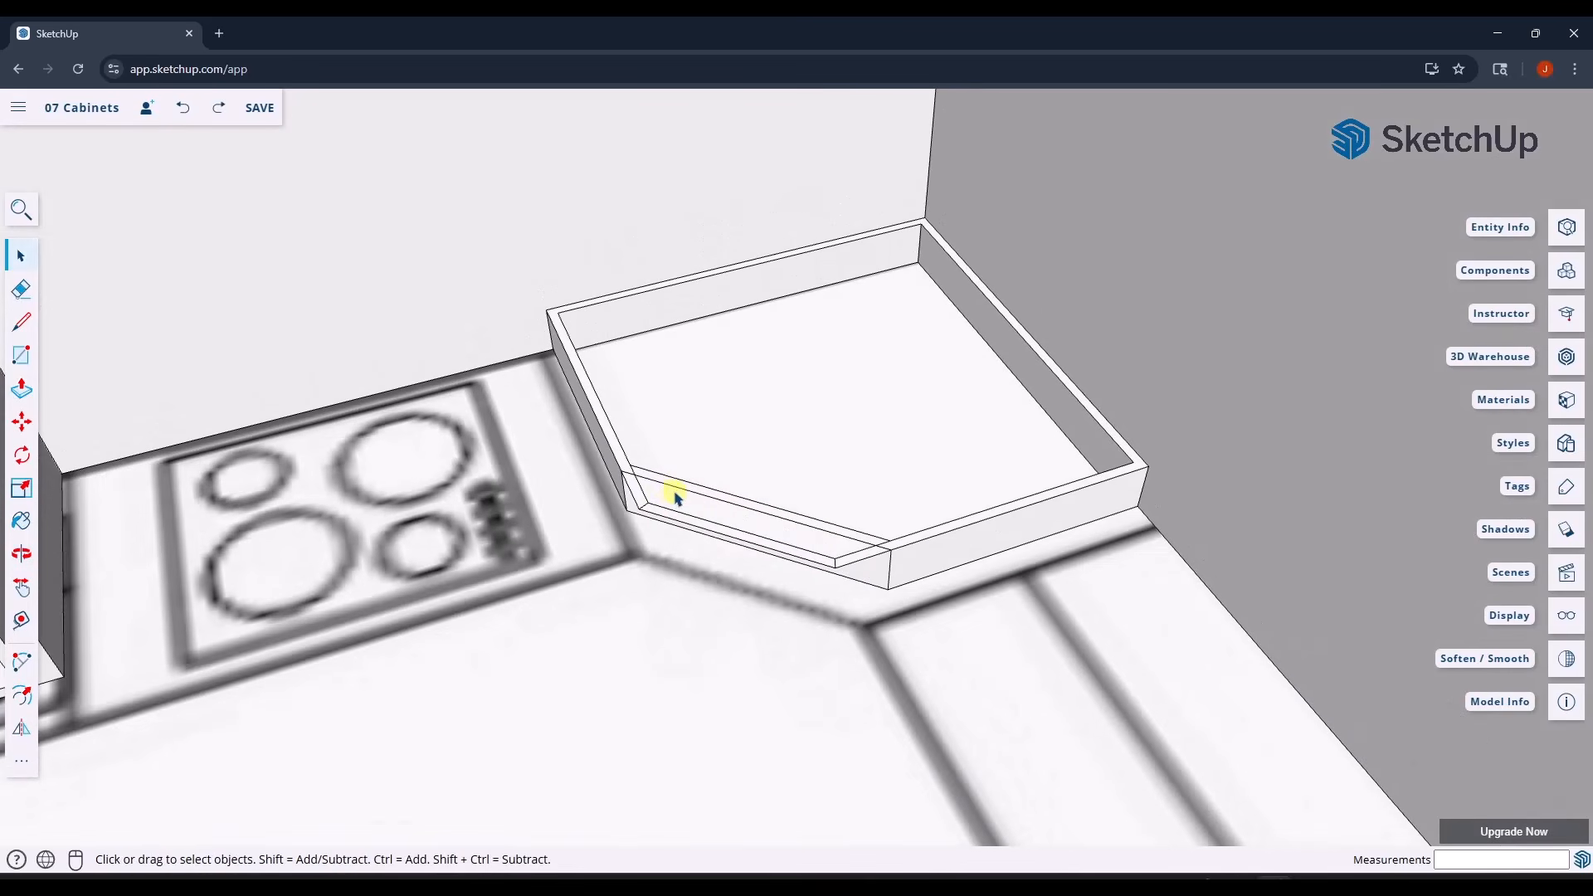
# - Pull the corner cabinet's side and back border up 2' 6 3/4" to match the neighbouring cabinet's height
pyautogui.press('p')
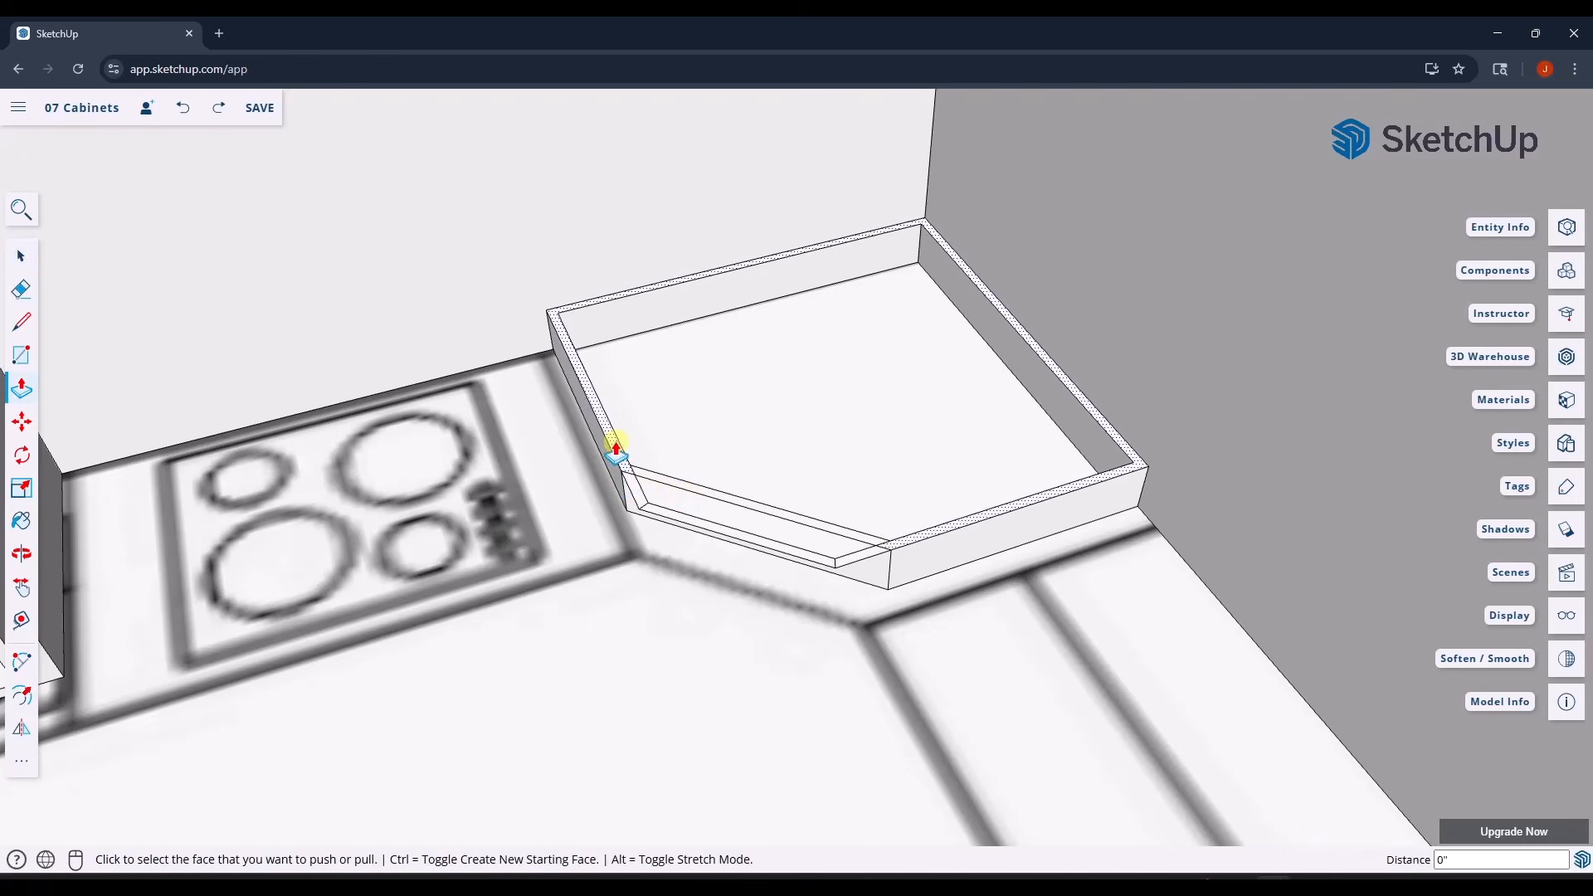
pyautogui.click(611, 450)
pyautogui.scroll(-2, 601, 415)
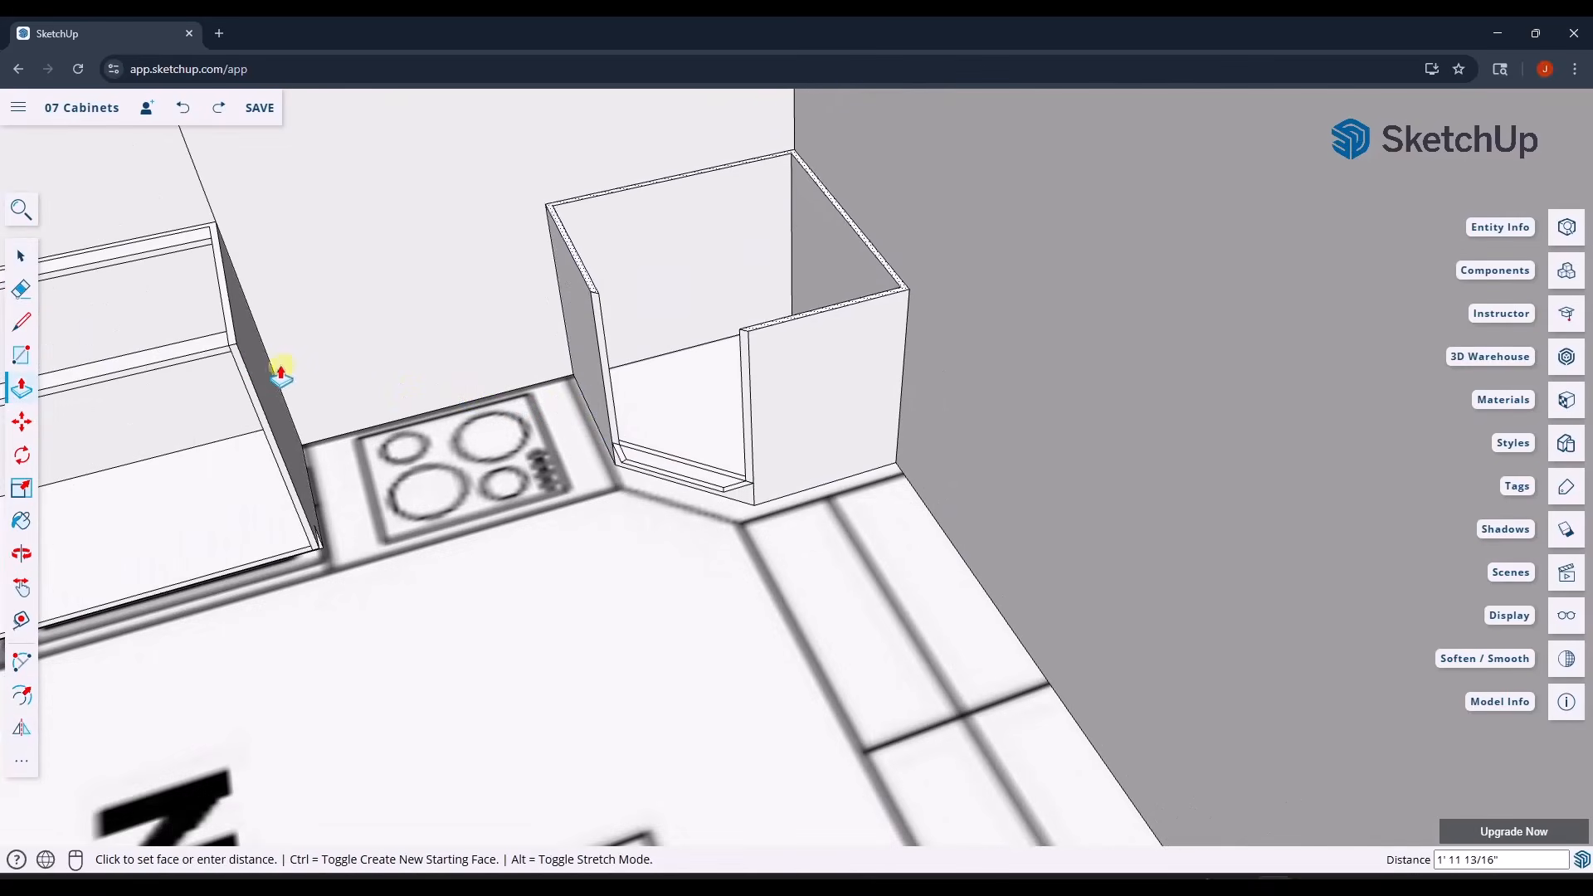
pyautogui.click(236, 346)
pyautogui.scroll(3, 602, 451)
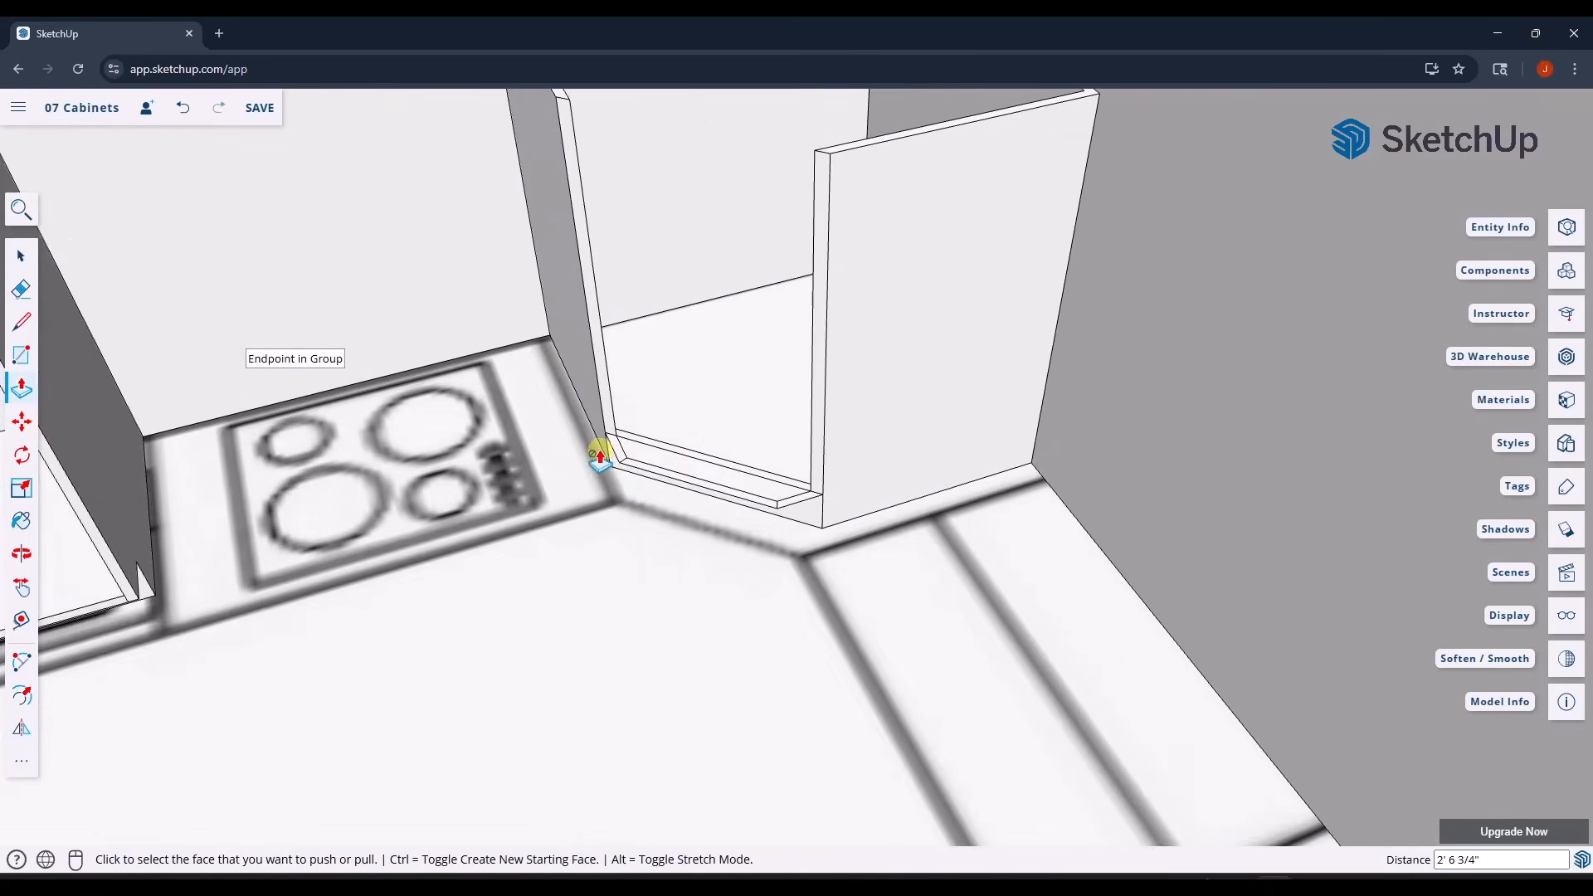
# - Pull both end strips of the front overhang up 2' 6 3/4", level with the cabinet's side panels
pyautogui.click(615, 452)
pyautogui.scroll(-3, 616, 451)
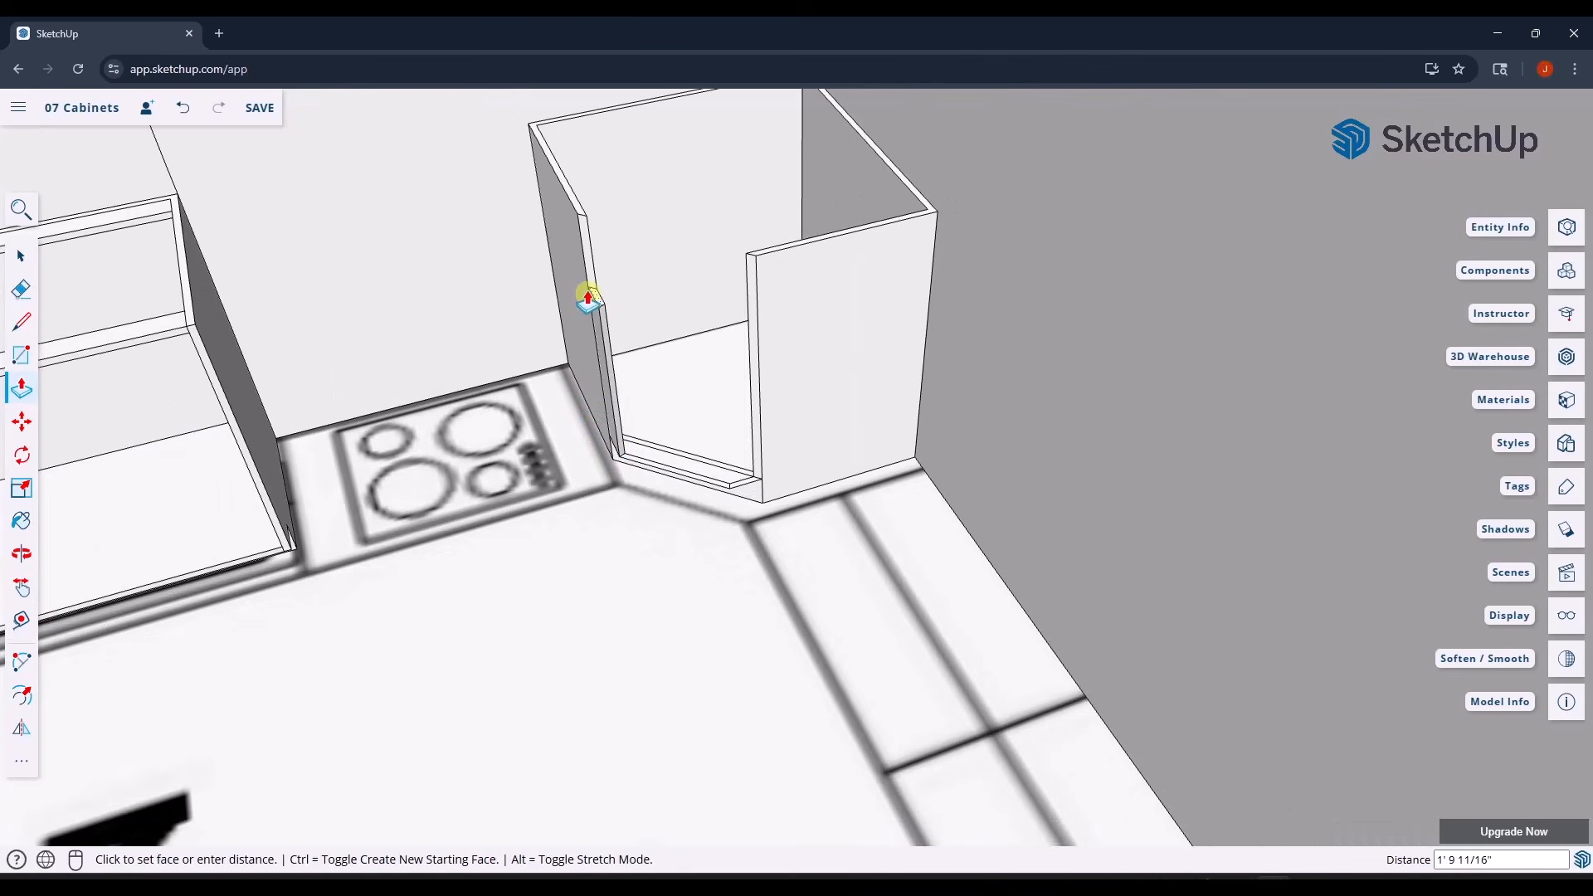
pyautogui.click(579, 222)
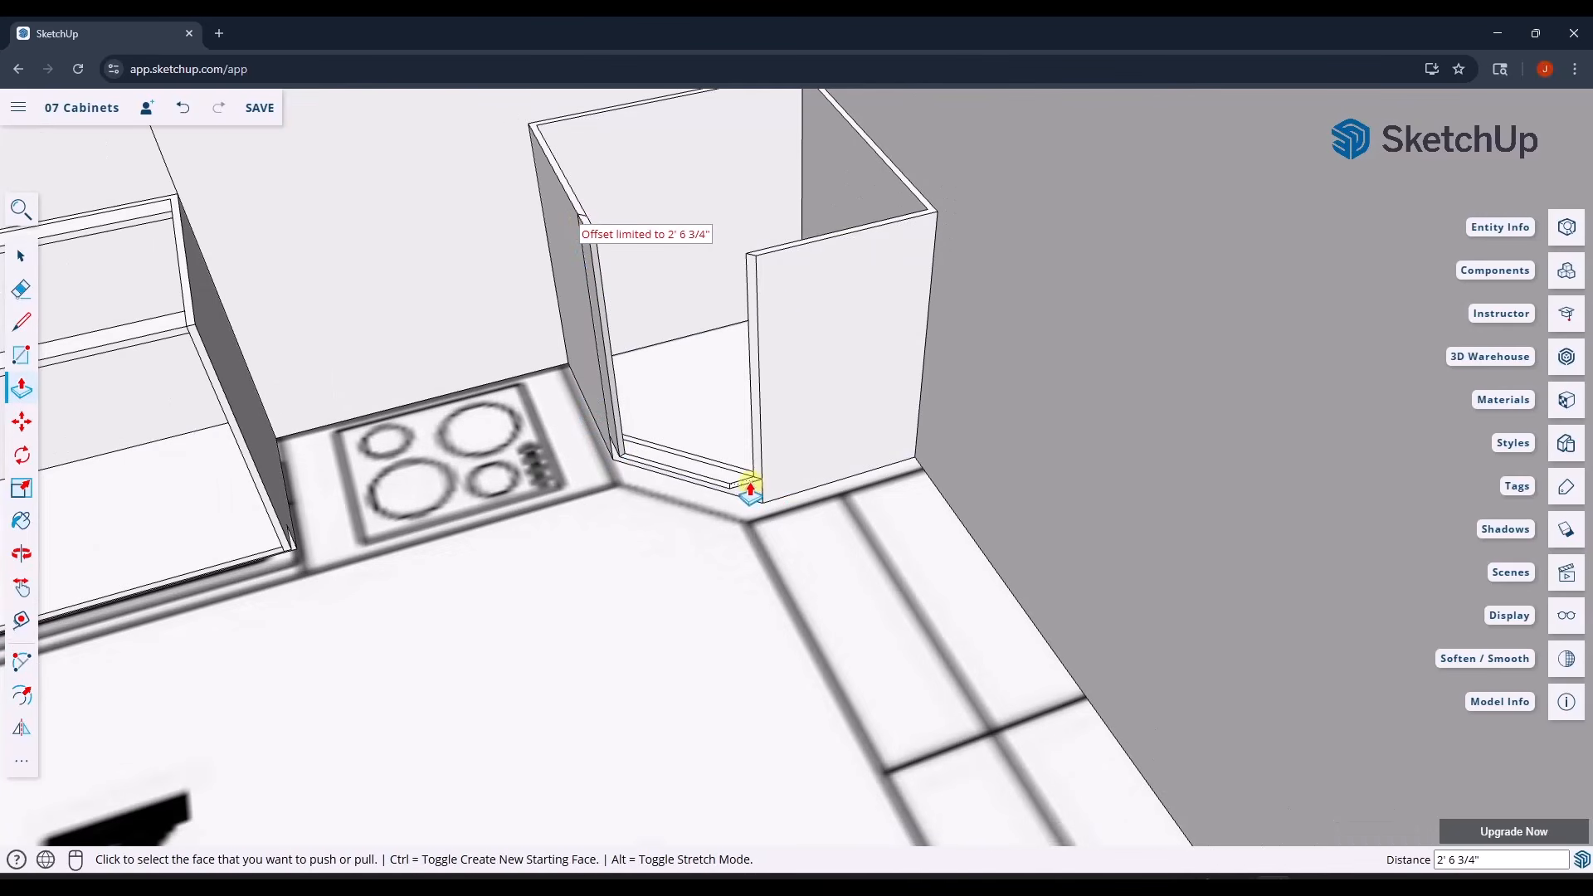
pyautogui.click(750, 483)
pyautogui.click(757, 263)
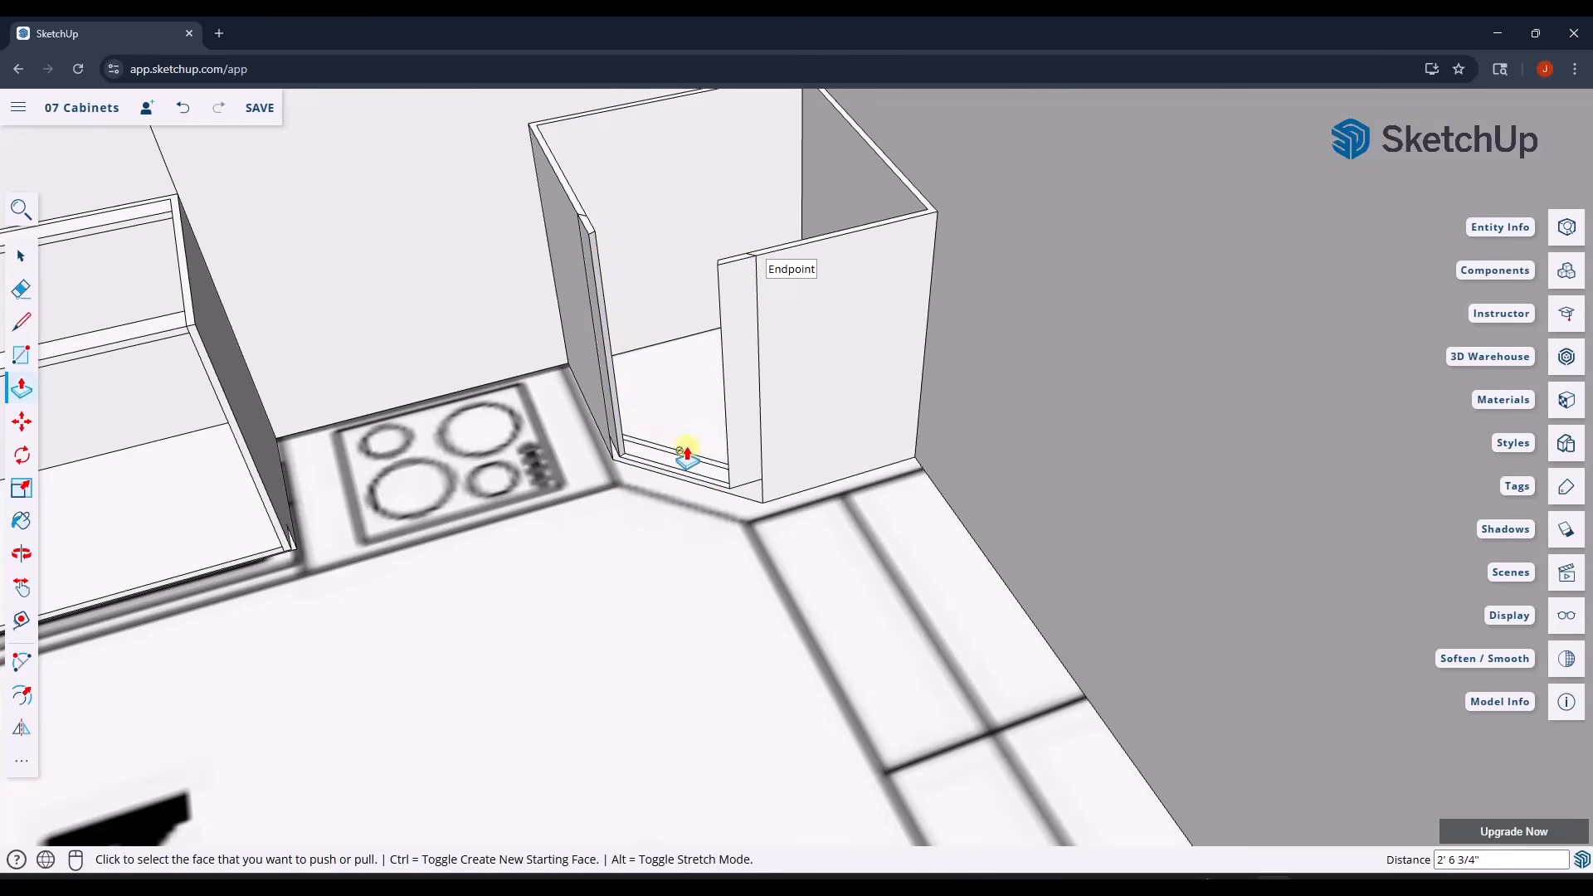
# - Draw a short line from the overhang's inner corner on the cooktop side, perpendicular to its front edge
pyautogui.scroll(10, 637, 454)
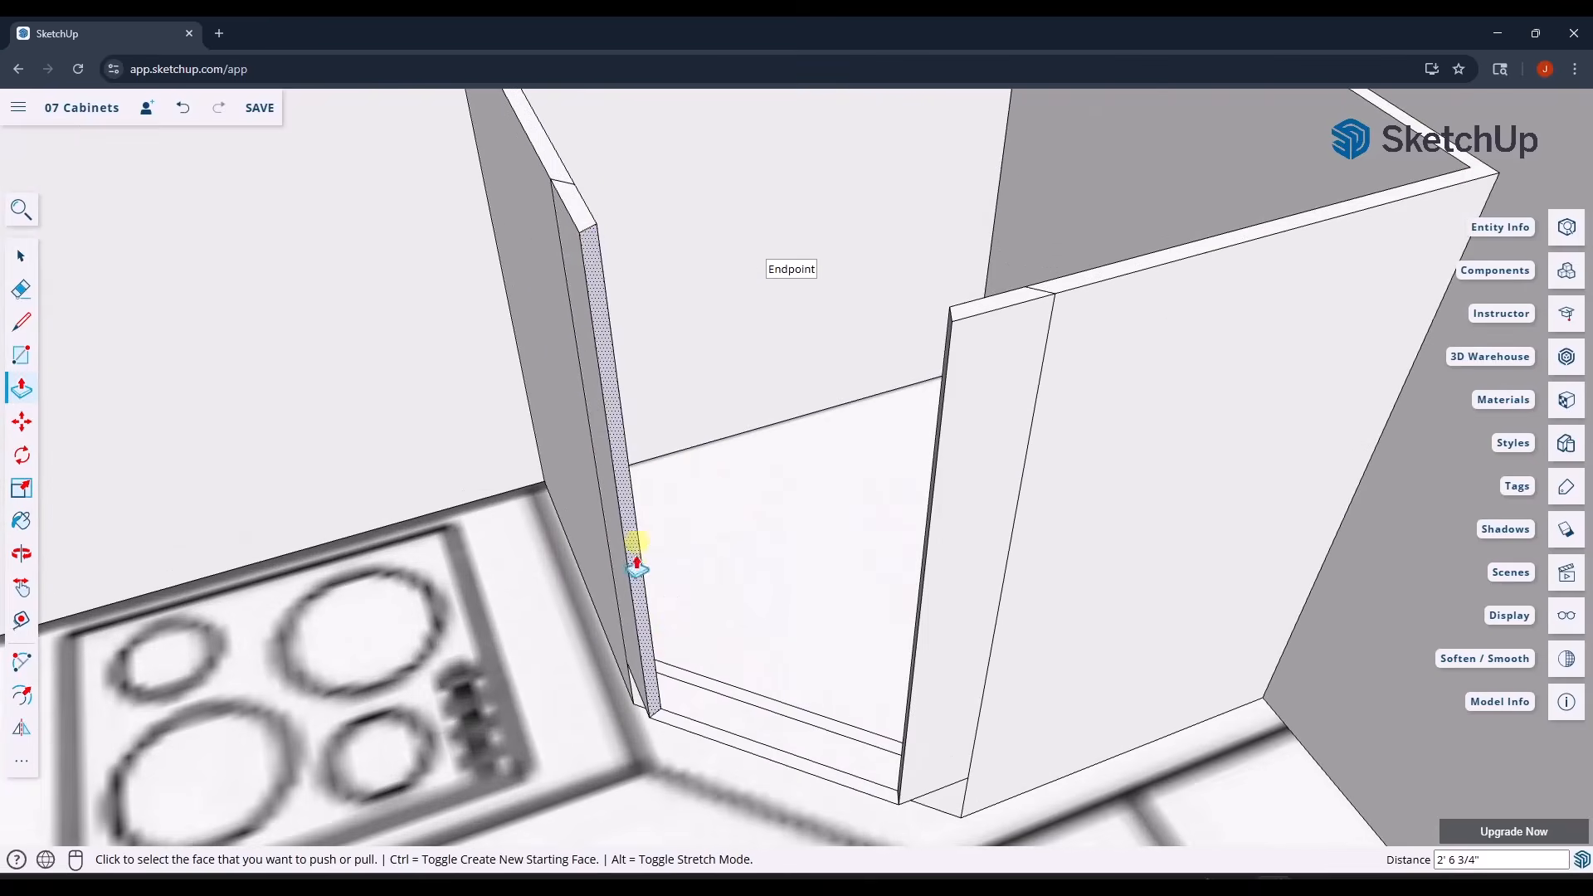
pyautogui.press('space')
pyautogui.press('l')
pyautogui.scroll(3, 658, 722)
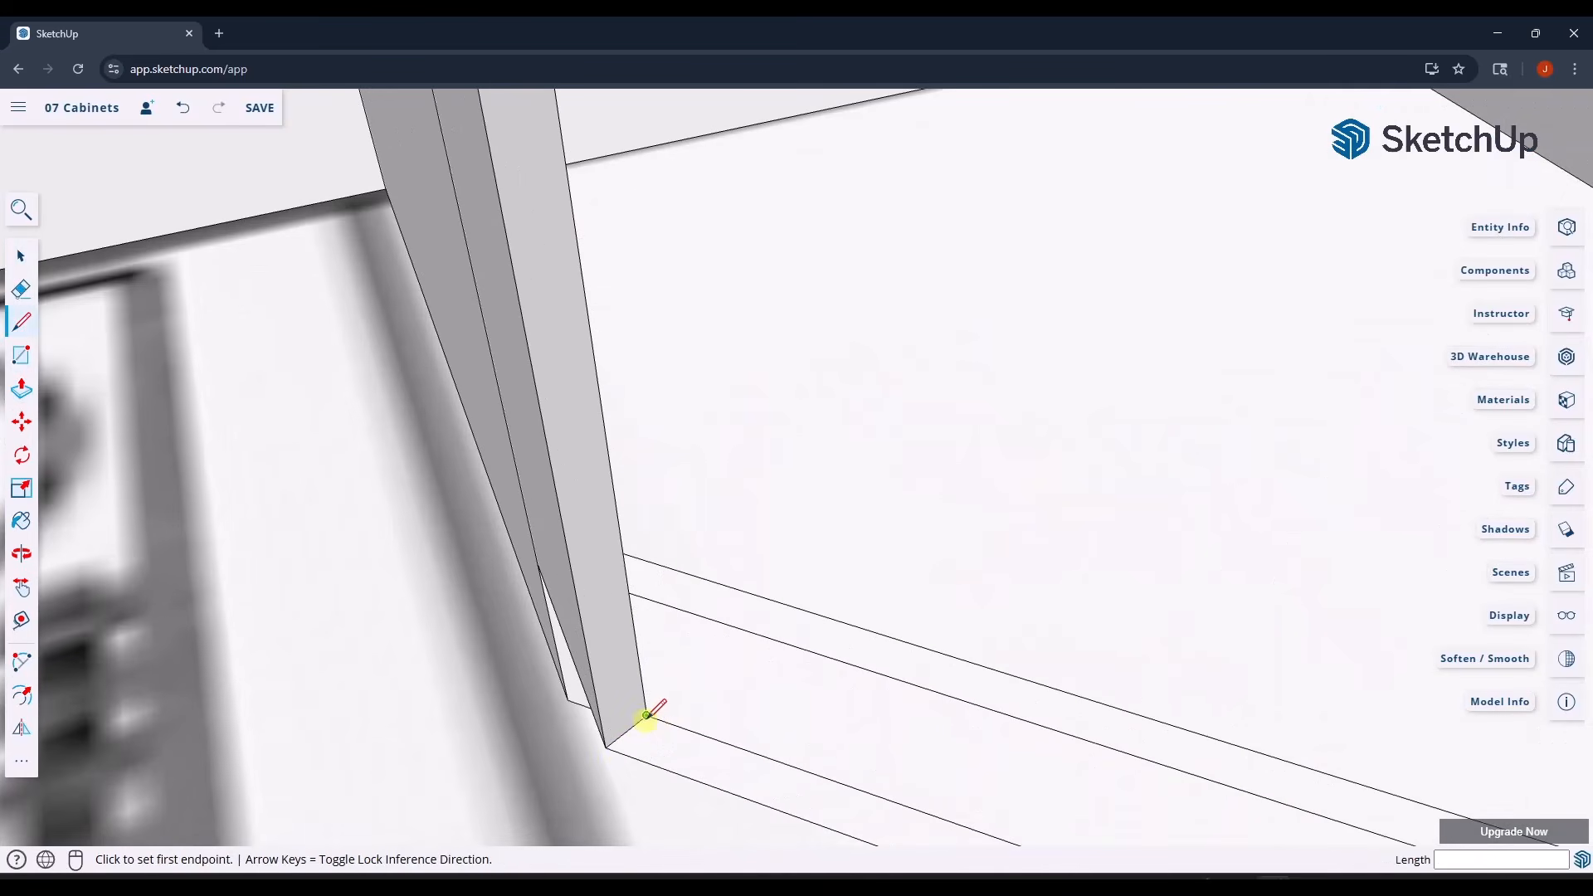
pyautogui.click(646, 715)
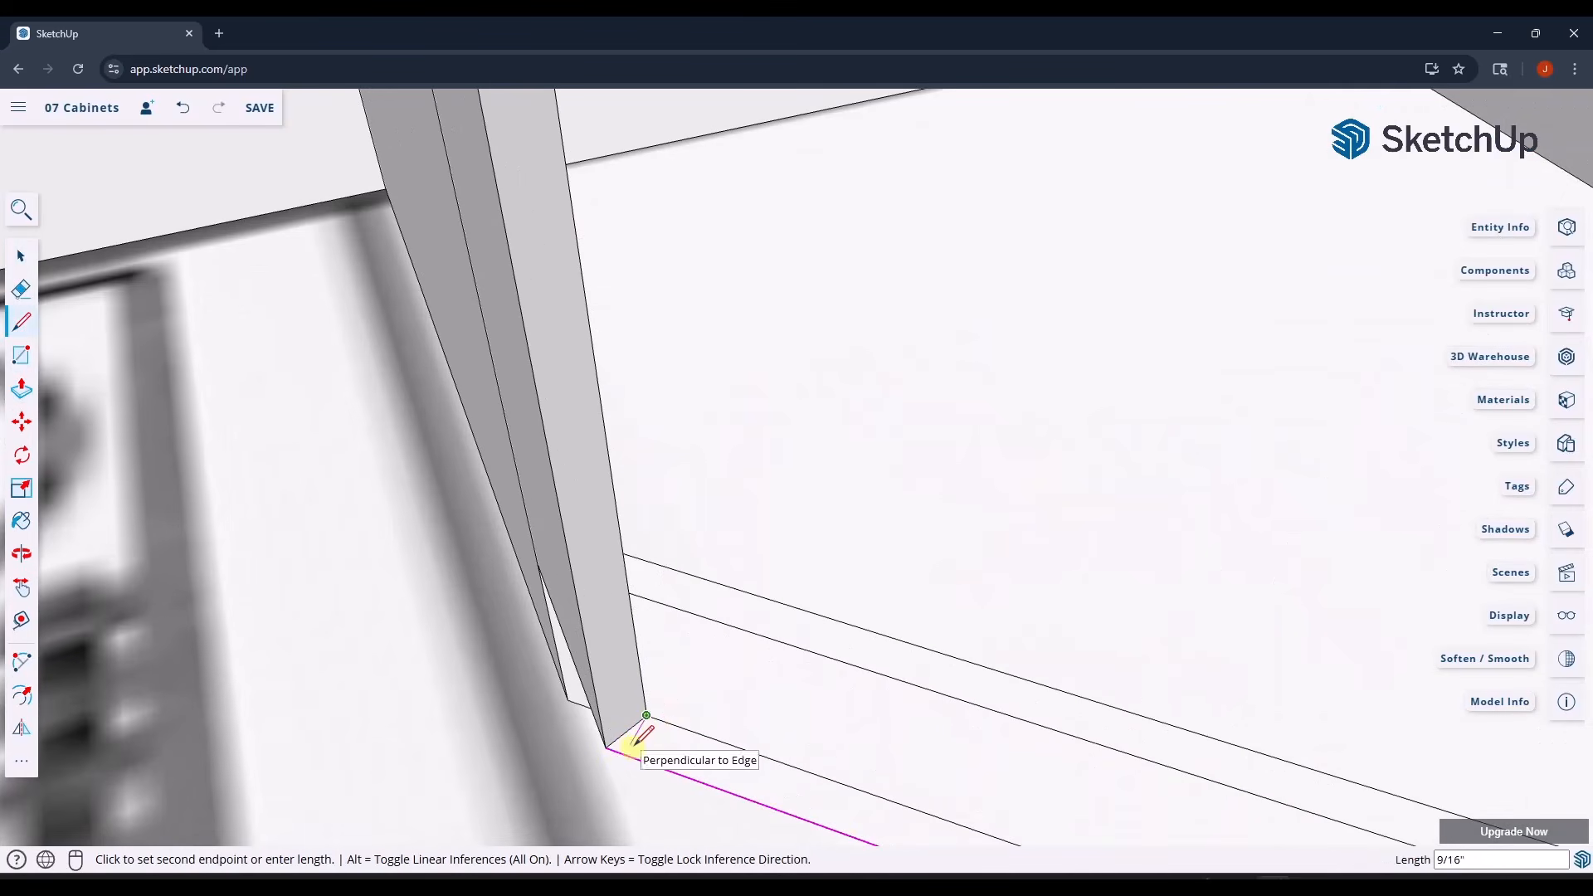
pyautogui.click(620, 759)
pyautogui.press('space')
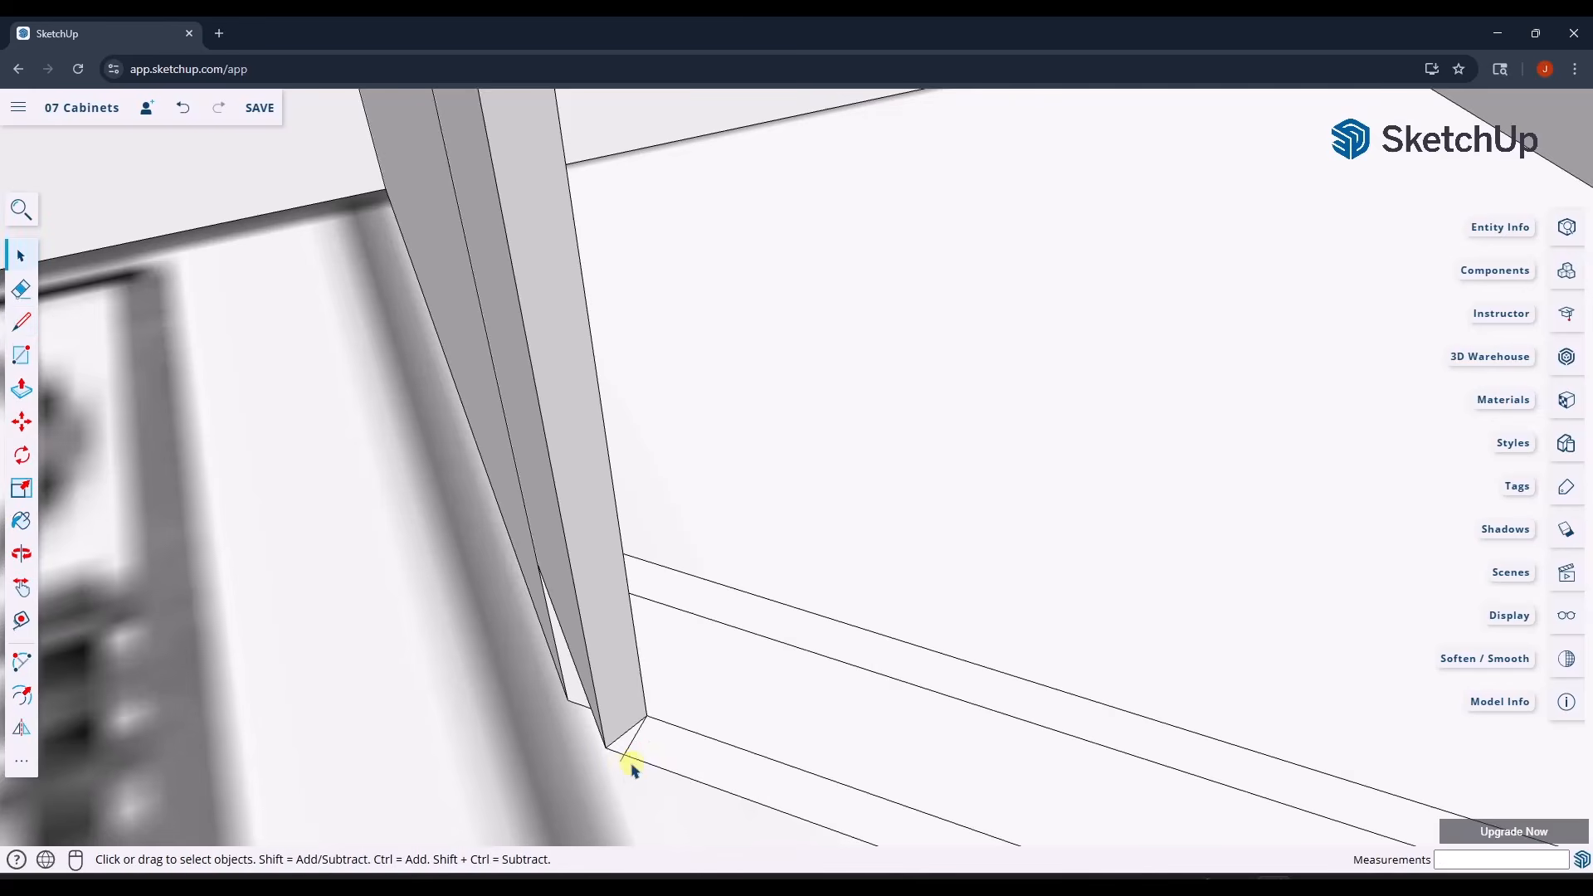
pyautogui.scroll(2, 626, 757)
pyautogui.press('e')
pyautogui.press('space')
pyautogui.scroll(-3, 630, 754)
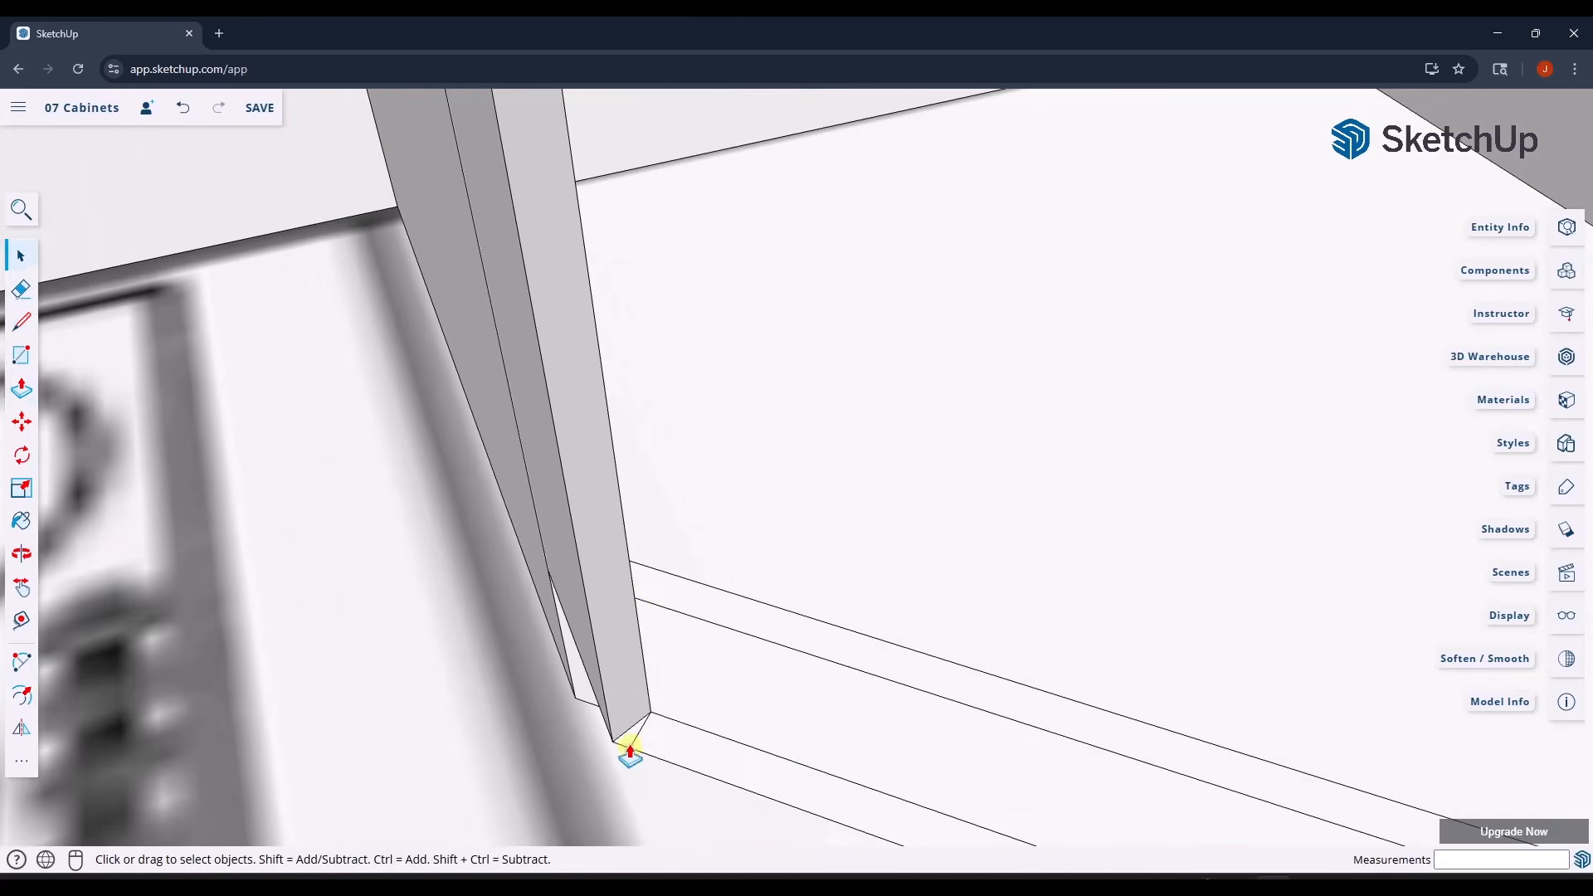
# - Try to pull the small triangle at the overhang's cooktop-side corner up 2' 6 3/4" to the panel top, and undo it
pyautogui.press('p')
pyautogui.click(630, 752)
pyautogui.scroll(-3, 622, 566)
pyautogui.scroll(-3, 607, 507)
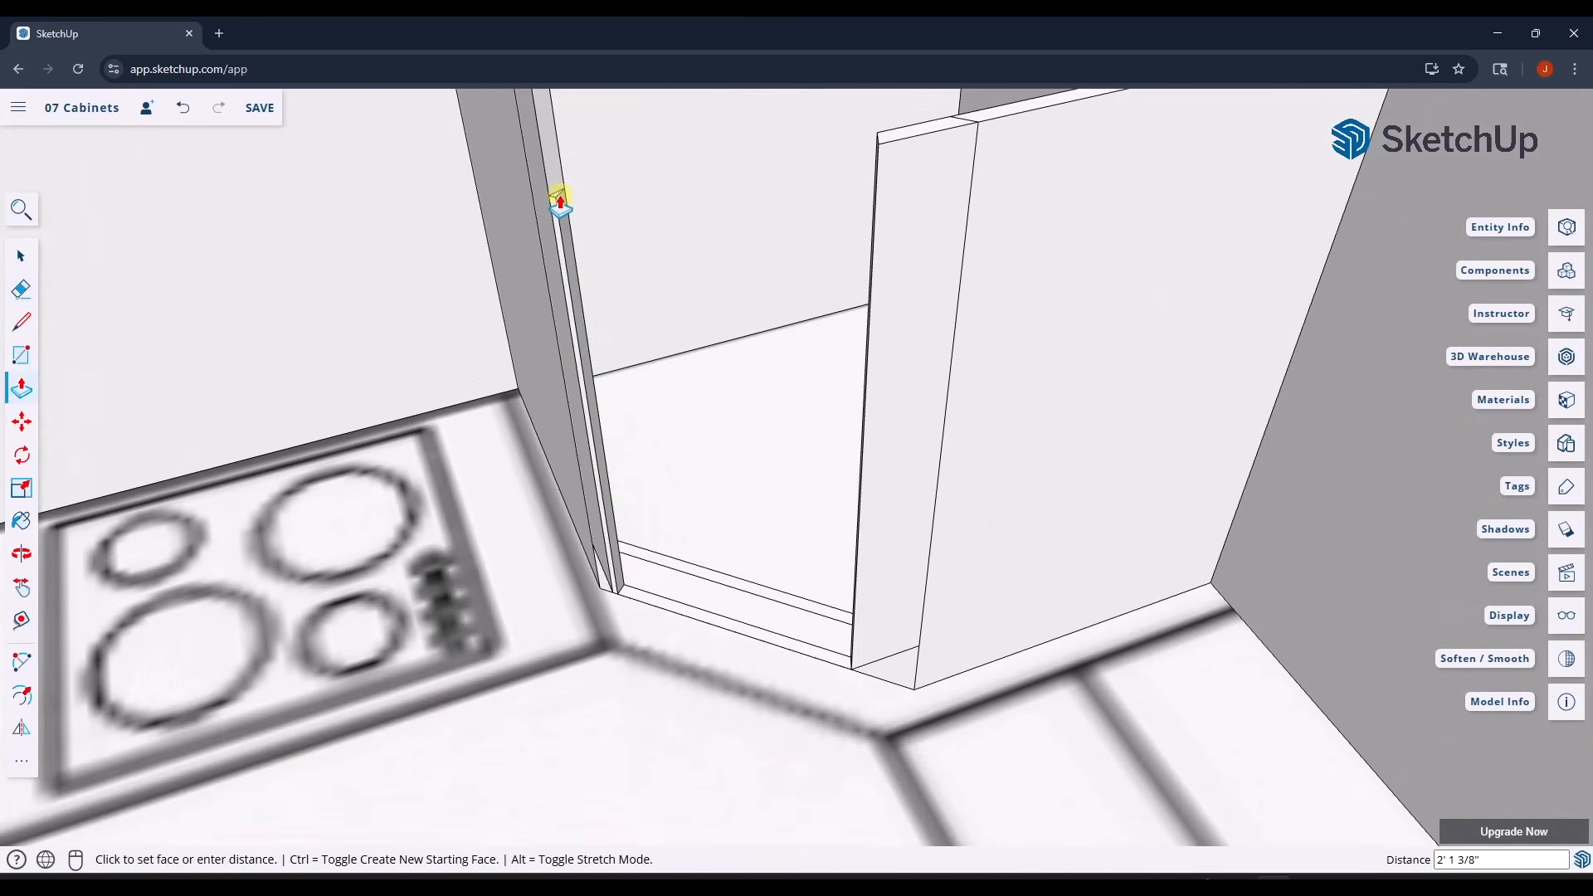
pyautogui.scroll(3, 608, 415)
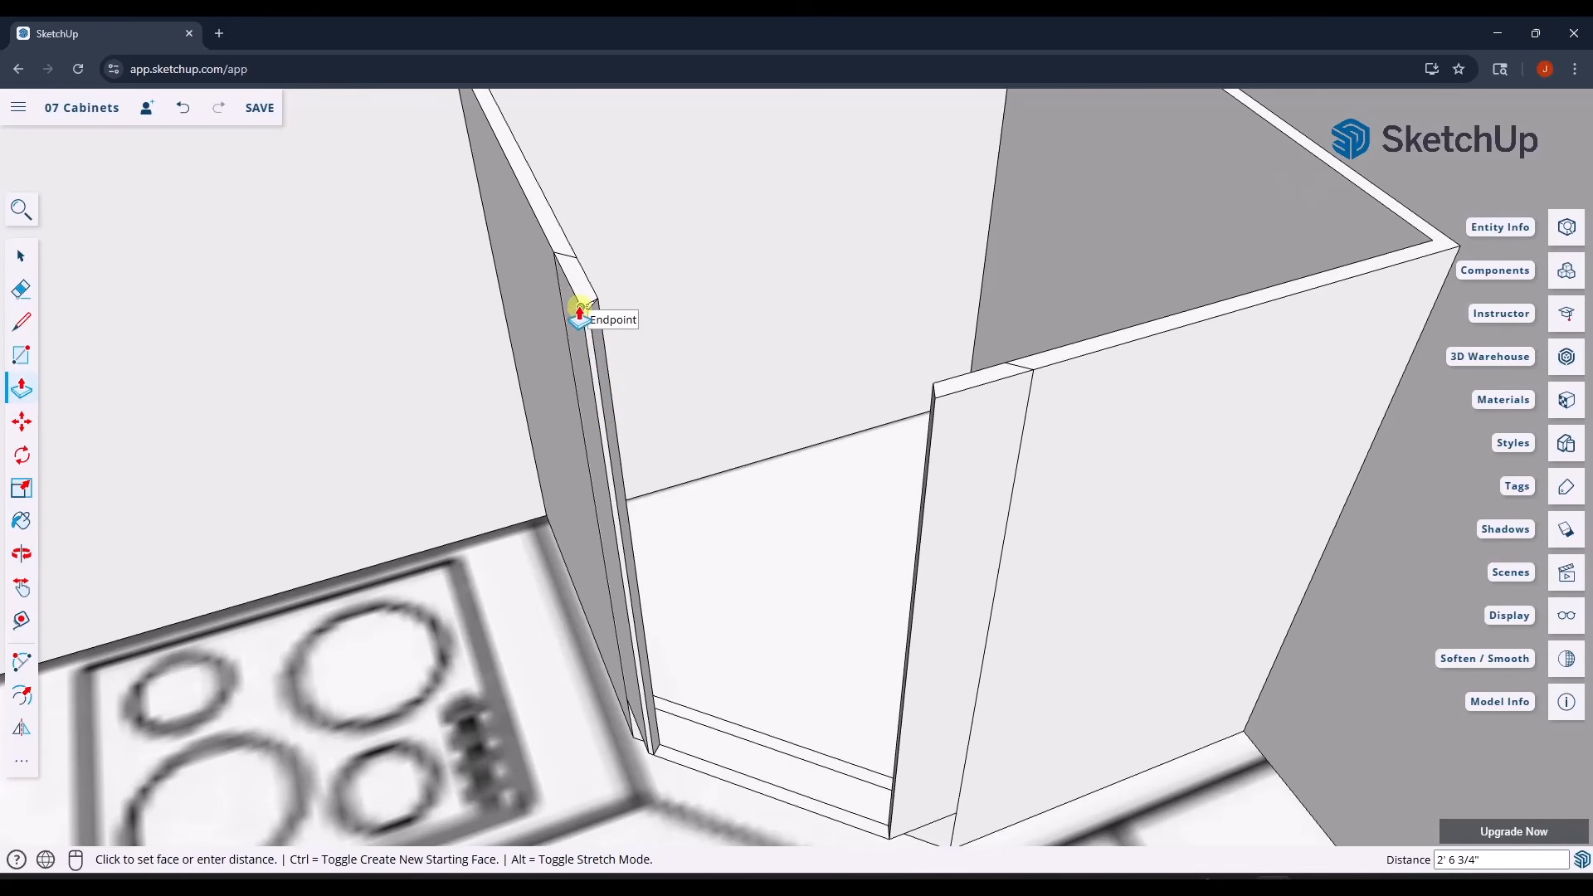
pyautogui.click(580, 311)
pyautogui.scroll(2, 587, 308)
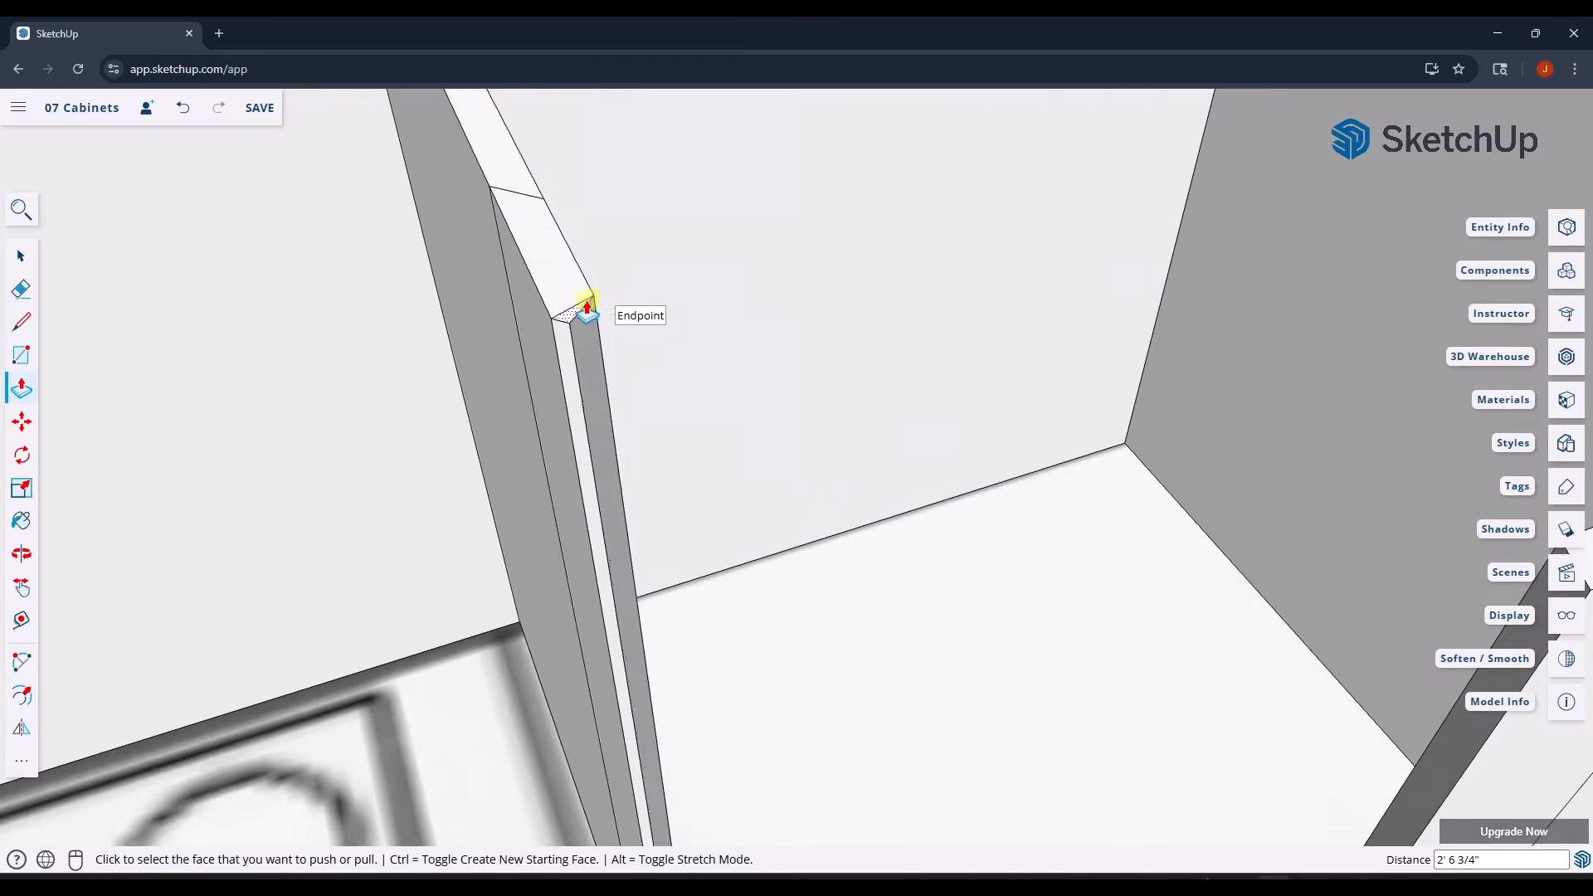
pyautogui.scroll(1, 584, 307)
pyautogui.scroll(-2, 640, 453)
pyautogui.hotkey('ctrl', 'z')
pyautogui.scroll(-4, 650, 486)
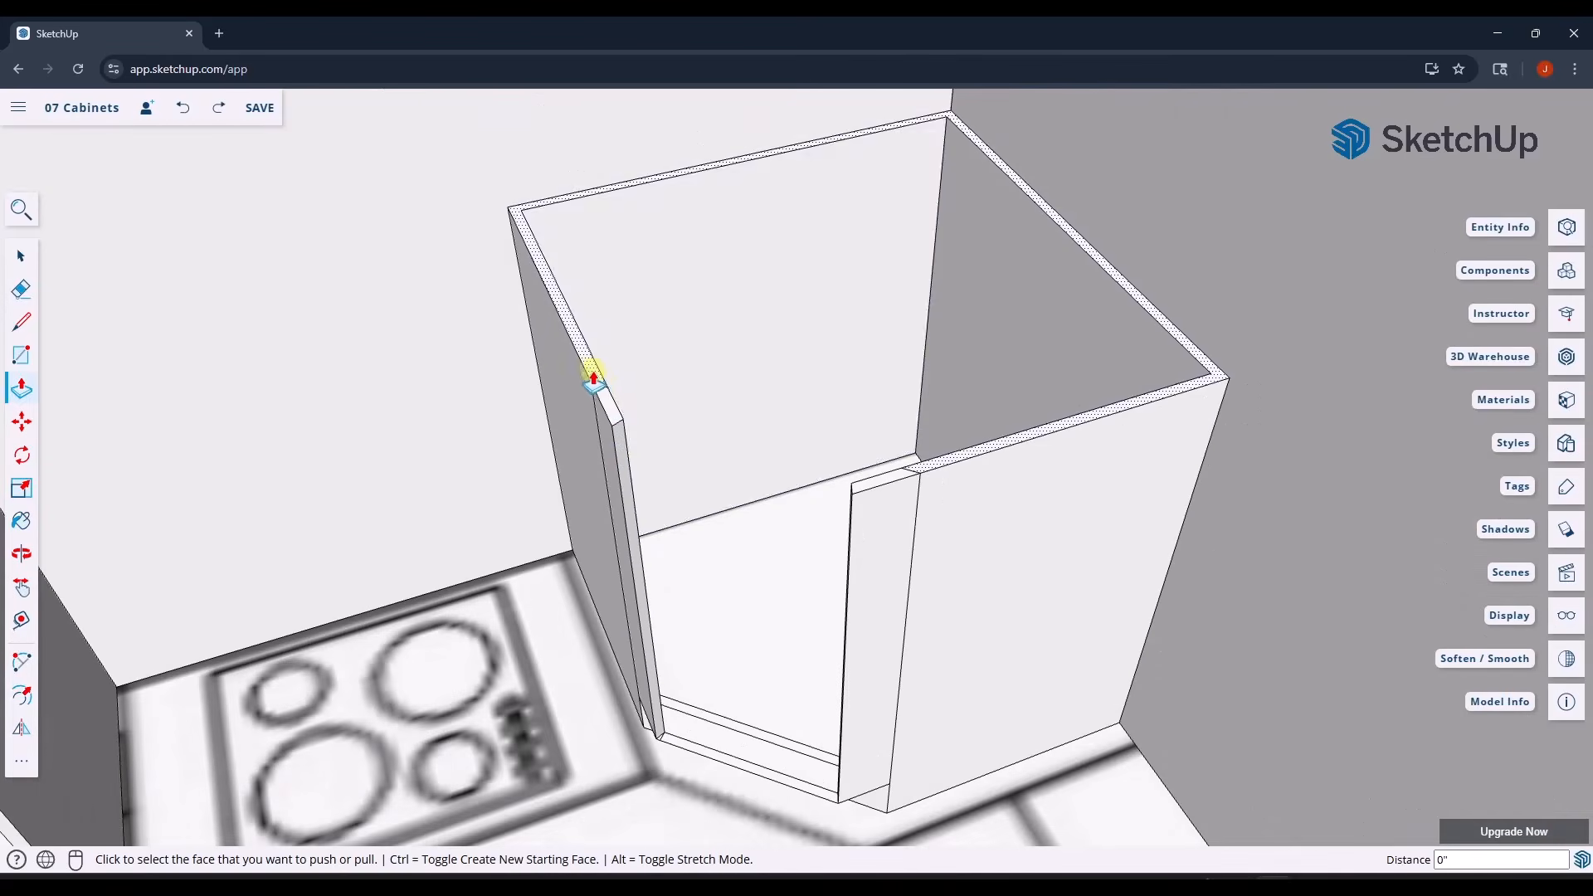
# - Erase the seam lines between the front overhang and the side panel on the side away from the cooktop
pyautogui.moveTo(771, 531)
pyautogui.mouseDown(button='middle')
pyautogui.moveTo(836, 572)
pyautogui.moveTo(879, 564)
pyautogui.moveTo(907, 526)
pyautogui.moveTo(886, 445)
pyautogui.moveTo(807, 634)
pyautogui.mouseUp(button='middle')
pyautogui.press('e')
pyautogui.scroll(2, 927, 461)
pyautogui.scroll(-3, 943, 477)
pyautogui.moveTo(784, 699); pyautogui.dragTo(700, 764, button='middle')
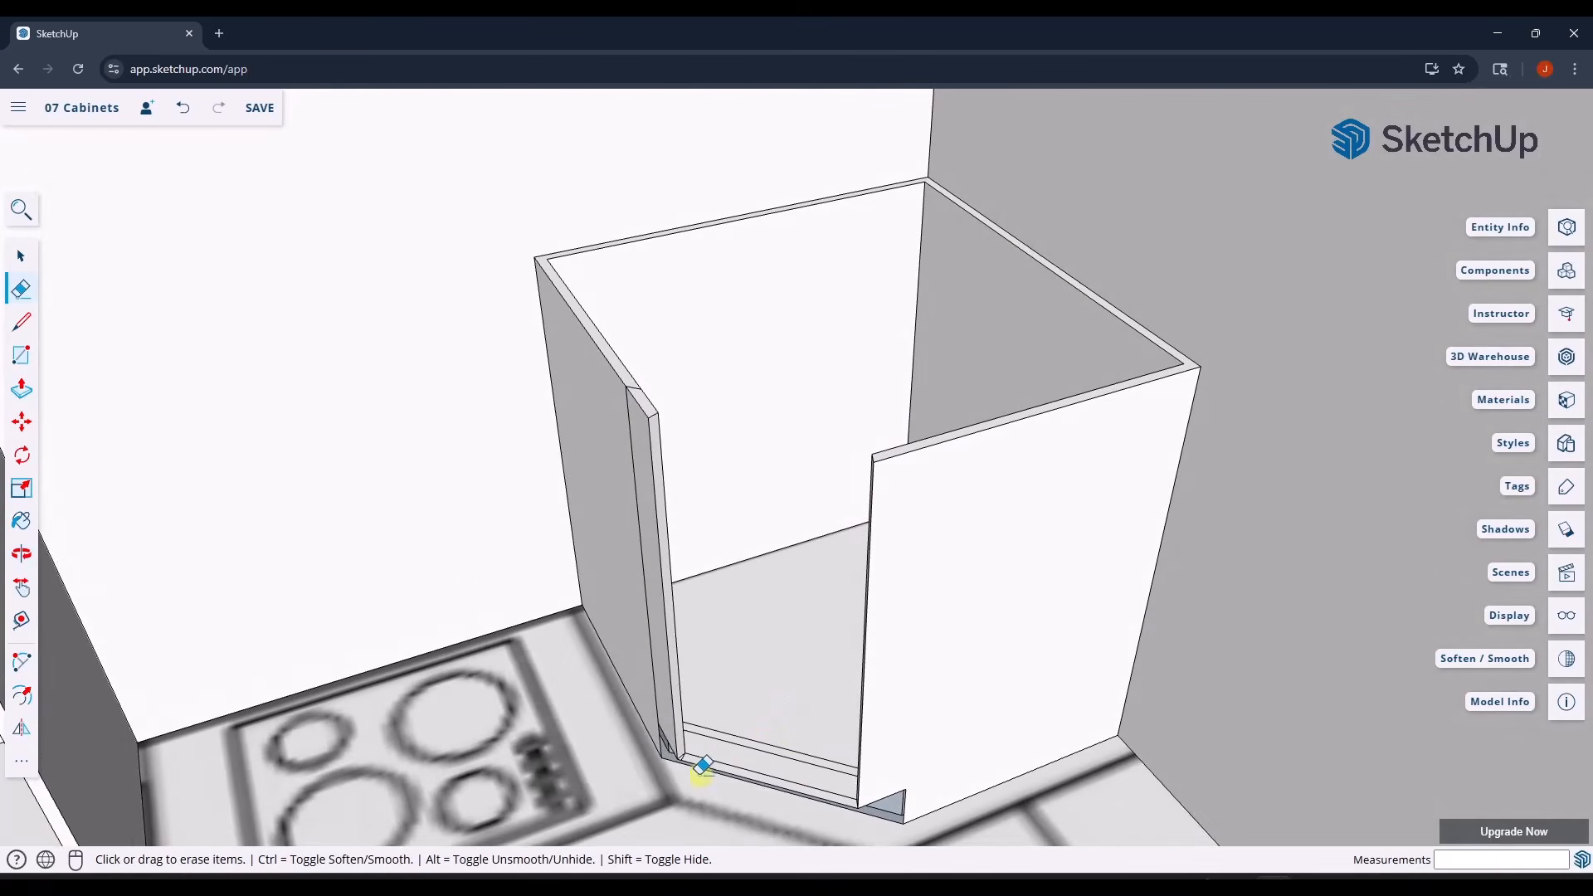
pyautogui.scroll(3, 679, 738)
pyautogui.scroll(-1, 673, 735)
pyautogui.moveTo(686, 700)
pyautogui.mouseDown(button='middle')
pyautogui.moveTo(736, 555)
pyautogui.moveTo(686, 509)
pyautogui.moveTo(867, 664)
pyautogui.moveTo(522, 445)
pyautogui.moveTo(618, 520)
pyautogui.moveTo(697, 682)
pyautogui.mouseUp(button='middle')
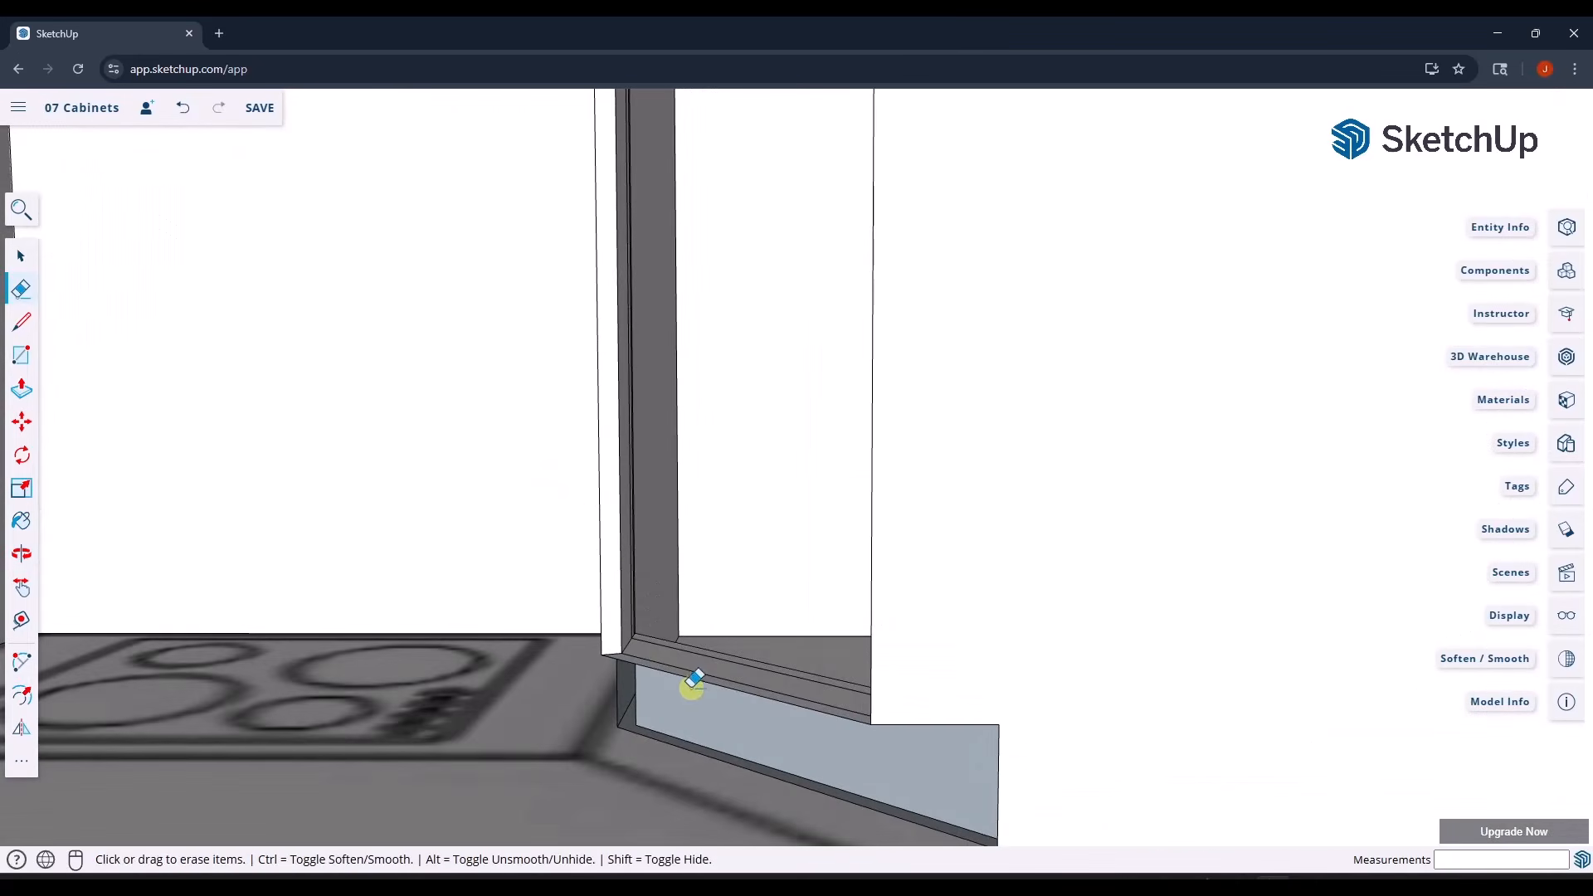
# - Trace the edges of the open diagonal toe-kick front with lines to rebuild its missing face
pyautogui.press('l')
pyautogui.click(618, 726)
pyautogui.scroll(-2, 633, 738)
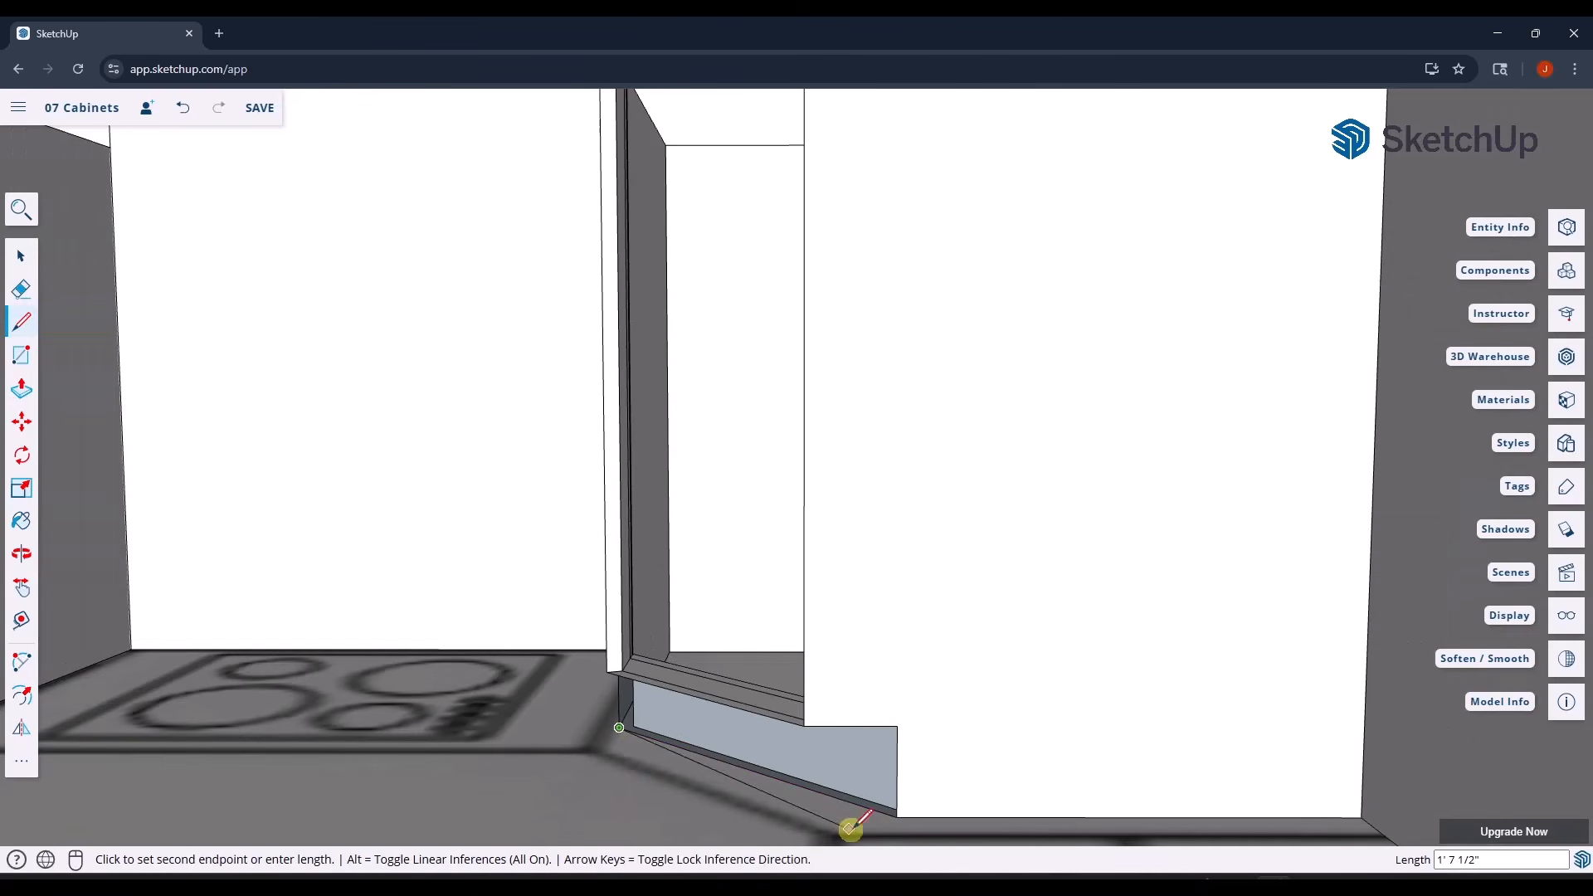
pyautogui.click(896, 812)
pyautogui.click(896, 812)
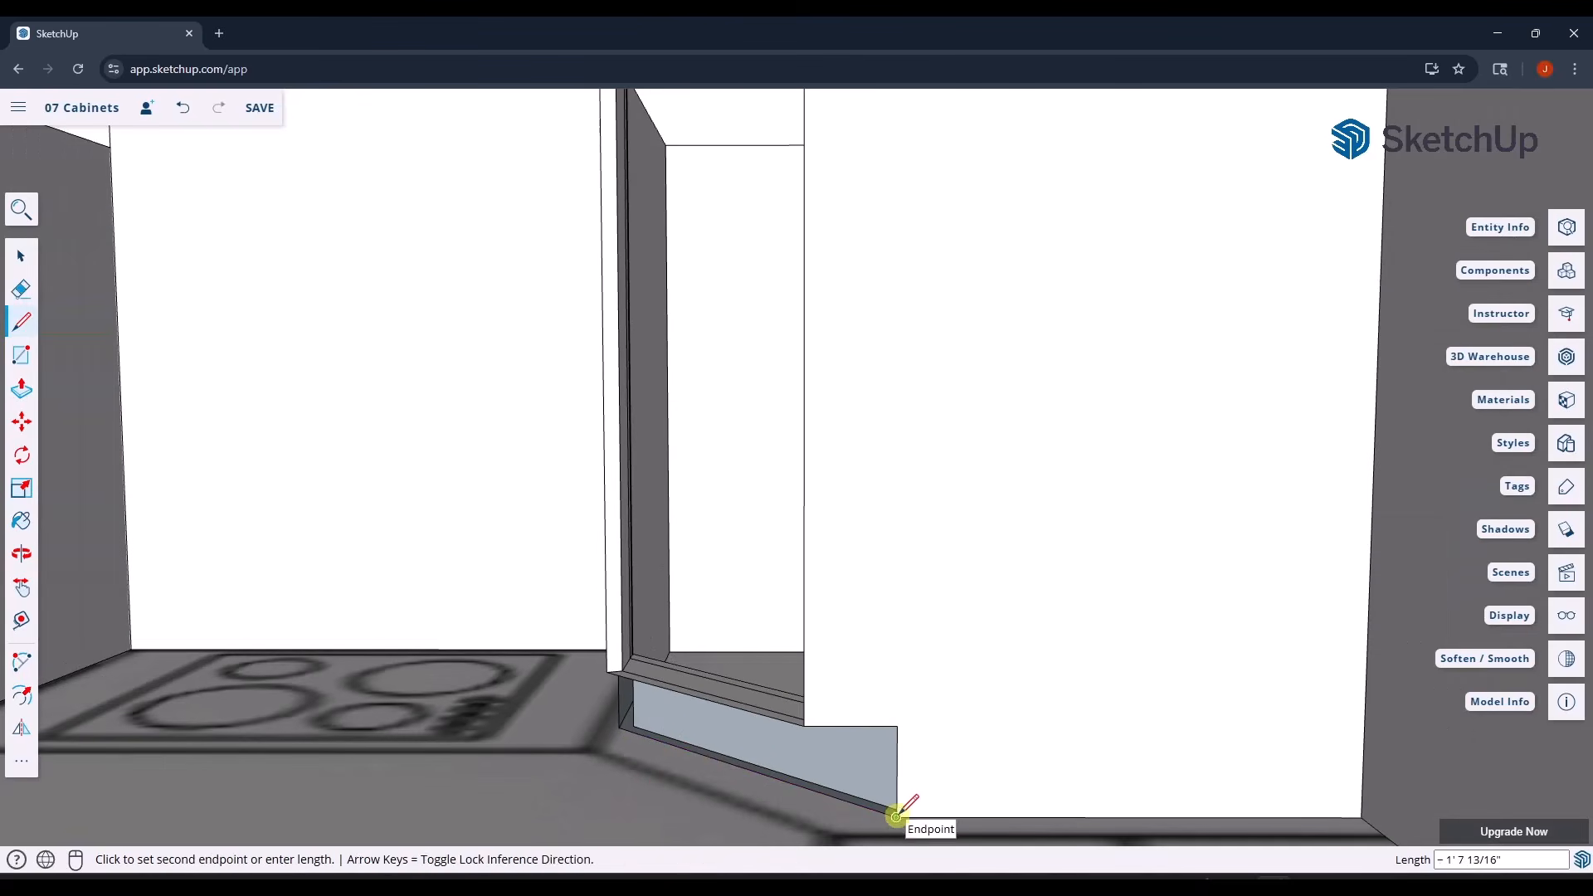
pyautogui.click(897, 726)
pyautogui.click(896, 726)
pyautogui.moveTo(661, 647); pyautogui.dragTo(882, 676, button='middle')
pyautogui.click(652, 688)
pyautogui.press('space')
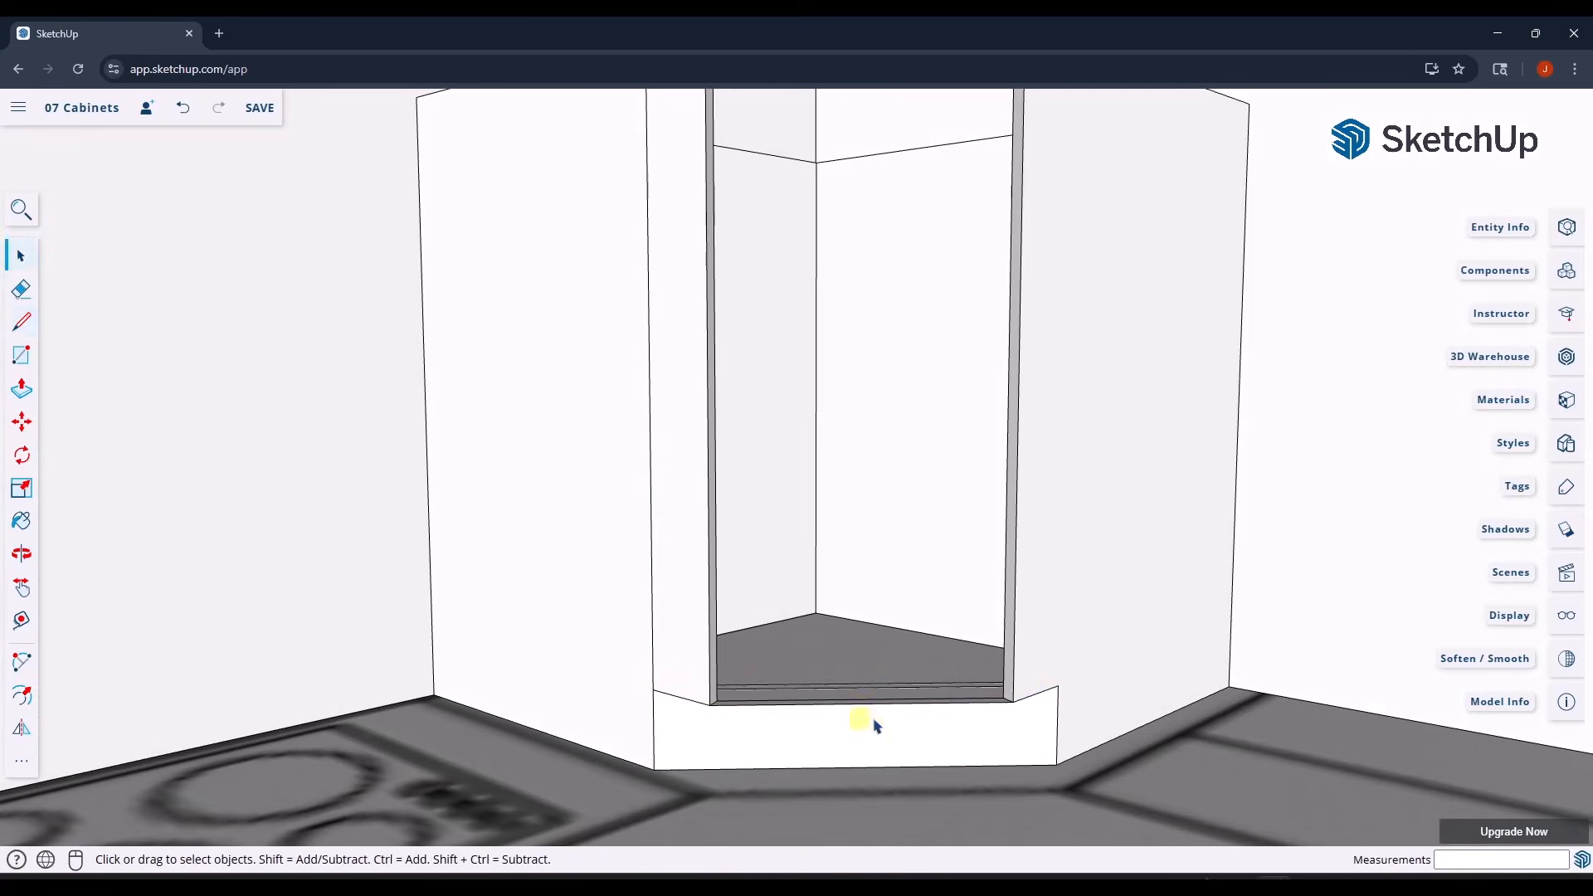
# - Draw a line at toe-kick height from the overhang's inner front corner along the inside of the side panel to its back corner
pyautogui.moveTo(871, 730); pyautogui.dragTo(754, 750, button='middle')
pyautogui.scroll(-3, 762, 765)
pyautogui.click(840, 732)
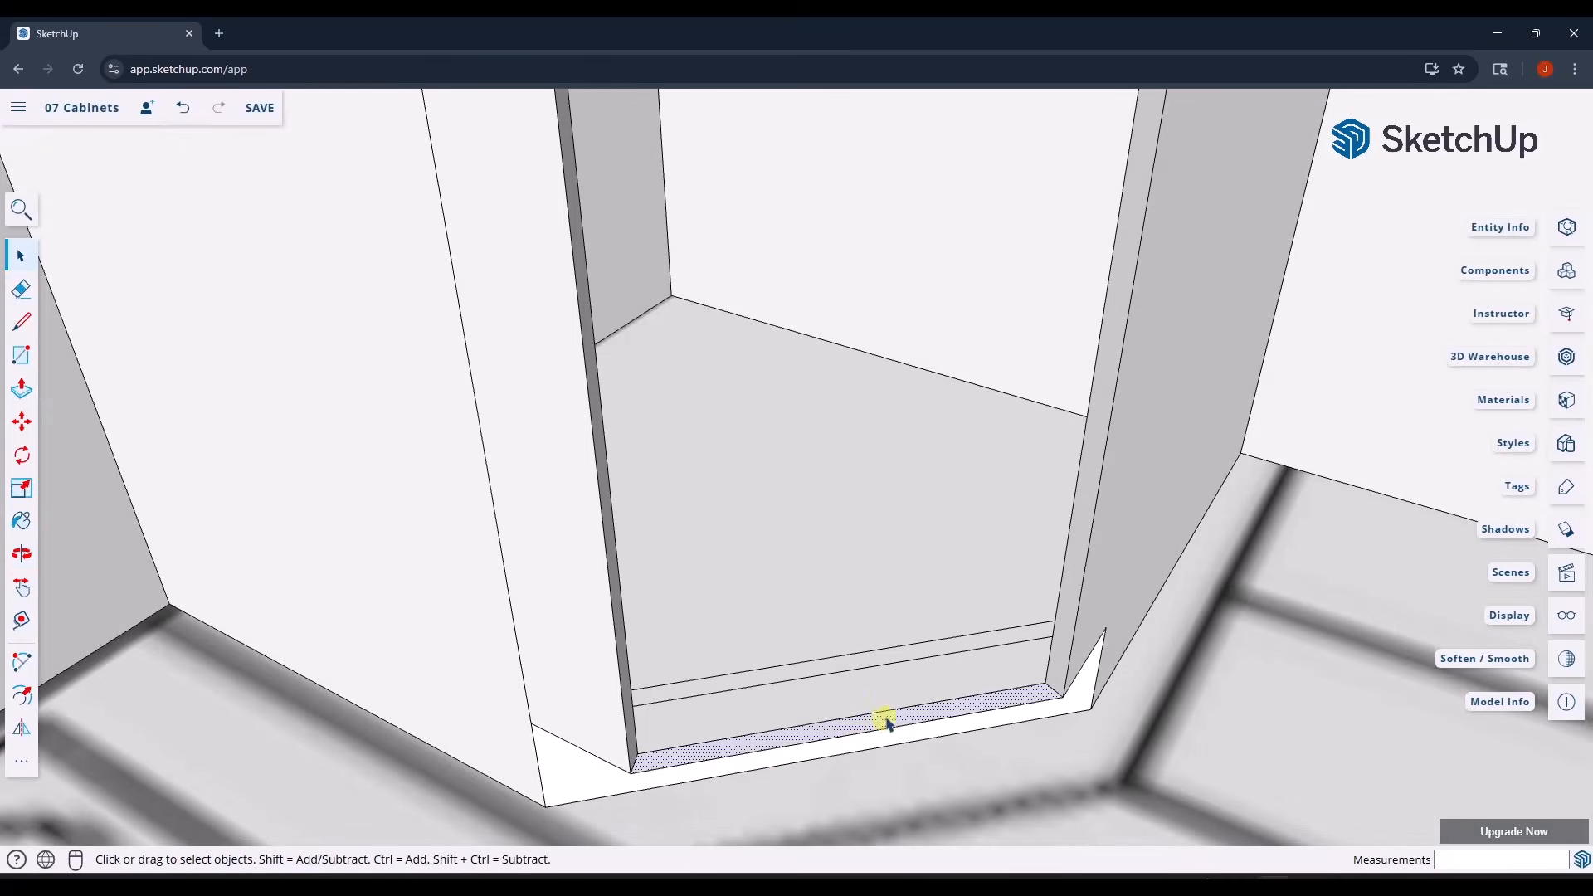
pyautogui.moveTo(886, 723); pyautogui.dragTo(1073, 754, button='middle')
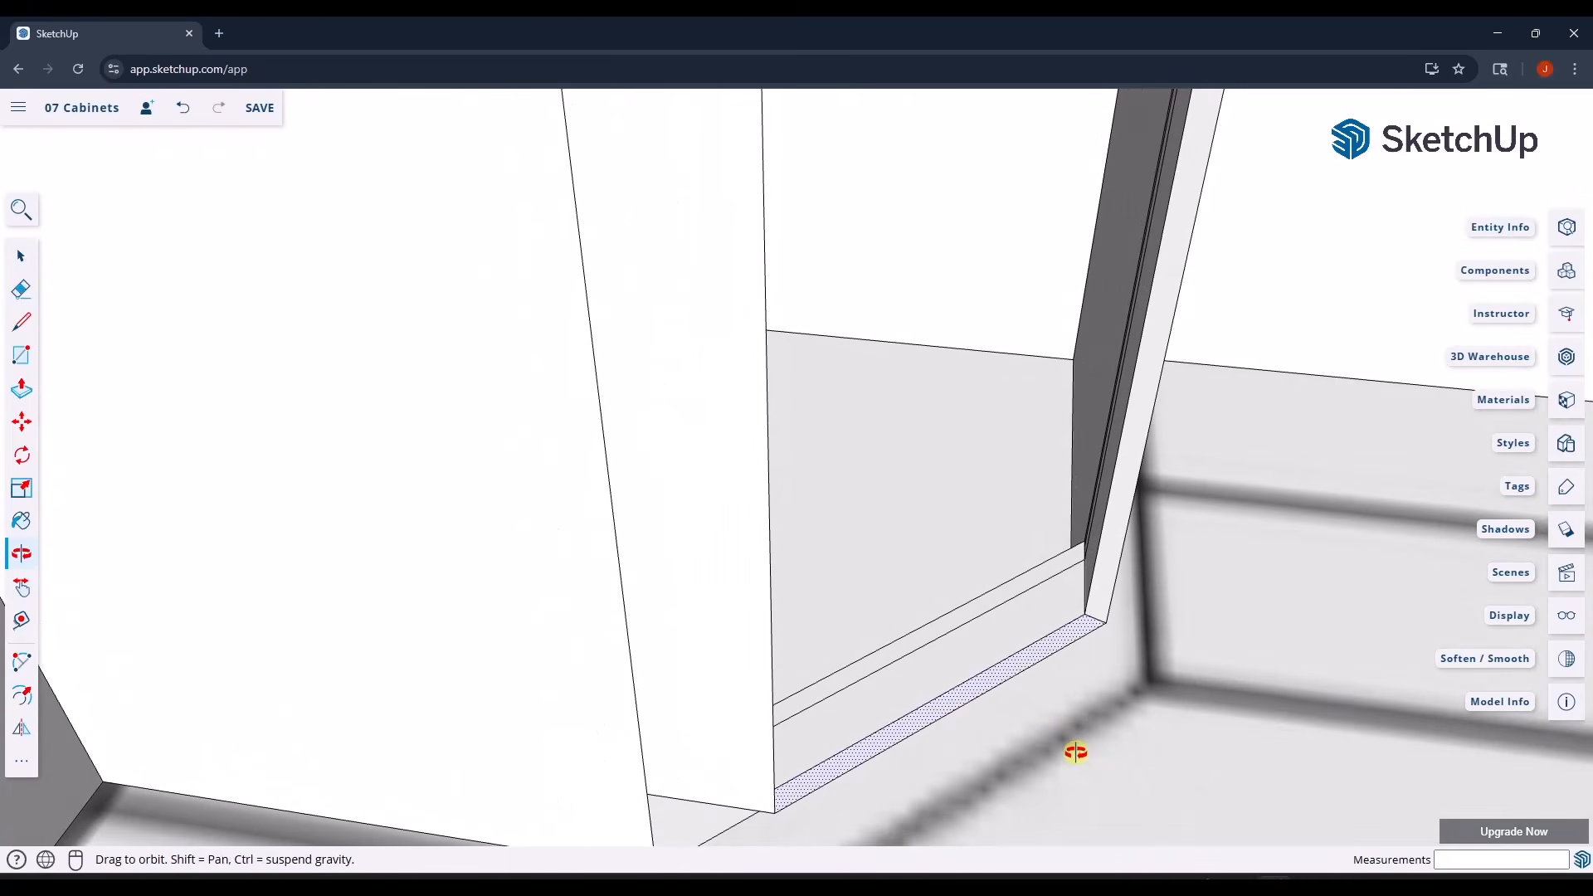
pyautogui.press('l')
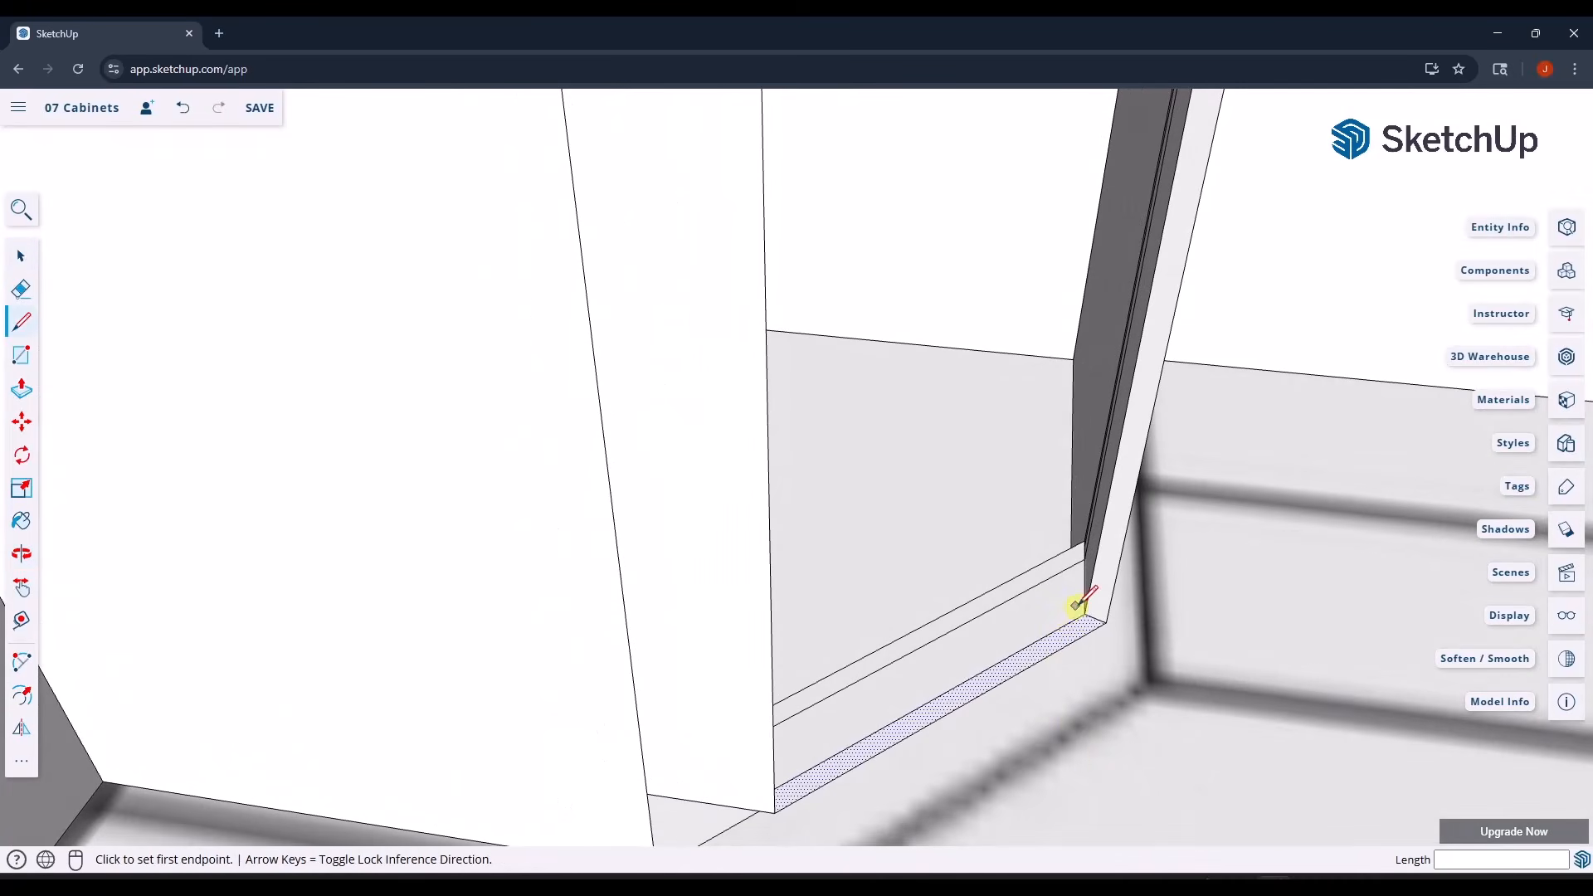
pyautogui.click(1085, 613)
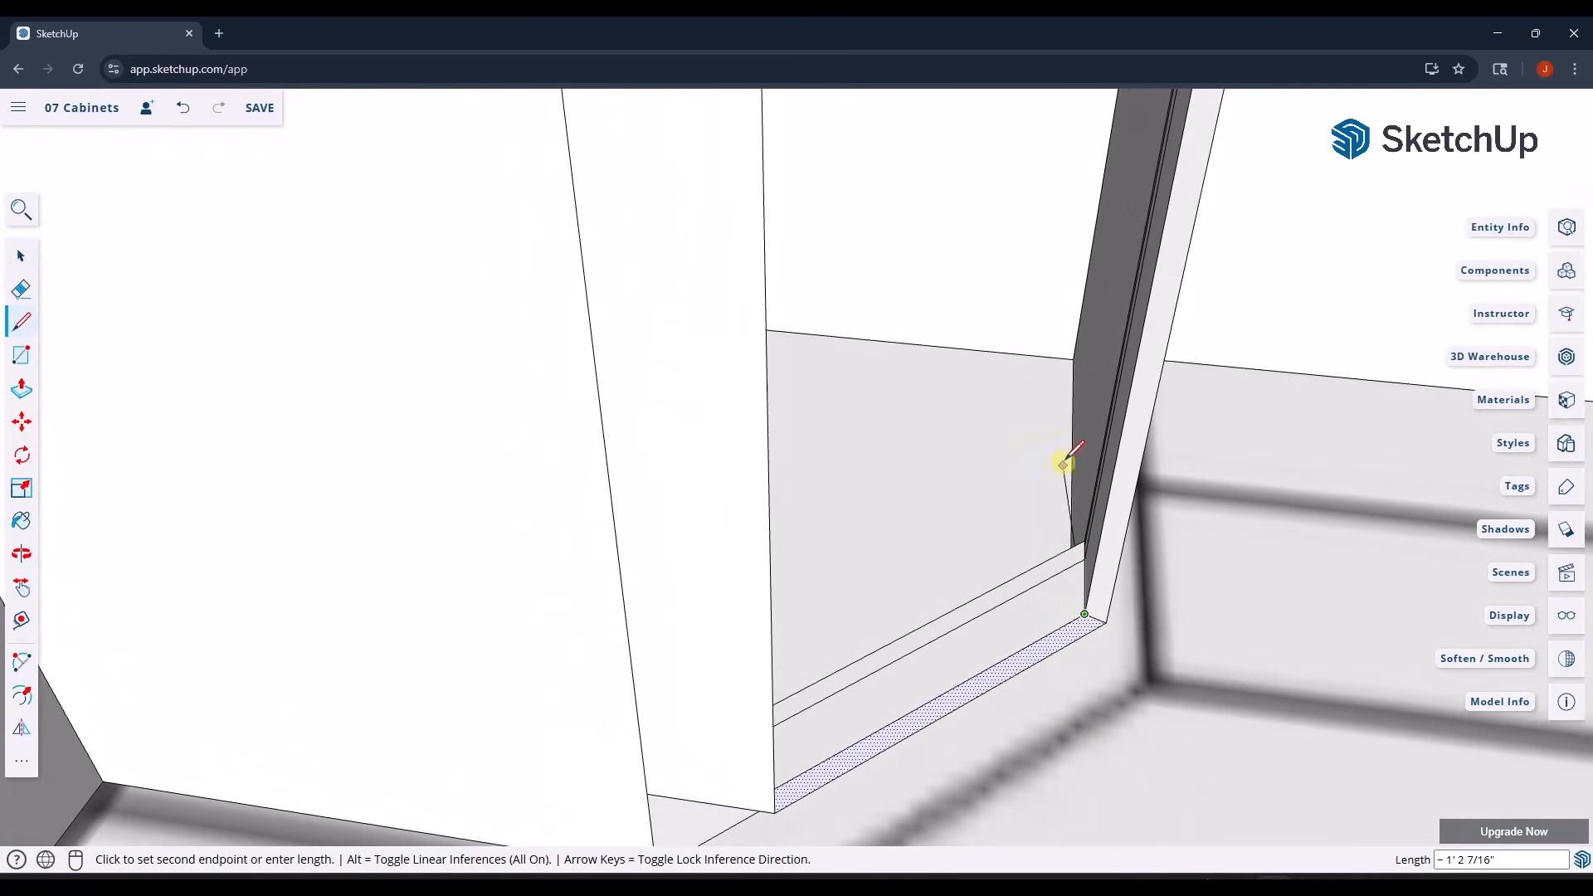
pyautogui.click(1083, 306)
pyautogui.click(1084, 291)
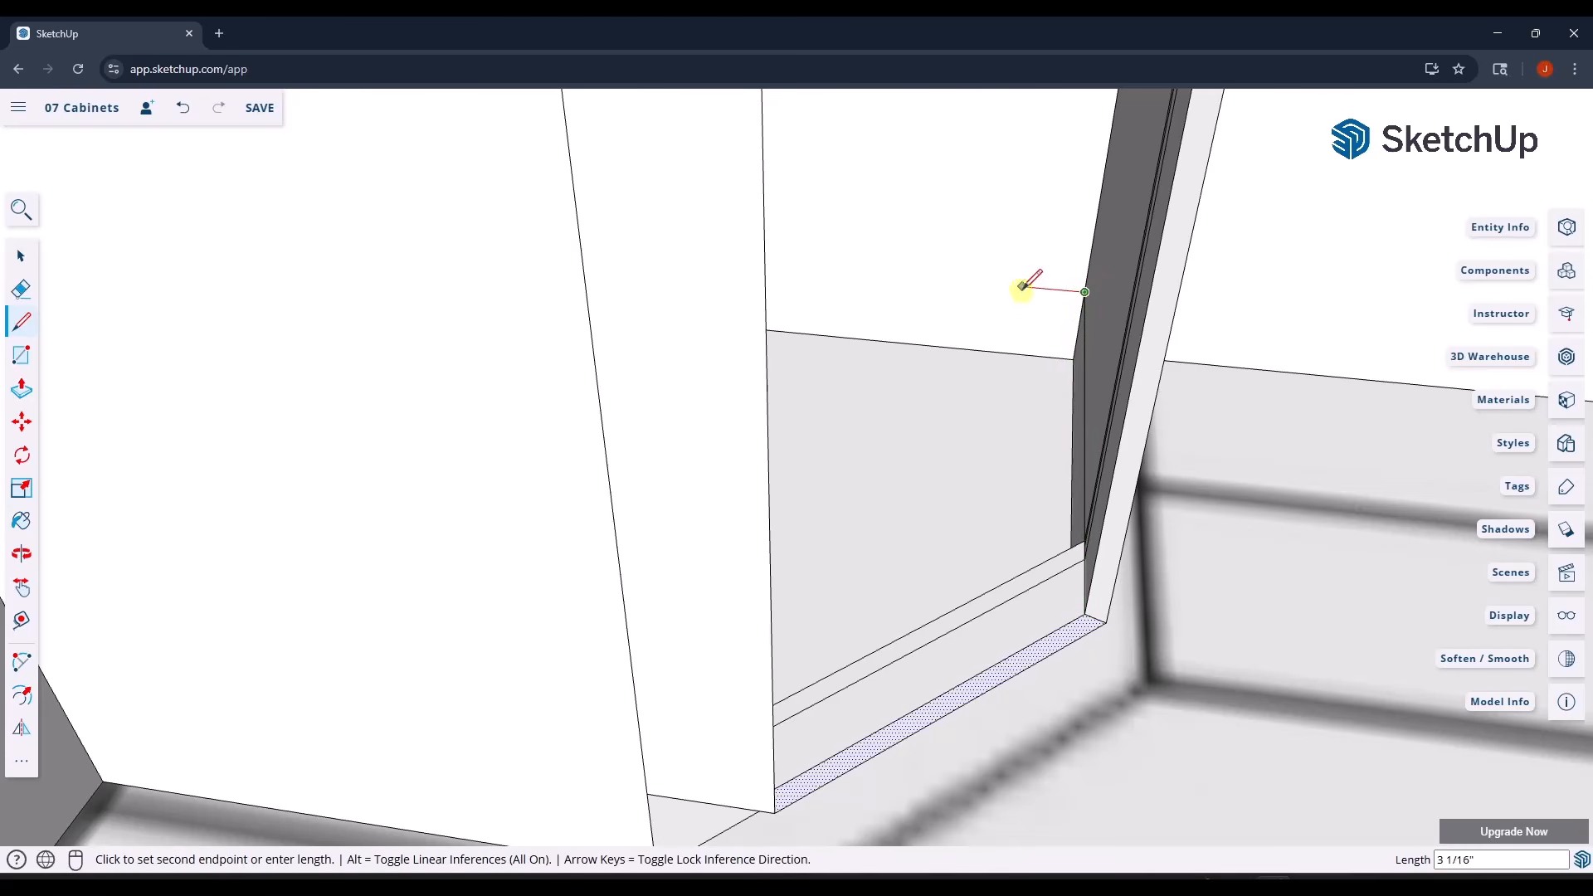
# - Continue the toe-kick-height lines along both back walls and the inside of the cooktop-side panel to the overhang's front corner, closing the floor outline
pyautogui.moveTo(1011, 296); pyautogui.dragTo(931, 248, button='middle')
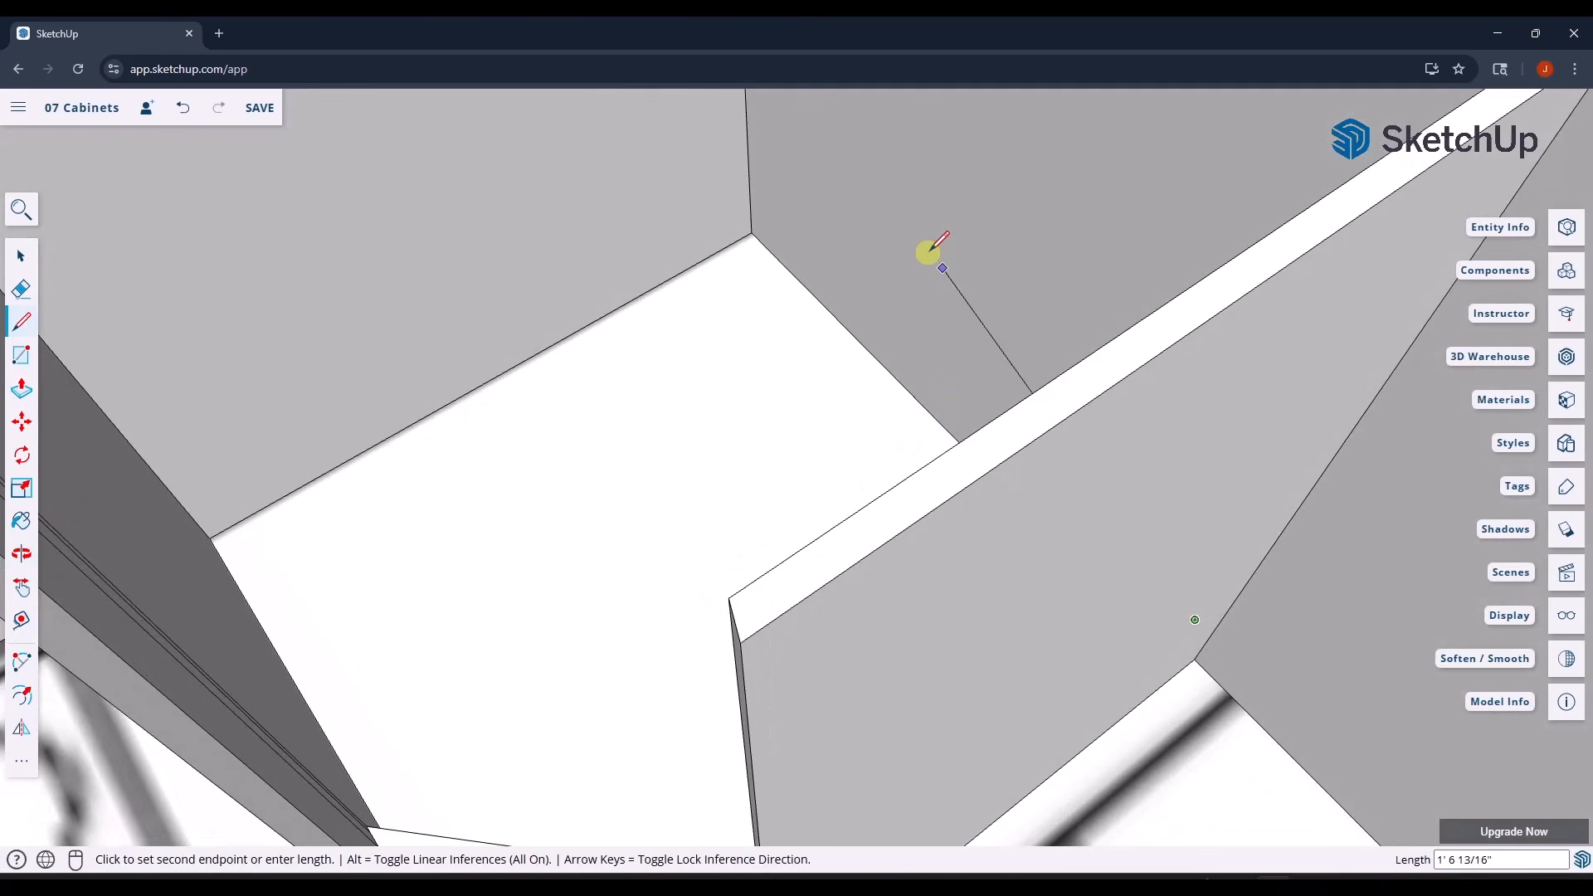
pyautogui.click(749, 177)
pyautogui.moveTo(664, 234); pyautogui.dragTo(725, 185, button='middle')
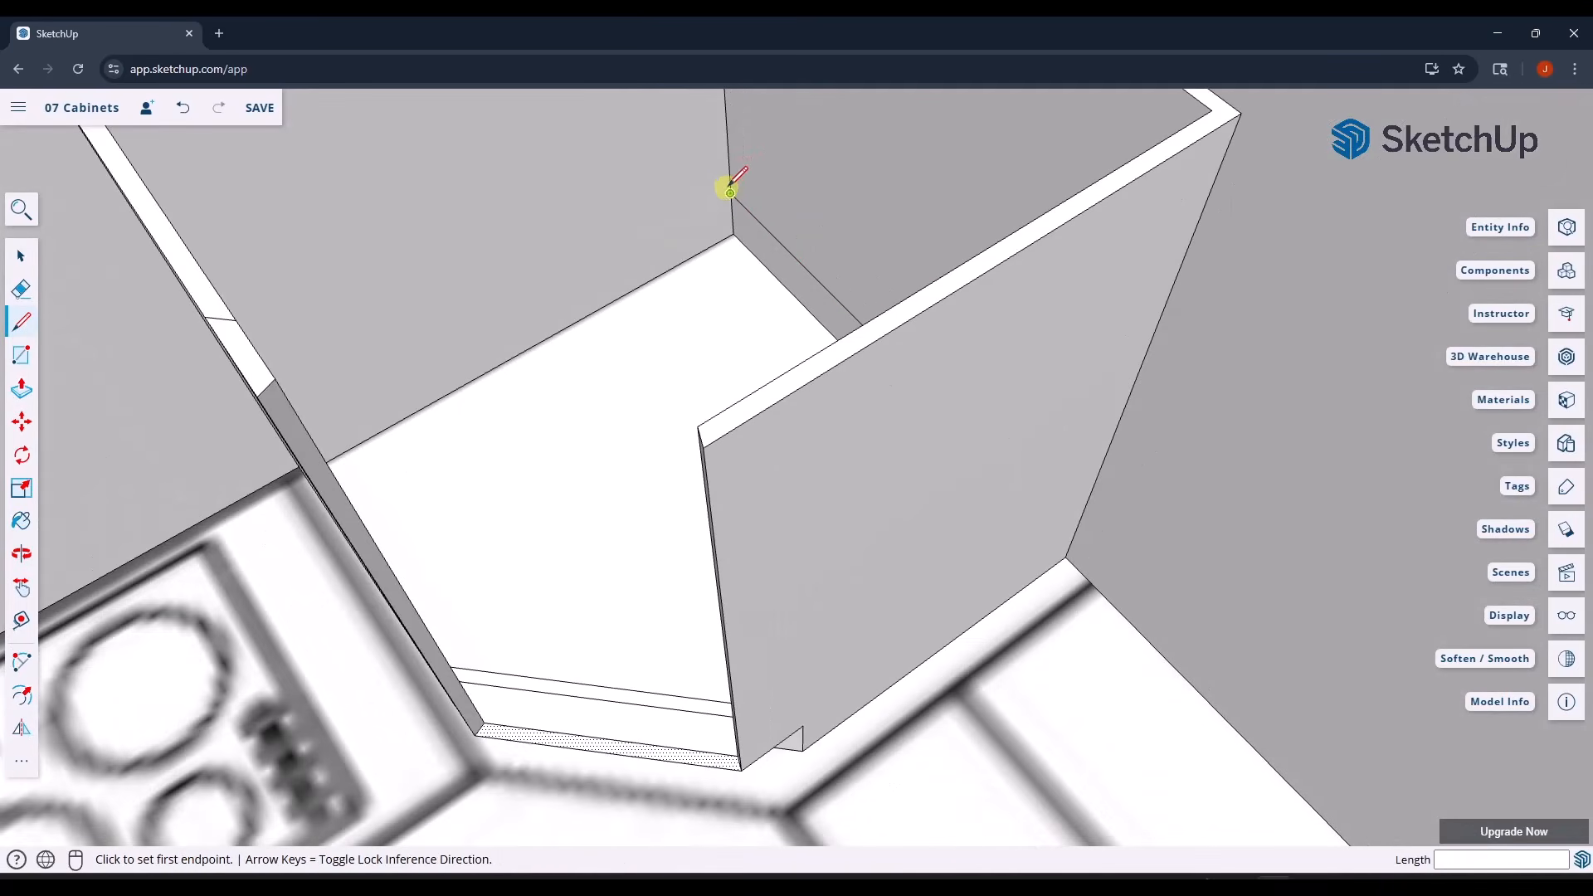
pyautogui.click(730, 193)
pyautogui.moveTo(445, 348); pyautogui.dragTo(399, 291, button='middle')
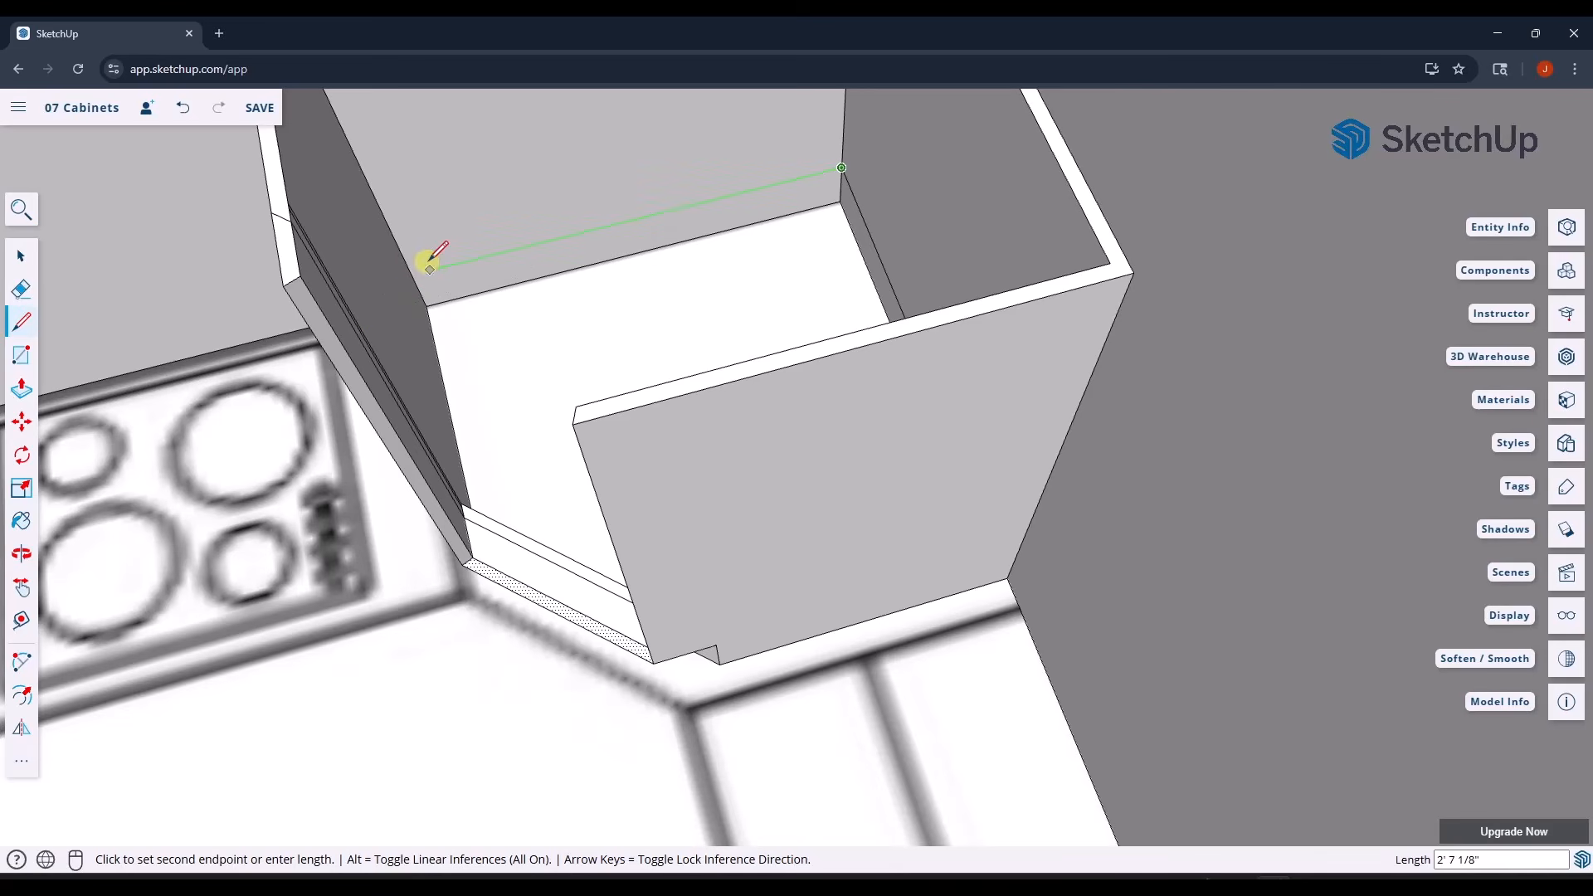
pyautogui.click(410, 272)
pyautogui.click(410, 273)
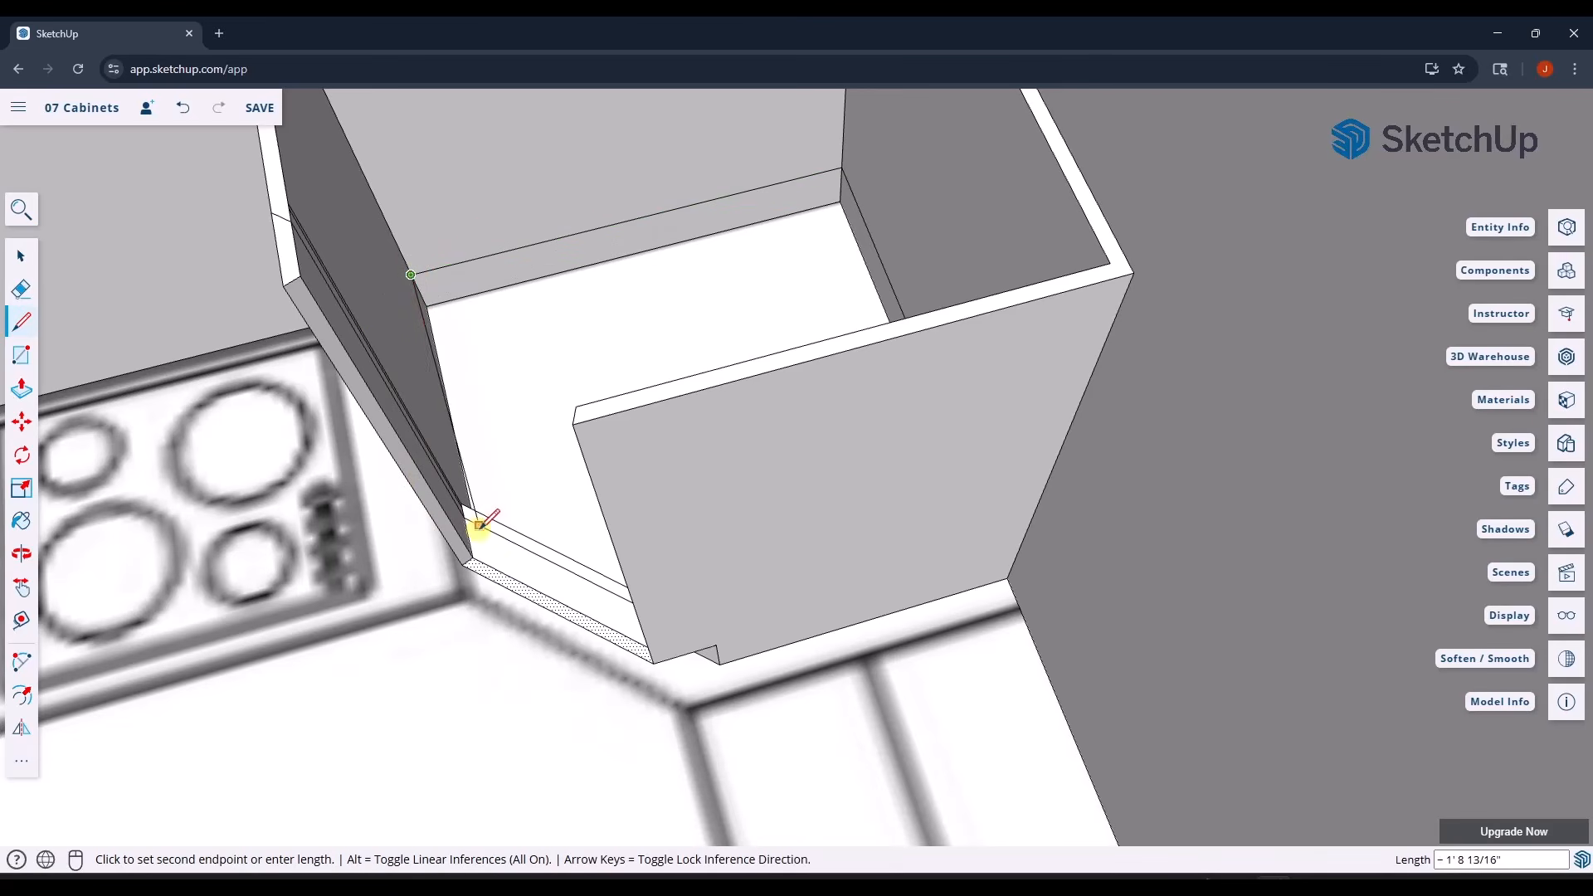
pyautogui.click(472, 557)
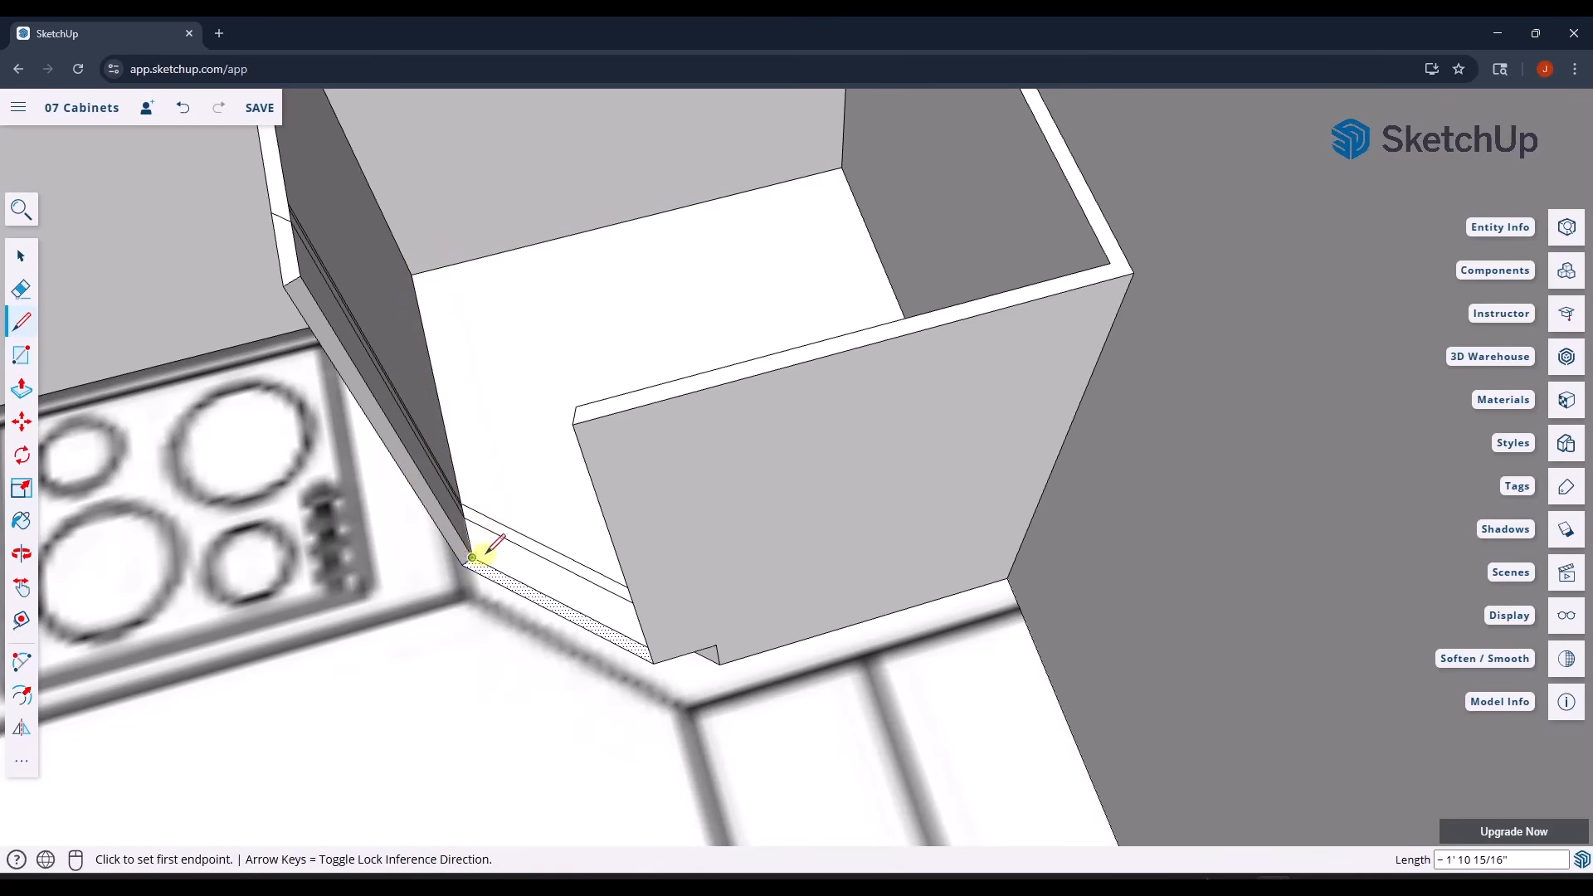
# - Push/Pull the cabinet's main floor face up 3/4"
pyautogui.moveTo(480, 550); pyautogui.dragTo(715, 554, button='middle')
pyautogui.press('space')
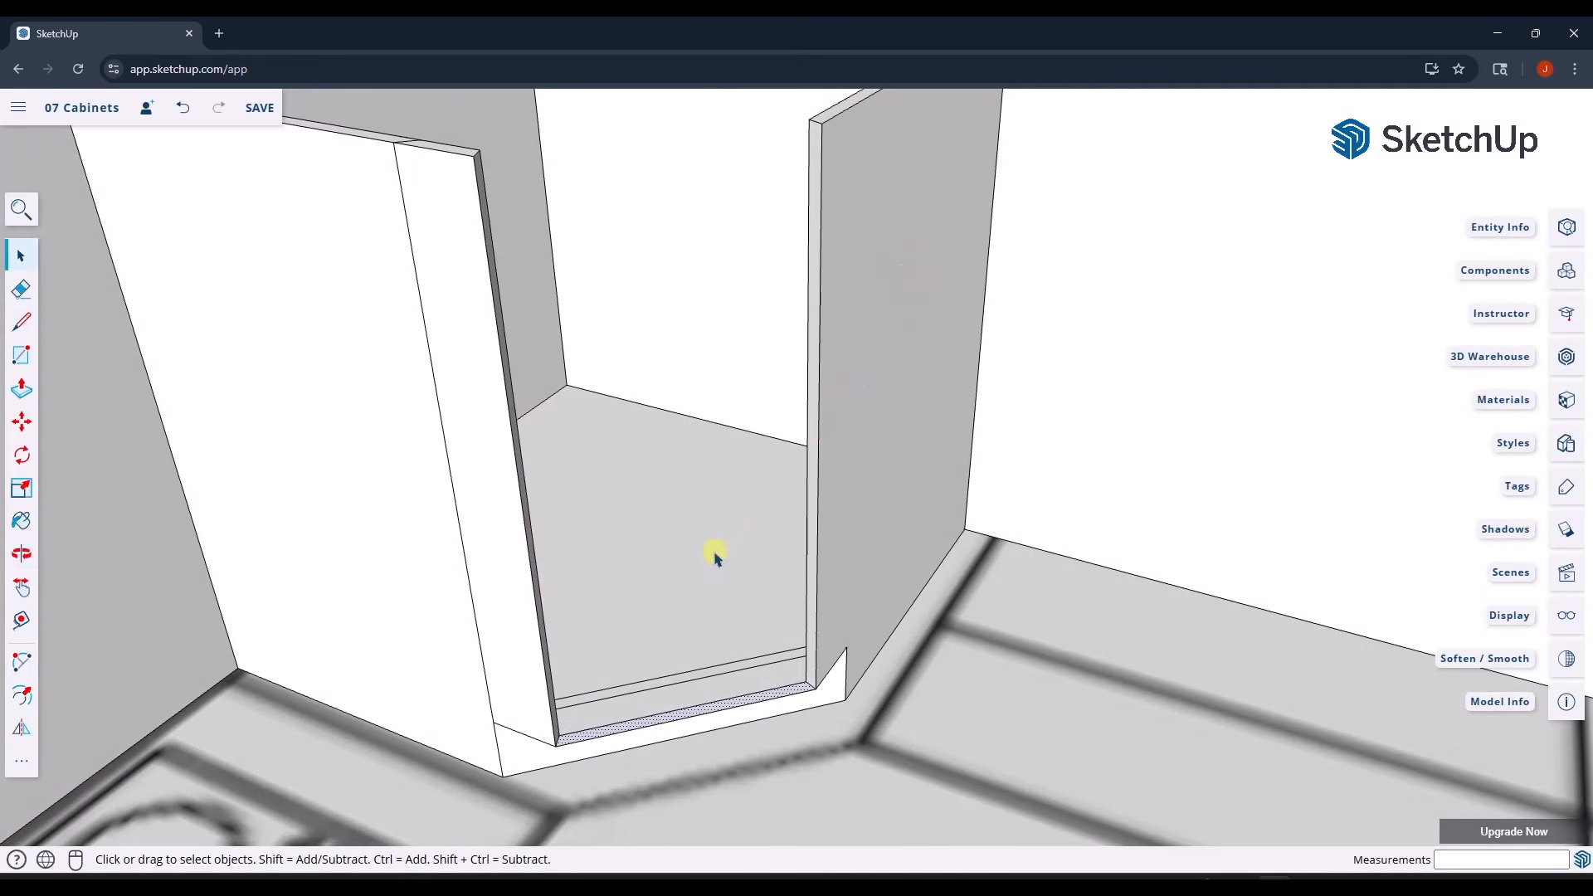
pyautogui.click(640, 568)
pyautogui.press('p')
pyautogui.click(641, 572)
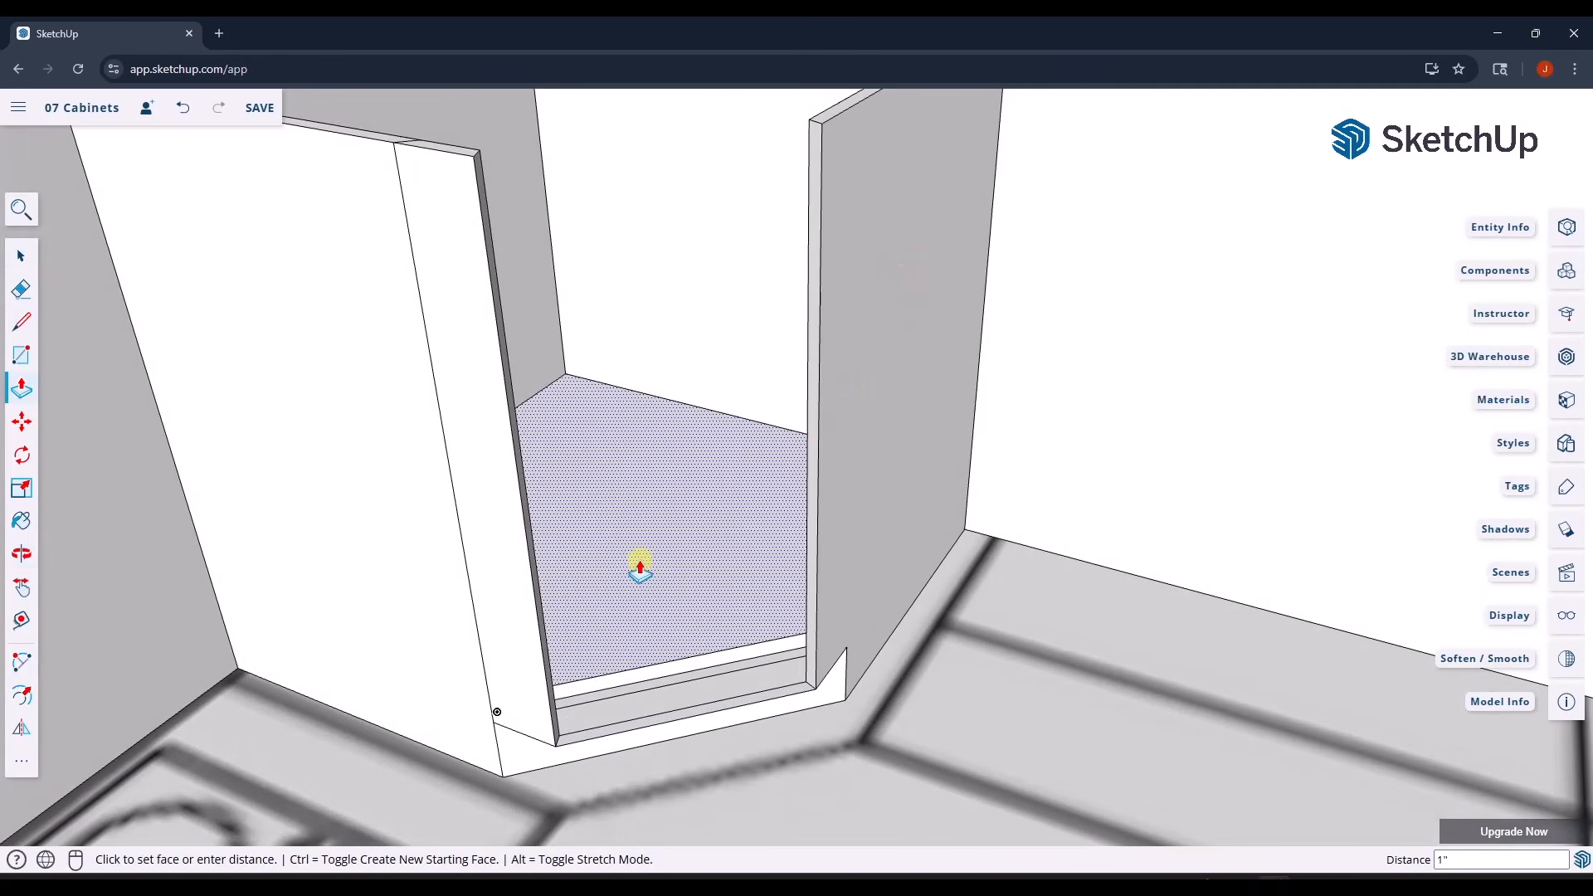
pyautogui.write('3/4')
pyautogui.press('Return')
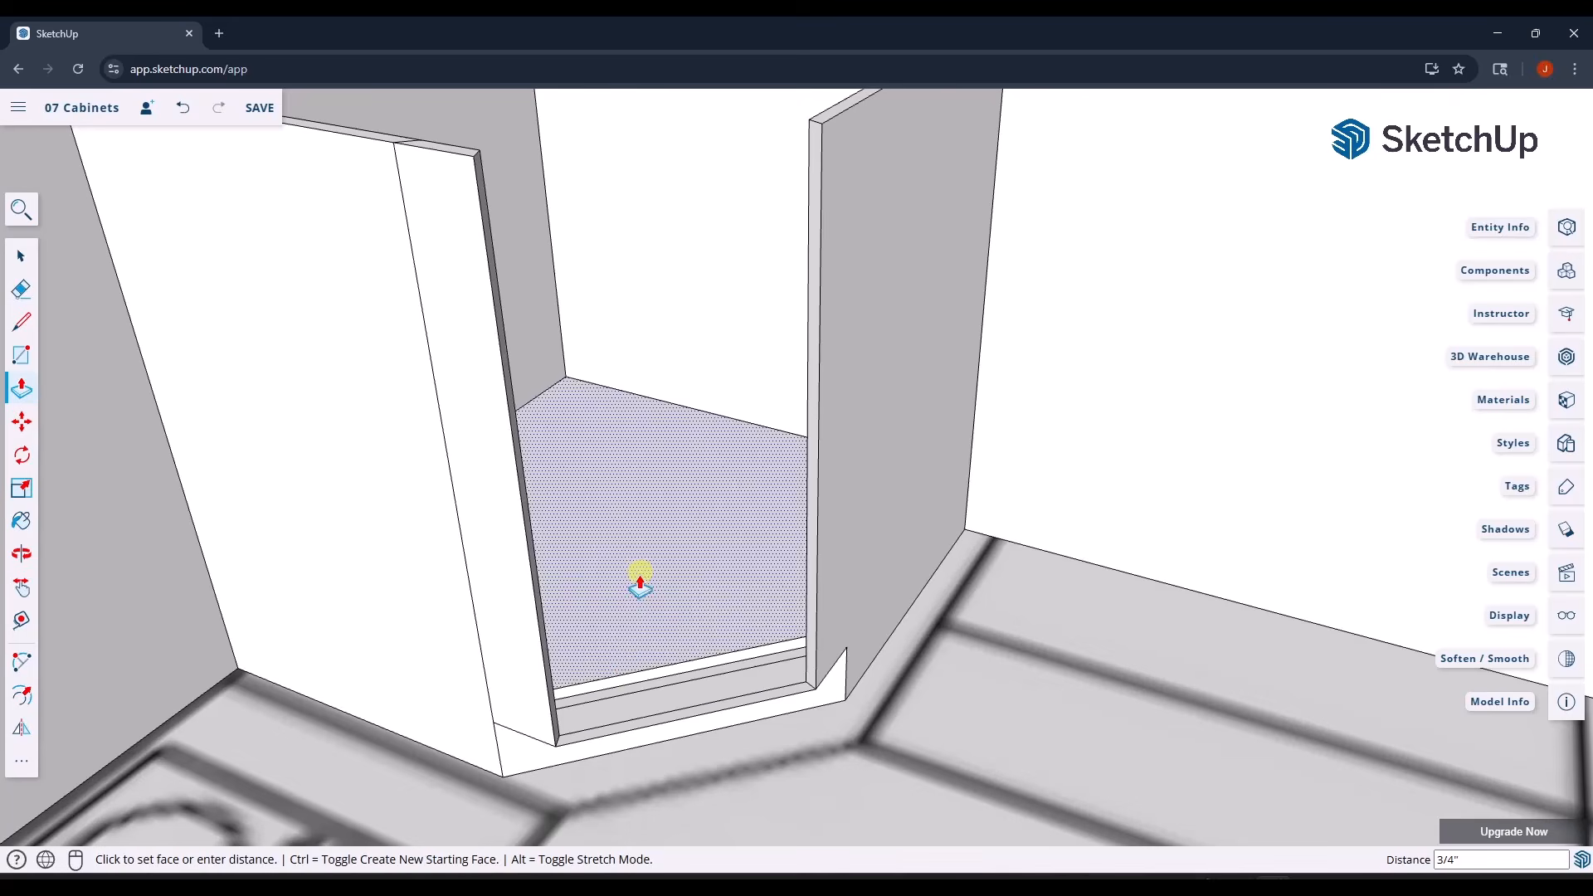
# - Raise the narrow floor strips along the diagonal front by the same 3/4"
pyautogui.doubleClick(628, 692)
pyautogui.doubleClick(644, 700)
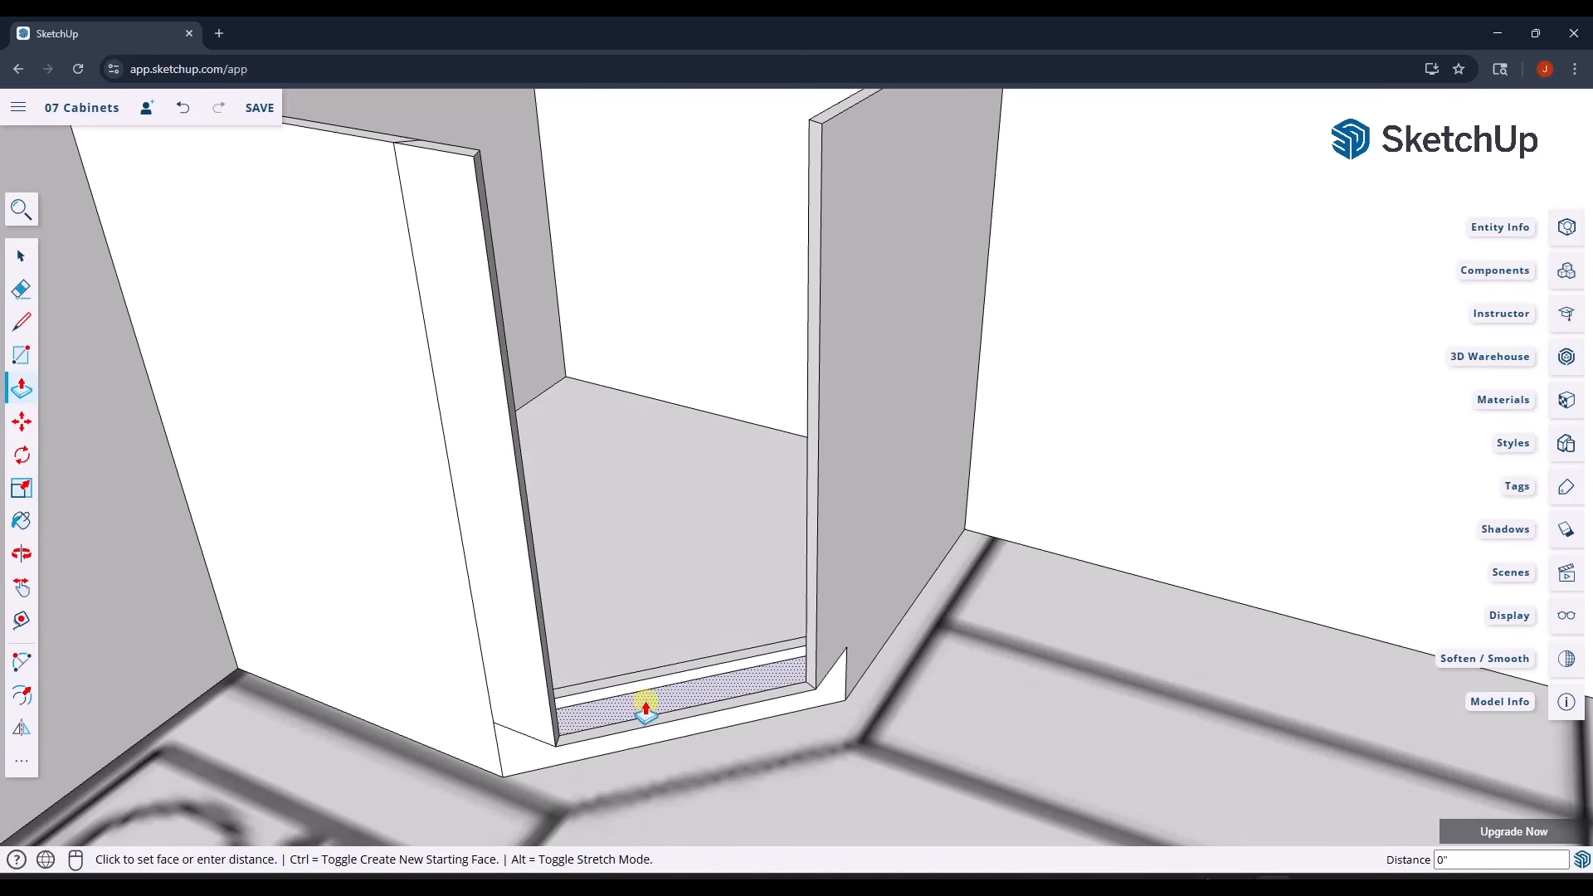
pyautogui.click(653, 722)
pyautogui.click(653, 722)
pyautogui.press('space')
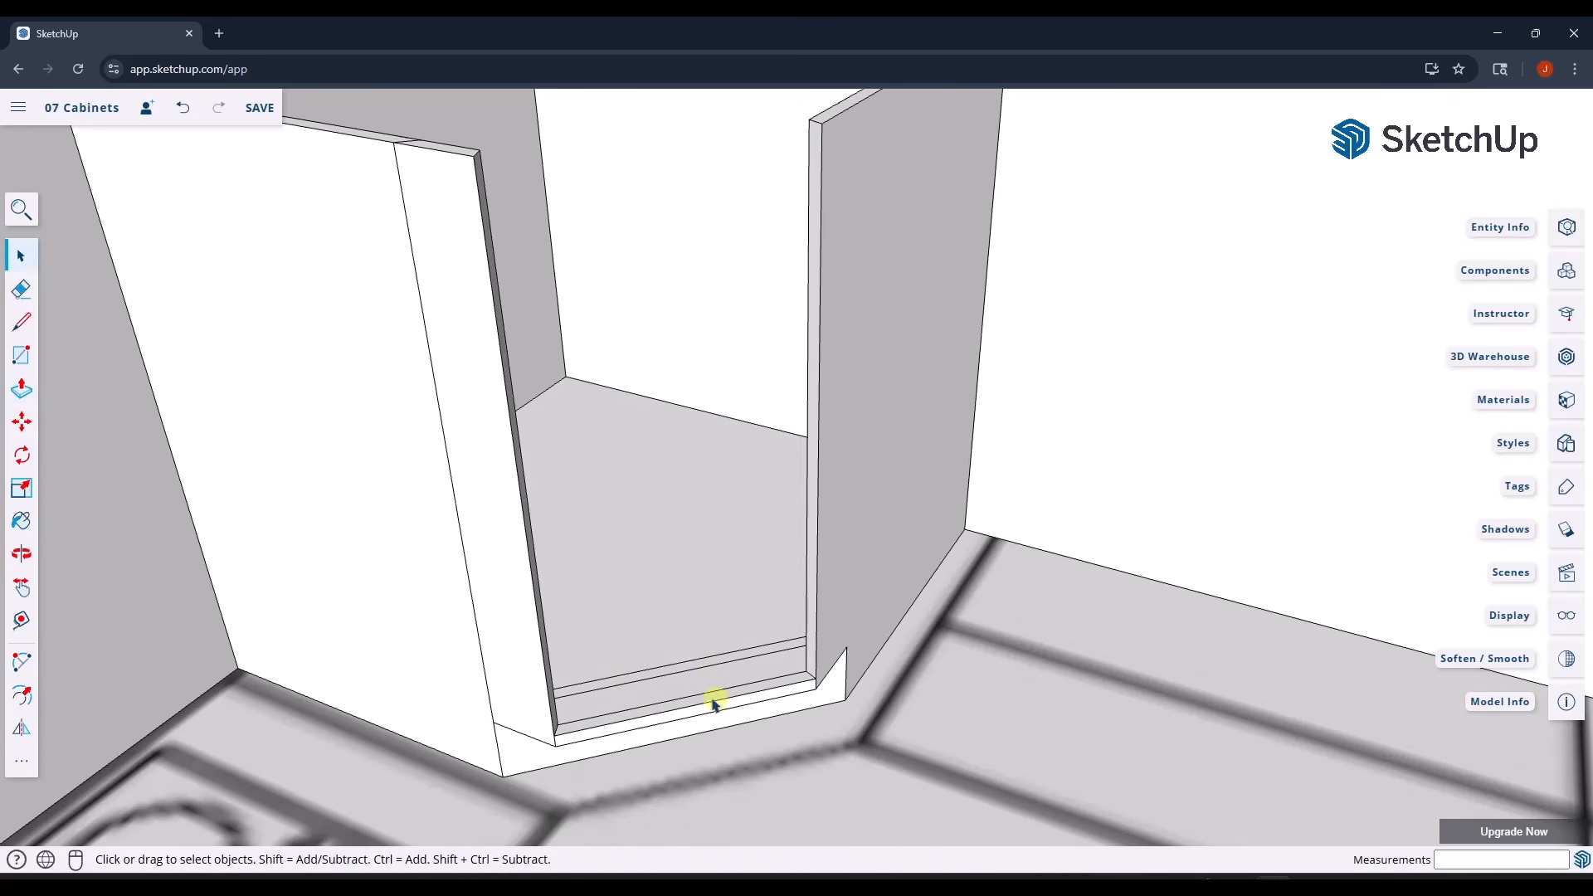
# - Try to erase the seam lines between the floor and its strips along the diagonal front
pyautogui.press('e')
pyautogui.scroll(1, 653, 710)
pyautogui.moveTo(654, 710)
pyautogui.mouseDown()
pyautogui.moveTo(645, 676)
pyautogui.moveTo(665, 660)
pyautogui.mouseUp()
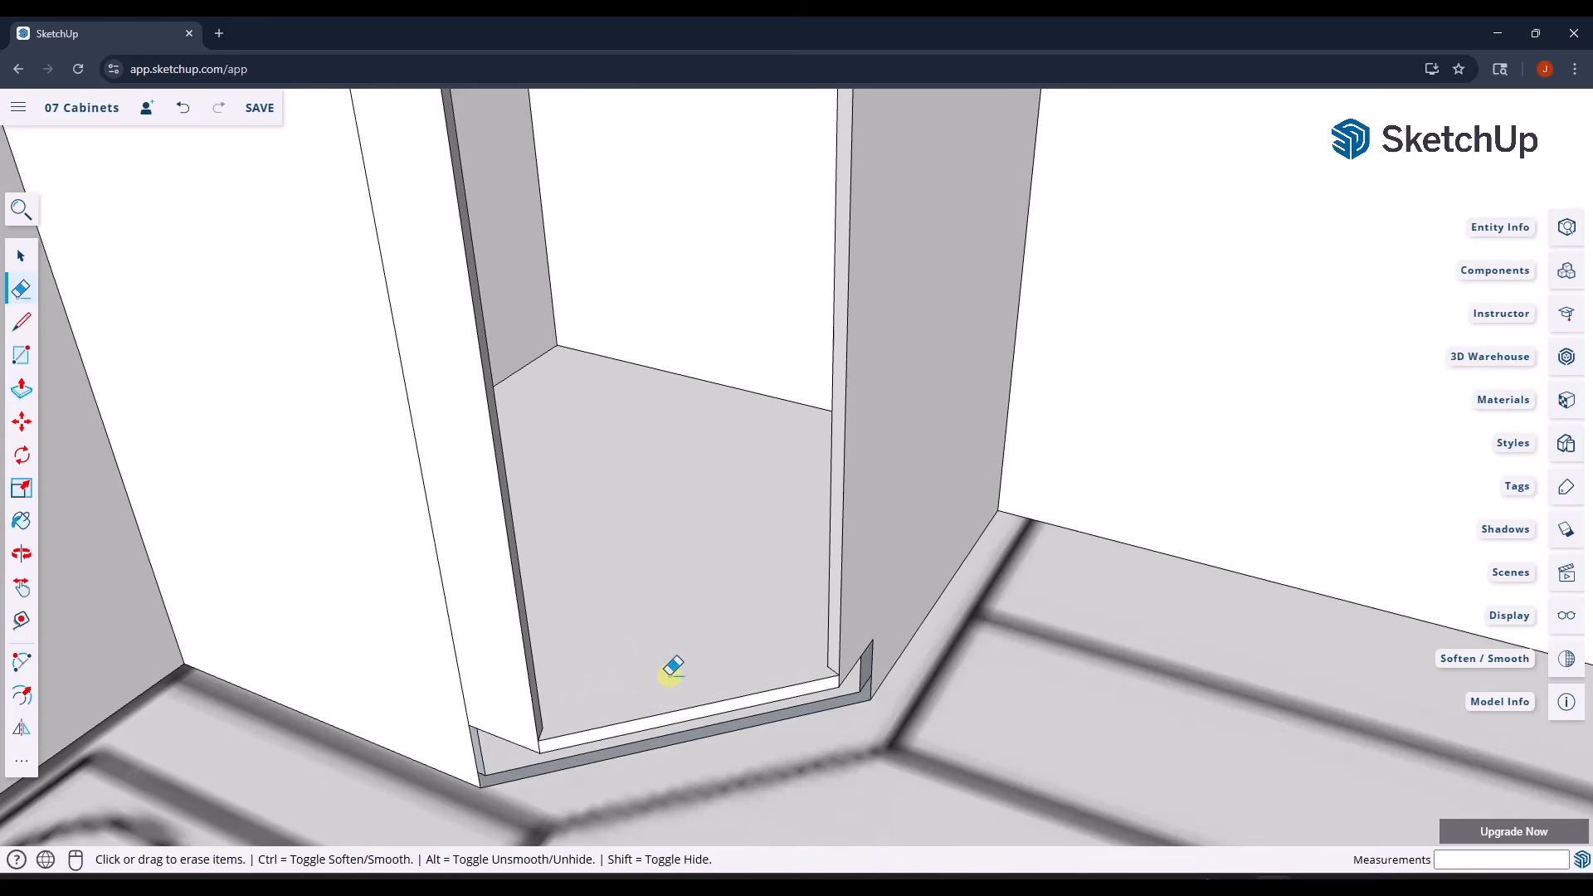
pyautogui.moveTo(700, 664)
pyautogui.mouseDown(button='middle')
pyautogui.moveTo(719, 654)
pyautogui.moveTo(697, 426)
pyautogui.moveTo(617, 382)
pyautogui.moveTo(729, 594)
pyautogui.moveTo(796, 644)
pyautogui.mouseUp(button='middle')
pyautogui.moveTo(796, 644); pyautogui.dragTo(793, 626)
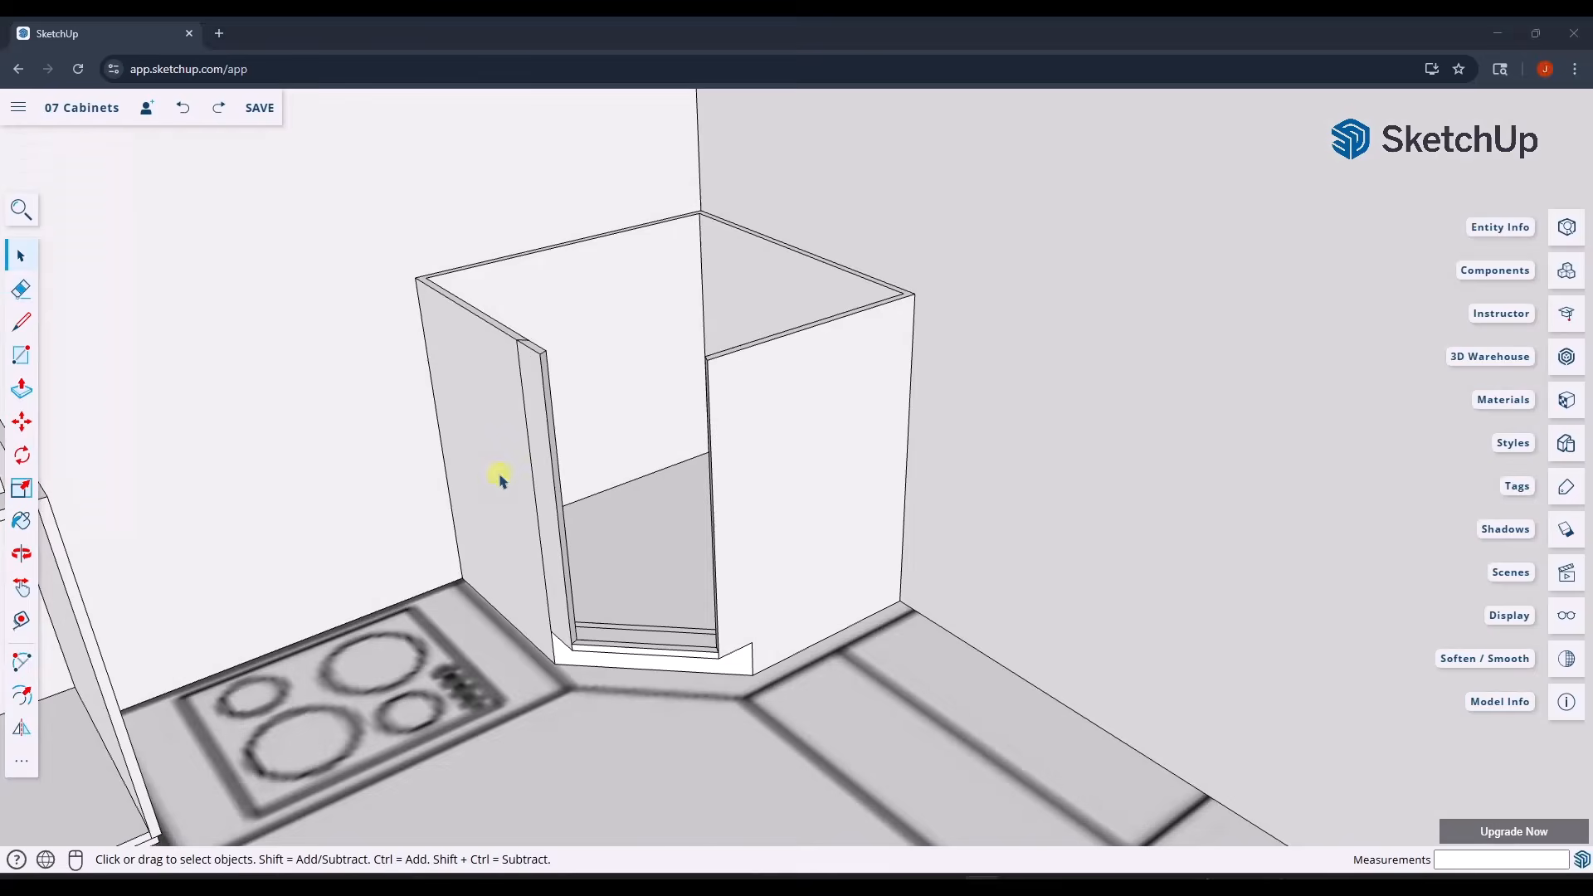
# - Draw a rectangle across the diagonal front opening, from the overhang's lower cooktop-side corner to the top front corner of the opposite side panel
pyautogui.moveTo(500, 480); pyautogui.dragTo(516, 465, button='middle')
pyautogui.scroll(3, 598, 615)
pyautogui.scroll(2, 557, 651)
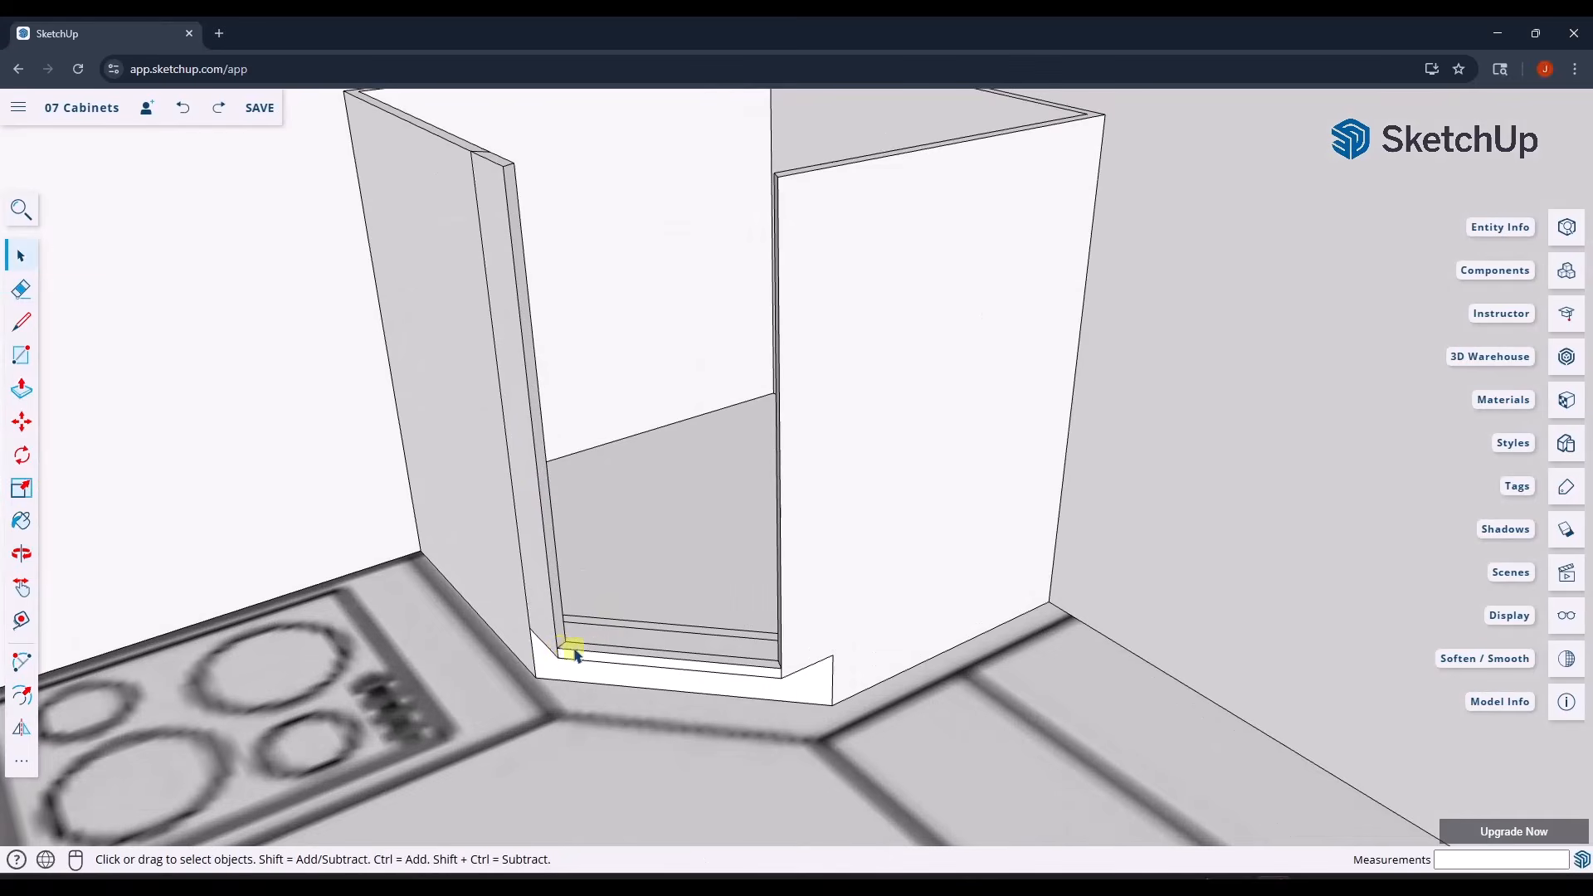
pyautogui.scroll(1, 689, 661)
pyautogui.press('r')
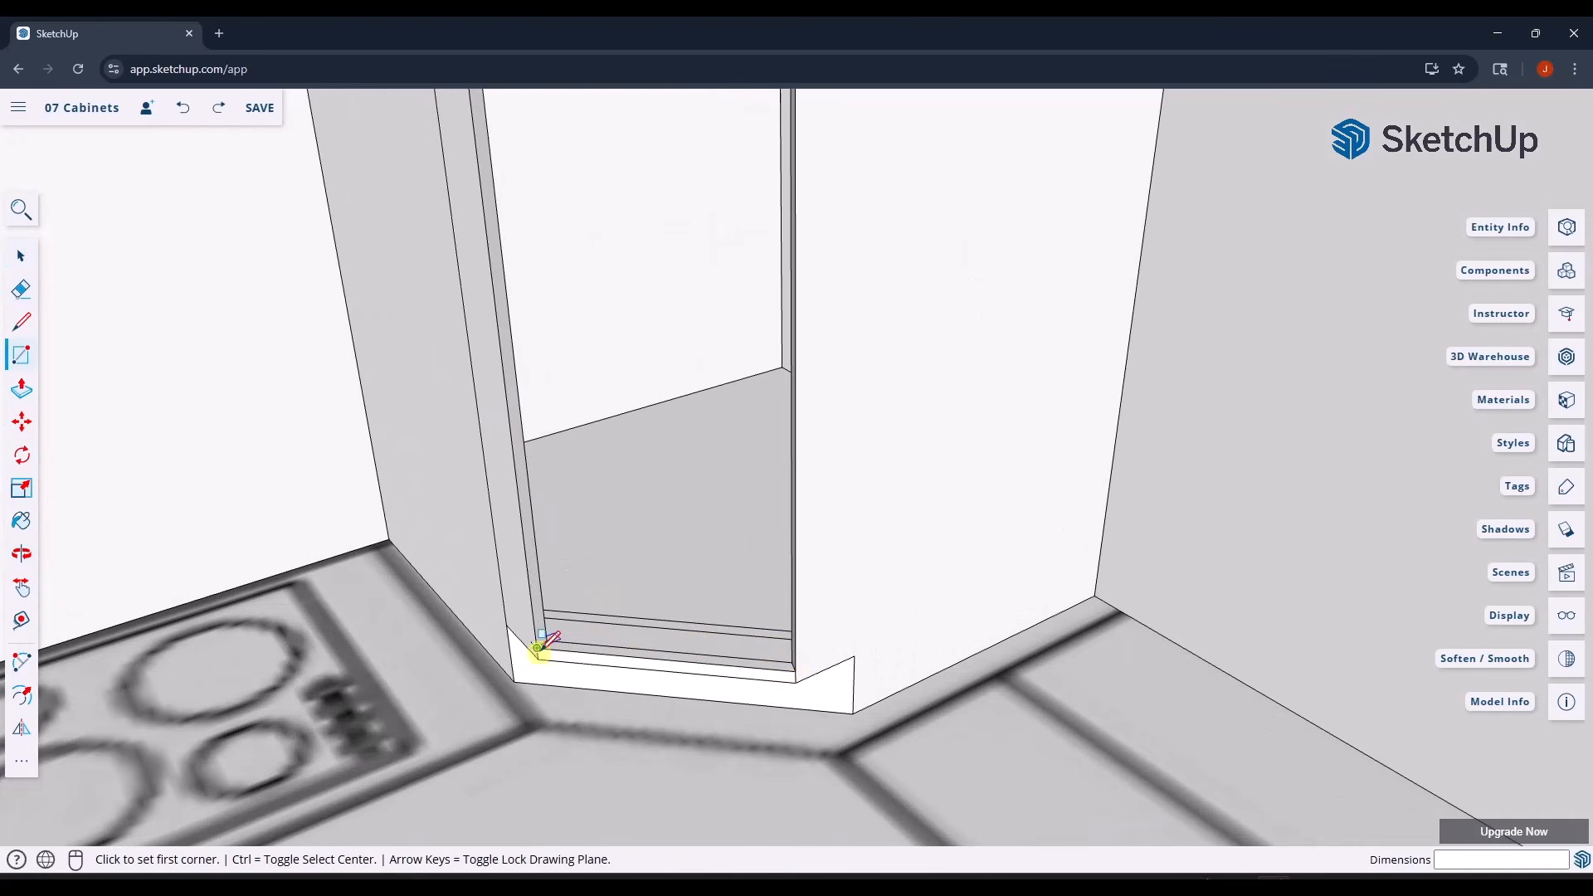
pyautogui.click(540, 653)
pyautogui.scroll(-3, 541, 655)
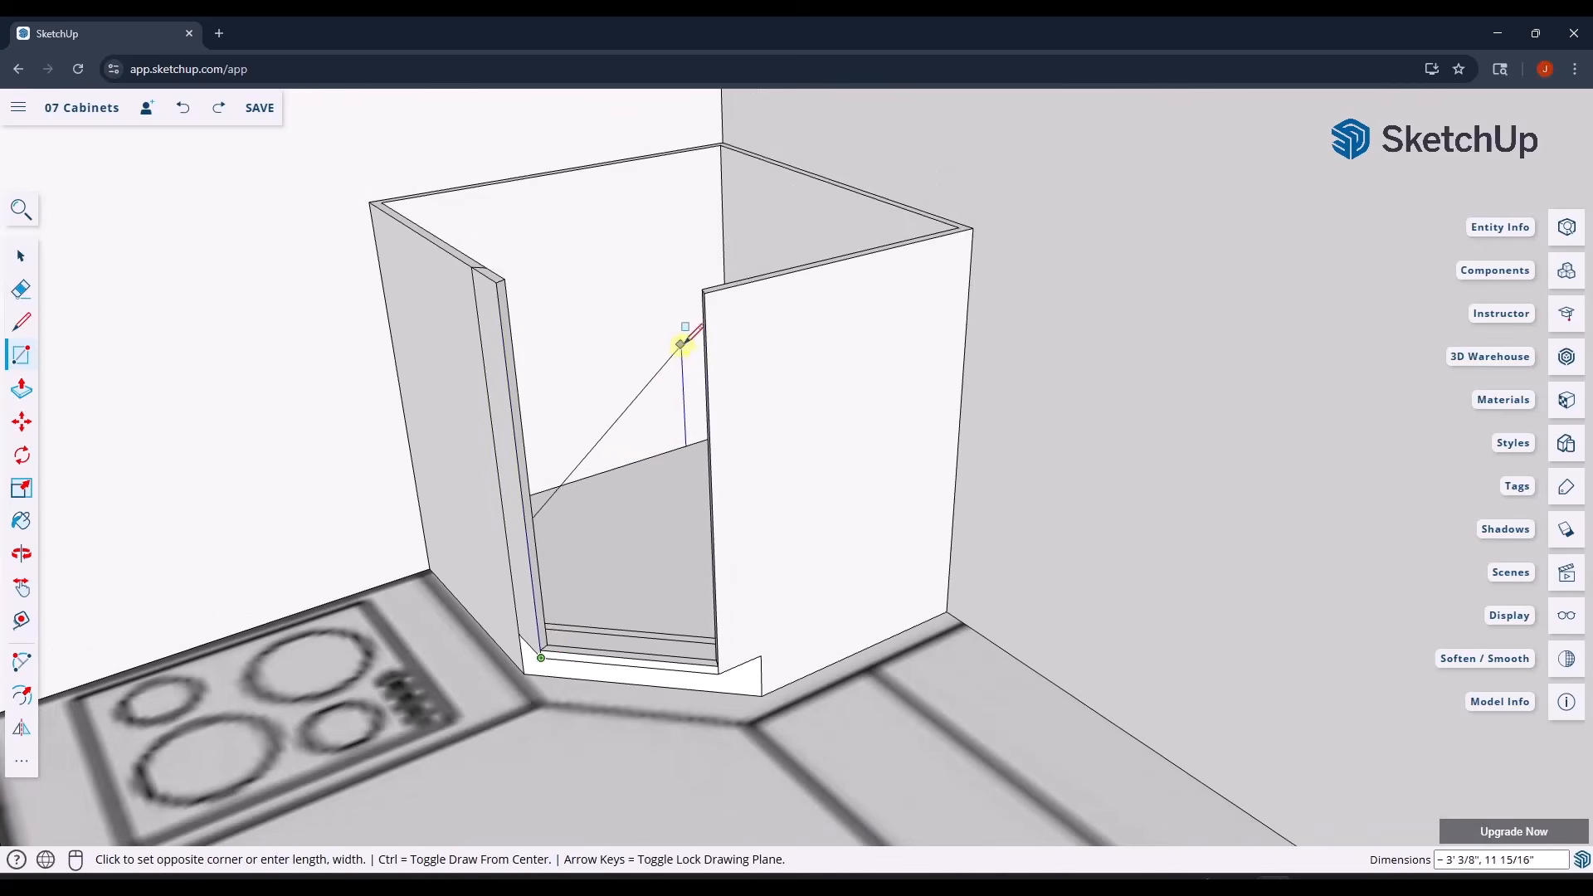
pyautogui.click(702, 289)
# - Delete the face covering the top of the corner cabinet
pyautogui.press('space')
pyautogui.click(646, 224)
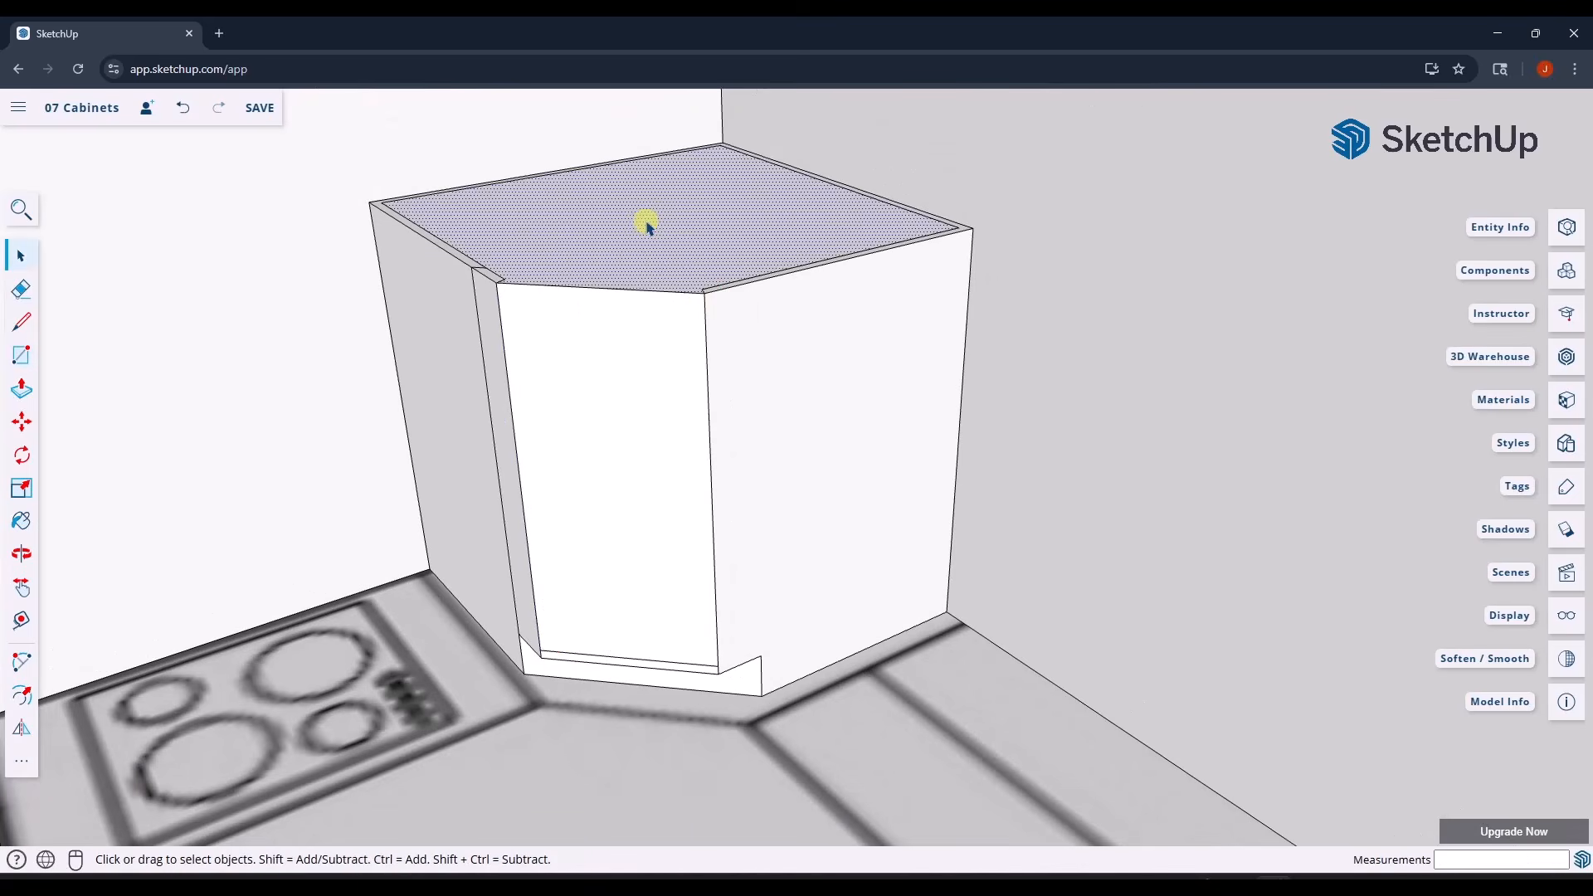
pyautogui.press('Delete')
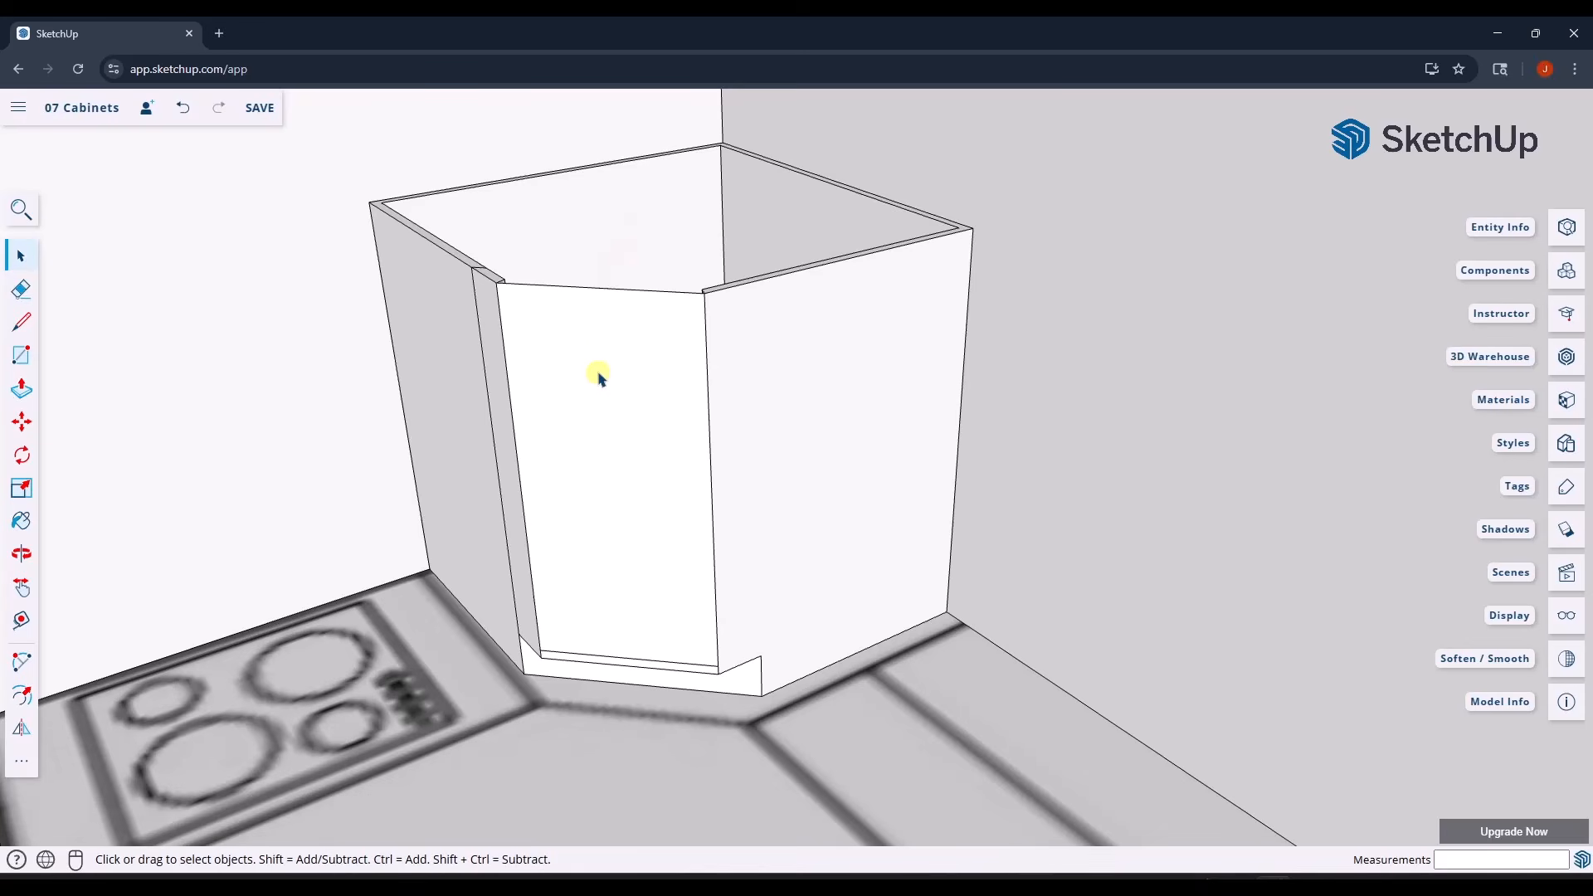
# - Try to offset the diagonal front face's outline inward by 1.5", and undo it
pyautogui.click(527, 355)
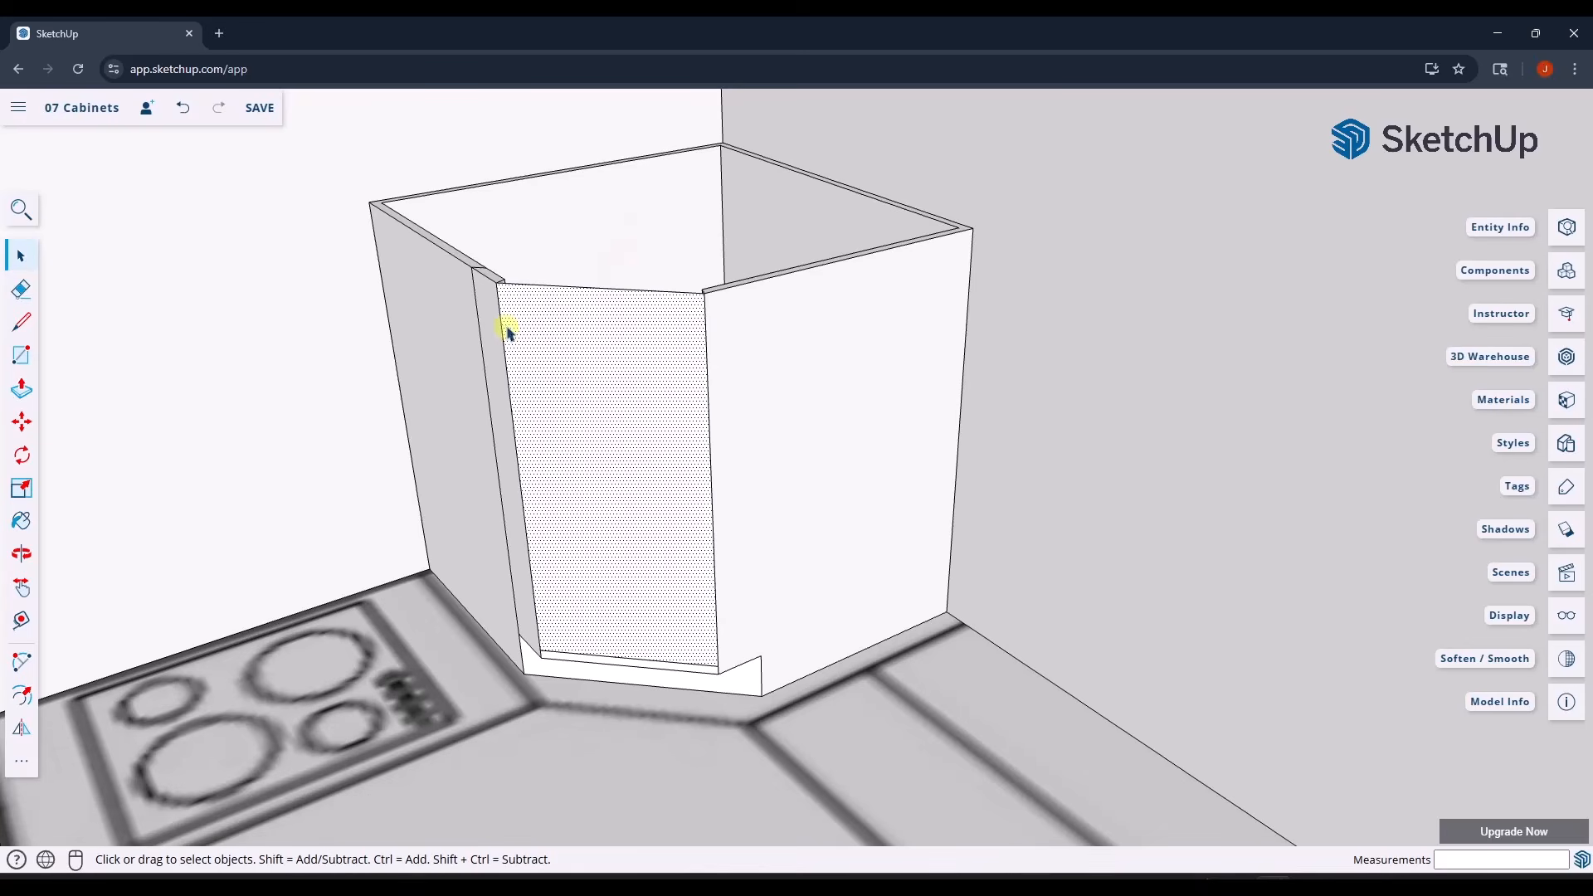
pyautogui.scroll(3, 504, 327)
pyautogui.press('f')
pyautogui.click(500, 326)
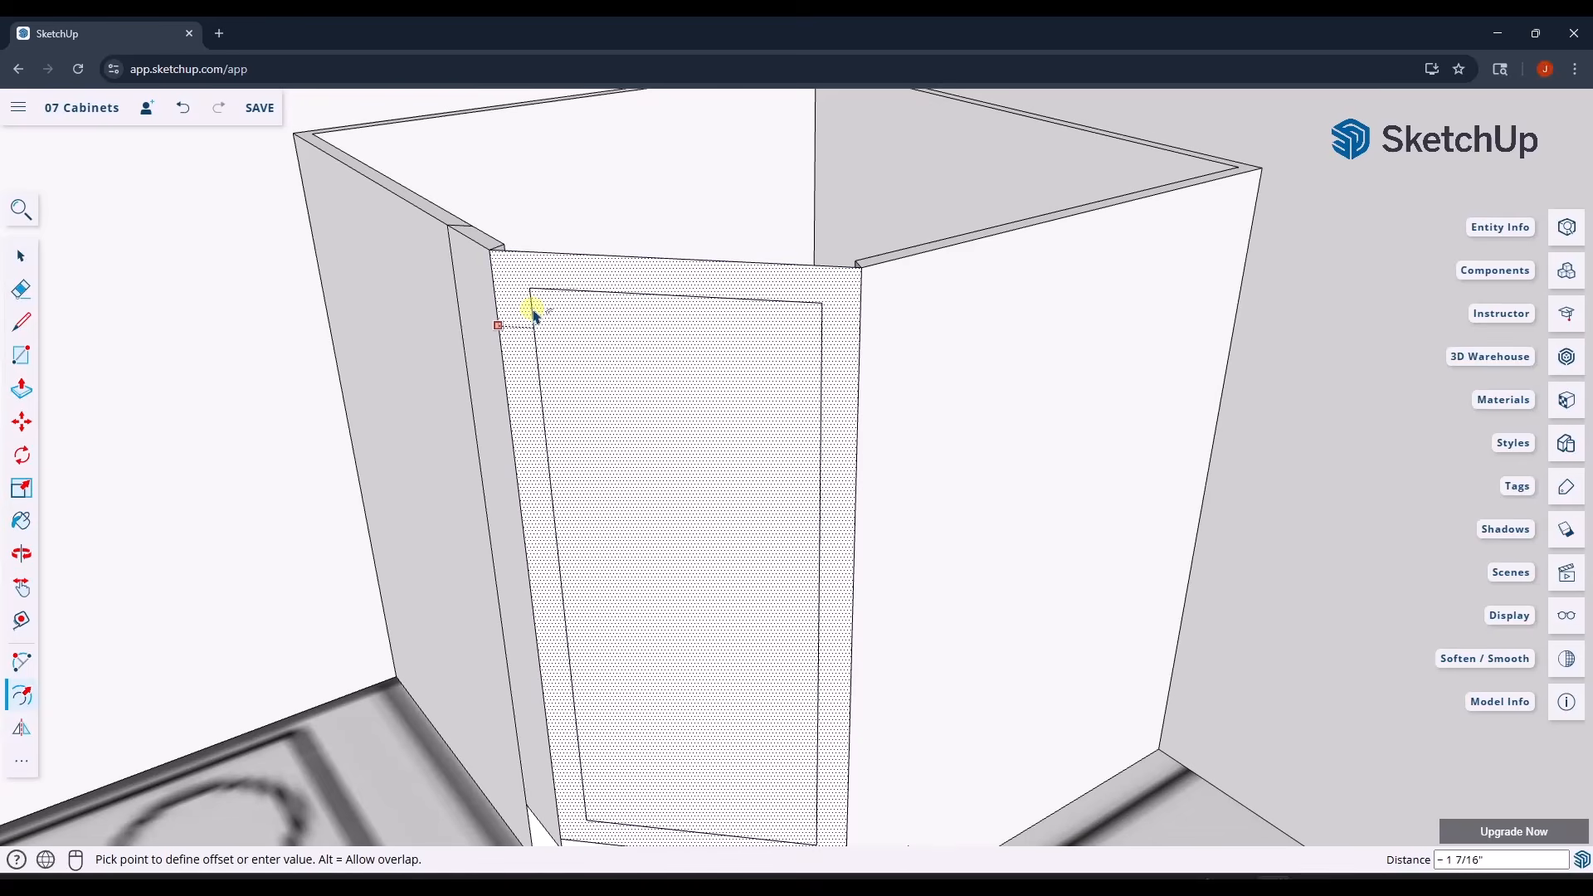
pyautogui.scroll(-2, 527, 316)
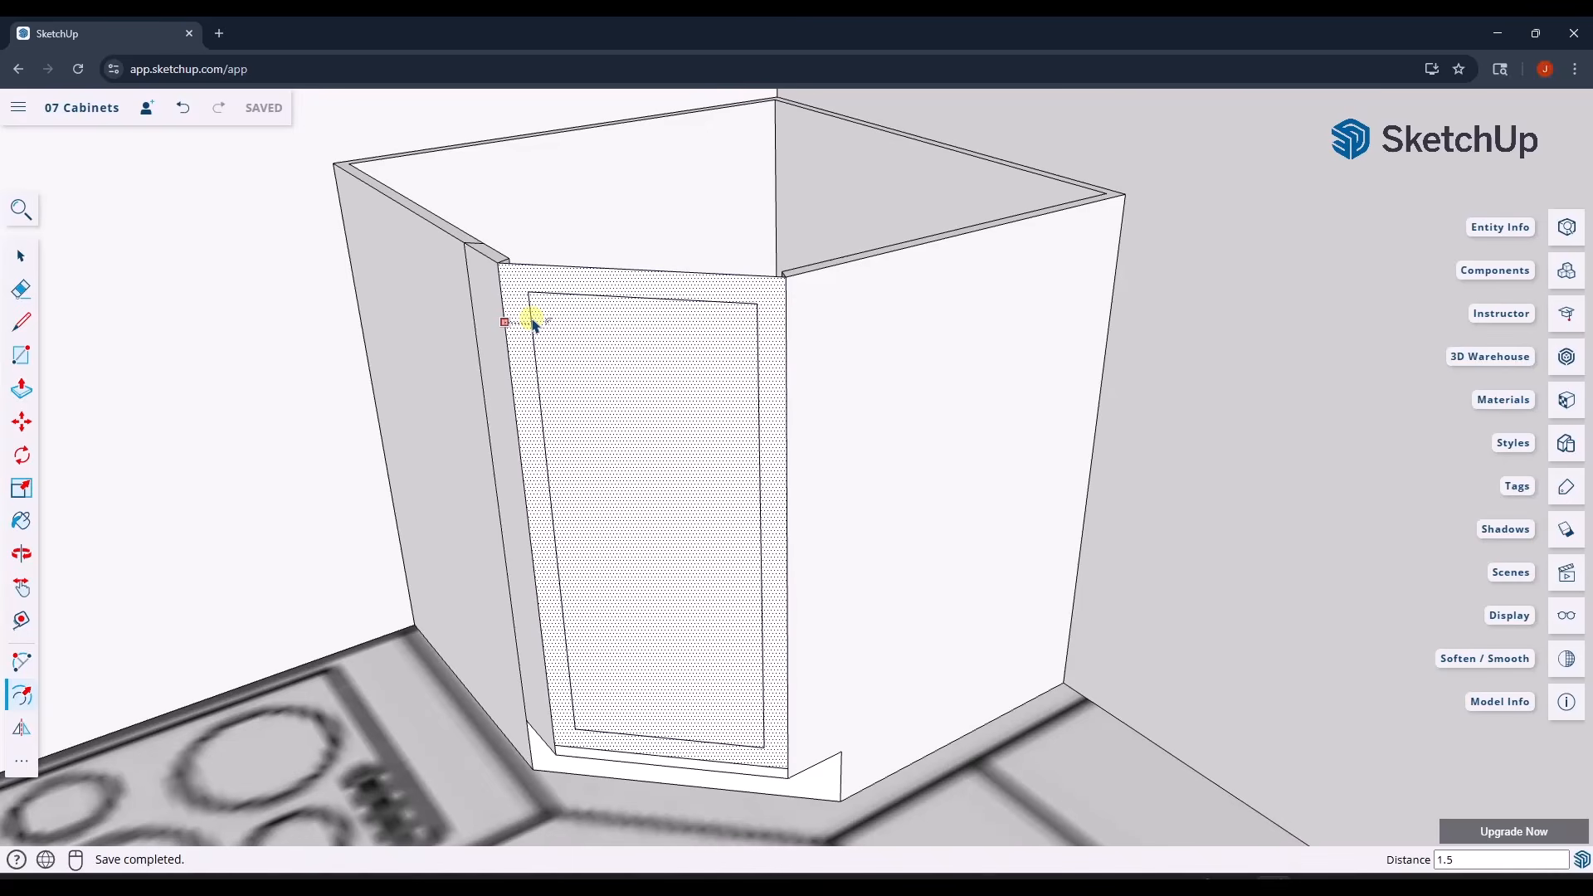
pyautogui.press('Return')
pyautogui.press('space')
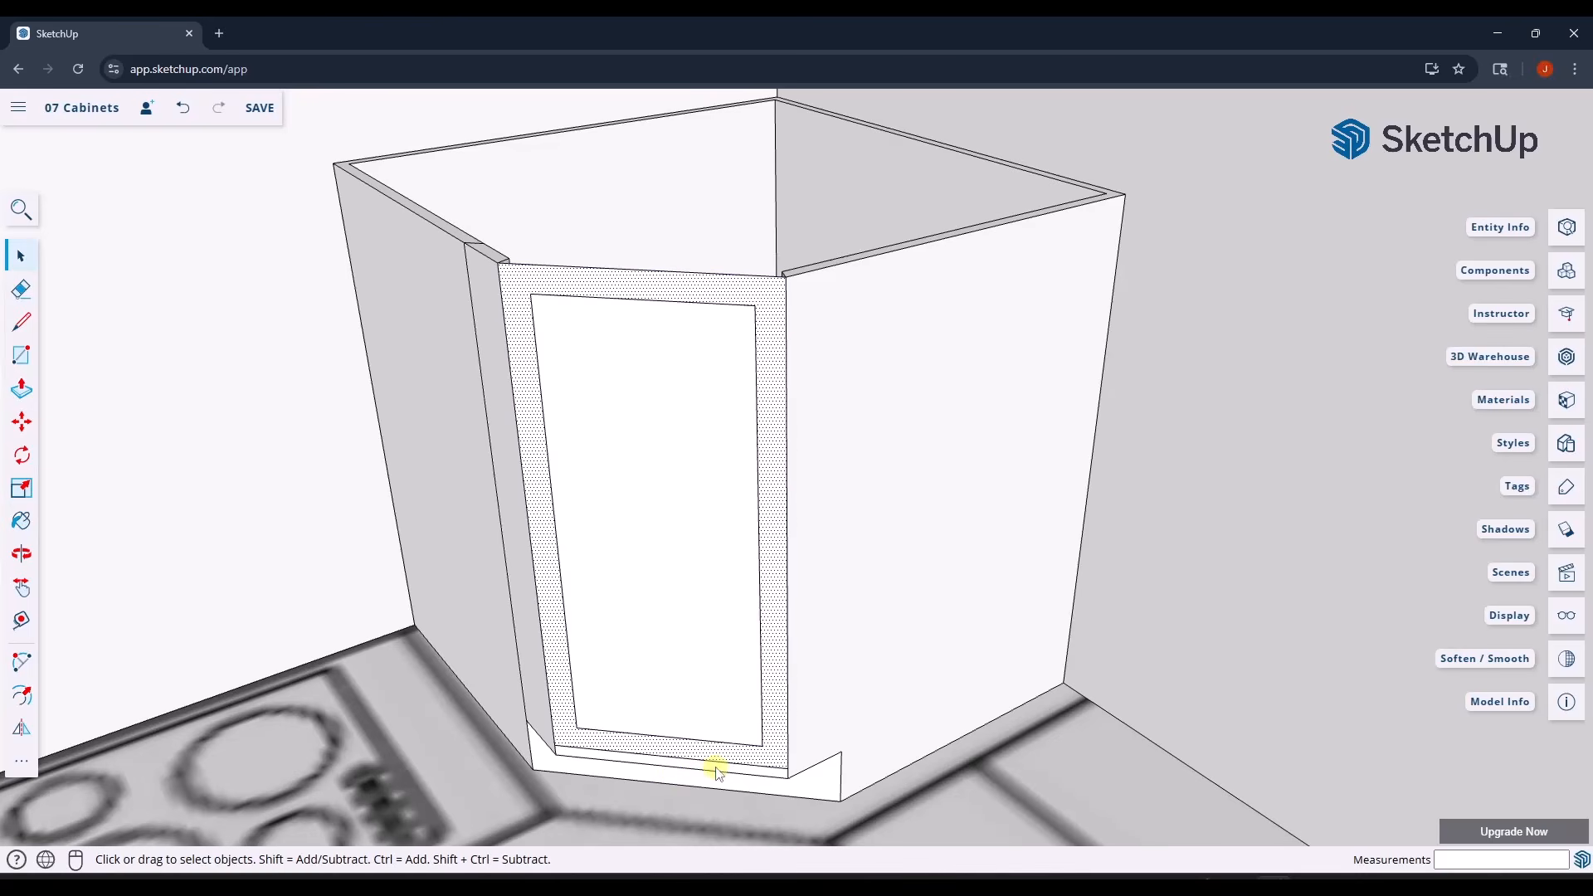
pyautogui.hotkey('ctrl', 'z')
# - Erase the seam line near the bottom edge of the diagonal front face
pyautogui.press('e')
pyautogui.click(672, 756)
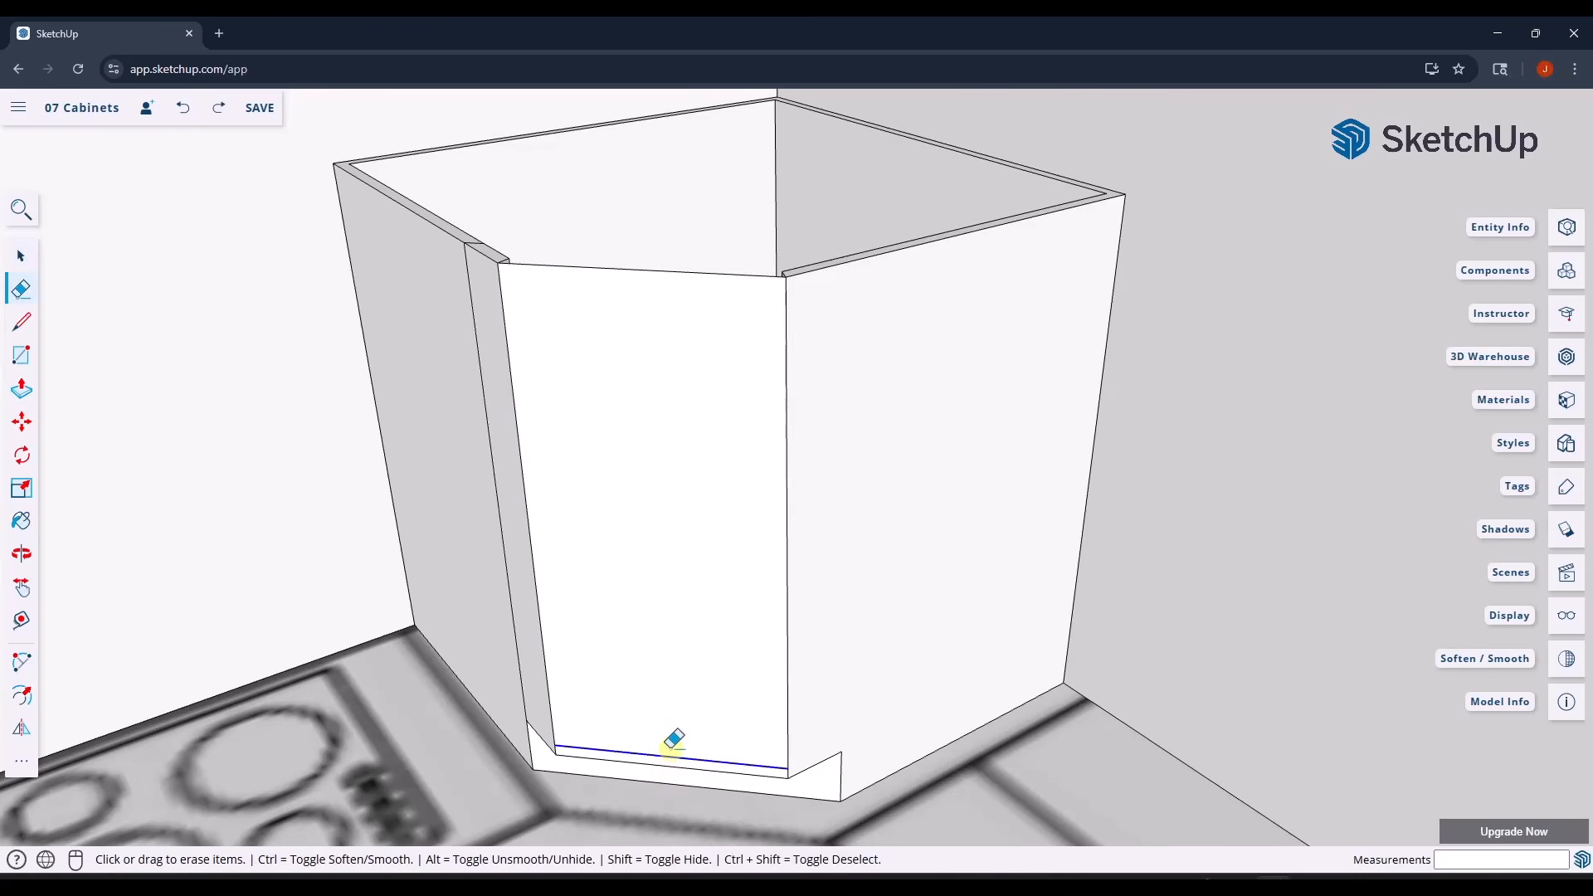
pyautogui.press('space')
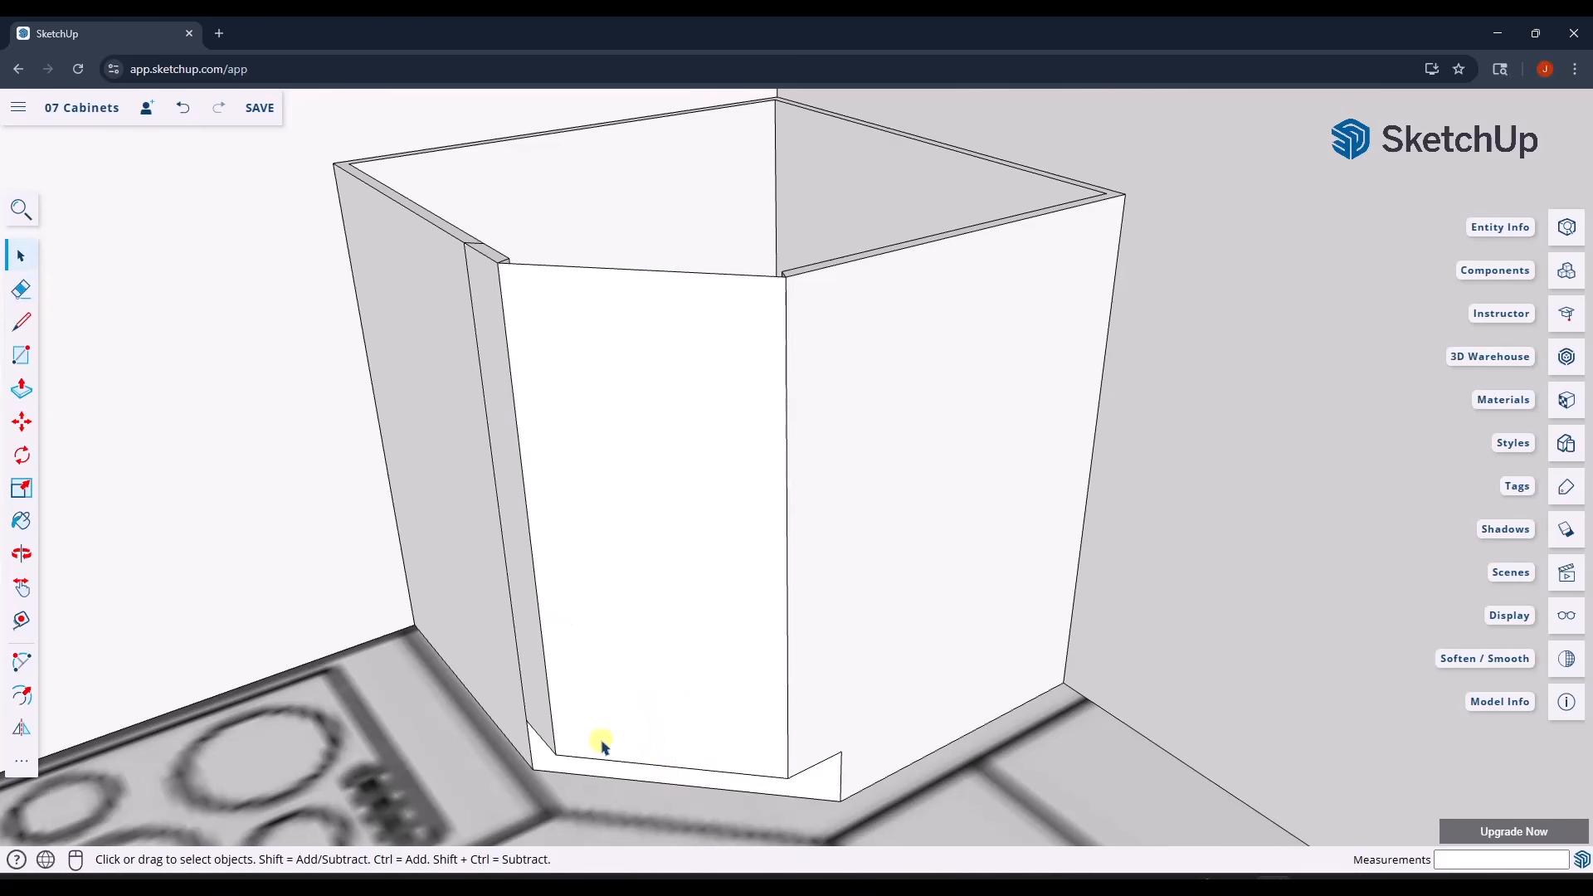
# - Offset the diagonal front face's outline inward by 1.5" to form a face frame border
pyautogui.press('f')
pyautogui.click(522, 478)
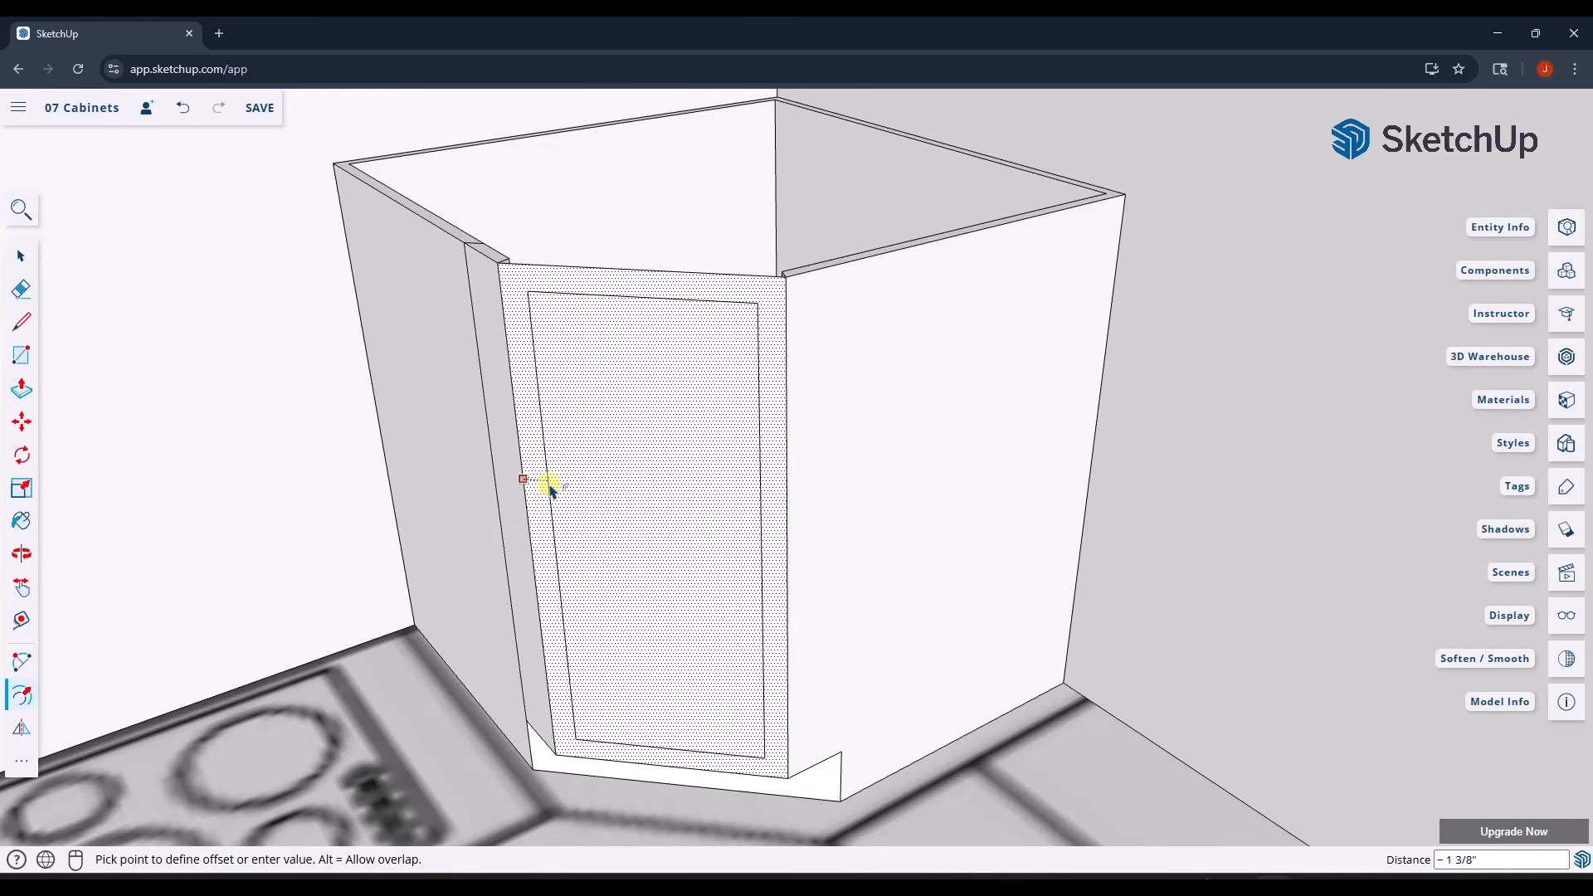
pyautogui.write('1.5')
pyautogui.press('Return')
pyautogui.press('space')
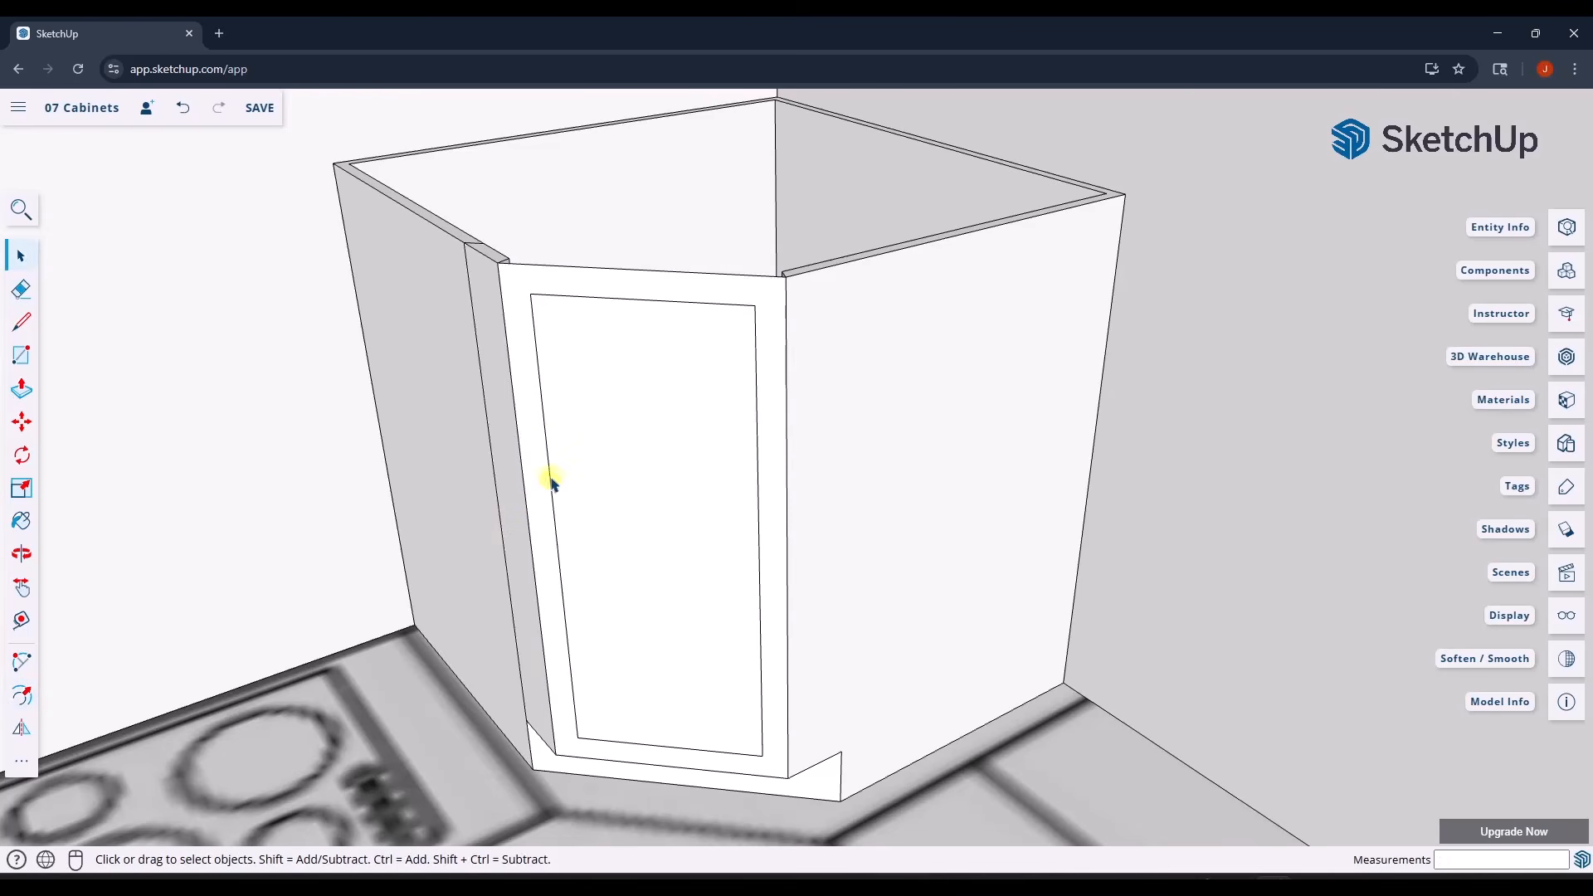
# - Push/Pull the face frame border 3/4" into the cabinet, up to the inner corner of the cooktop-side panel
pyautogui.moveTo(637, 281); pyautogui.dragTo(445, 413, button='middle')
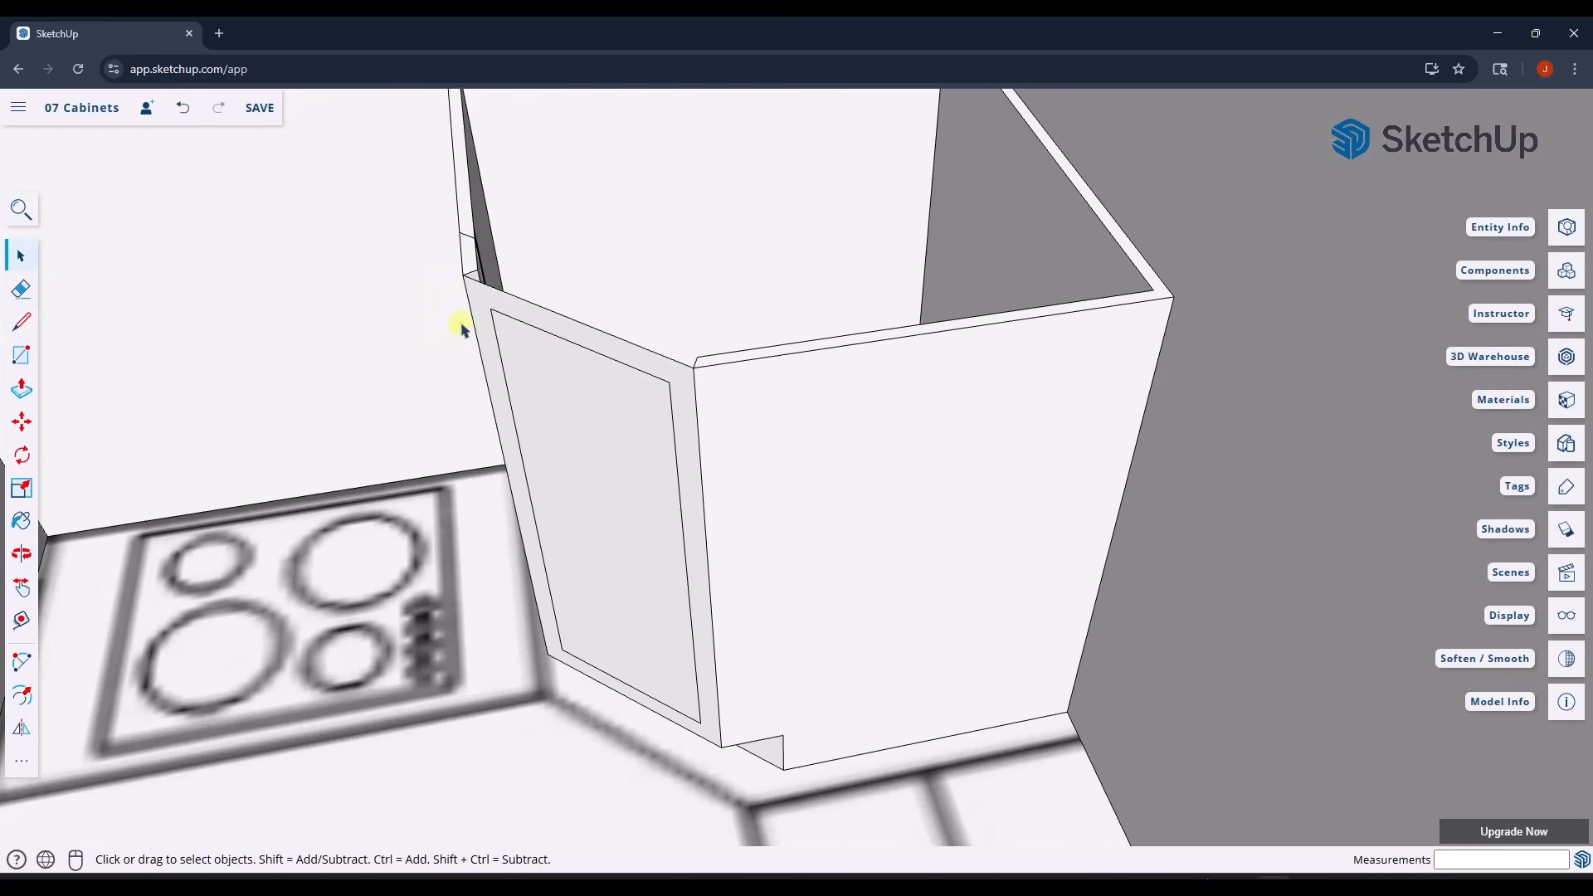
pyautogui.press('p')
pyautogui.click(479, 302)
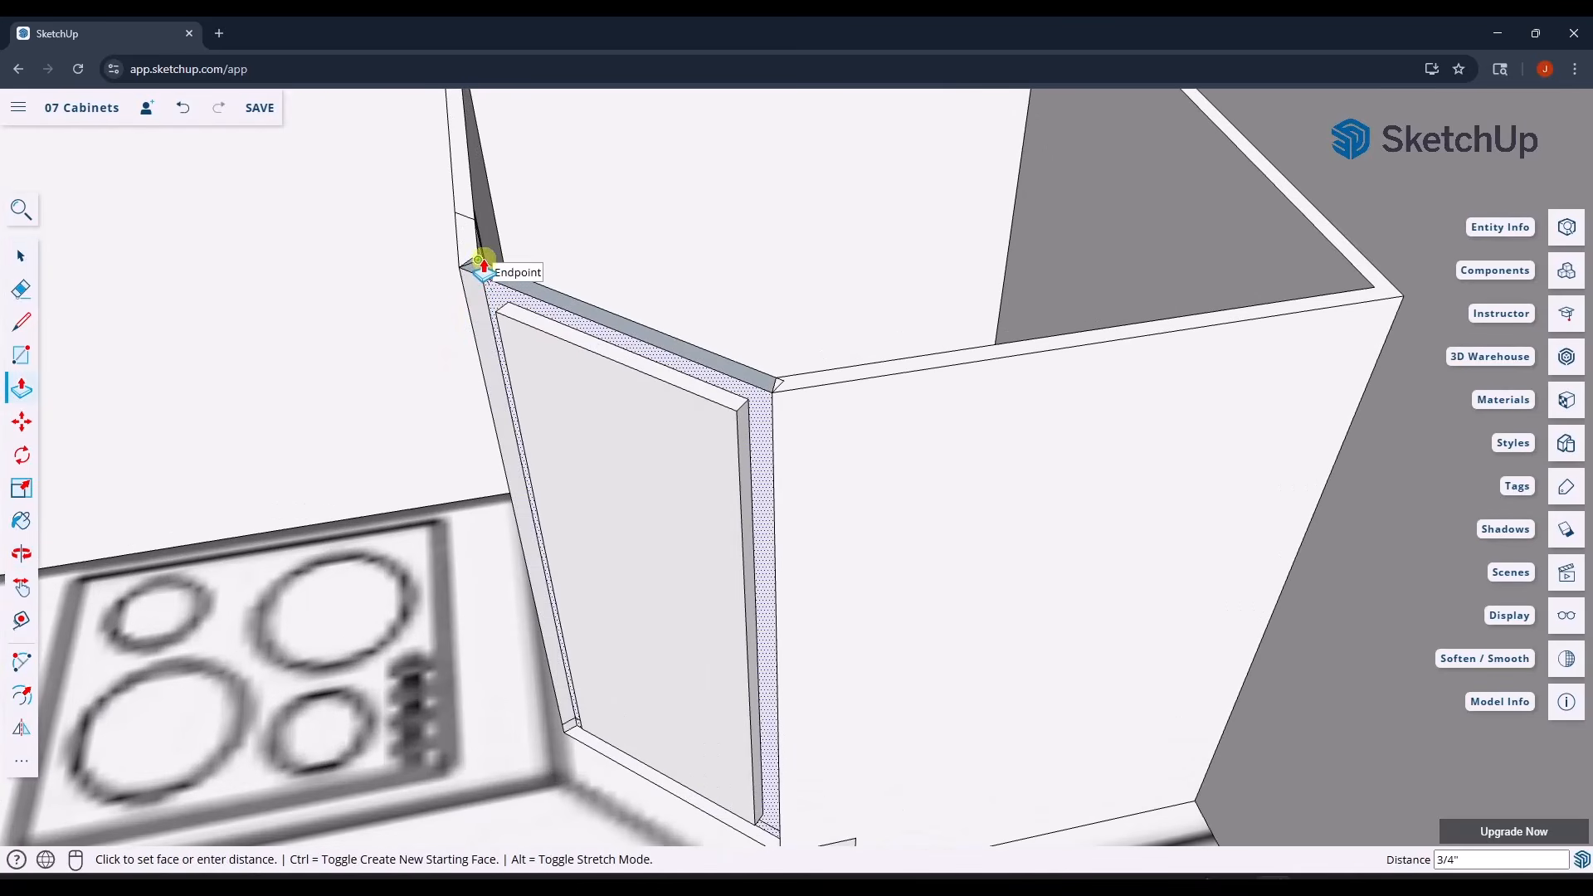
pyautogui.click(480, 263)
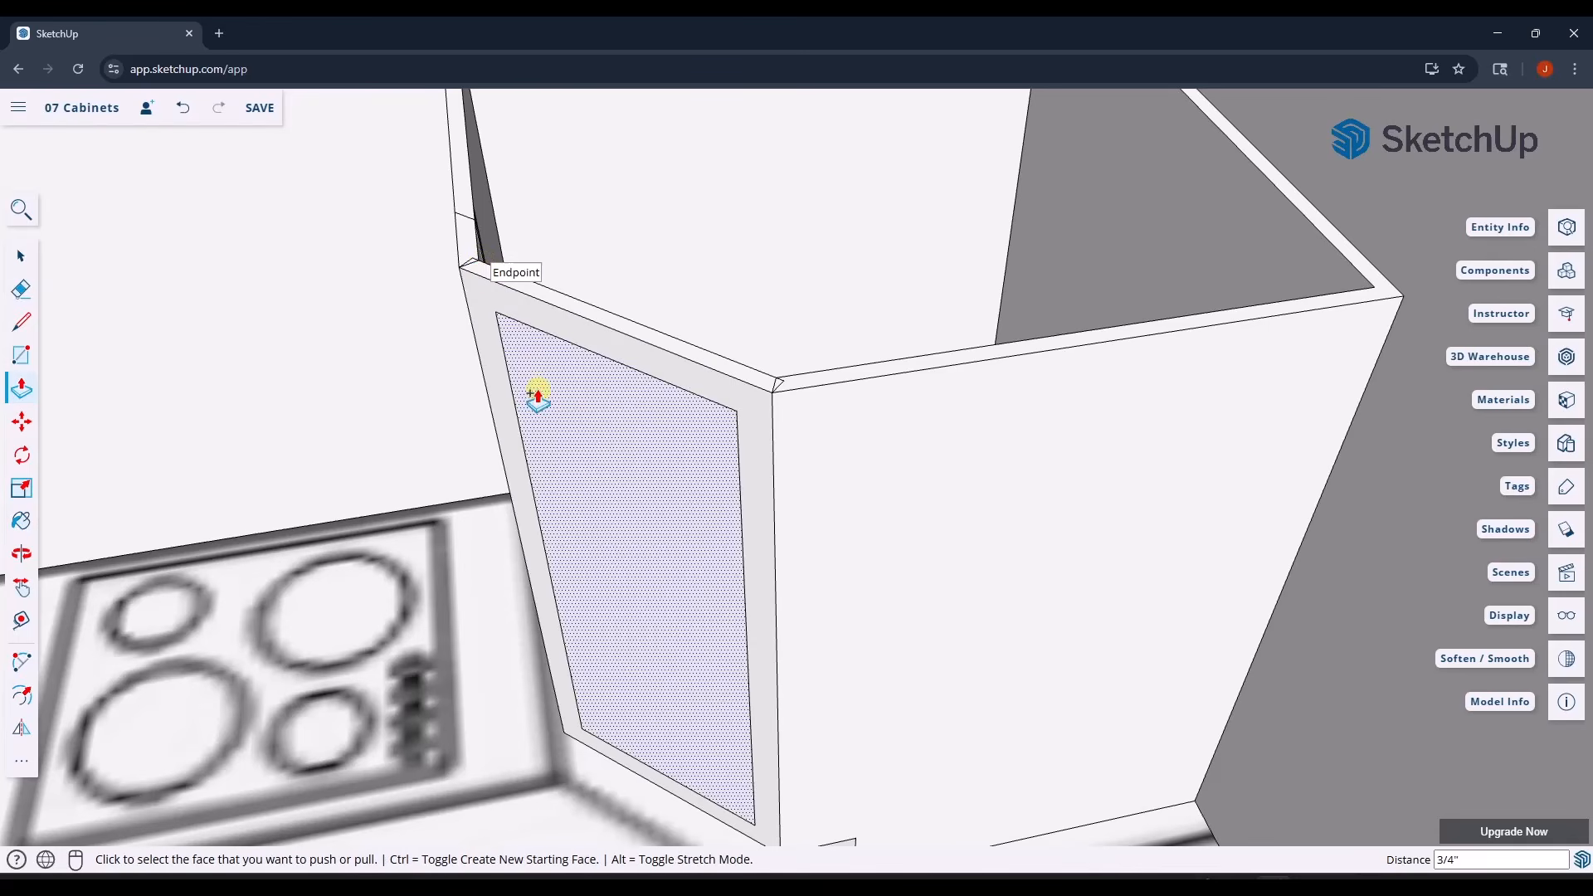
# - Push the face frame's inner panel back to the frame's rear edge and delete the remaining face to open the front
pyautogui.click(573, 481)
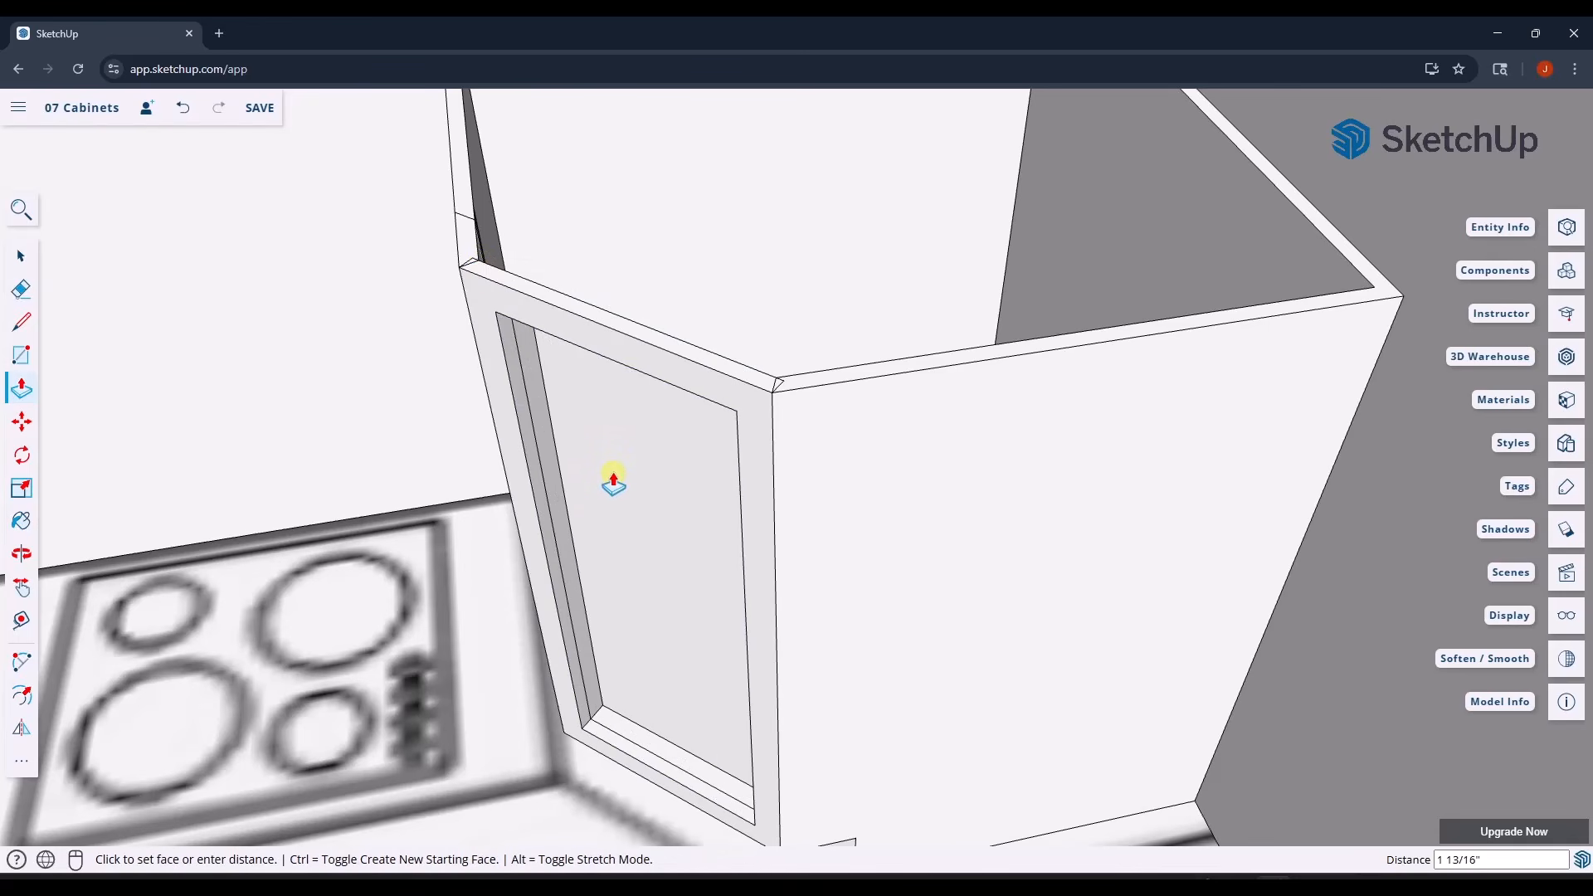
pyautogui.click(498, 267)
pyautogui.moveTo(591, 499); pyautogui.dragTo(612, 448, button='middle')
pyautogui.press('space')
pyautogui.click(641, 511)
pyautogui.press('Delete')
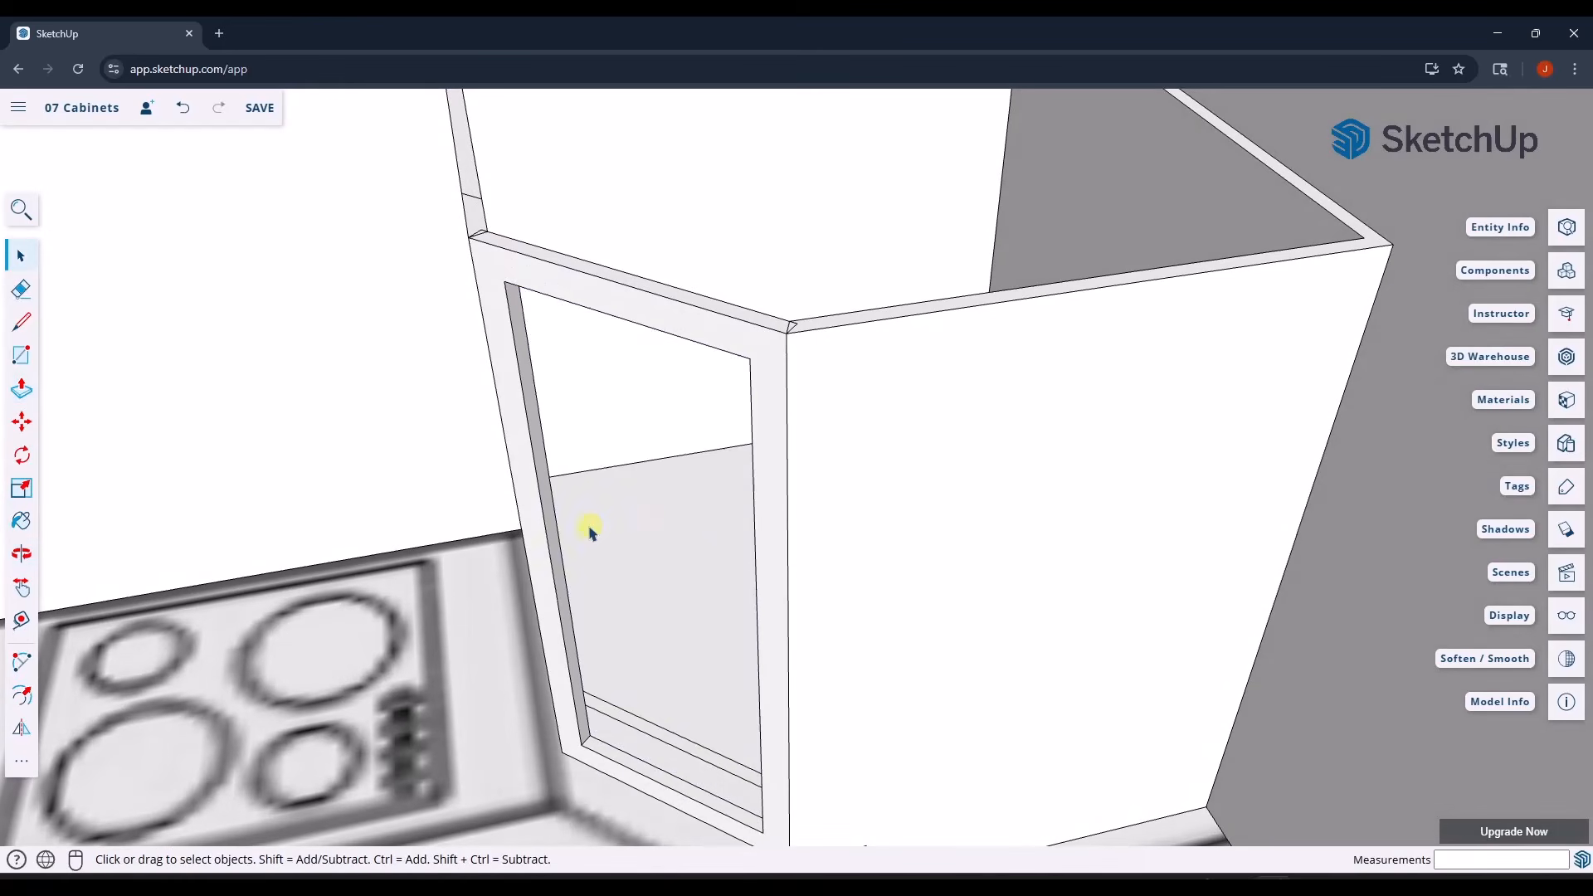
# - Erase the vertical seam line on the outside of the cooktop-side panel beside the face frame
pyautogui.moveTo(591, 531); pyautogui.dragTo(701, 371, button='middle')
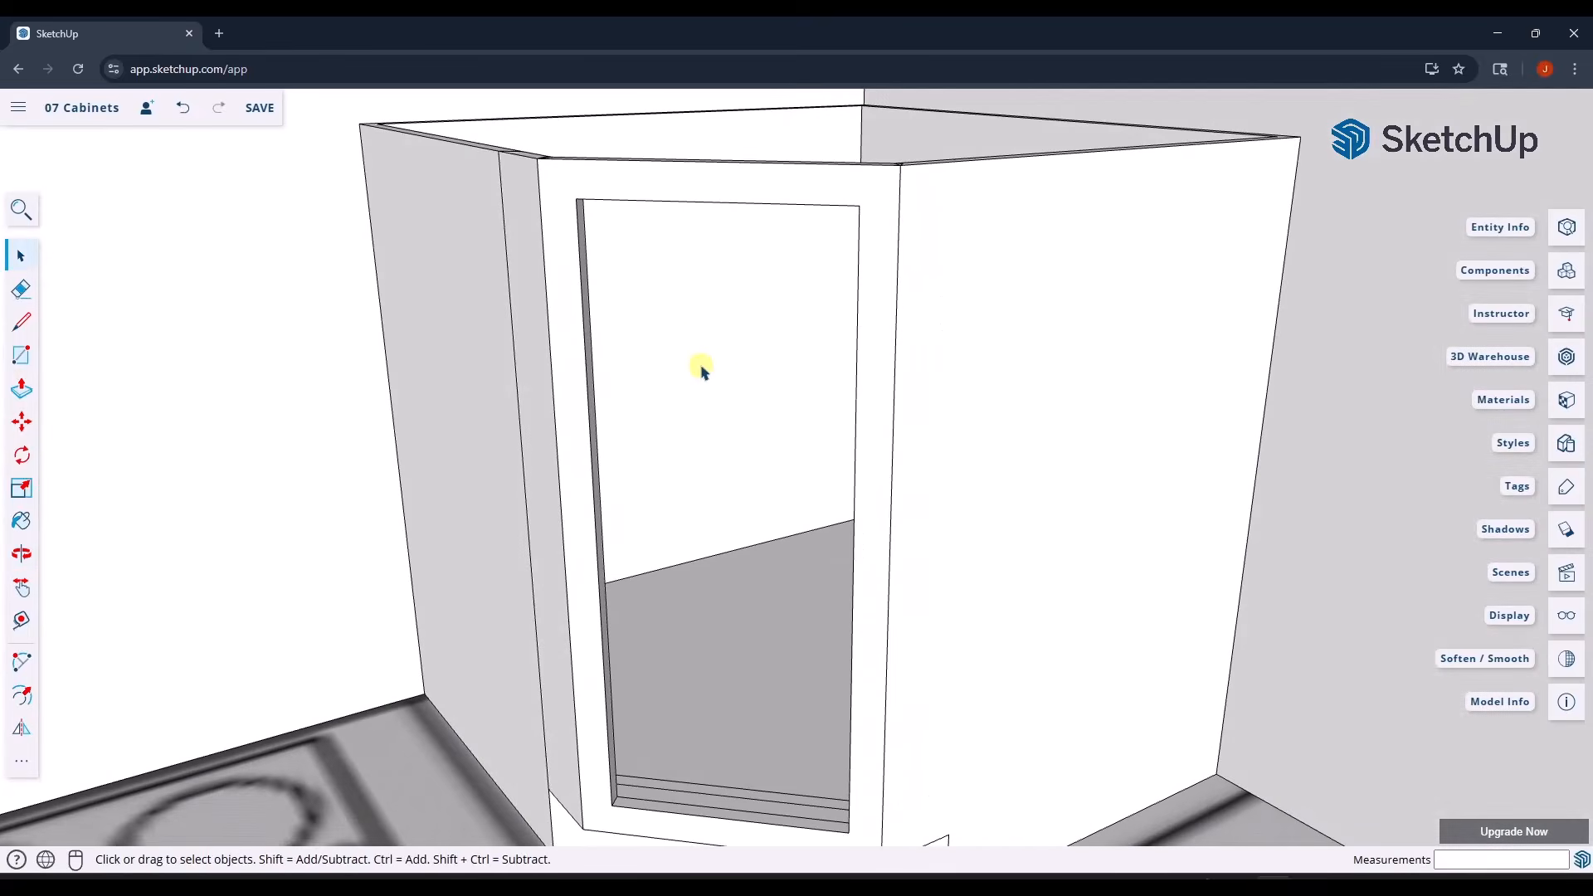
pyautogui.scroll(-5, 701, 370)
pyautogui.press('e')
pyautogui.click(611, 404)
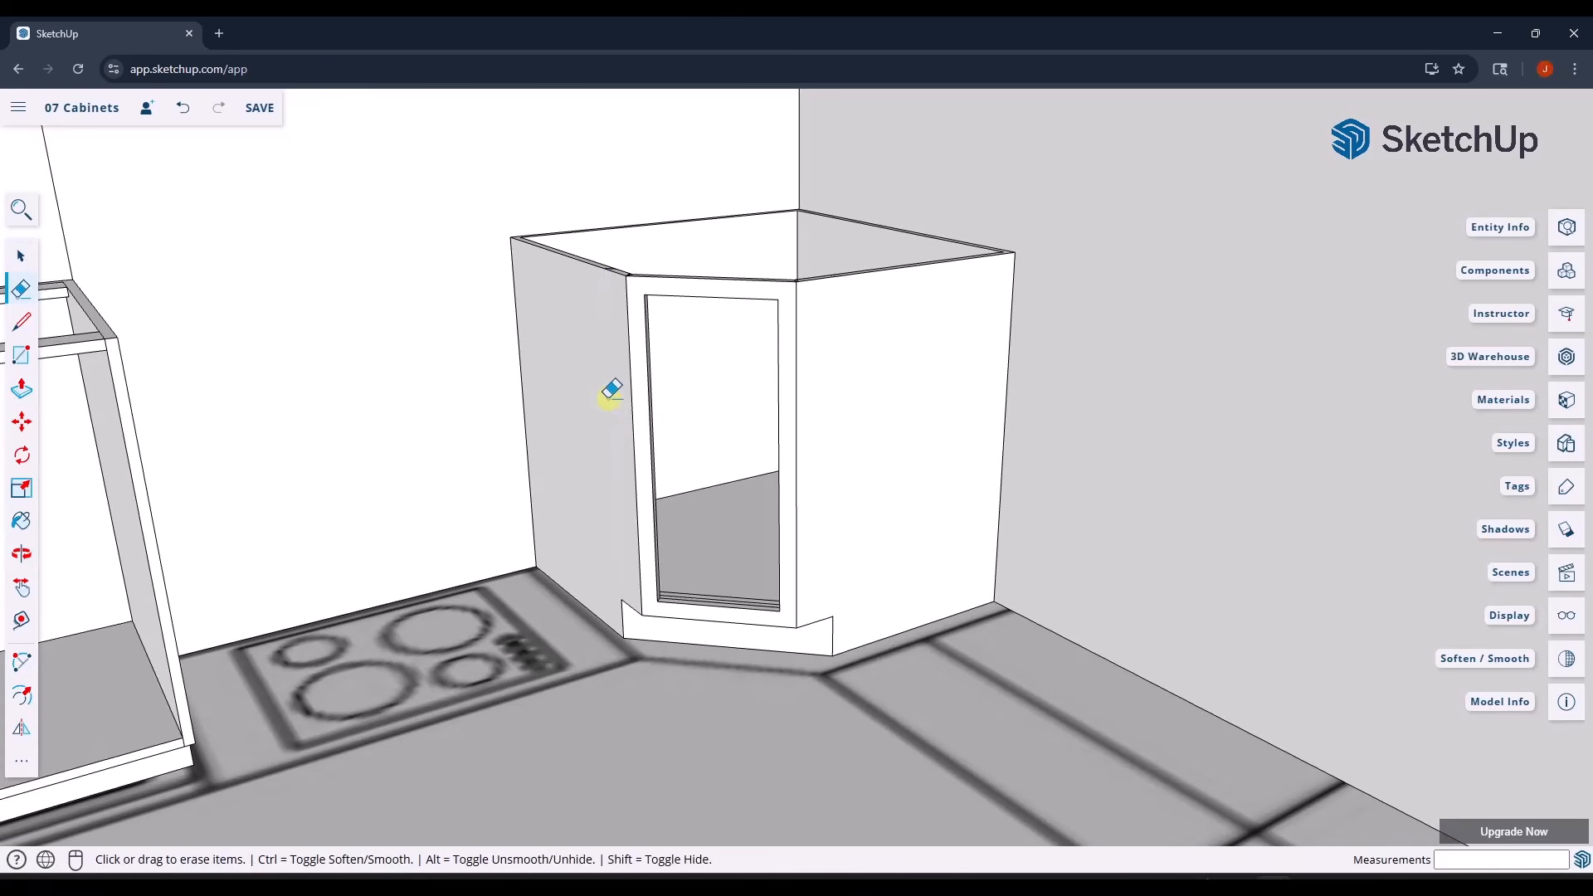
pyautogui.press('space')
# - Erase the small seam lines on the top edge where the face frame meets the two side panels
pyautogui.scroll(-3, 798, 452)
pyautogui.moveTo(798, 453)
pyautogui.mouseDown(button='middle')
pyautogui.moveTo(785, 533)
pyautogui.moveTo(661, 320)
pyautogui.mouseUp(button='middle')
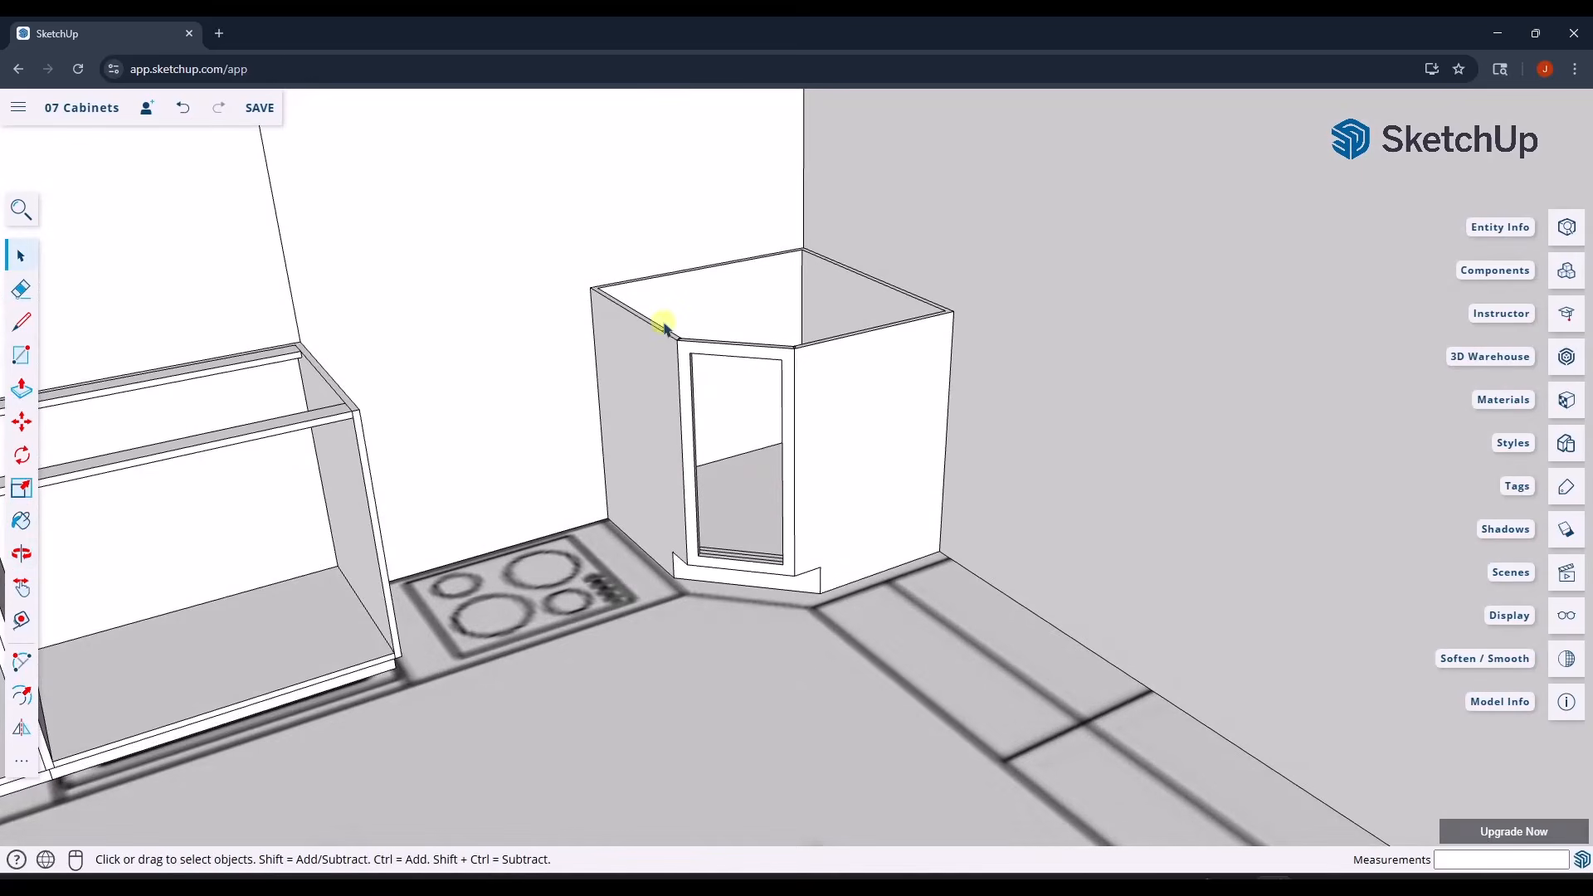
pyautogui.scroll(6, 676, 348)
pyautogui.press('e')
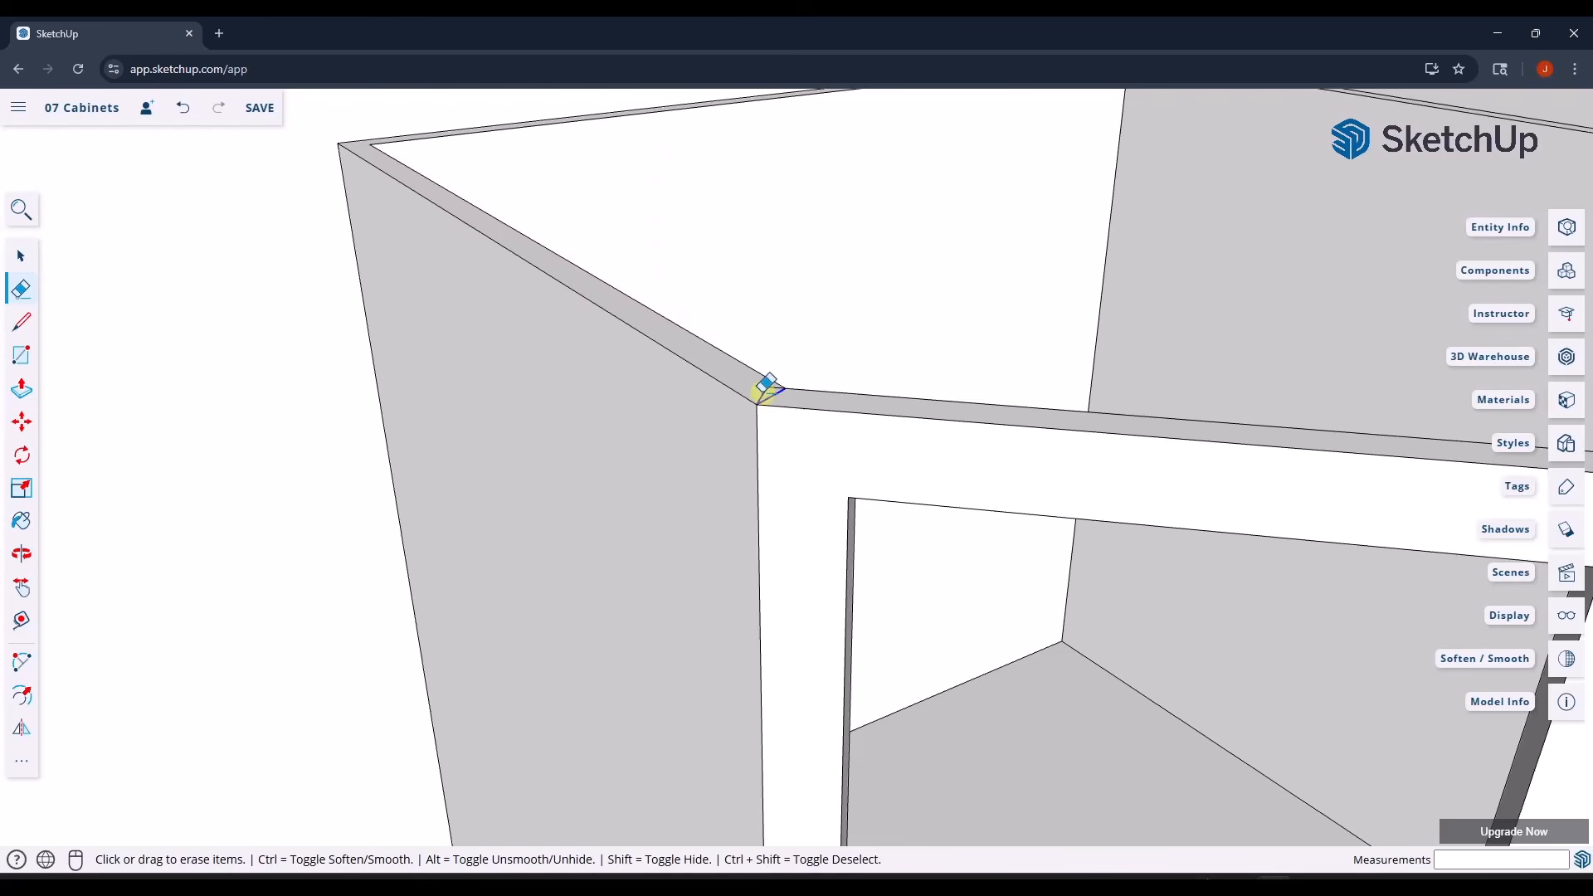
pyautogui.scroll(-5, 722, 374)
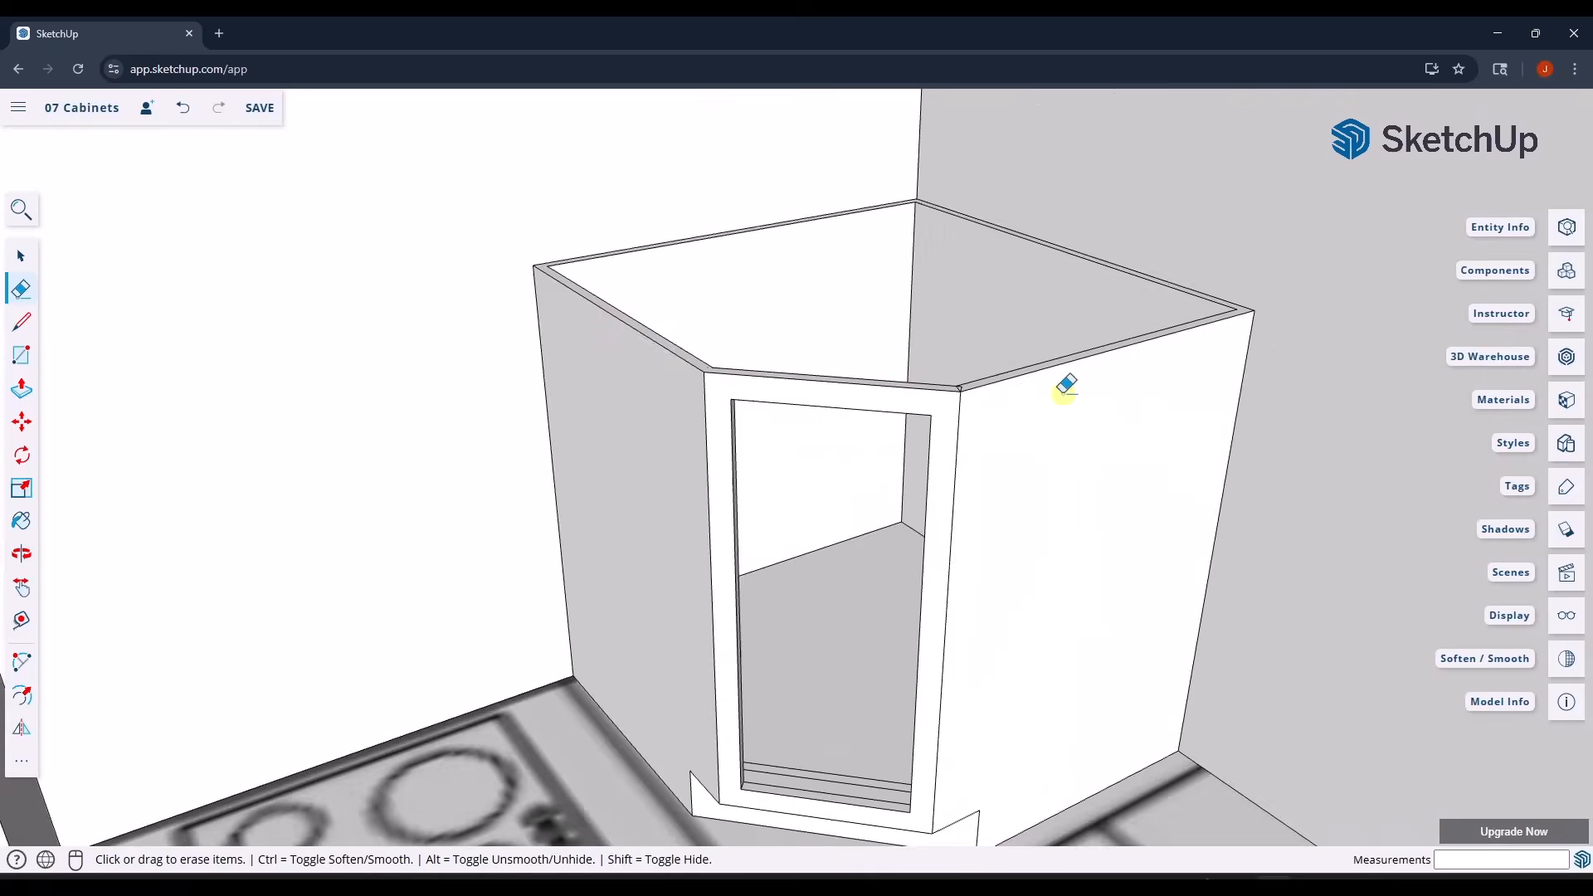
pyautogui.scroll(5, 1053, 385)
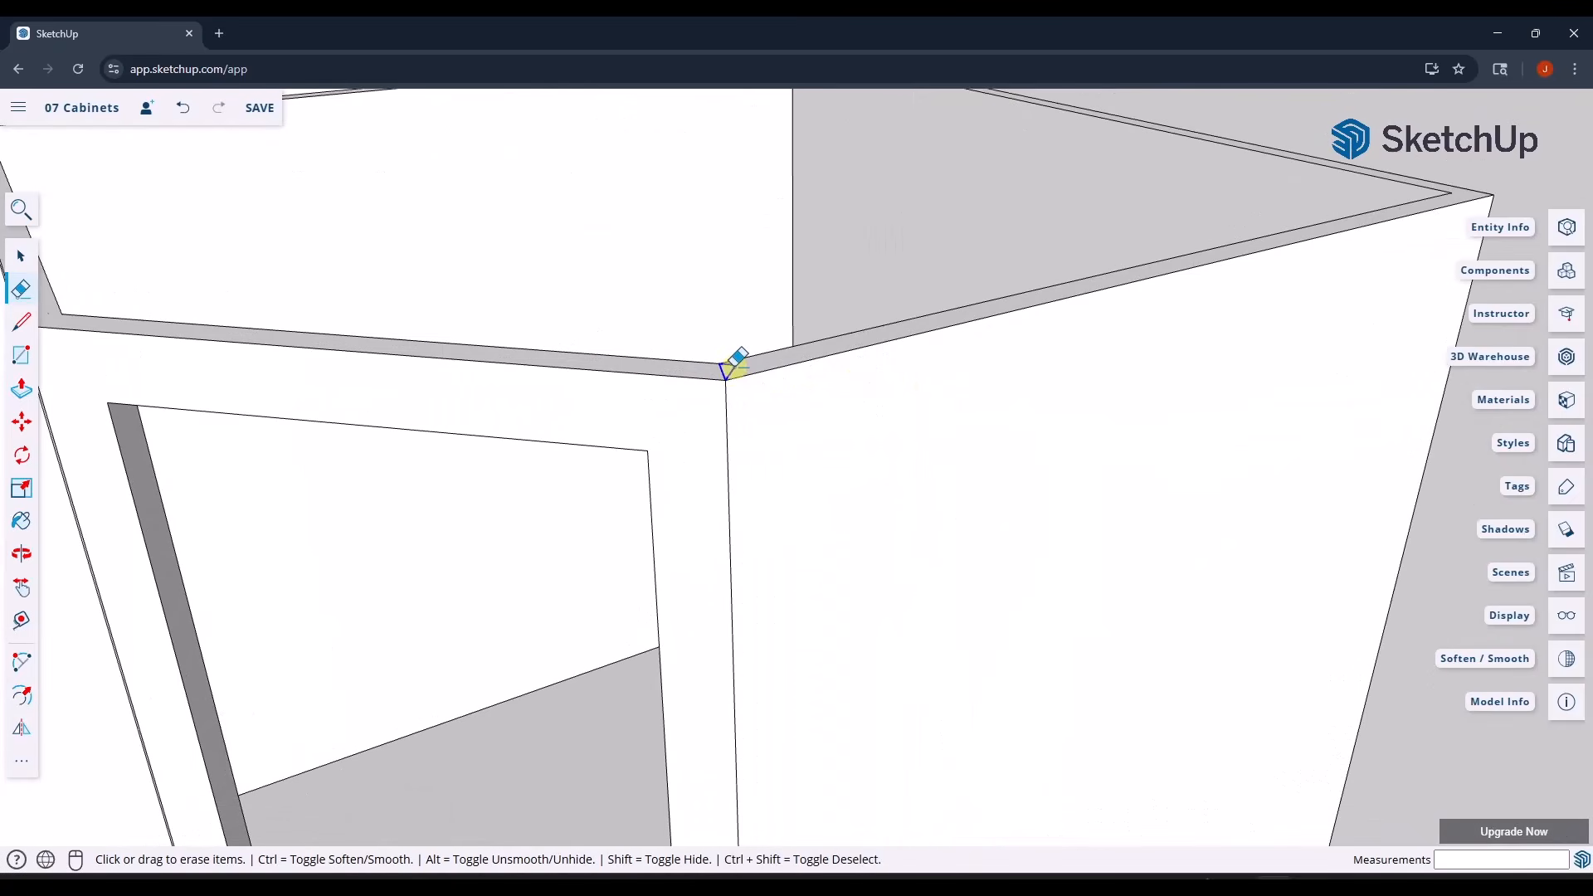
pyautogui.scroll(-8, 730, 365)
pyautogui.press('space')
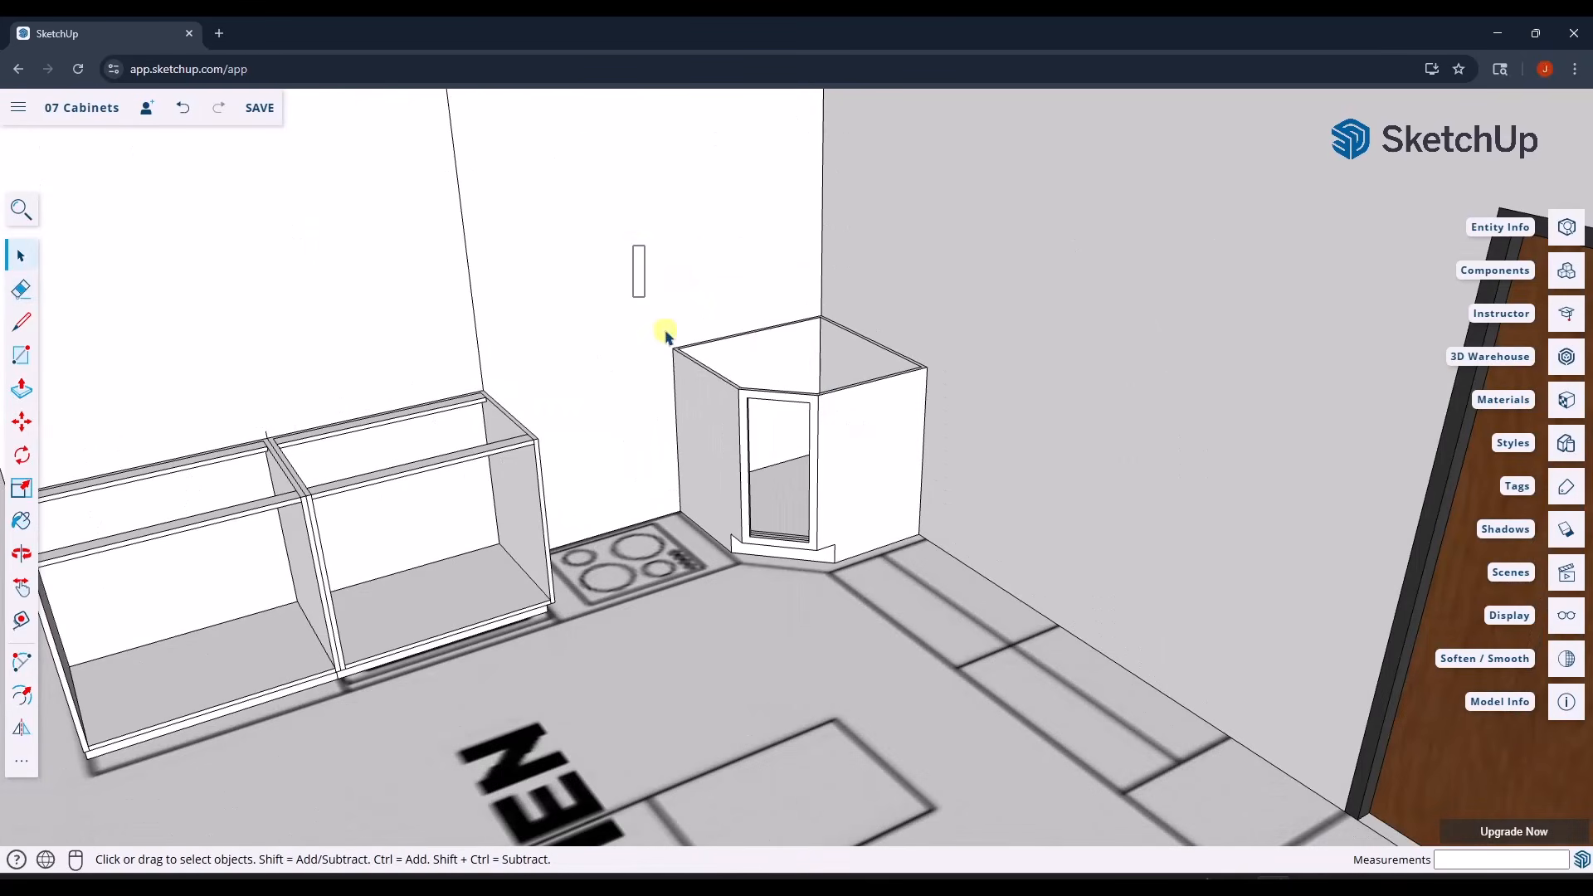
# - Select all the geometry of the corner cabinet and make it a group
pyautogui.moveTo(666, 336); pyautogui.dragTo(964, 564)
pyautogui.rightClick(859, 485)
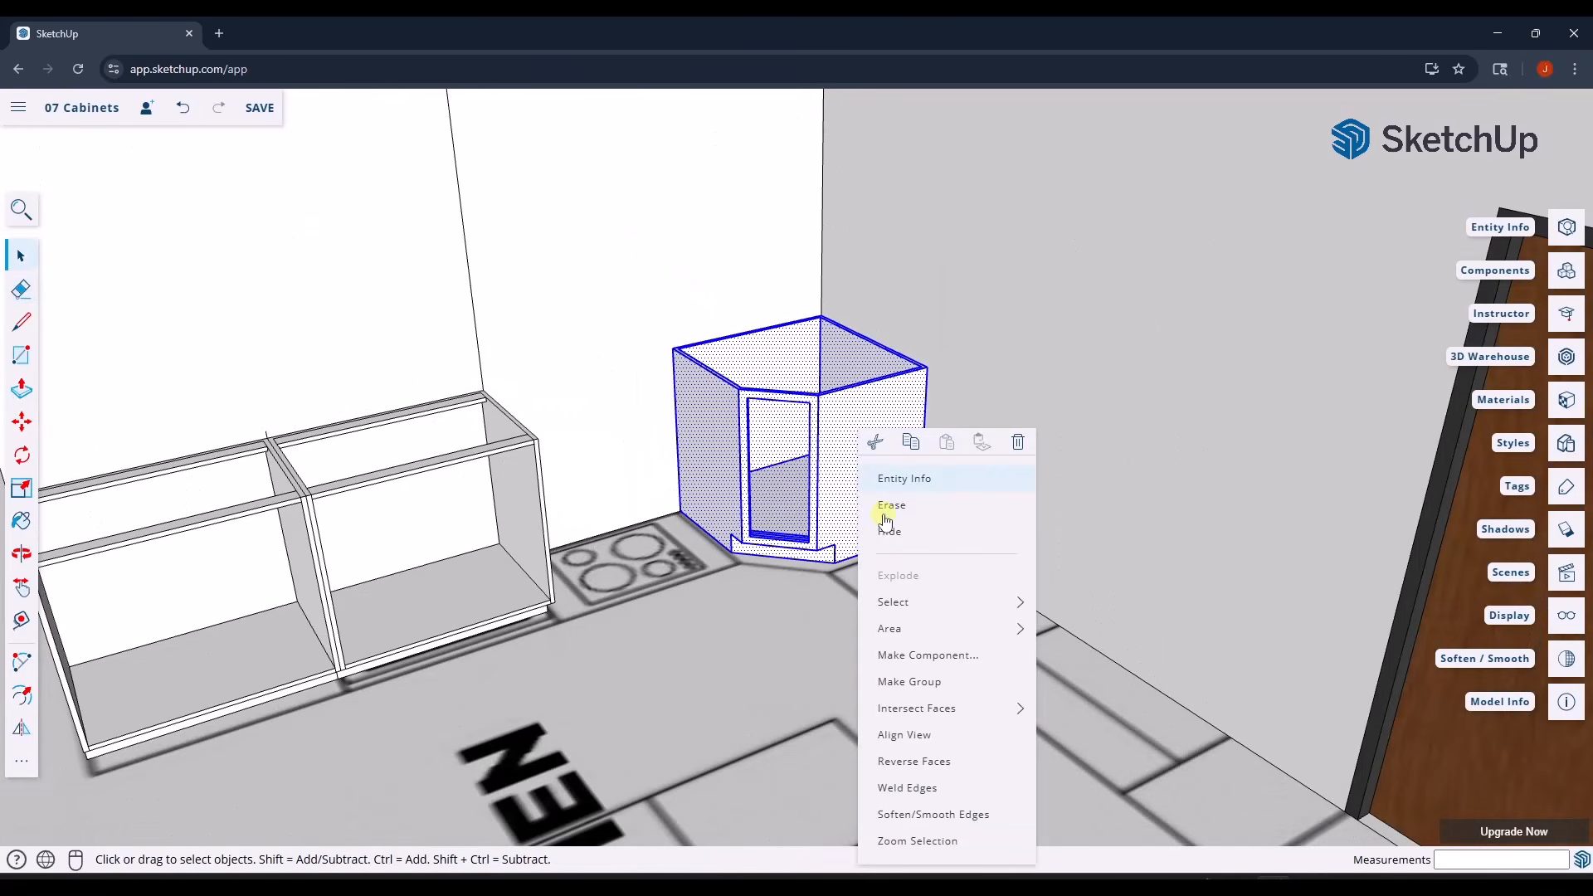
pyautogui.click(921, 681)
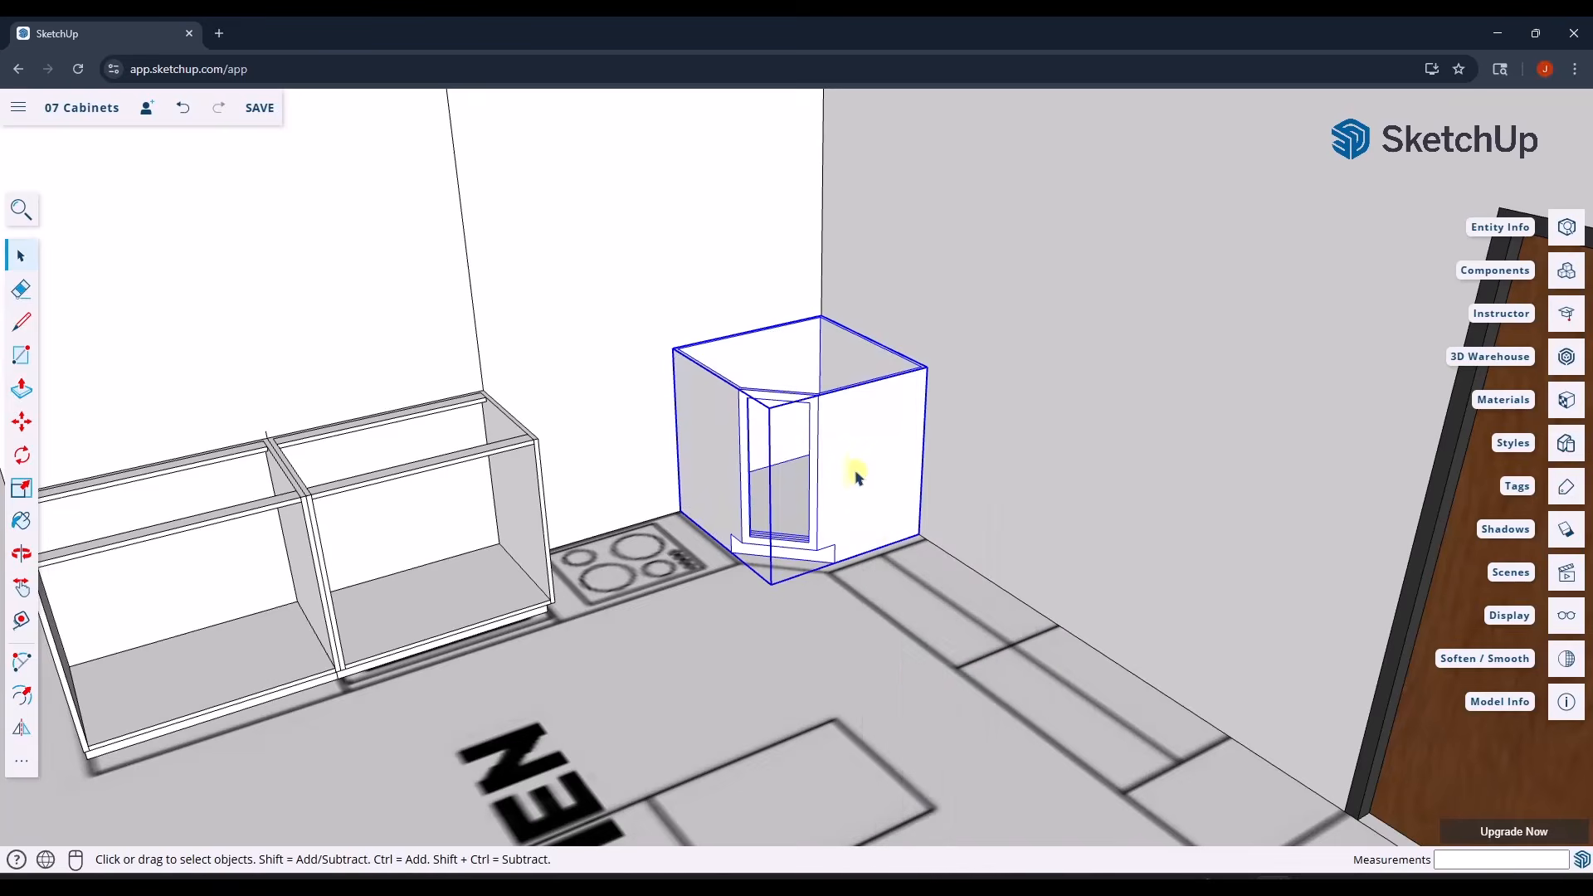
# - Copy the base cabinet left of the cooktop from its back corner to the back outer corner of the corner cabinet
pyautogui.moveTo(857, 473); pyautogui.dragTo(851, 510, button='middle')
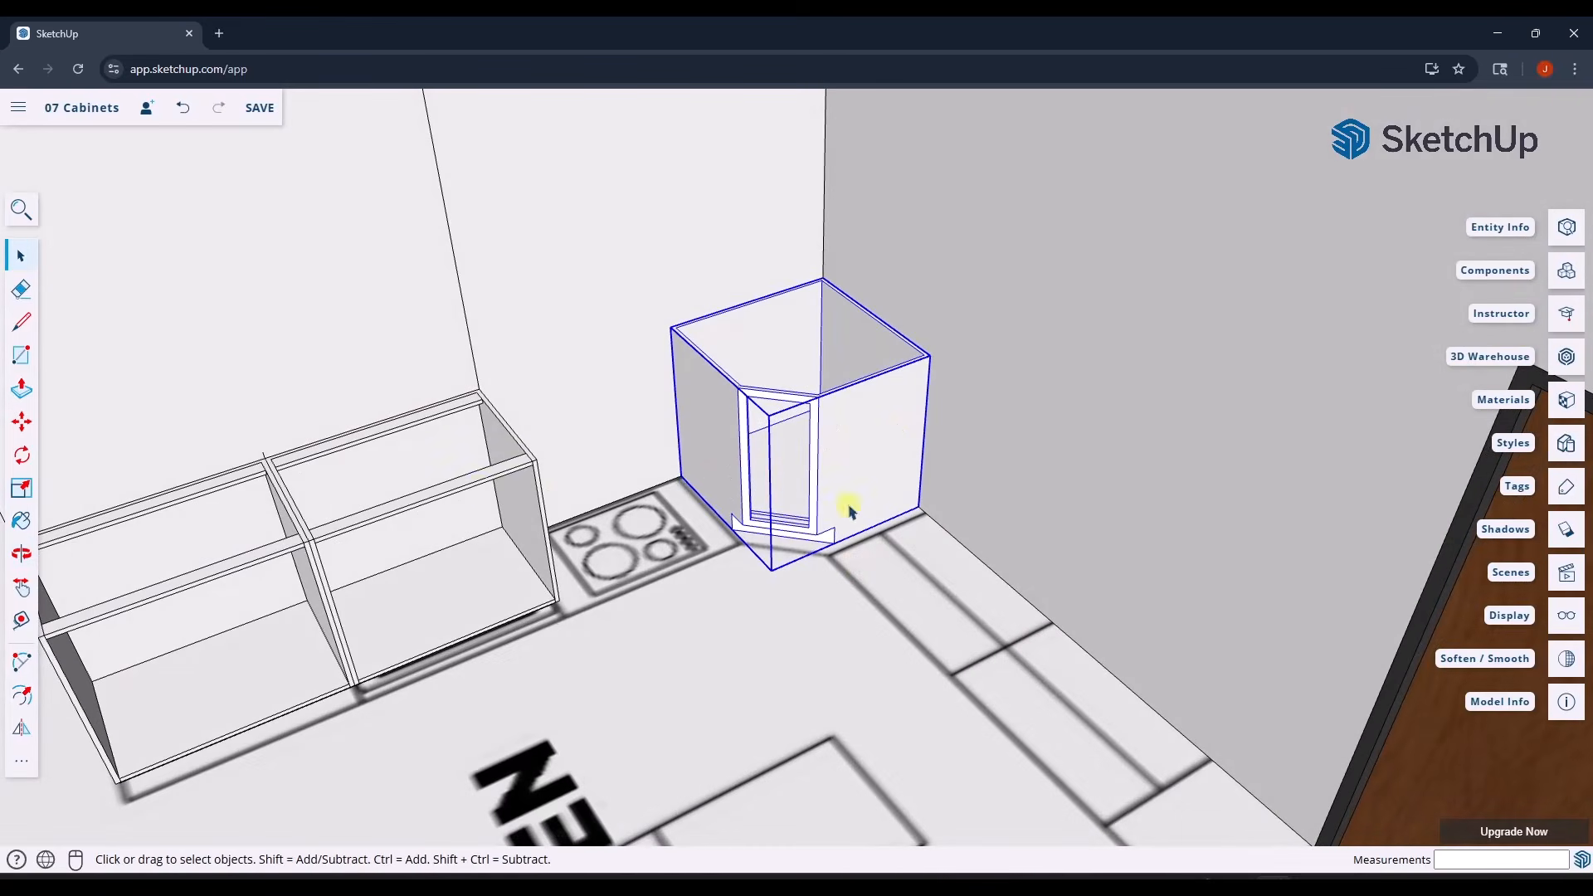
pyautogui.click(440, 486)
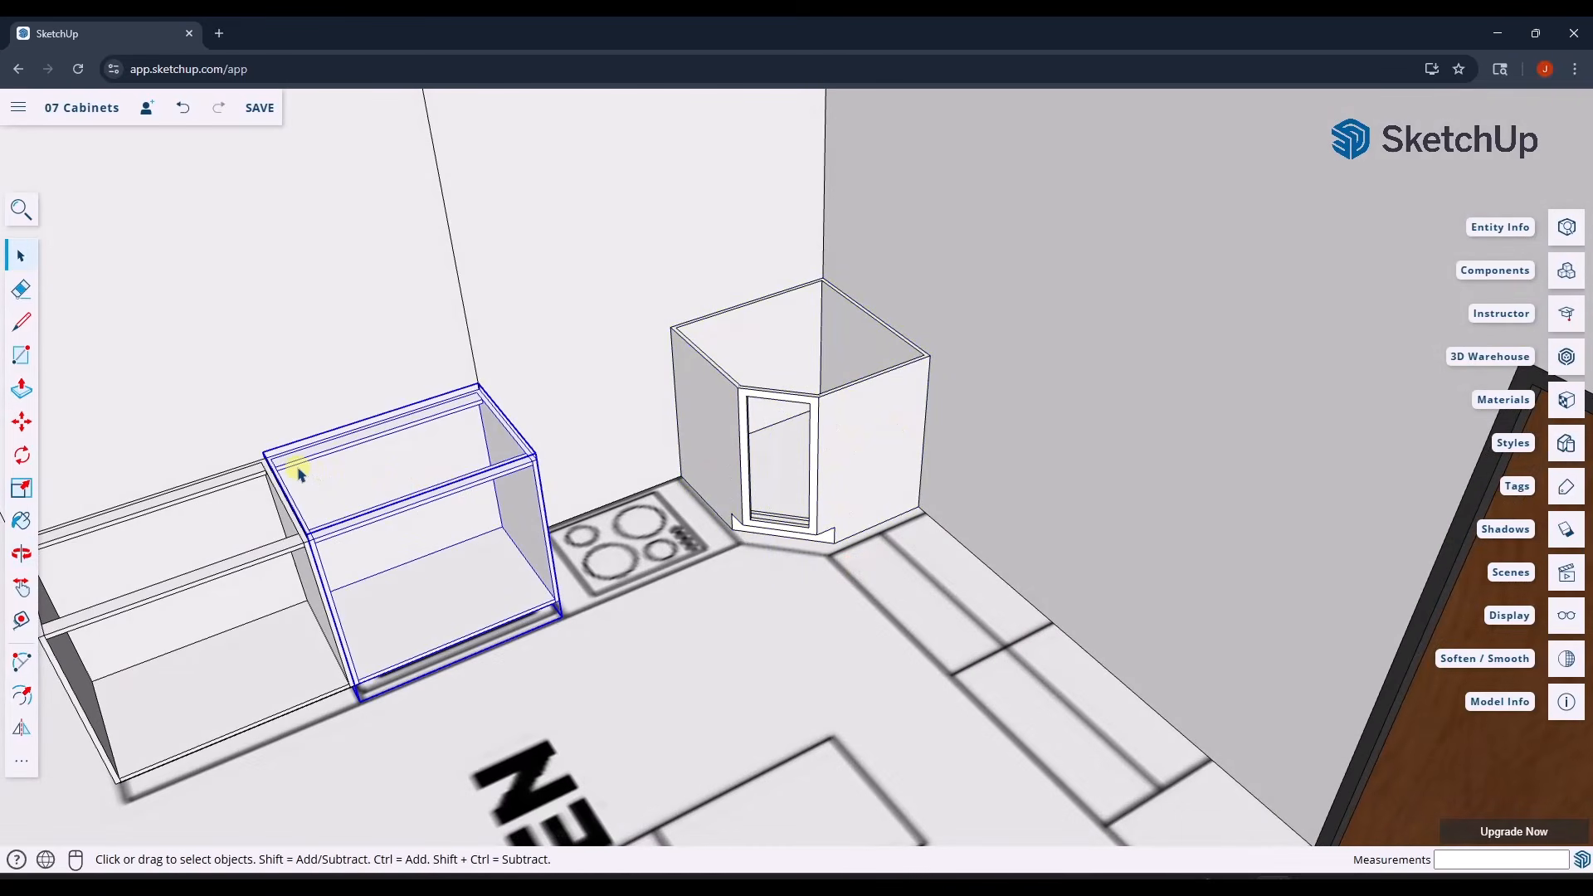
pyautogui.press('m')
pyautogui.scroll(5, 253, 455)
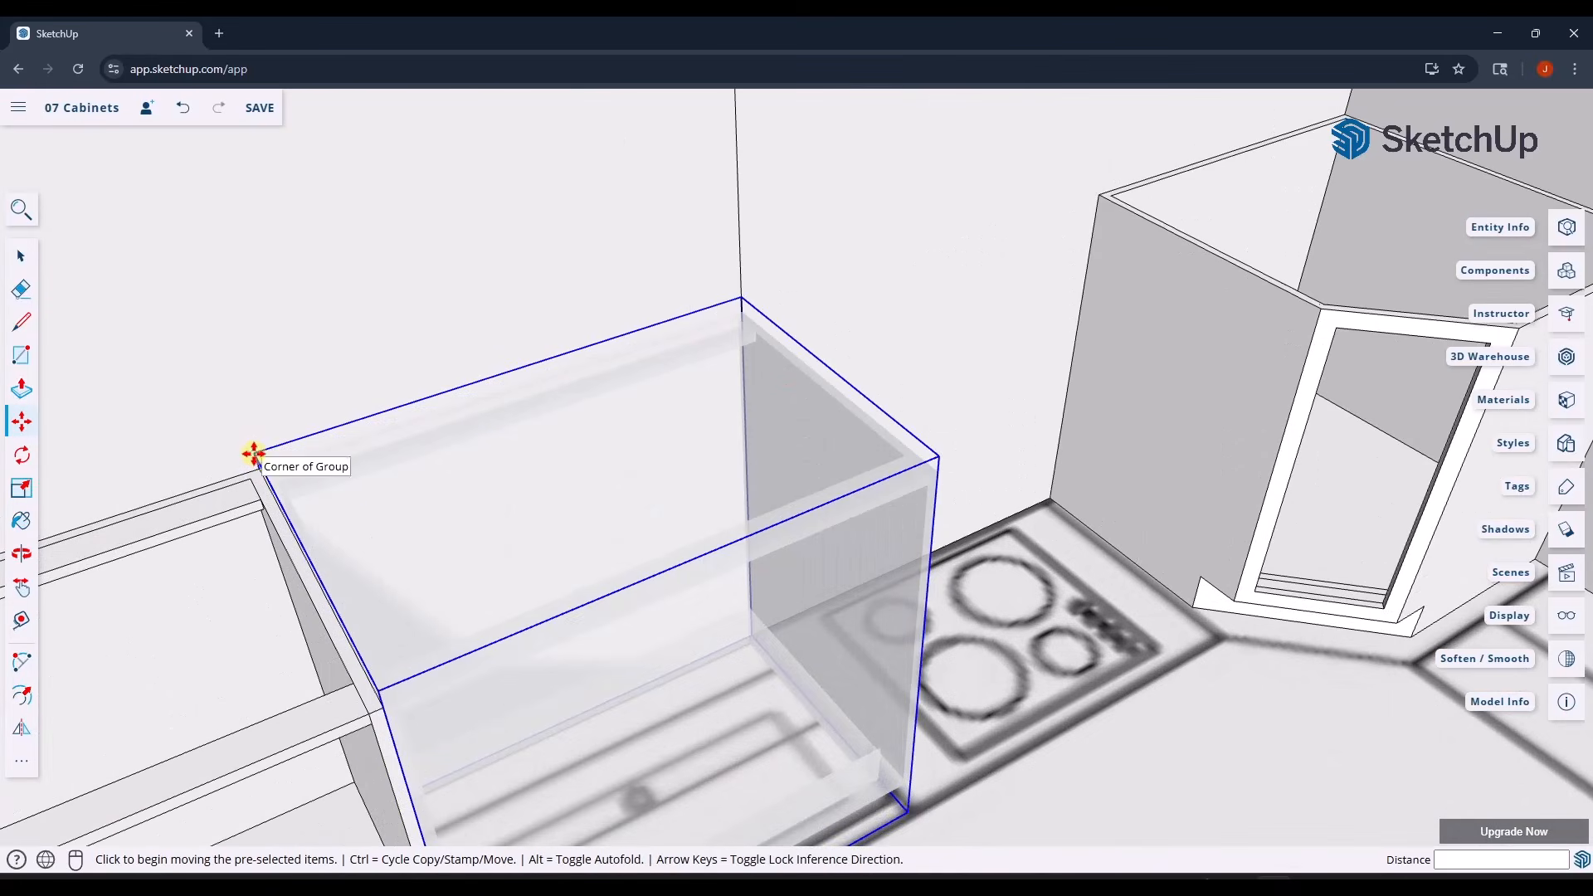
pyautogui.press('ctrl')
pyautogui.click(253, 455)
pyautogui.scroll(-5, 282, 448)
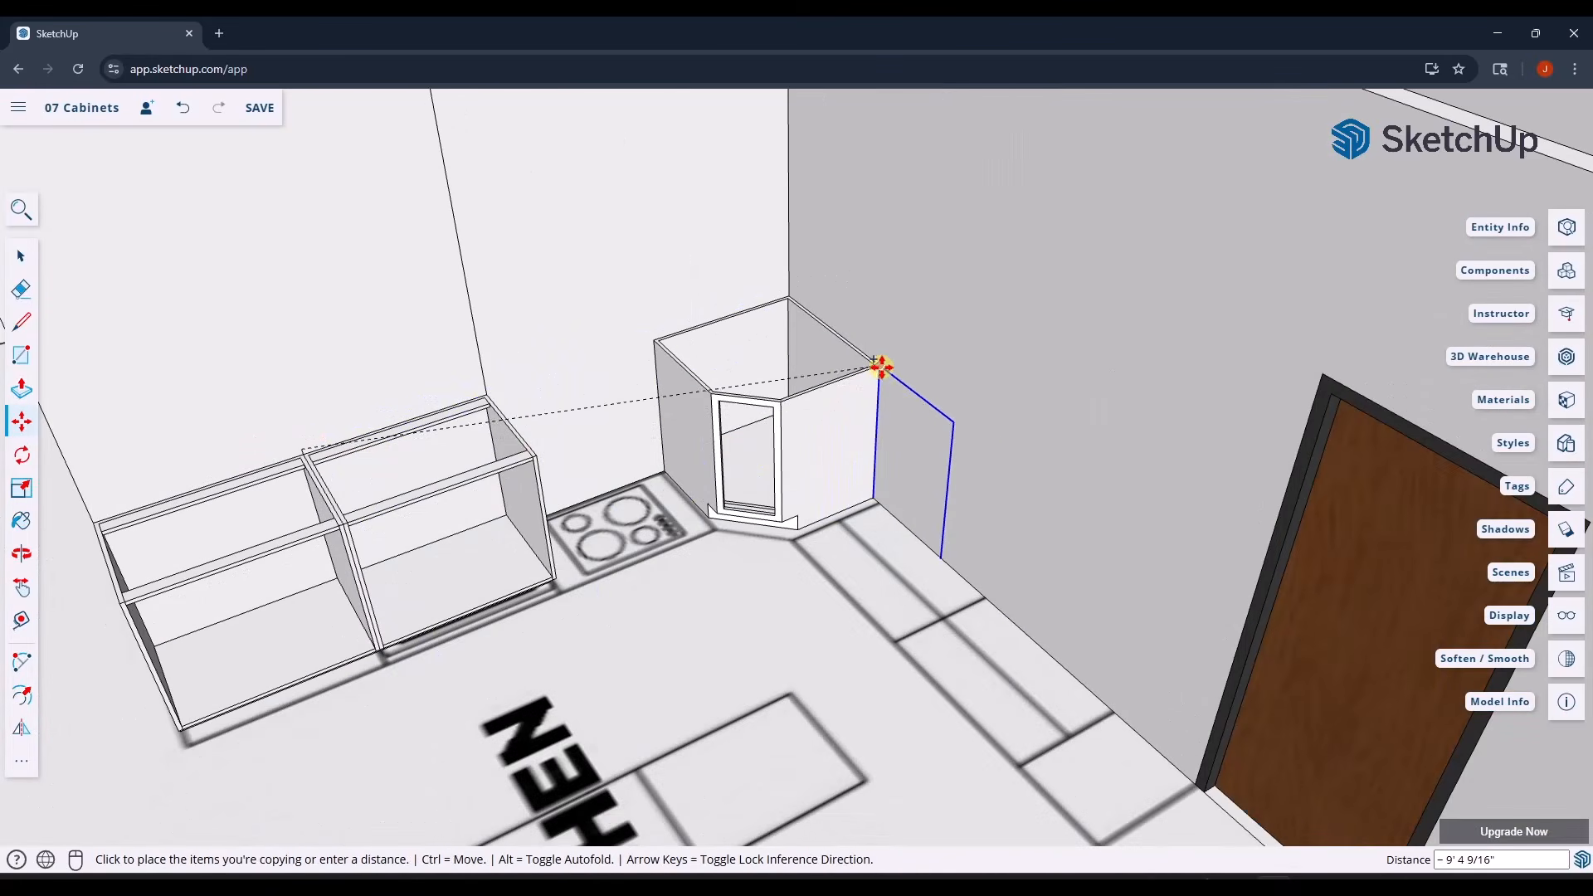
pyautogui.click(880, 366)
# - Rotate the copied cabinet horizontally about the shared corner so its side meets the corner cabinet and its back follows the wall
pyautogui.scroll(5, 880, 366)
pyautogui.press('q')
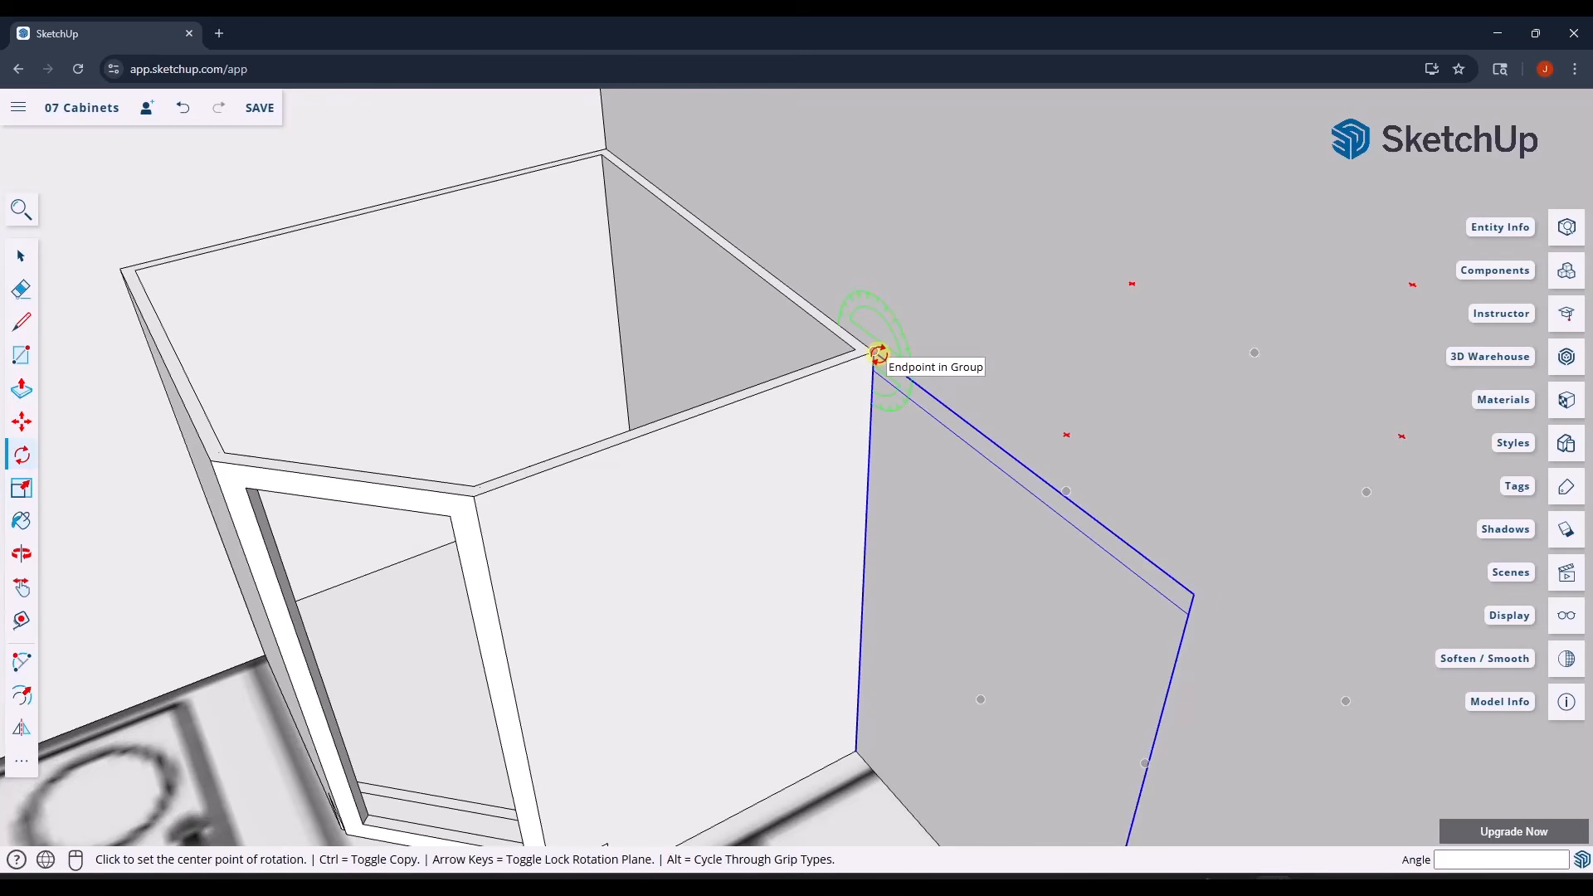
pyautogui.click(875, 352)
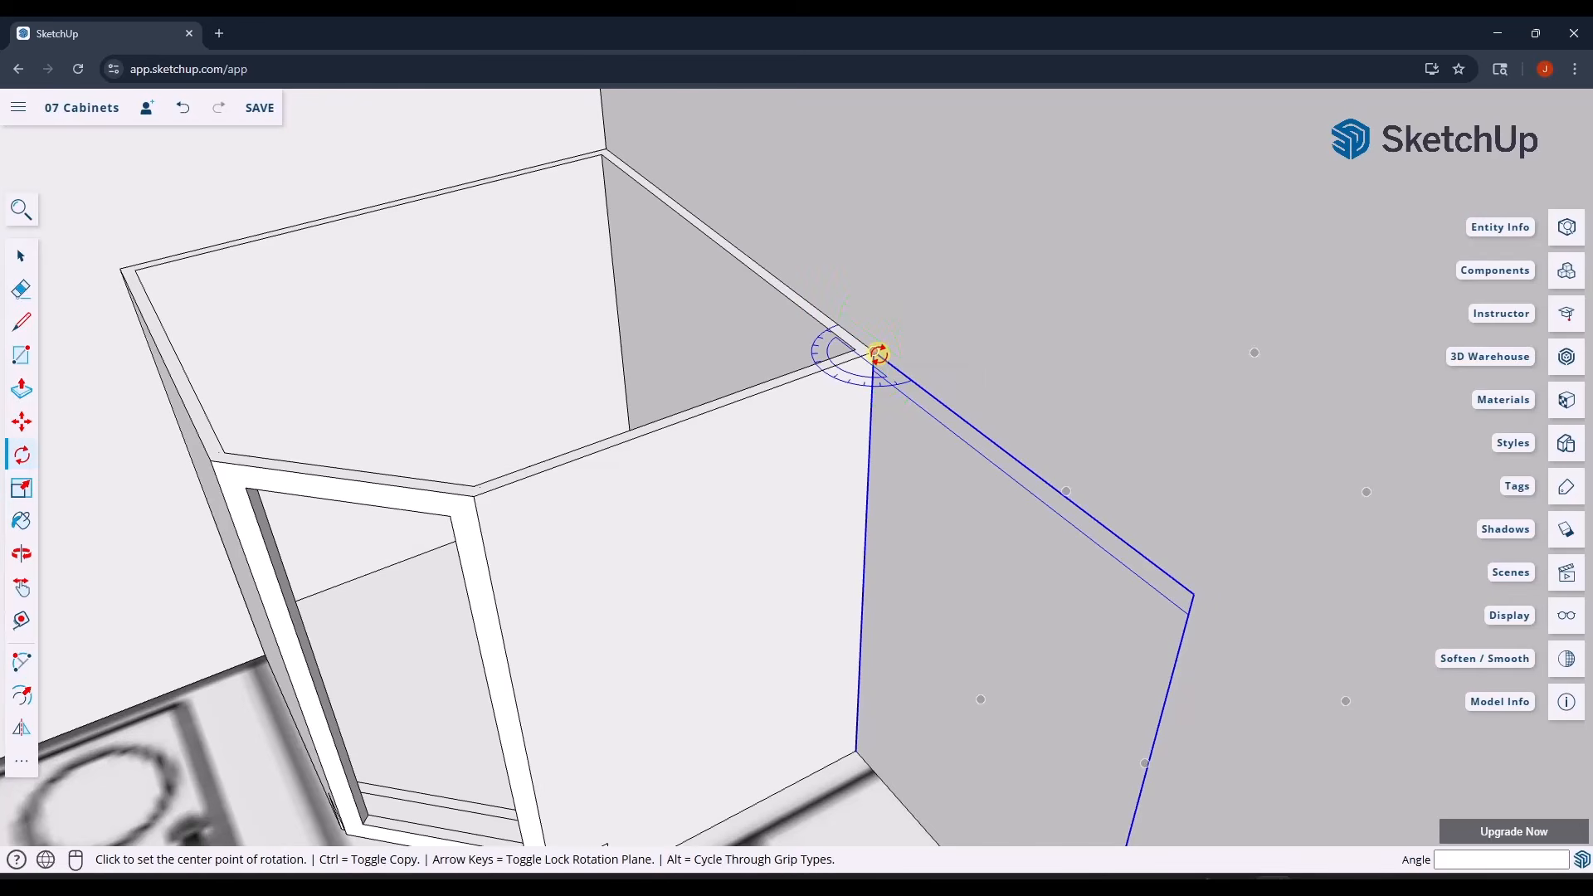
pyautogui.click(935, 399)
pyautogui.click(858, 381)
pyautogui.press('space')
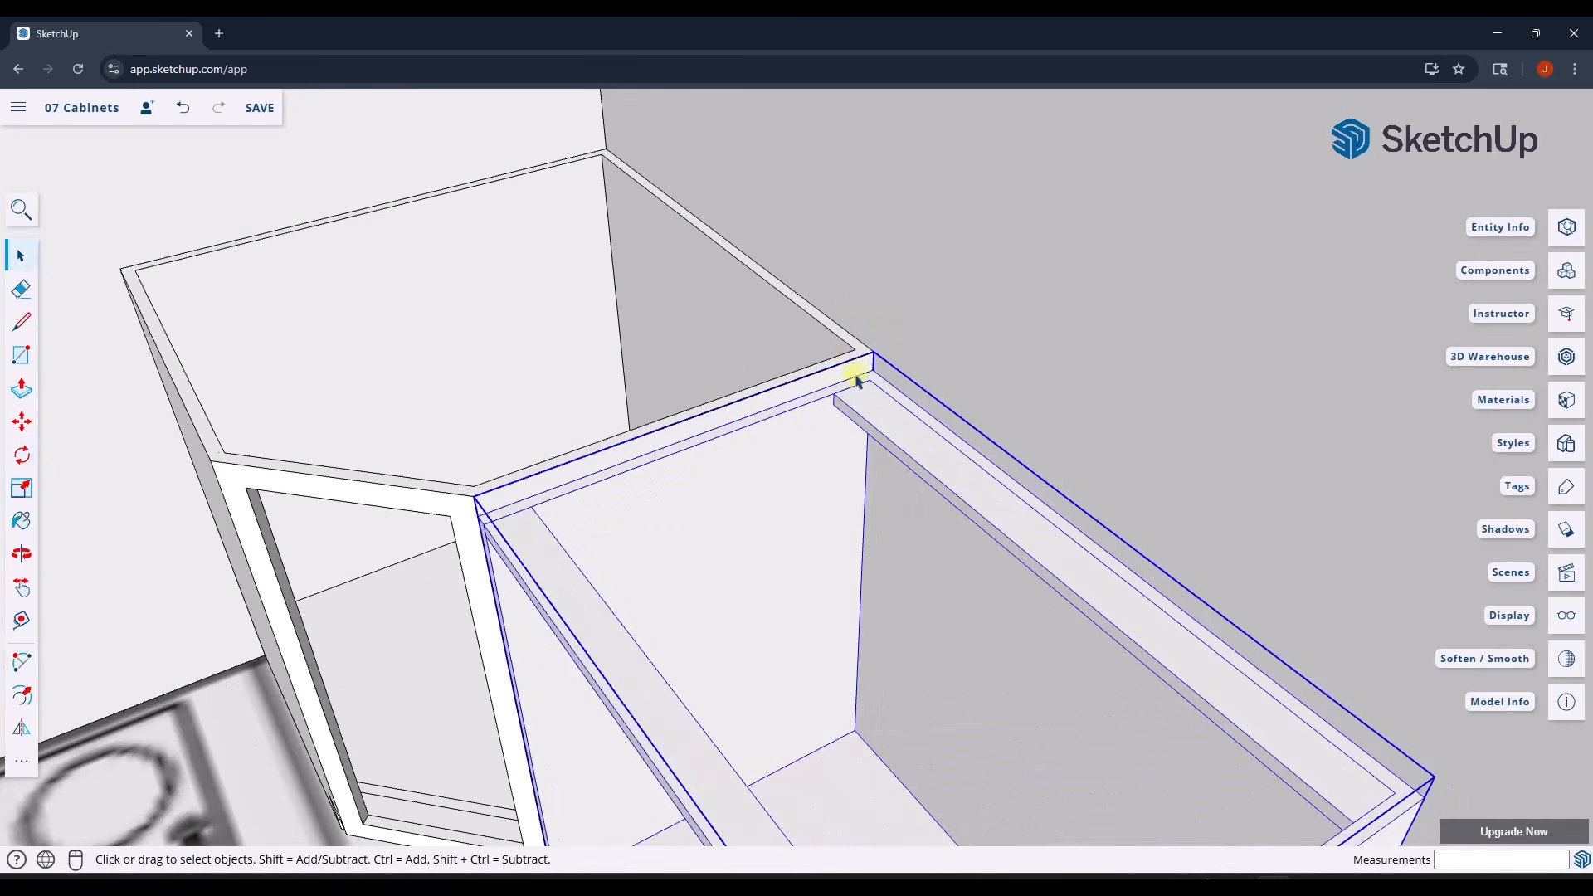
# - Copy the rotated cabinet along the wall, placing the duplicate end to end beside it toward the door
pyautogui.scroll(-5, 858, 381)
pyautogui.moveTo(722, 451); pyautogui.dragTo(916, 593, button='middle')
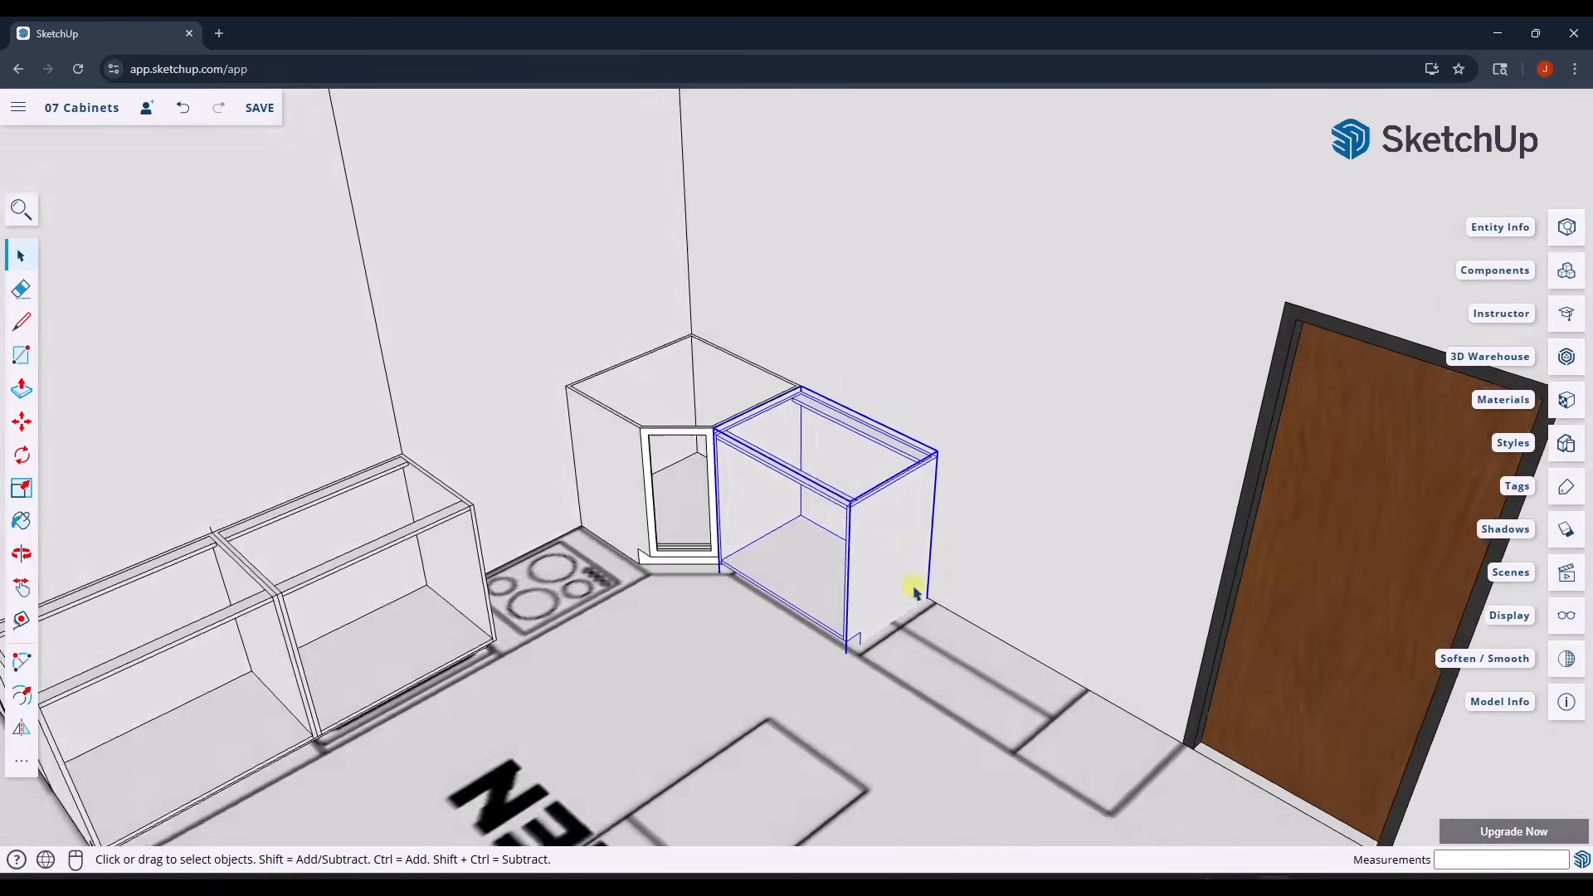
pyautogui.scroll(3, 916, 592)
pyautogui.scroll(-3, 784, 618)
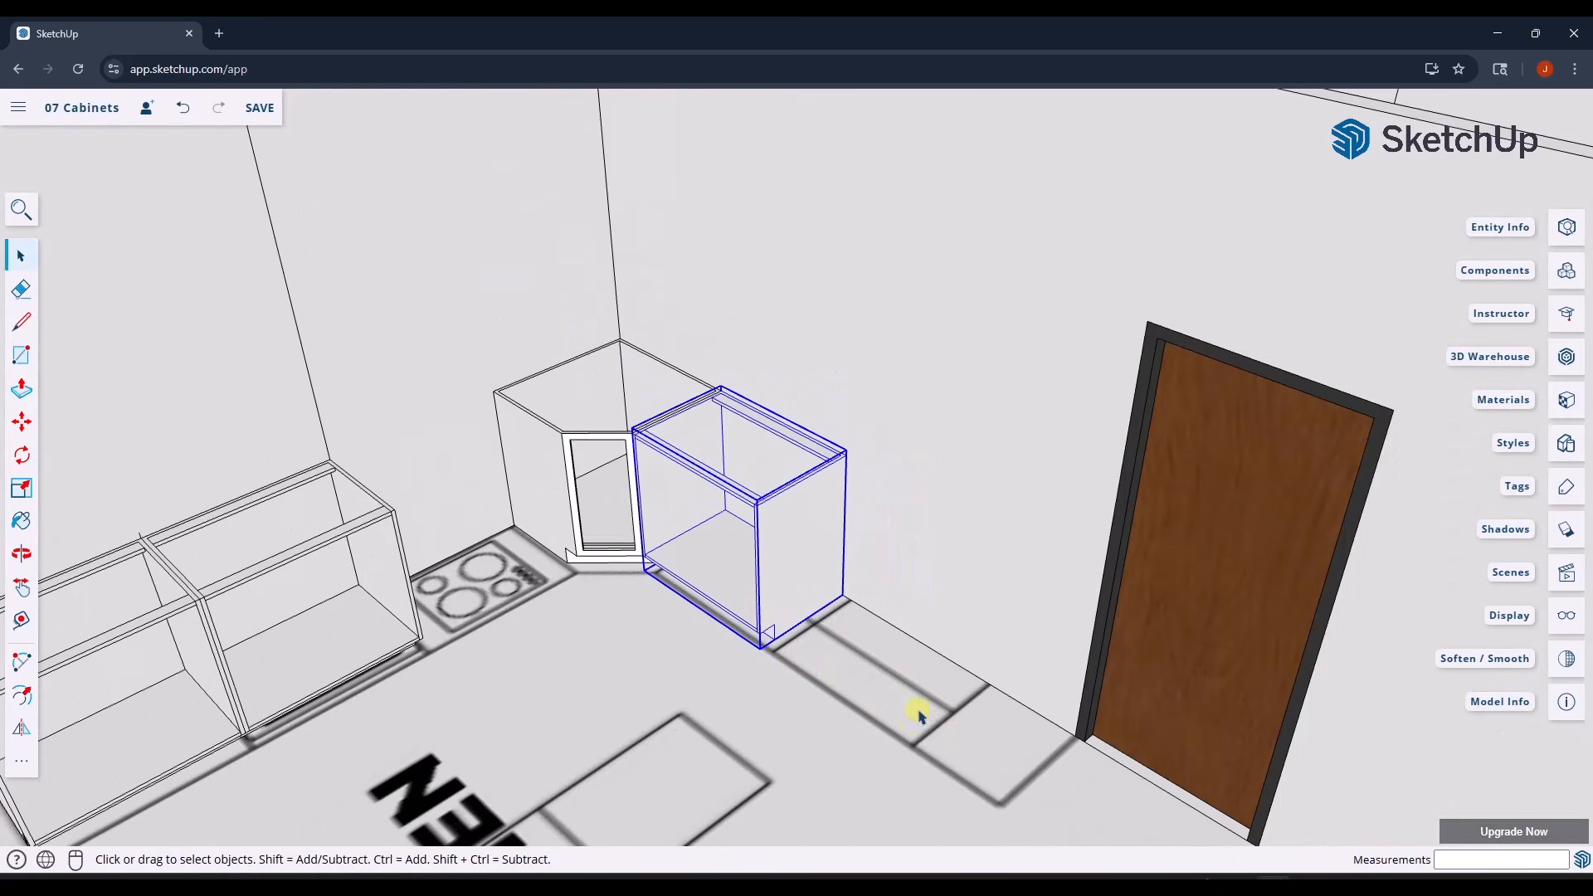
pyautogui.press('m')
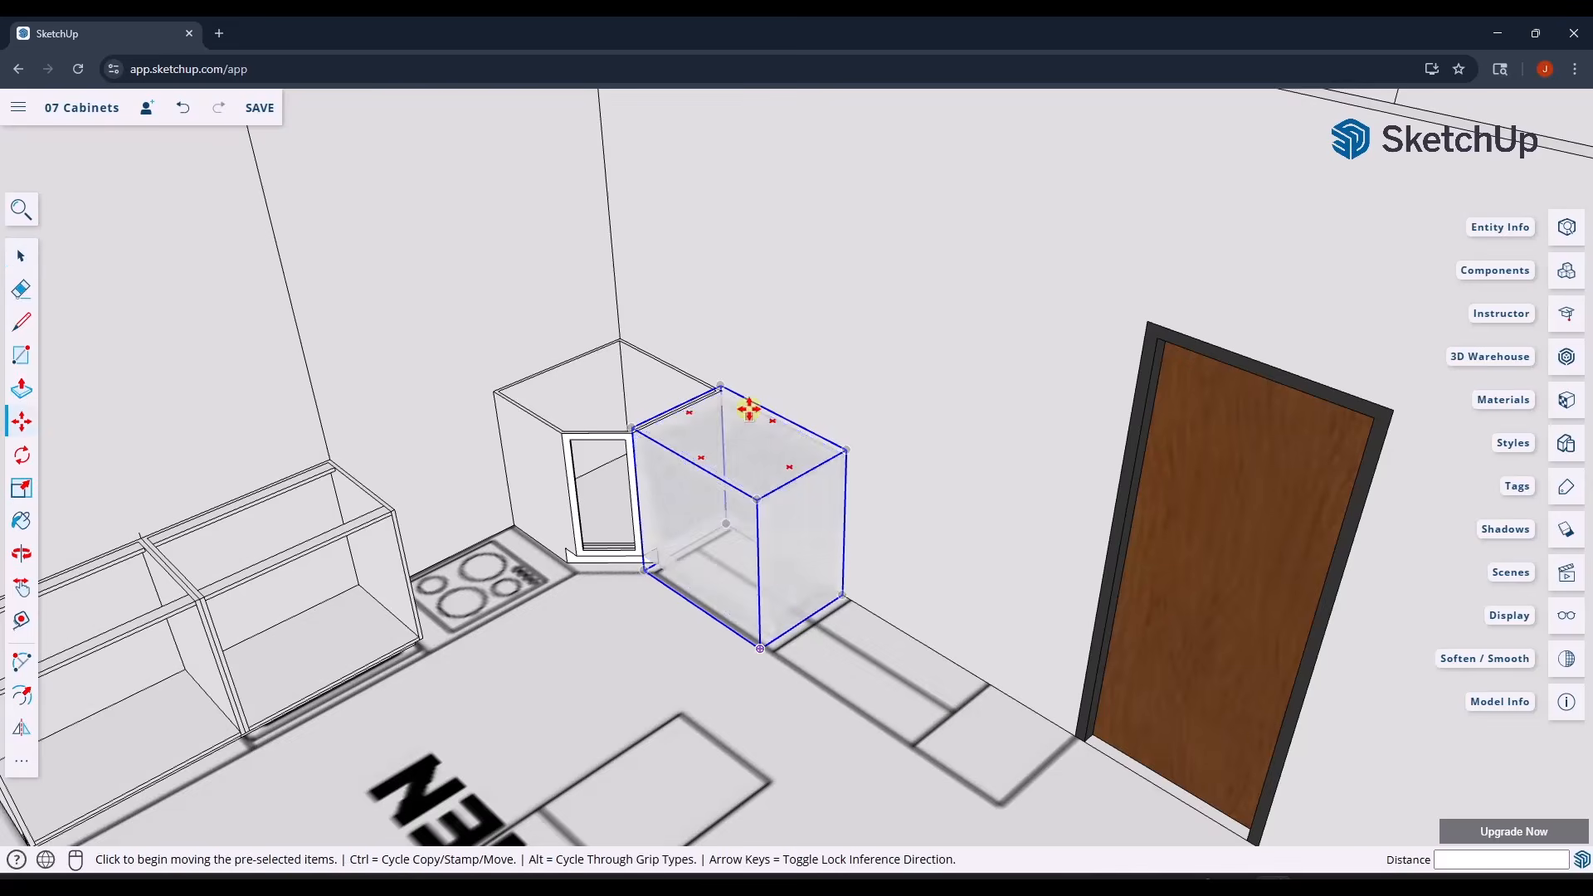
pyautogui.scroll(5, 729, 388)
pyautogui.click(691, 402)
pyautogui.press('ctrl')
pyautogui.scroll(-5, 695, 403)
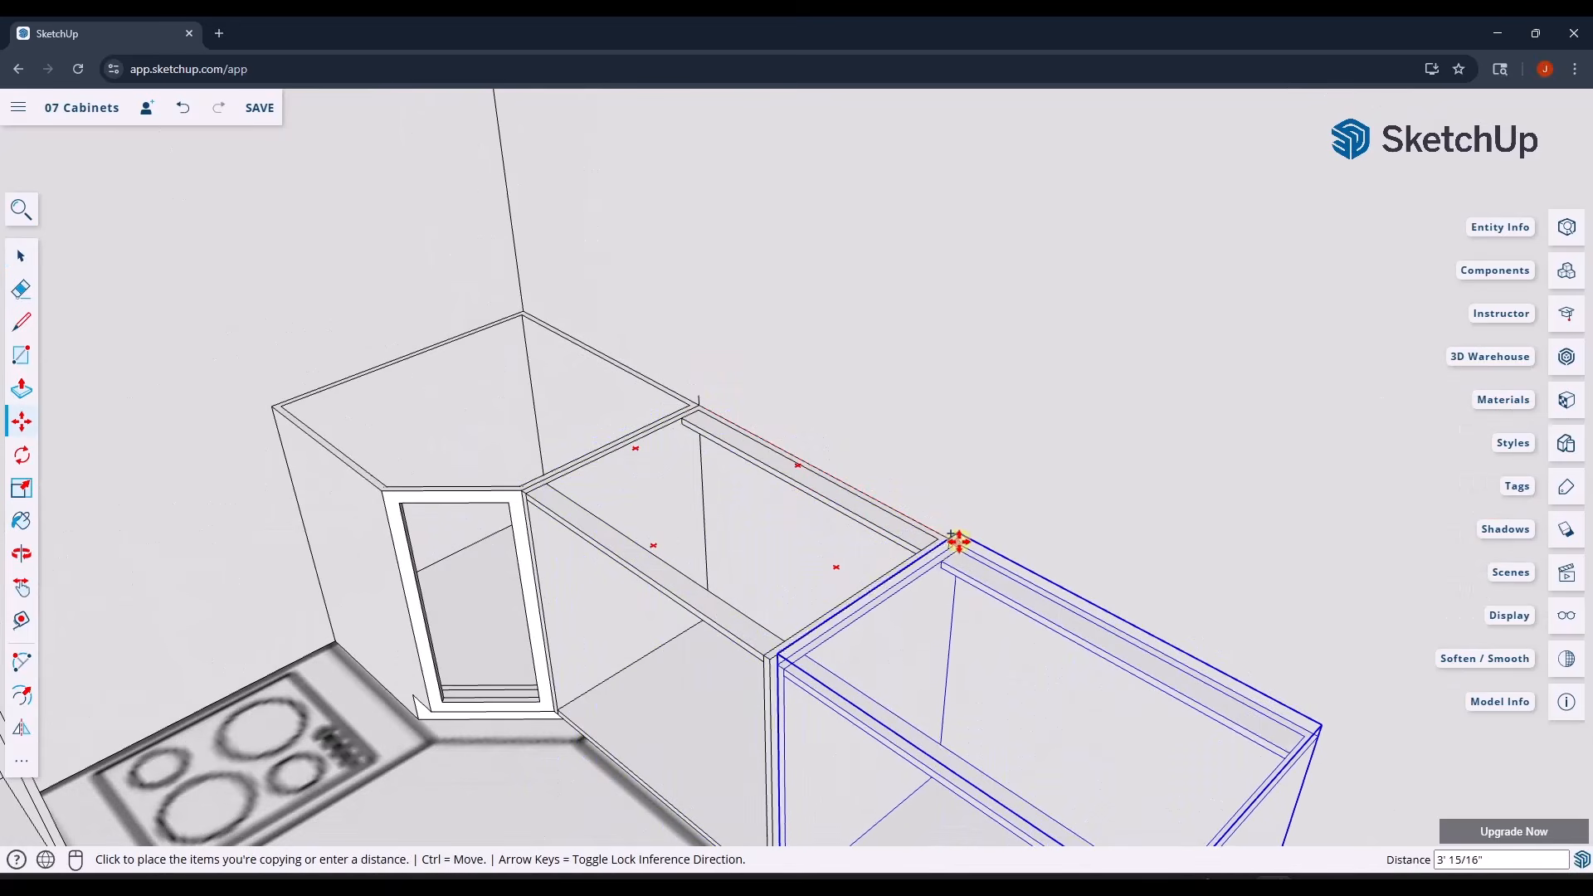
pyautogui.click(954, 539)
pyautogui.press('space')
# - Try to erase the stray vertical line at the back joint of the two base cabinets, and undo the erasure
pyautogui.scroll(-5, 916, 365)
pyautogui.moveTo(917, 366); pyautogui.dragTo(736, 434, button='middle')
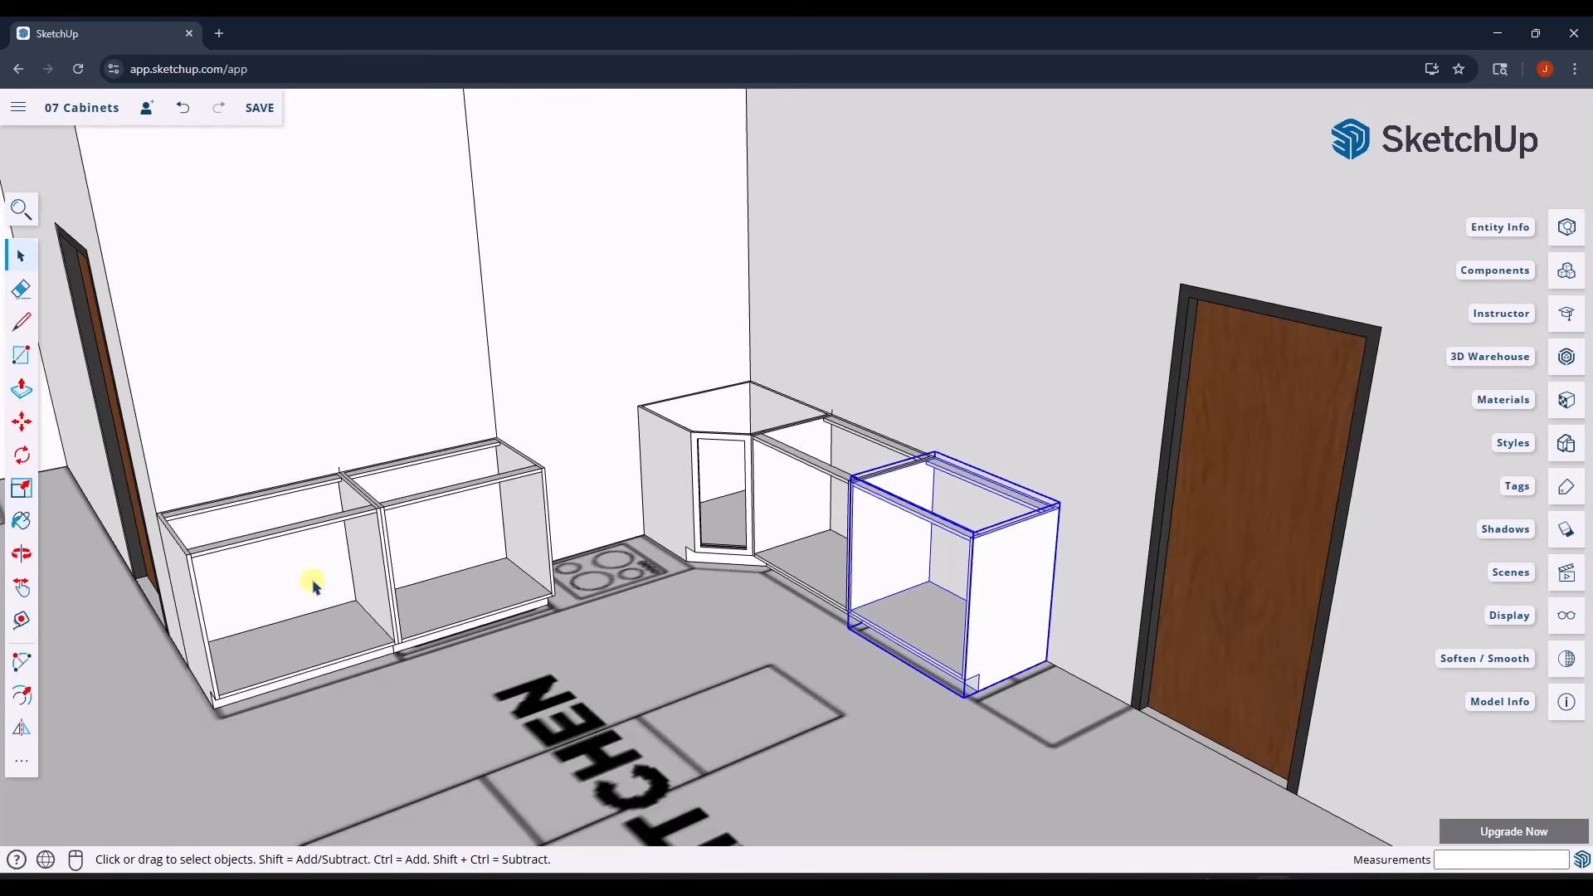
pyautogui.scroll(-5, 793, 554)
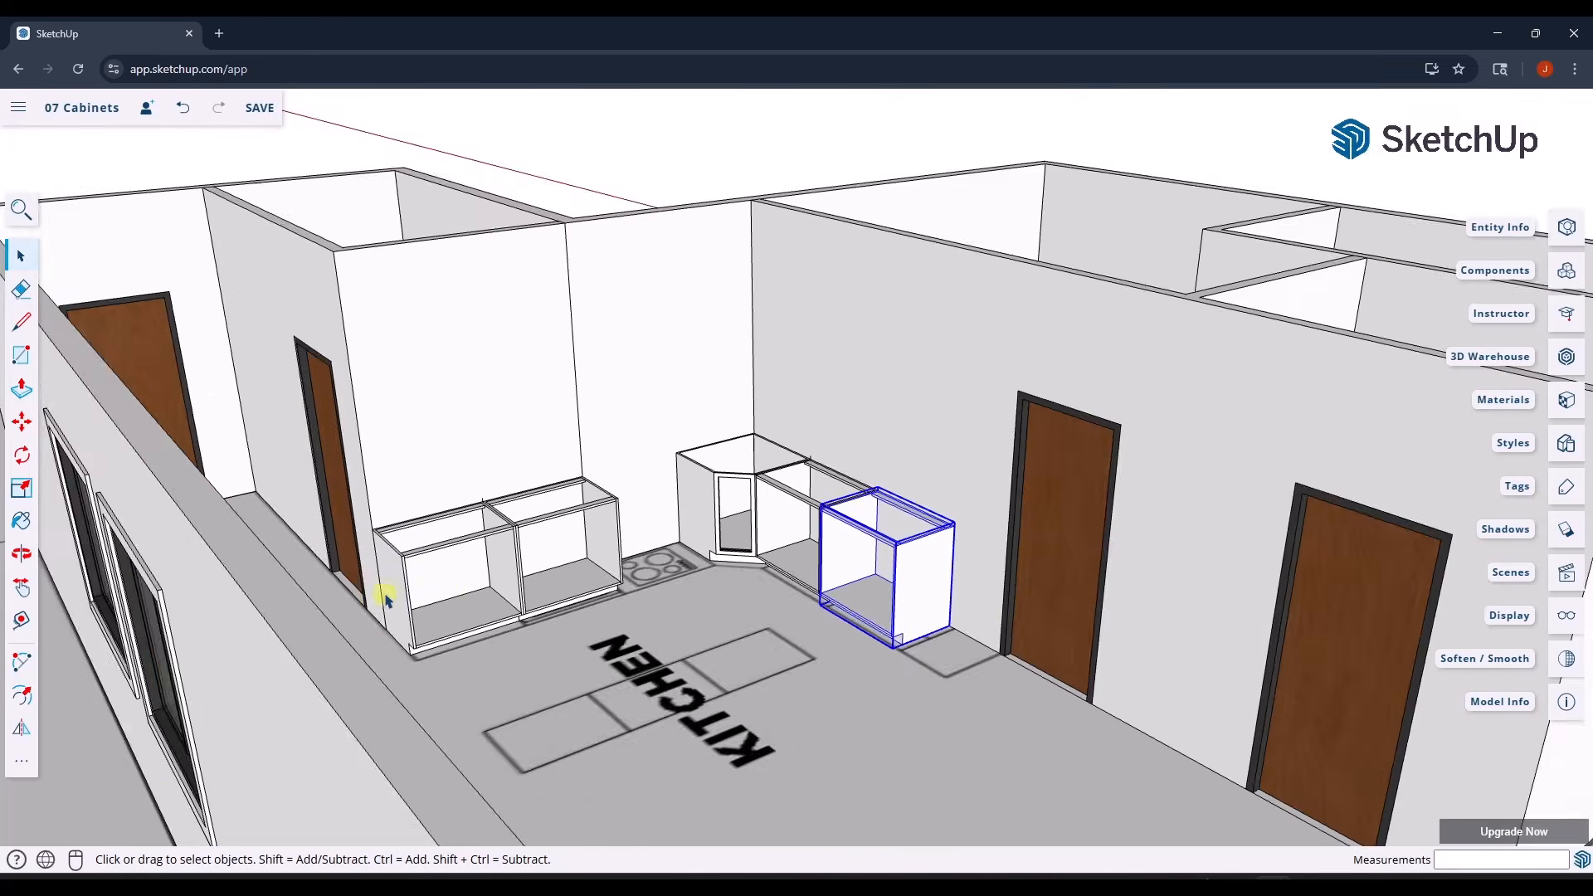
pyautogui.scroll(8, 388, 601)
pyautogui.moveTo(400, 604)
pyautogui.mouseDown(button='middle')
pyautogui.moveTo(458, 583)
pyautogui.moveTo(366, 561)
pyautogui.moveTo(393, 584)
pyautogui.mouseUp(button='middle')
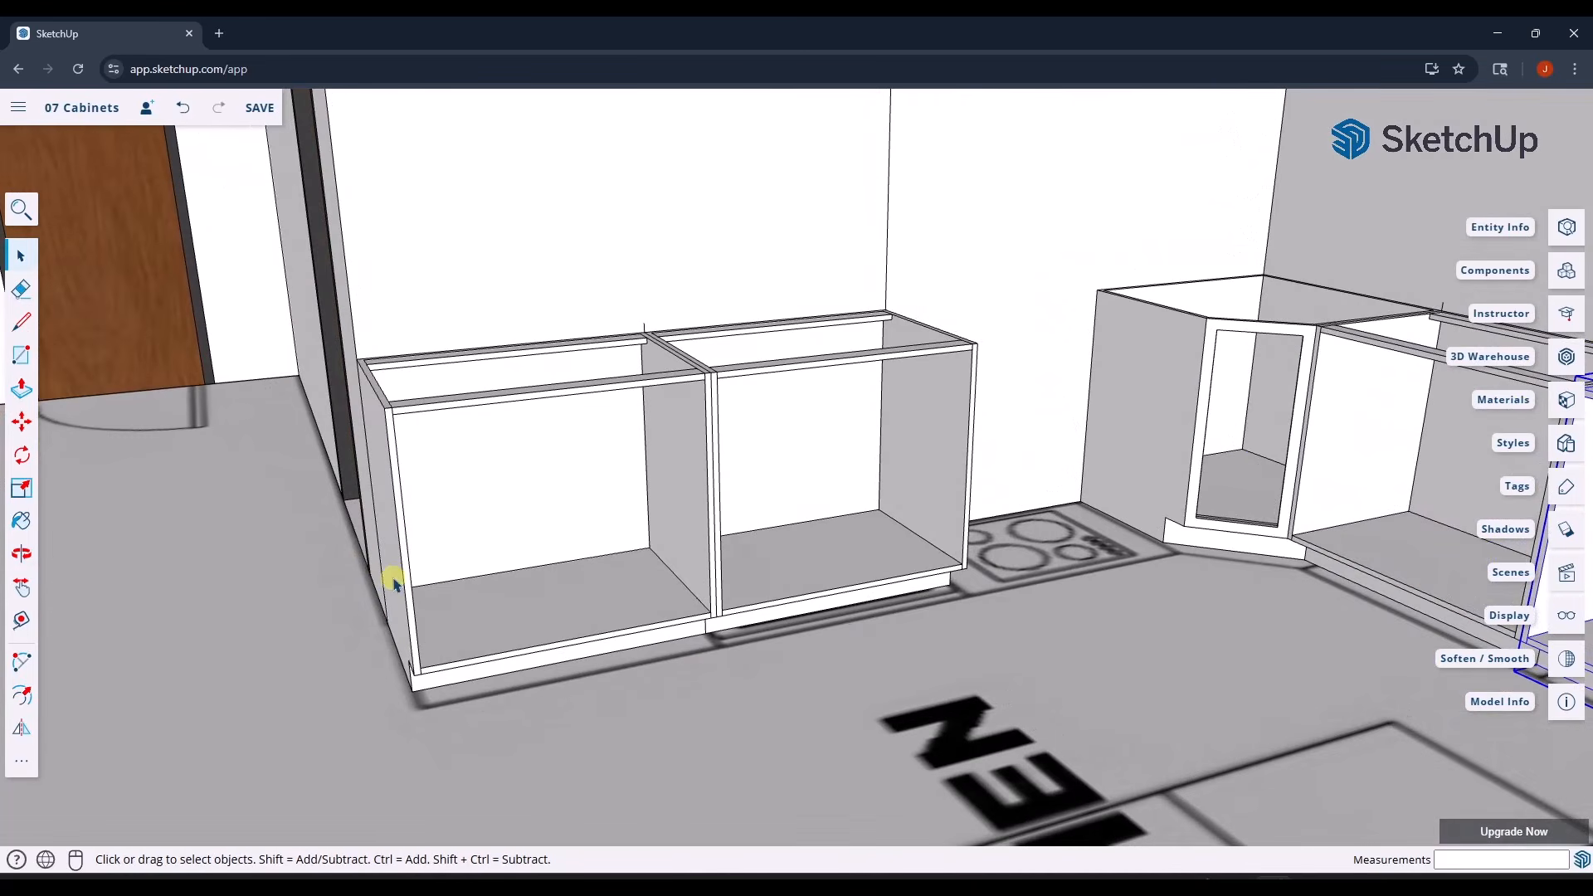
pyautogui.scroll(2, 611, 534)
pyautogui.scroll(5, 635, 352)
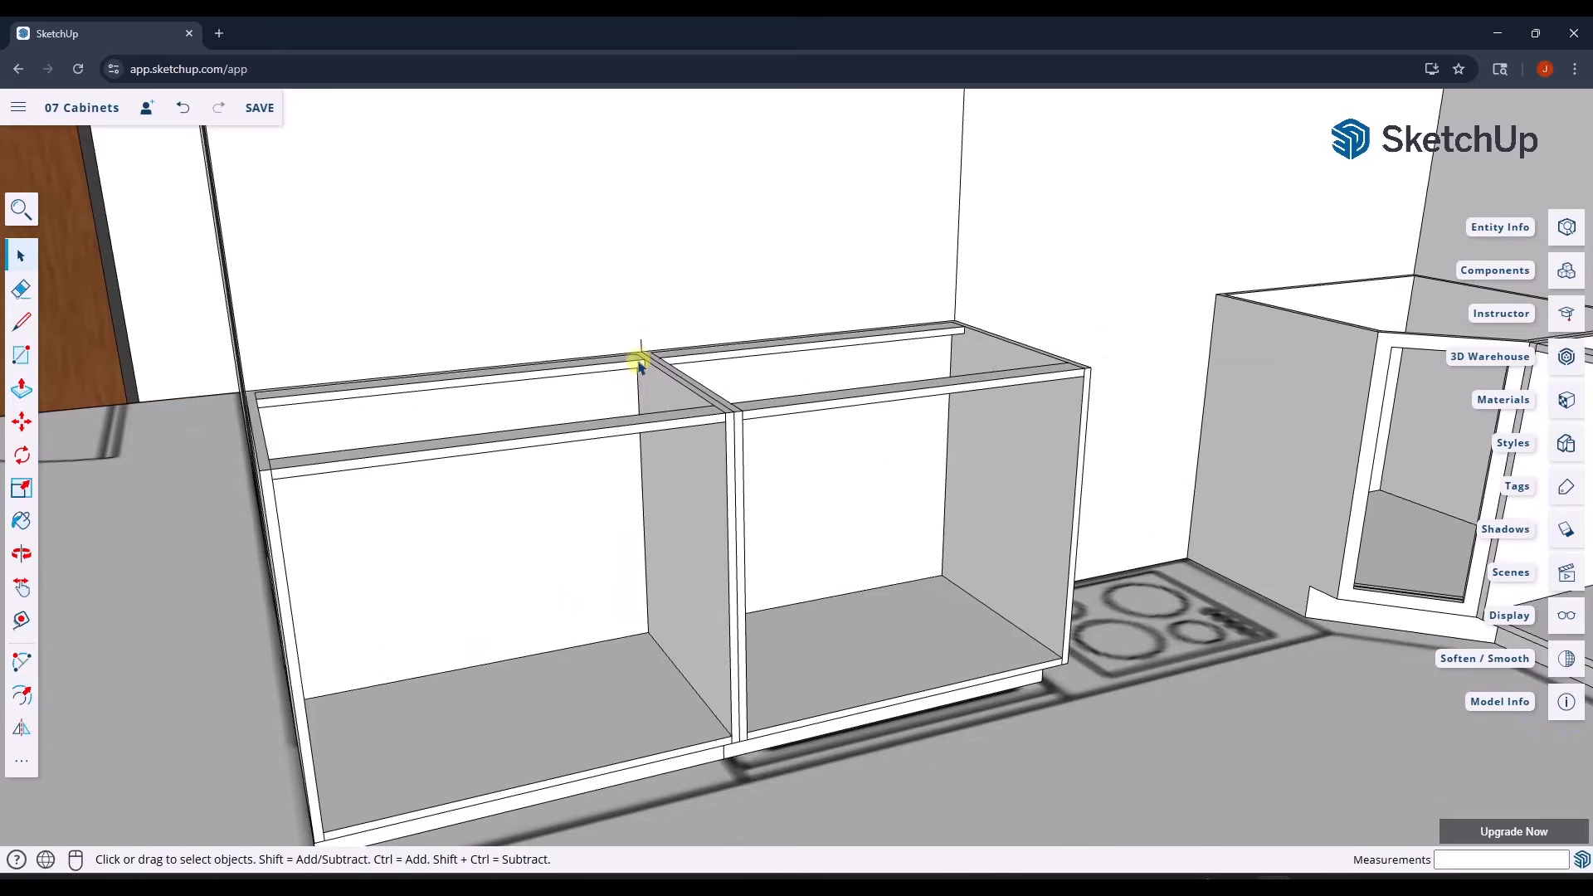
pyautogui.press('e')
pyautogui.click(645, 334)
pyautogui.hotkey('ctrl', 'z')
pyautogui.press('space')
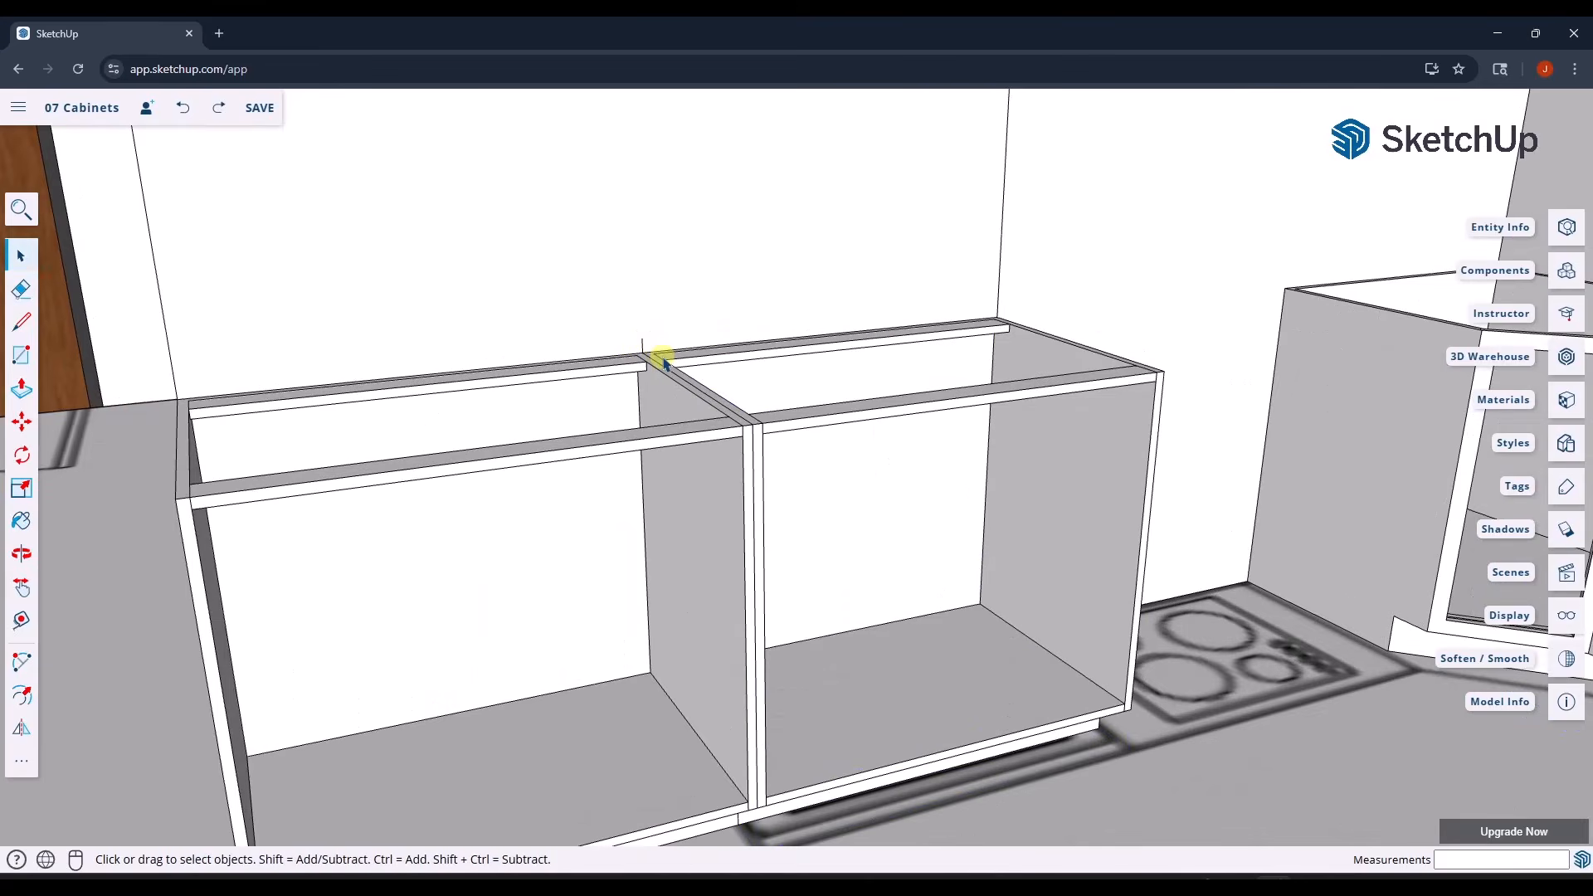
# - Open the cabinet nearer the cooktop for editing and erase the stray vertical line at its back corner
pyautogui.doubleClick(663, 357)
pyautogui.press('e')
pyautogui.click(643, 341)
pyautogui.press('space')
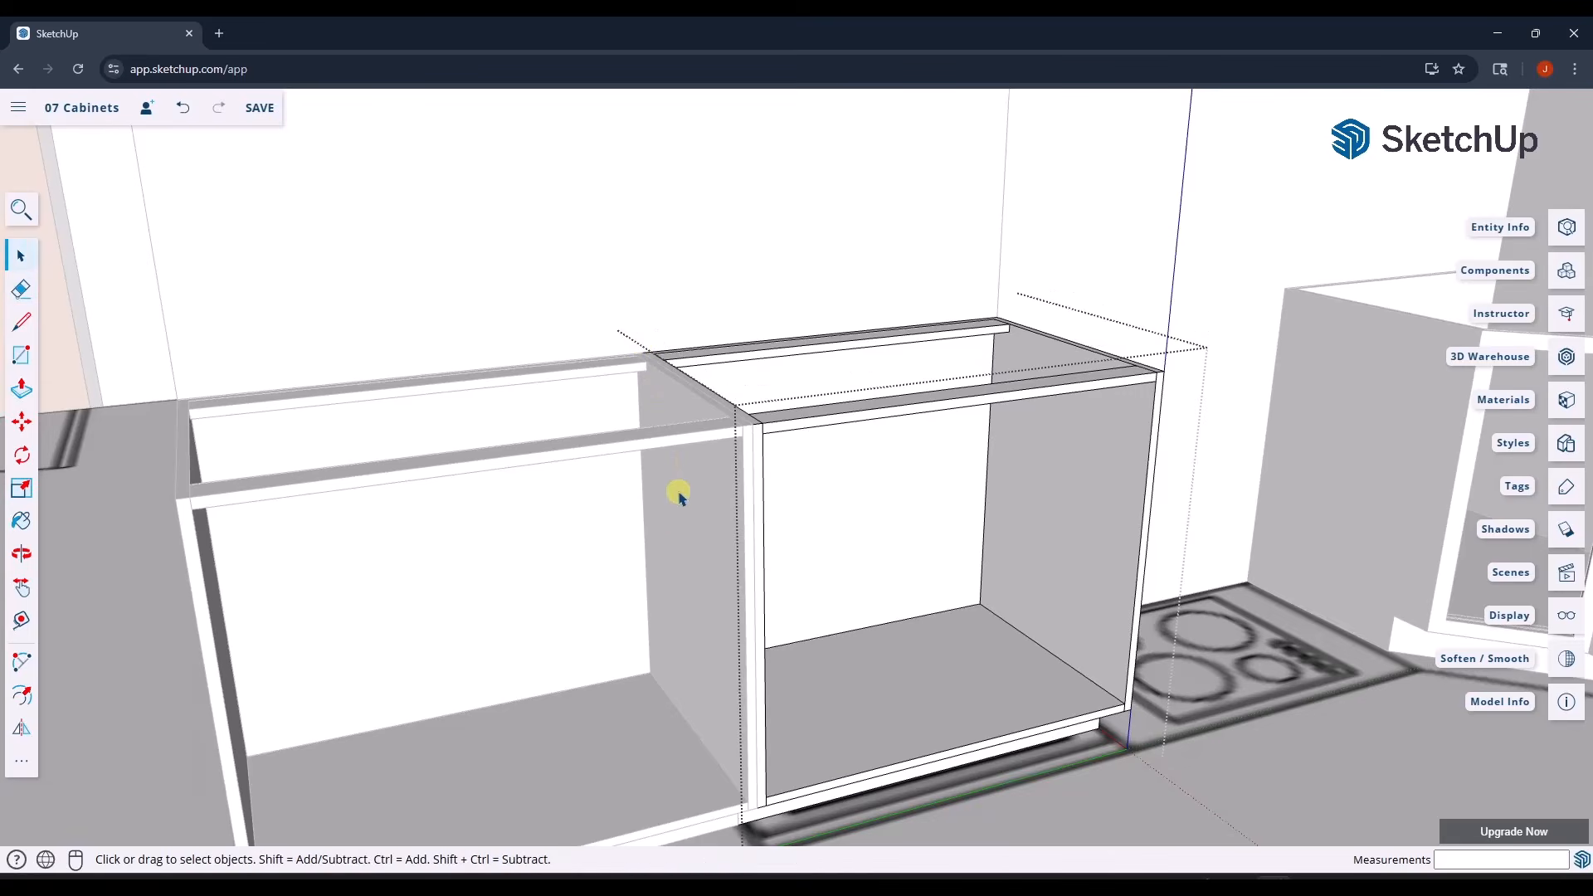
# - Draw a 1' 6" by 2' 6 3/4" door rectangle from the end cabinet's lower front corner to its top rail's midpoint
pyautogui.scroll(-5, 673, 520)
pyautogui.click(650, 571)
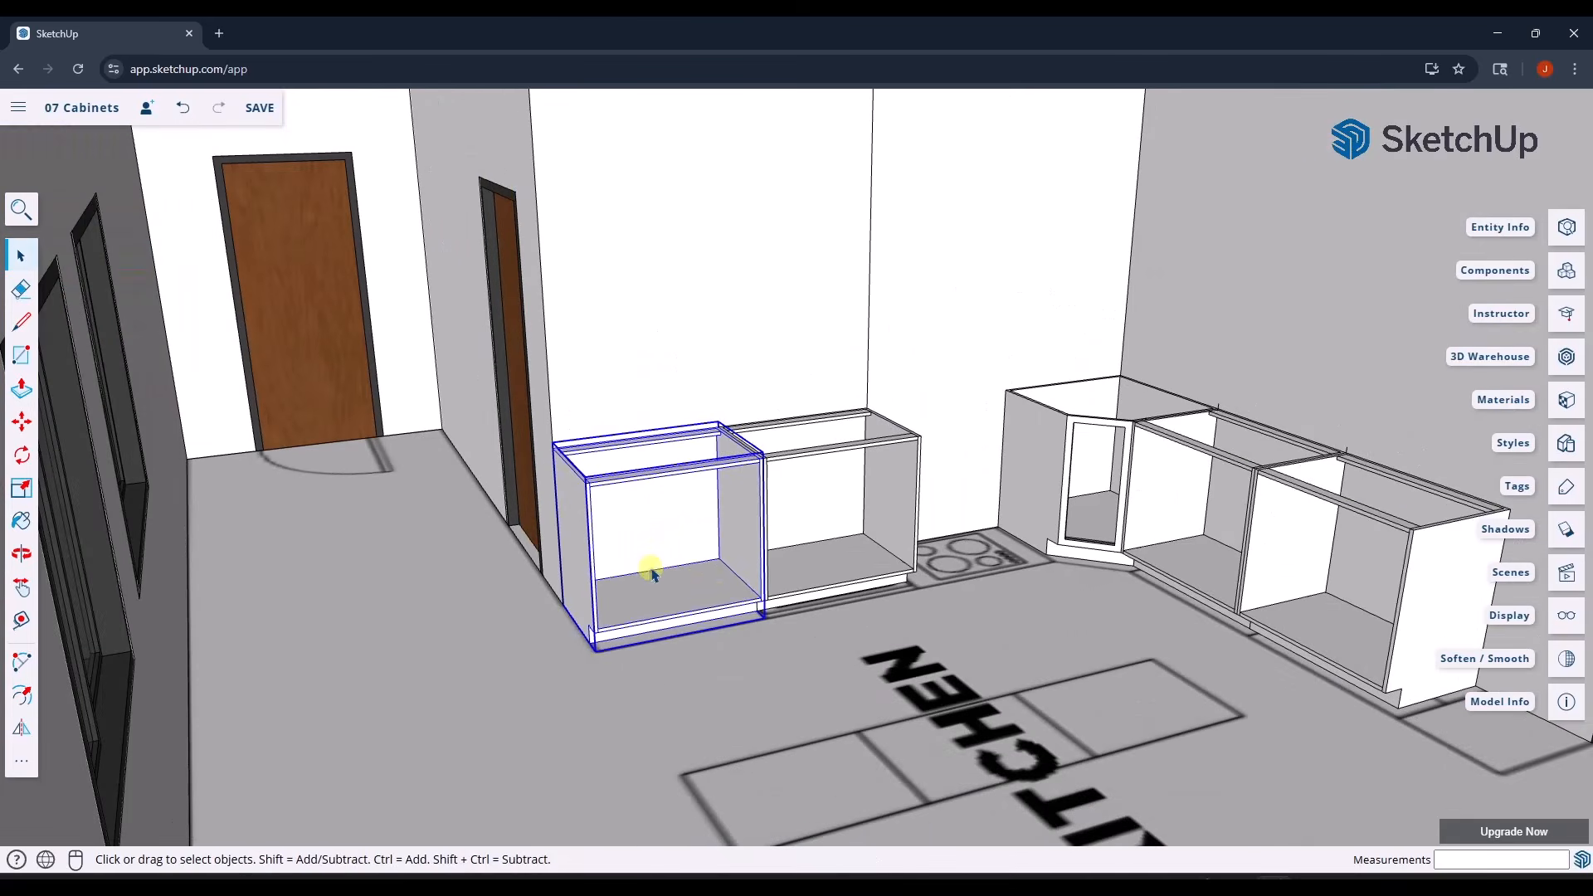
pyautogui.scroll(4, 713, 575)
pyautogui.scroll(3, 712, 575)
pyautogui.press('r')
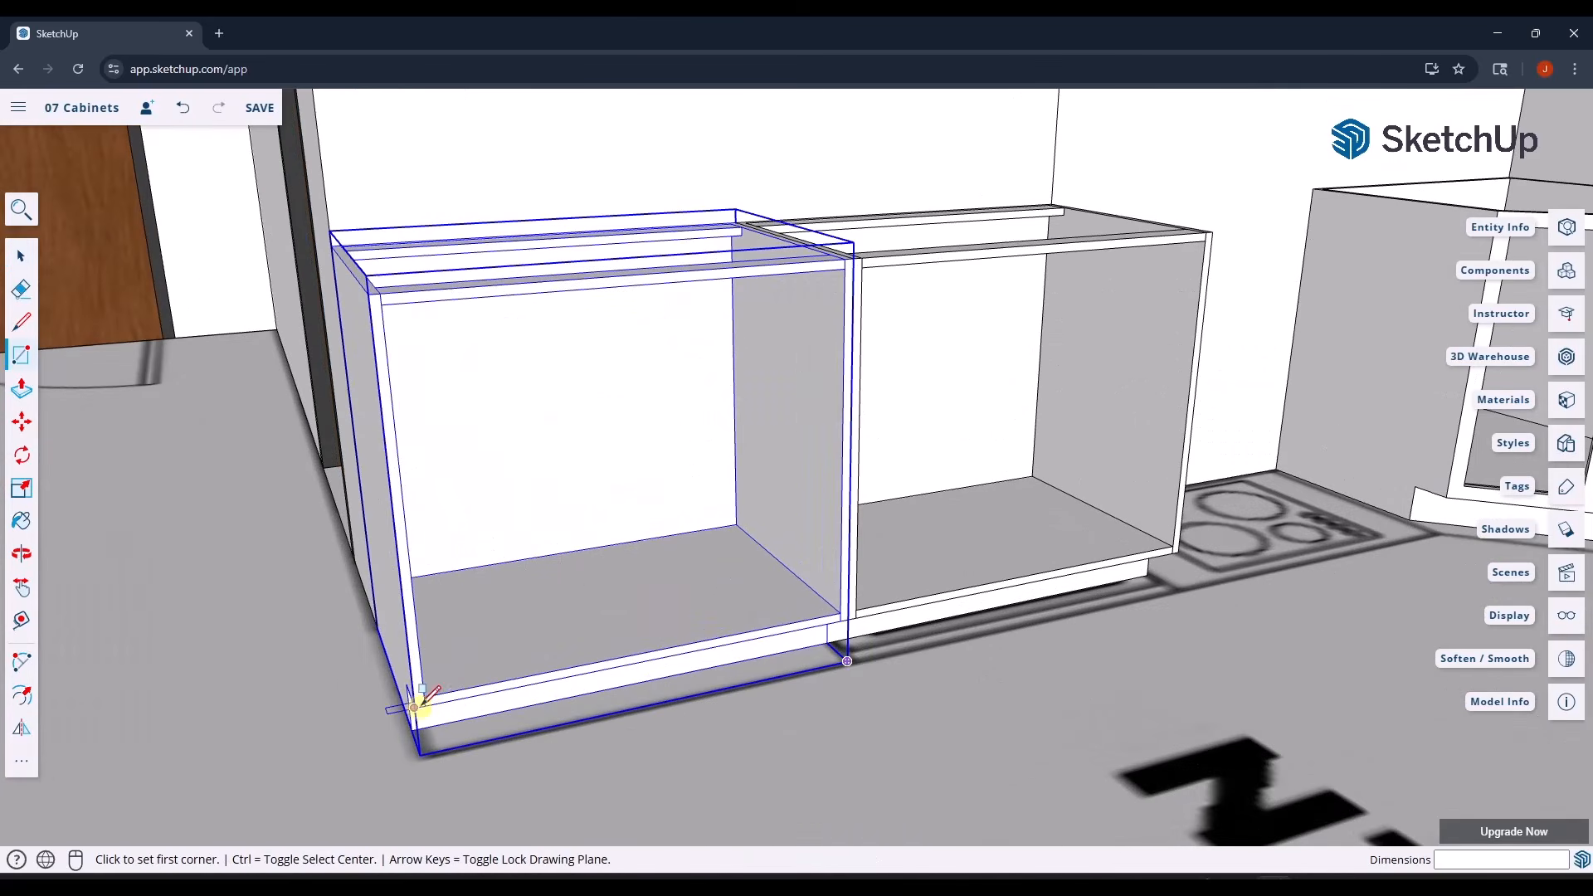
pyautogui.click(414, 706)
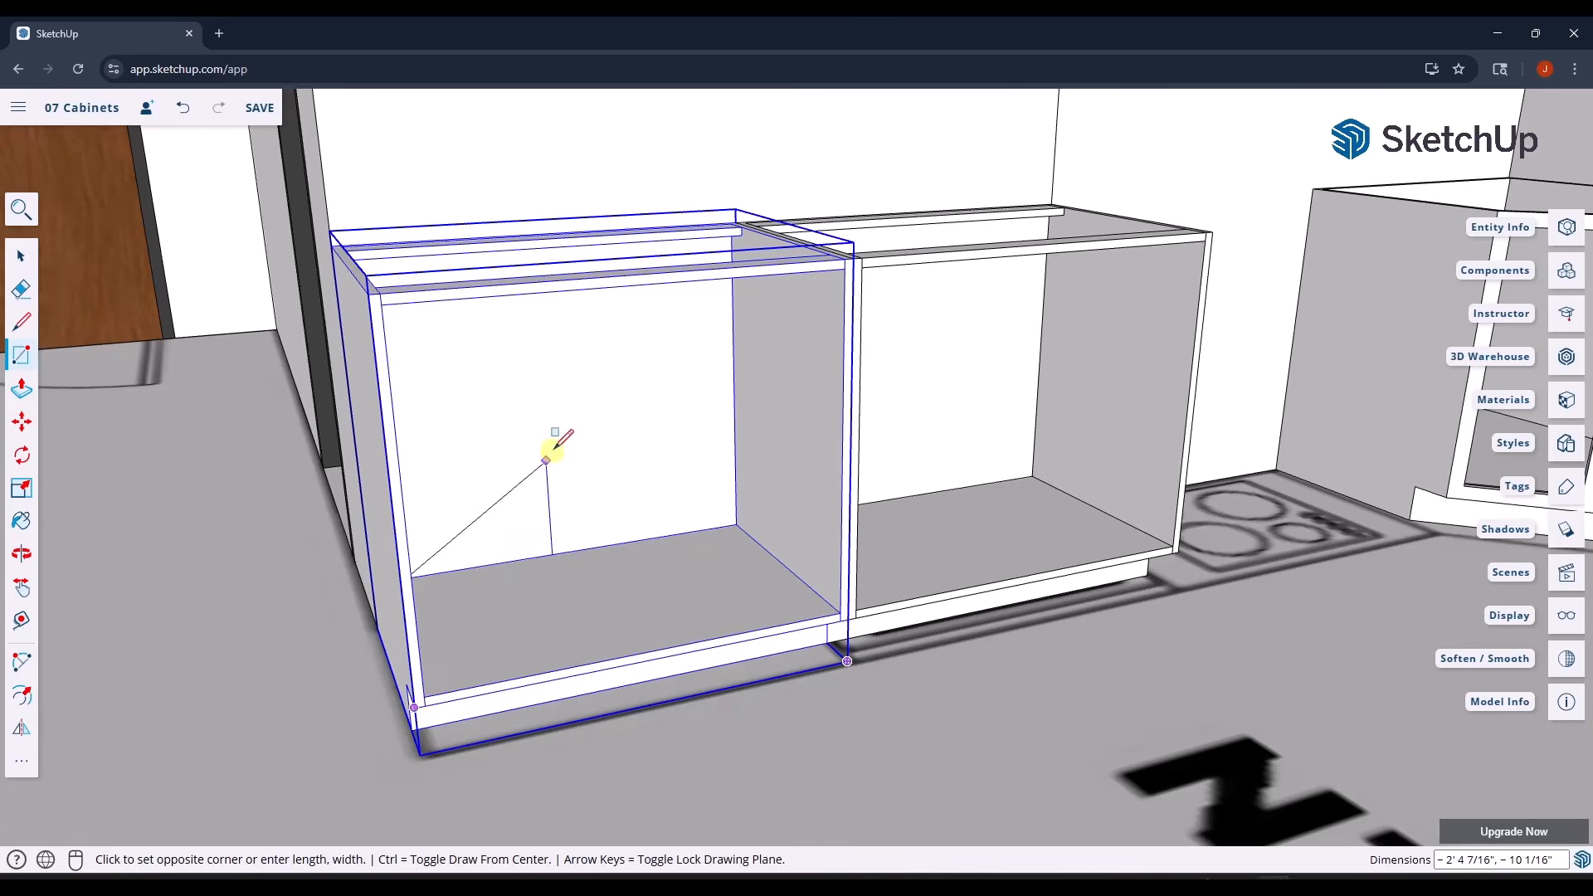
pyautogui.click(630, 274)
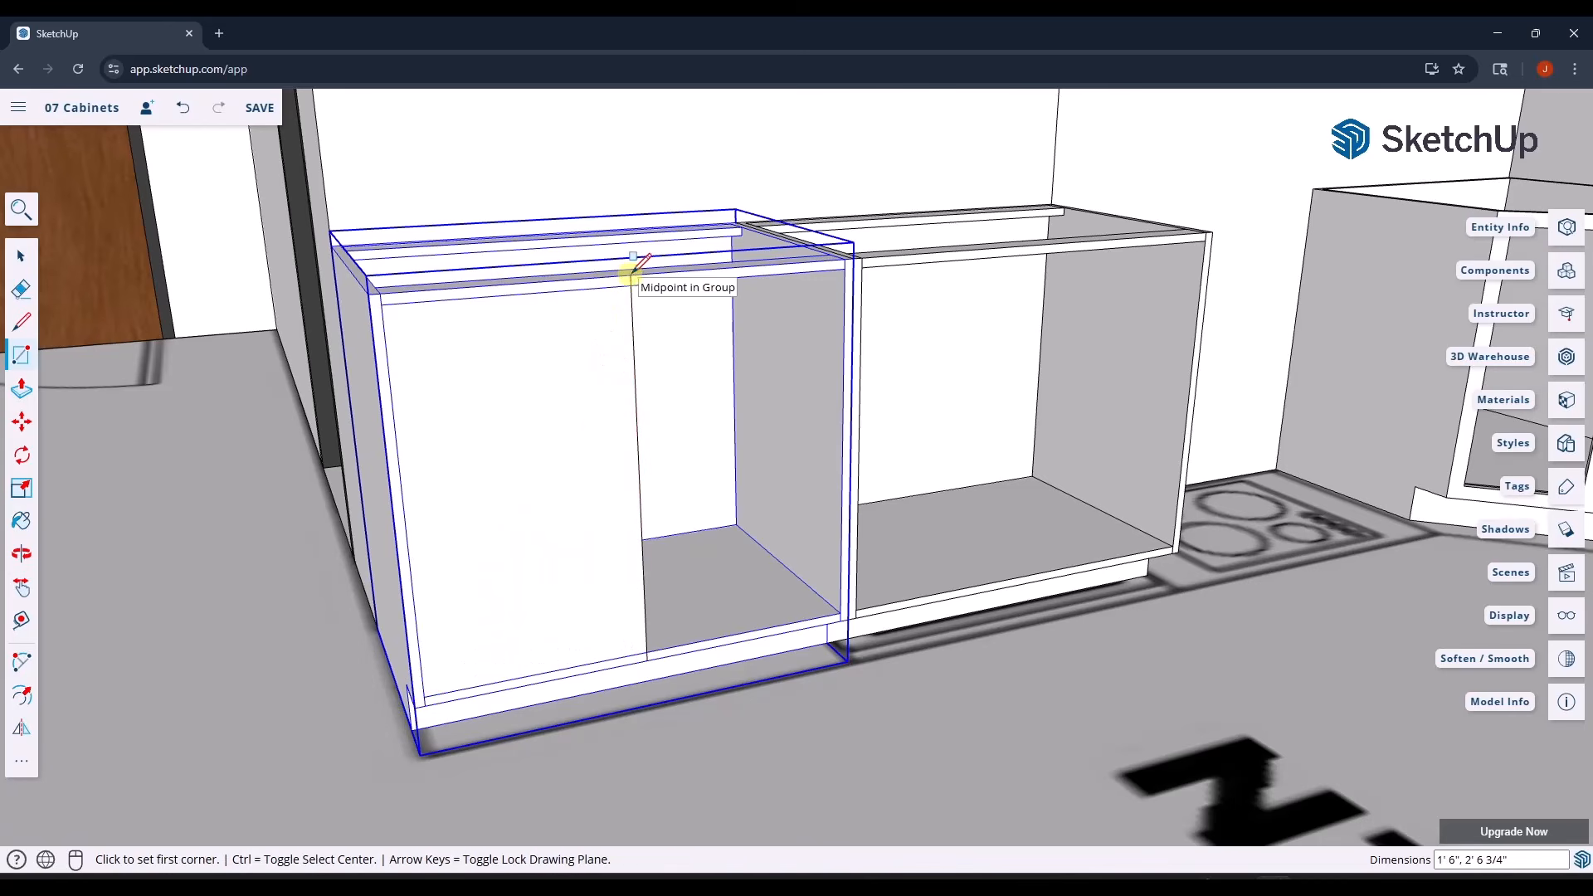
pyautogui.press('space')
# - Push/Pull the door rectangle outward by about 1 7/8" and select its front face with the edges
pyautogui.scroll(3, 621, 511)
pyautogui.scroll(-3, 620, 510)
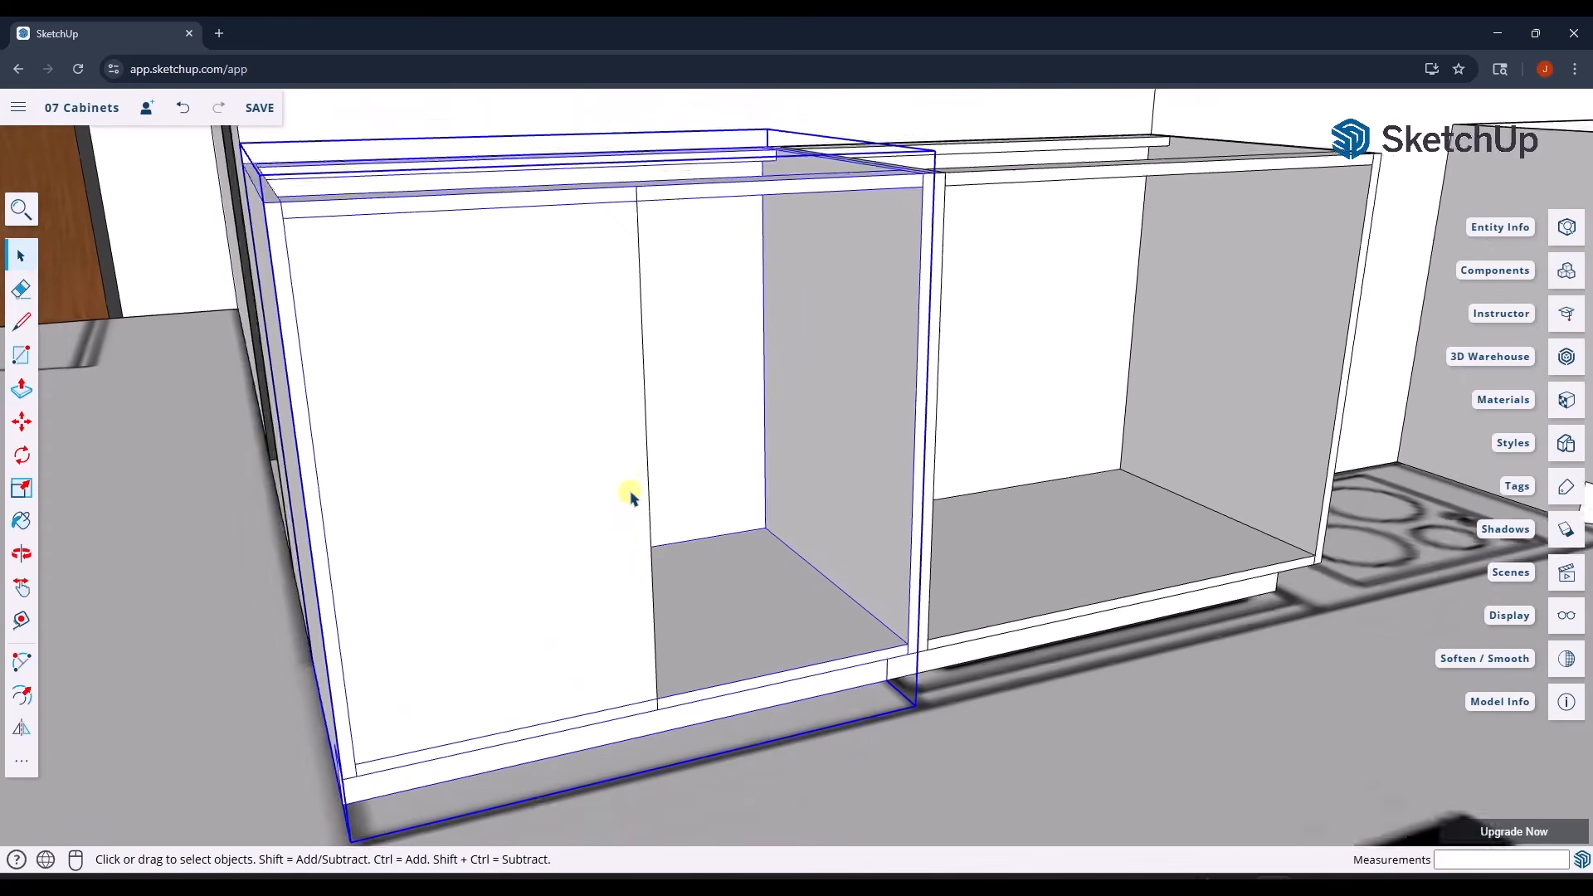
pyautogui.click(584, 415)
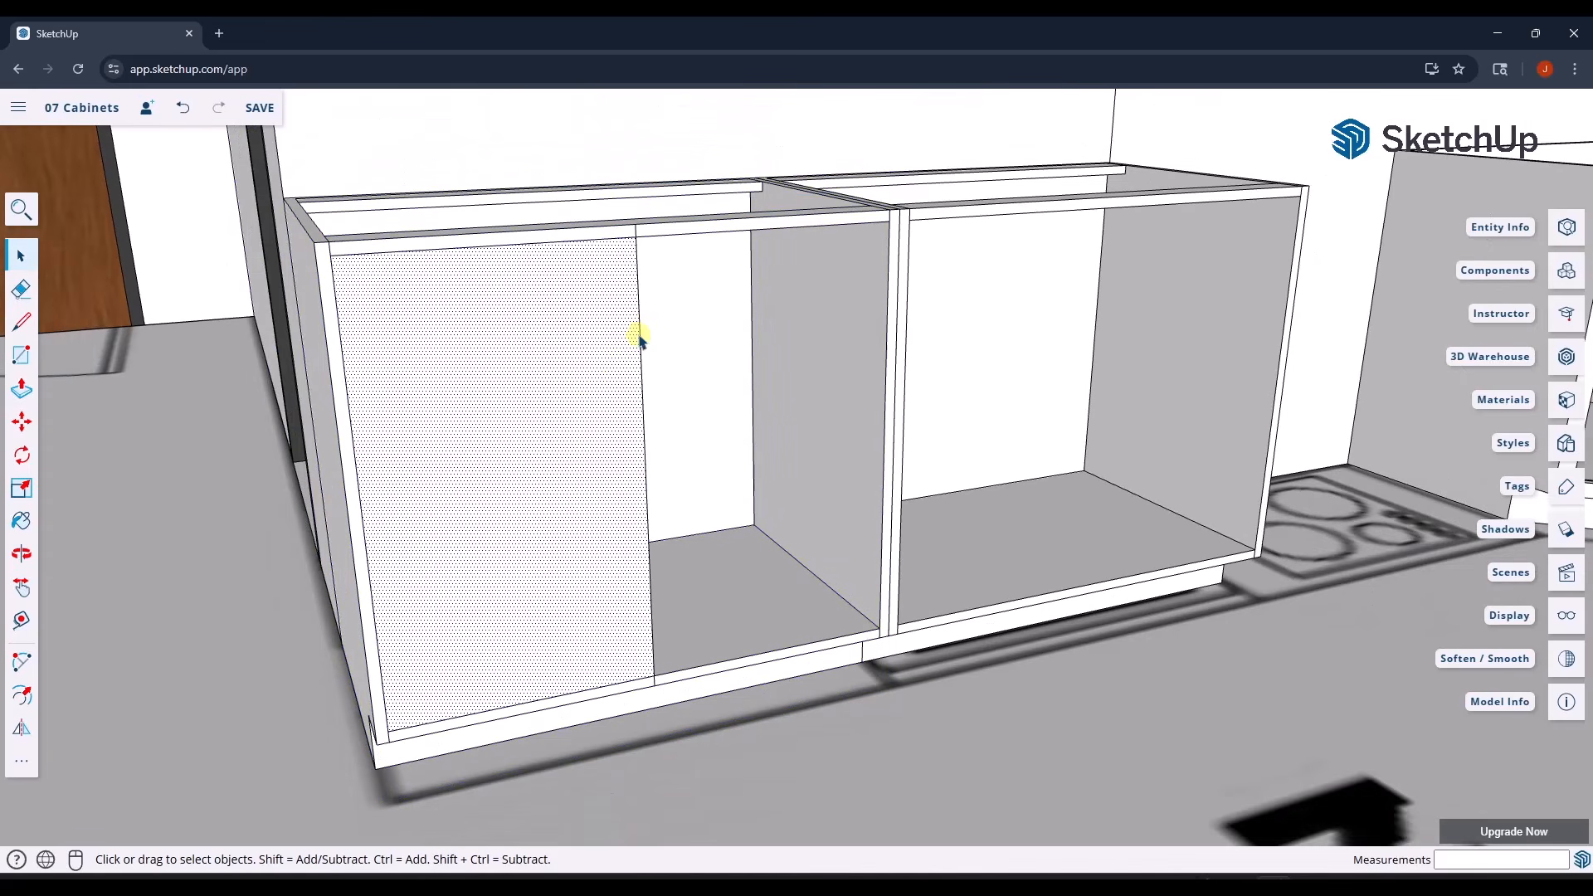
pyautogui.press('p')
pyautogui.click(498, 485)
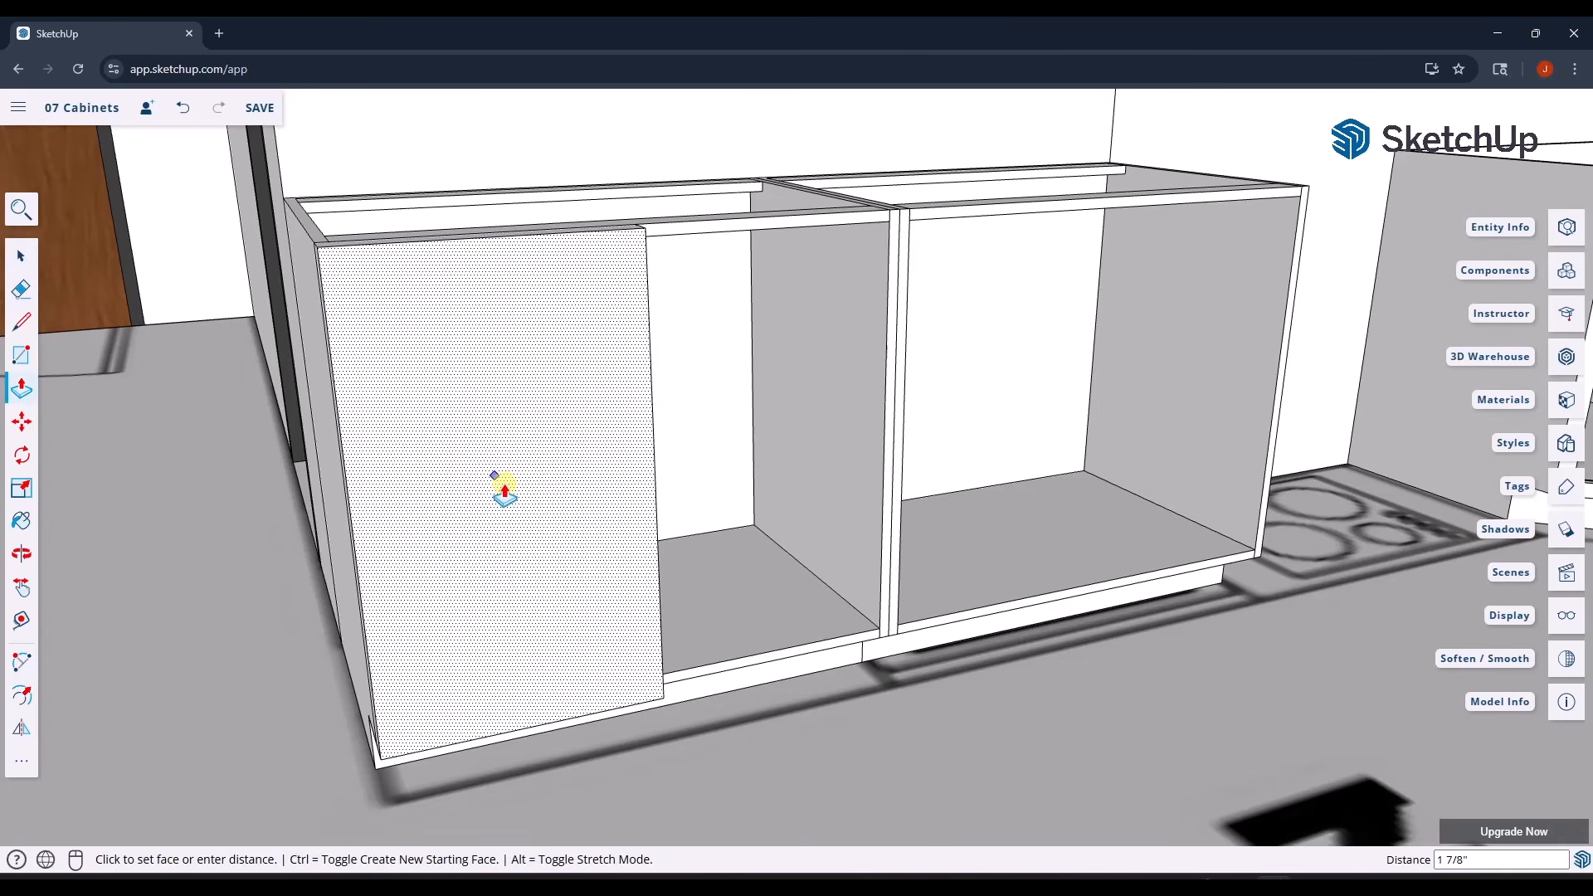
pyautogui.click(505, 489)
pyautogui.press('space')
pyautogui.click(507, 490)
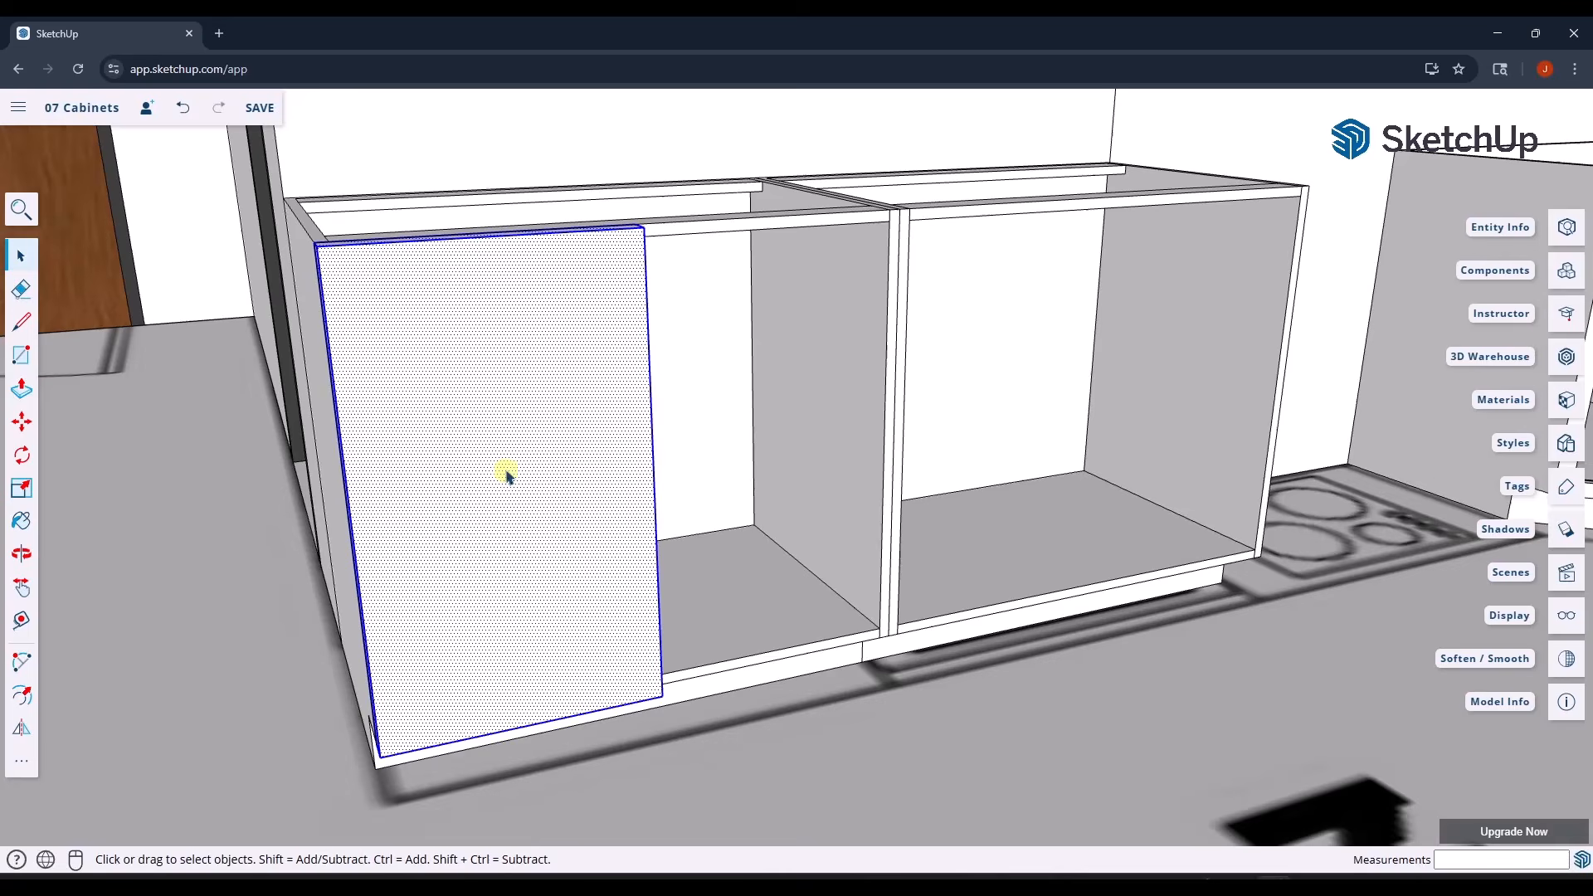
# - Copy the extruded door panel sideways to cover the other half of the cabinet front
pyautogui.press('m')
pyautogui.moveTo(507, 476); pyautogui.dragTo(320, 355, button='middle')
pyautogui.click(305, 300)
pyautogui.press('ctrl')
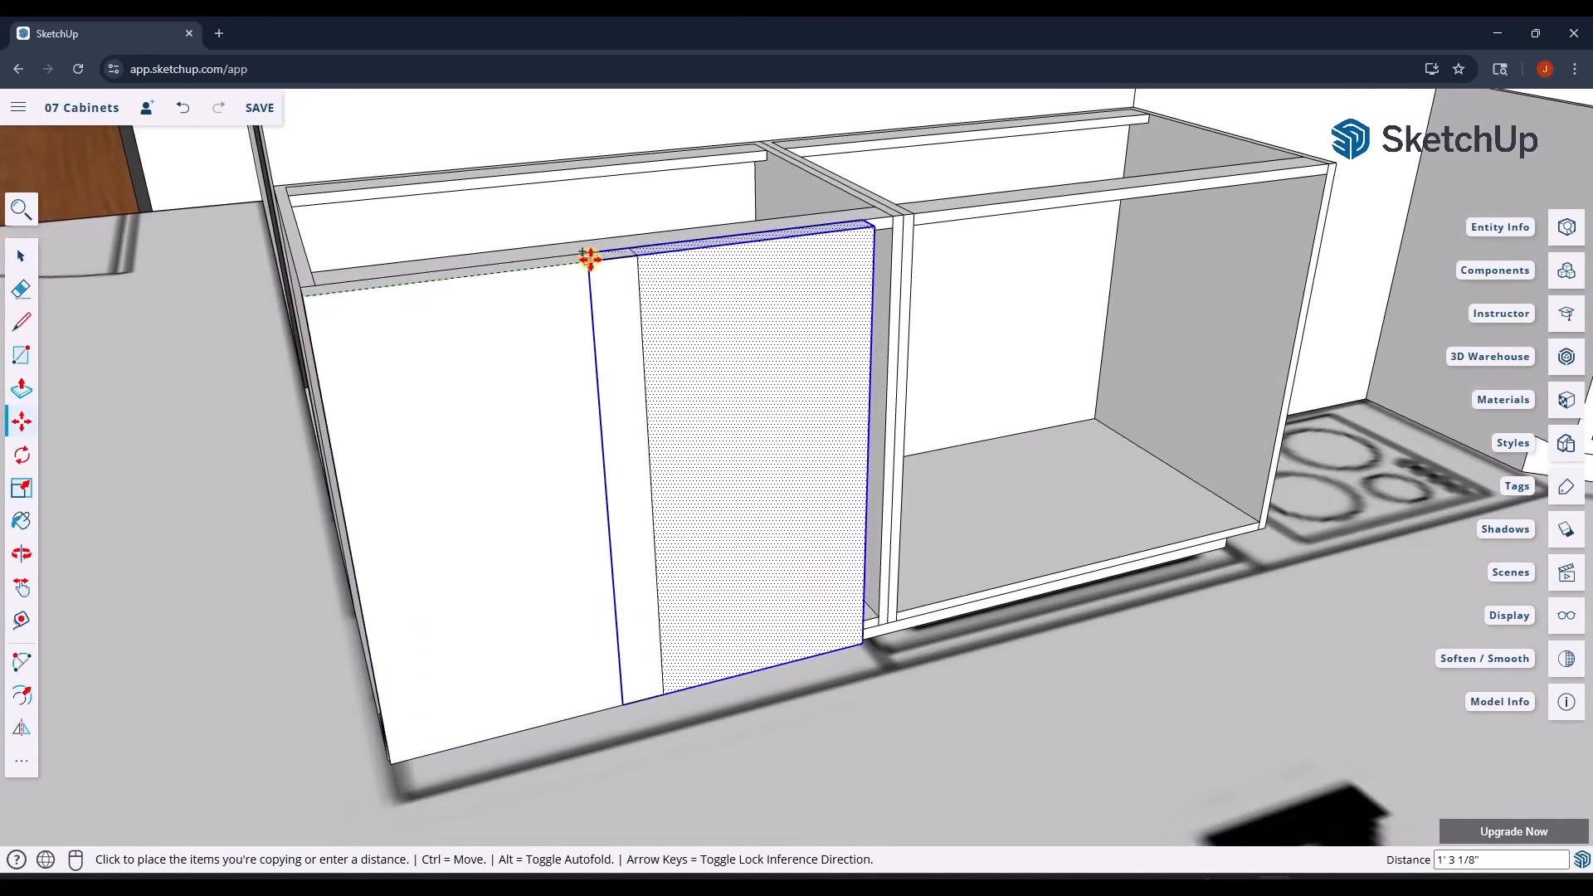
pyautogui.click(639, 254)
pyautogui.press('space')
pyautogui.moveTo(599, 501); pyautogui.dragTo(661, 379, button='middle')
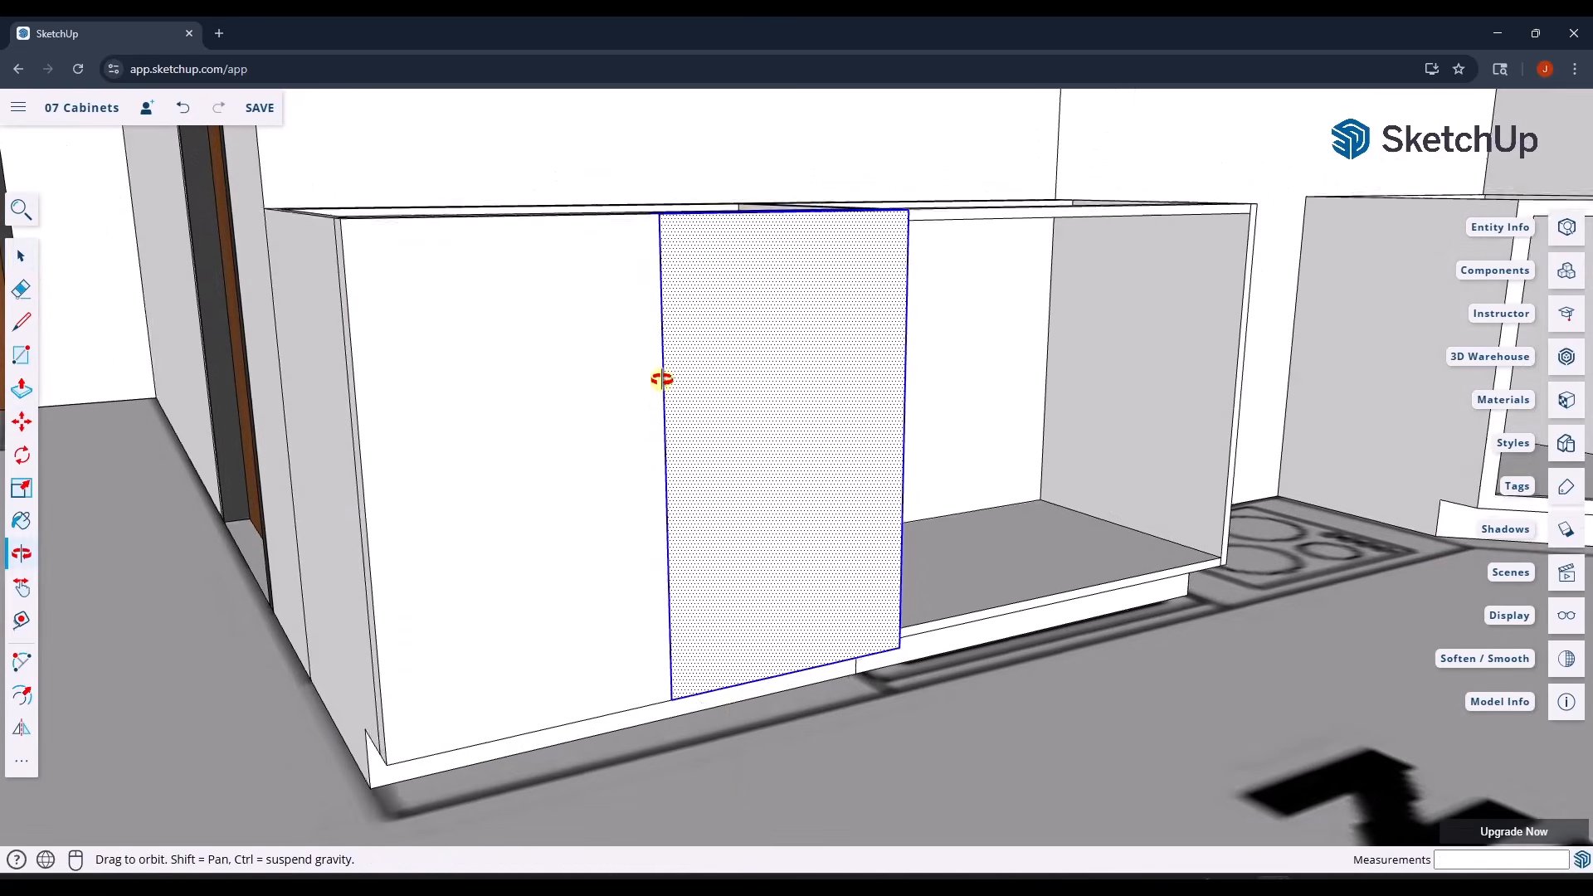
# - Undo the door panel copy and its extrusion
pyautogui.click(757, 814)
pyautogui.moveTo(626, 669); pyautogui.dragTo(732, 676, button='middle')
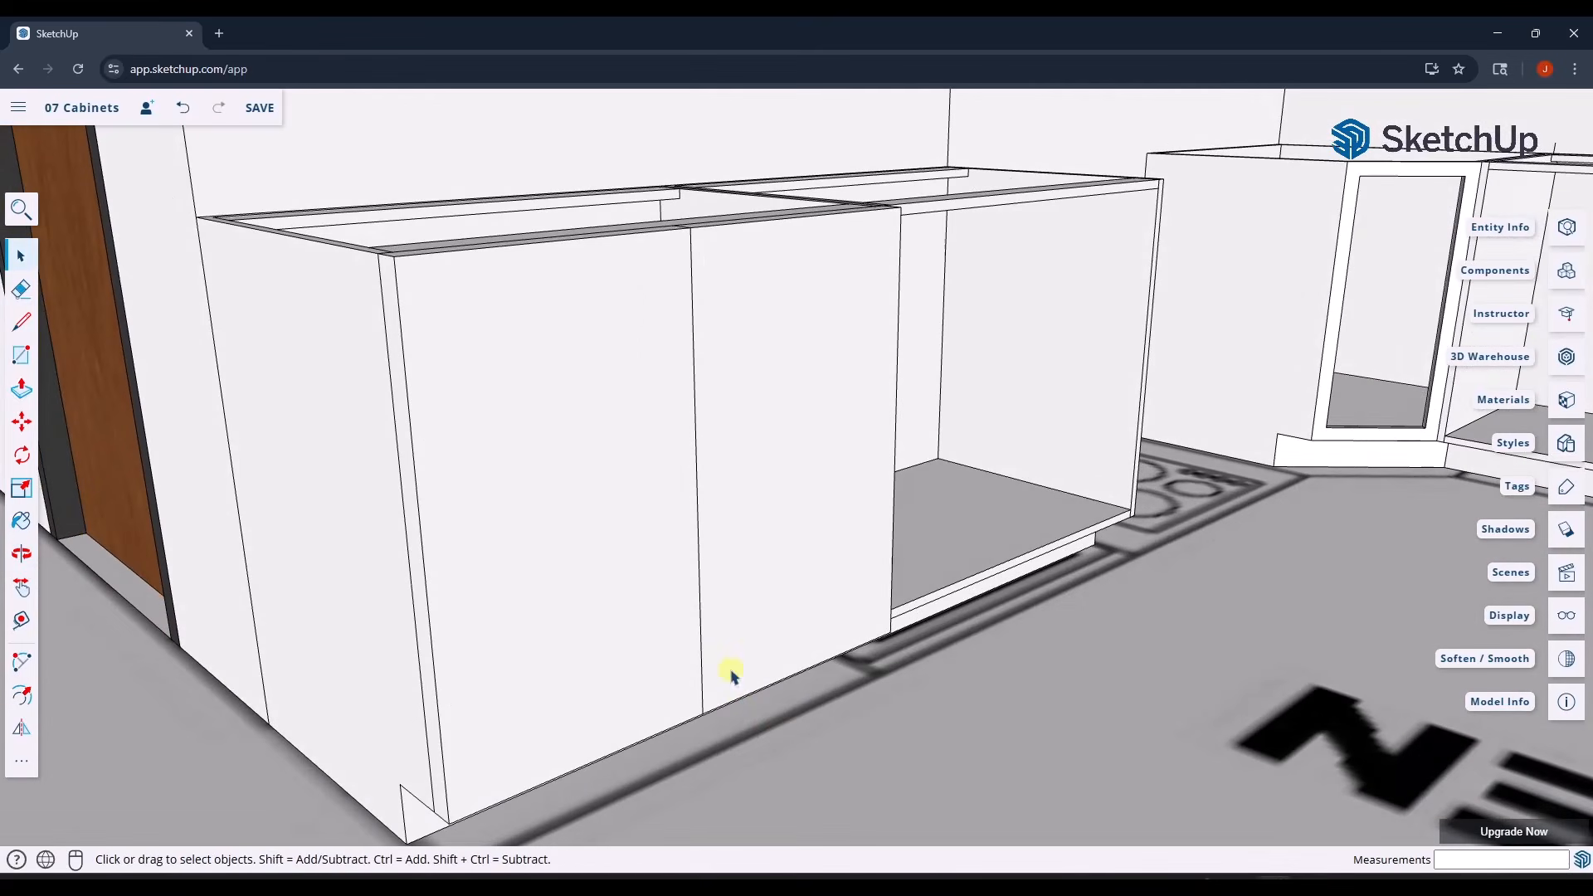
pyautogui.hotkey('ctrl', 'z')
pyautogui.hotkey('ctrl', 'z')
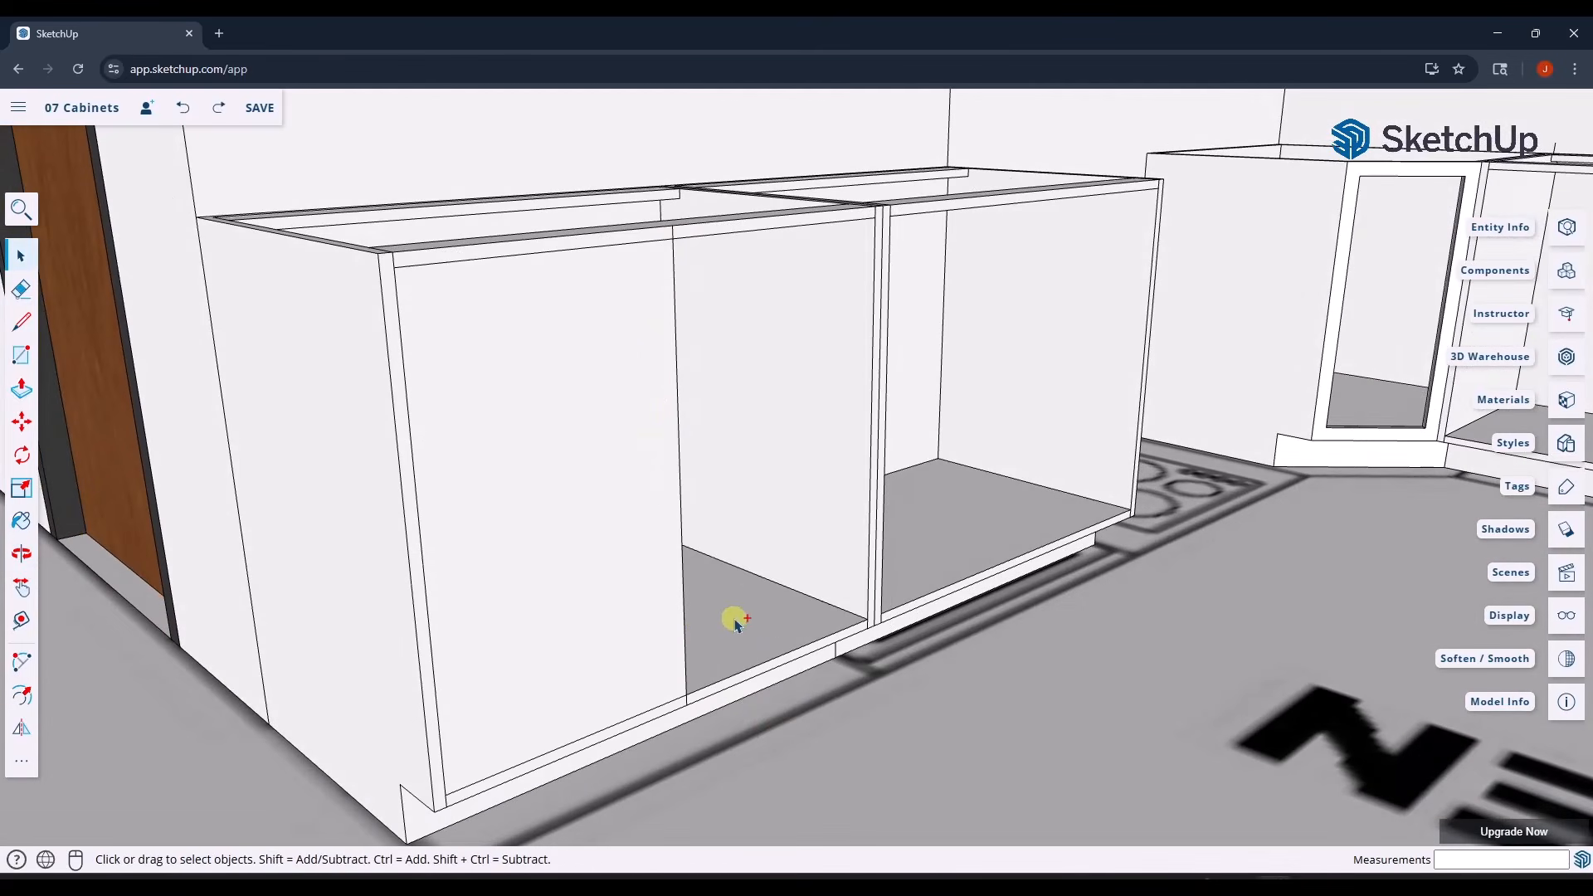
# - Offset the door rectangle's outline inward by 1/8" to form the gap around the door
pyautogui.moveTo(719, 629); pyautogui.dragTo(585, 635, button='middle')
pyautogui.scroll(1, 571, 539)
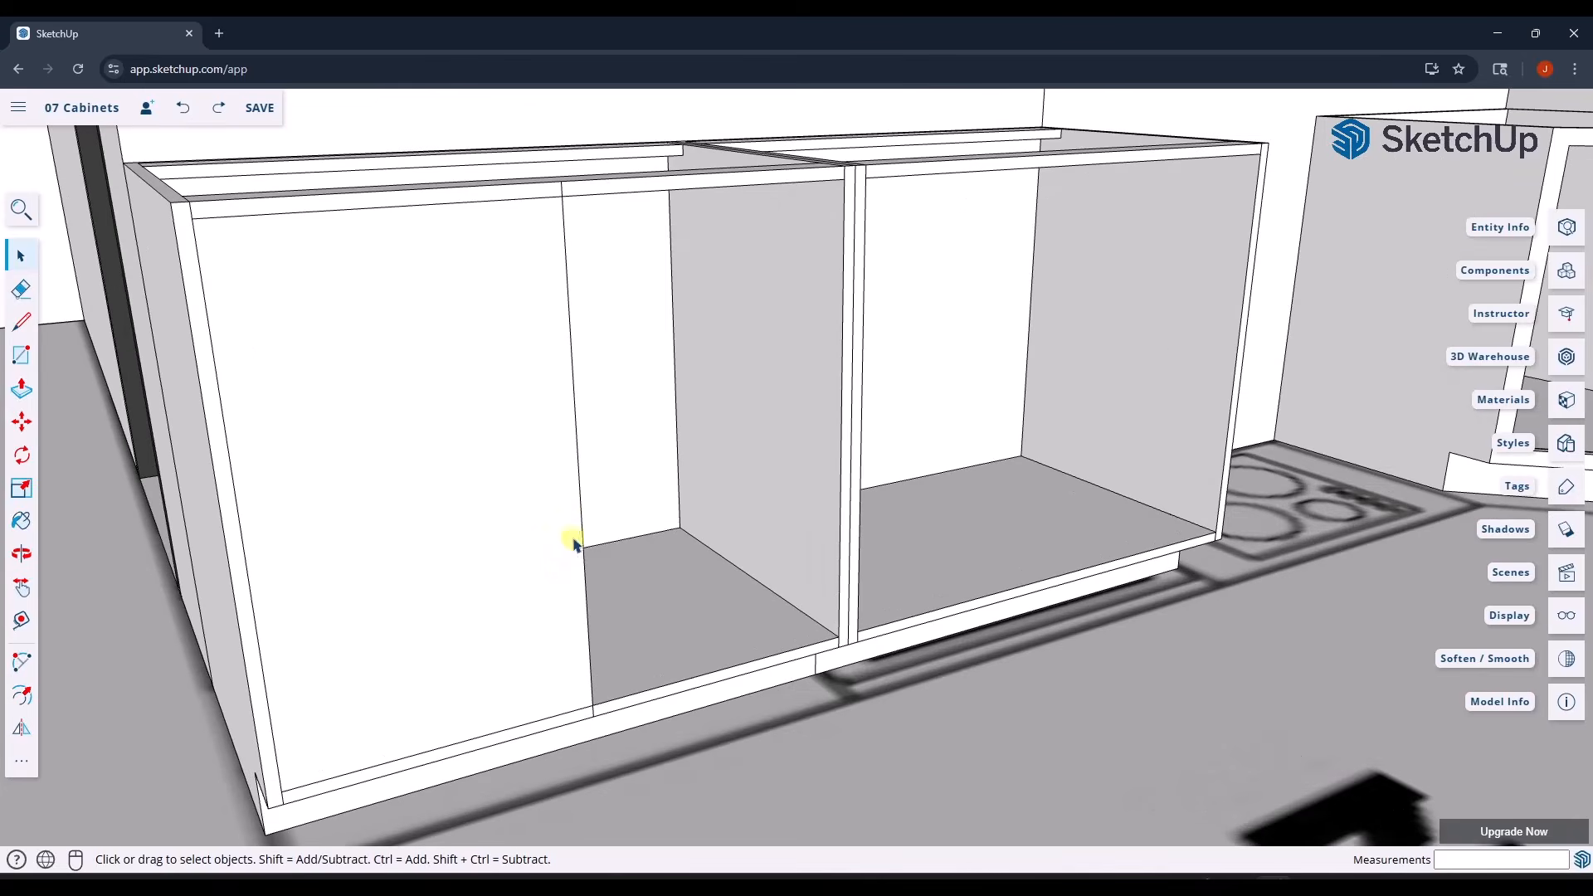
pyautogui.scroll(-4, 705, 509)
pyautogui.scroll(1, 476, 497)
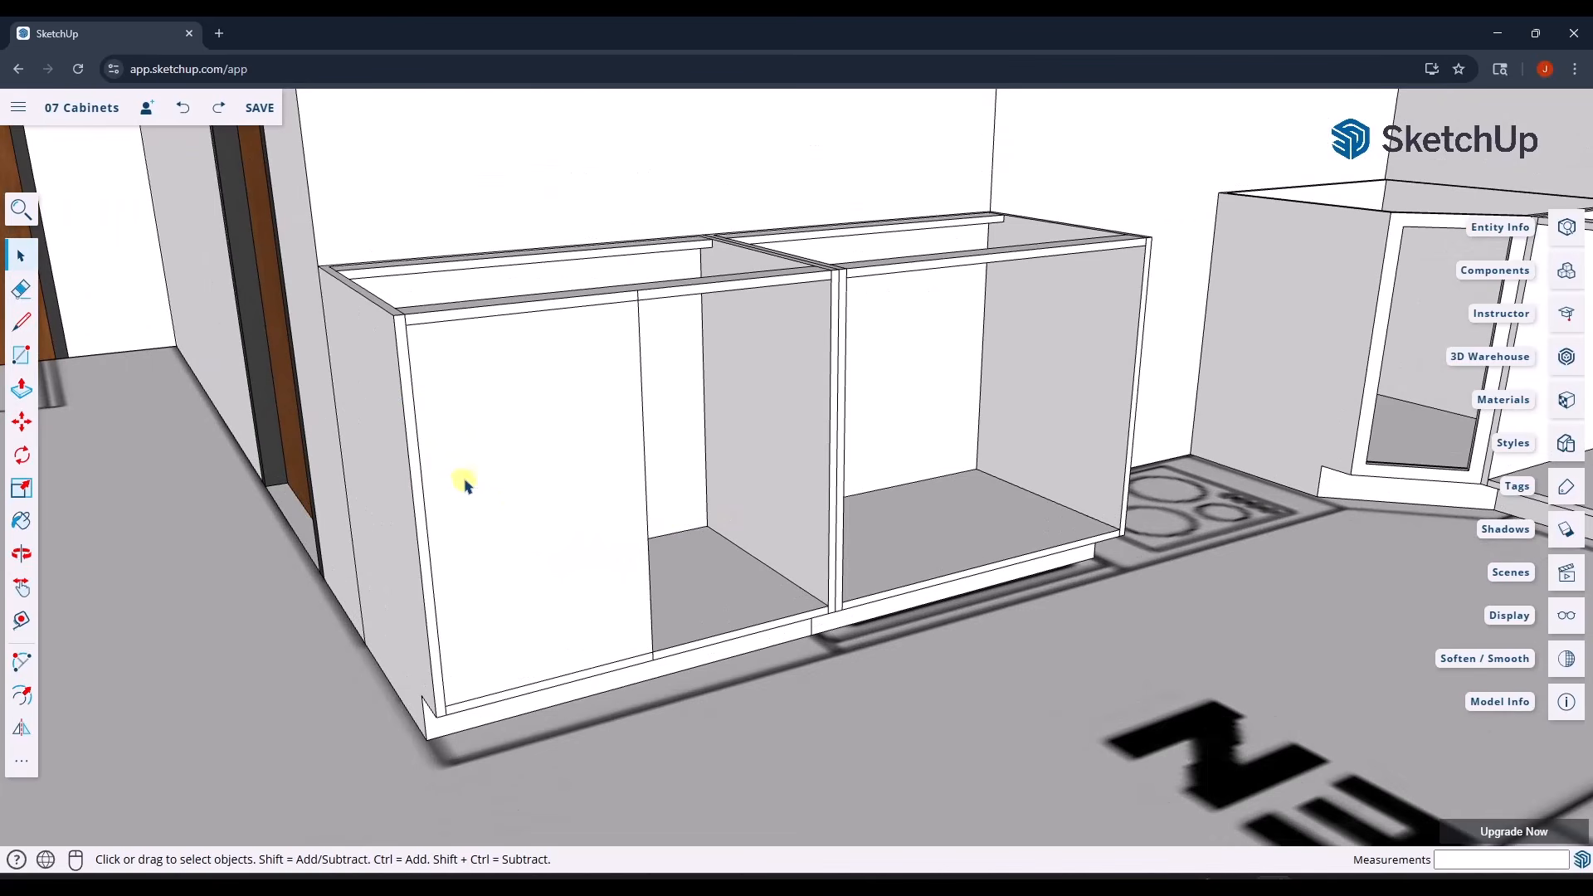
pyautogui.click(494, 463)
pyautogui.press('f')
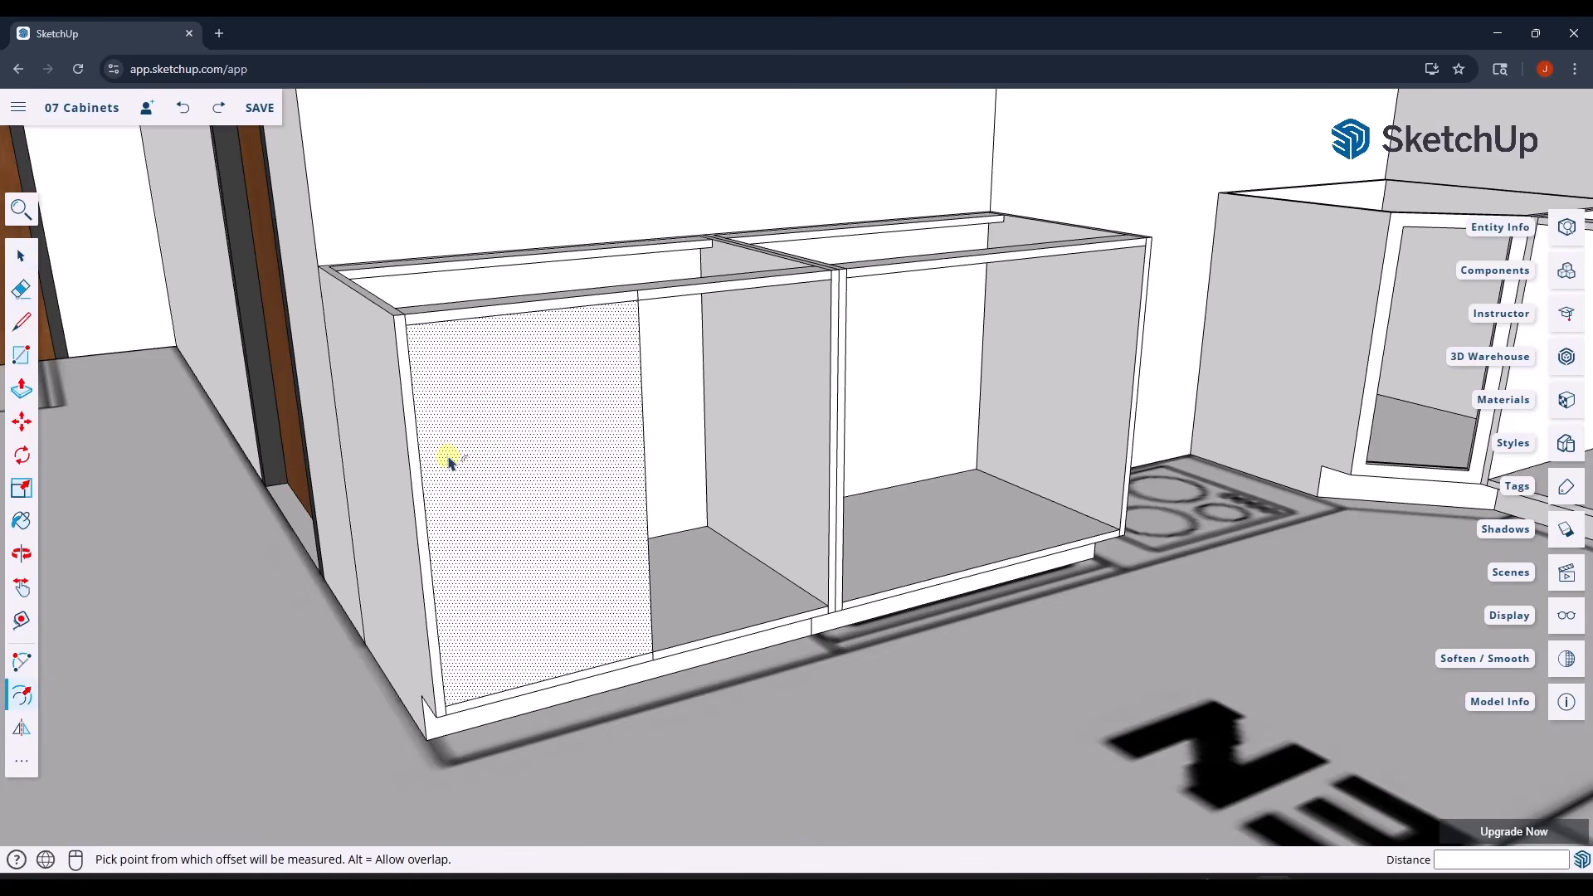
pyautogui.click(410, 452)
pyautogui.scroll(2, 412, 454)
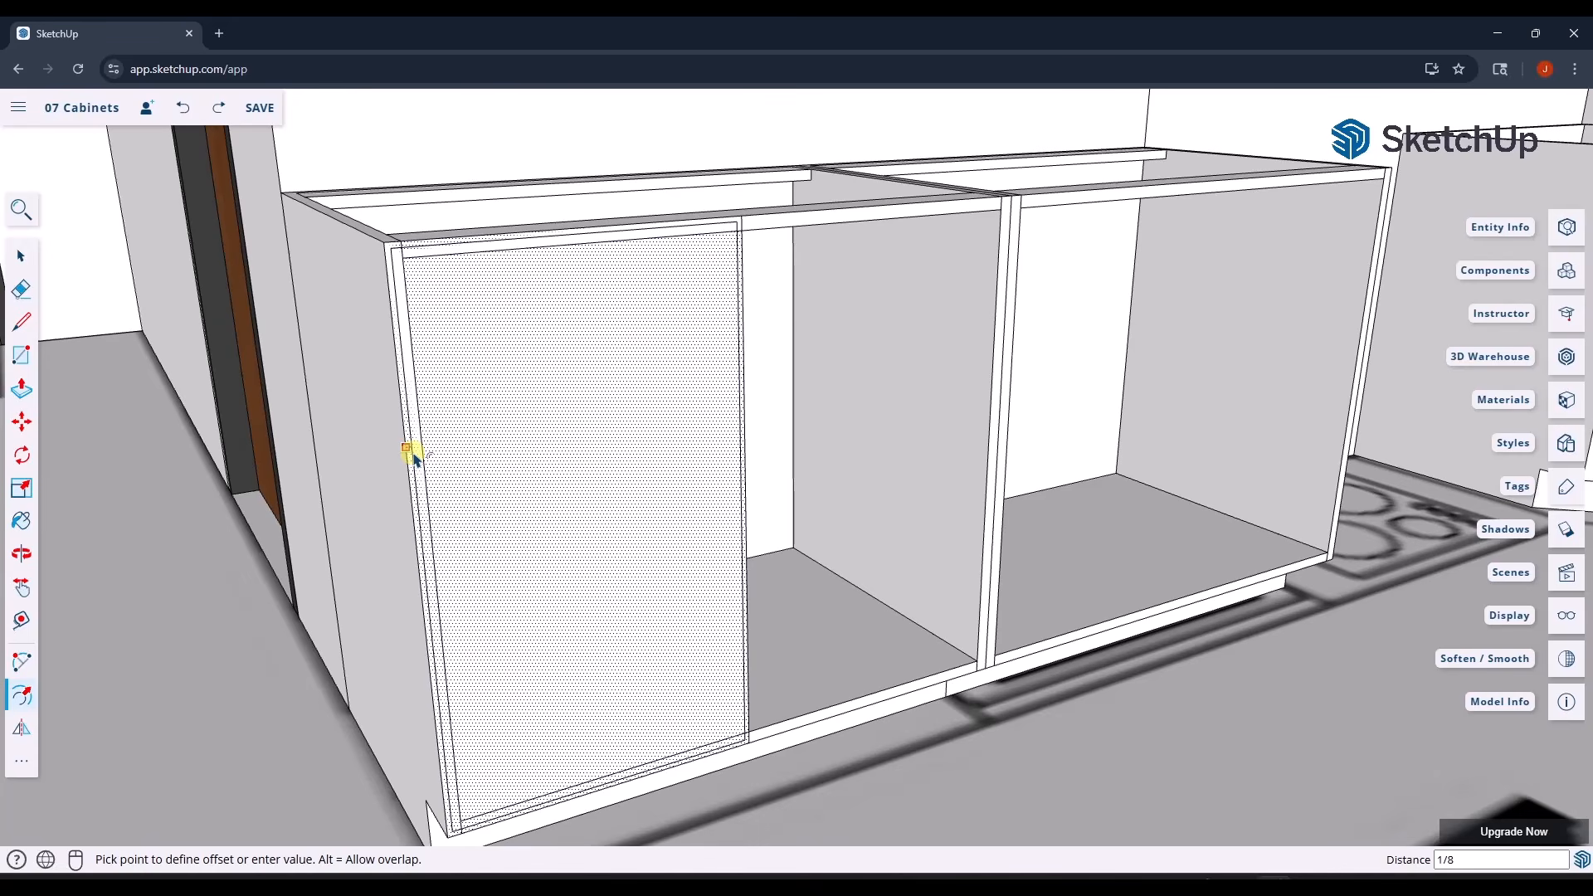
pyautogui.click(413, 454)
pyautogui.press('space')
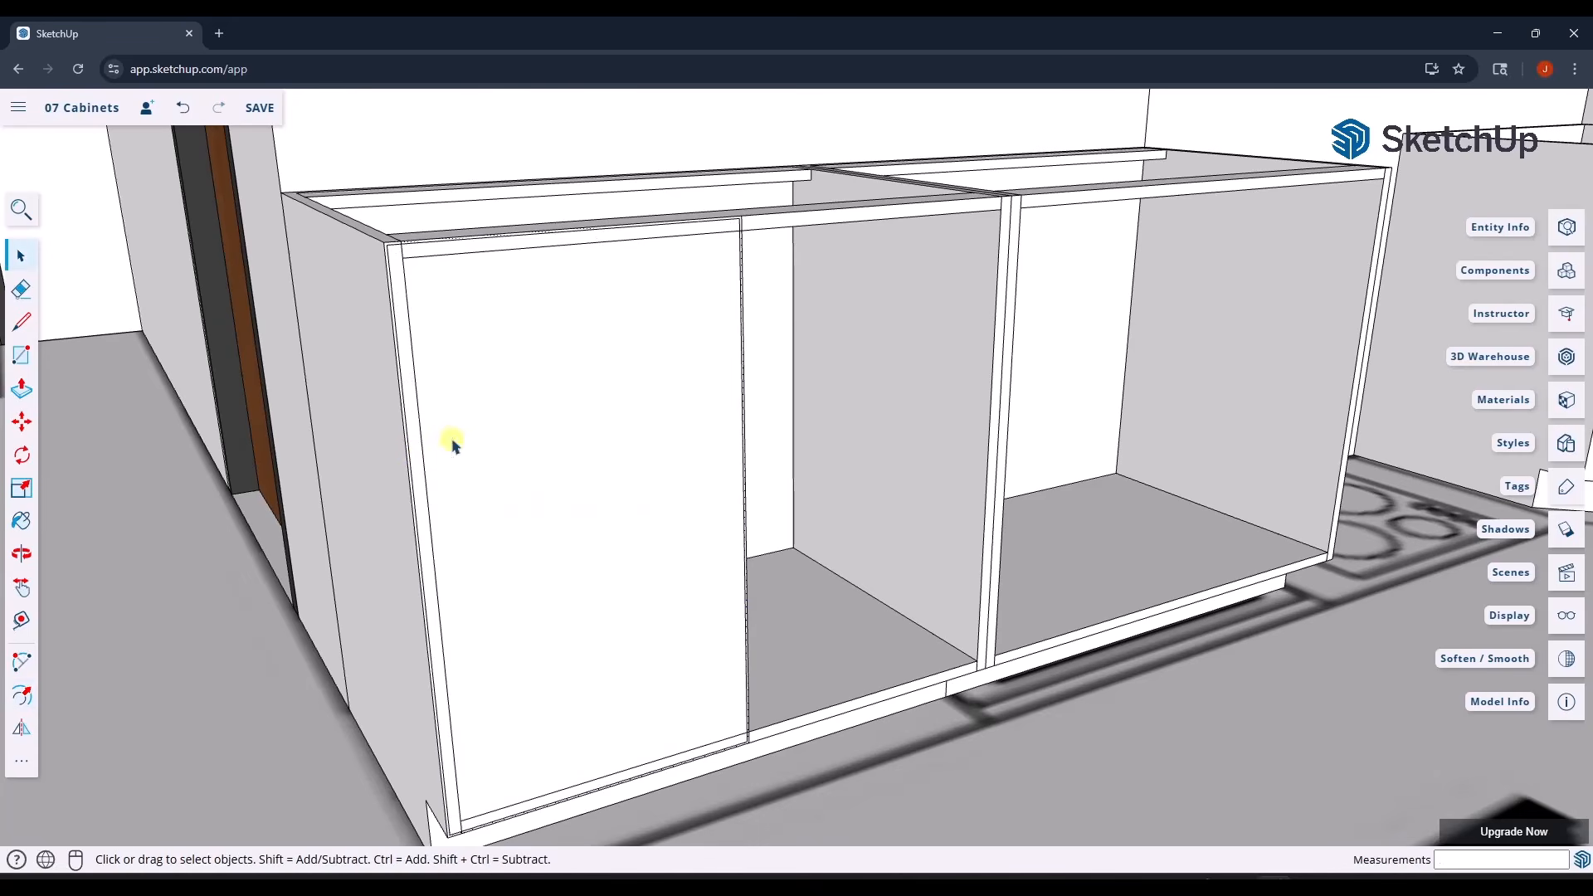
pyautogui.scroll(2, 437, 263)
pyautogui.scroll(2, 345, 238)
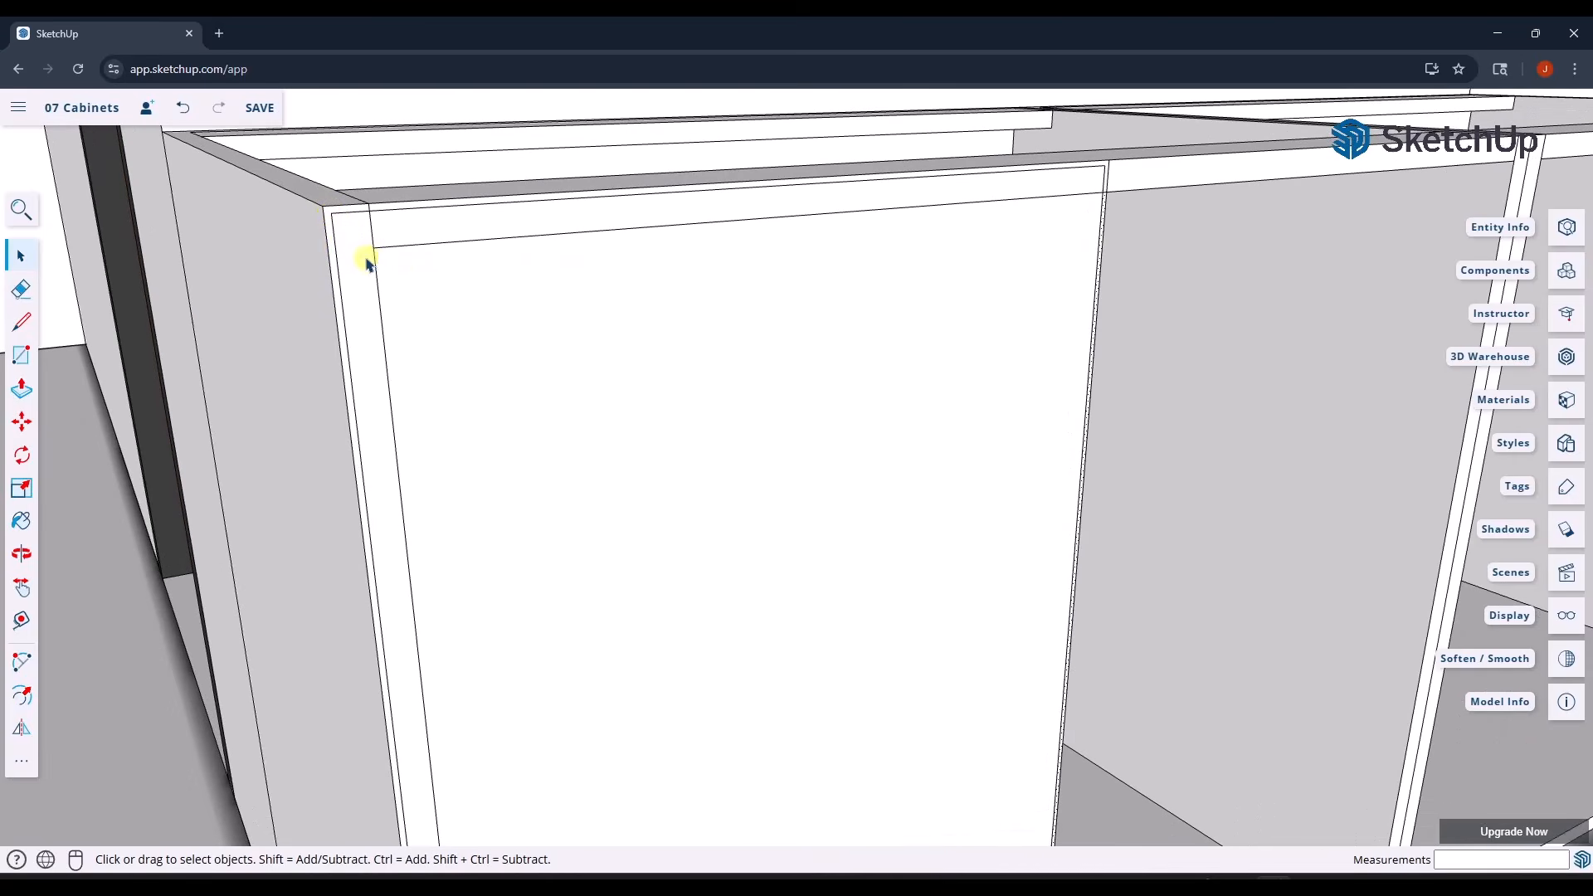
# - Select only the outer edges of the door rectangle, leaving the faces and the offset inner outline unselected
pyautogui.scroll(2, 329, 221)
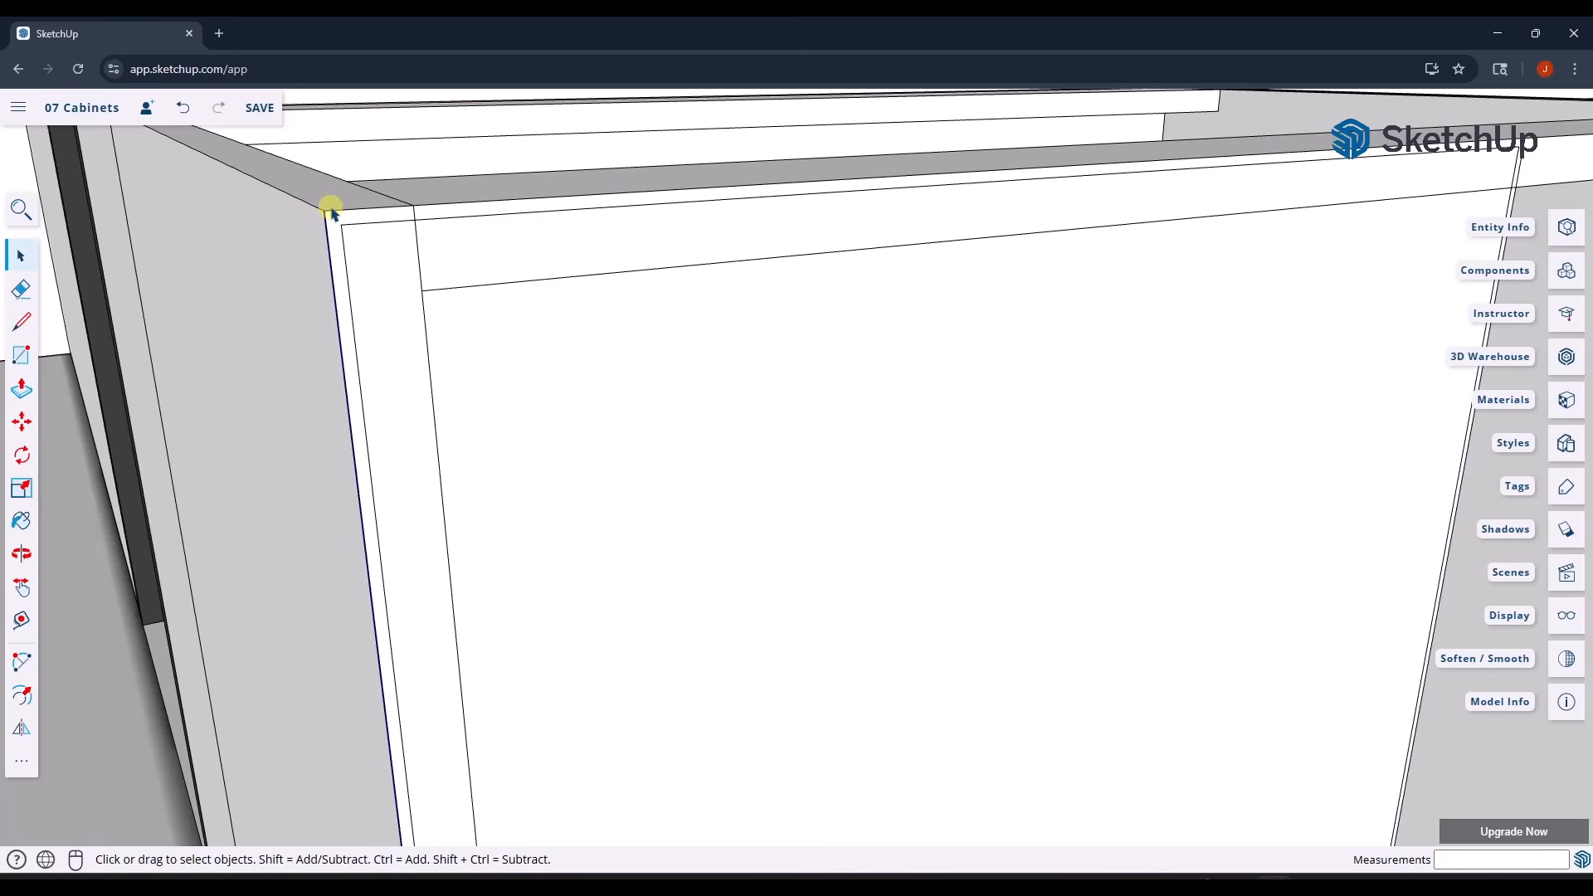
pyautogui.click(336, 210)
pyautogui.scroll(-3, 703, 203)
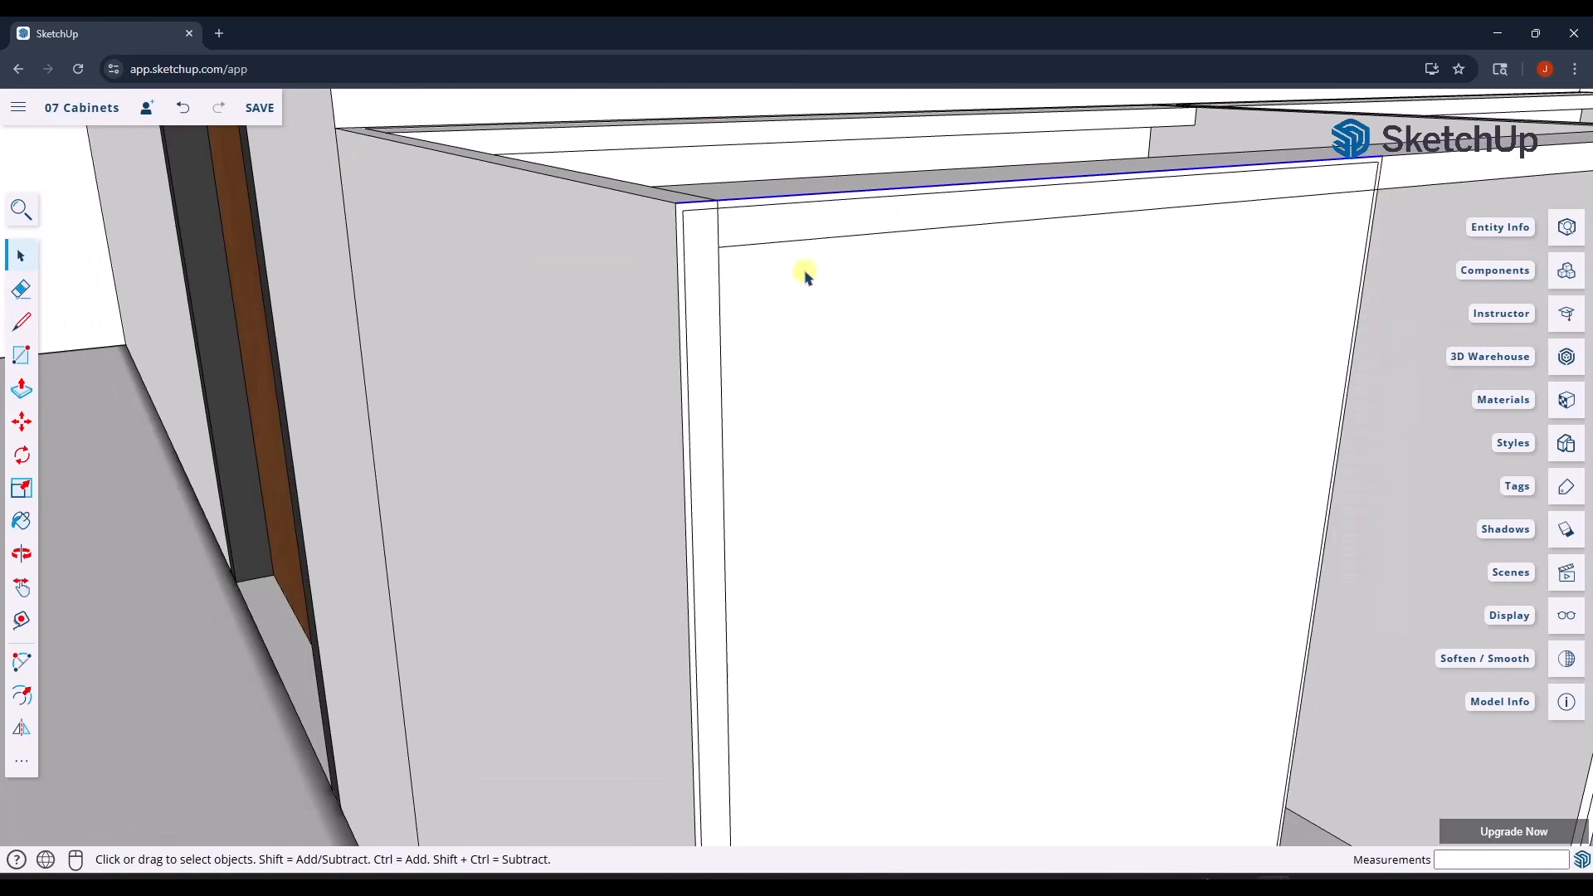
pyautogui.scroll(2, 804, 272)
pyautogui.scroll(-2, 738, 266)
pyautogui.scroll(2, 796, 269)
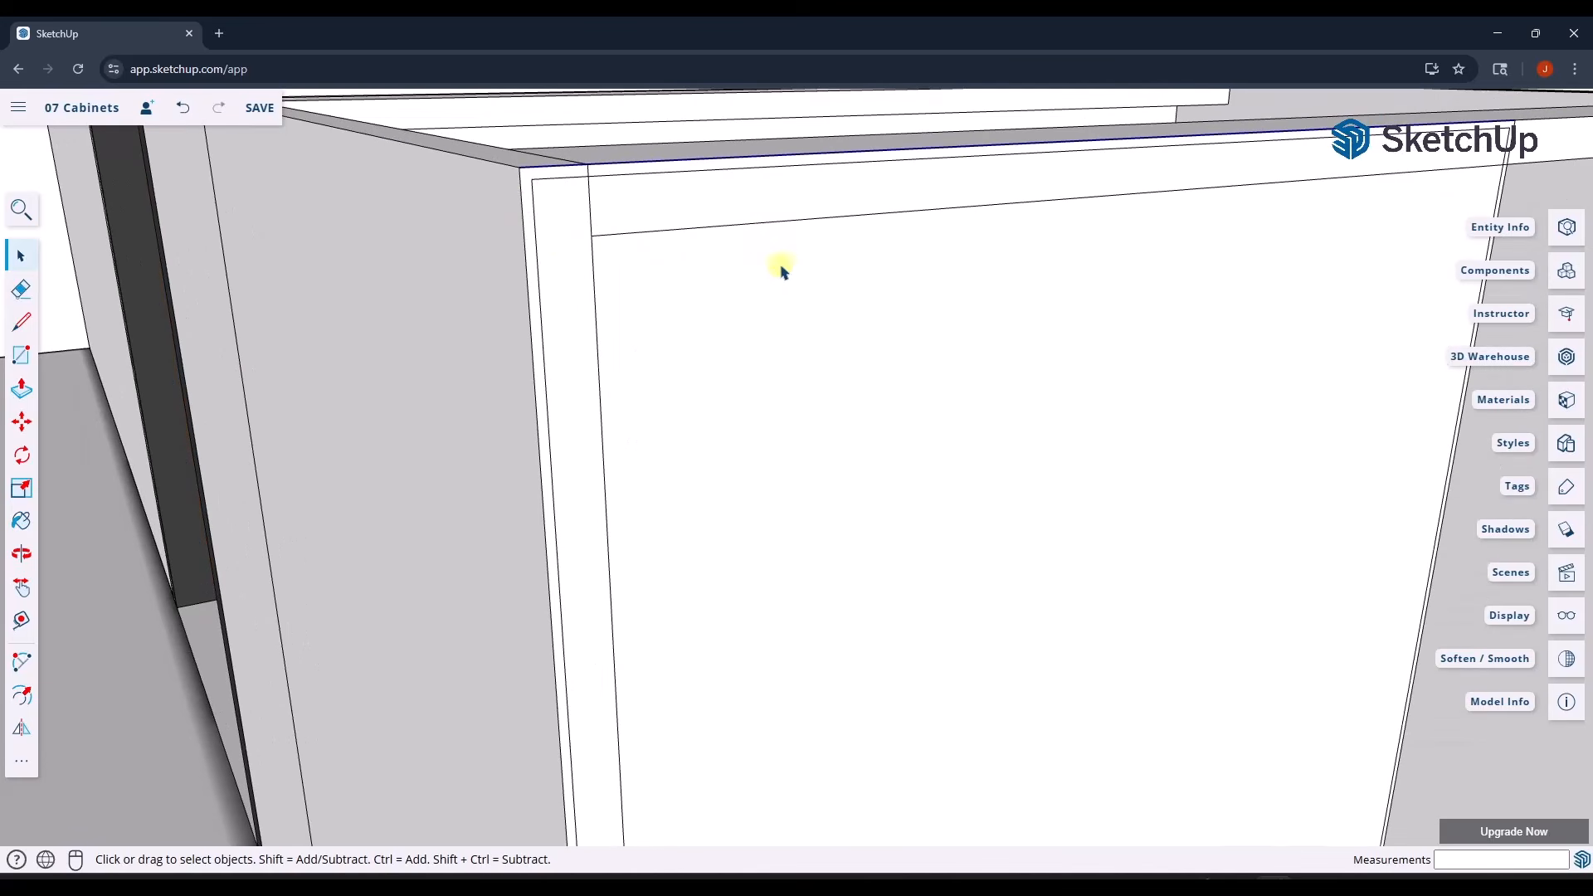
pyautogui.doubleClick(528, 202)
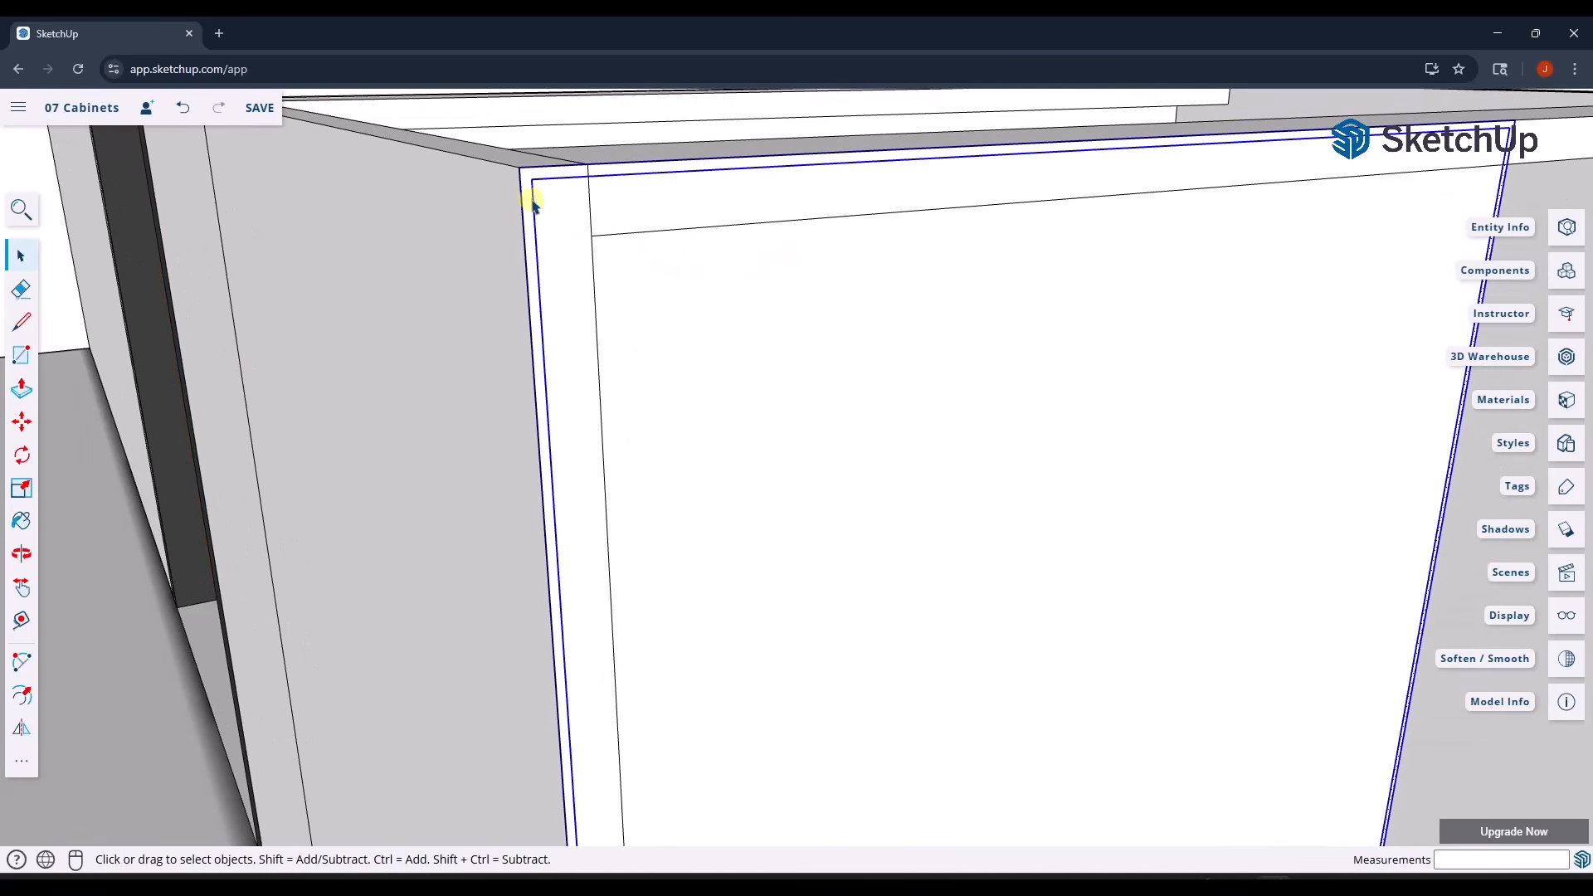
pyautogui.keyDown('ctrl'); pyautogui.click(988, 400); pyautogui.keyUp('ctrl')
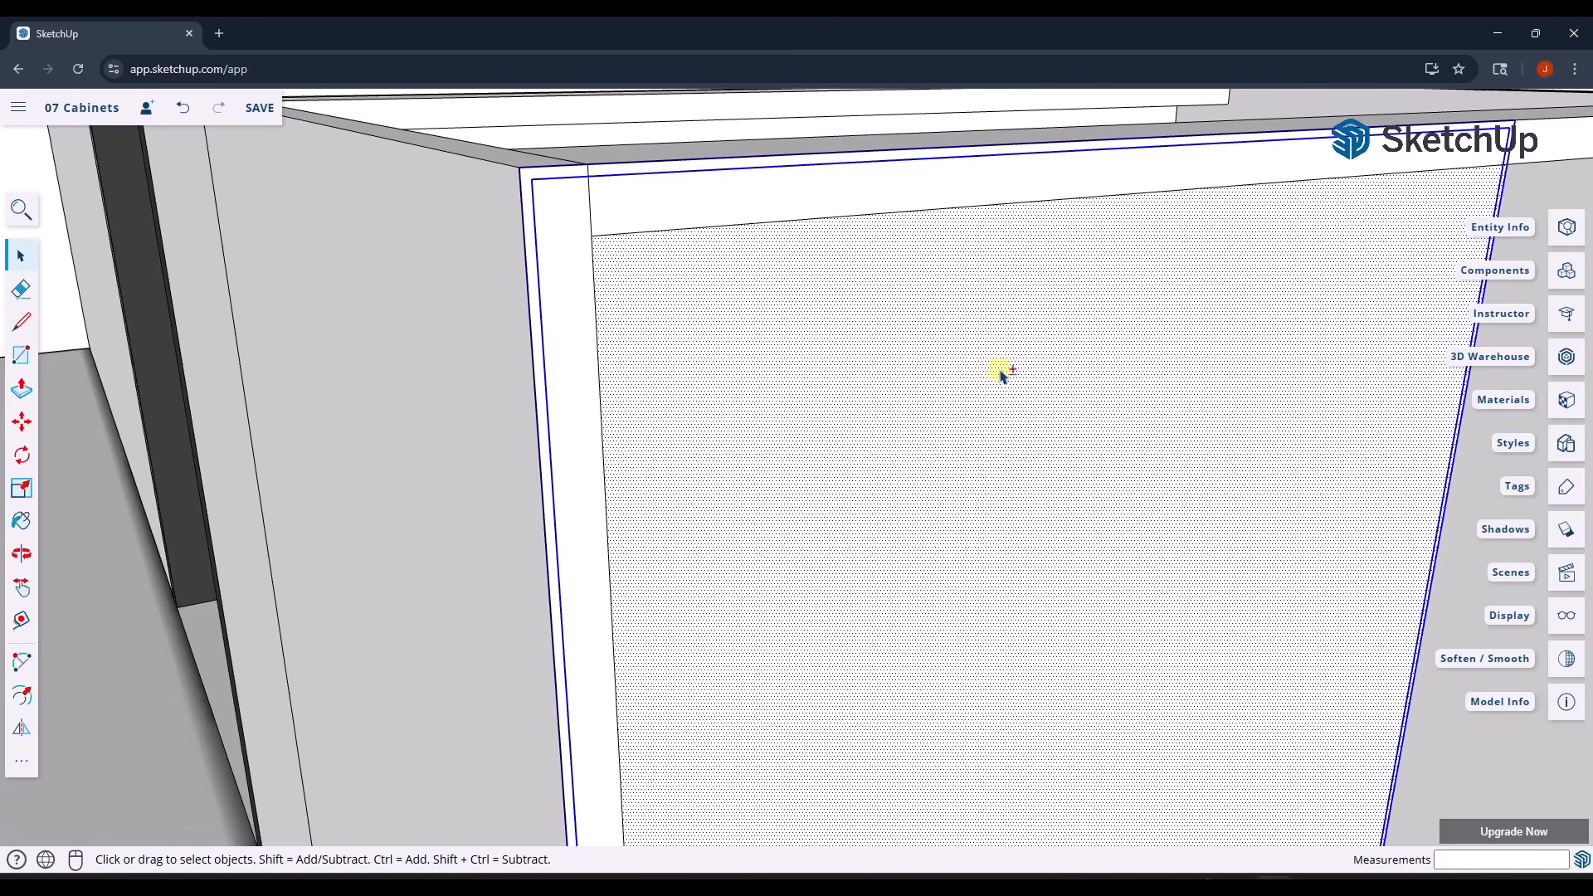
pyautogui.keyDown('shift'); pyautogui.click(1058, 376); pyautogui.keyUp('shift')
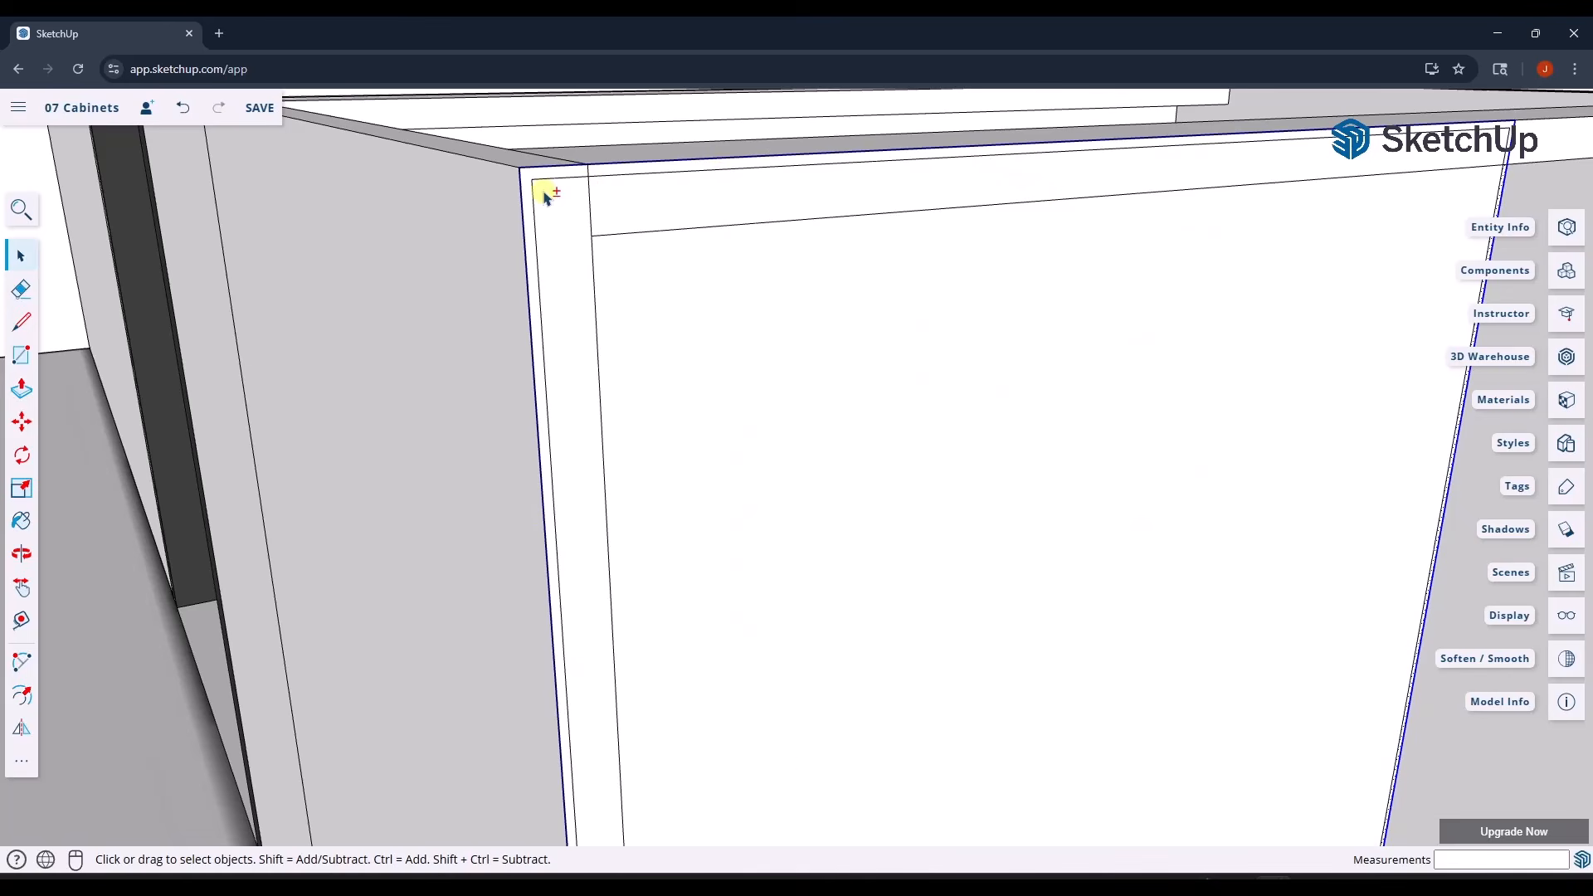
pyautogui.scroll(-5, 565, 291)
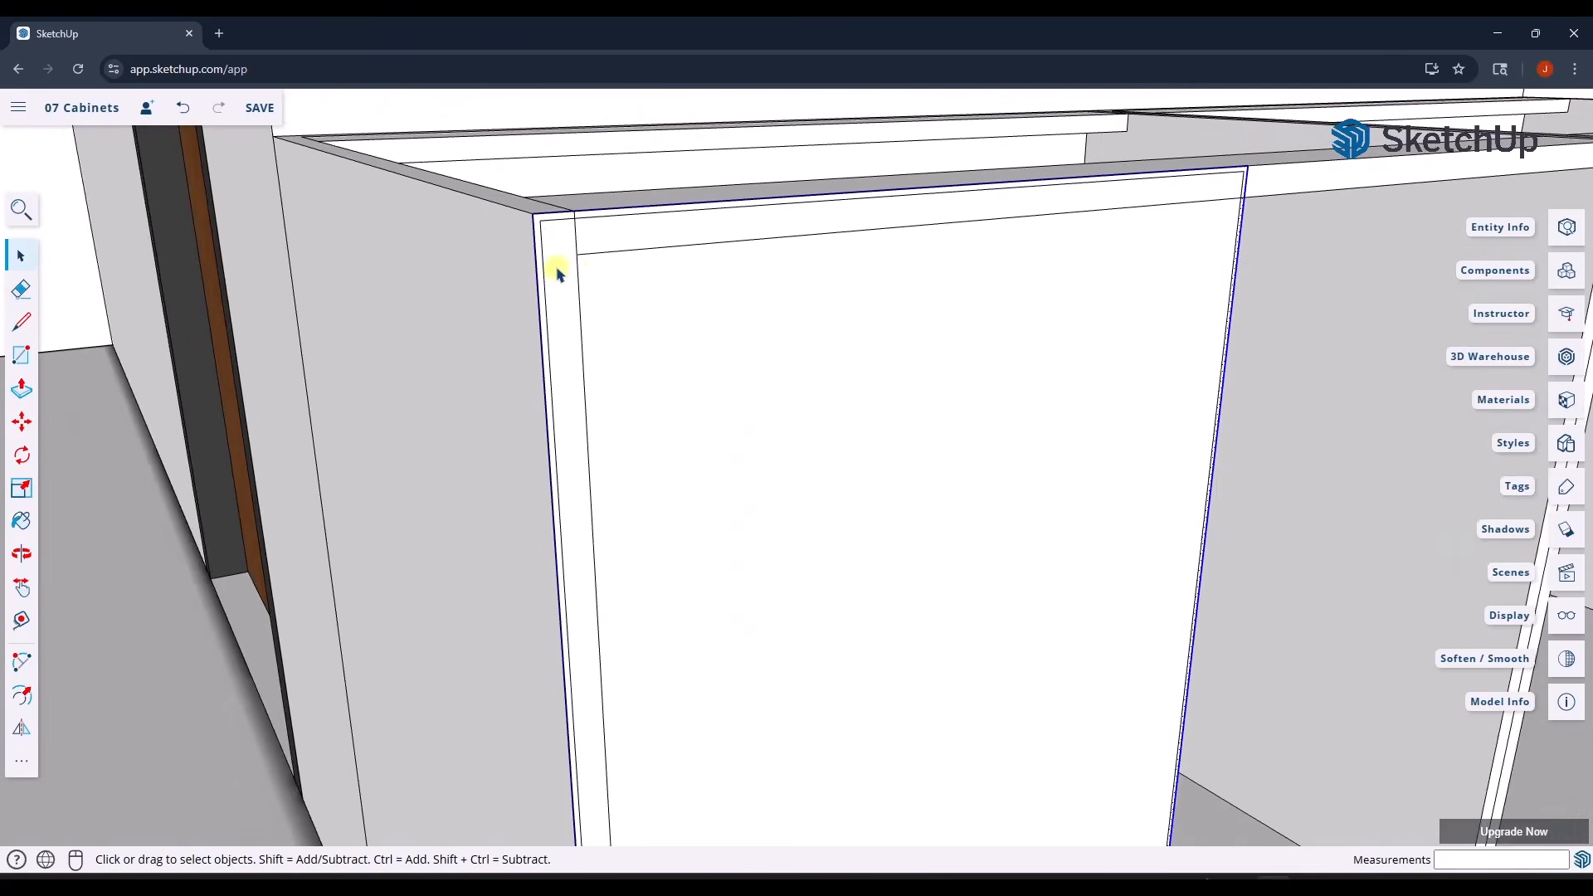
pyautogui.scroll(5, 1092, 237)
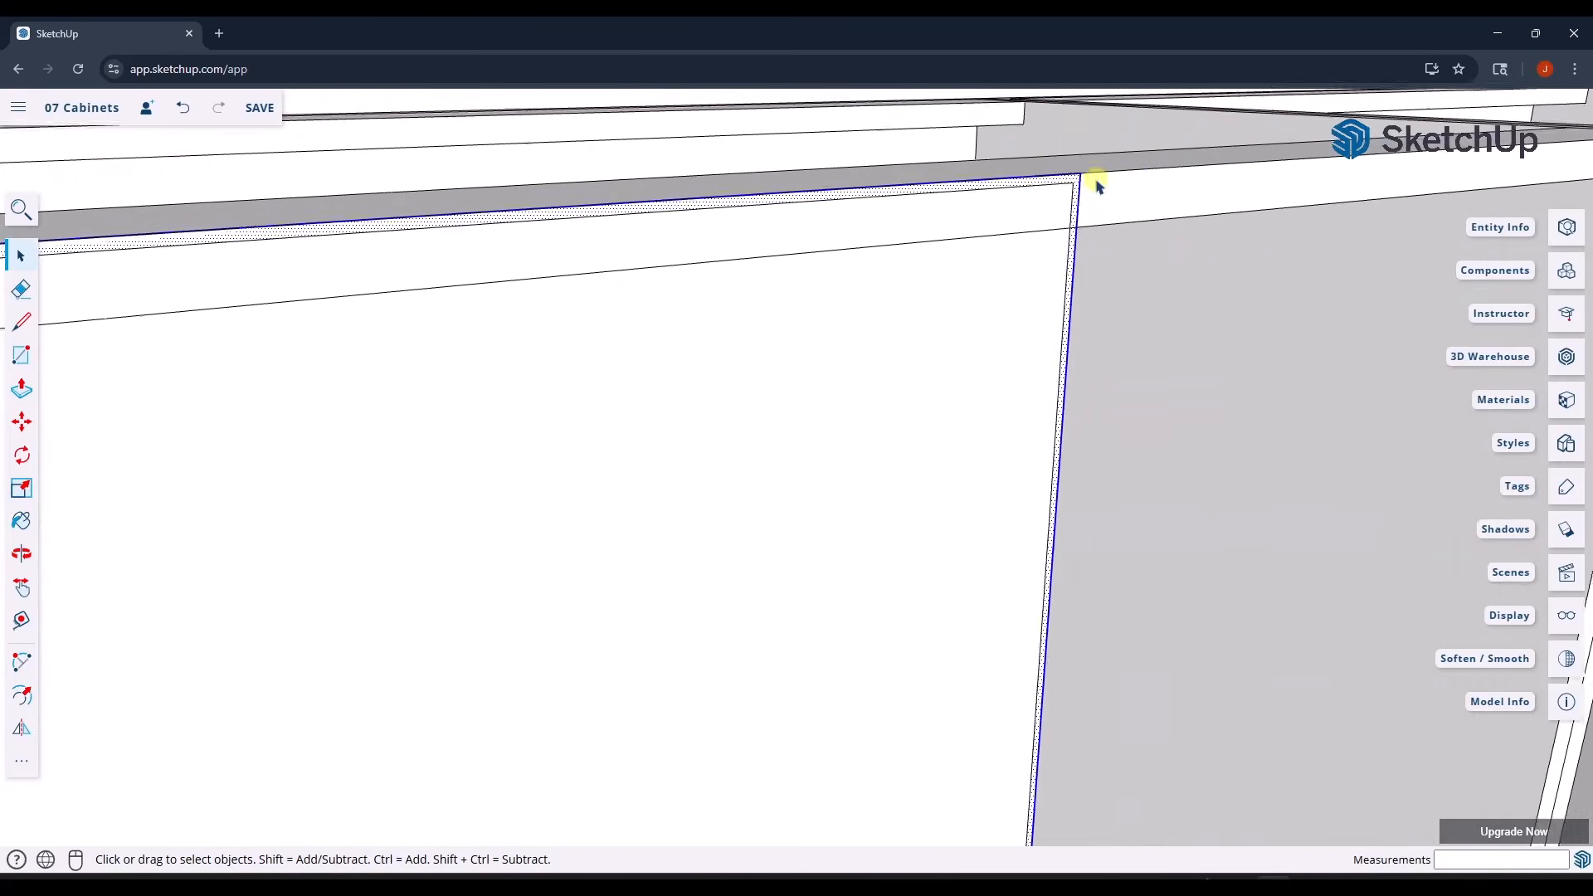
pyautogui.scroll(2, 1067, 318)
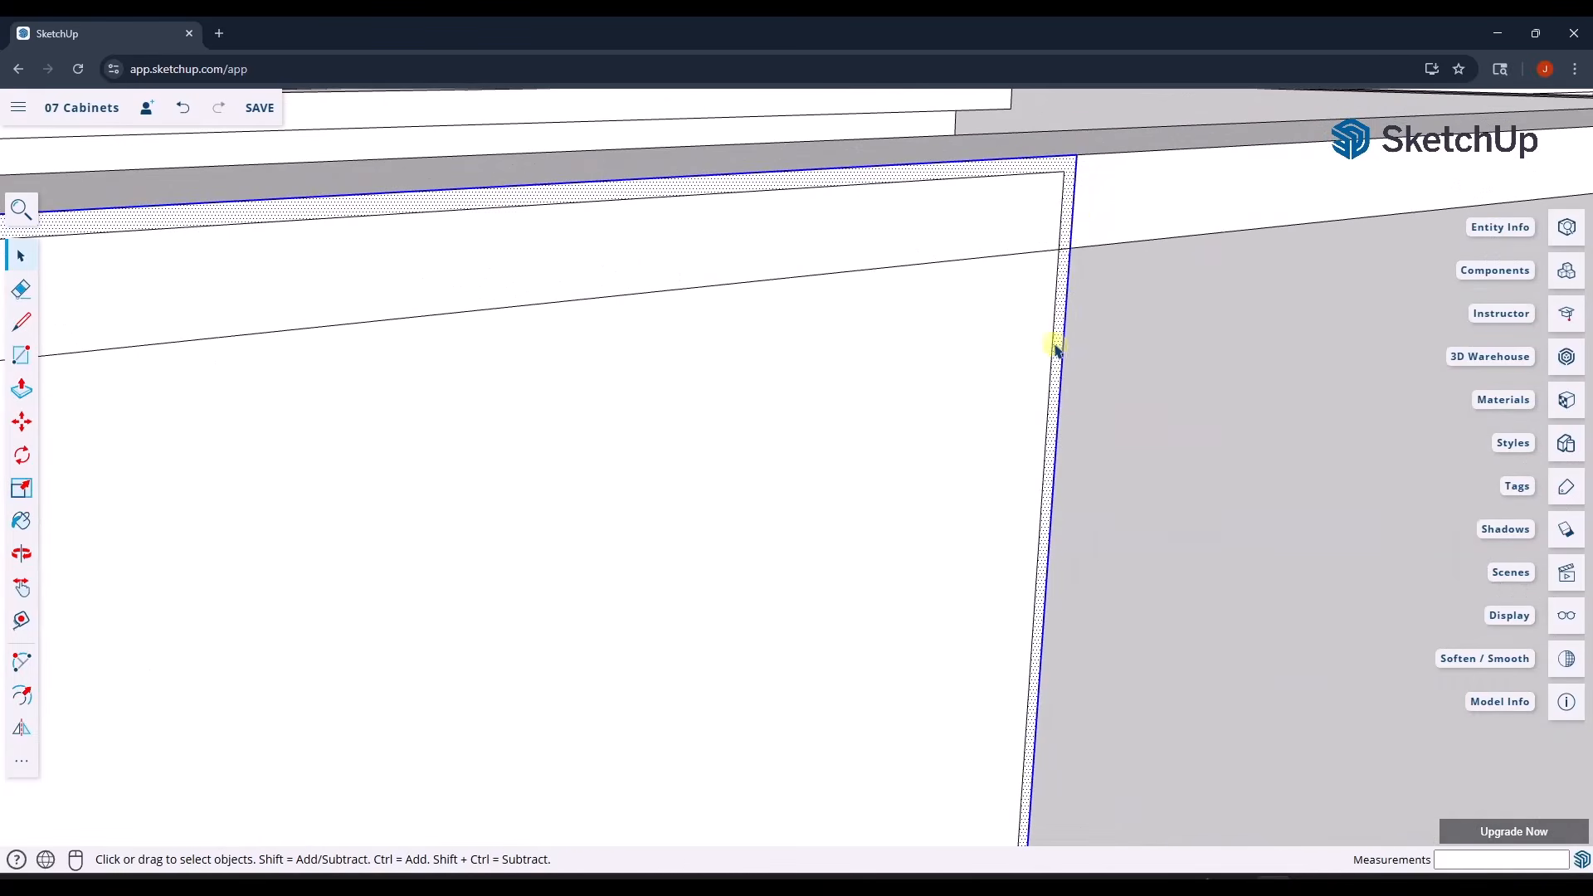
pyautogui.scroll(-5, 1057, 400)
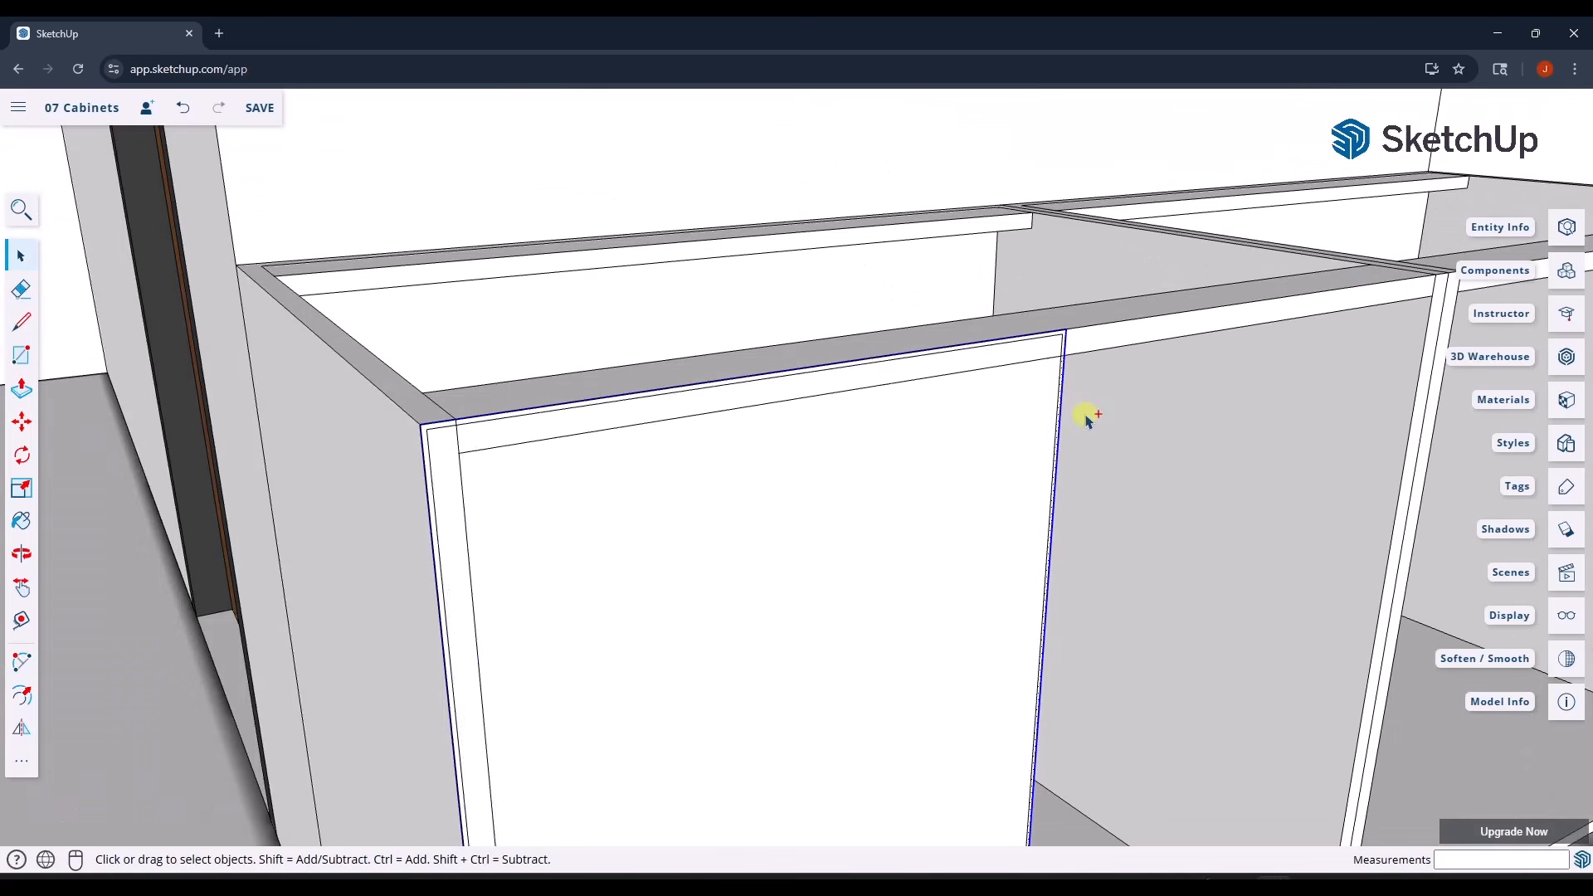
# - Undo the inward offset of the door rectangle's outline
pyautogui.hotkey('ctrl', 'z')
pyautogui.scroll(-4, 1065, 309)
pyautogui.moveTo(905, 496); pyautogui.dragTo(930, 519, button='middle')
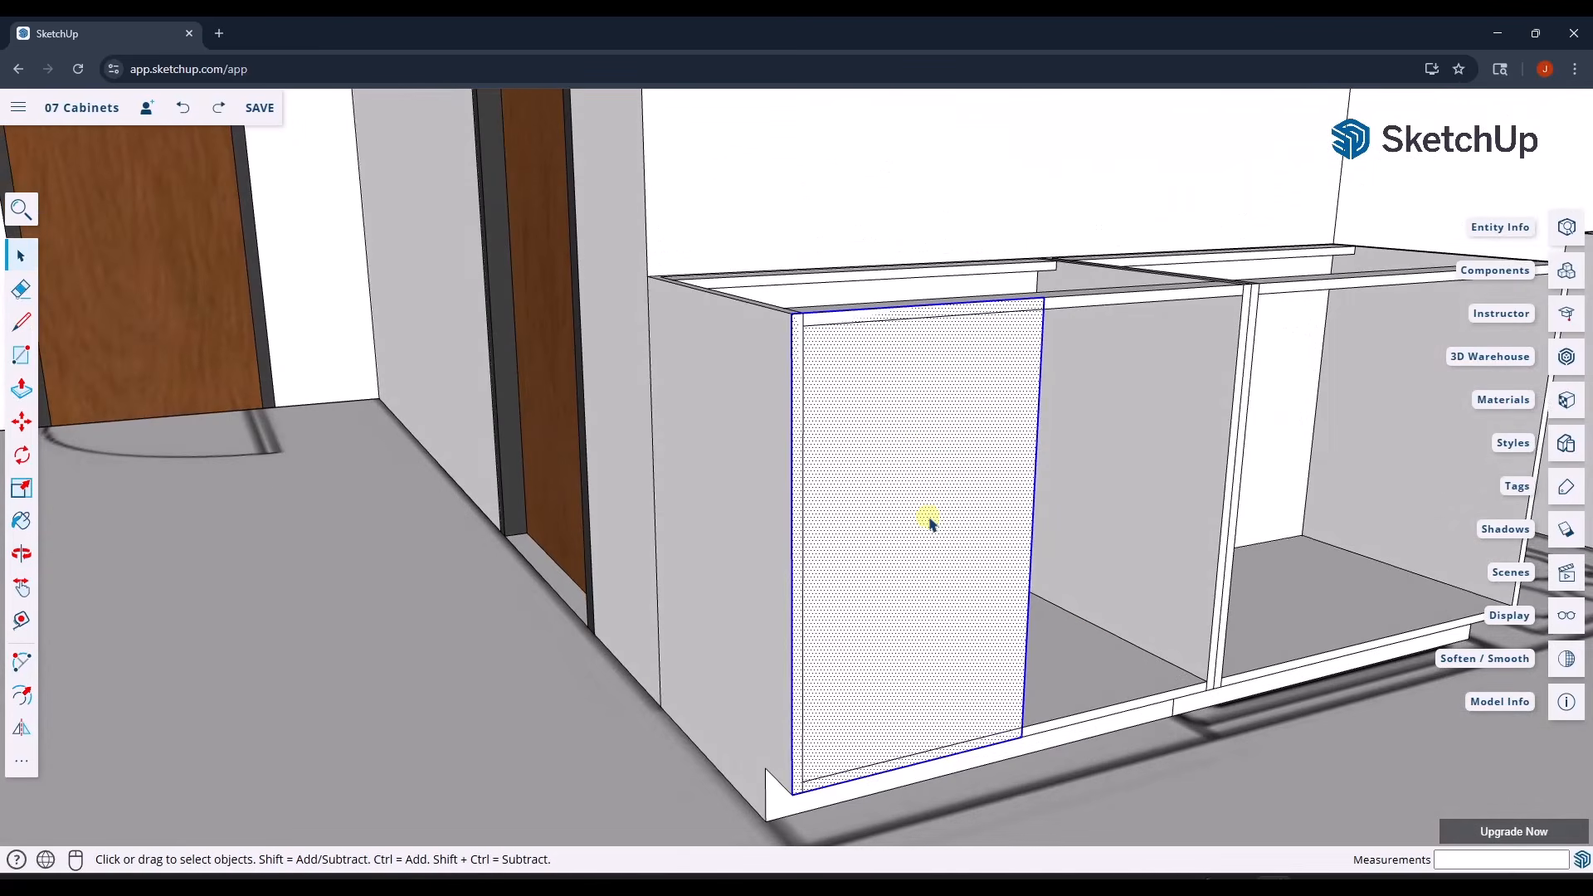
# - Offset the door rectangle's outline inward again to form a narrow gap around the door
pyautogui.scroll(6, 729, 374)
pyautogui.moveTo(839, 398); pyautogui.dragTo(775, 544, button='middle')
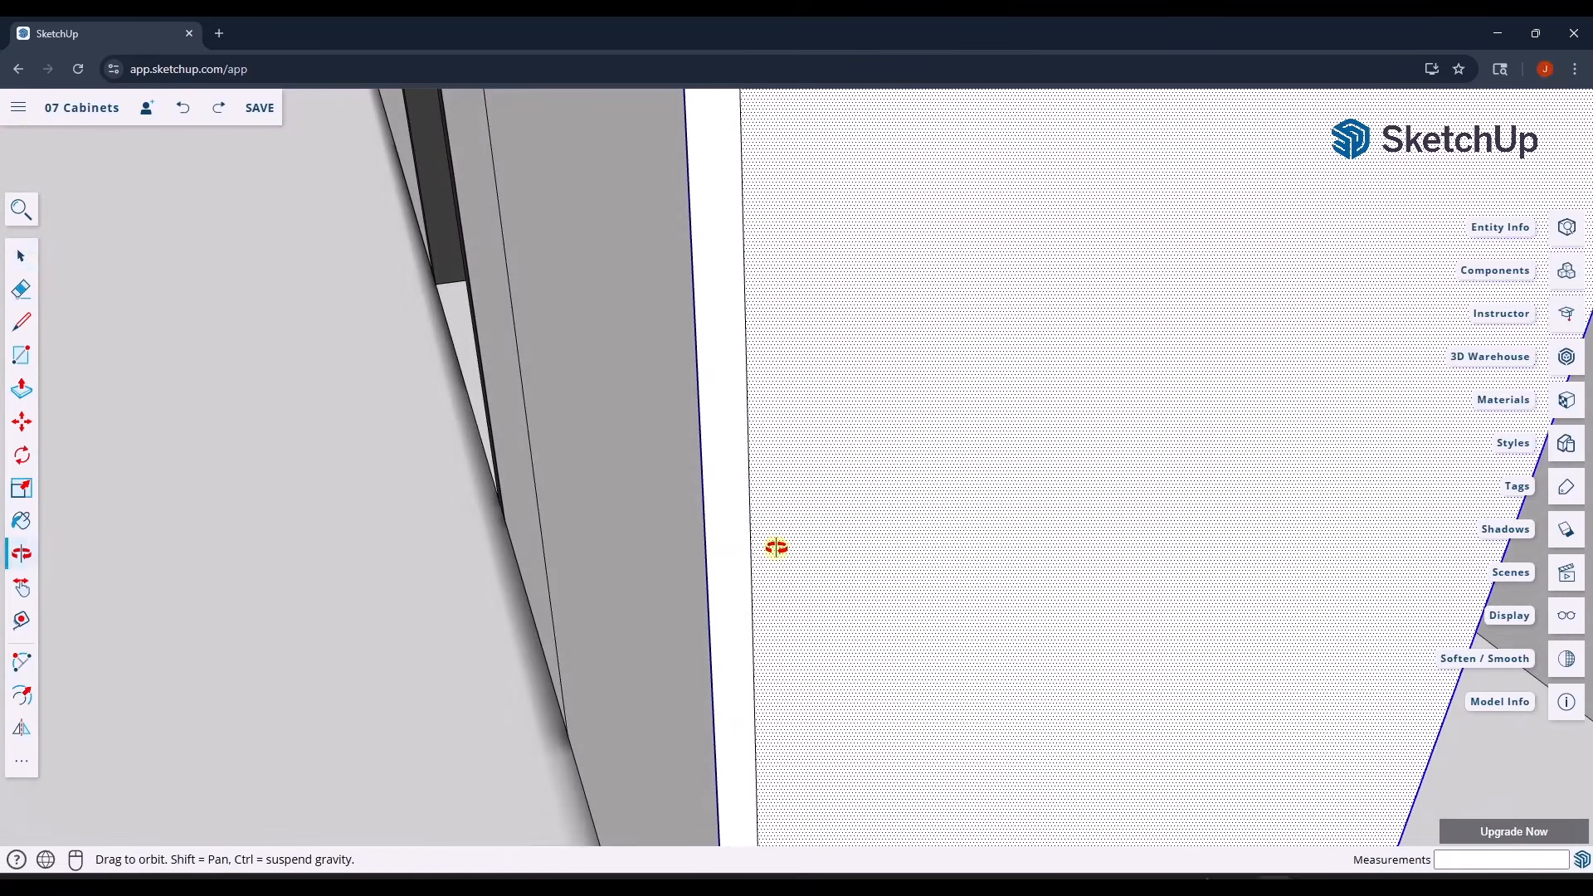
pyautogui.scroll(-5, 761, 498)
pyautogui.scroll(4, 772, 306)
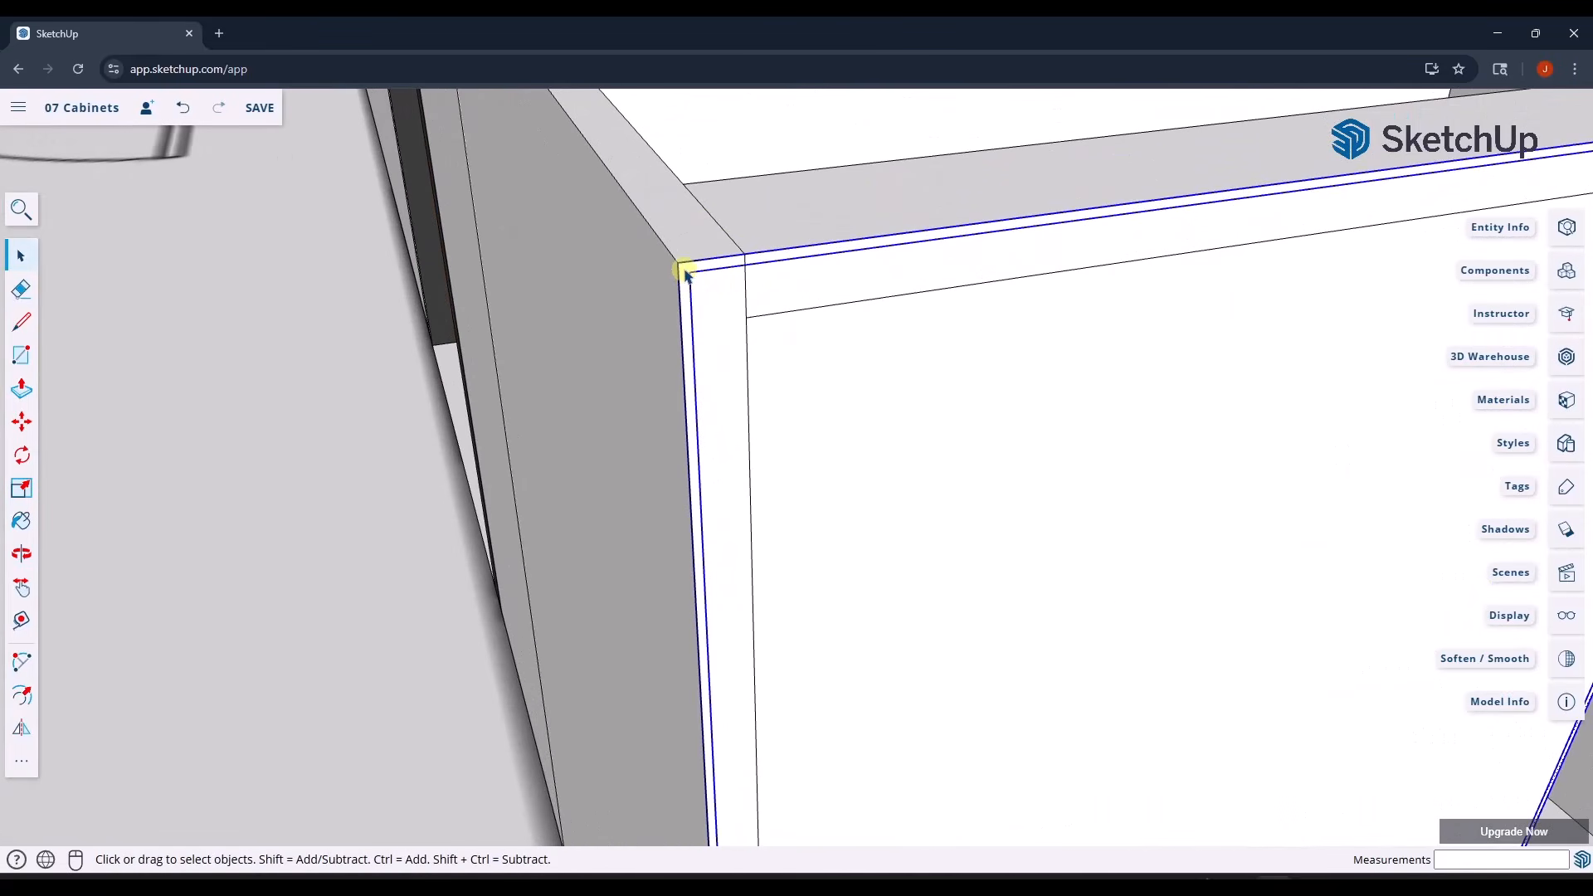
# - Delete the outer outline around the door, keeping only the offset inner rectangle
pyautogui.click(1027, 423)
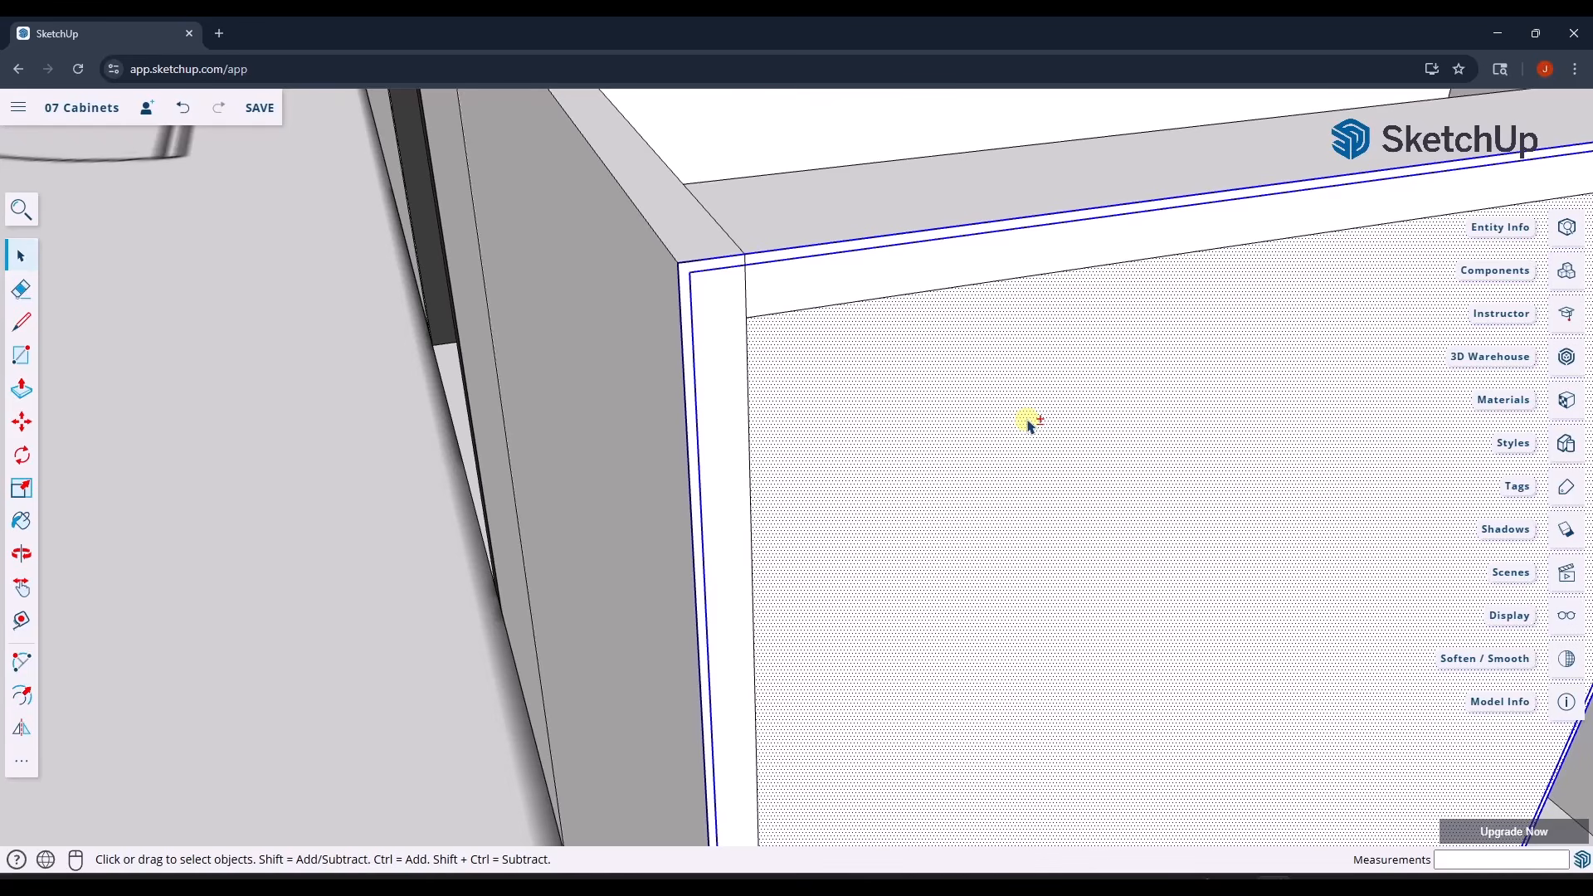
pyautogui.keyDown('shift'); pyautogui.click(1027, 423); pyautogui.keyUp('shift')
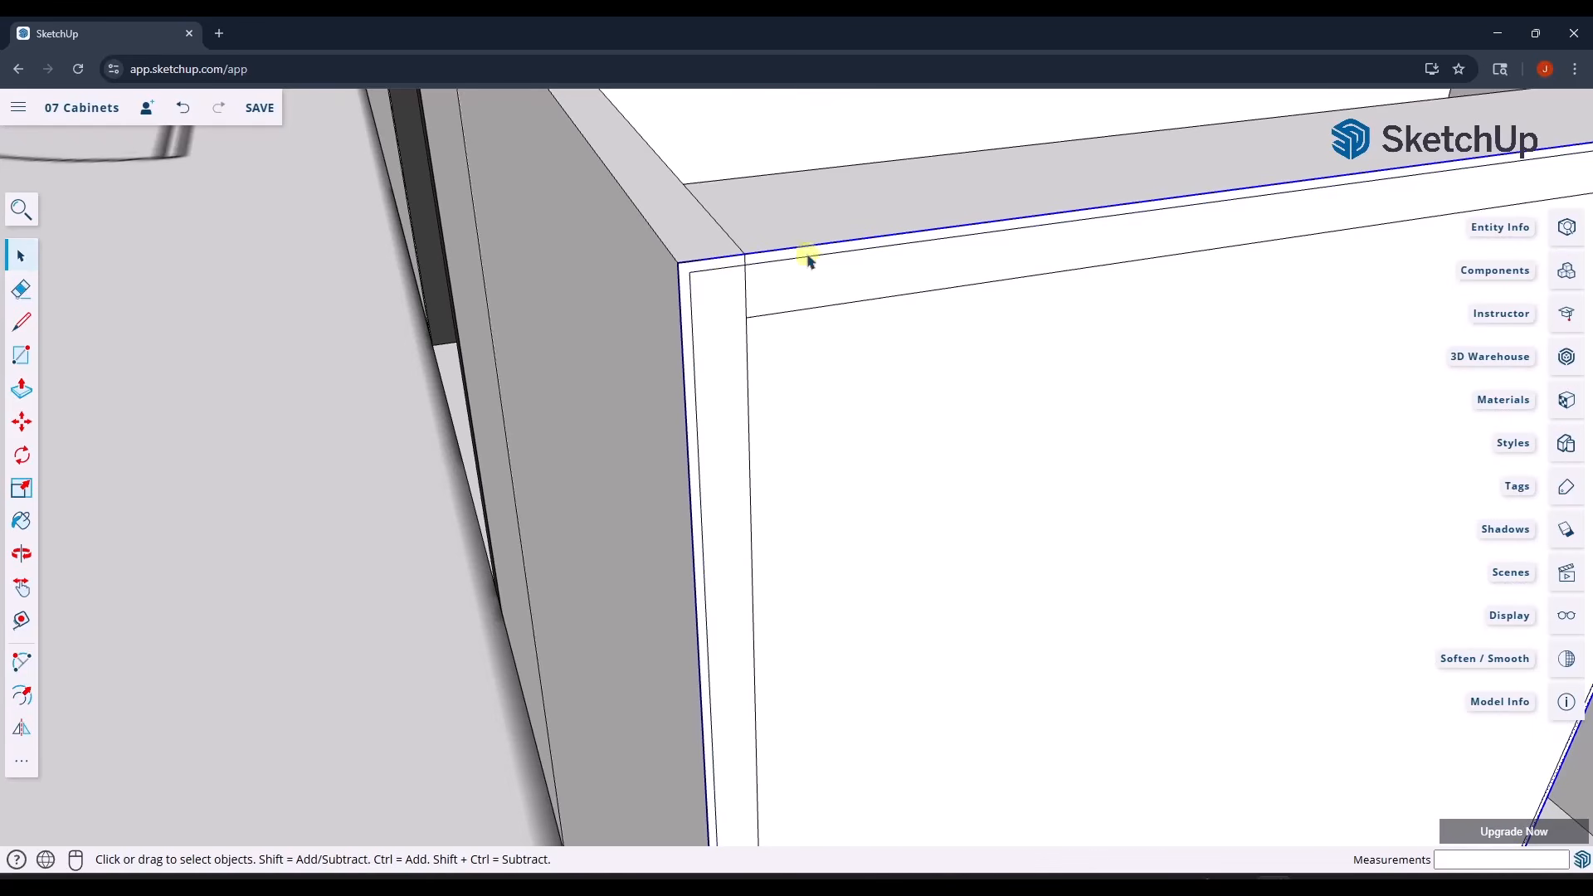
pyautogui.scroll(-5, 830, 382)
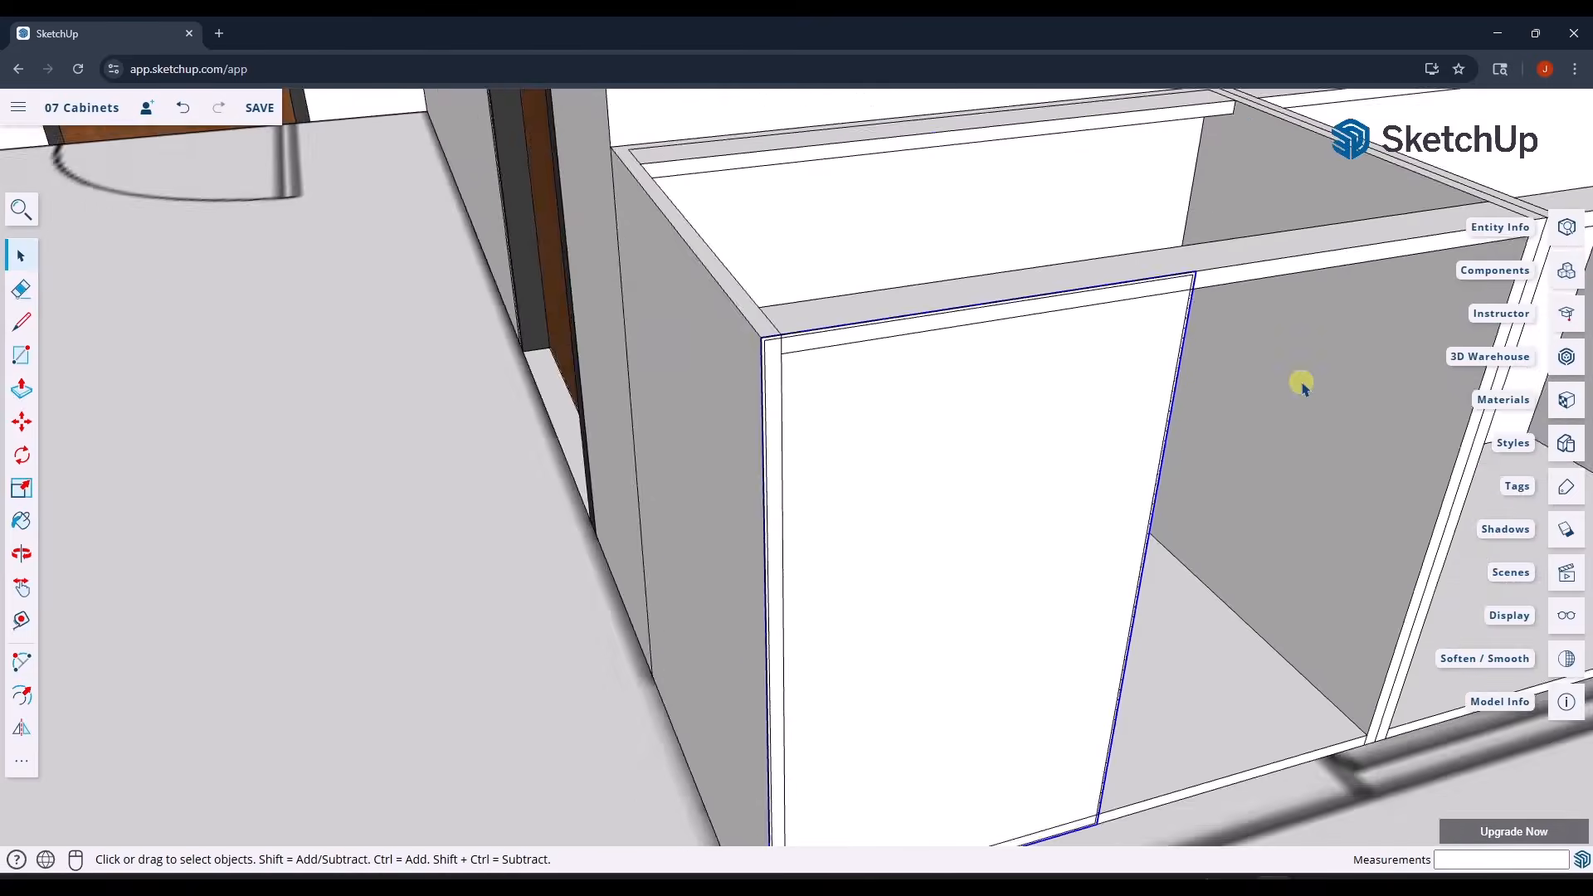
pyautogui.scroll(5, 1281, 385)
pyautogui.click(803, 398)
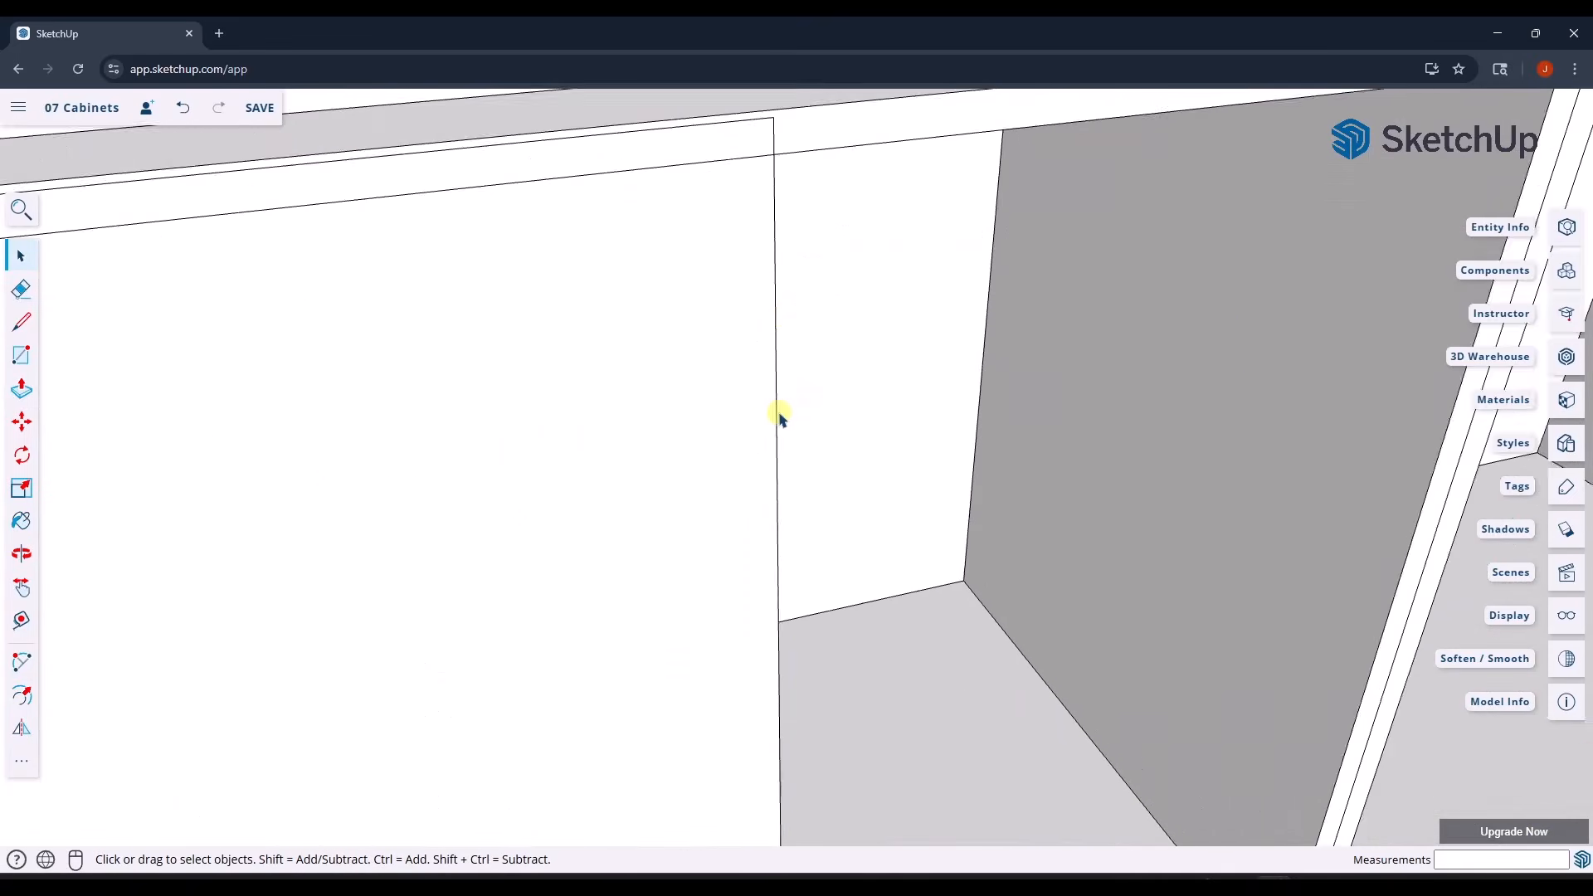
# - Move the door rectangle's vertical edge at the cabinet's middle outward 1/16" along the green axis
pyautogui.scroll(-3, 779, 416)
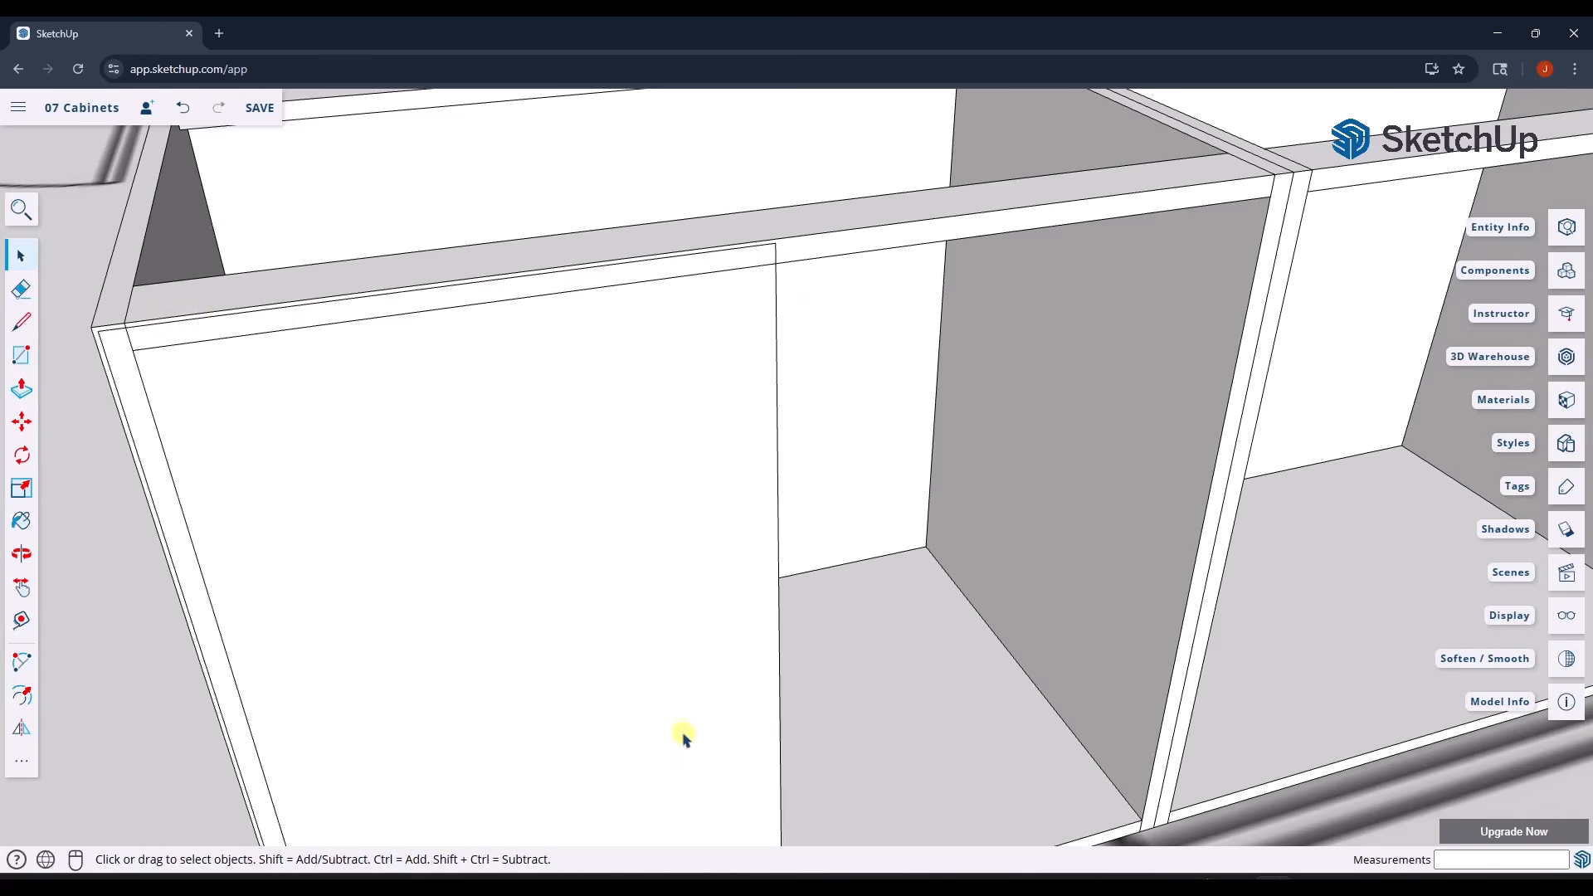
pyautogui.scroll(-3, 793, 568)
pyautogui.moveTo(723, 724); pyautogui.dragTo(743, 438, button='middle')
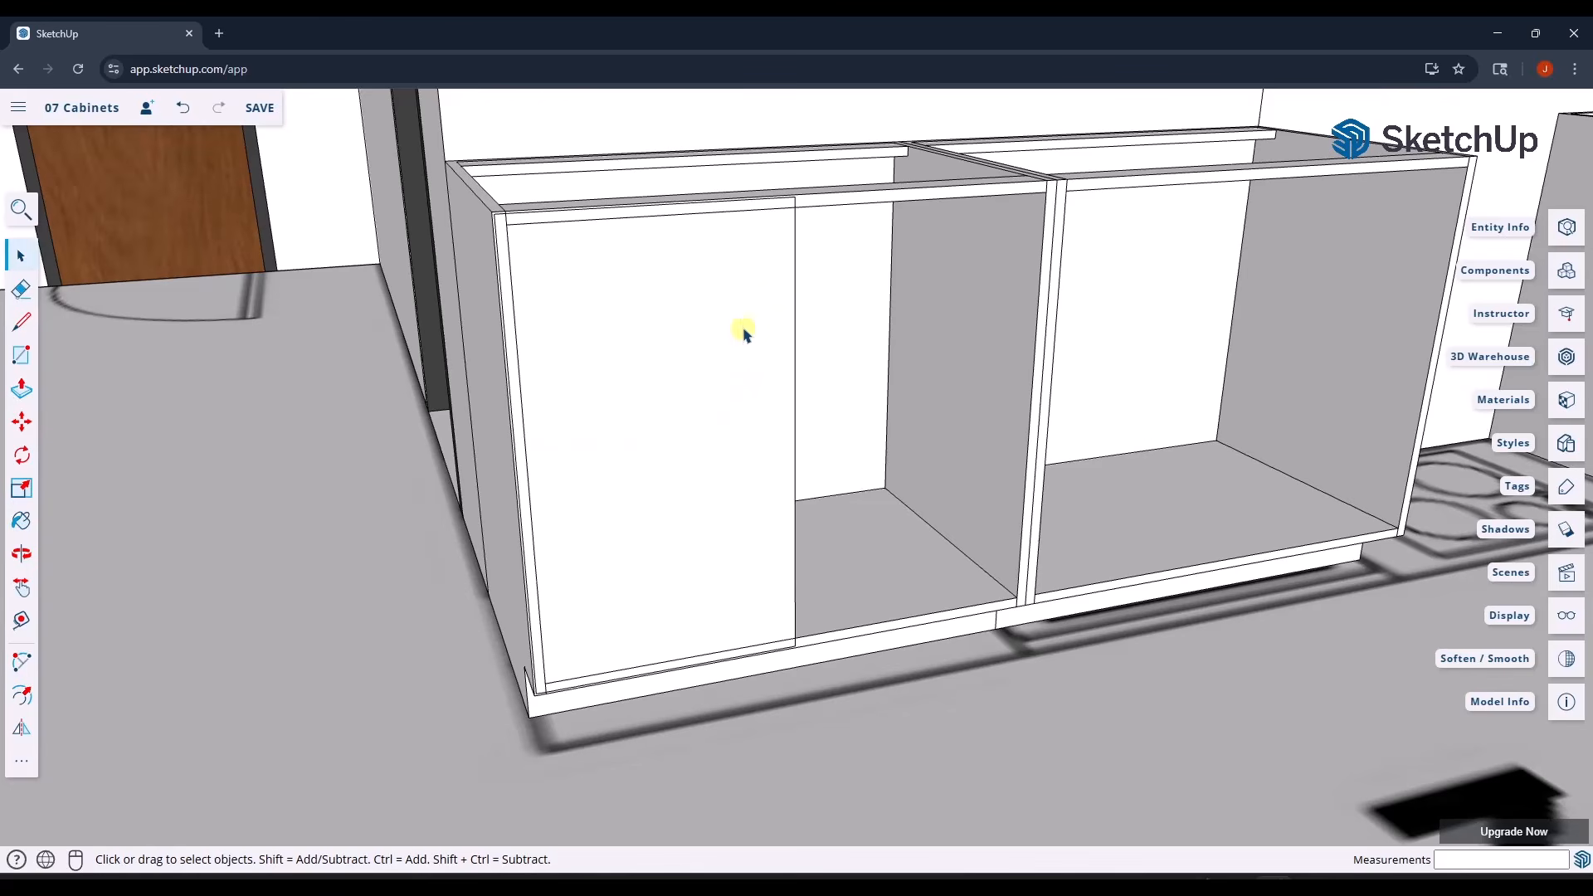
pyautogui.click(795, 251)
pyautogui.scroll(4, 796, 251)
pyautogui.press('m')
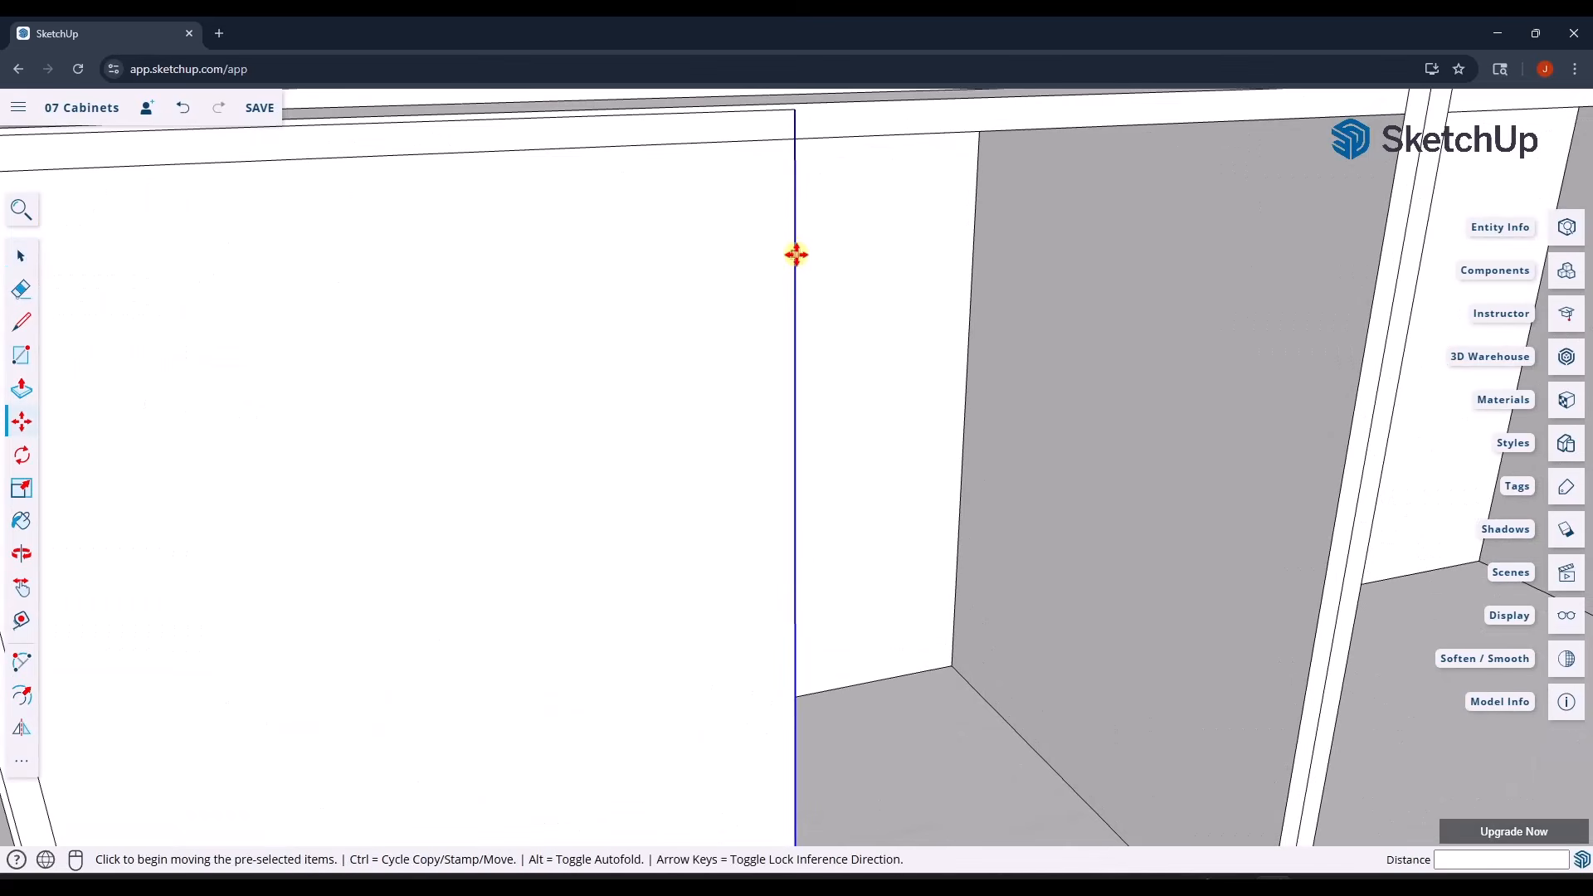
pyautogui.click(797, 252)
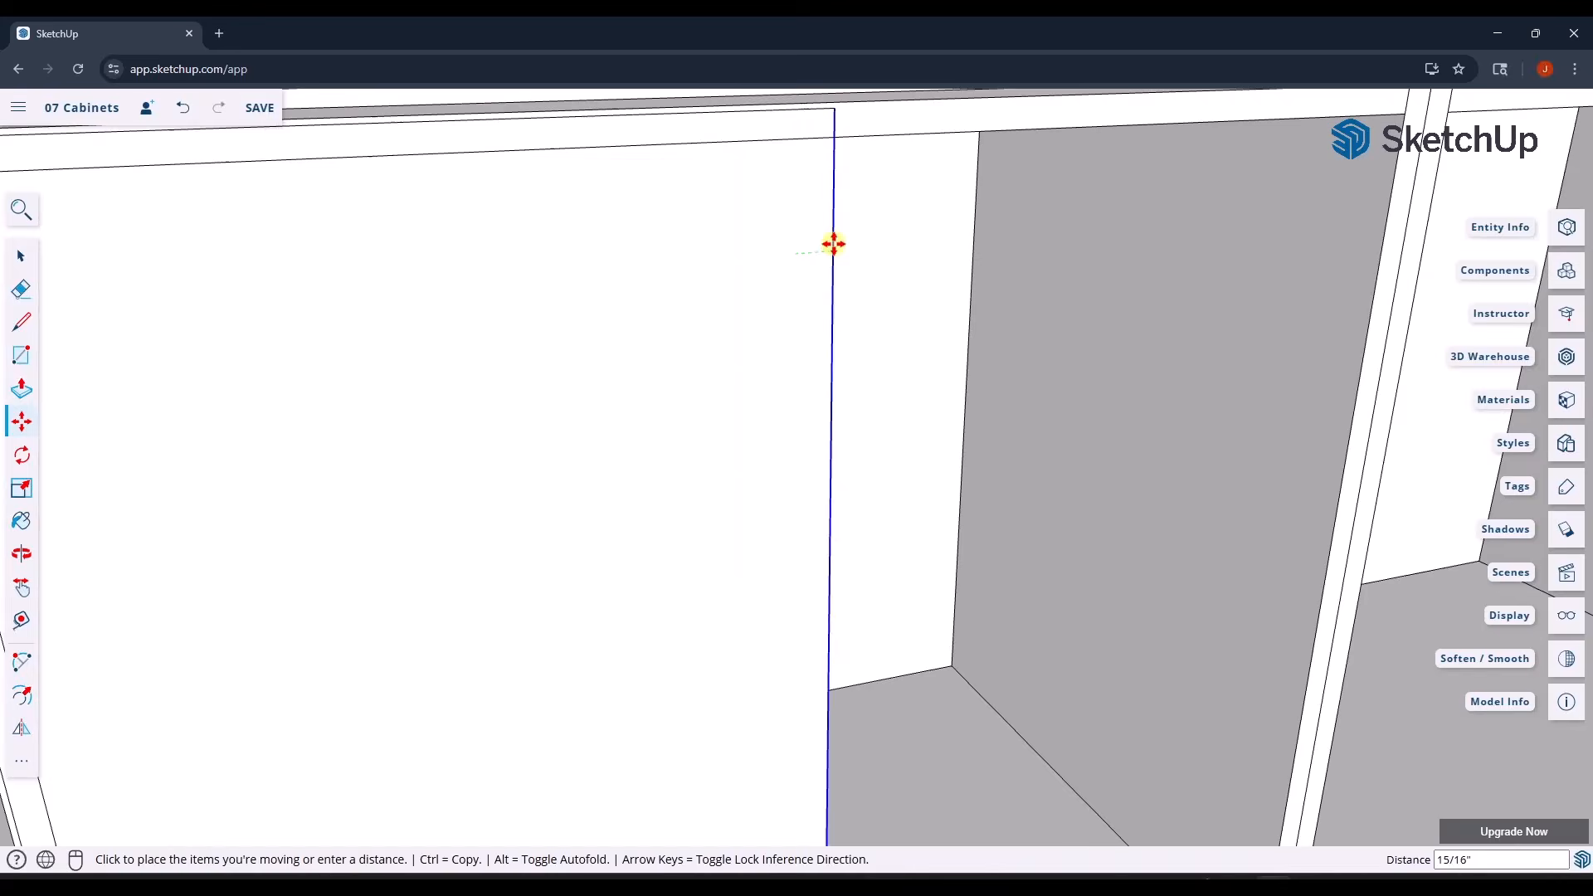
pyautogui.press('Right')
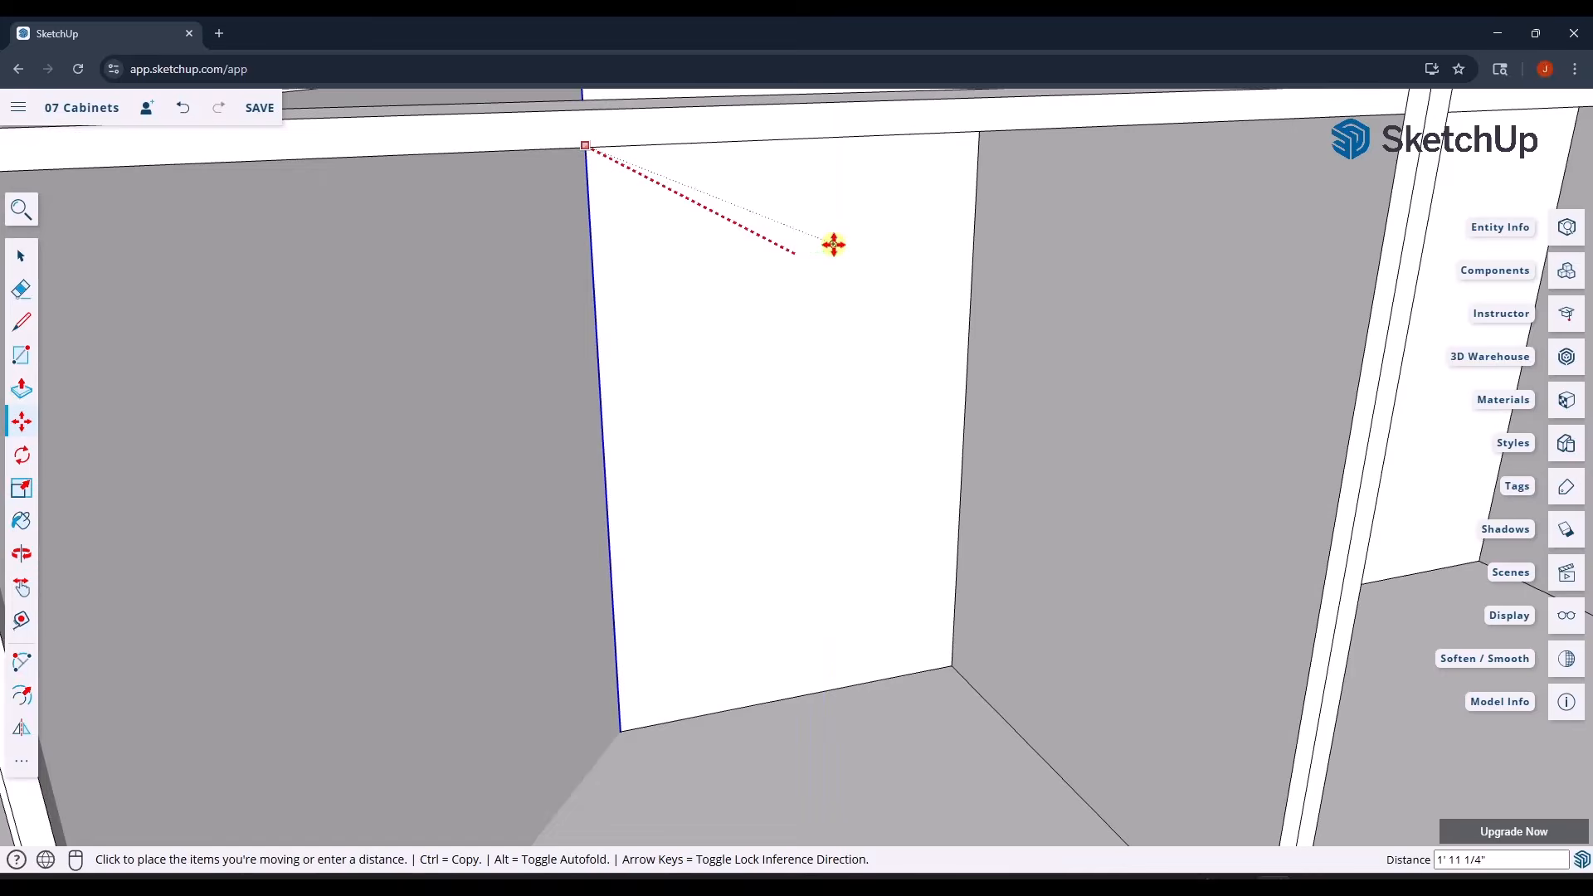
pyautogui.press('Left')
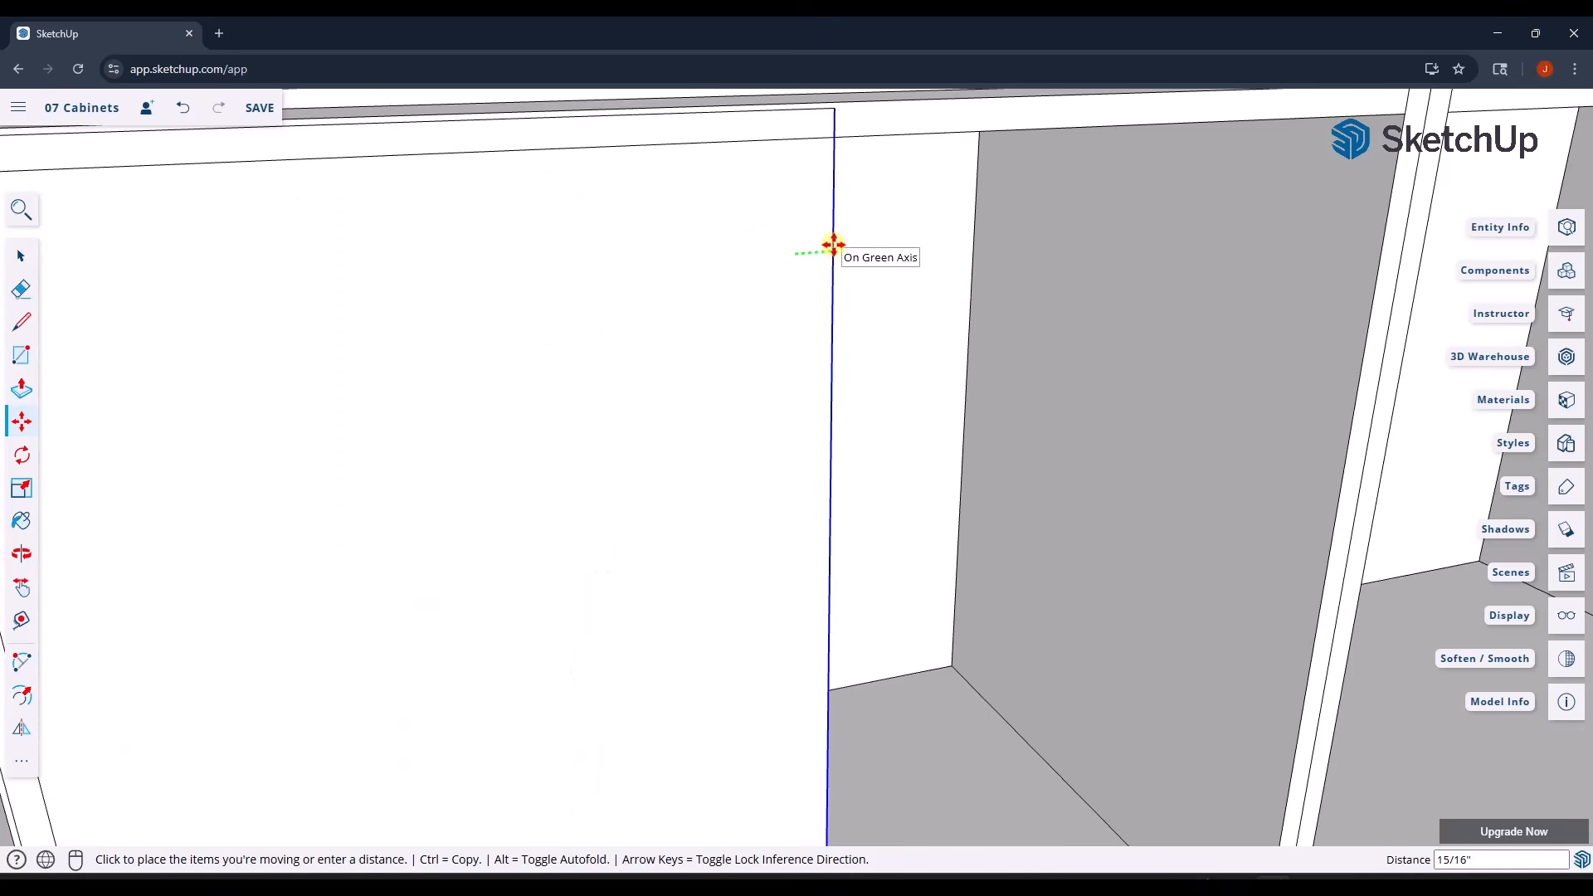
pyautogui.press('Return')
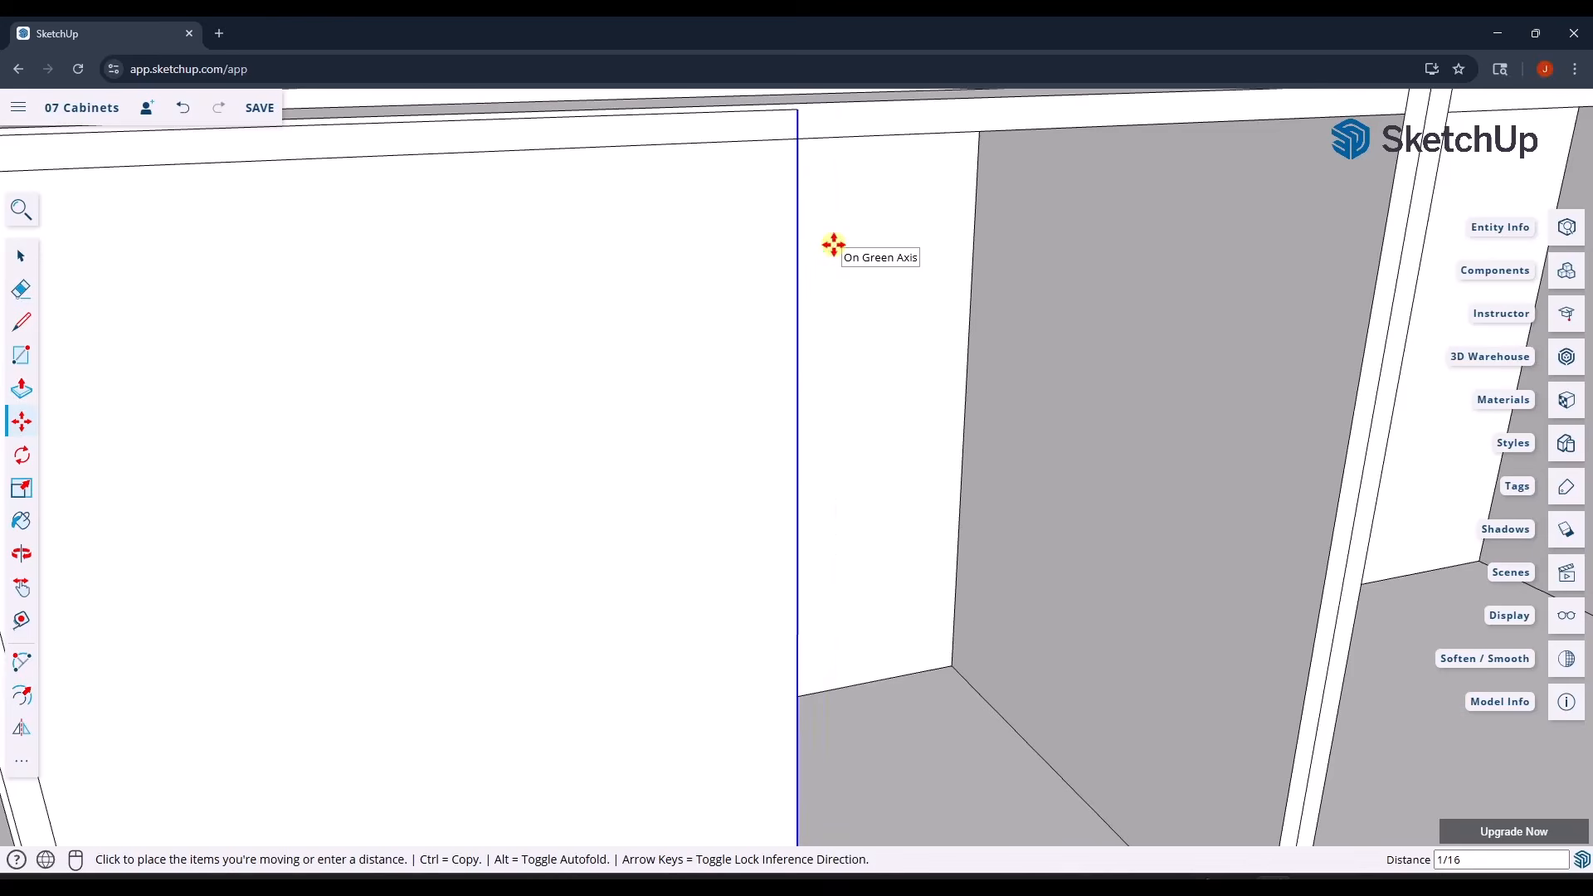
pyautogui.press('space')
# - Push/Pull the door face outward to a thickness of 3/4"
pyautogui.scroll(-4, 841, 249)
pyautogui.moveTo(624, 412); pyautogui.dragTo(711, 420, button='middle')
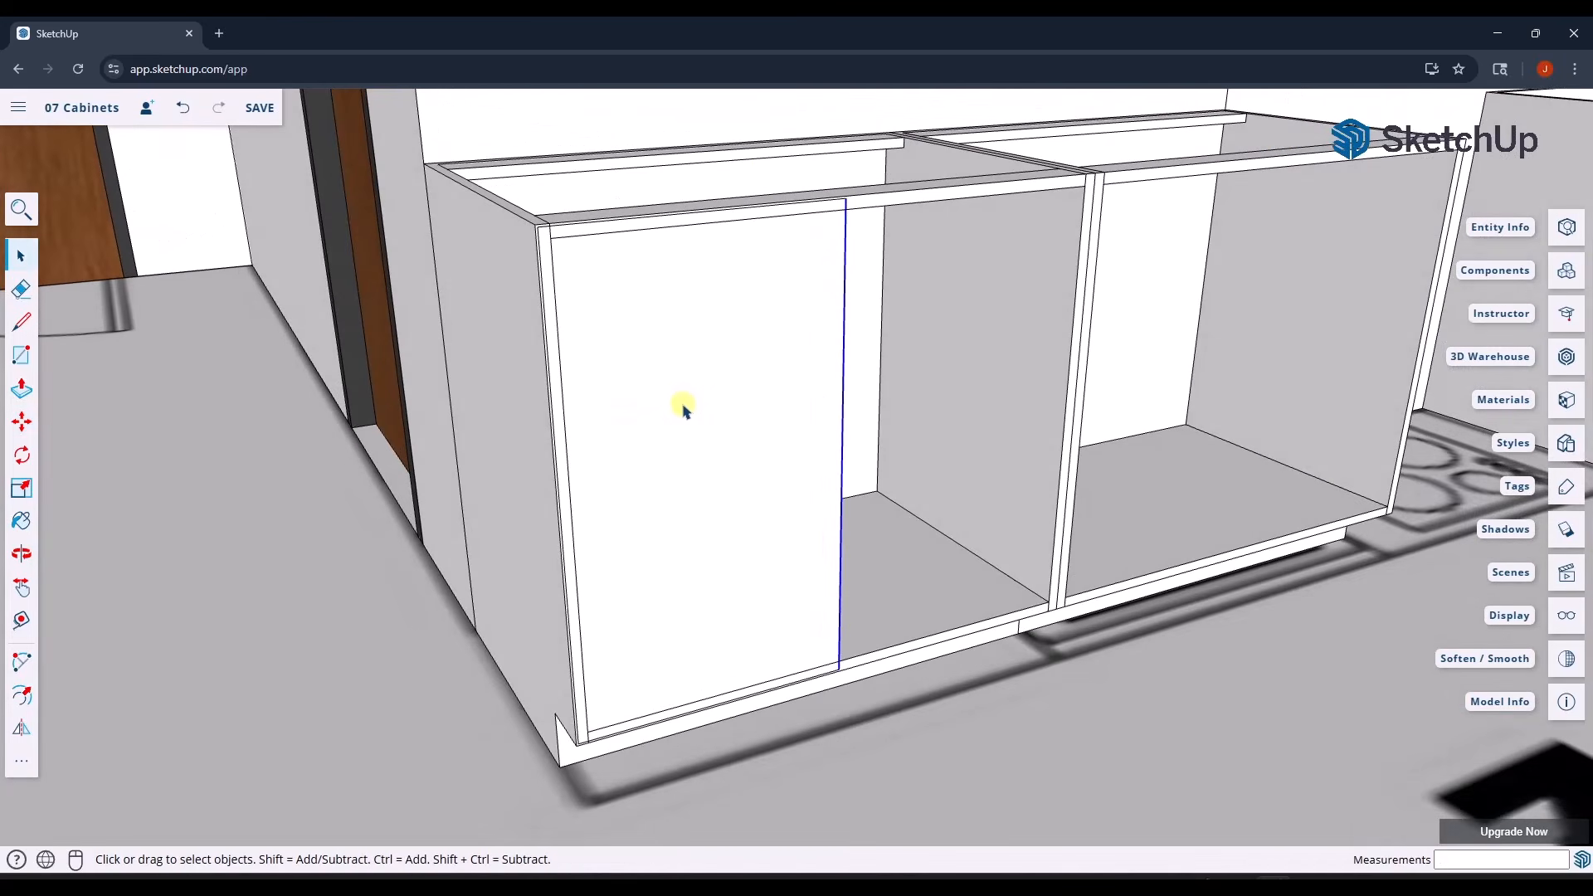
pyautogui.press('p')
pyautogui.click(685, 407)
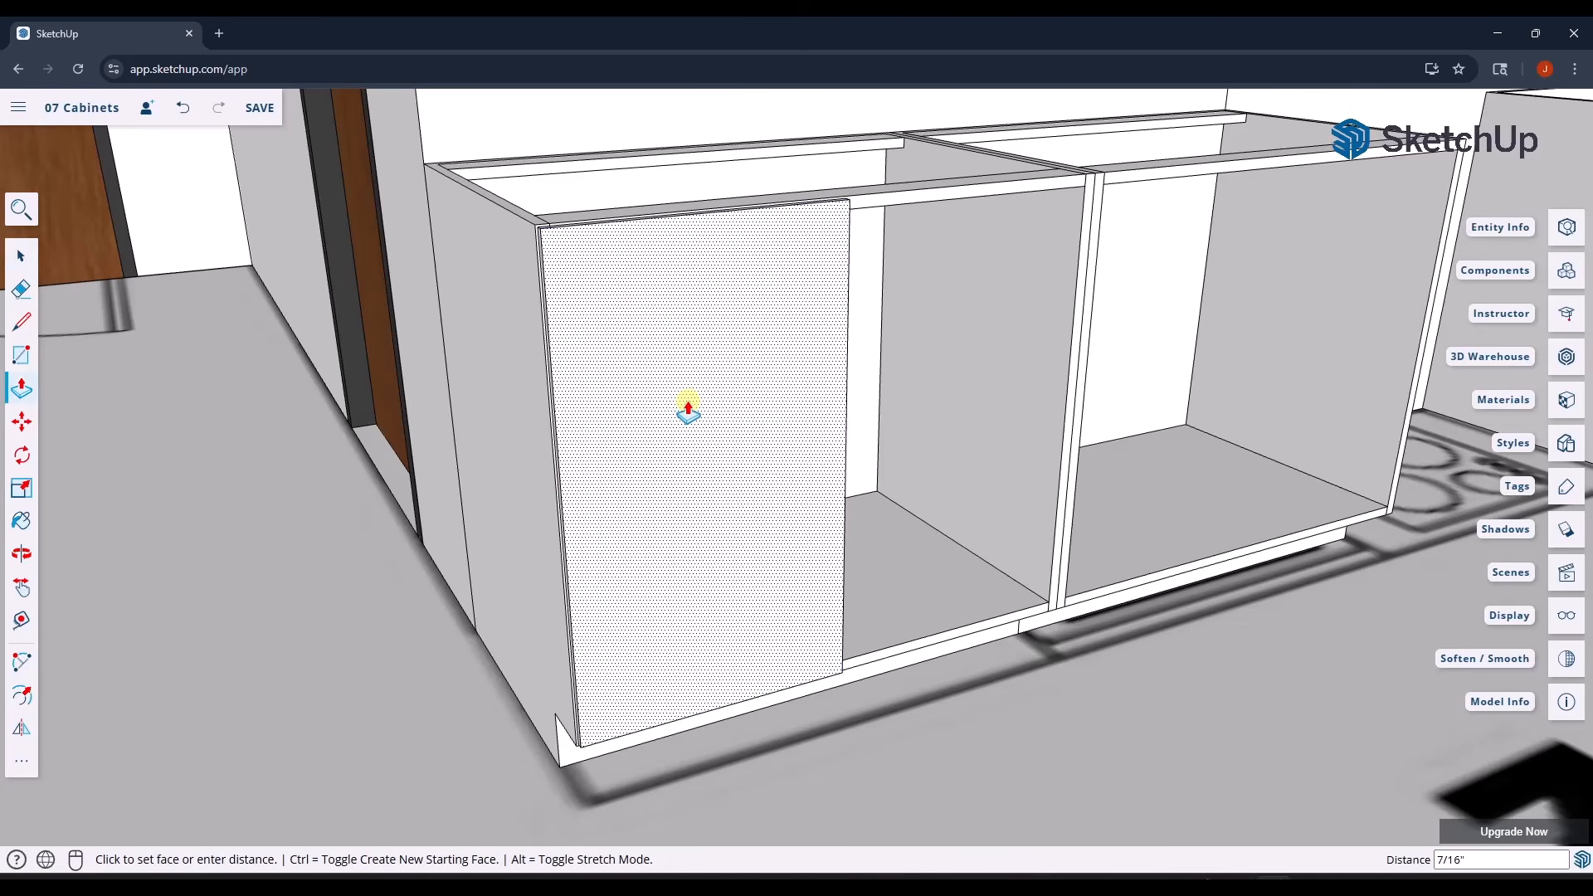
pyautogui.press('Return')
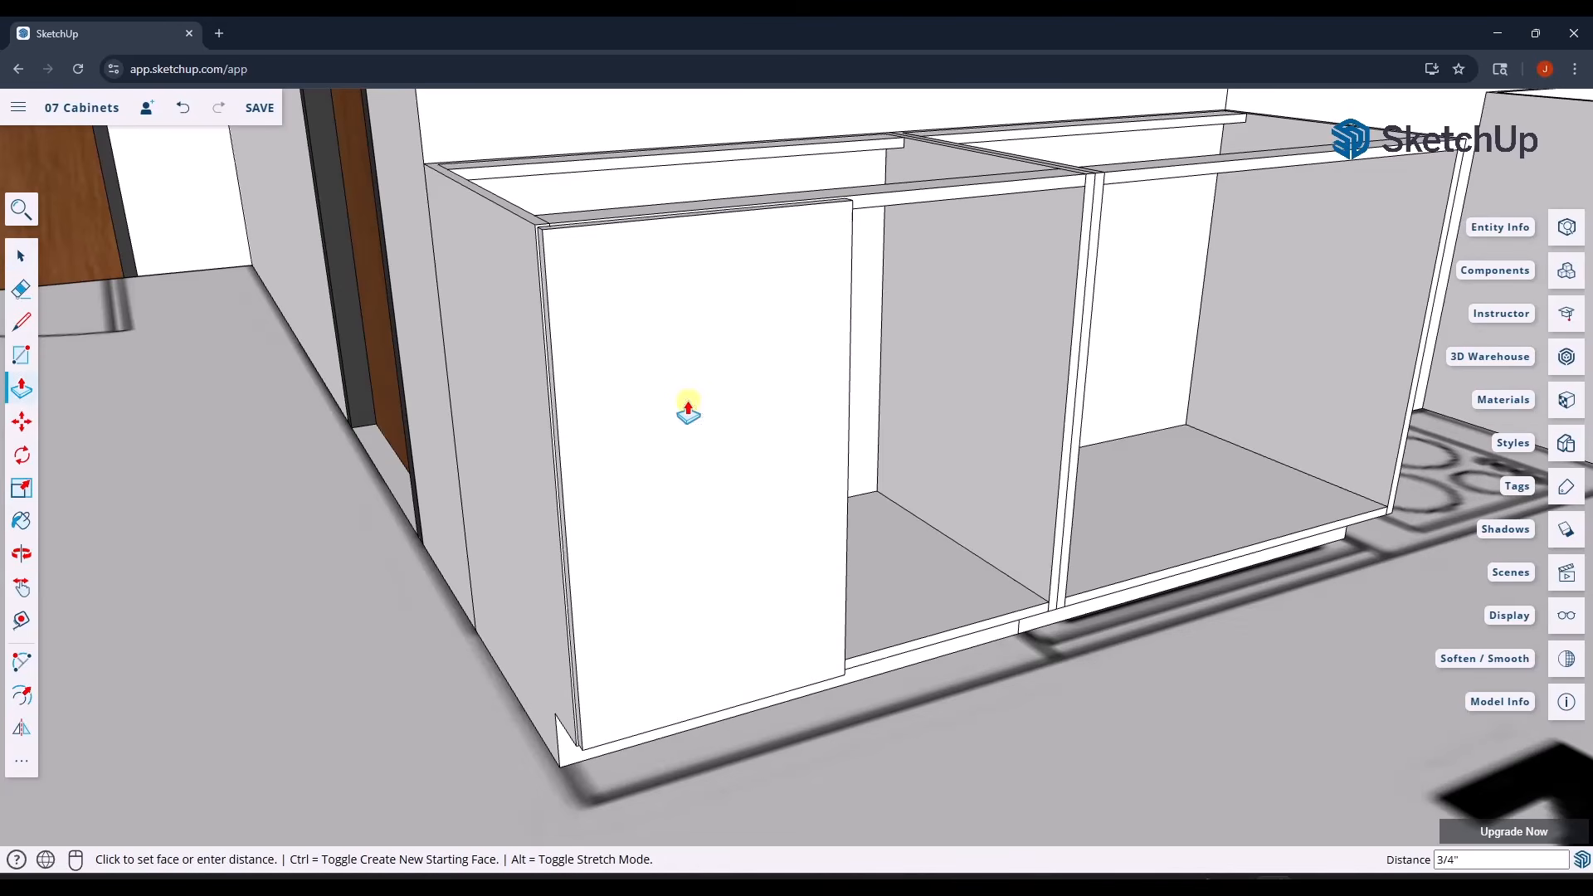
pyautogui.press('space')
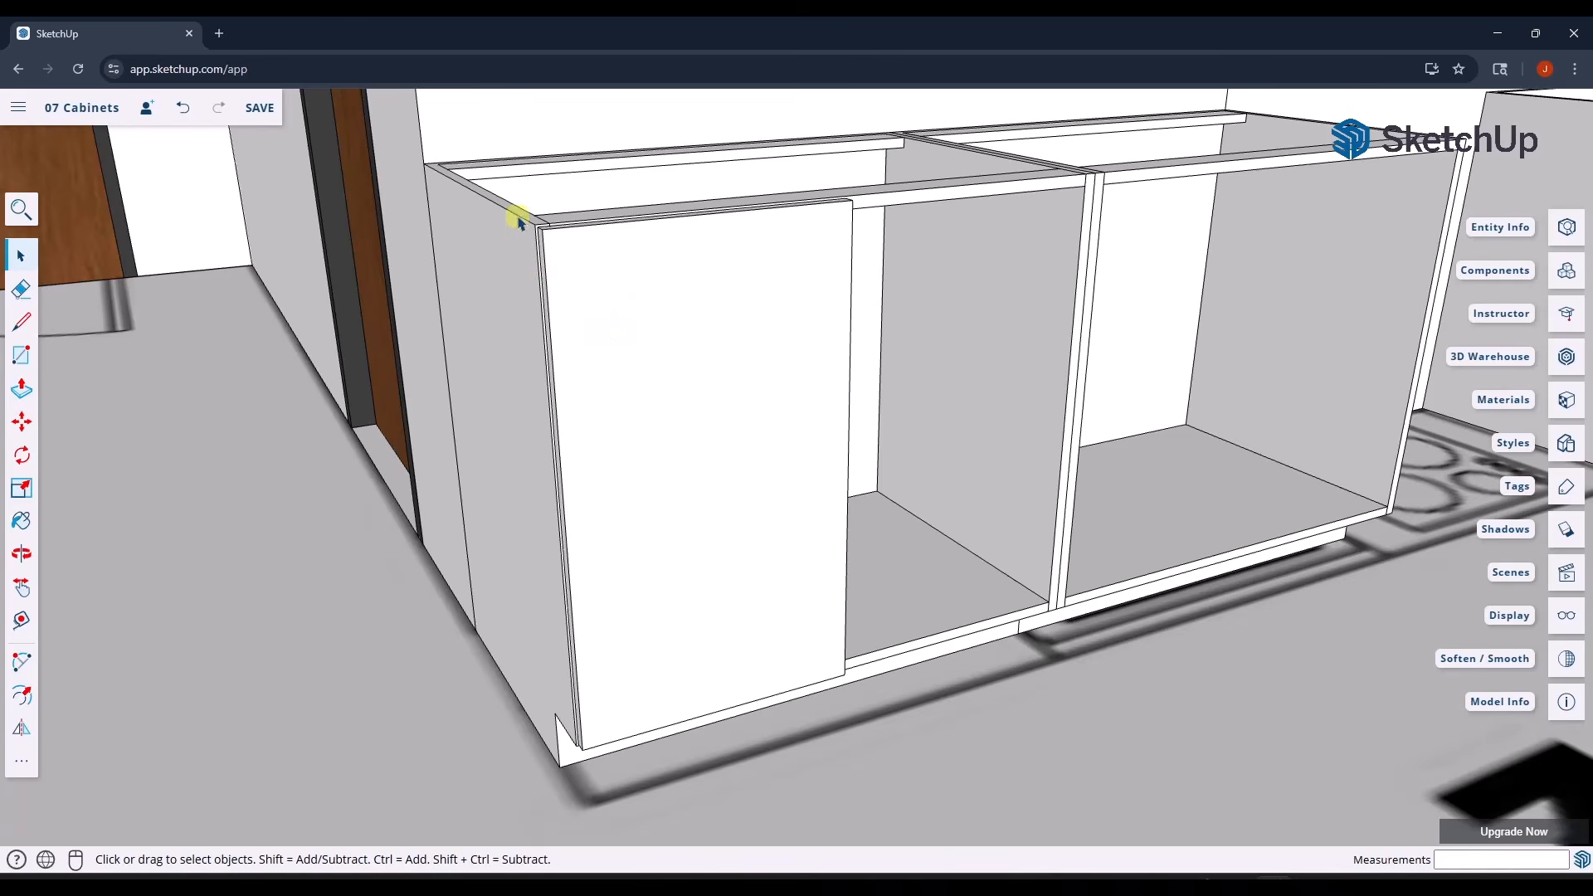
# - Make the whole door panel a component with the definition name "Cabinet Door 1"
pyautogui.moveTo(509, 154); pyautogui.dragTo(918, 810)
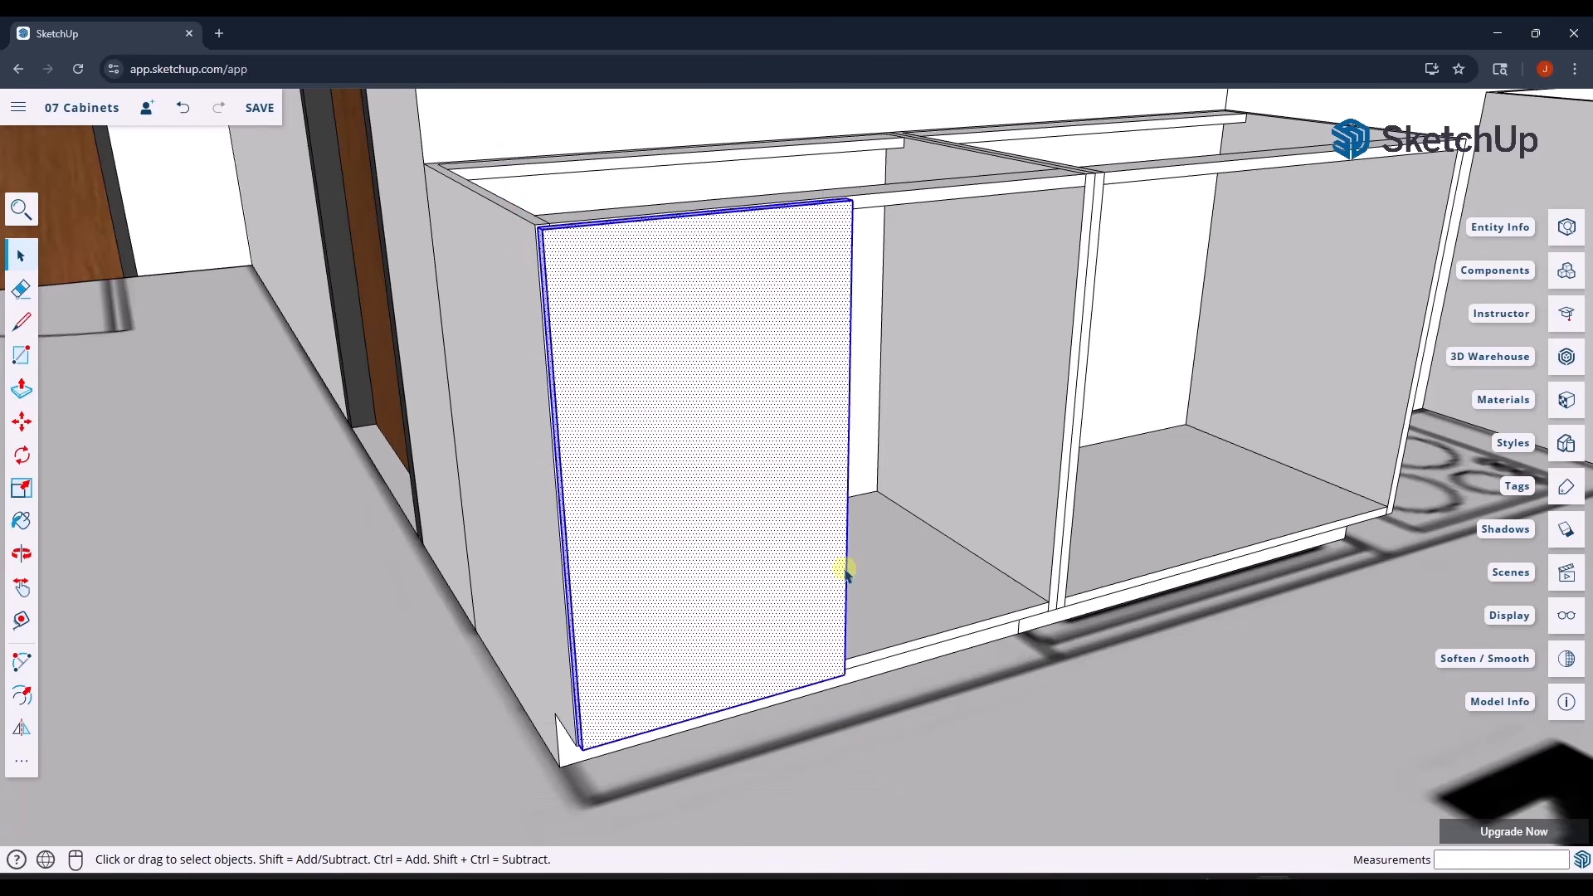
pyautogui.rightClick(767, 482)
pyautogui.click(838, 655)
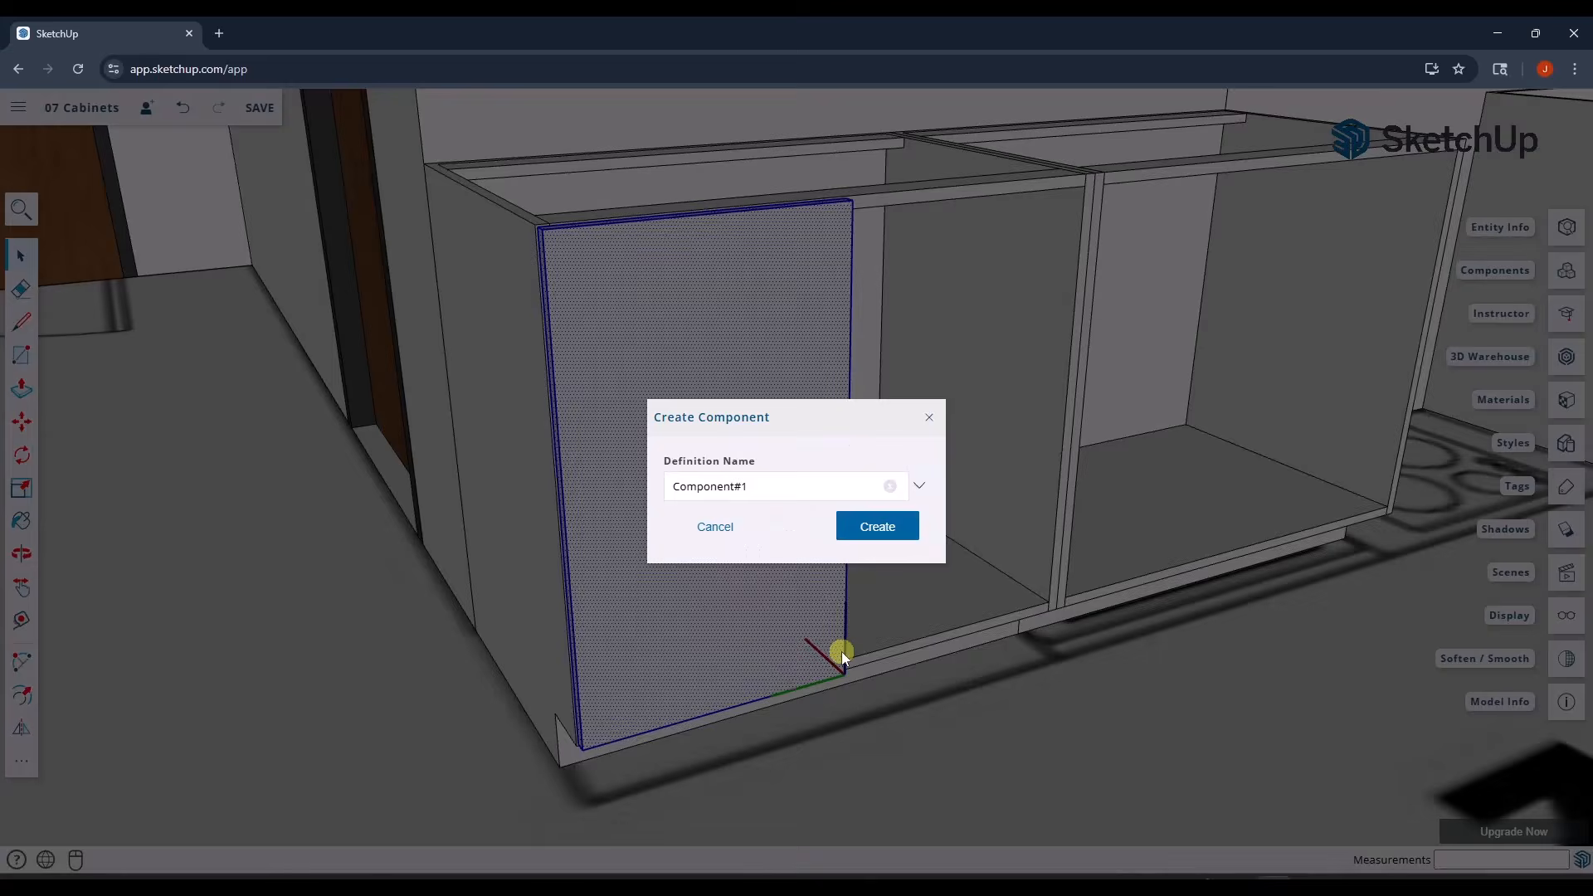
pyautogui.click(797, 484)
pyautogui.hotkey('ctrl', 'a')
pyautogui.write('Cab')
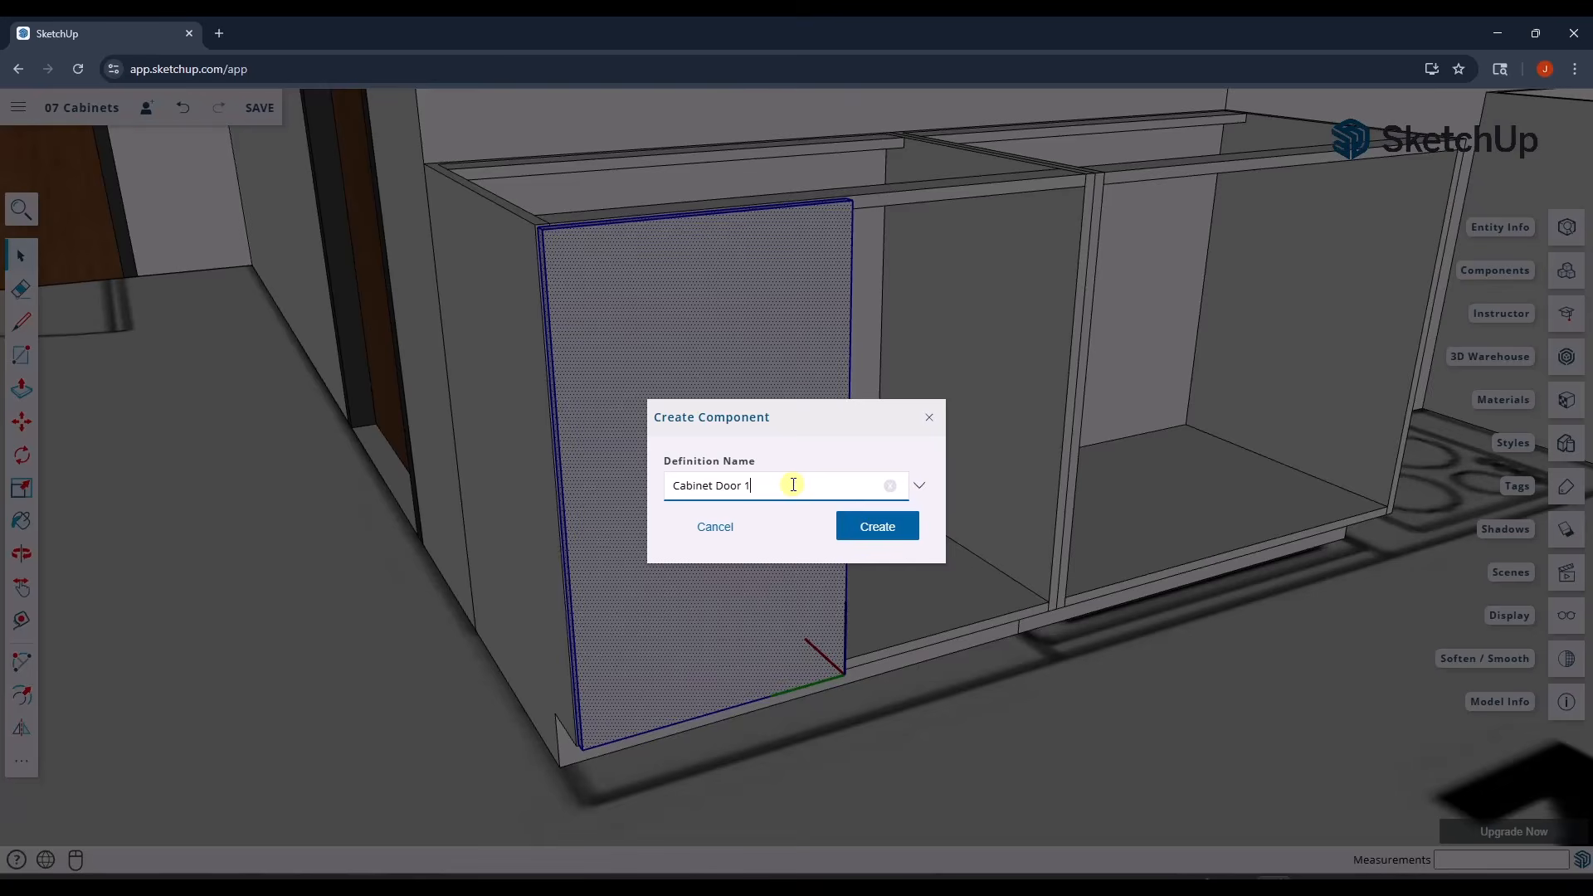
pyautogui.click(878, 526)
# - Copy the door component about 1' 6 1/16" sideways by its top corner to cover the open half of the same cabinet front
pyautogui.moveTo(910, 384); pyautogui.dragTo(845, 300, button='middle')
pyautogui.scroll(2, 795, 241)
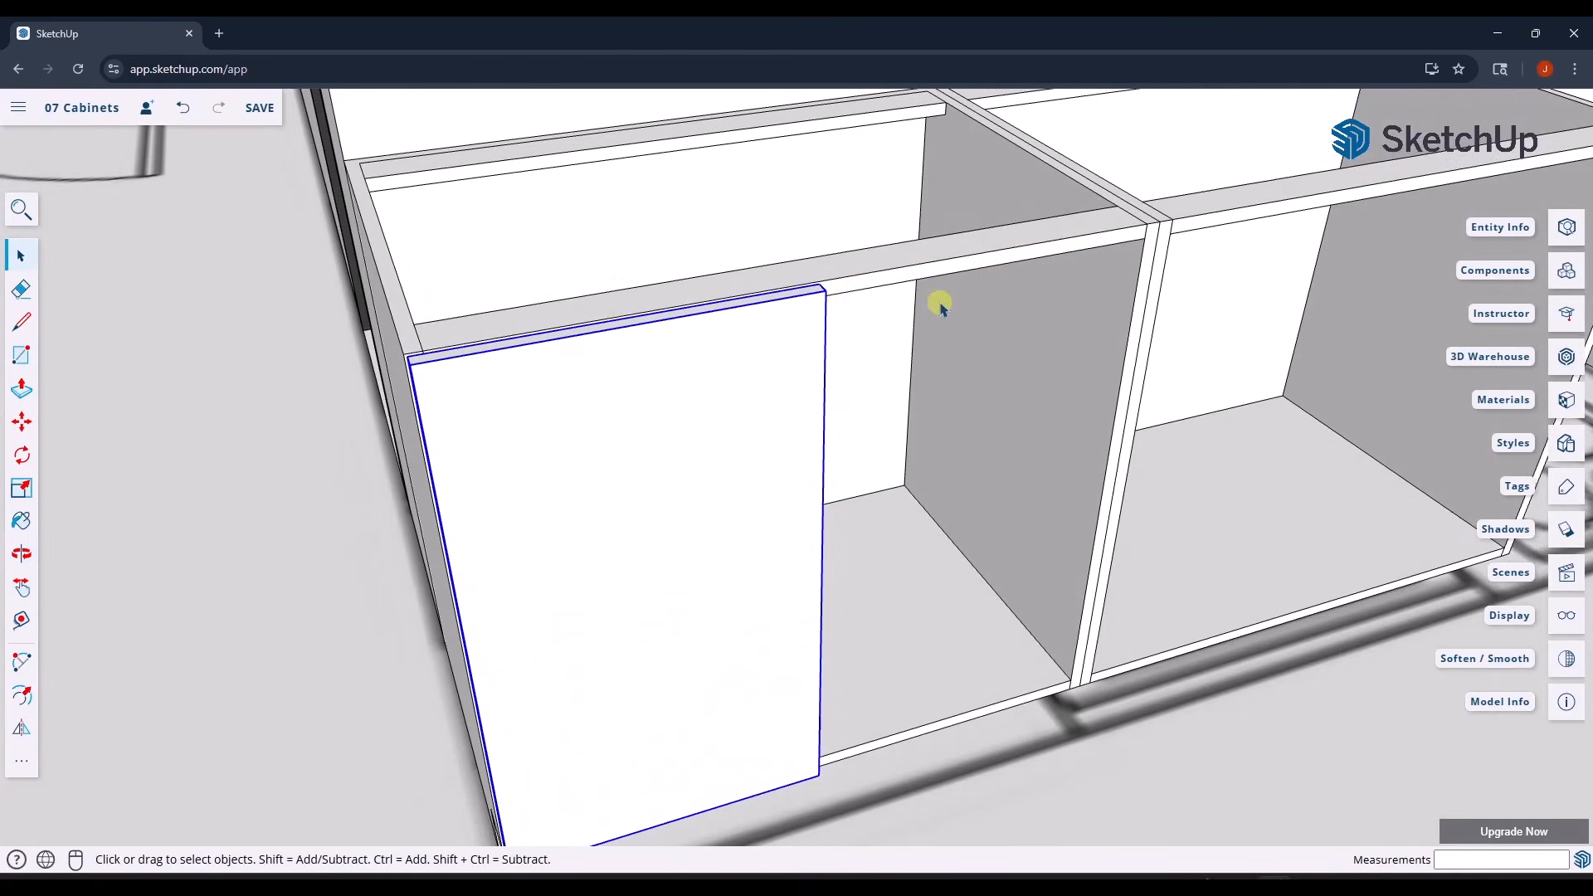
pyautogui.press('m')
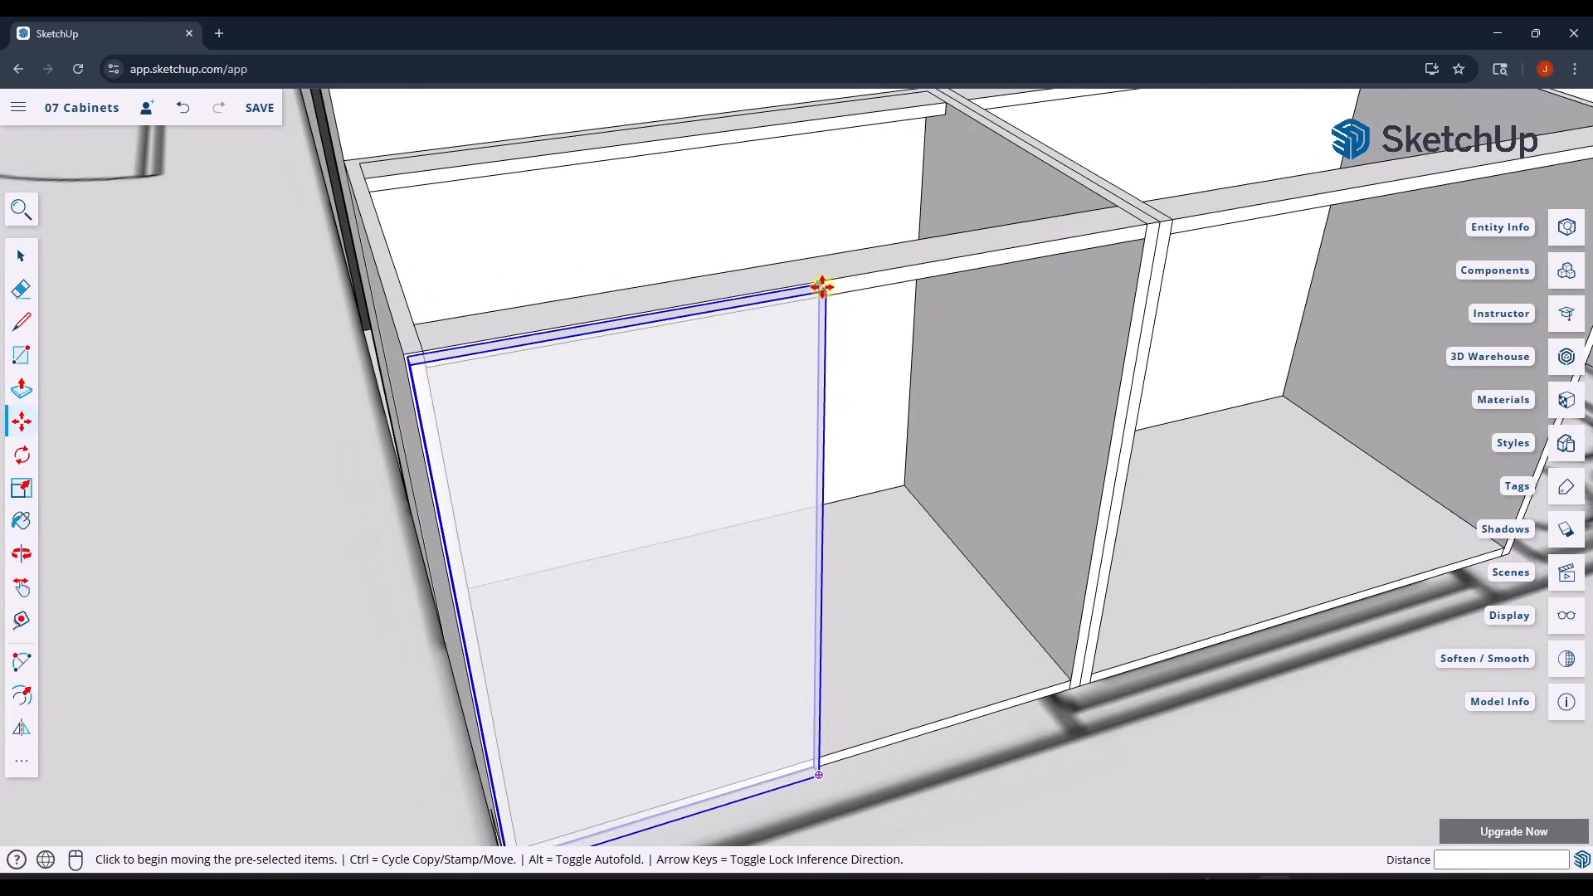
pyautogui.scroll(2, 821, 285)
pyautogui.press('ctrl')
pyautogui.click(821, 285)
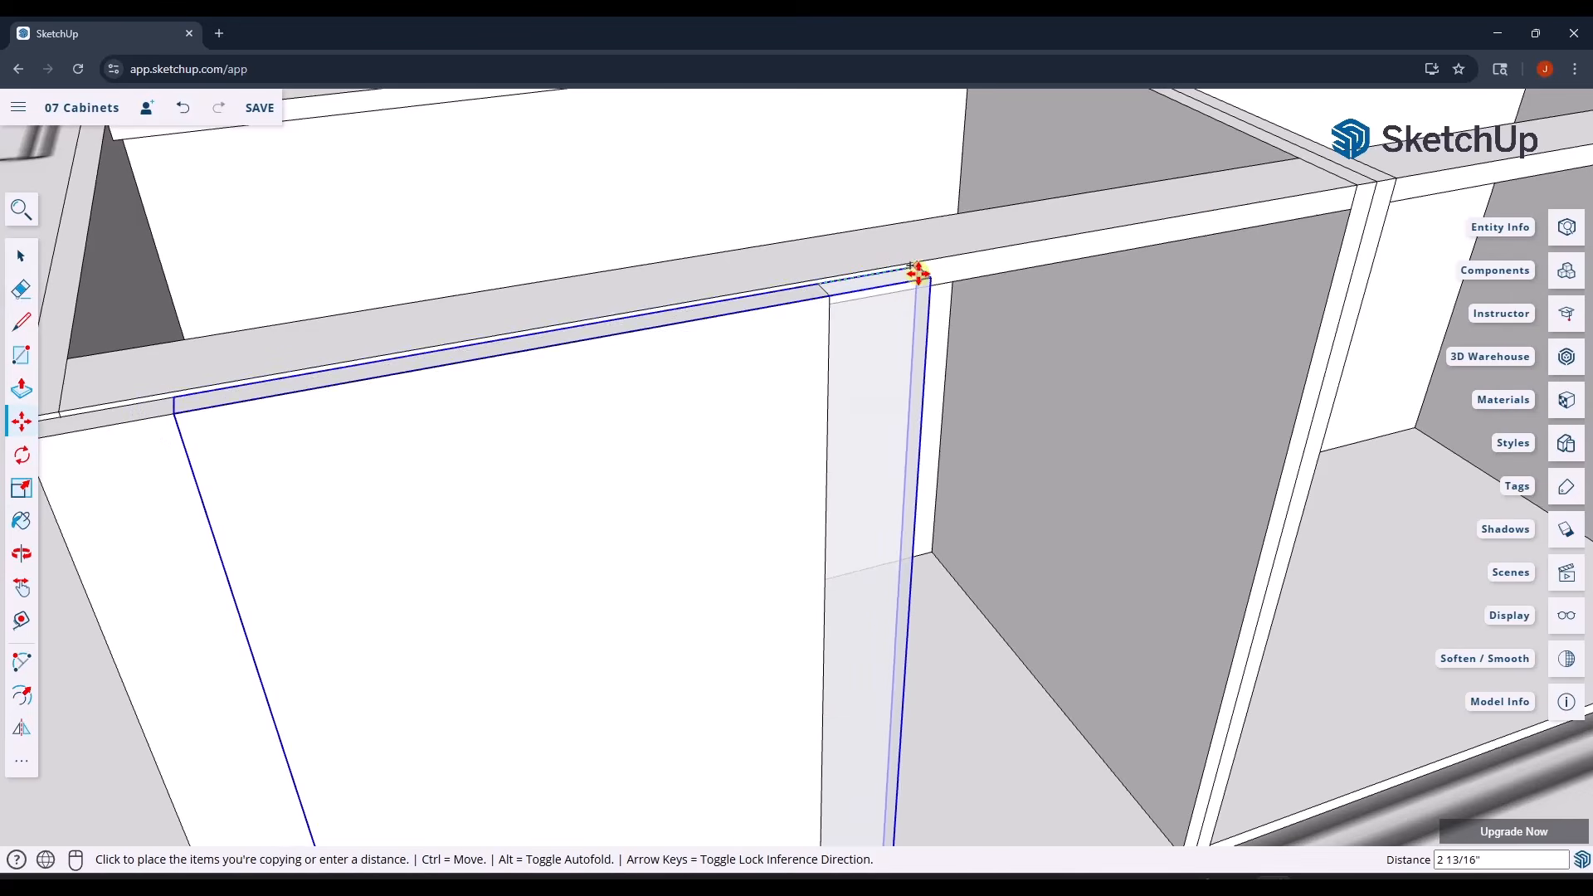
pyautogui.click(1381, 183)
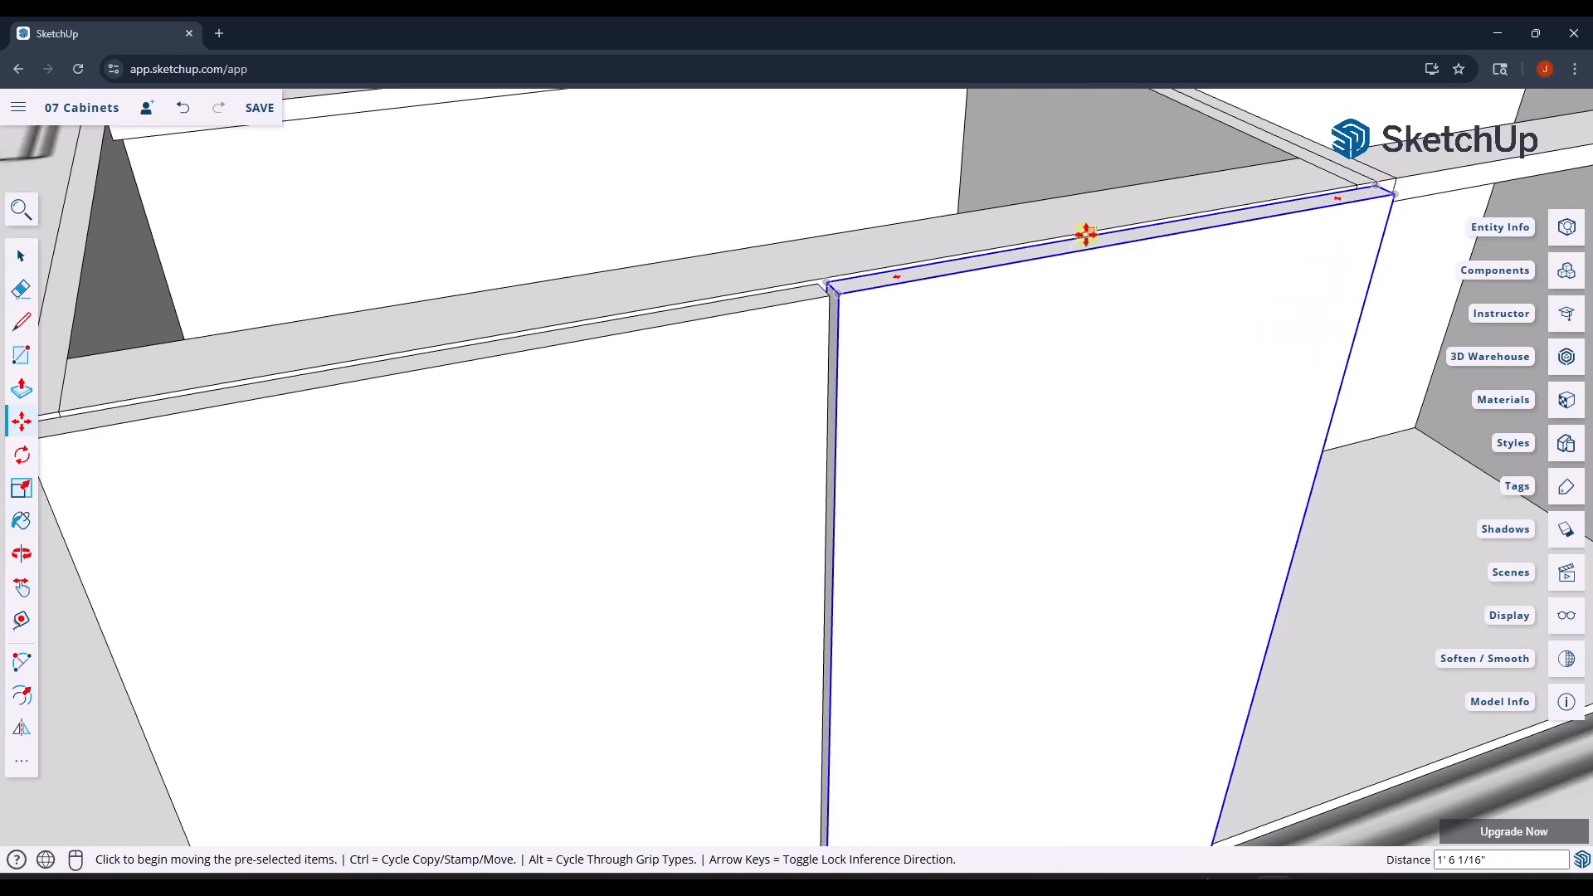
# - Undo the sideways copy of the door component and select the original door
pyautogui.hotkey('ctrl', 'z')
pyautogui.press('space')
pyautogui.scroll(-3, 1014, 353)
pyautogui.click(790, 431)
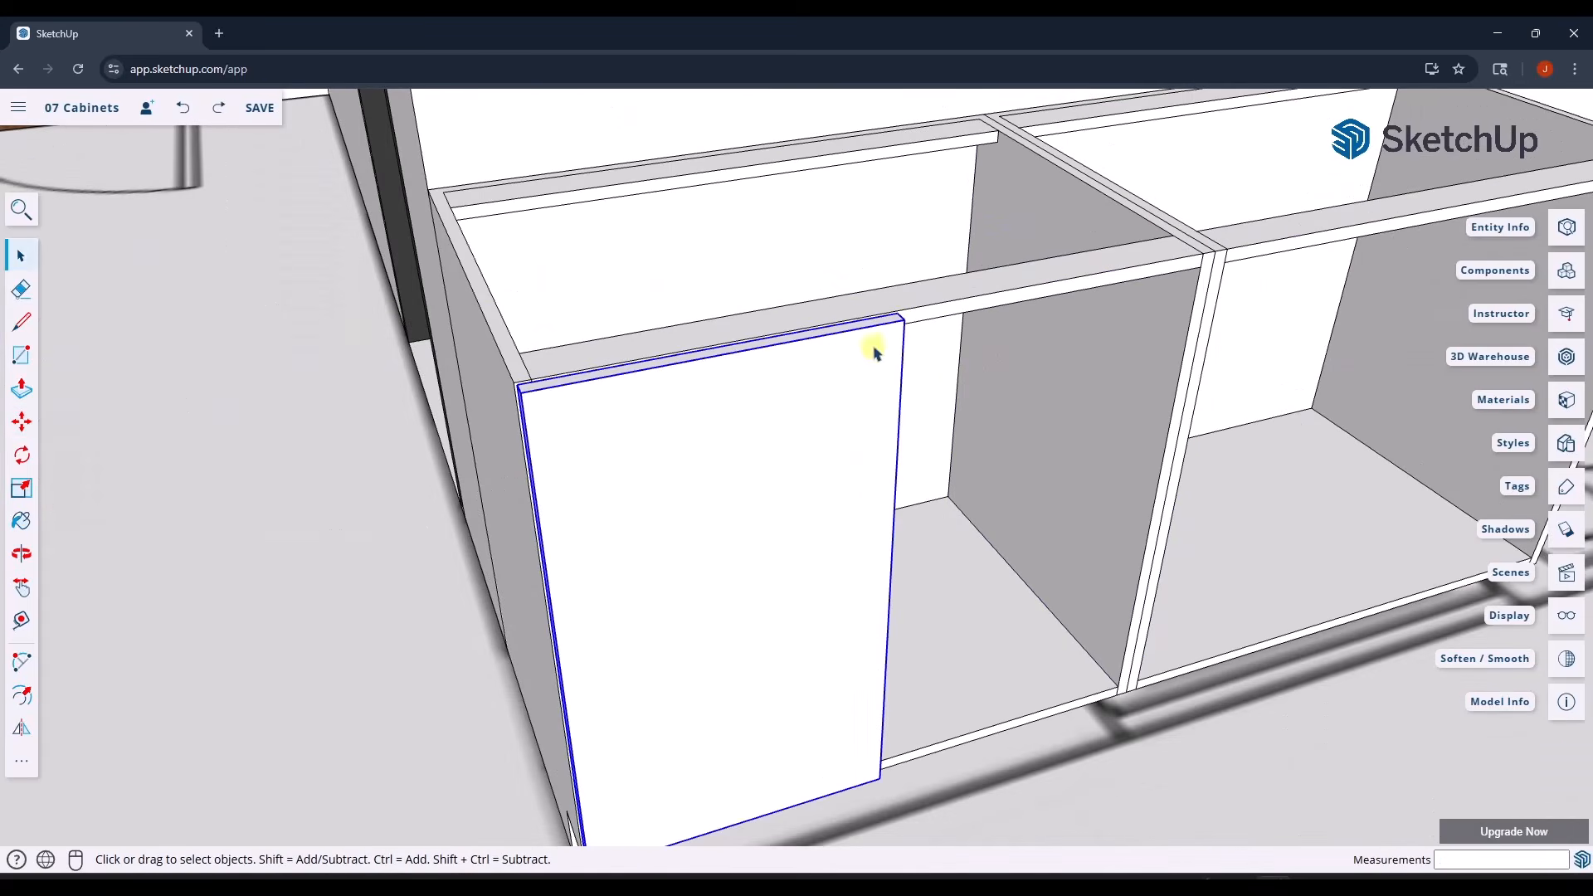
# - Flip a copy of the selected door across its green plane to cover the open half of the same cabinet front
pyautogui.scroll(-5, 874, 345)
pyautogui.moveTo(874, 345); pyautogui.dragTo(887, 410, button='middle')
pyautogui.press('space')
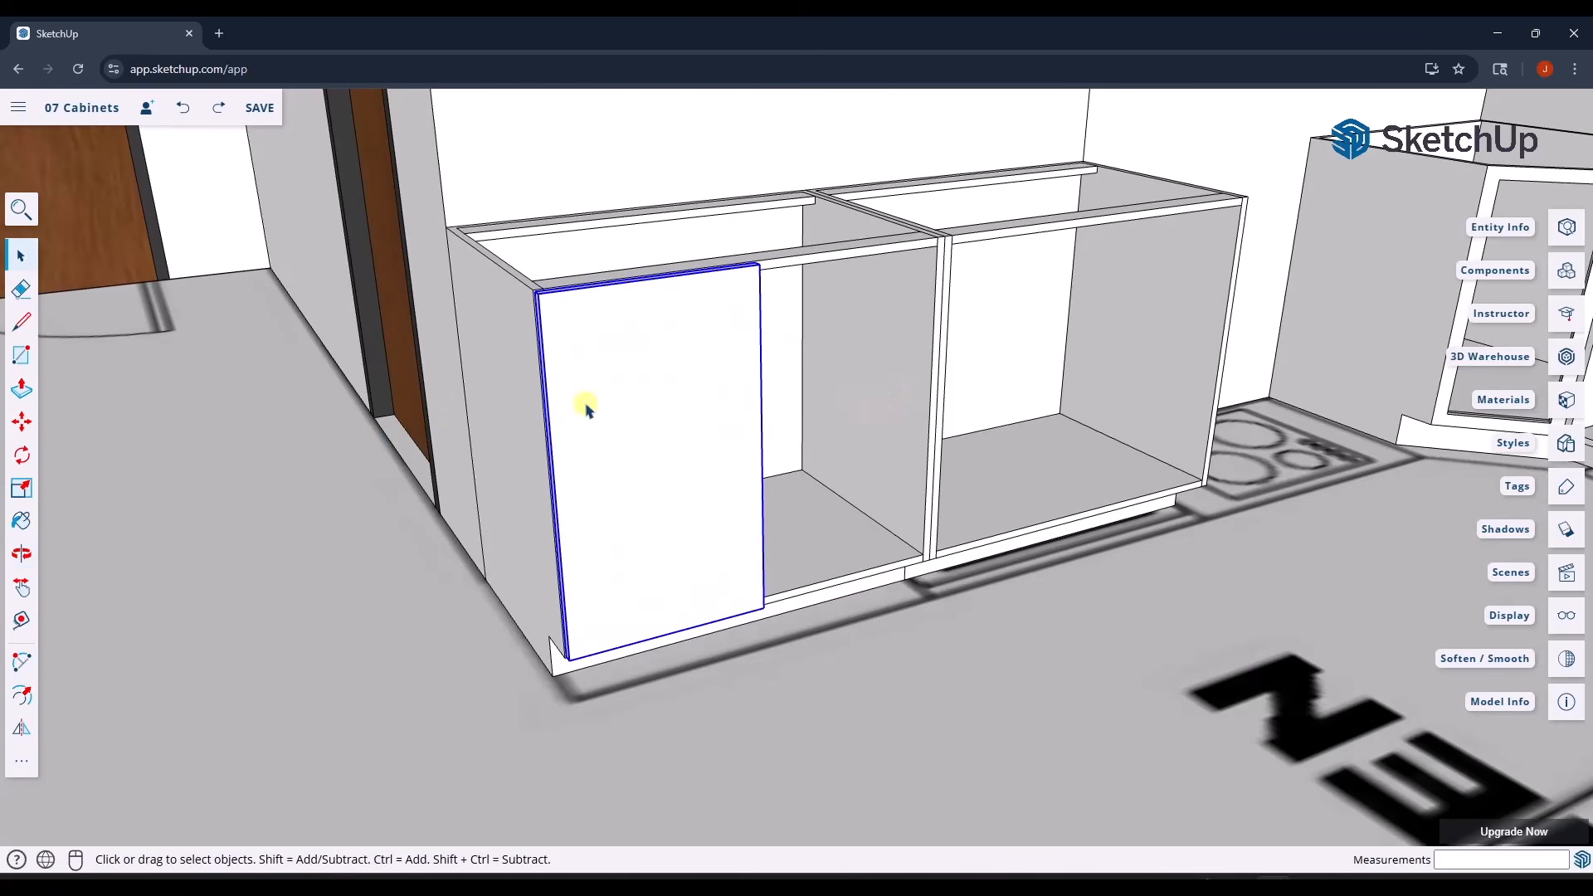
pyautogui.click(19, 736)
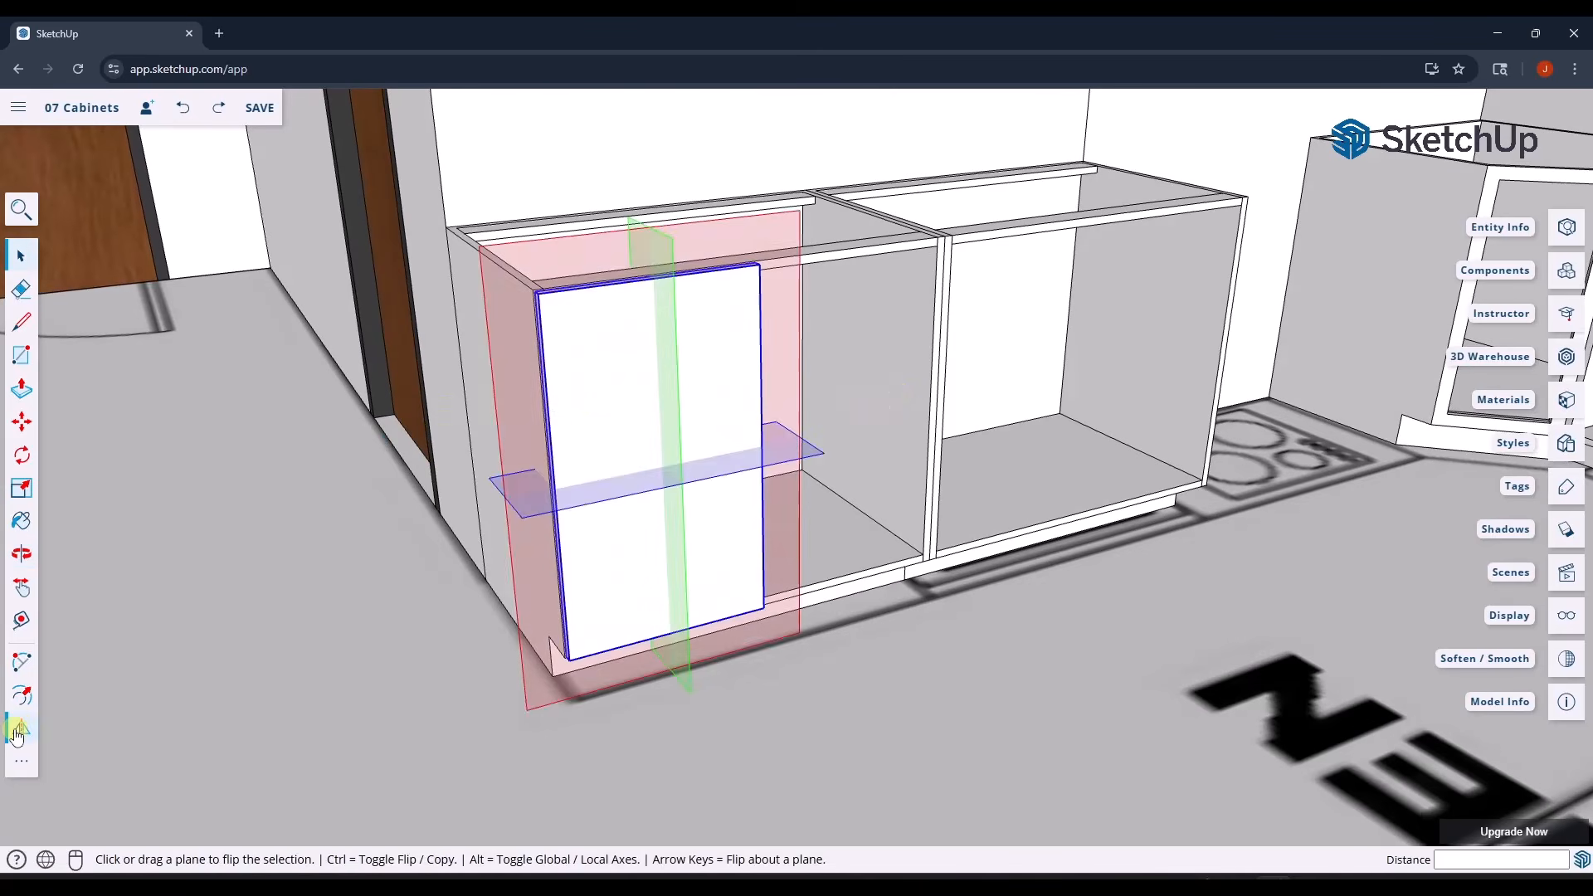
pyautogui.moveTo(668, 390); pyautogui.dragTo(747, 365)
pyautogui.press('ctrl')
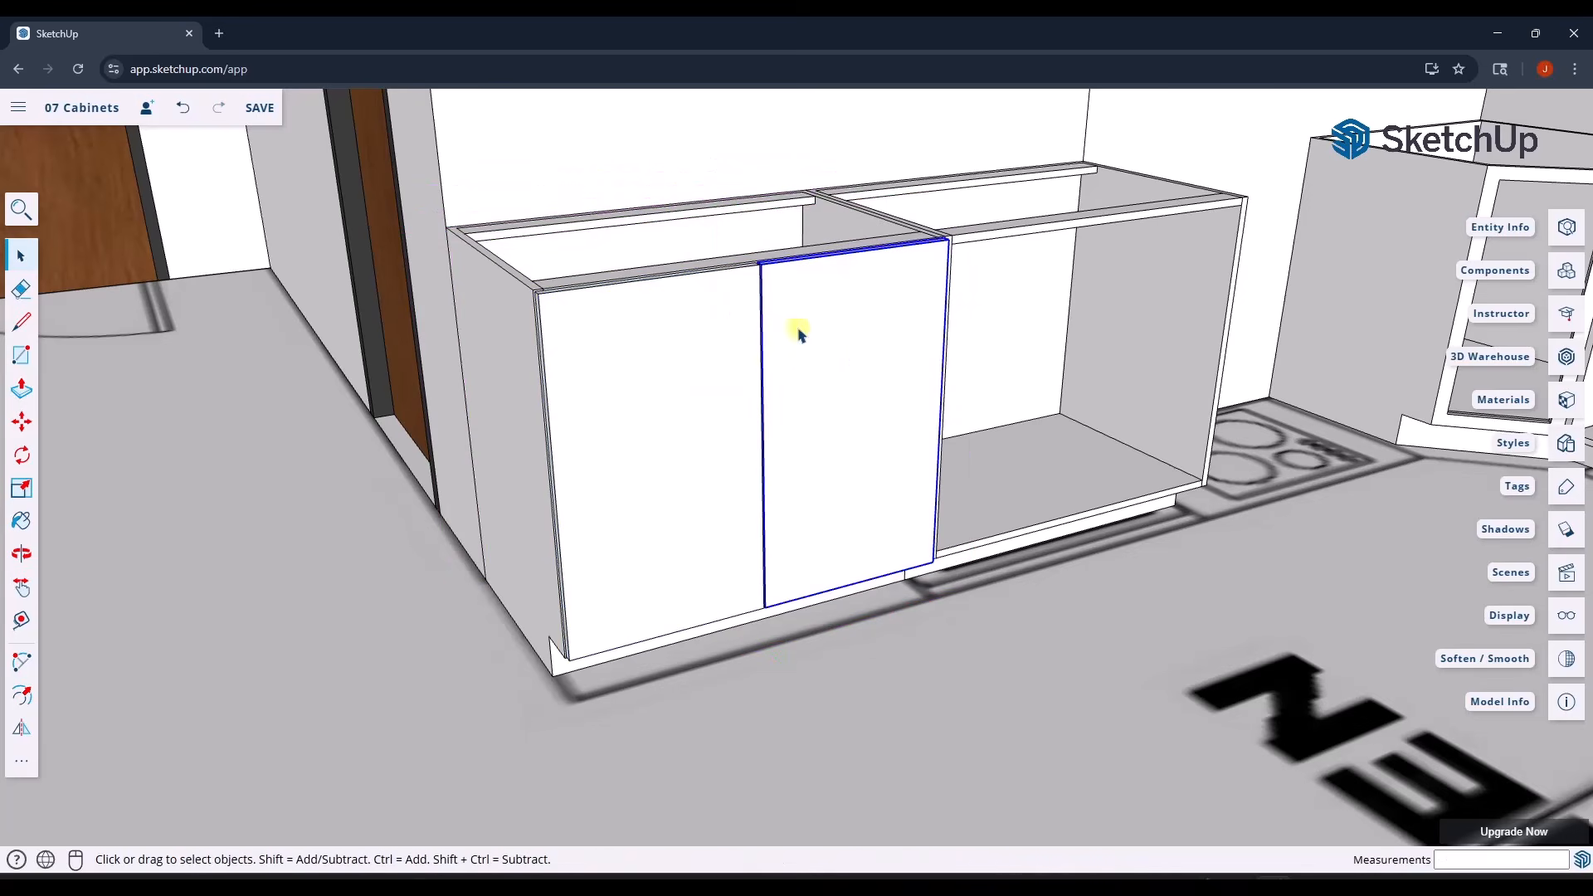
pyautogui.scroll(5, 755, 274)
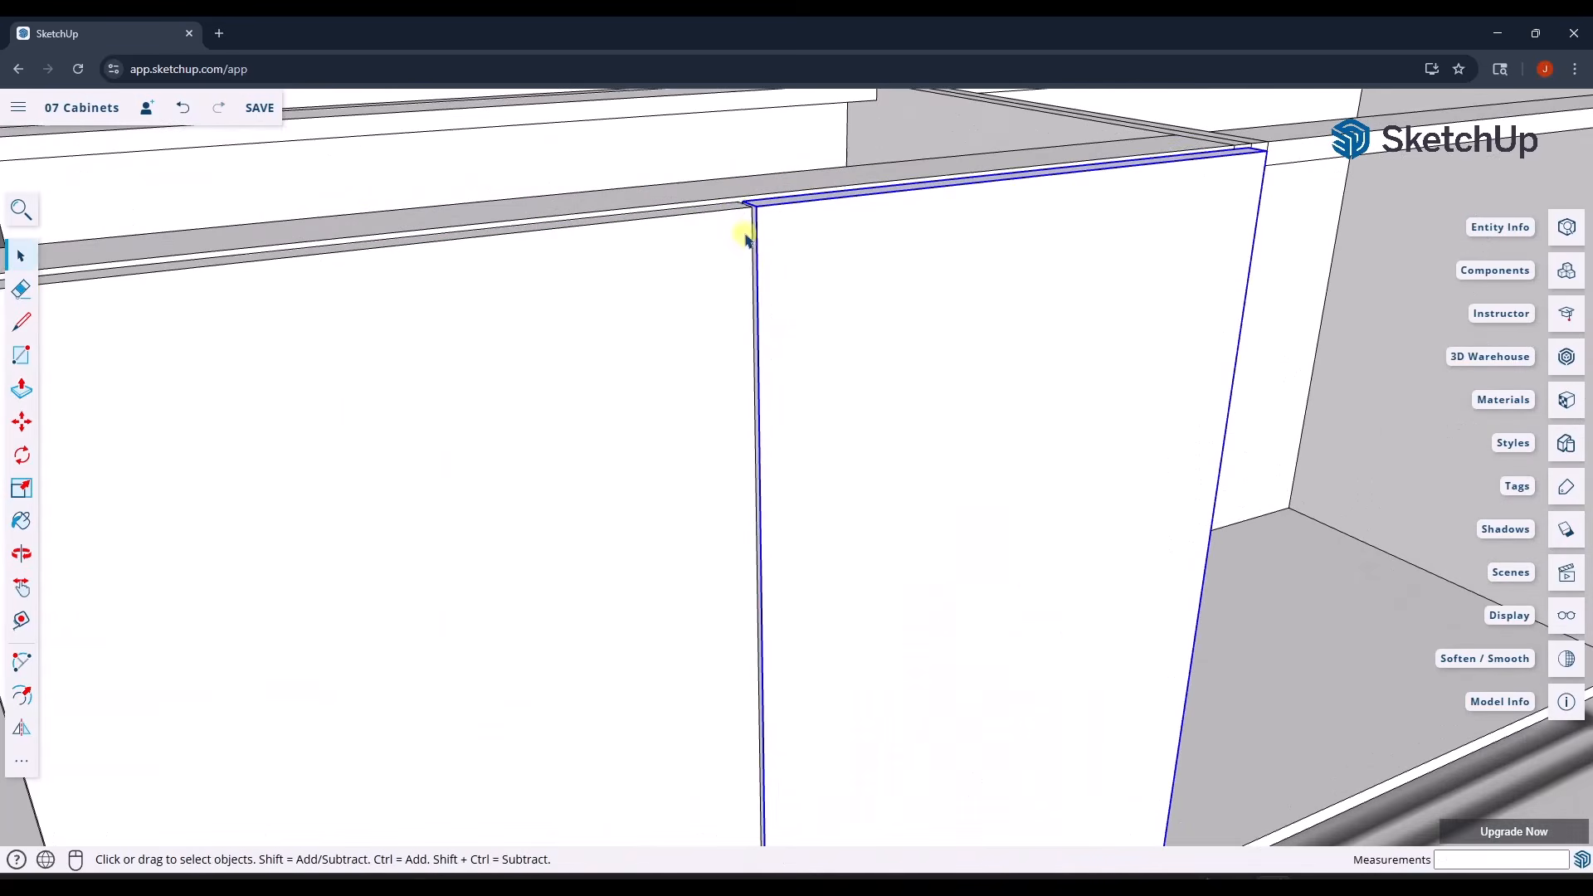
pyautogui.moveTo(1000, 206); pyautogui.dragTo(1035, 271, button='middle')
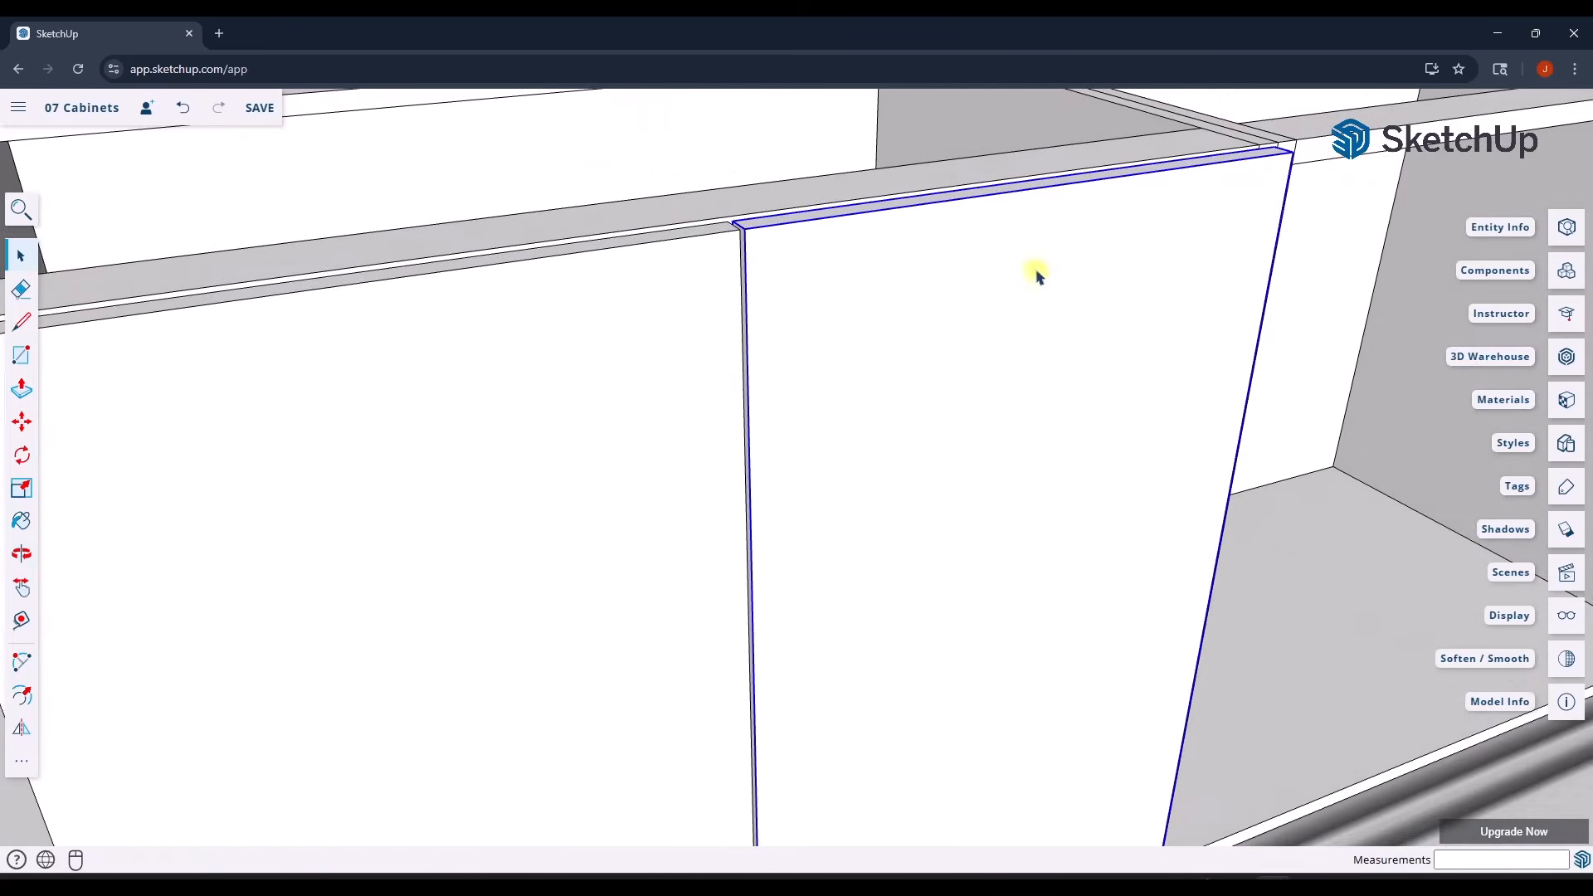
# - Copy both doors from the first cabinet's outer back corner to the neighbouring cabinet's matching corner, covering that cabinet's front
pyautogui.scroll(-6, 719, 419)
pyautogui.keyDown('shift'); pyautogui.click(700, 462); pyautogui.keyUp('shift')
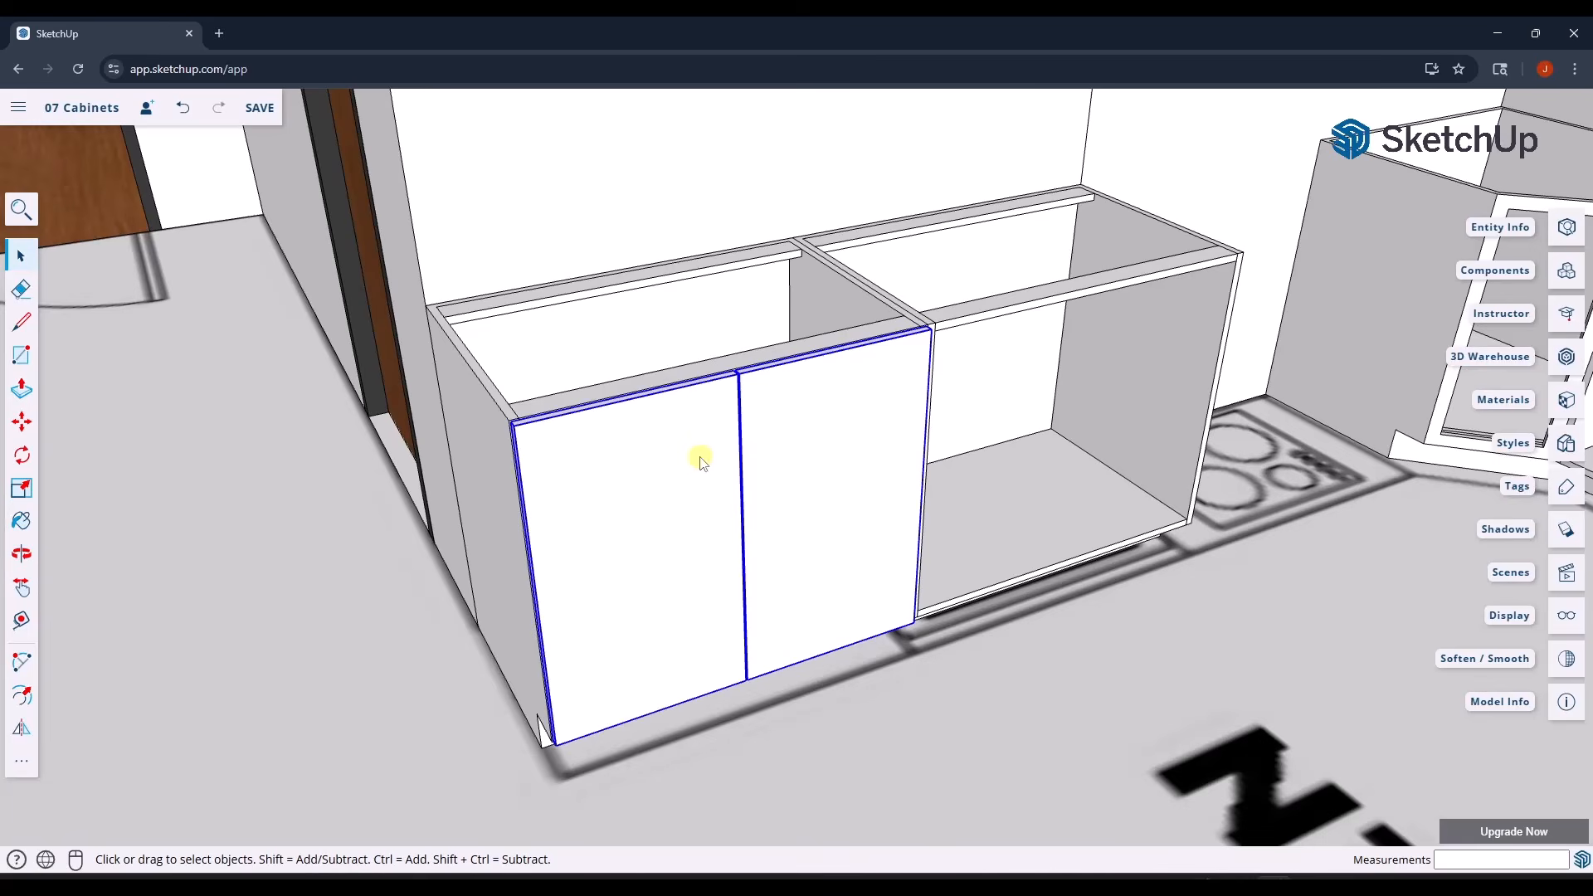
pyautogui.press('m')
pyautogui.scroll(3, 438, 321)
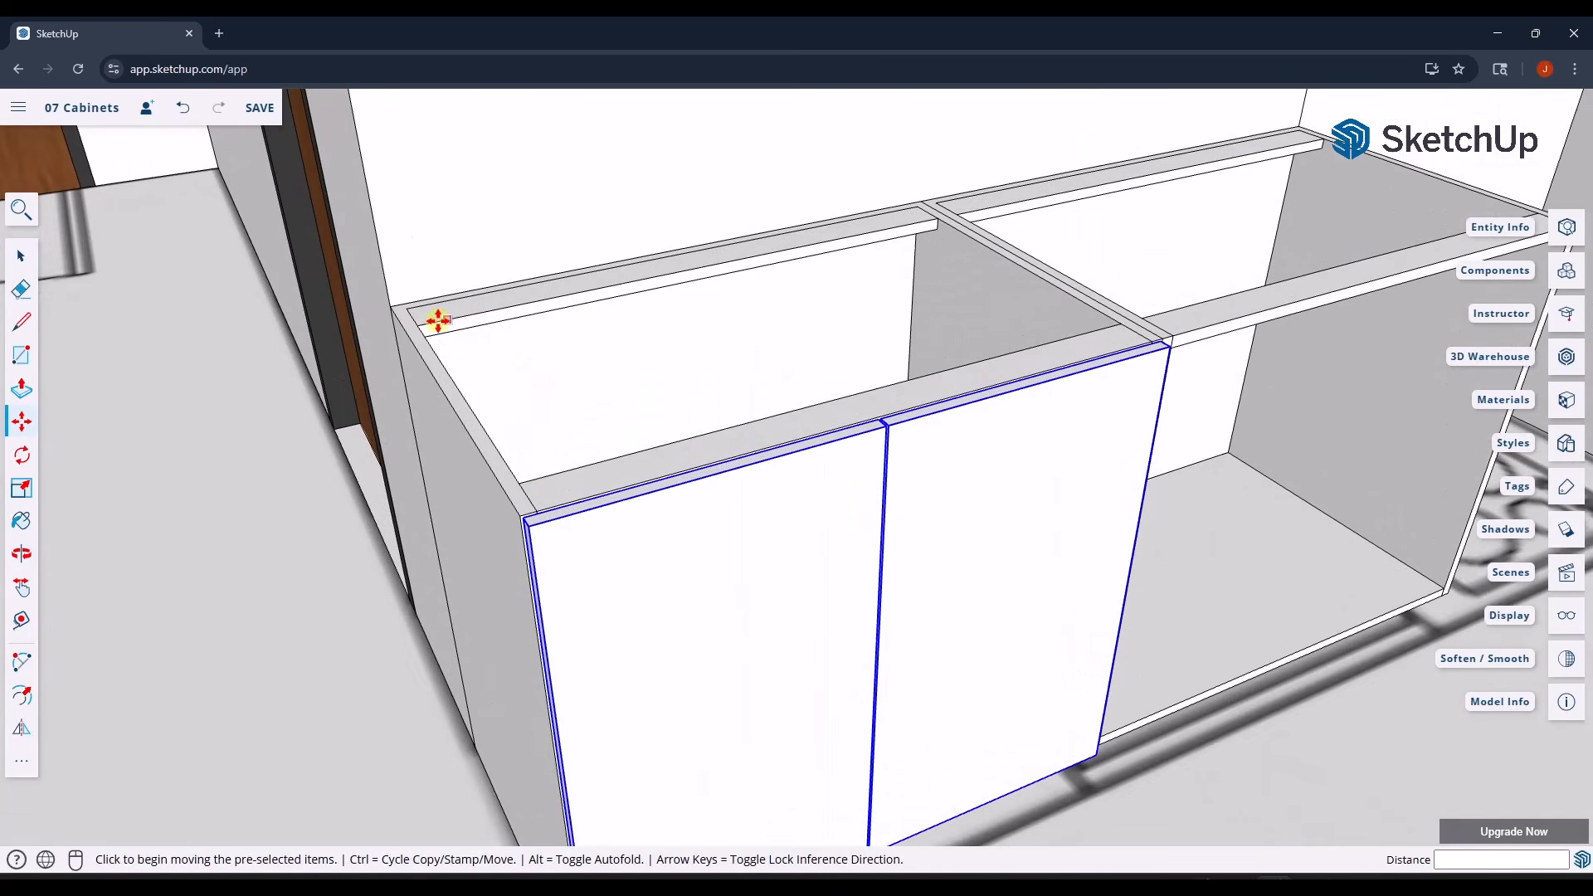
pyautogui.press('ctrl')
pyautogui.click(391, 310)
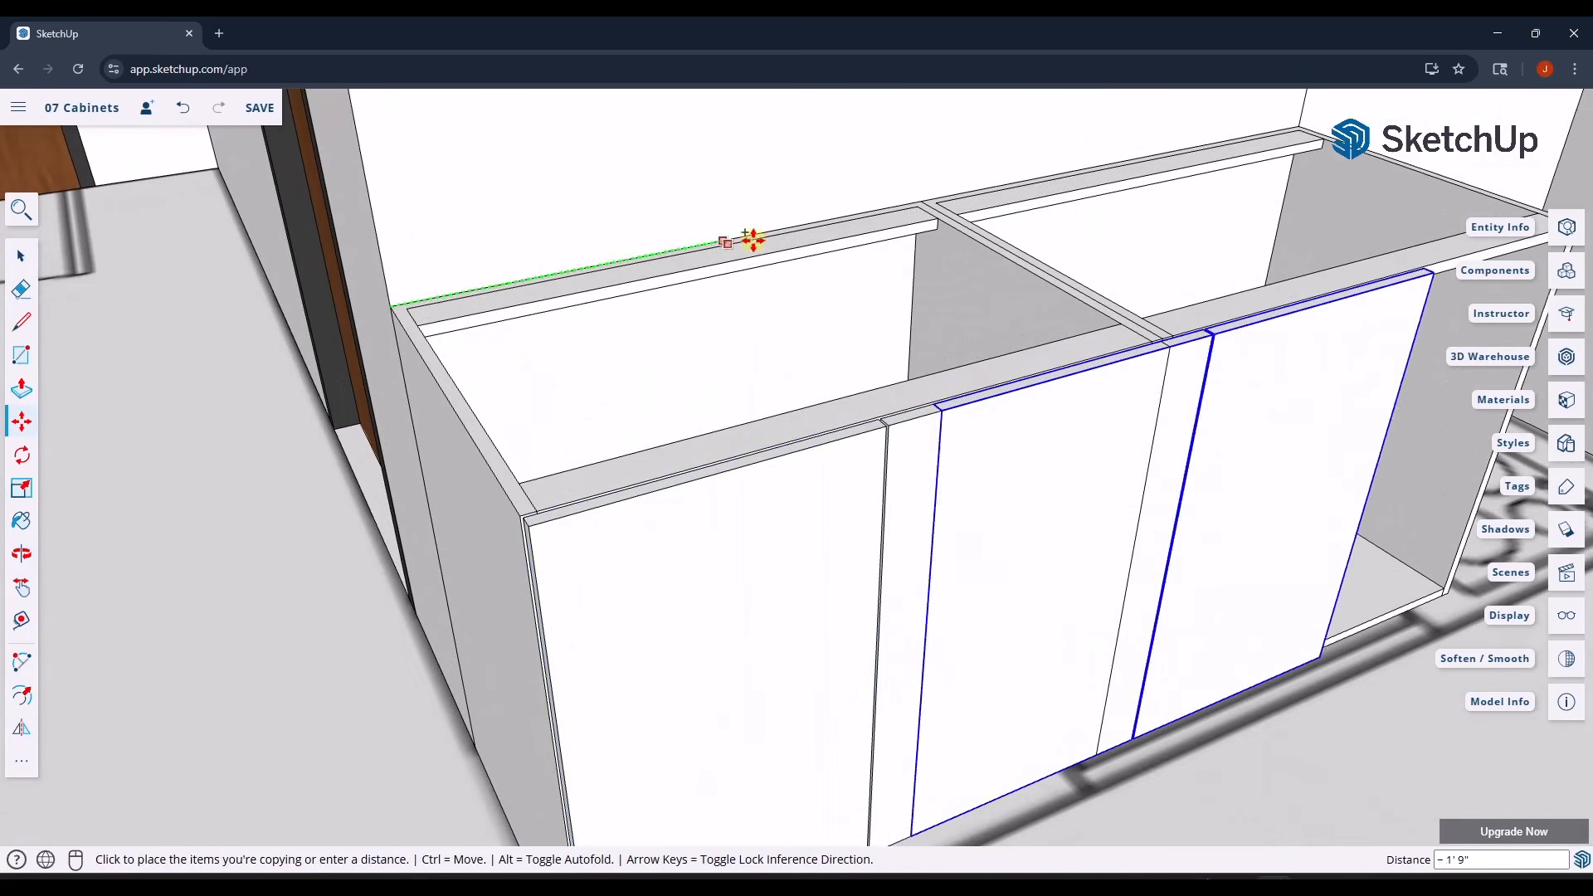
pyautogui.click(923, 199)
pyautogui.scroll(-5, 421, 487)
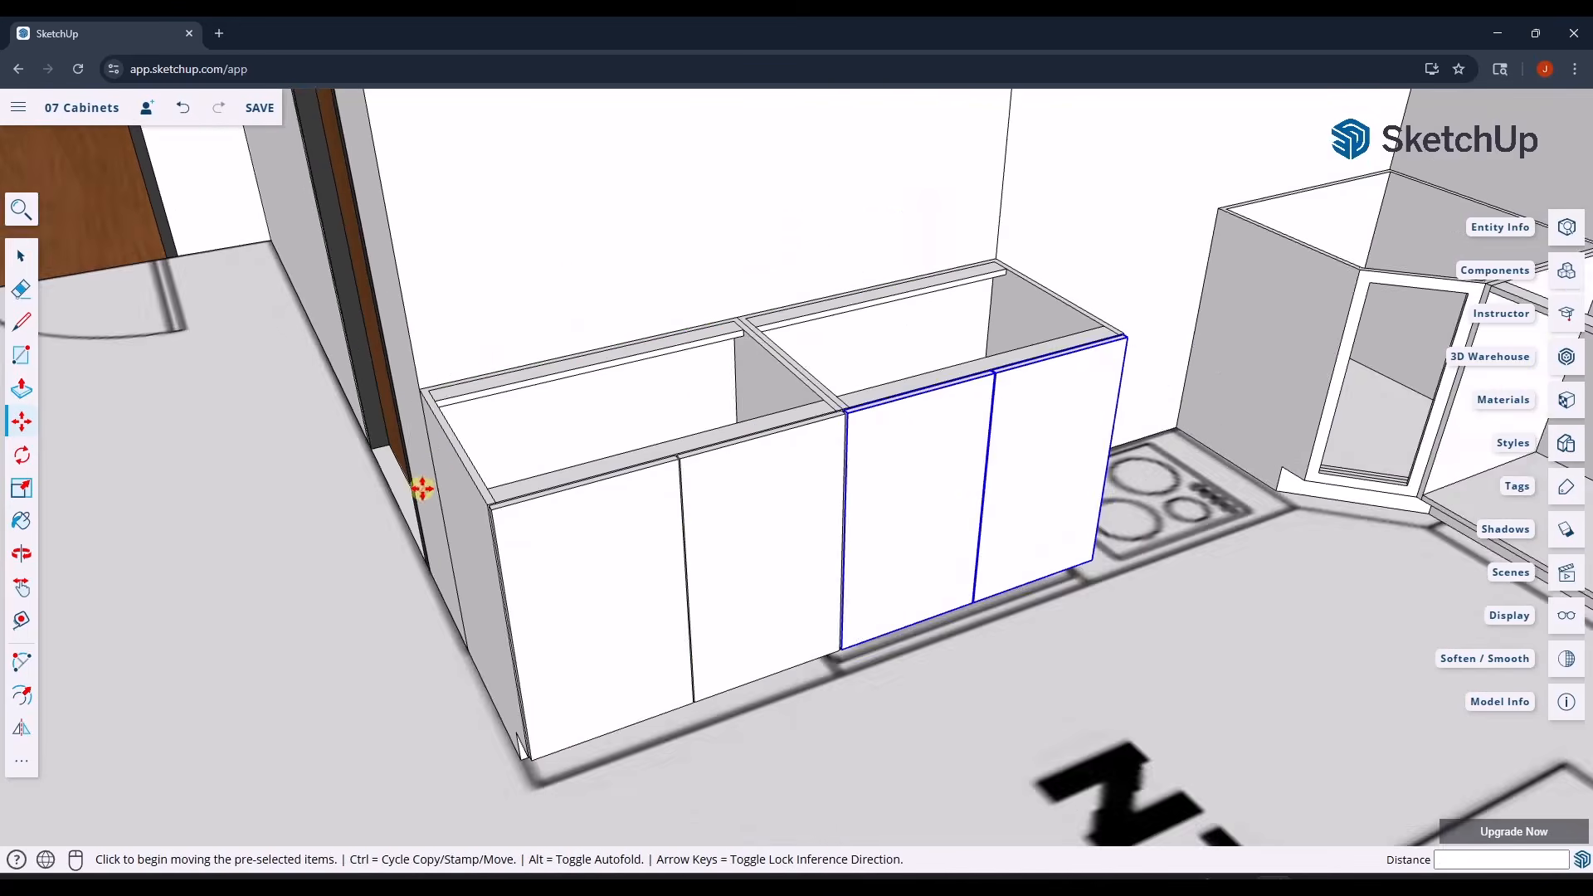
# - Copy the door pair from its cabinet's front-rail midpoint to the front-rail midpoint of the cabinet beside the corner cabinet
pyautogui.moveTo(1001, 392); pyautogui.dragTo(1102, 348, button='middle')
pyautogui.scroll(3, 1067, 356)
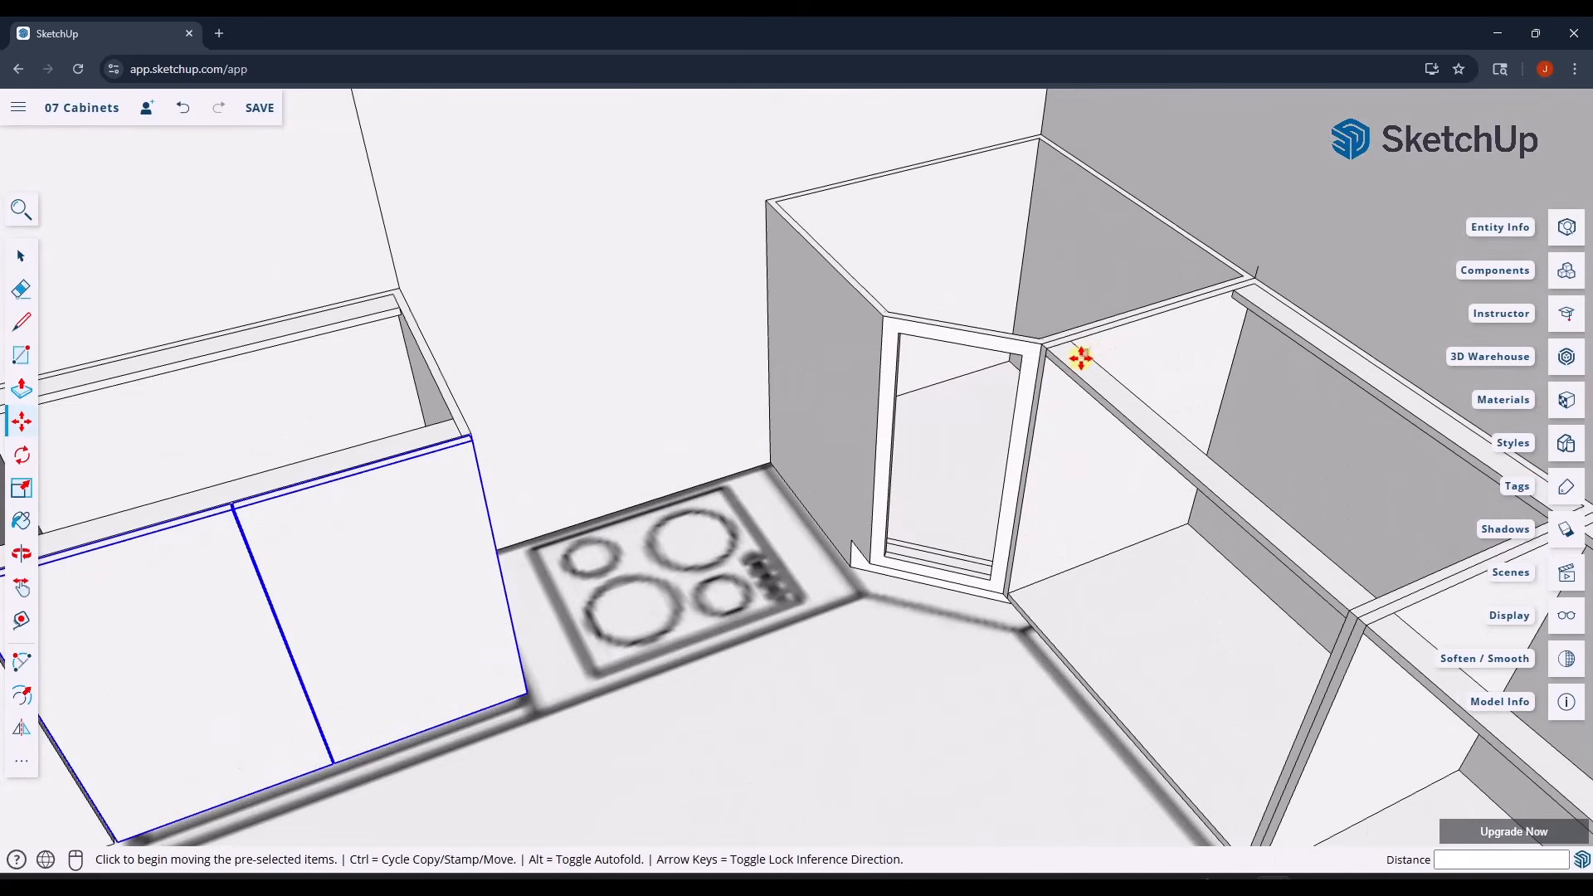
pyautogui.scroll(-2, 427, 481)
pyautogui.scroll(5, 285, 481)
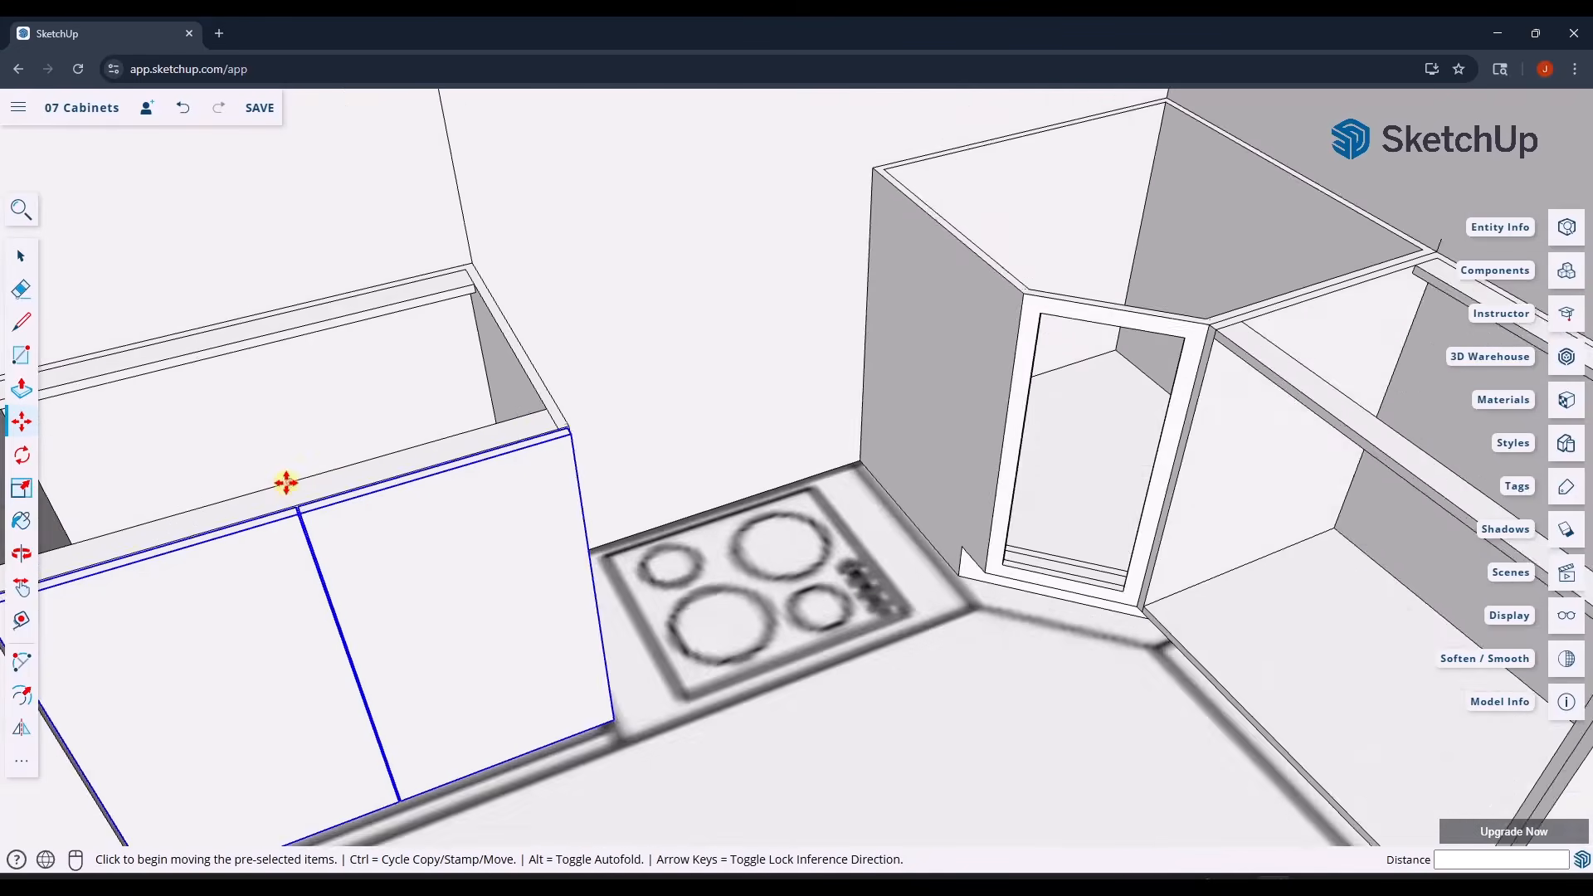
pyautogui.scroll(-3, 301, 506)
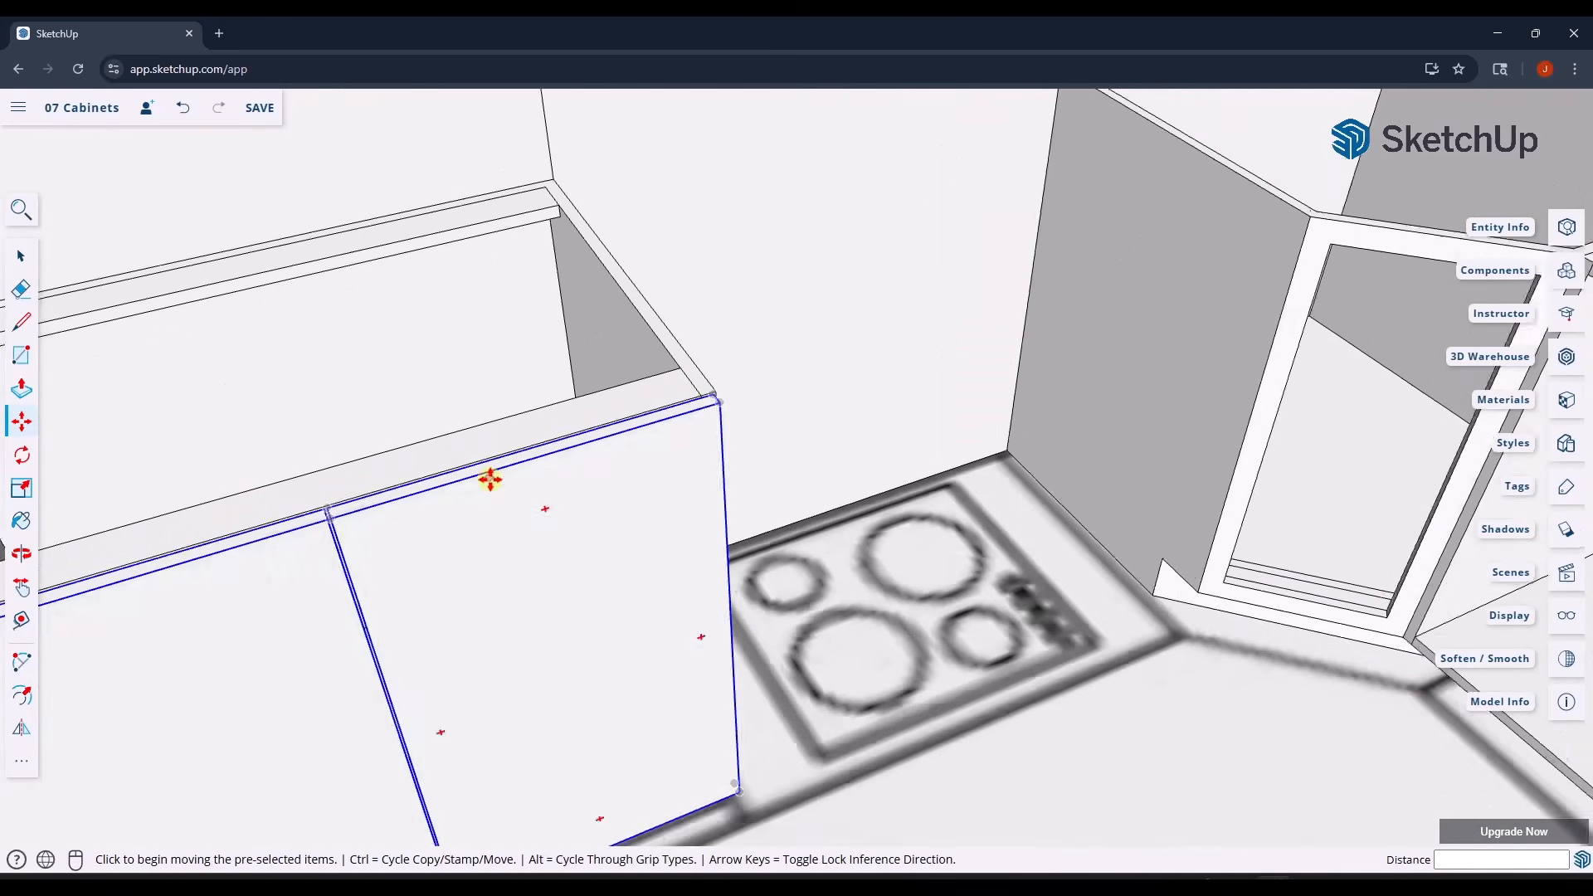
pyautogui.scroll(6, 364, 496)
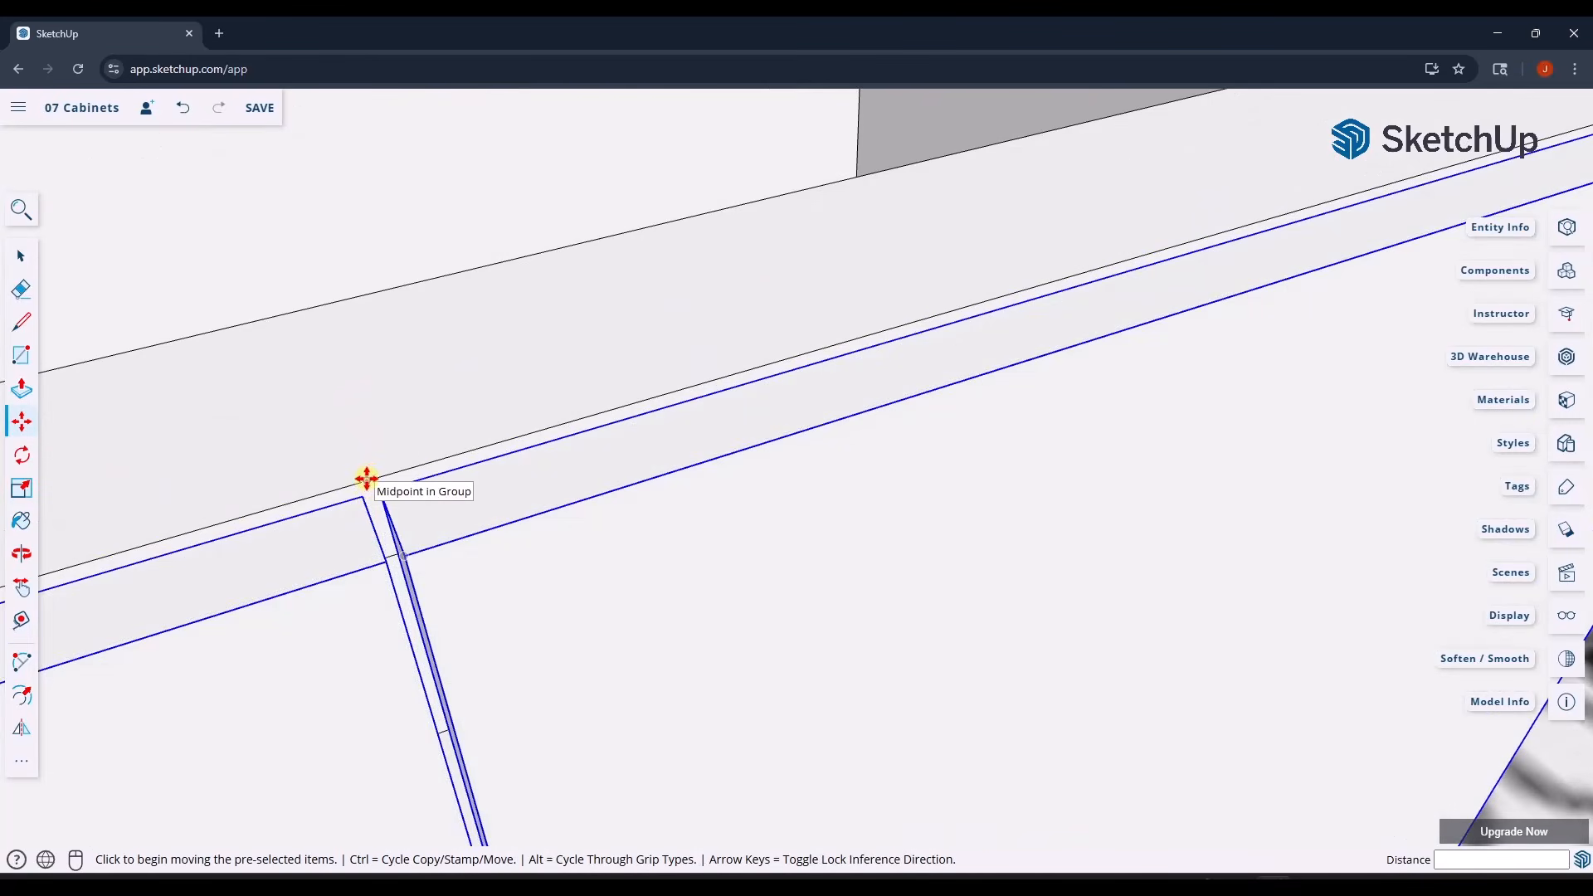
pyautogui.press('ctrl')
pyautogui.click(366, 479)
pyautogui.scroll(-3, 365, 480)
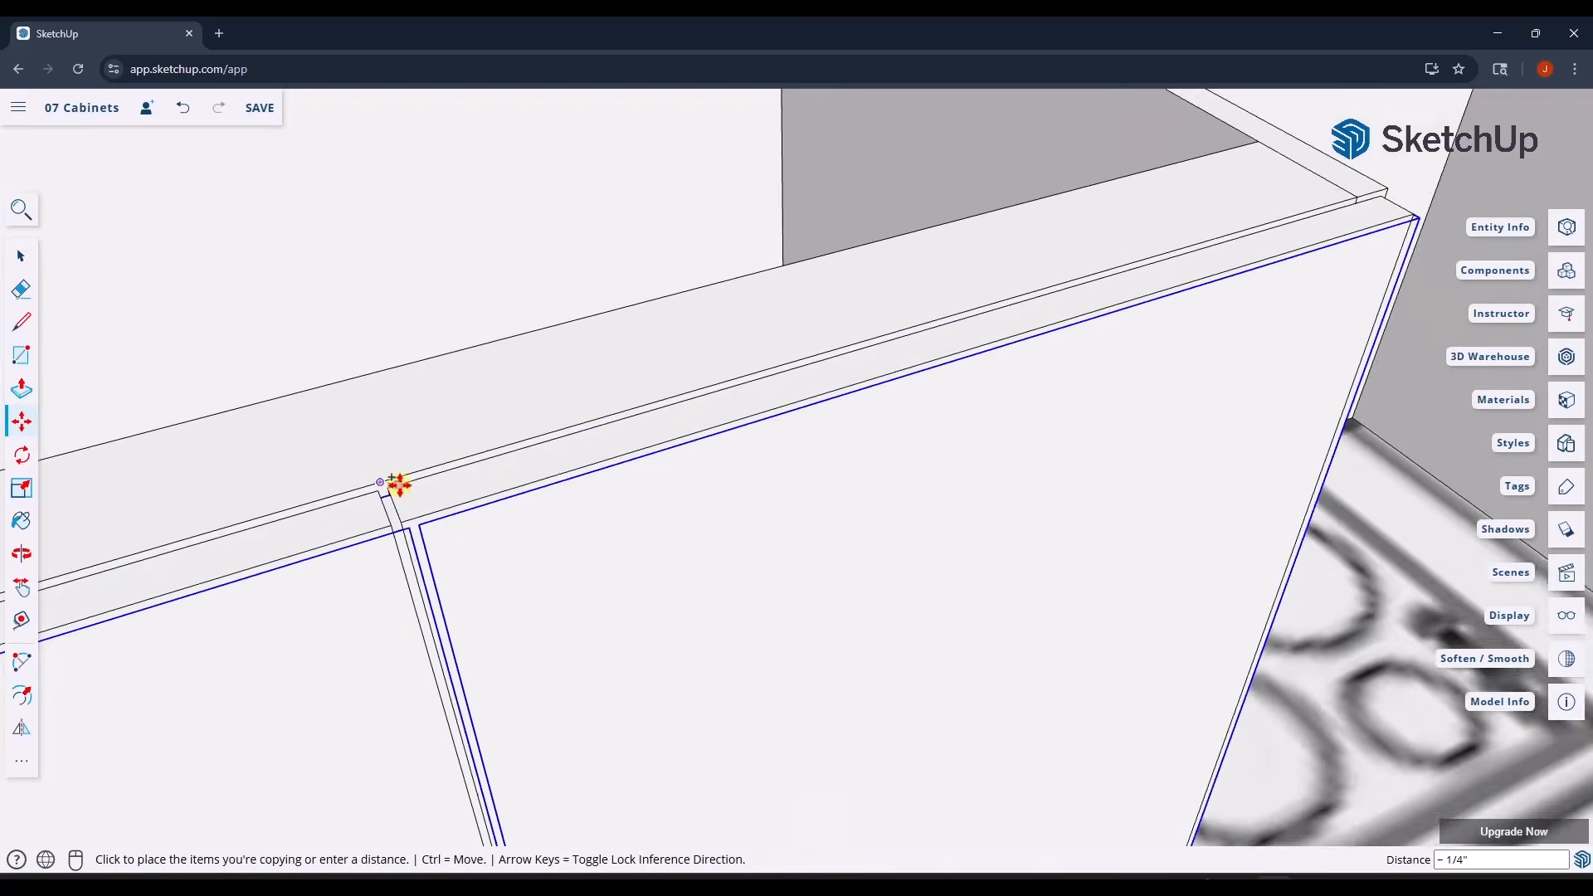
pyautogui.scroll(-5, 398, 485)
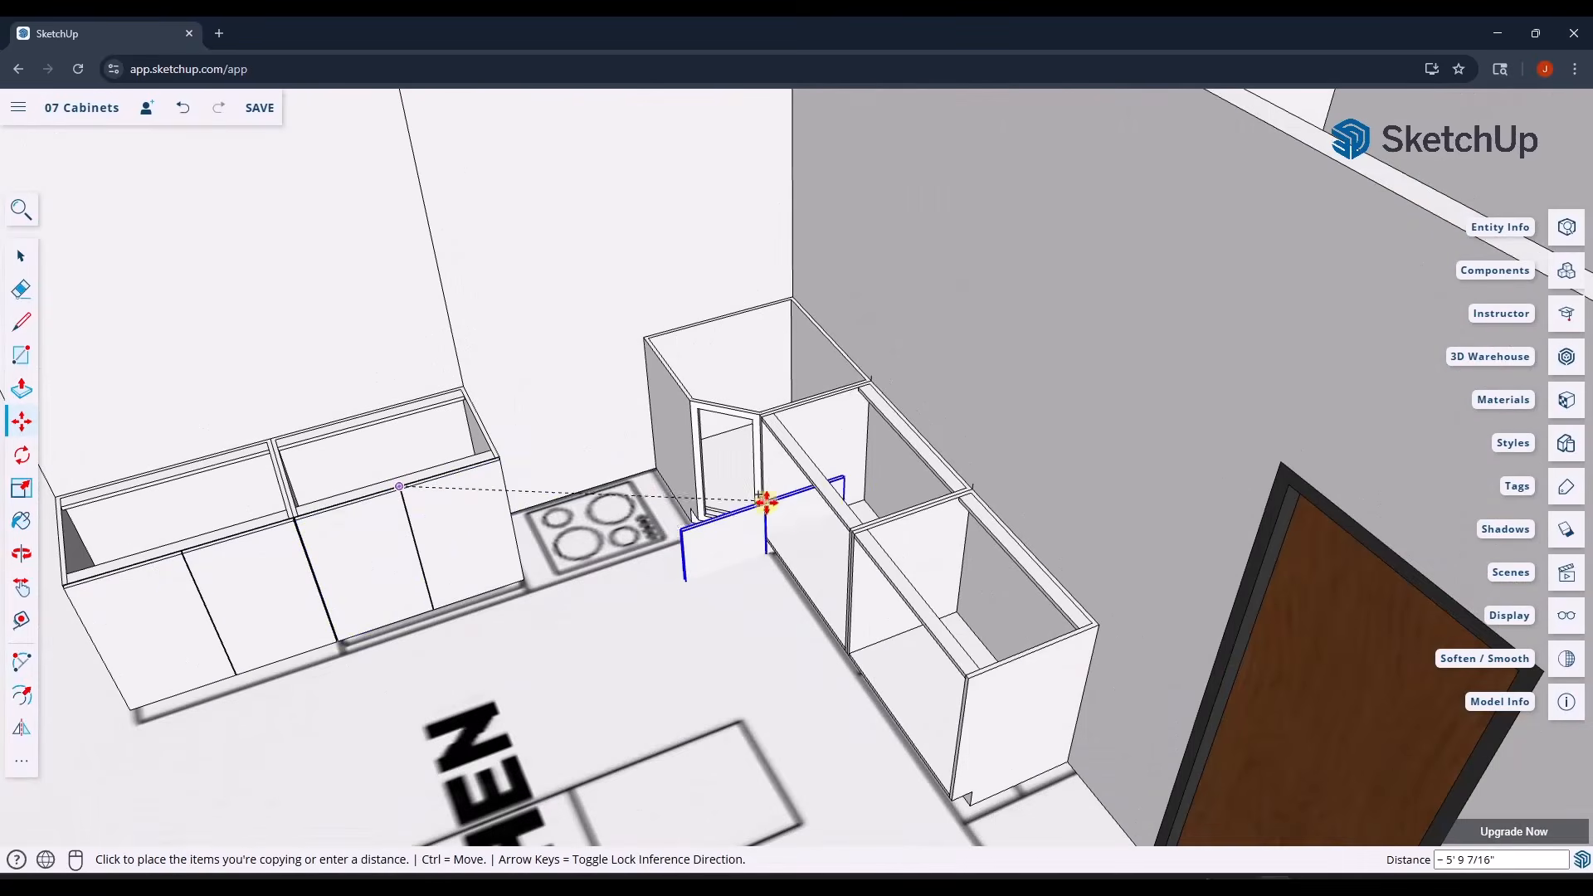
pyautogui.scroll(4, 780, 482)
pyautogui.scroll(2, 795, 467)
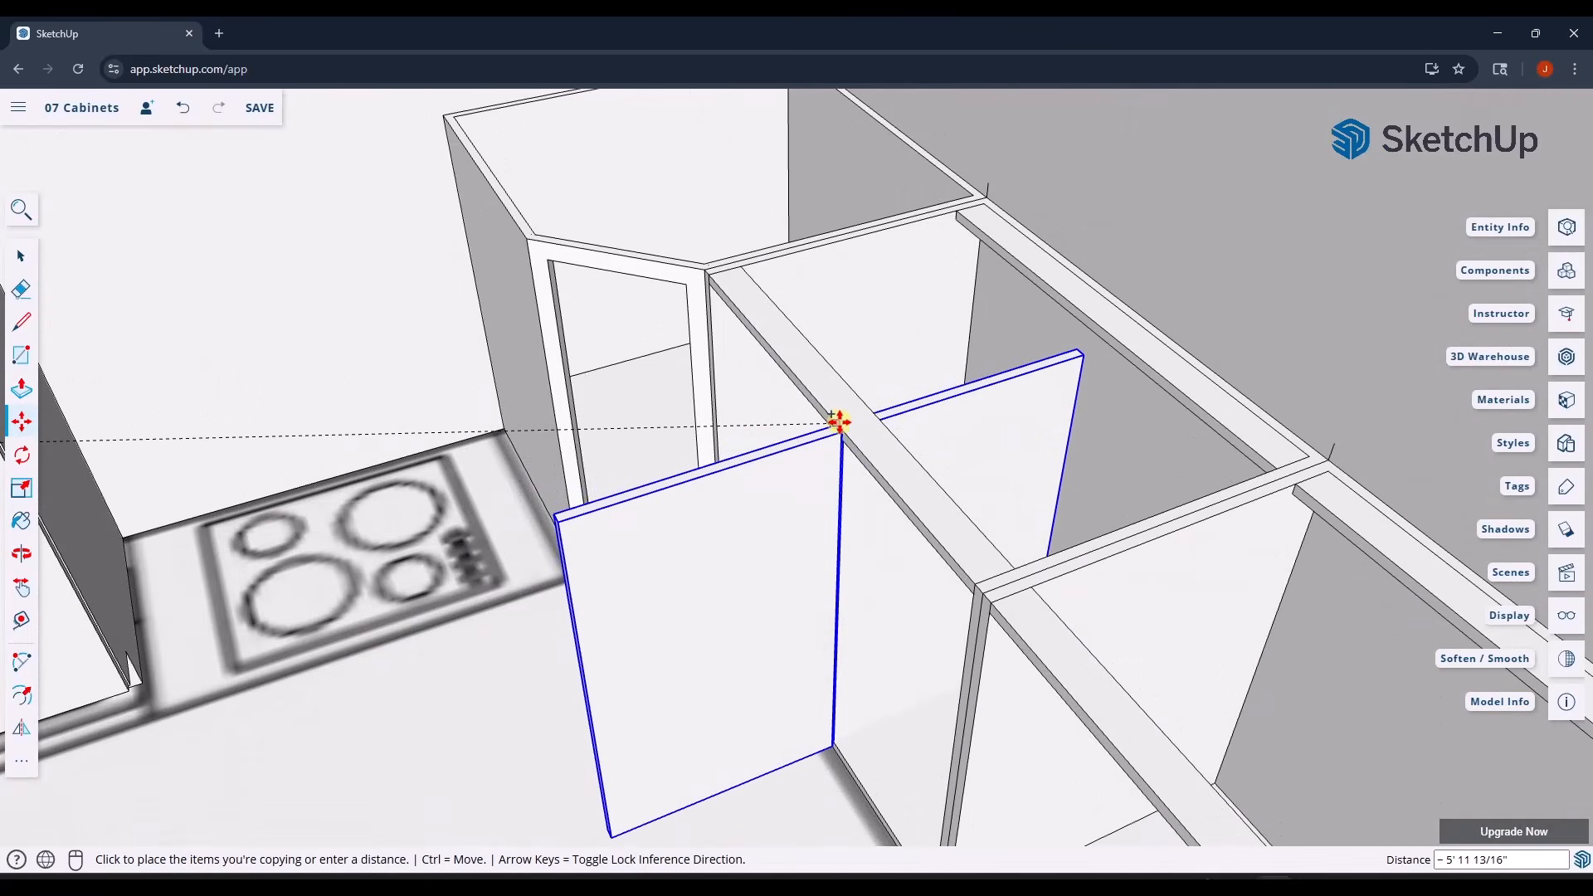
pyautogui.click(823, 399)
# - Rotate the copied door pair horizontally about the front-rail midpoint until it lies flush against the cabinet front
pyautogui.scroll(3, 817, 423)
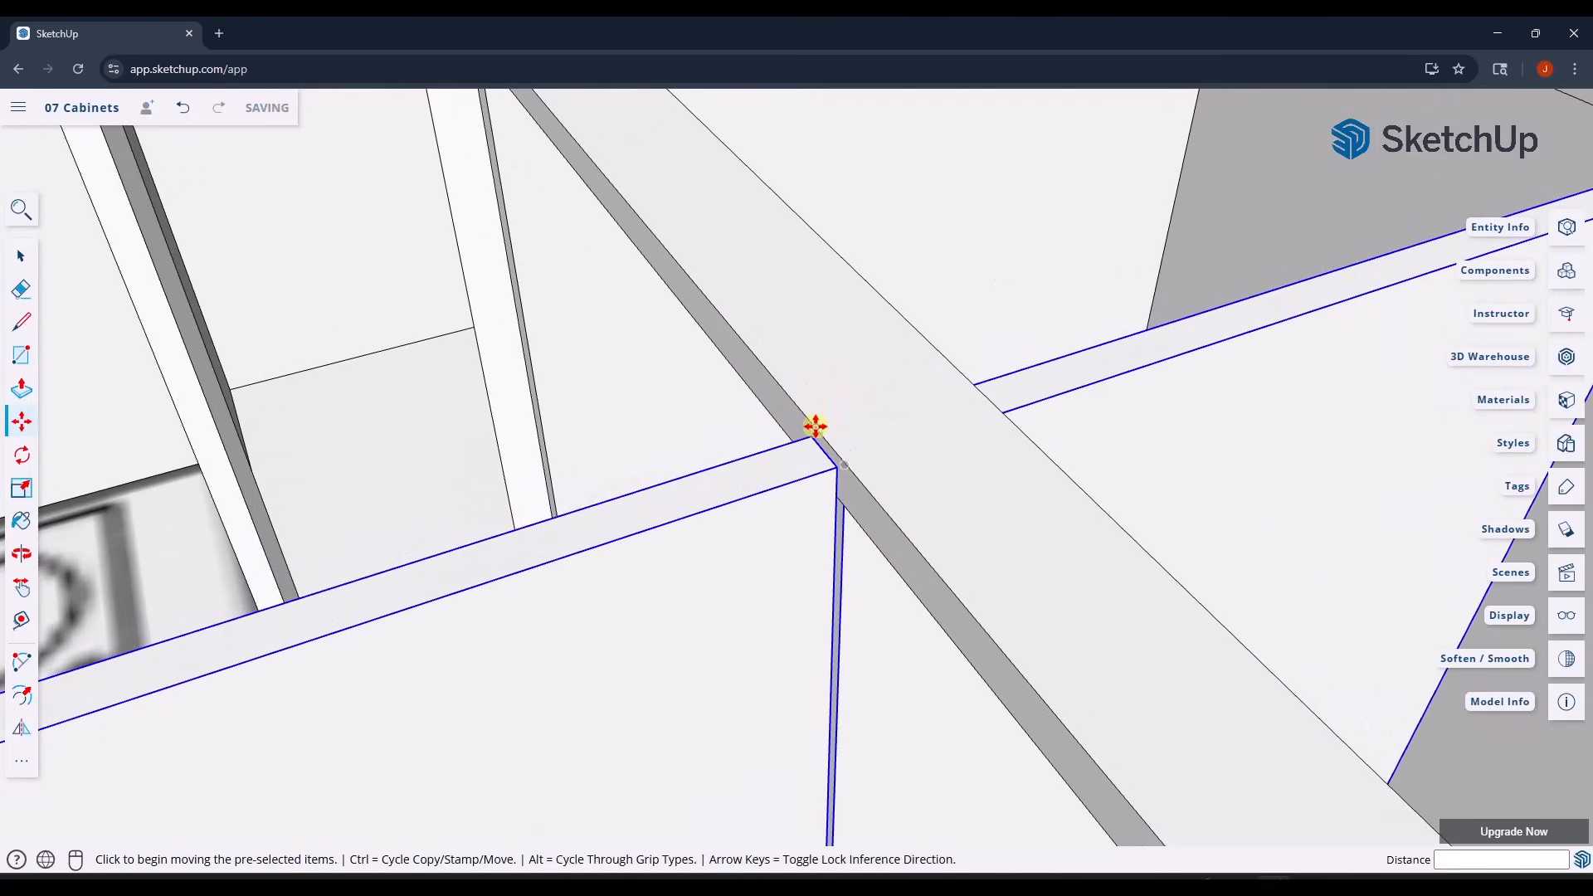
pyautogui.press('q')
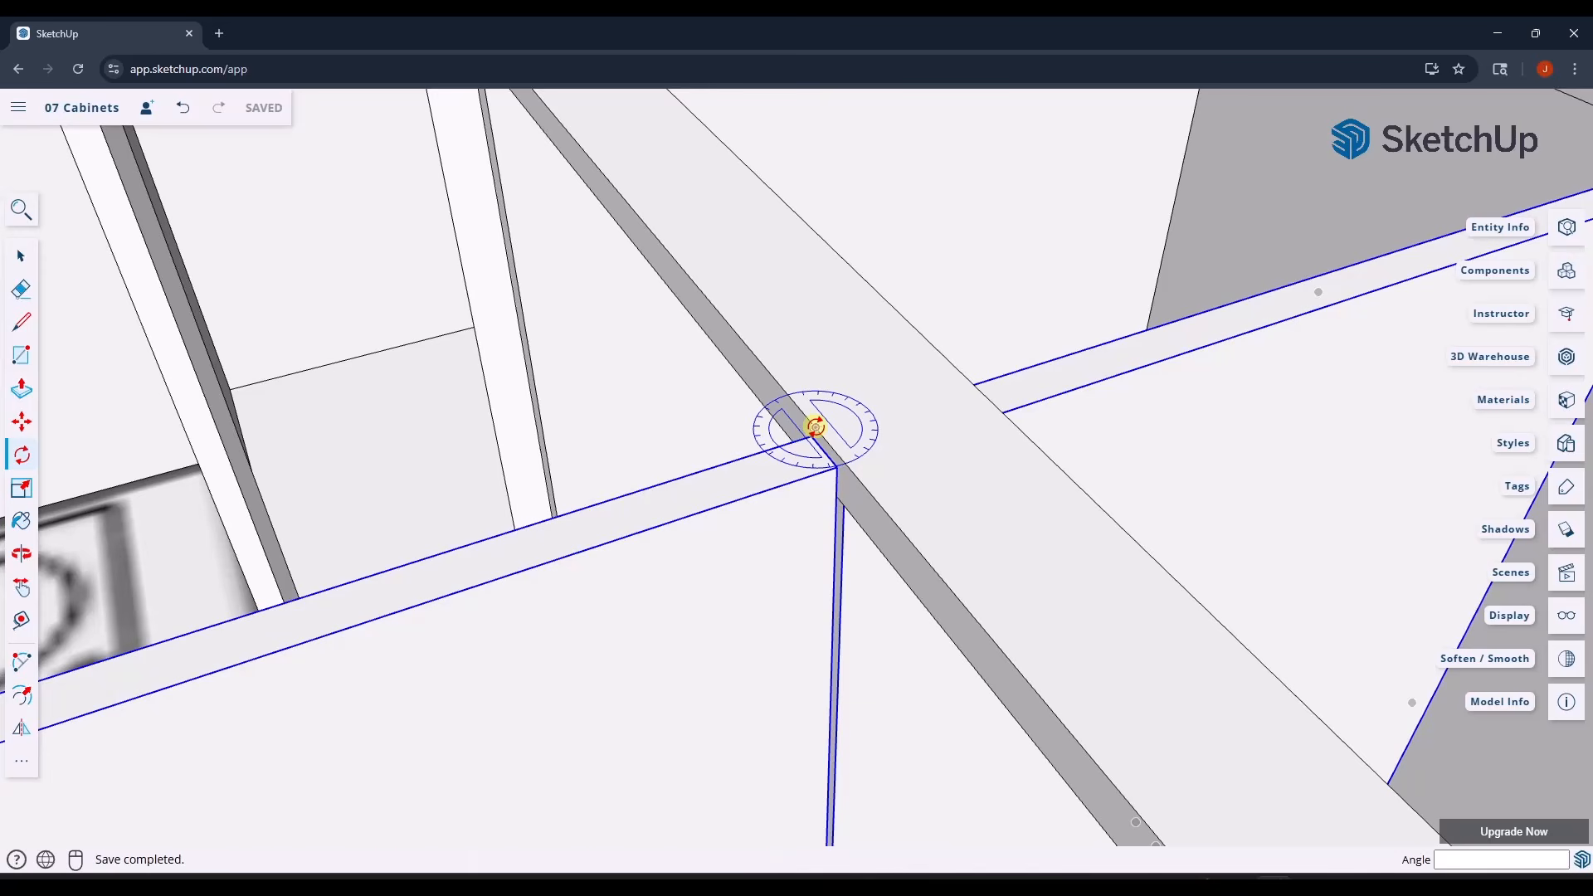
pyautogui.click(816, 427)
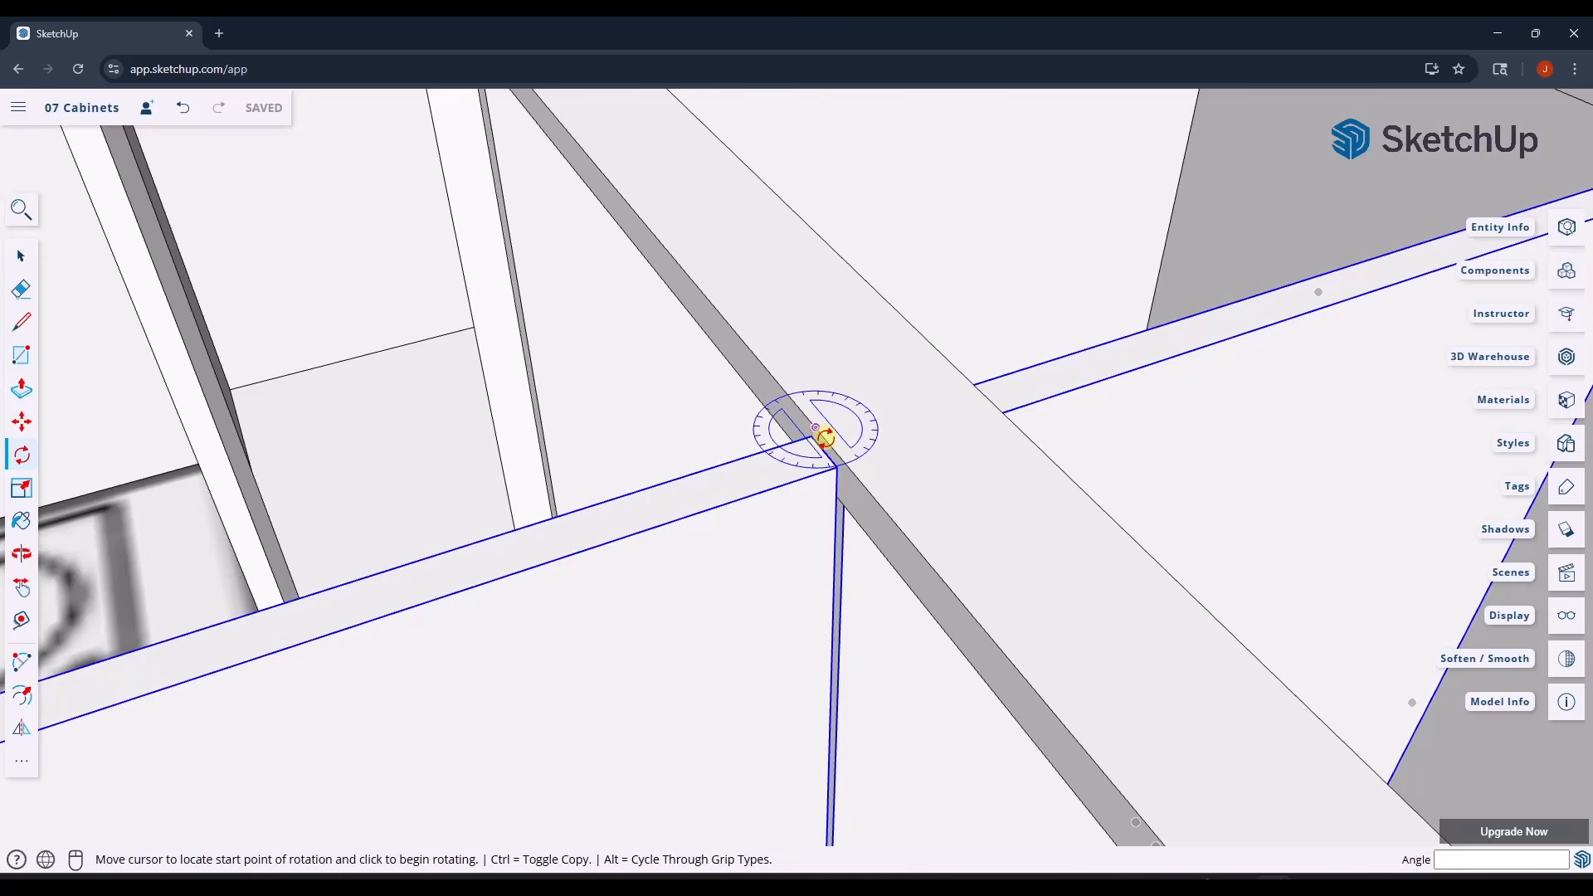
pyautogui.click(858, 480)
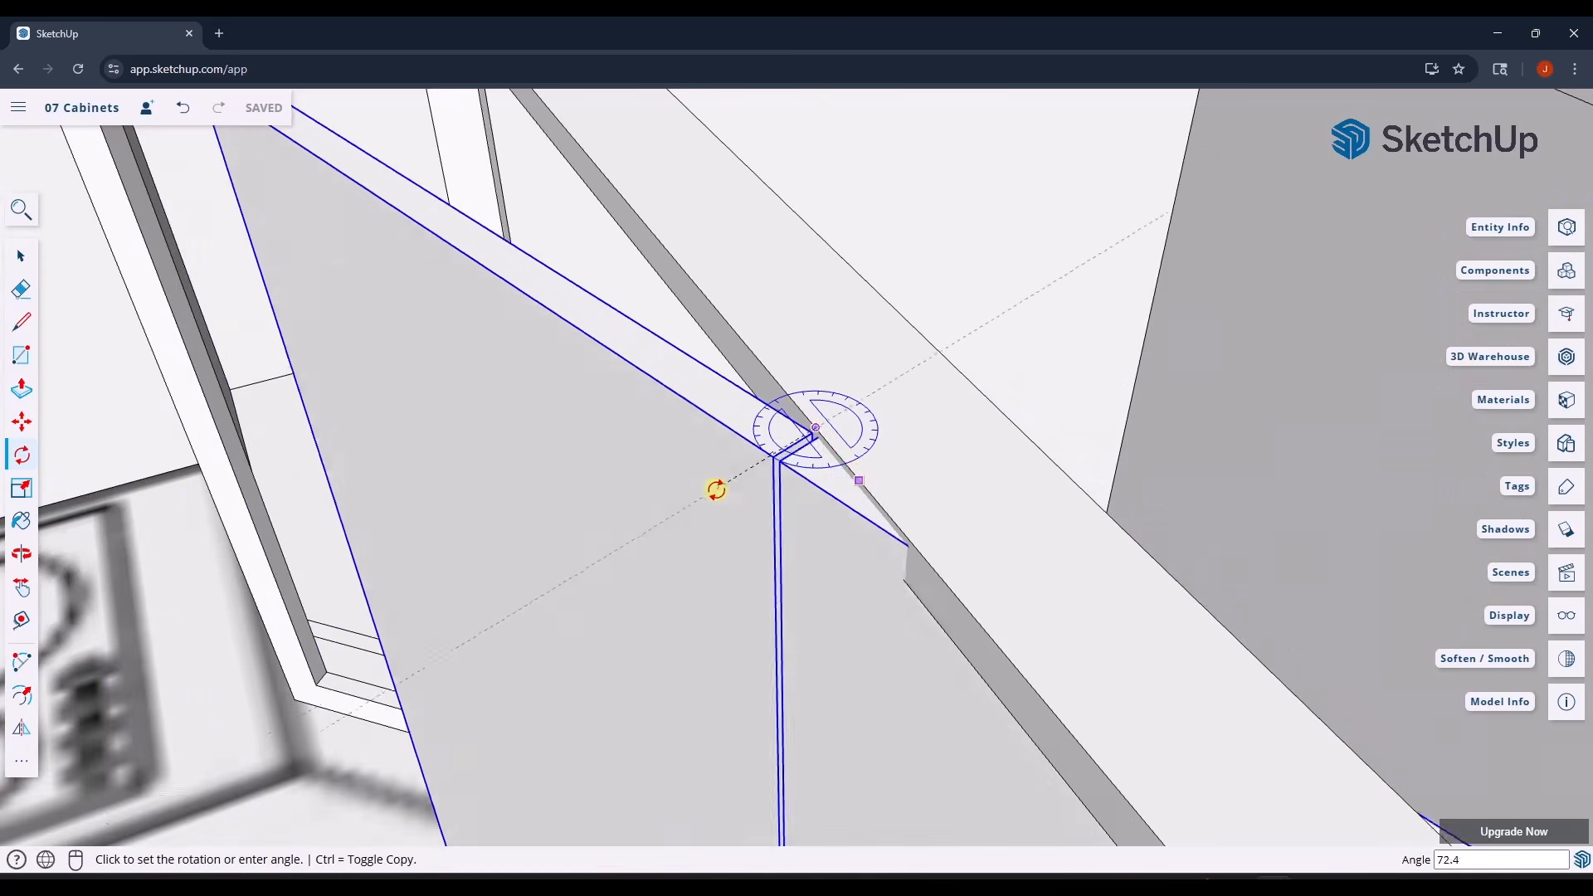
pyautogui.click(680, 474)
pyautogui.moveTo(804, 452); pyautogui.dragTo(913, 444, button='middle')
pyautogui.scroll(-2, 821, 437)
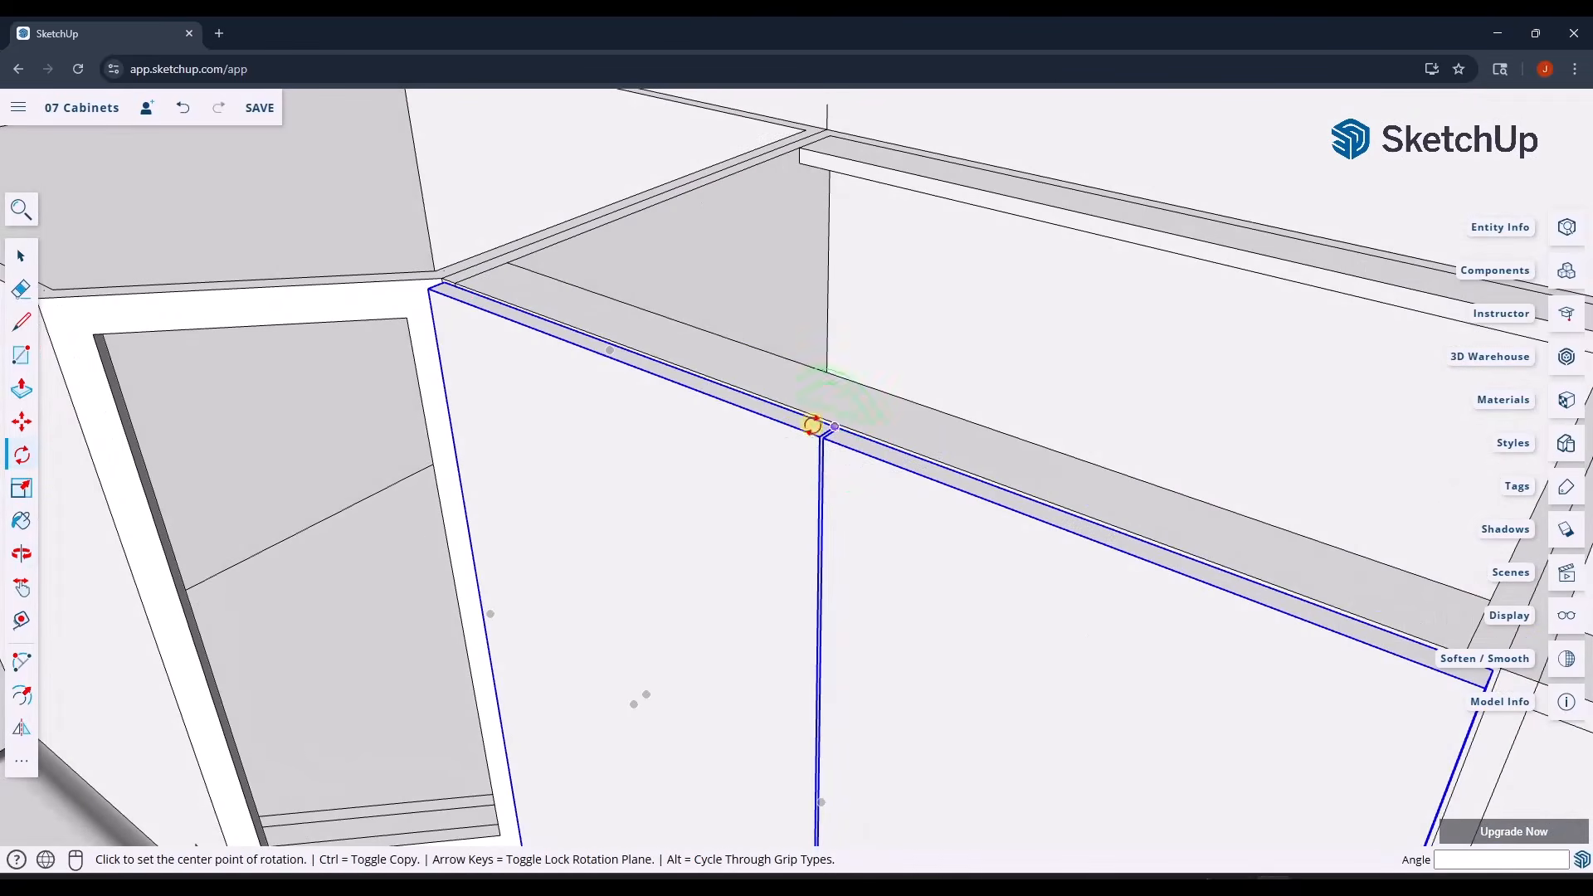
# - Copy the rotated door pair 3' along the cabinet run onto the front of the end cabinet
pyautogui.scroll(-2, 821, 426)
pyautogui.scroll(-4, 821, 427)
pyautogui.scroll(5, 1151, 508)
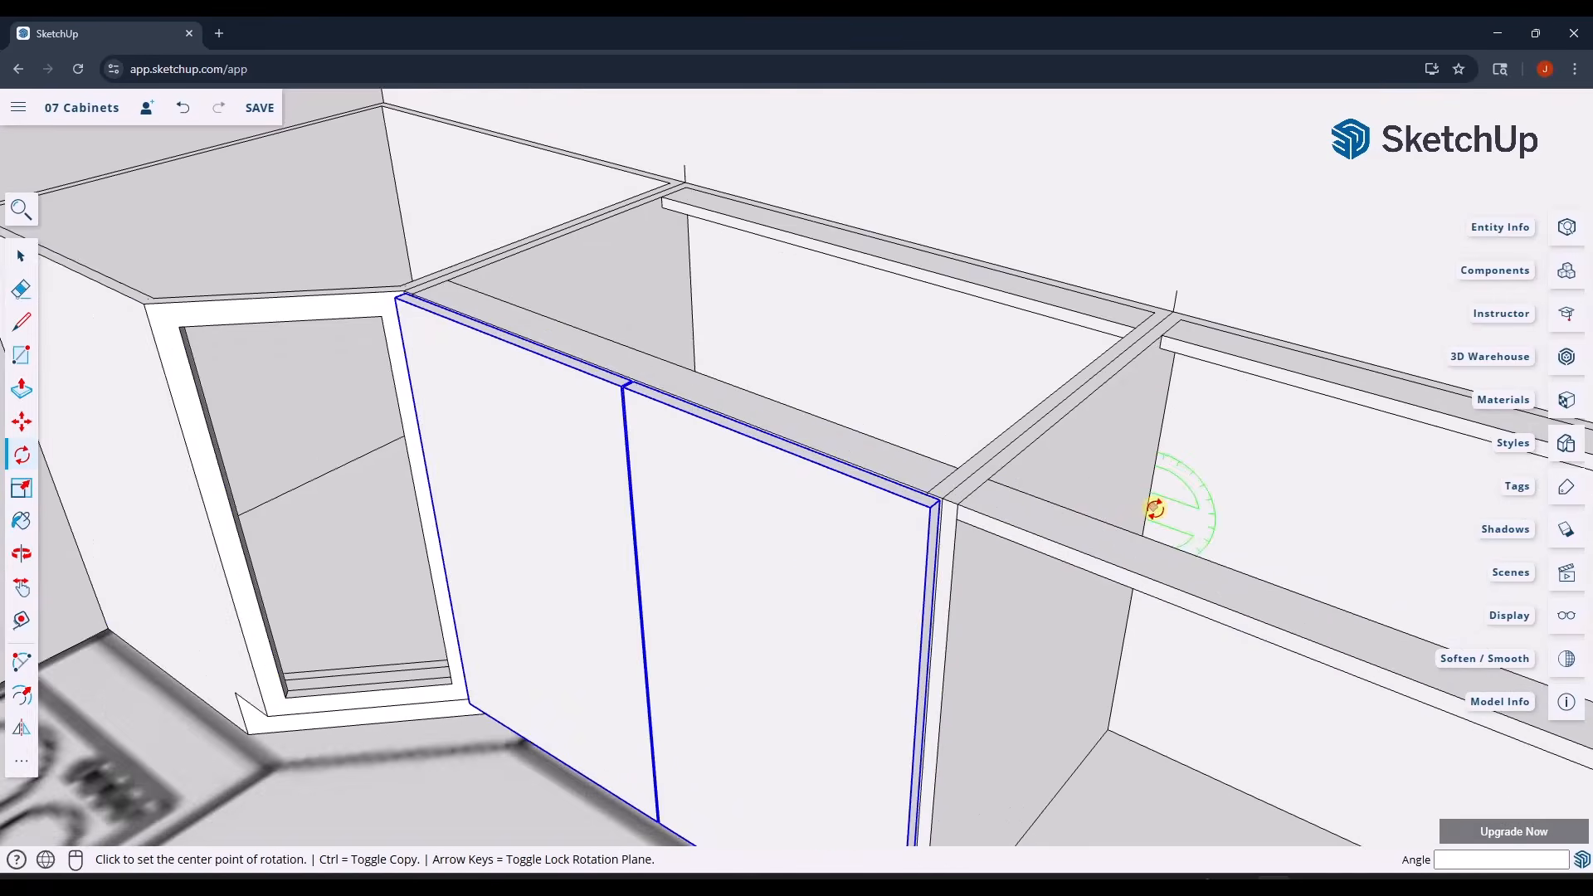
pyautogui.scroll(-3, 830, 453)
pyautogui.press('m')
pyautogui.scroll(5, 282, 251)
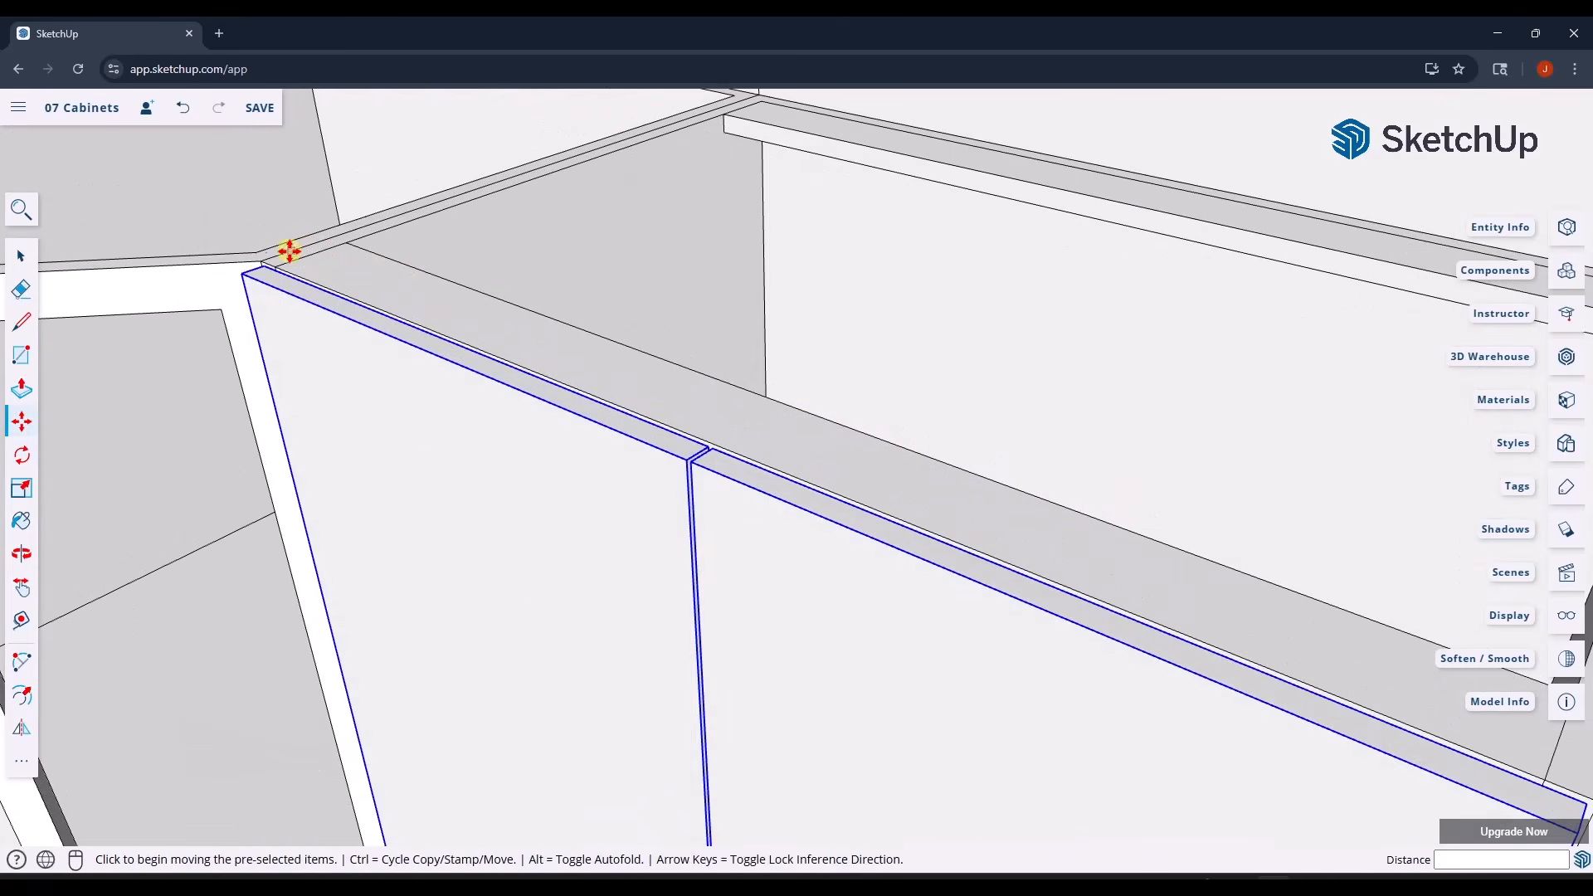
pyautogui.press('ctrl')
pyautogui.click(264, 264)
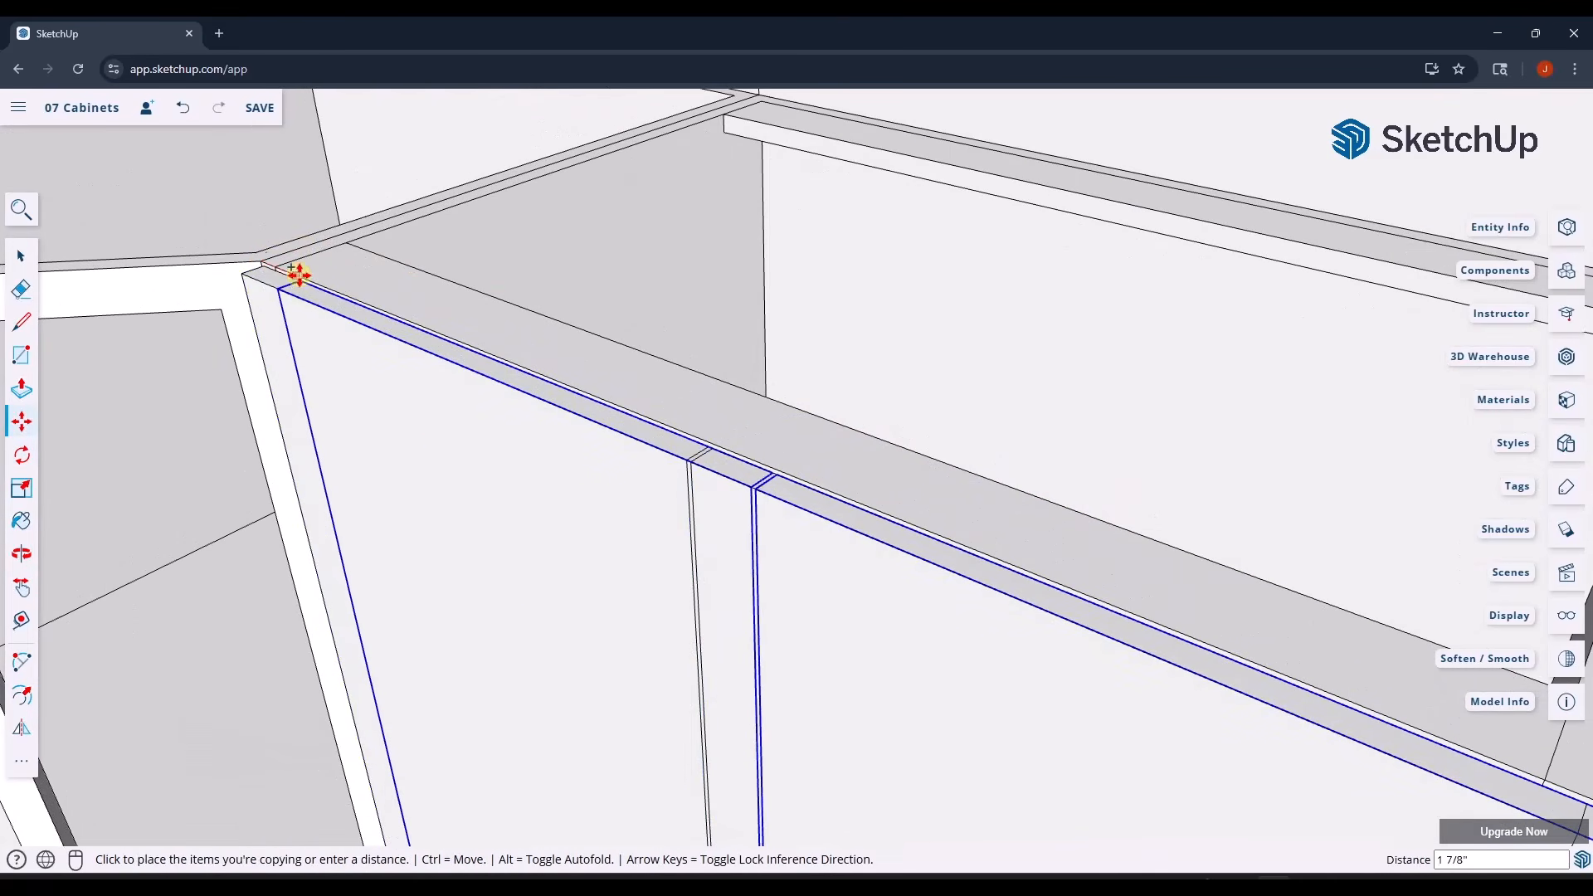
pyautogui.scroll(-3, 331, 291)
pyautogui.scroll(4, 473, 352)
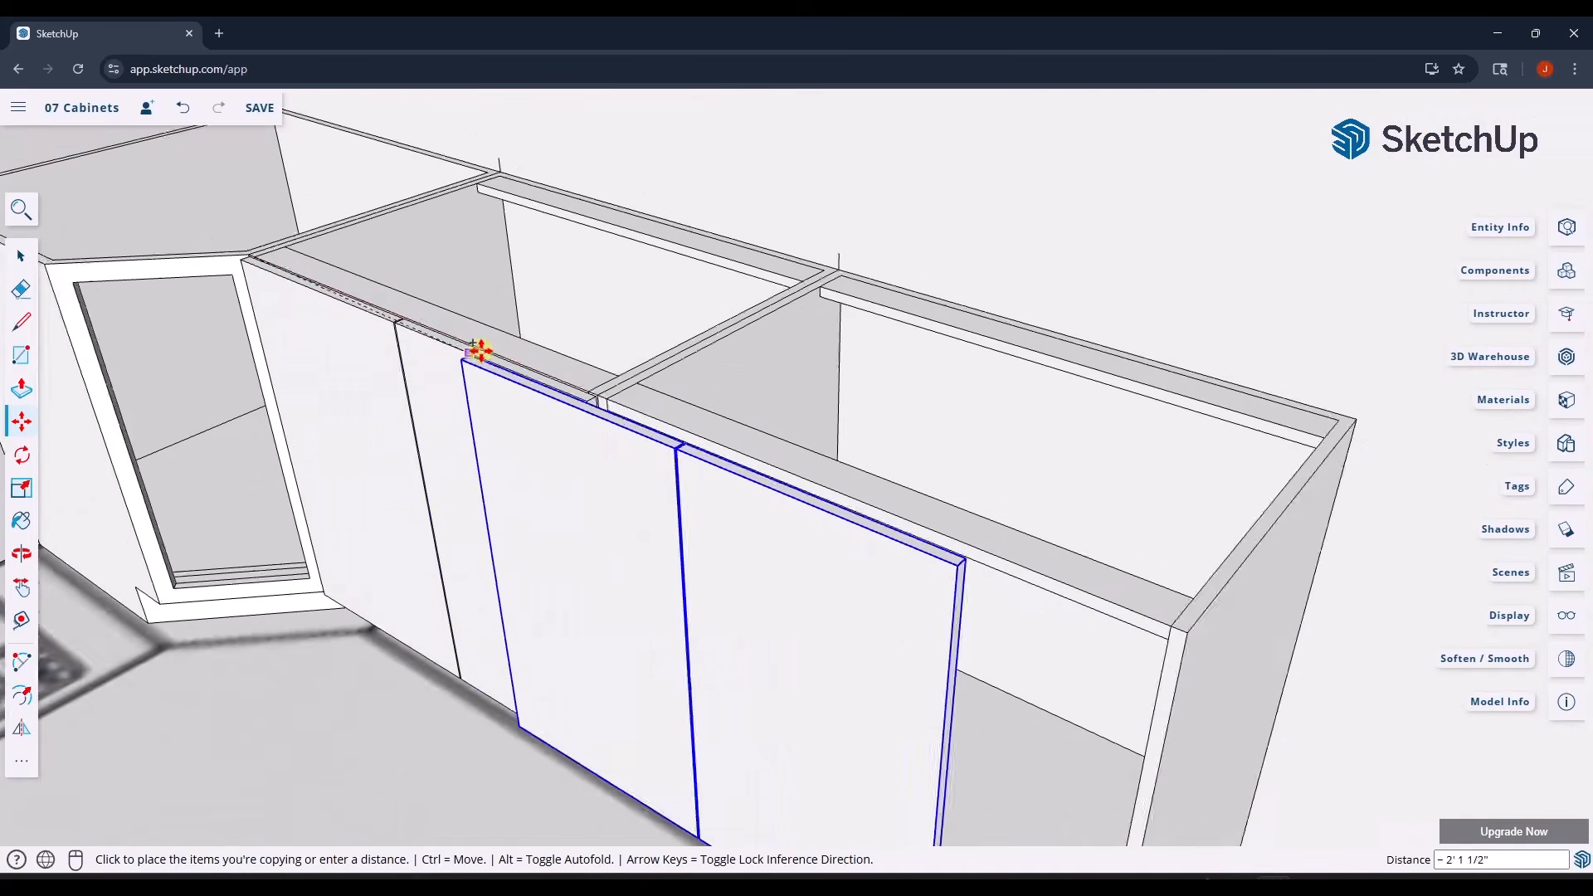
pyautogui.scroll(3, 618, 402)
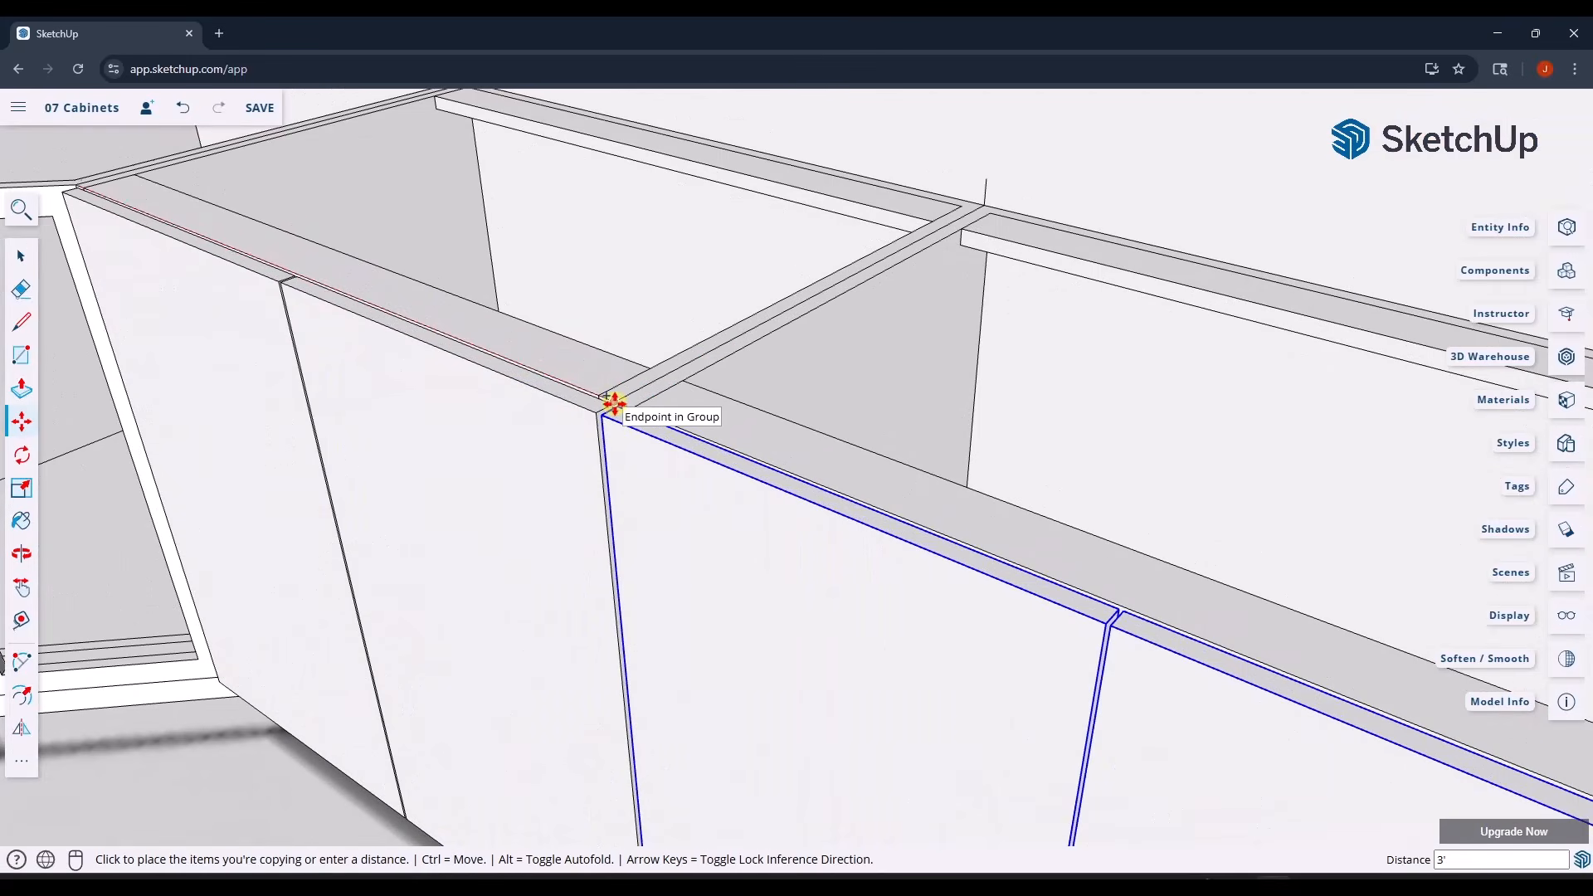
pyautogui.click(611, 400)
pyautogui.press('space')
# - Open the end cabinet's outermost door component for editing and offset its front face outline inward 1.5"
pyautogui.scroll(-7, 707, 376)
pyautogui.moveTo(720, 433); pyautogui.dragTo(768, 452, button='middle')
pyautogui.scroll(5, 756, 344)
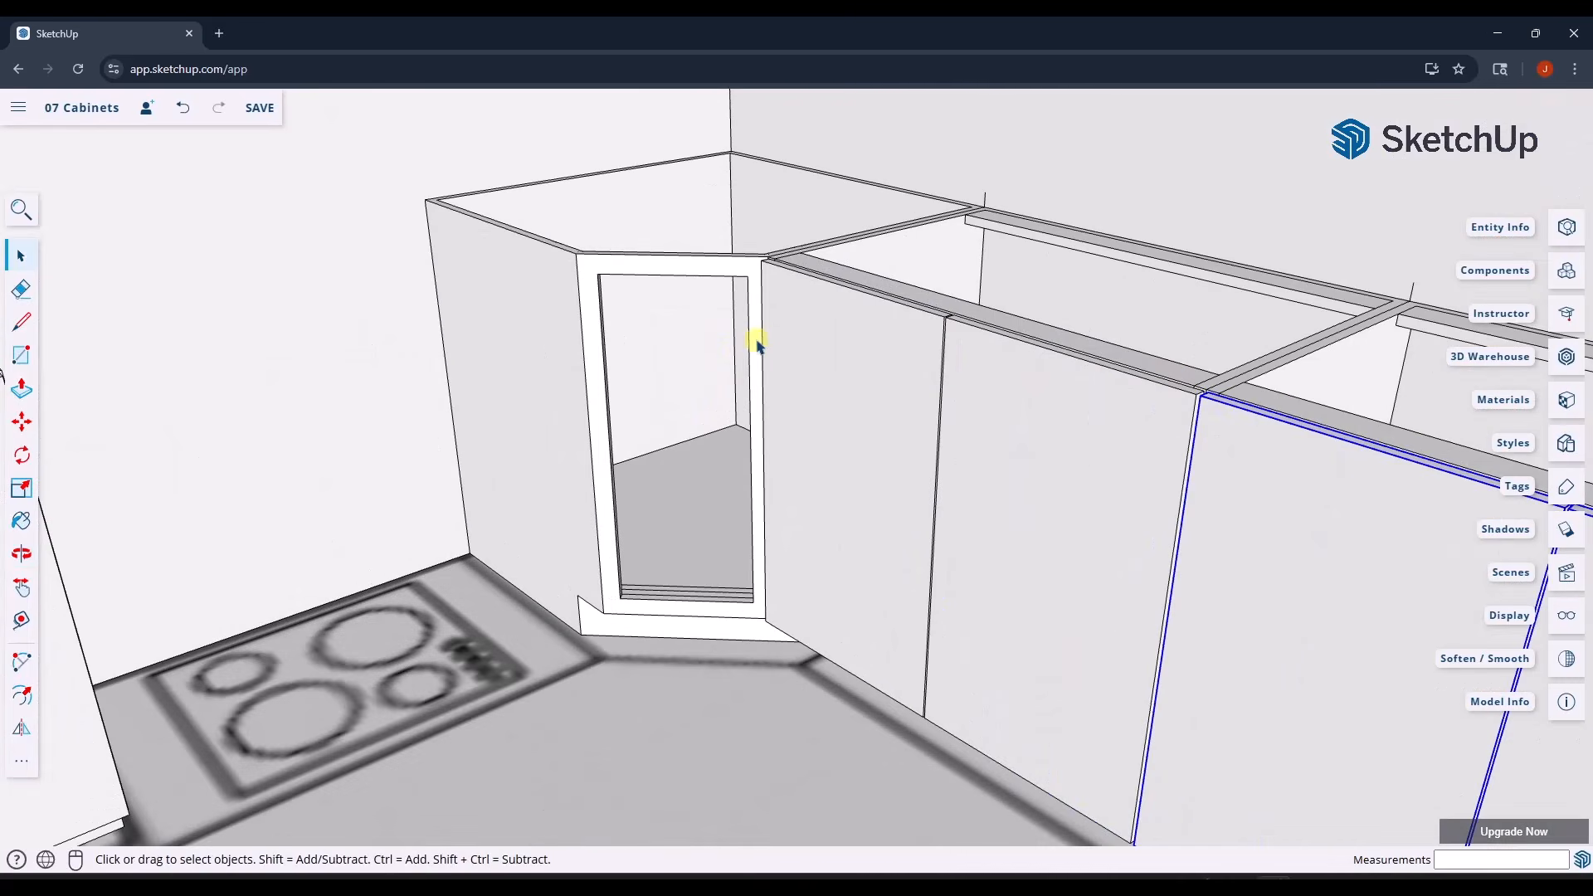
pyautogui.moveTo(766, 342)
pyautogui.mouseDown(button='middle')
pyautogui.moveTo(822, 363)
pyautogui.moveTo(790, 336)
pyautogui.mouseUp(button='middle')
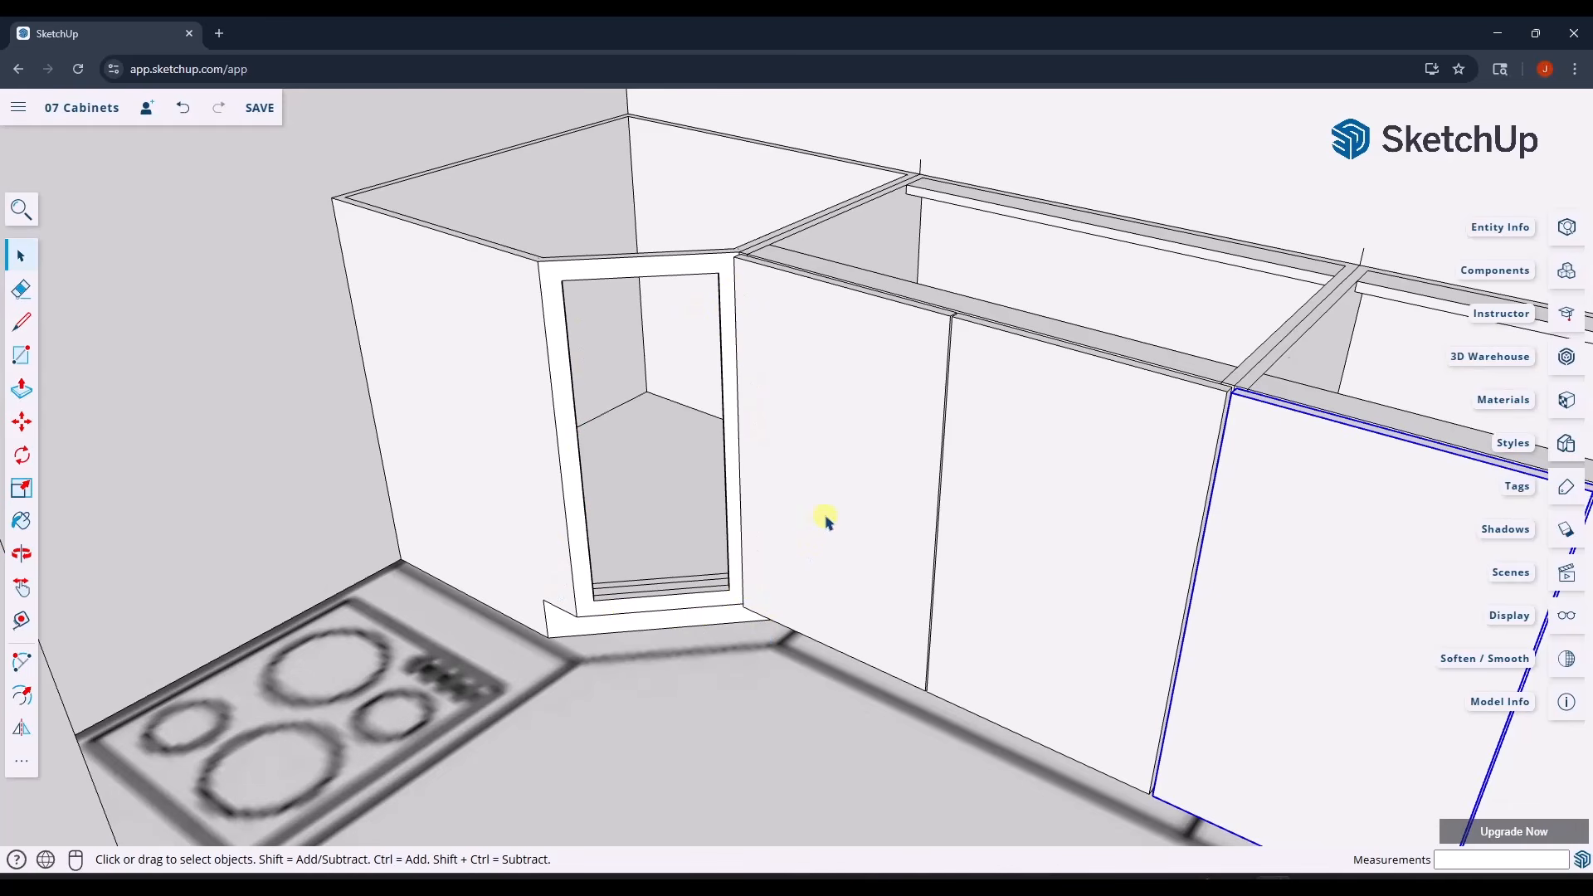
pyautogui.scroll(-5, 540, 391)
pyautogui.scroll(3, 1035, 516)
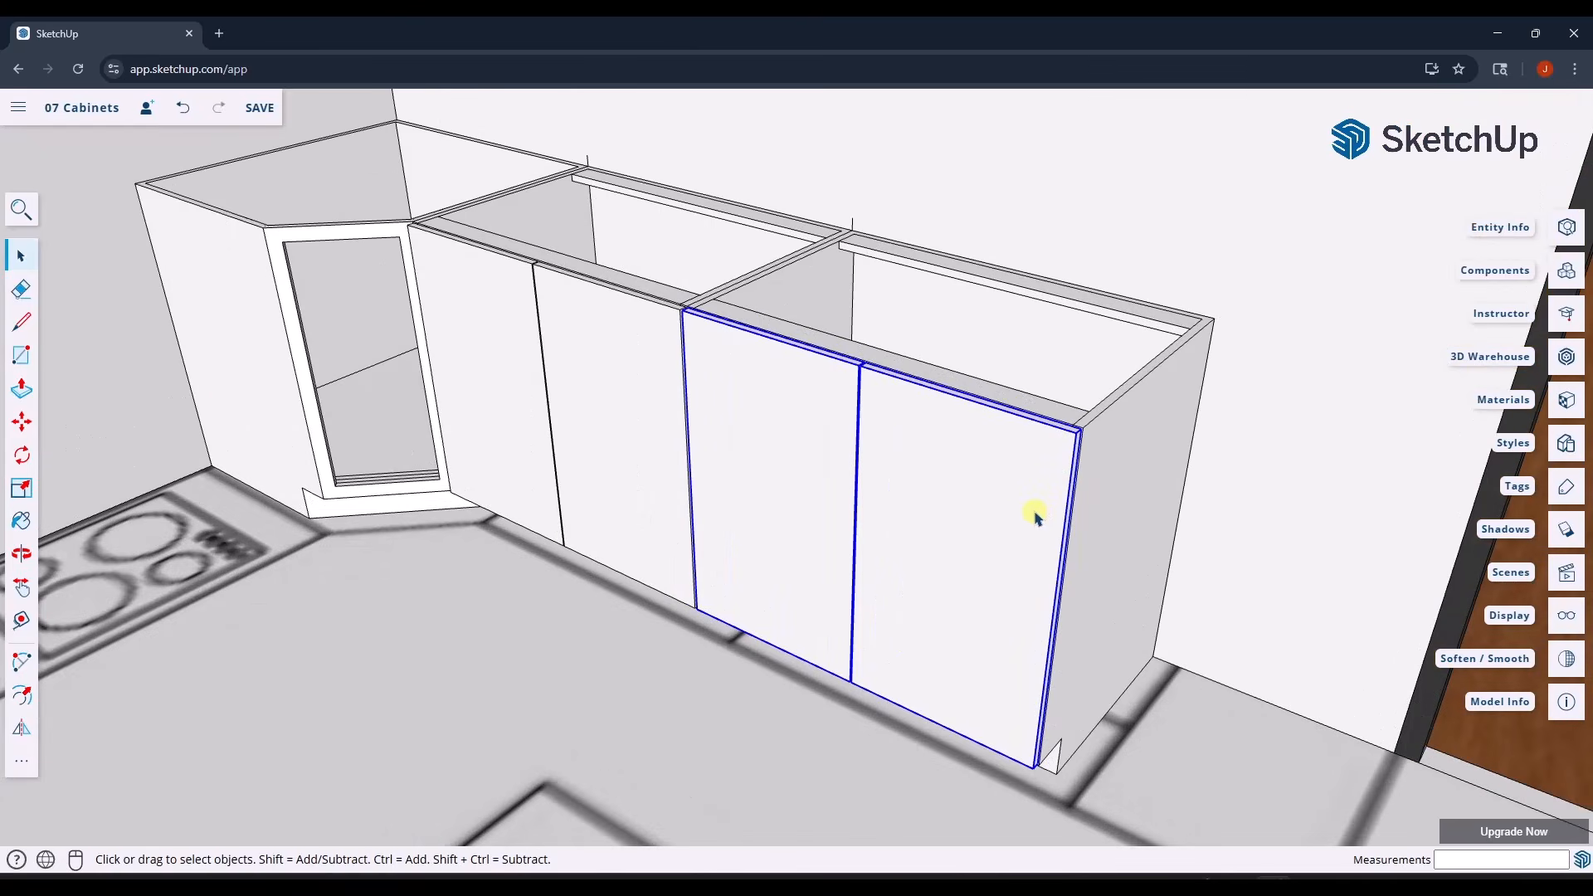
pyautogui.scroll(-3, 982, 523)
pyautogui.click(950, 526)
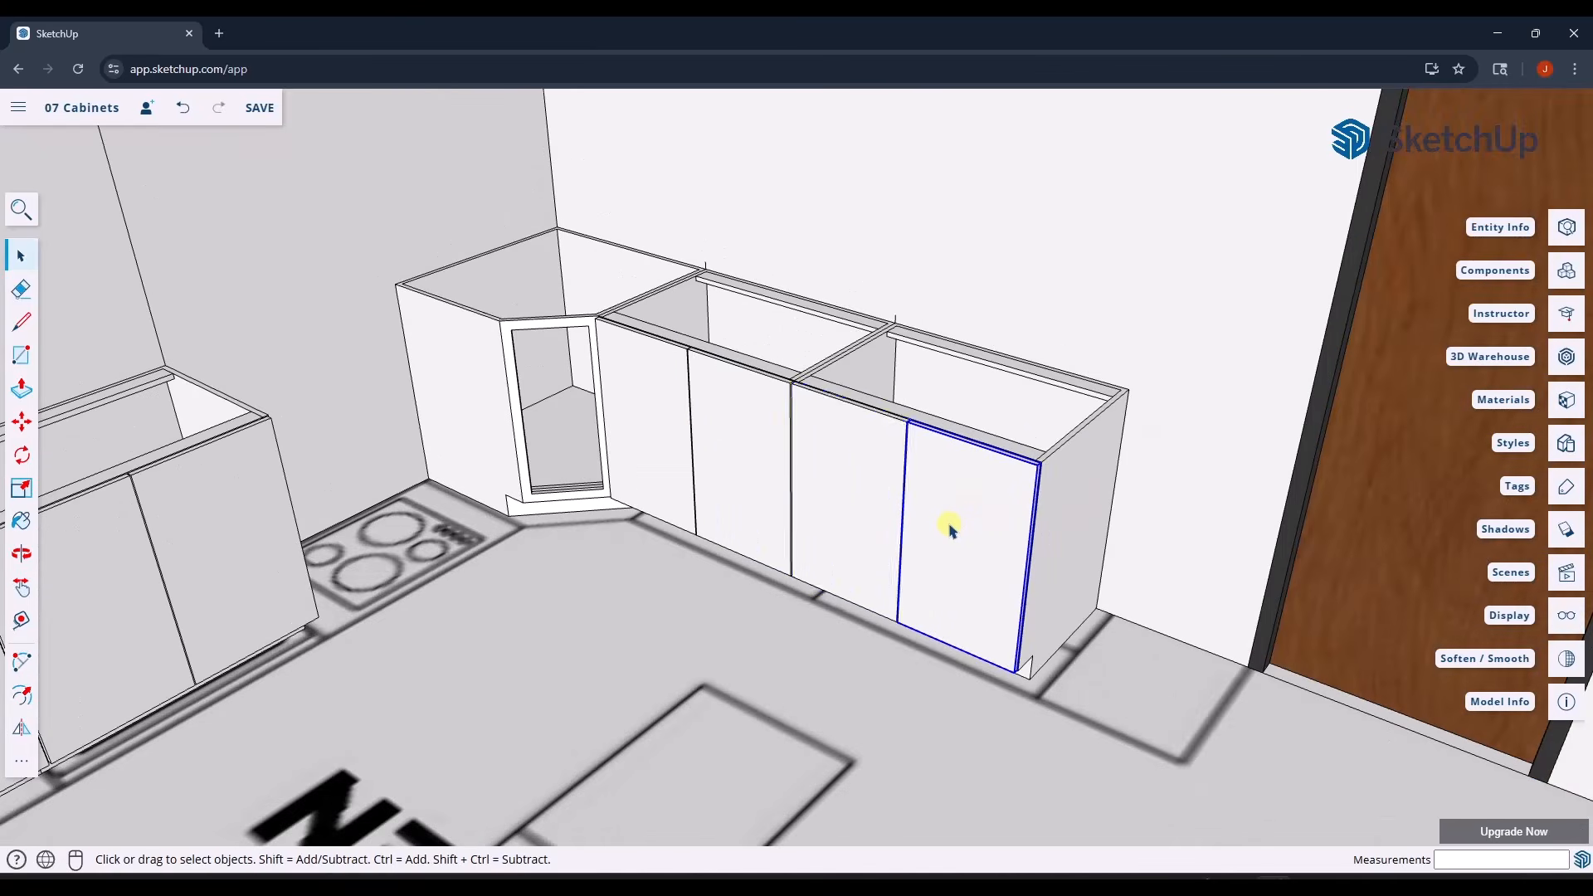
pyautogui.doubleClick(950, 514)
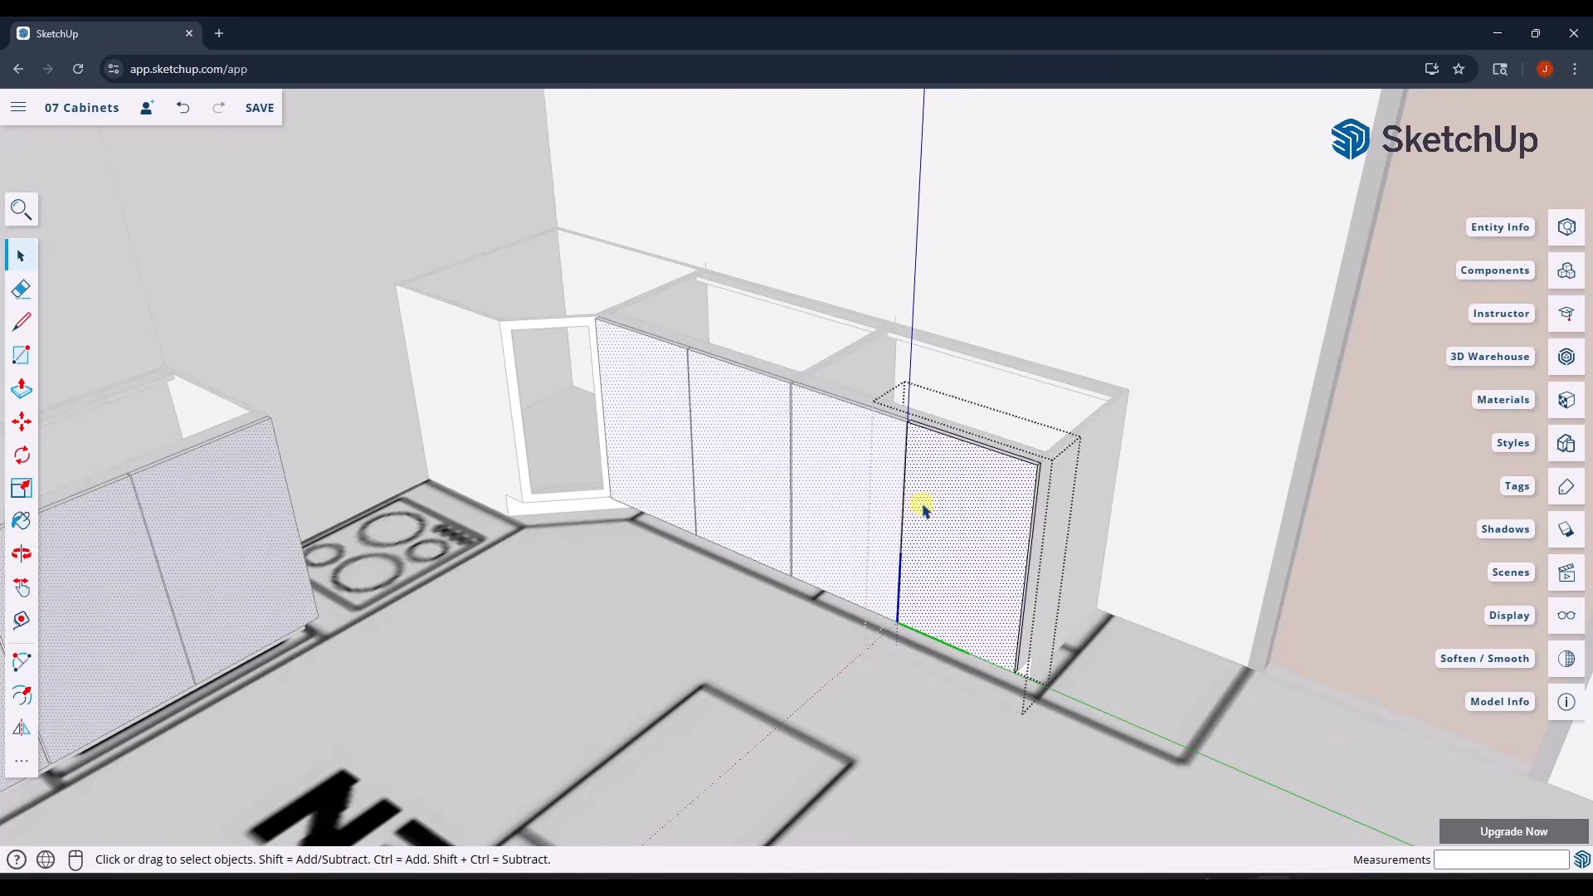
pyautogui.press('f')
pyautogui.click(921, 506)
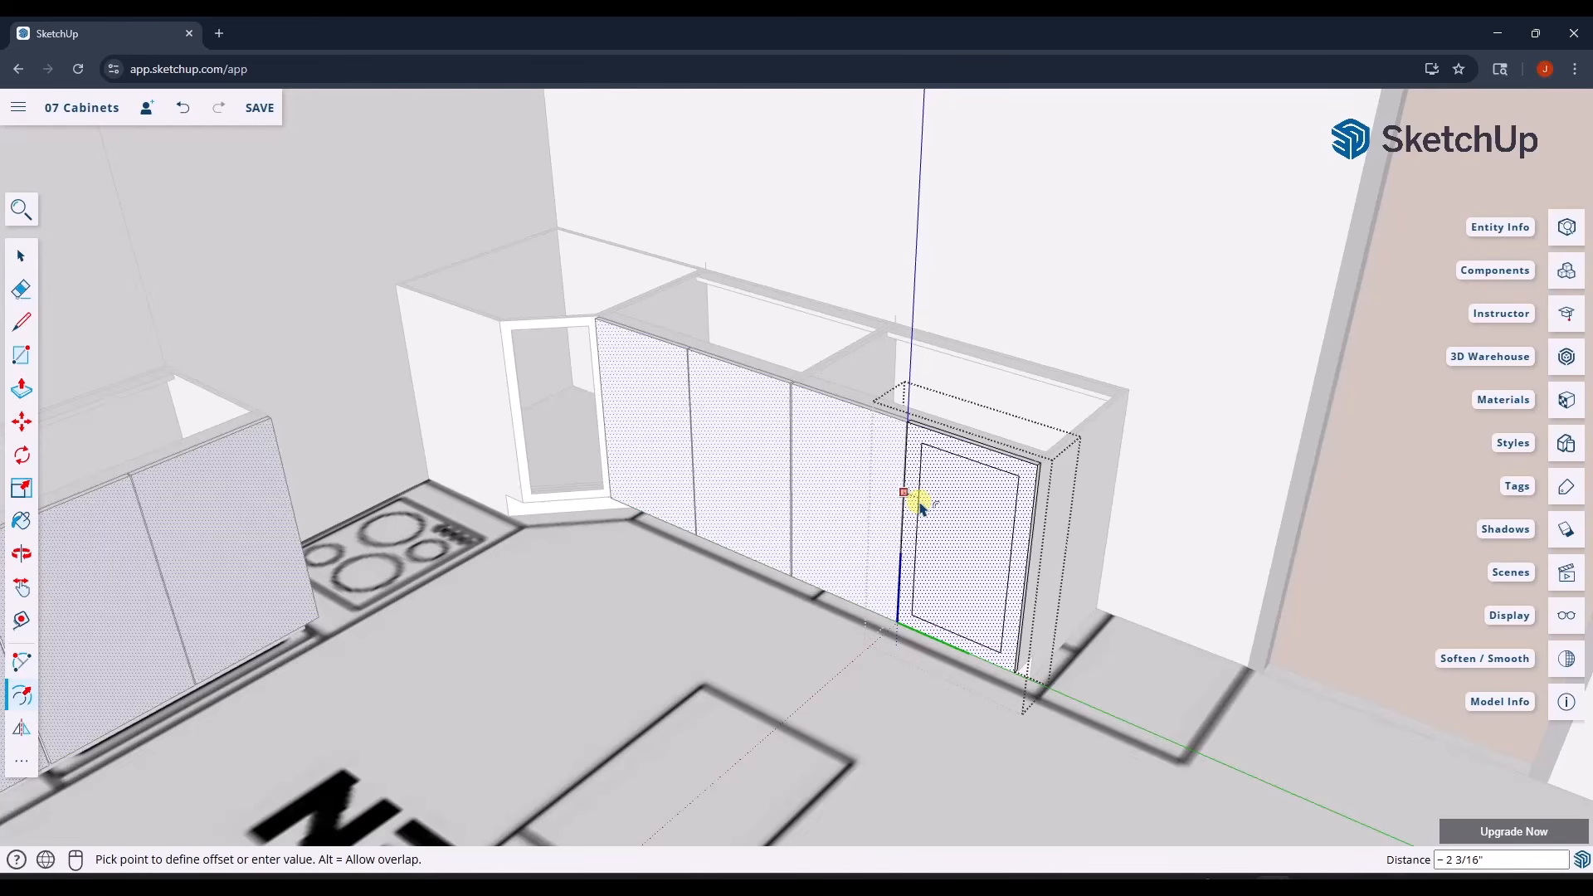
pyautogui.press('Return')
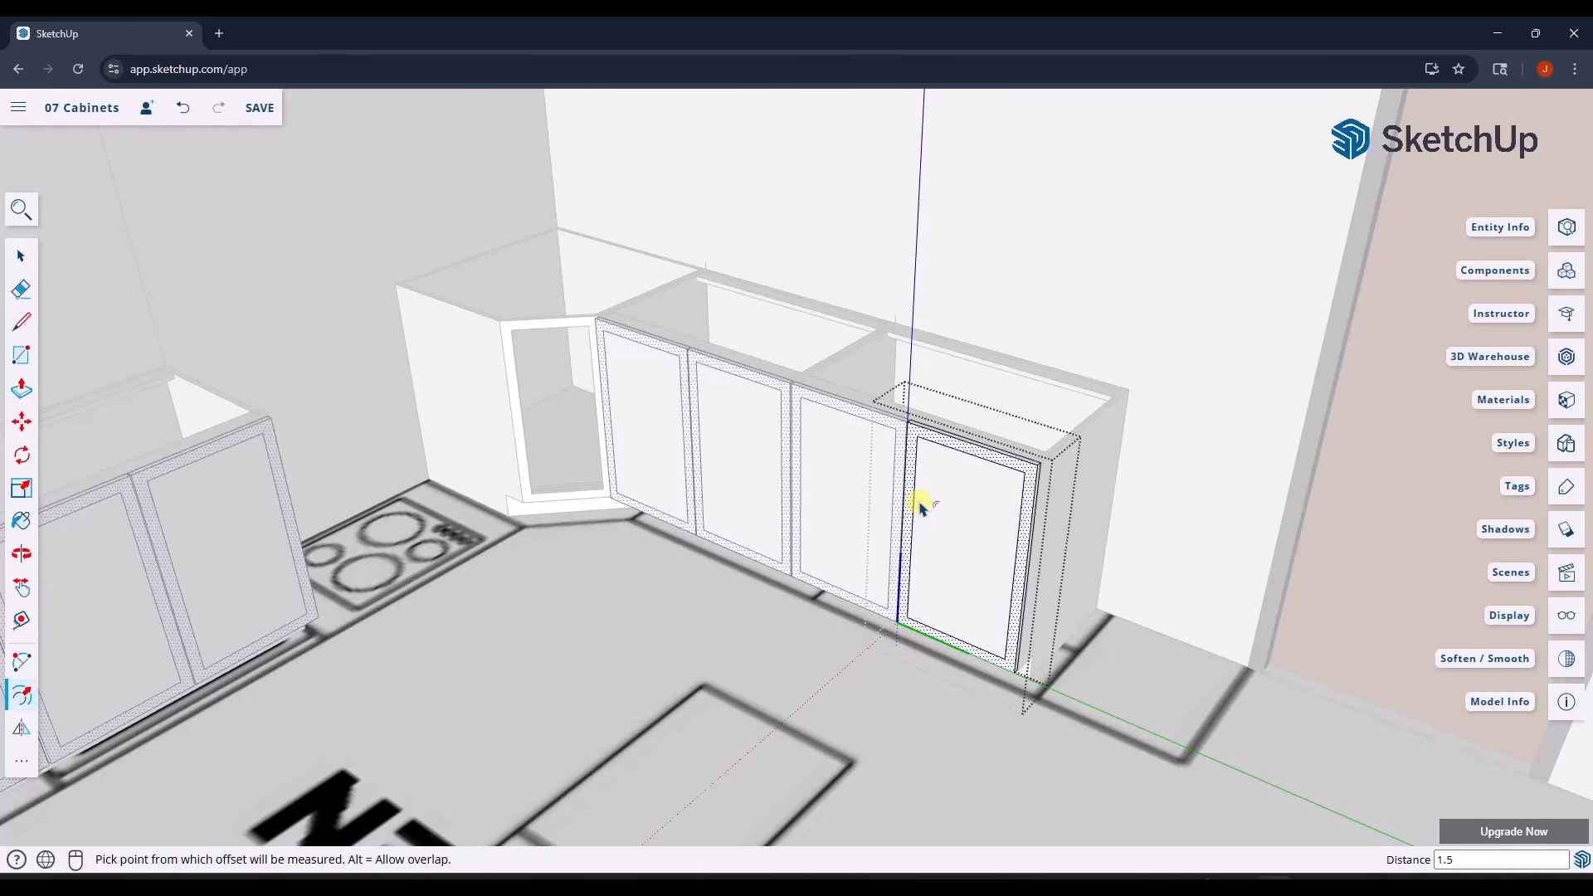
# - Recess the inner panel face of the shared door 0.5" with Push/Pull and leave component editing
pyautogui.press('space')
pyautogui.click(946, 521)
pyautogui.press('p')
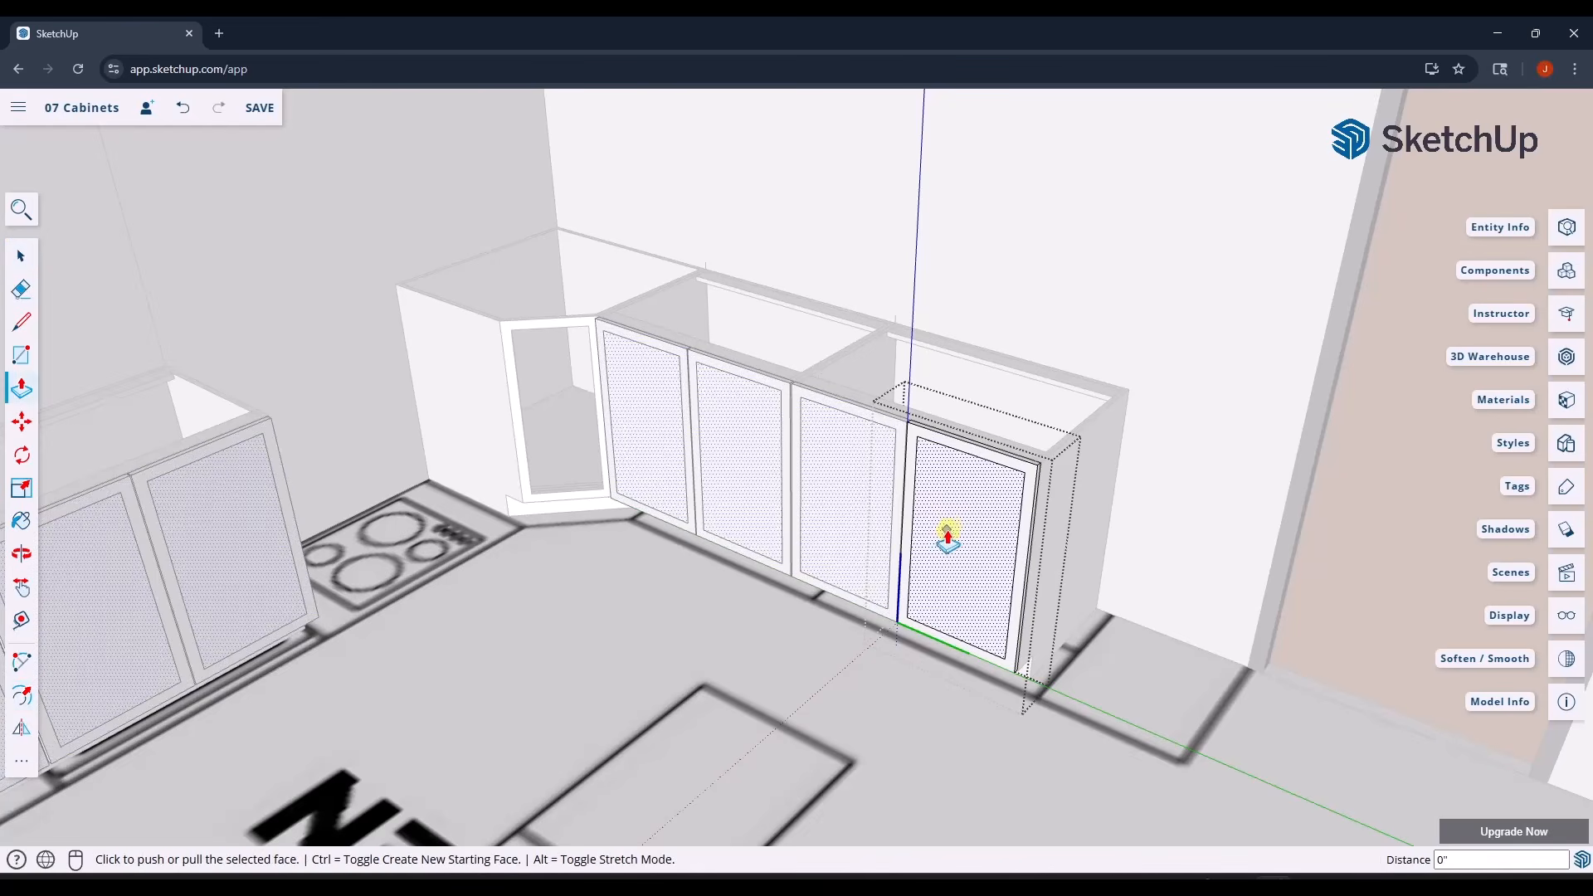
pyautogui.click(948, 531)
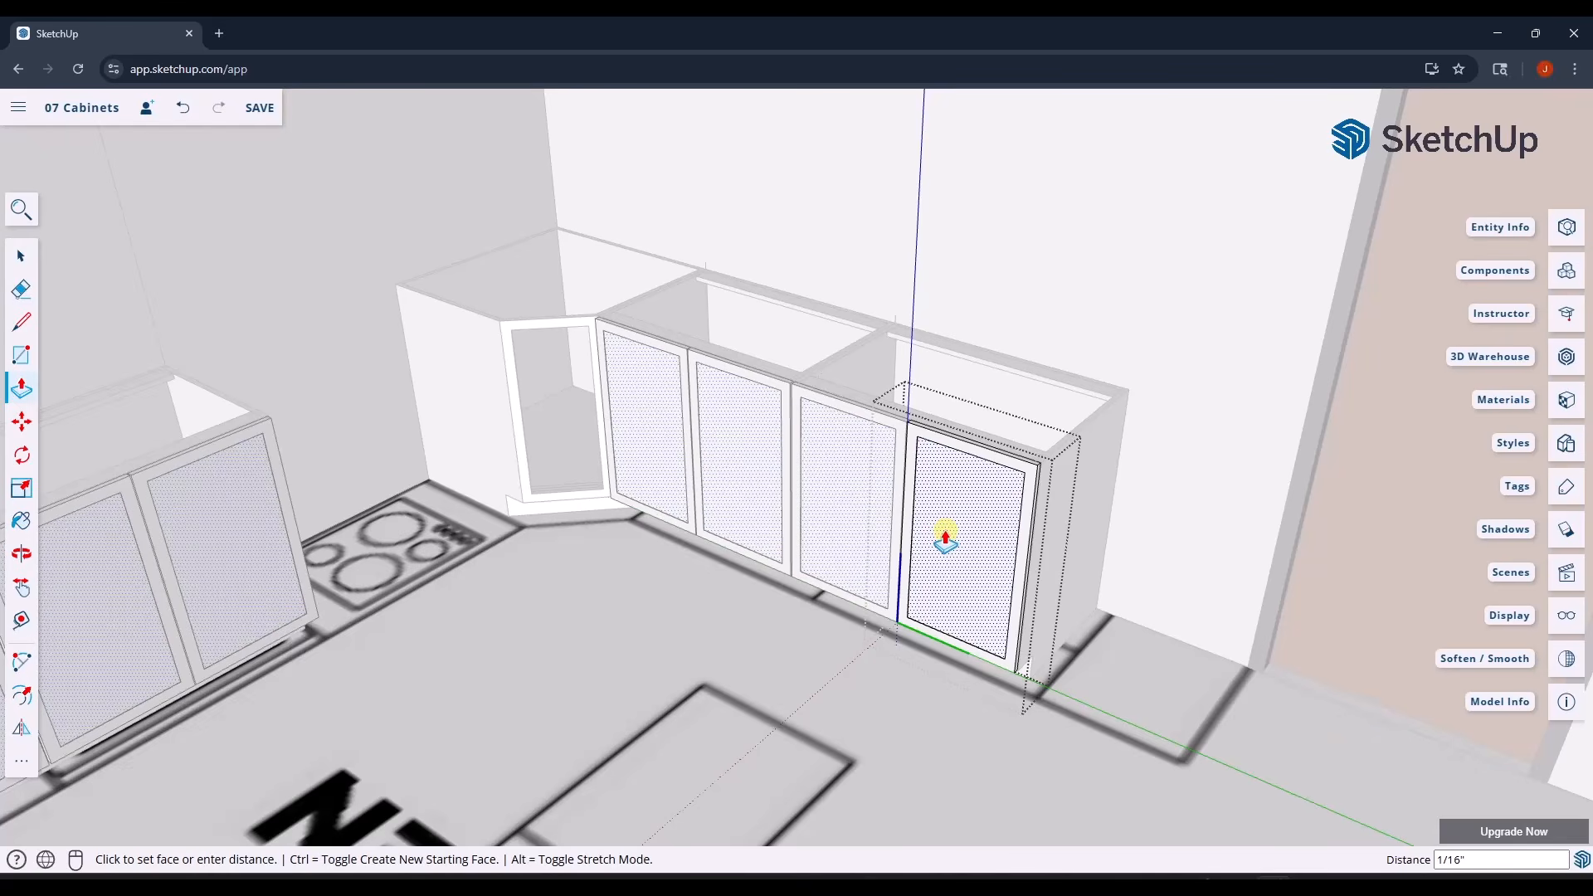
pyautogui.write('.25')
pyautogui.press('Return')
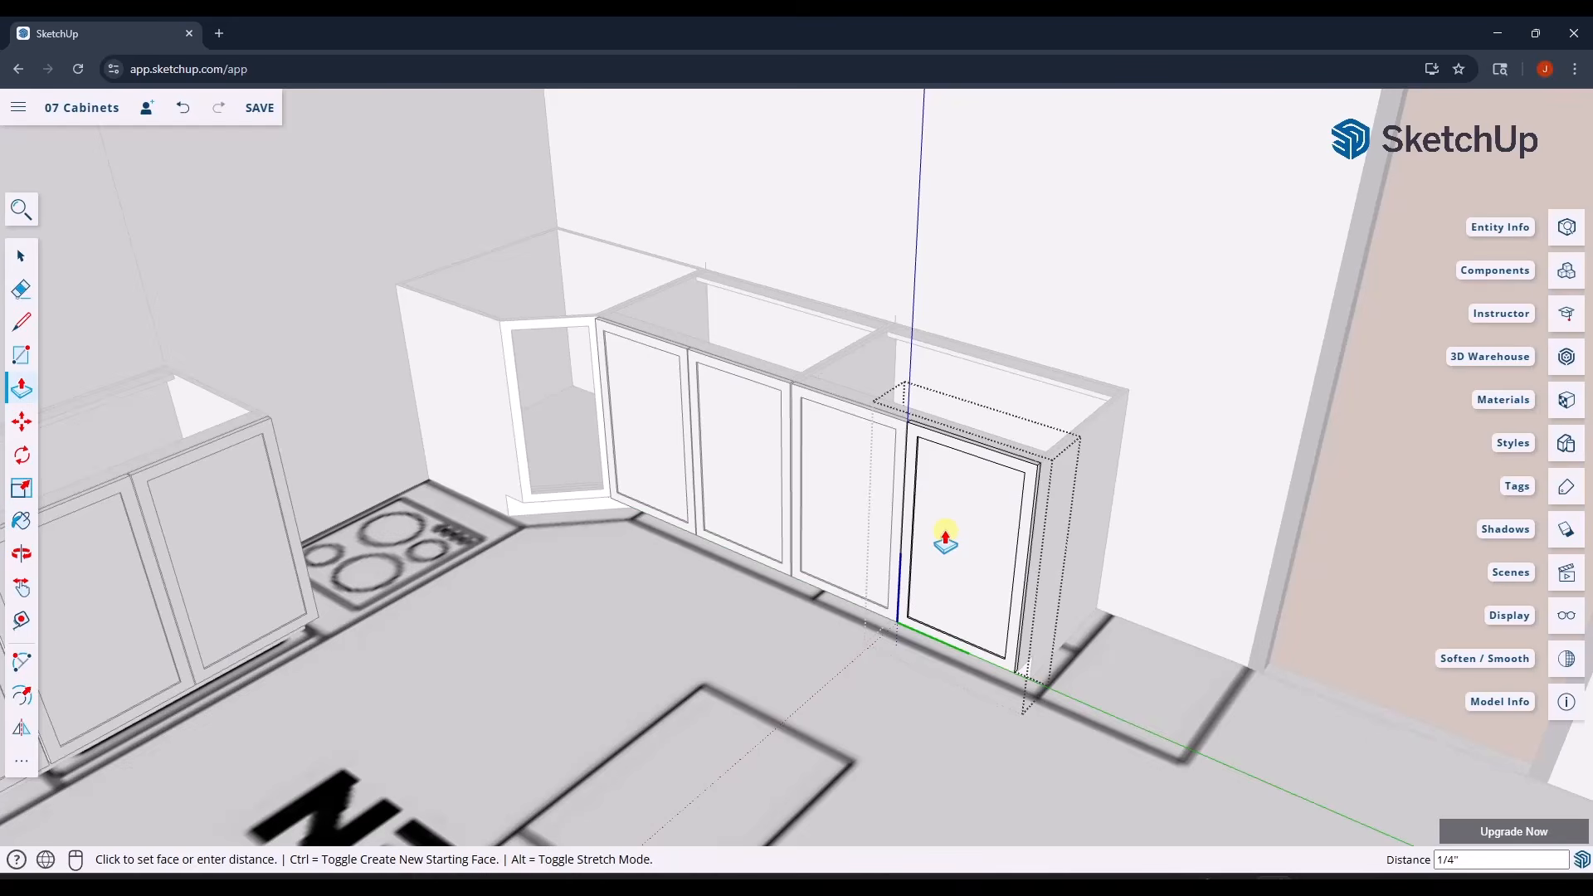
pyautogui.write('.5')
pyautogui.press('Return')
pyautogui.press('space')
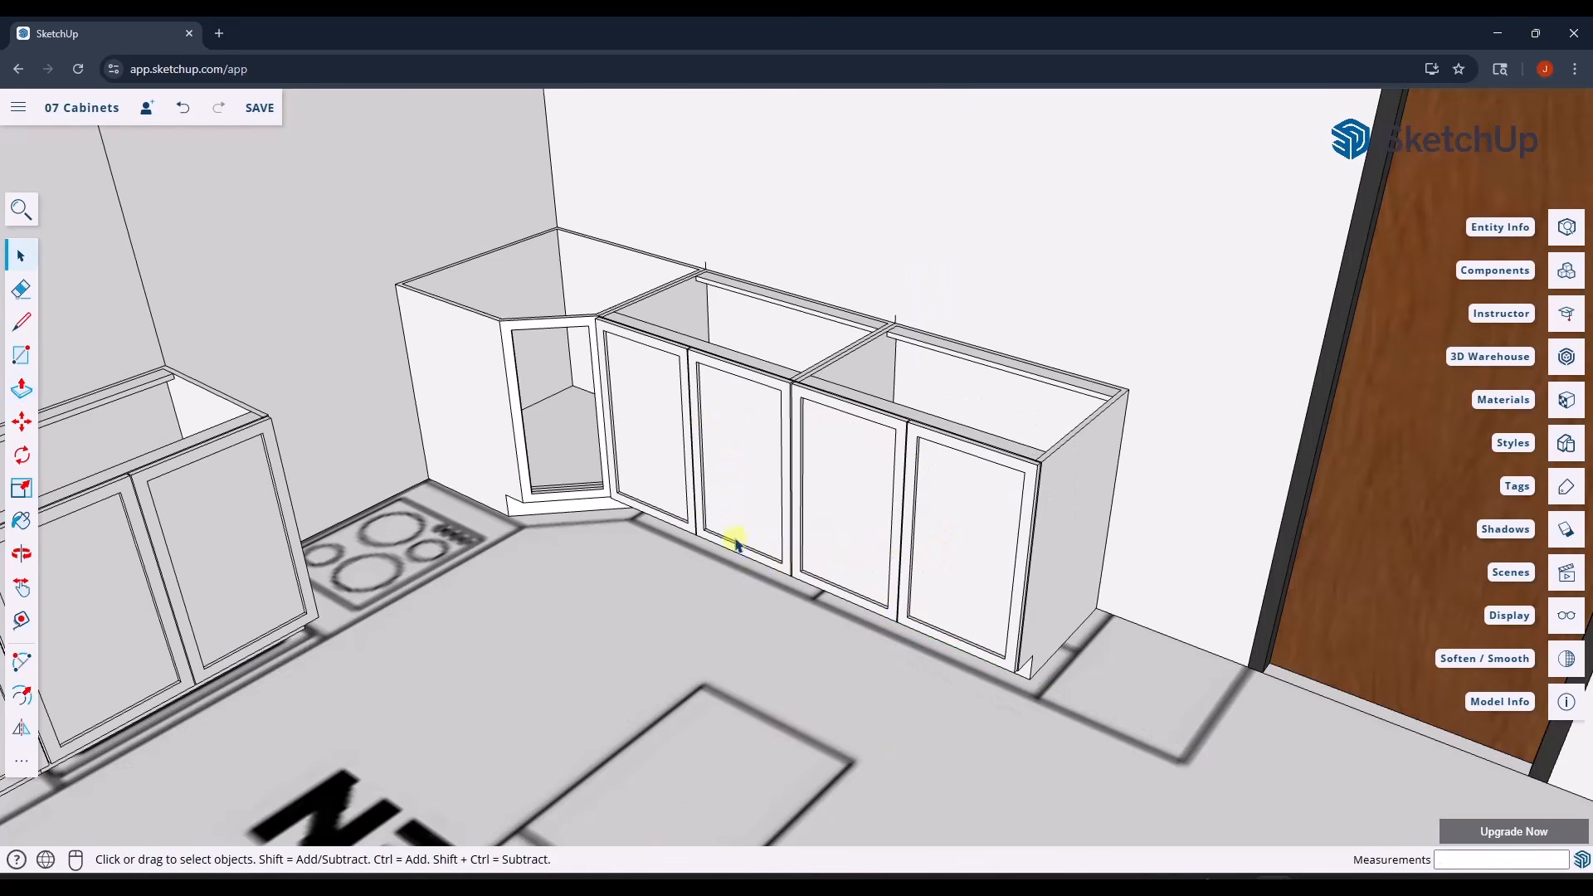
# - Draw a rectangle about 1' 2 1/8" by 2' 6 3/4" across the corner cabinet's angled front, between opposite outer corners of its frame
pyautogui.scroll(-4, 750, 508)
pyautogui.scroll(3, 373, 572)
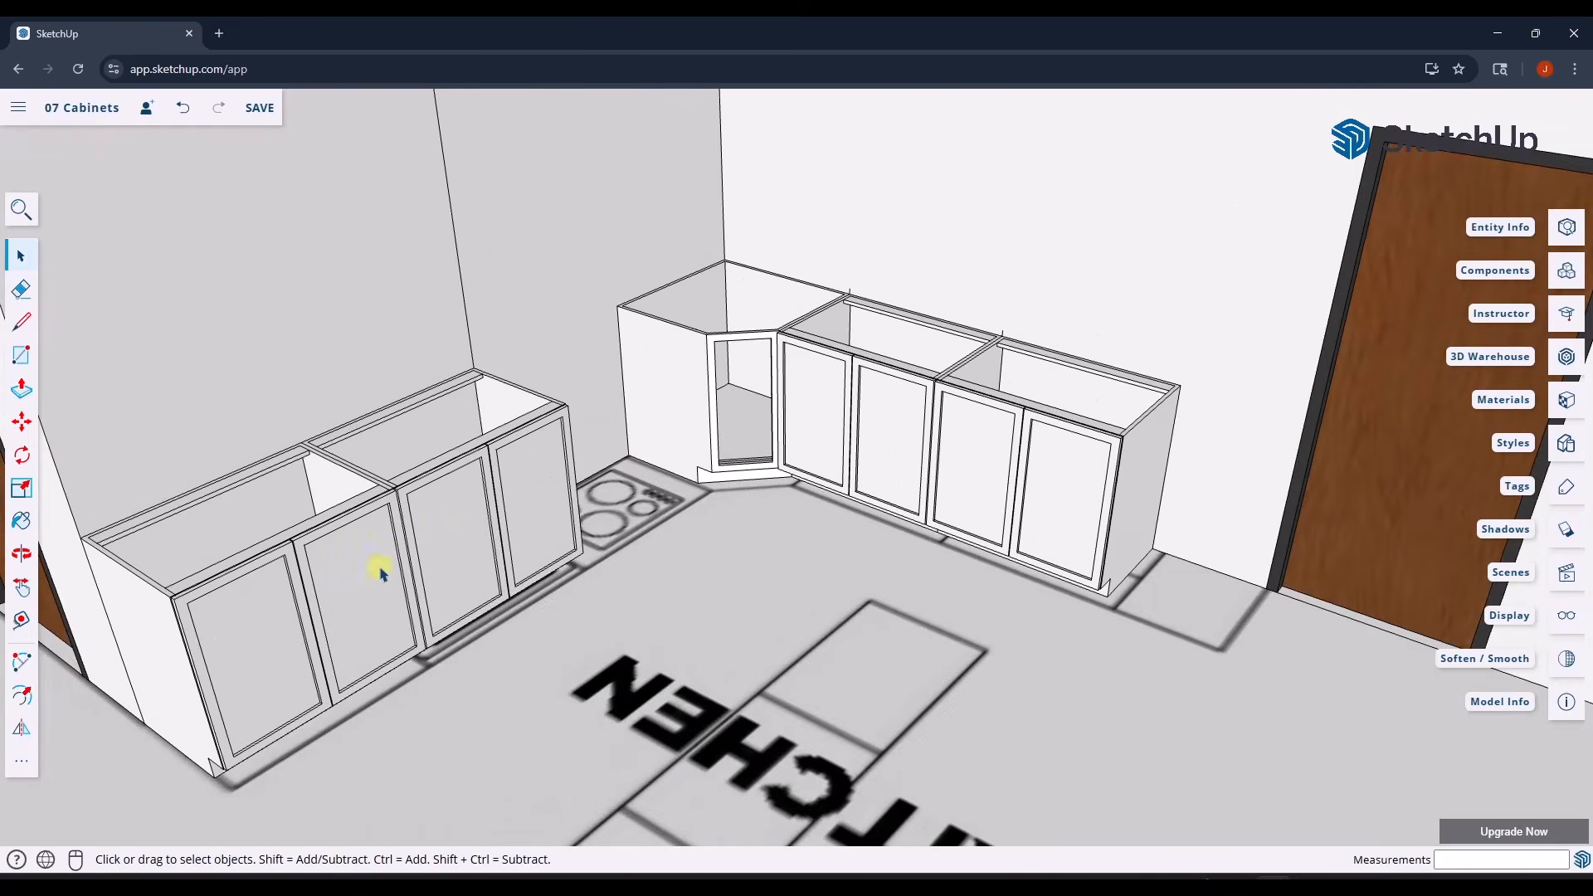
pyautogui.scroll(2, 437, 525)
pyautogui.scroll(1, 883, 396)
pyautogui.scroll(3, 925, 365)
pyautogui.scroll(3, 830, 269)
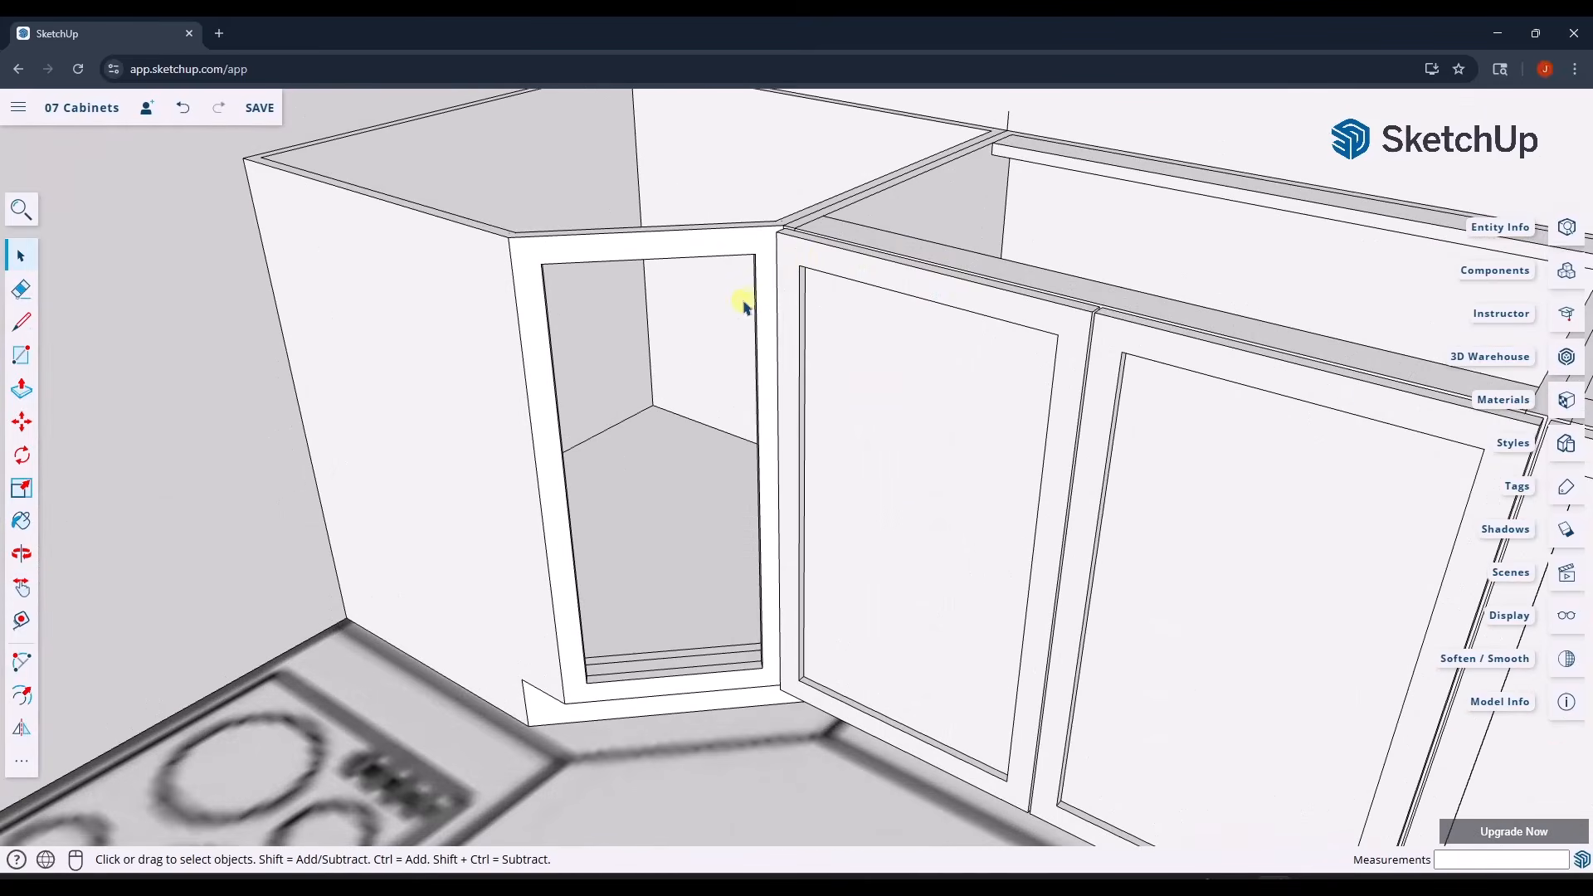
pyautogui.moveTo(744, 301); pyautogui.dragTo(753, 325, button='middle')
pyautogui.scroll(2, 537, 281)
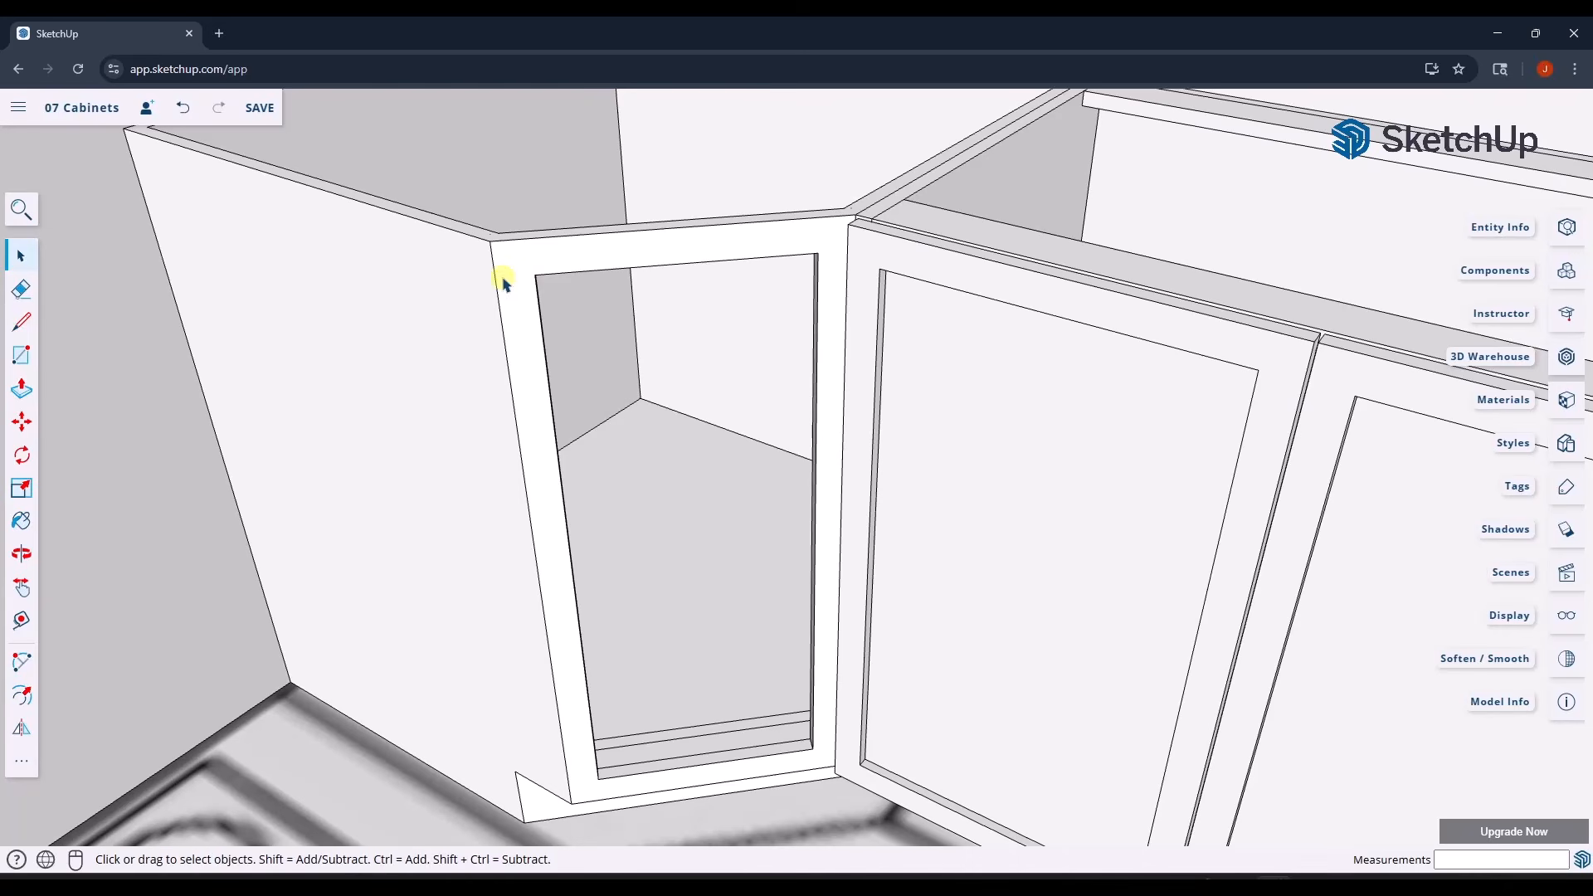
pyautogui.press('f')
pyautogui.press('r')
pyautogui.click(489, 242)
pyautogui.moveTo(701, 604); pyautogui.dragTo(1048, 508, button='middle')
pyautogui.scroll(6, 875, 754)
pyautogui.click(893, 711)
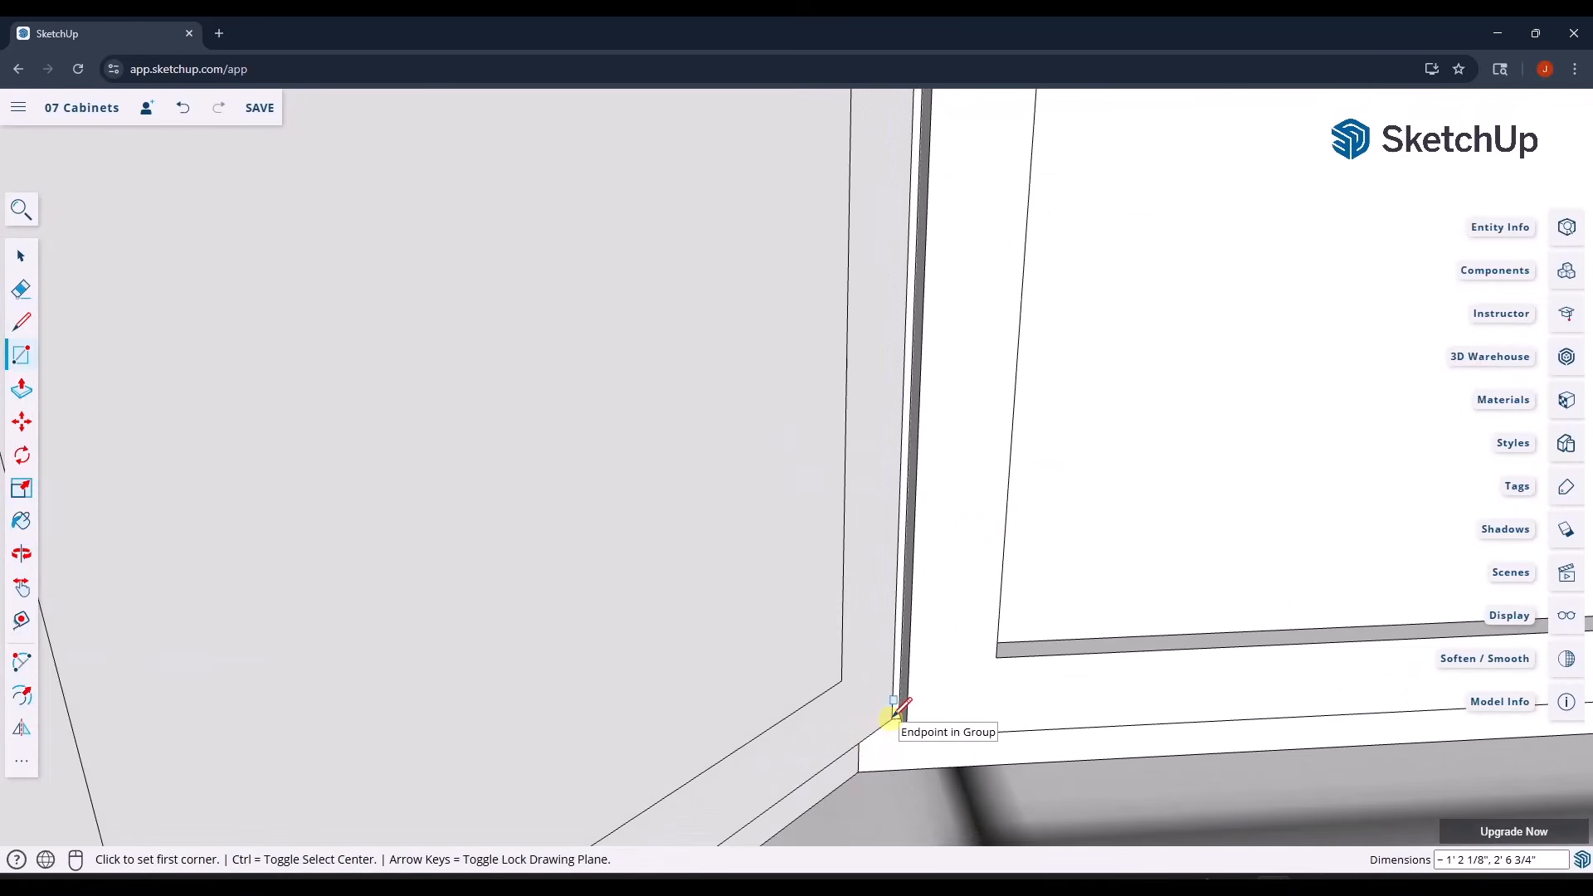
# - Offset the outline of the corner cabinet's front rectangle inward 1/8"
pyautogui.scroll(-2, 893, 711)
pyautogui.press('space')
pyautogui.press('f')
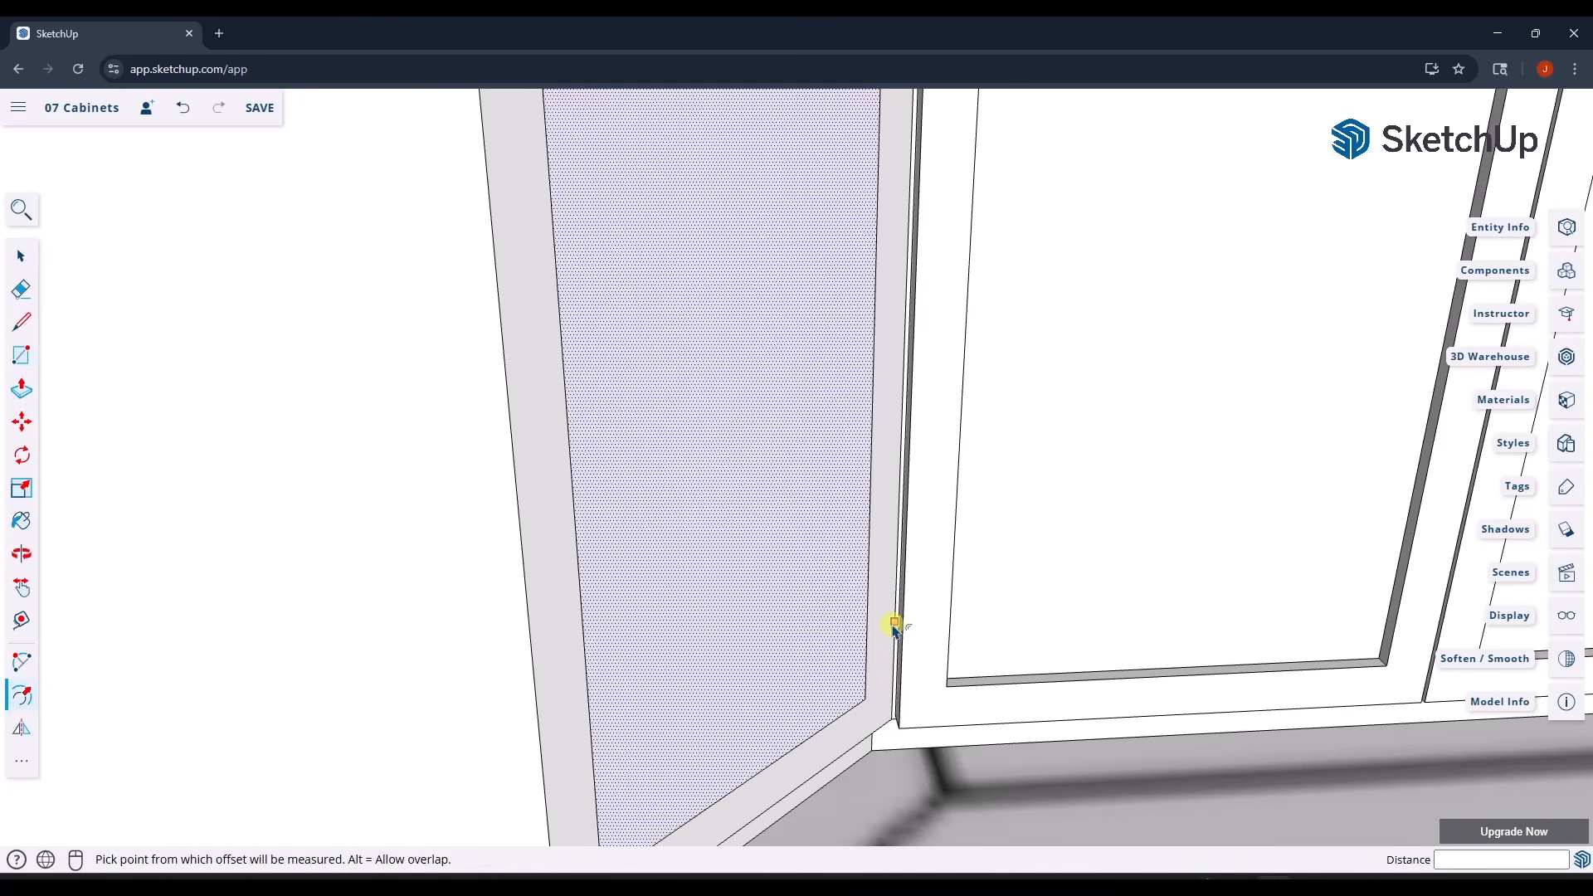
pyautogui.click(894, 628)
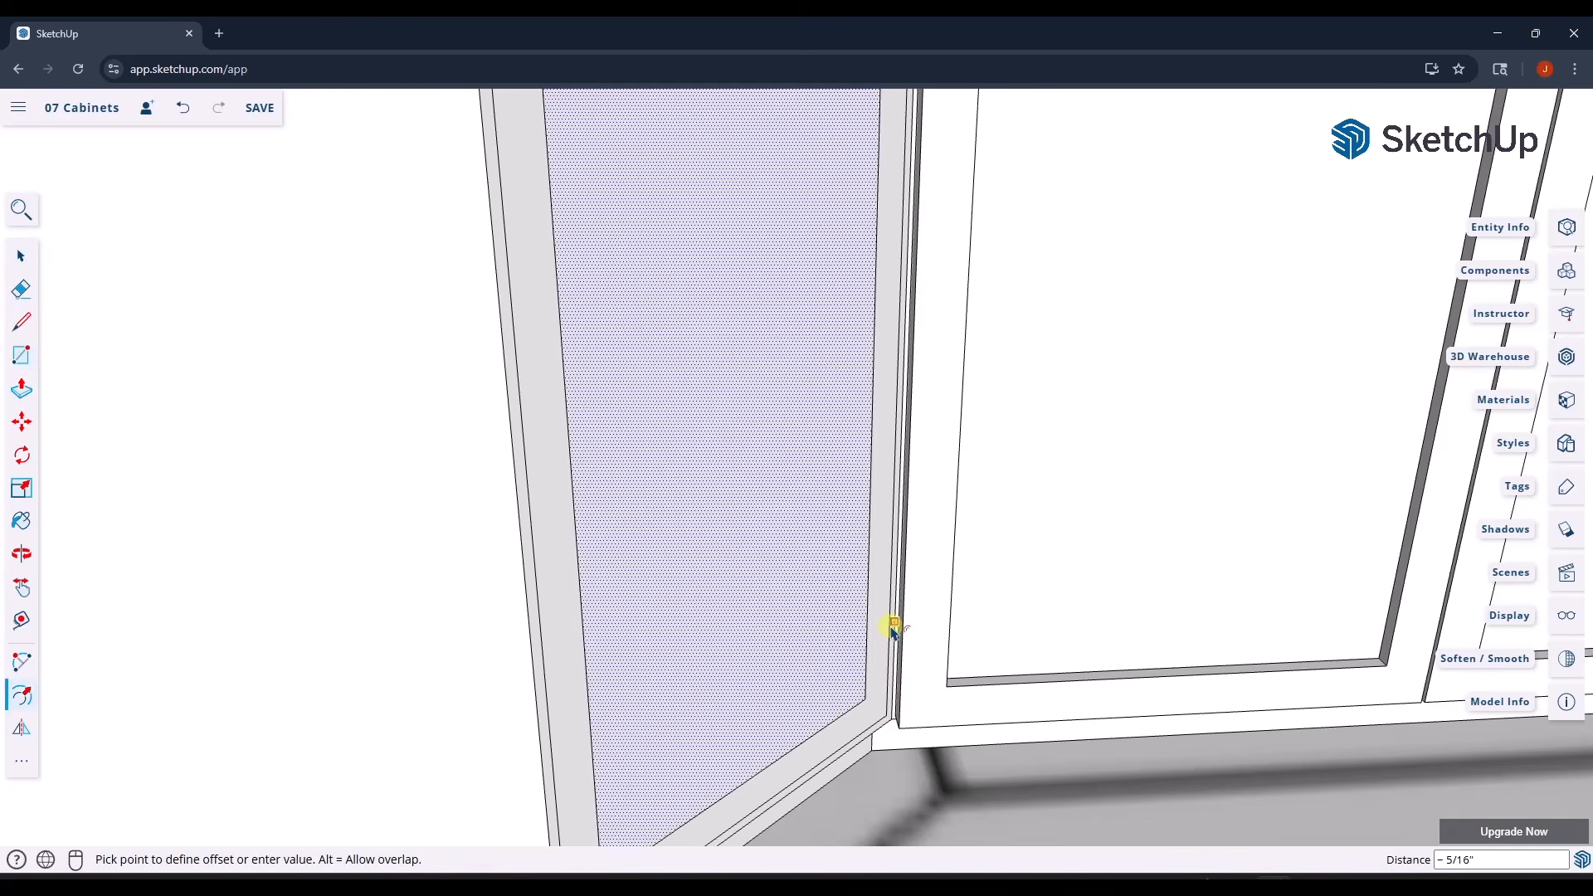
pyautogui.write('1/8')
pyautogui.press('Return')
pyautogui.press('space')
# - Delete the thin outer border strip and its outside edges, keeping the inner door face on the corner cabinet
pyautogui.click(857, 690)
pyautogui.scroll(3, 899, 650)
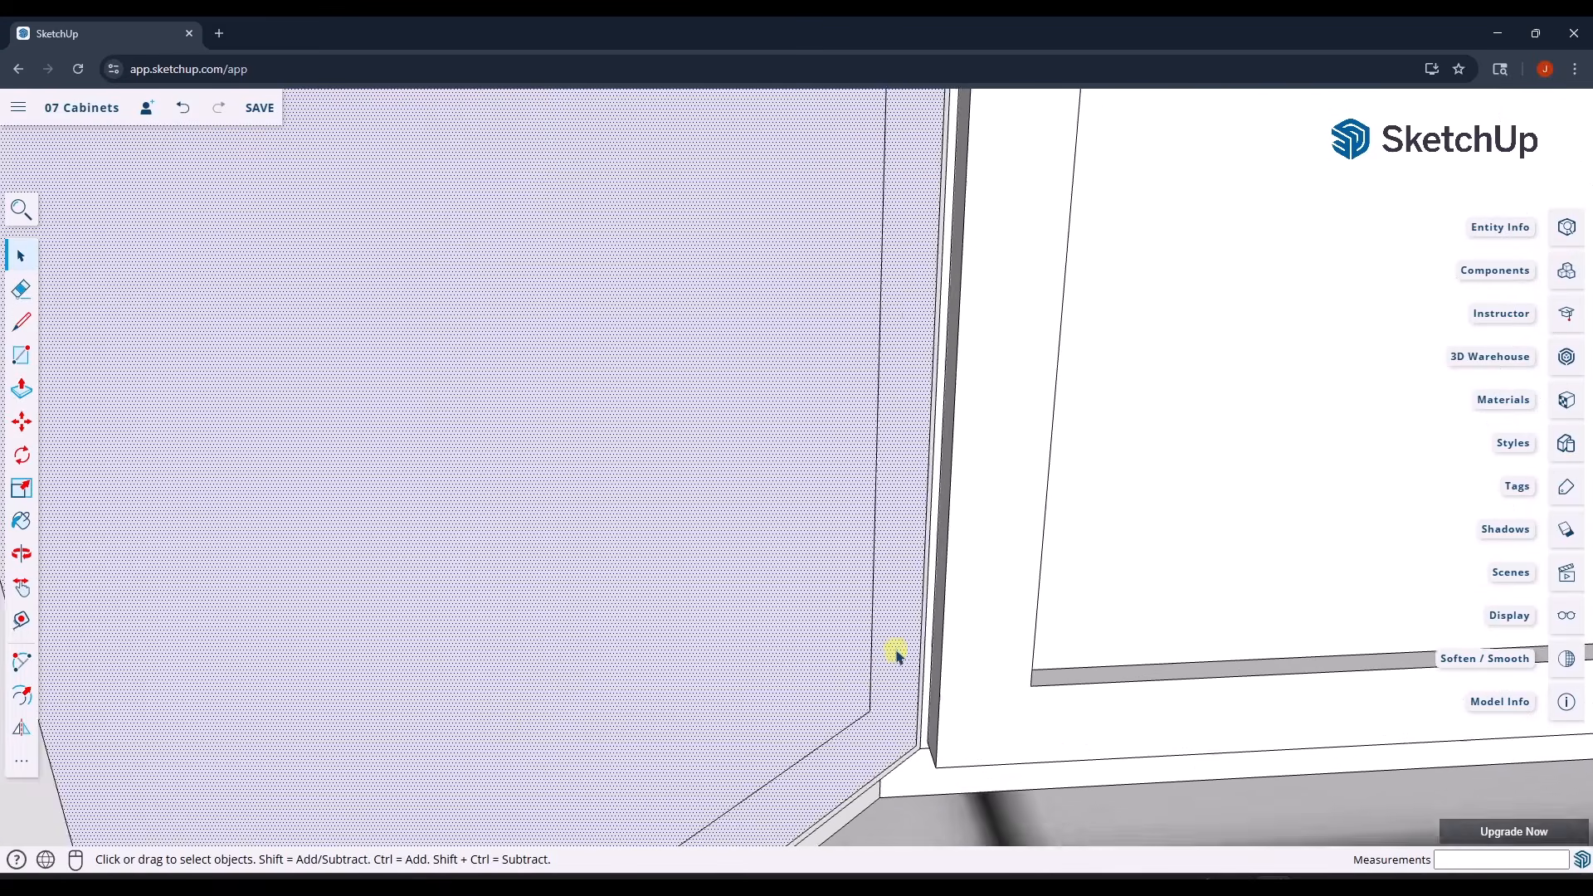
pyautogui.doubleClick(921, 748)
pyautogui.scroll(-3, 923, 788)
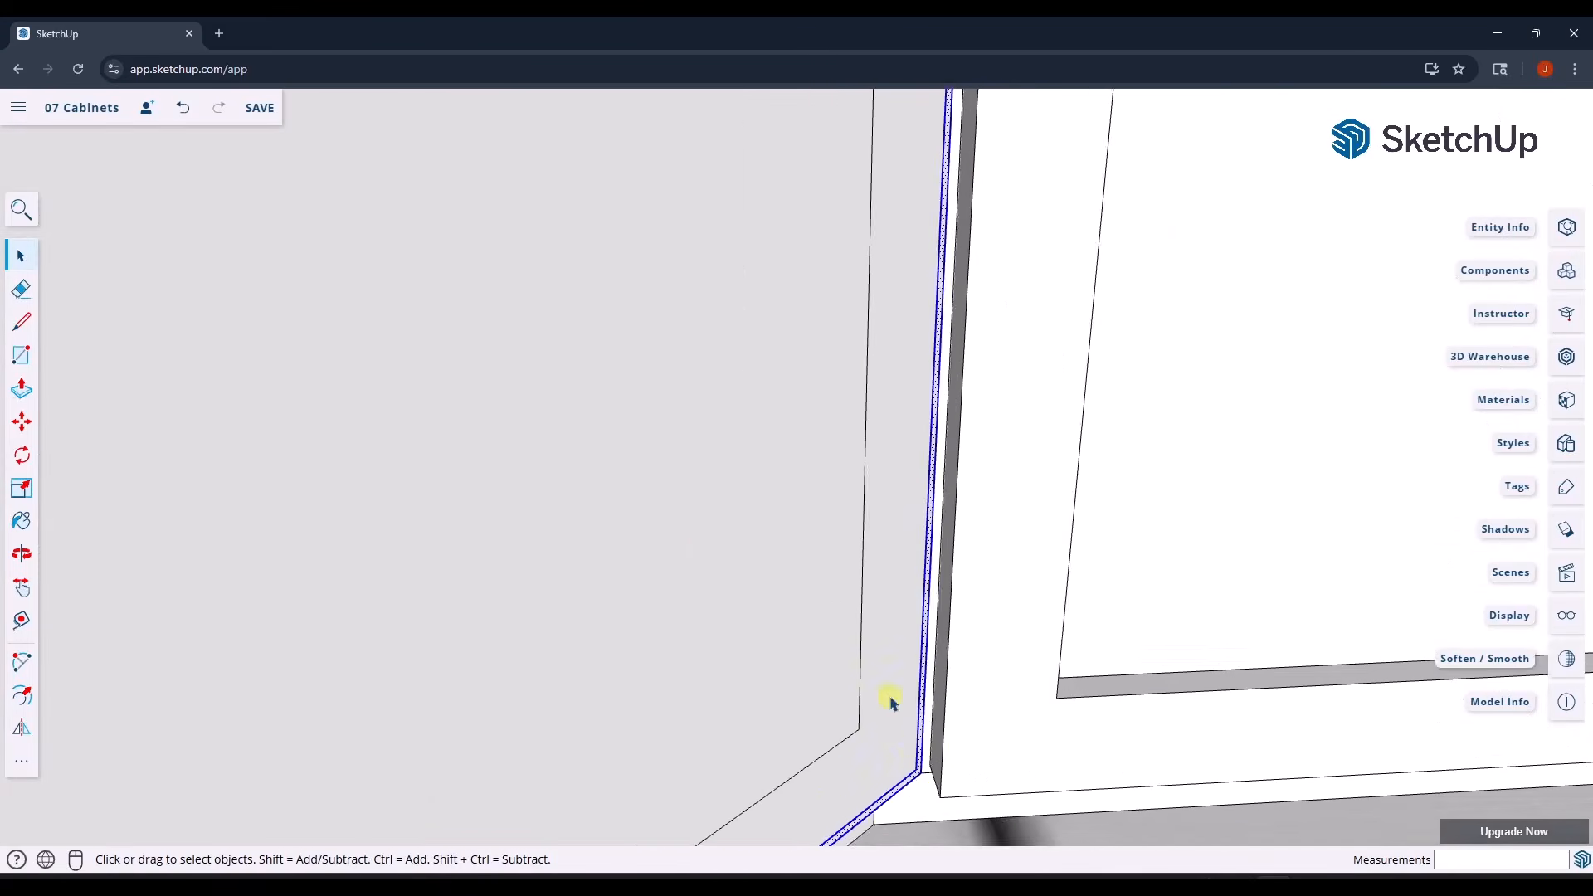
pyautogui.keyDown('shift'); pyautogui.click(701, 547); pyautogui.keyUp('shift')
pyautogui.keyDown('shift'); pyautogui.click(694, 528); pyautogui.keyUp('shift')
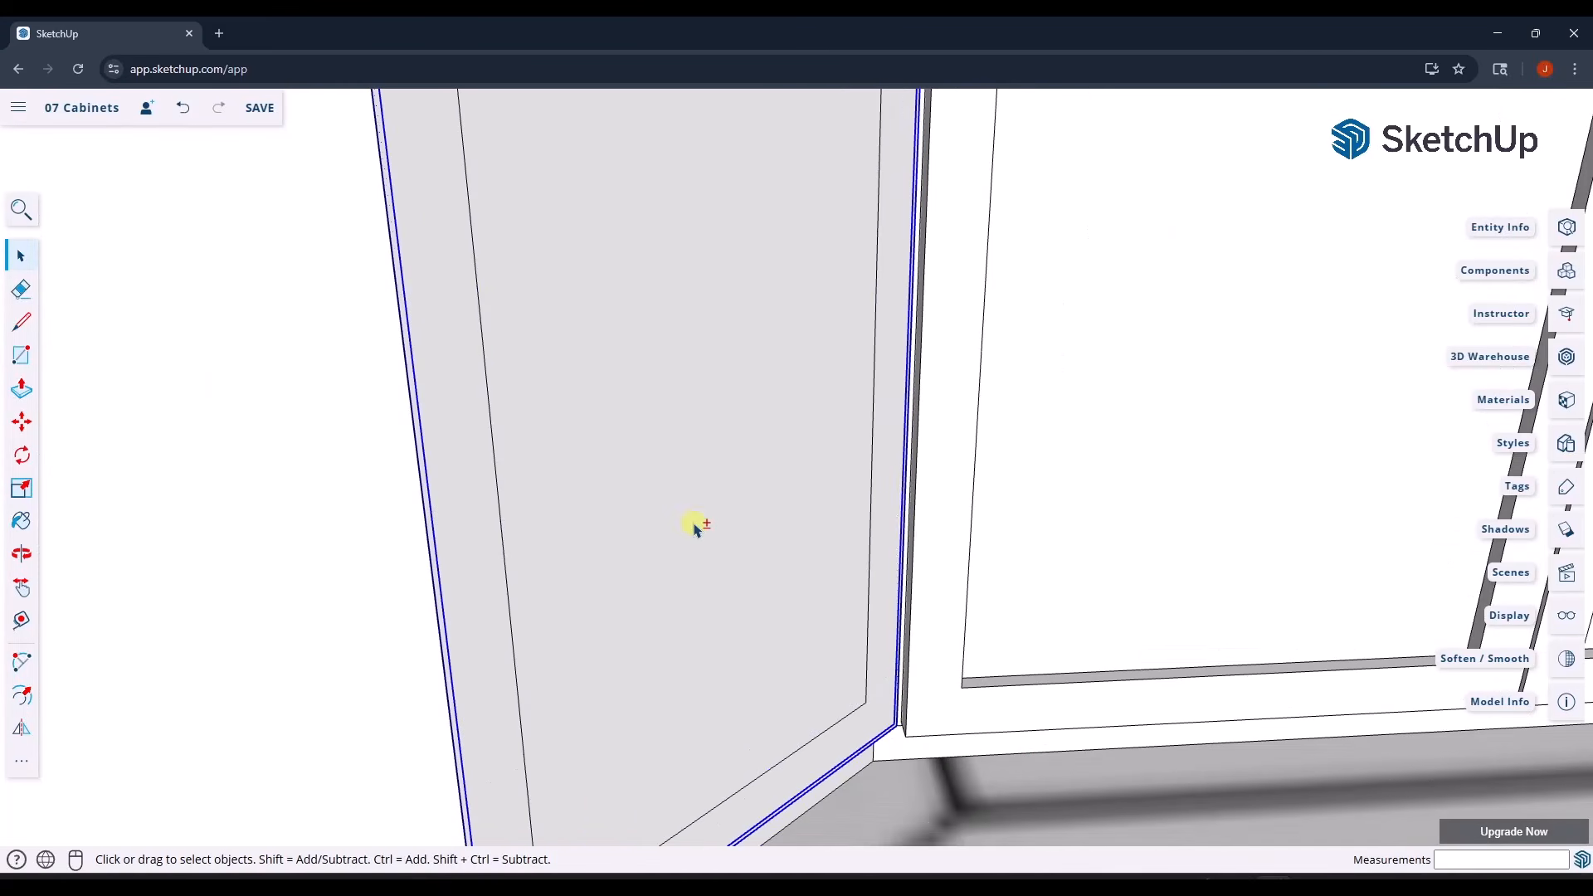
pyautogui.scroll(-5, 686, 543)
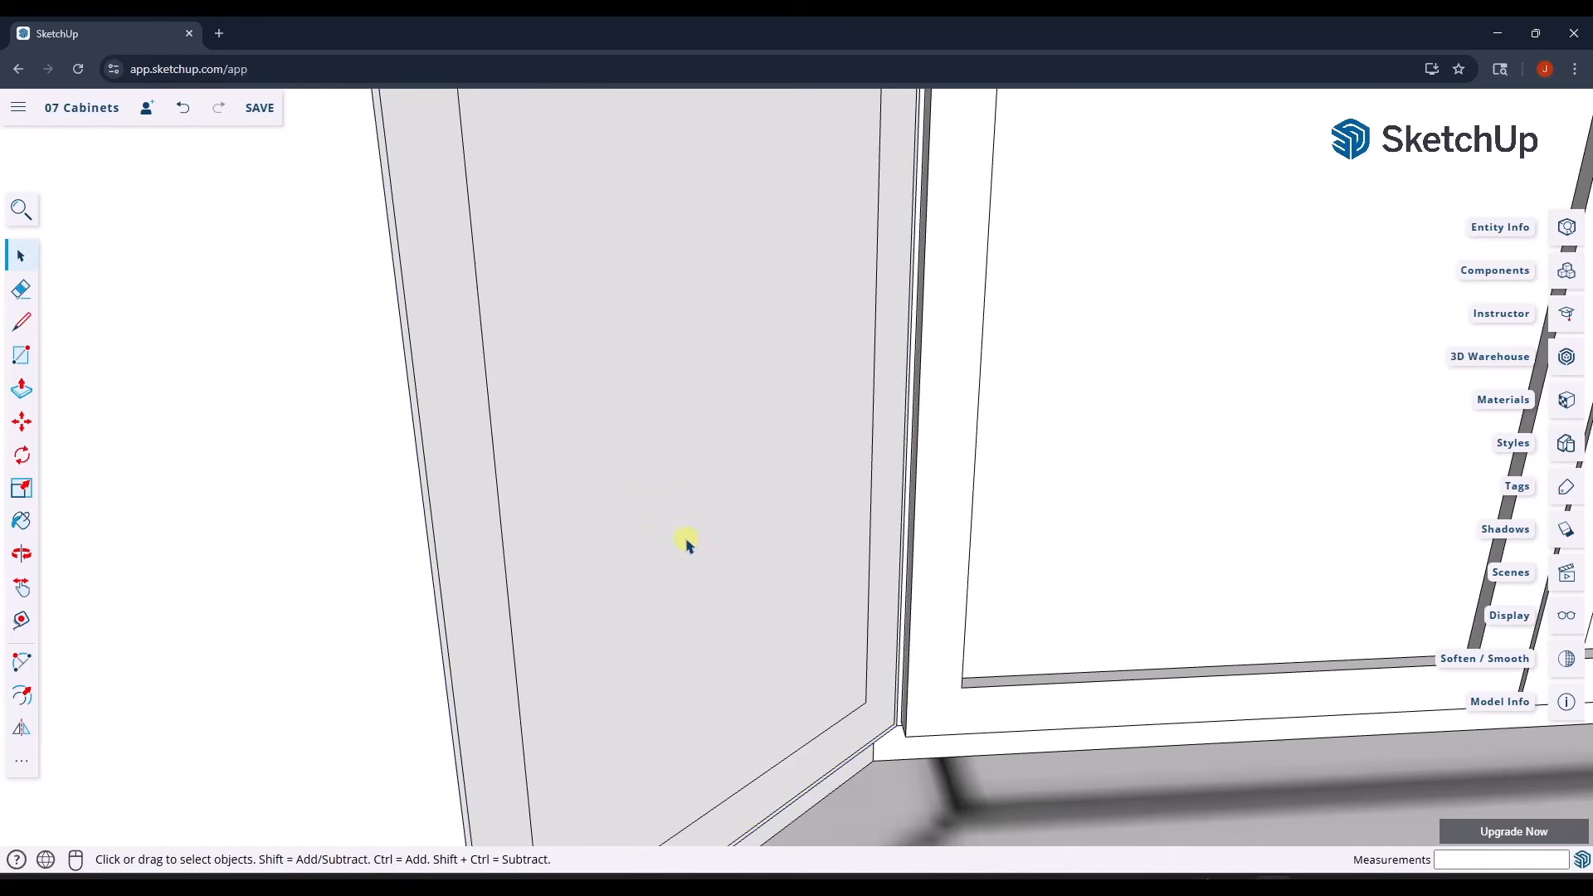
# - Extrude the corner cabinet's door face outward 3/4" with Push/Pull
pyautogui.press('f')
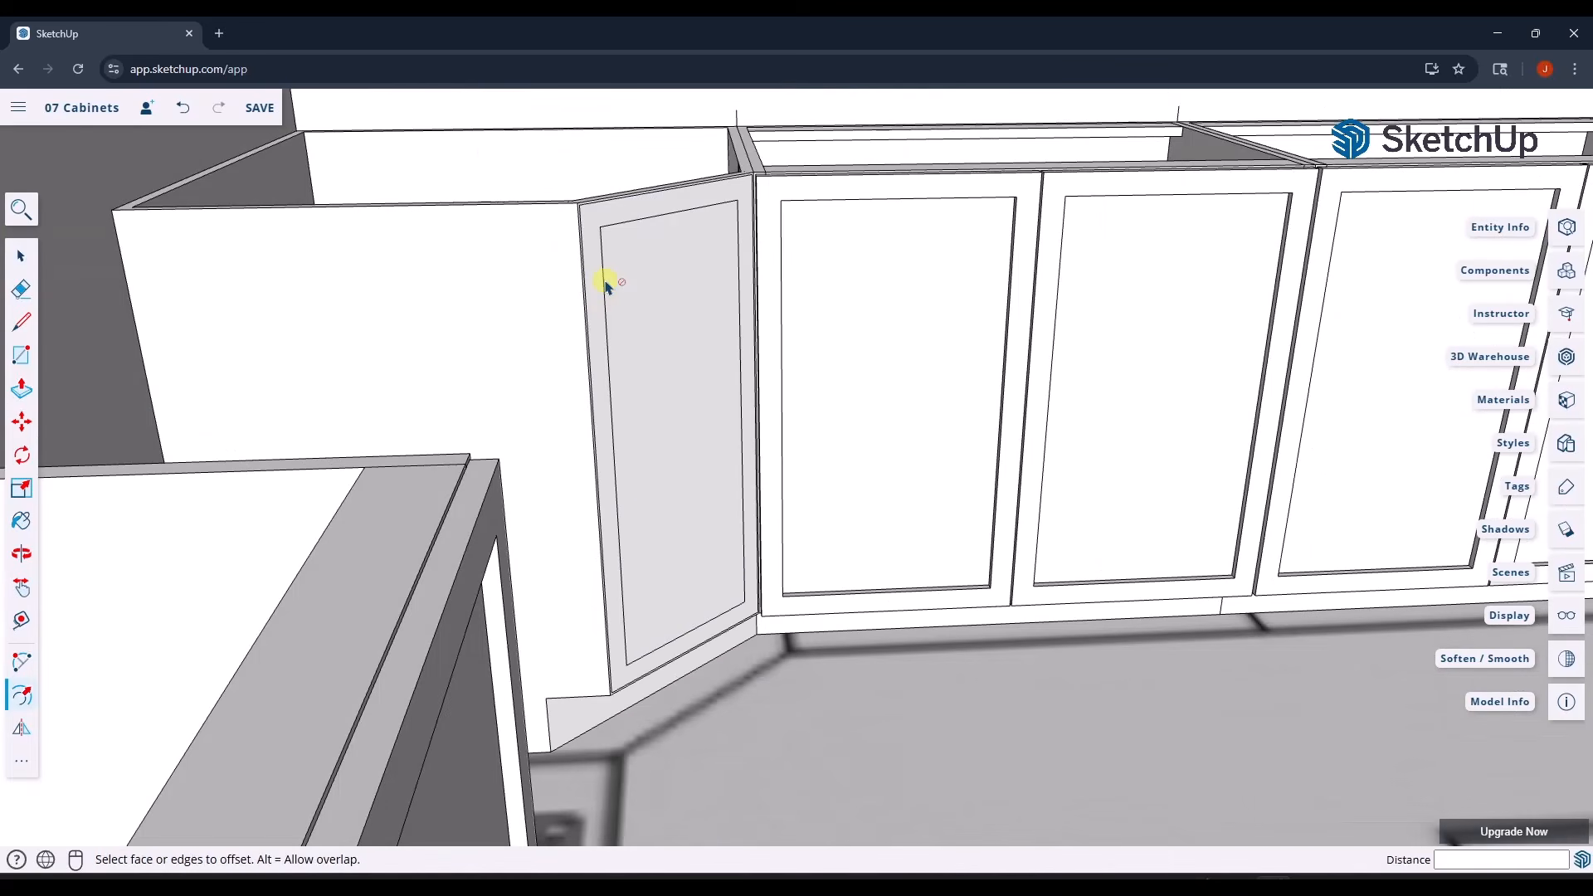
pyautogui.click(613, 296)
pyautogui.press('space')
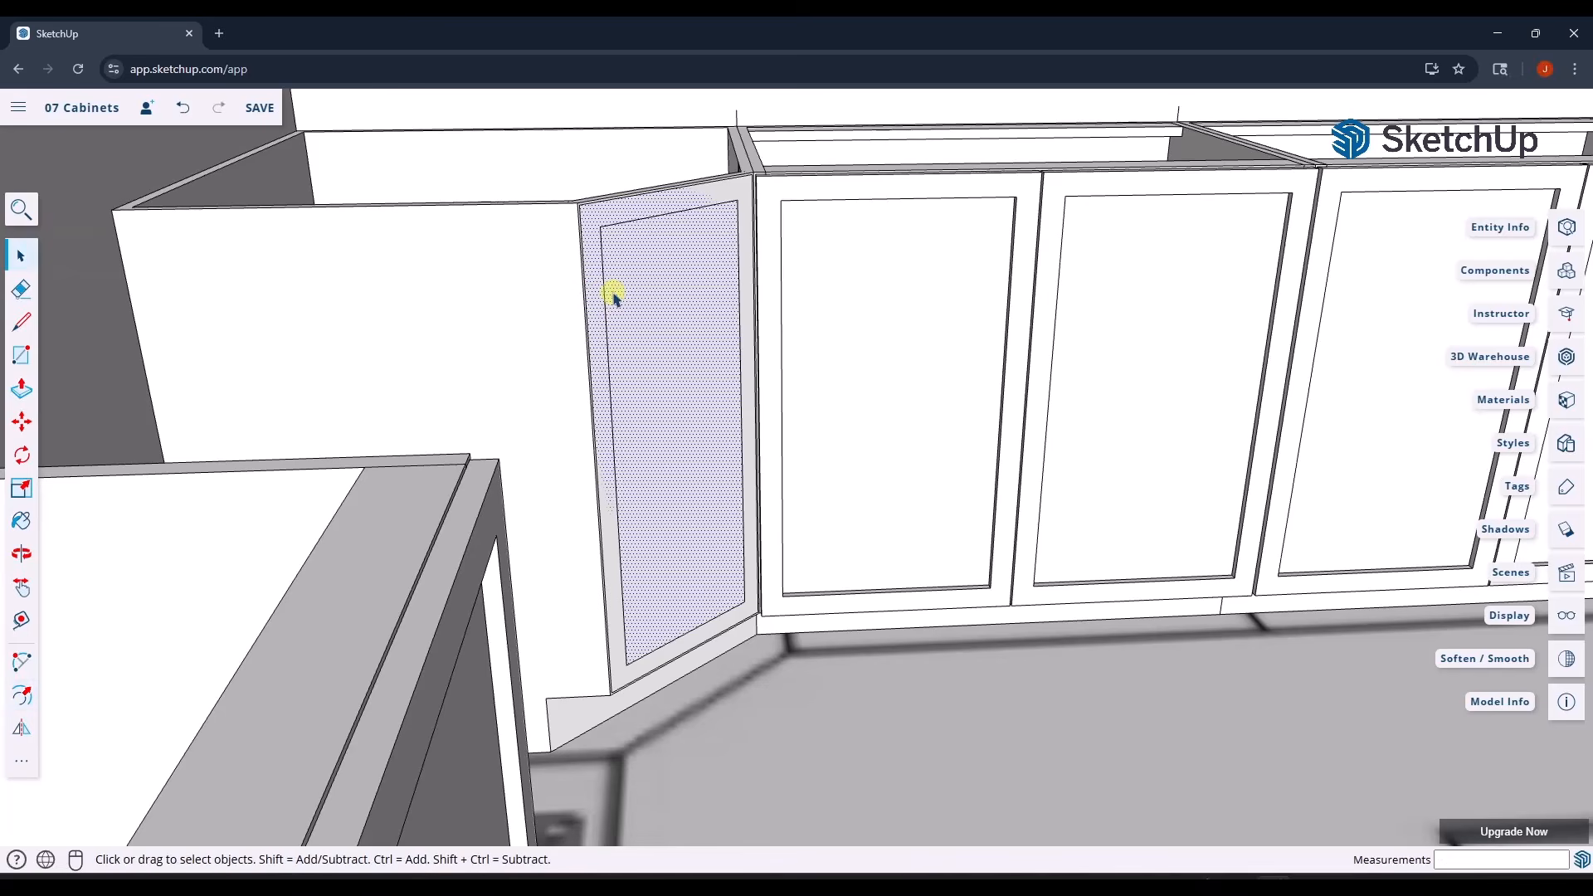
pyautogui.press('p')
pyautogui.click(615, 298)
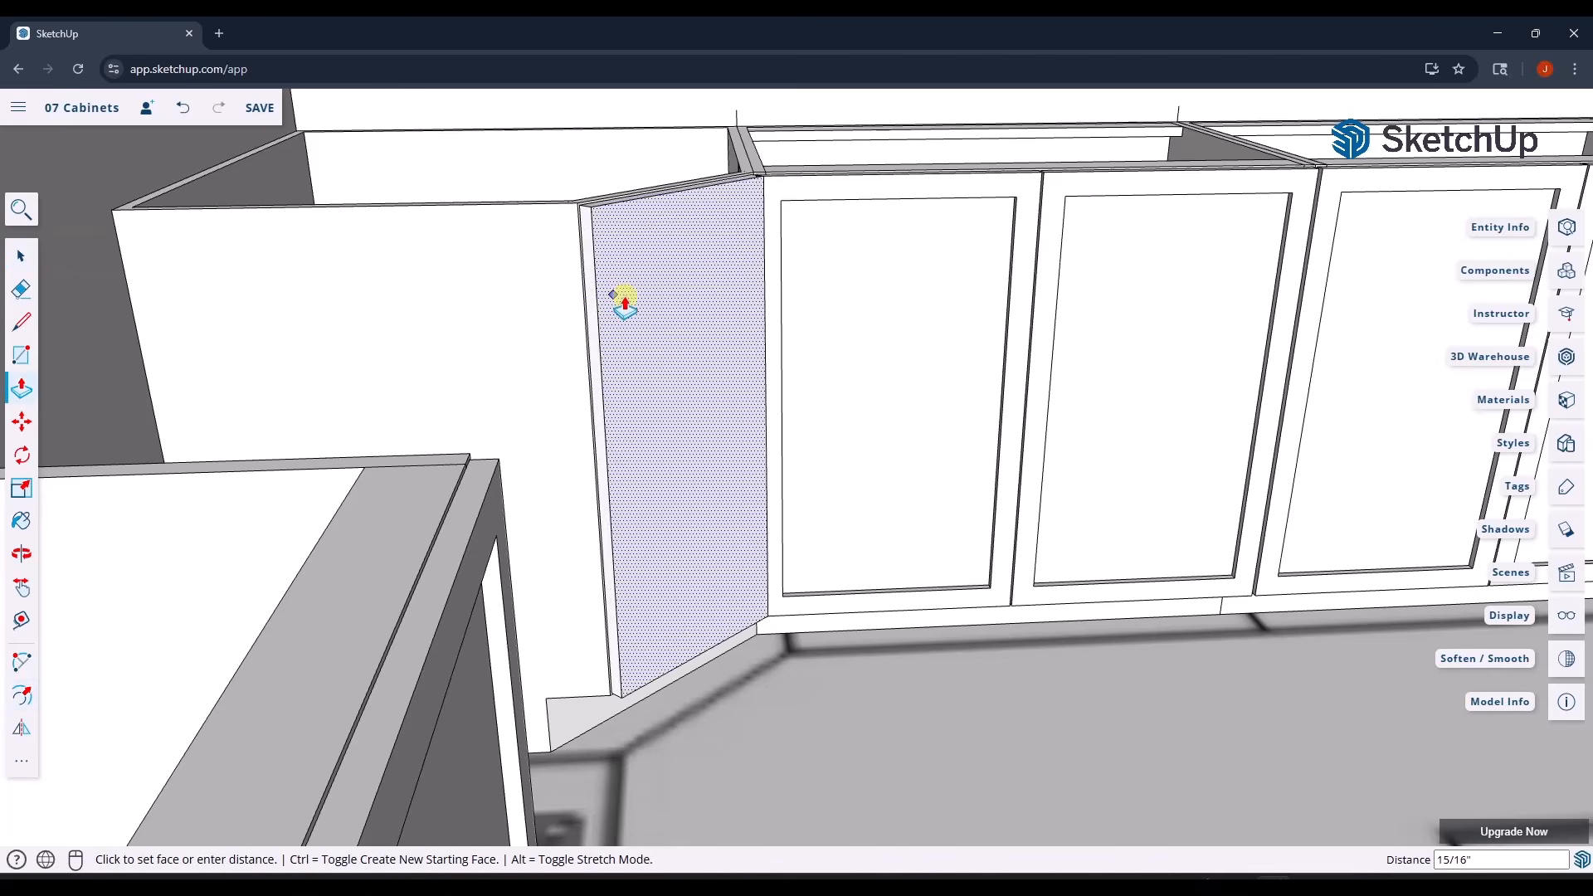
pyautogui.write('3/4')
pyautogui.press('Return')
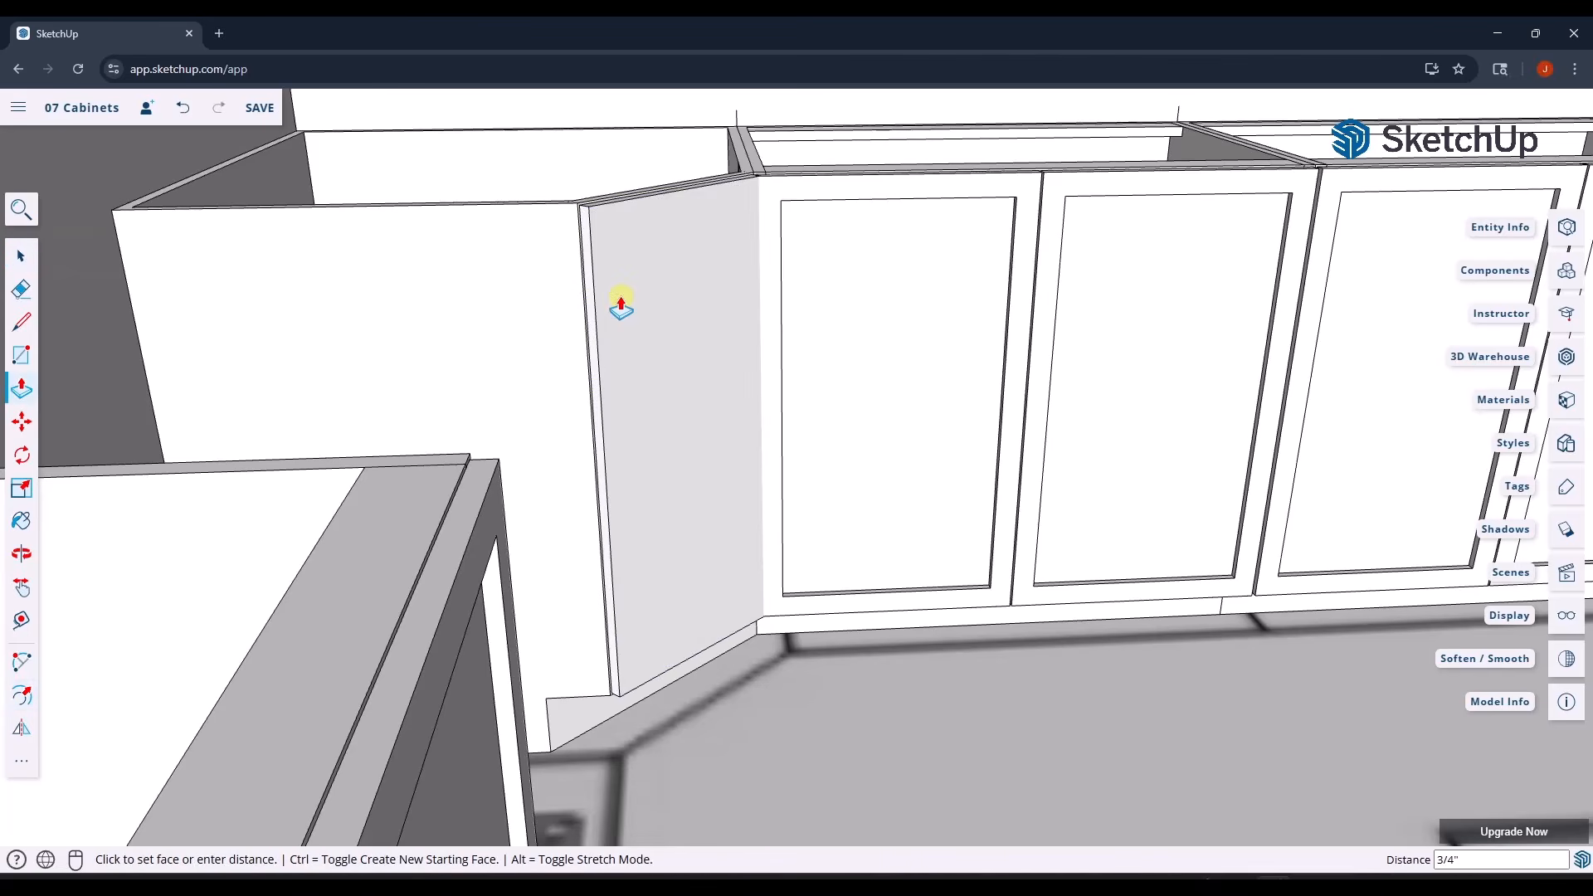
pyautogui.press('space')
# - Select the two base cabinets beside the corner cabinet with all their doors and move them 3/4" along the wall, away from the corner
pyautogui.moveTo(762, 197); pyautogui.dragTo(678, 356, button='middle')
pyautogui.scroll(4, 778, 191)
pyautogui.scroll(2, 772, 192)
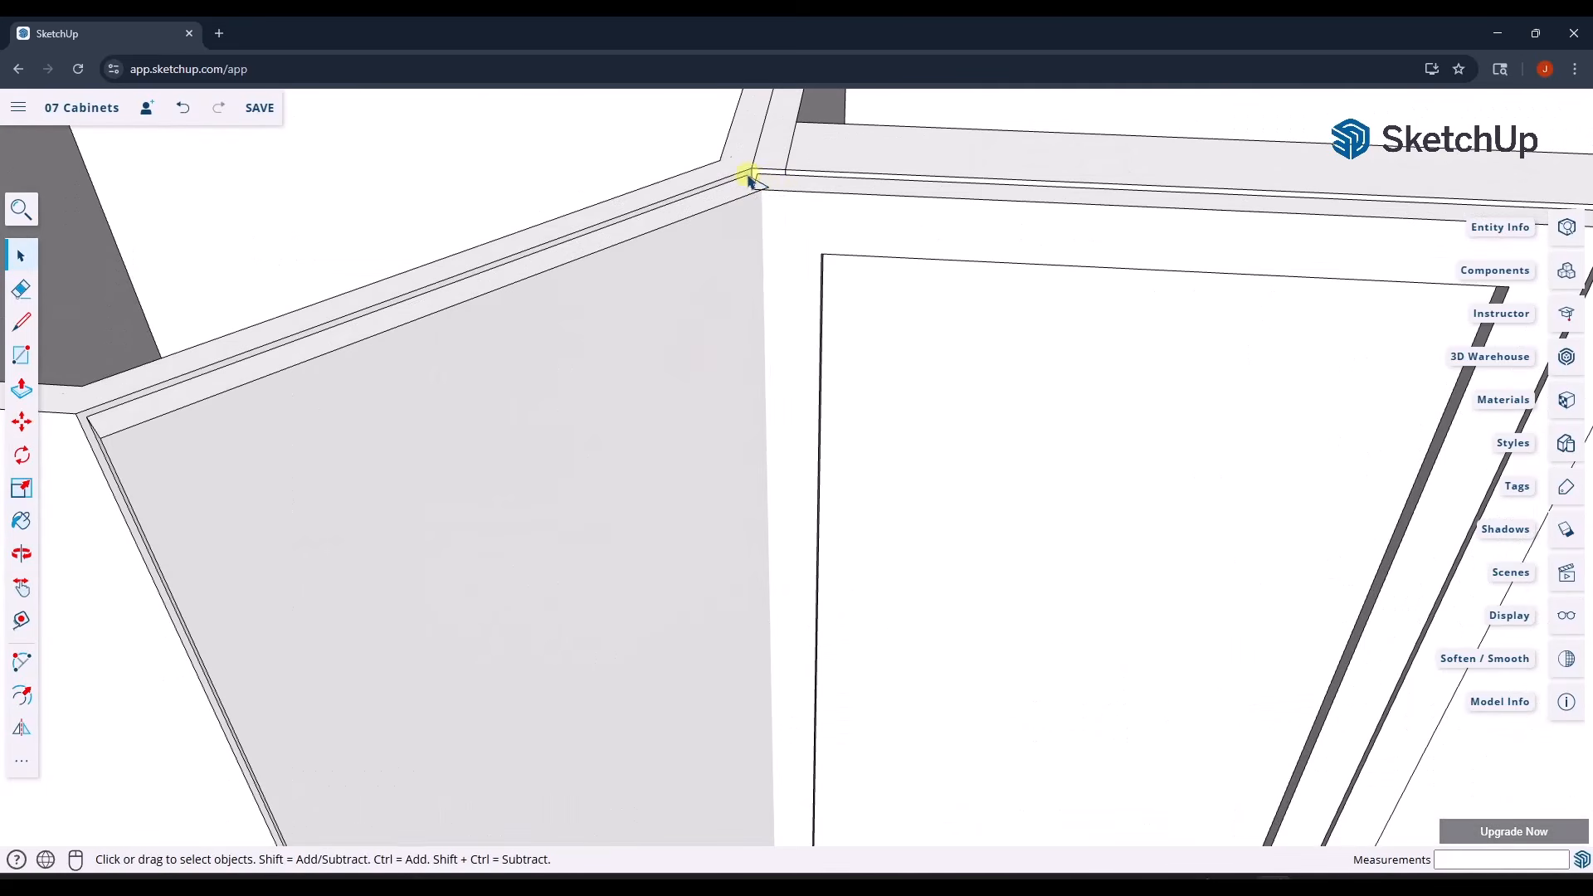
pyautogui.scroll(-3, 744, 217)
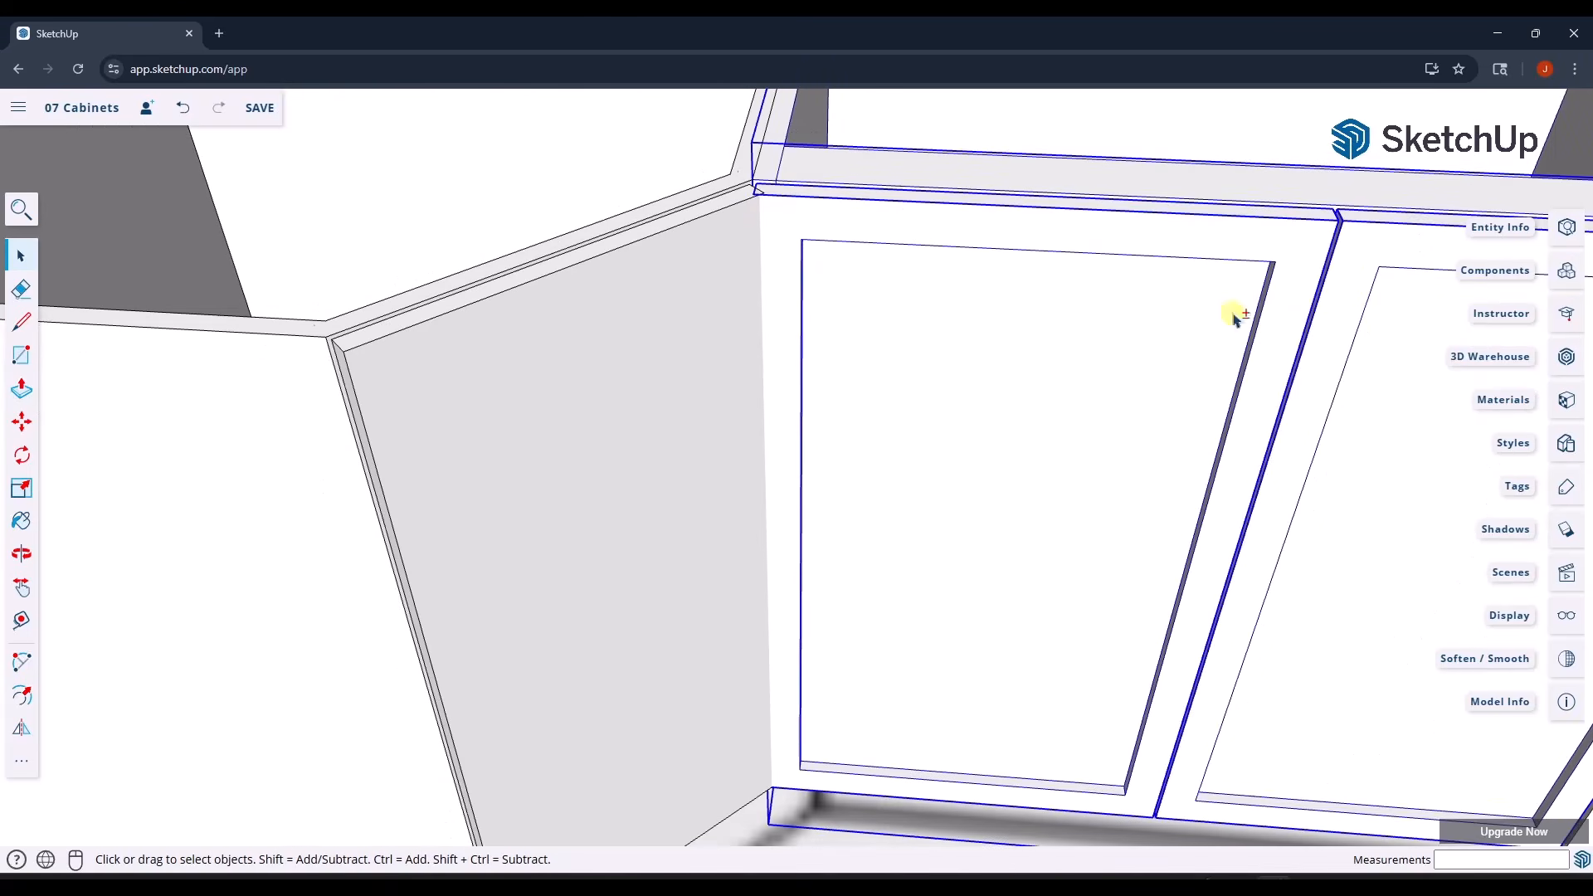
pyautogui.scroll(-6, 843, 271)
pyautogui.scroll(2, 935, 276)
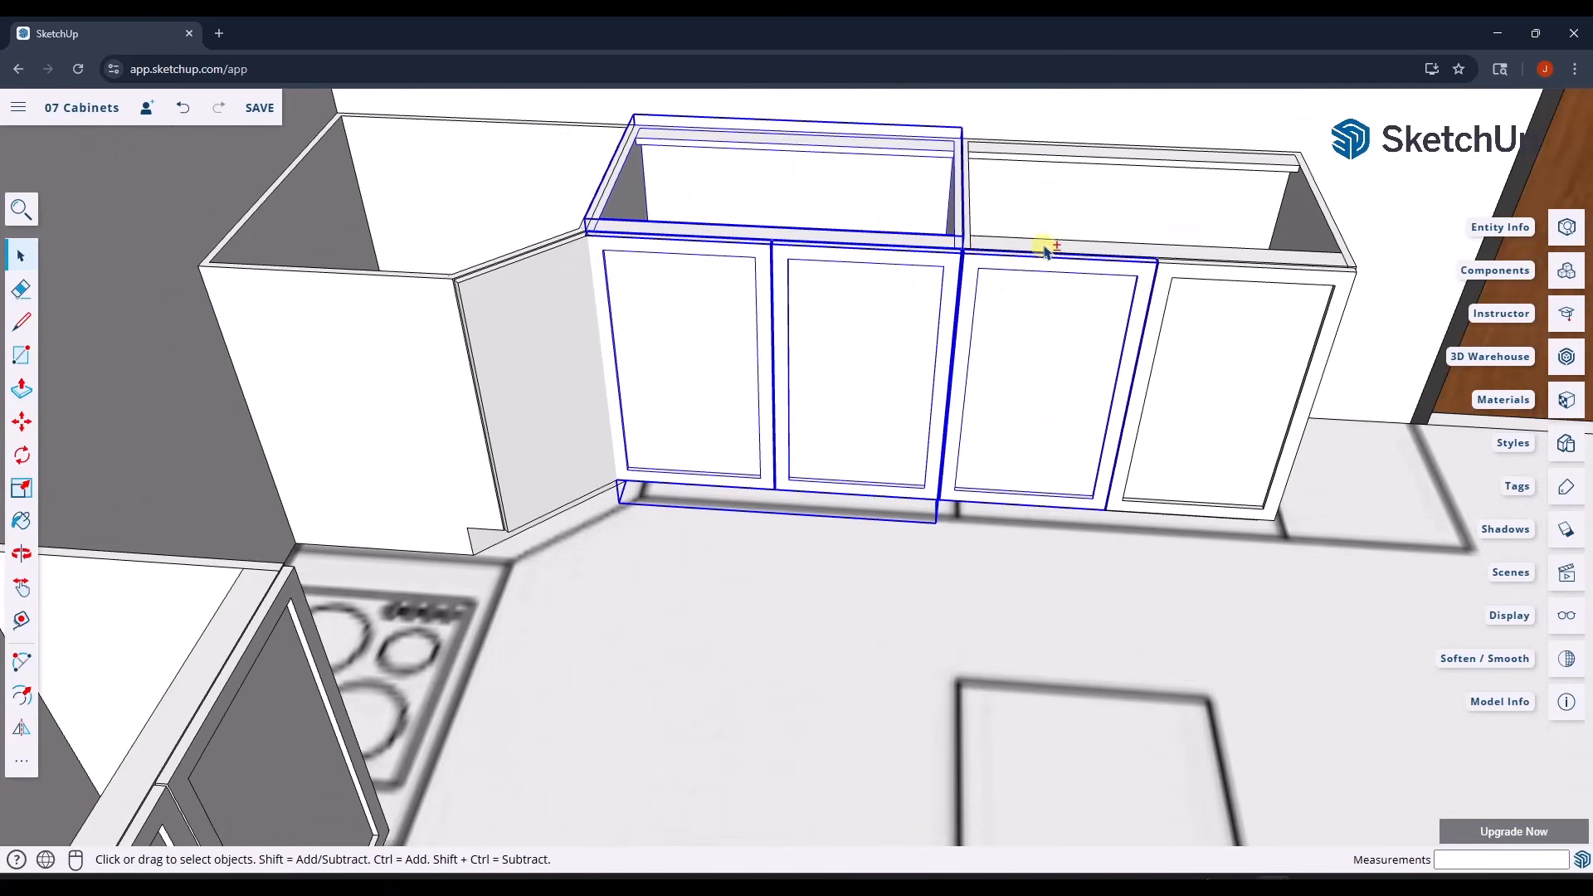
pyautogui.scroll(5, 604, 253)
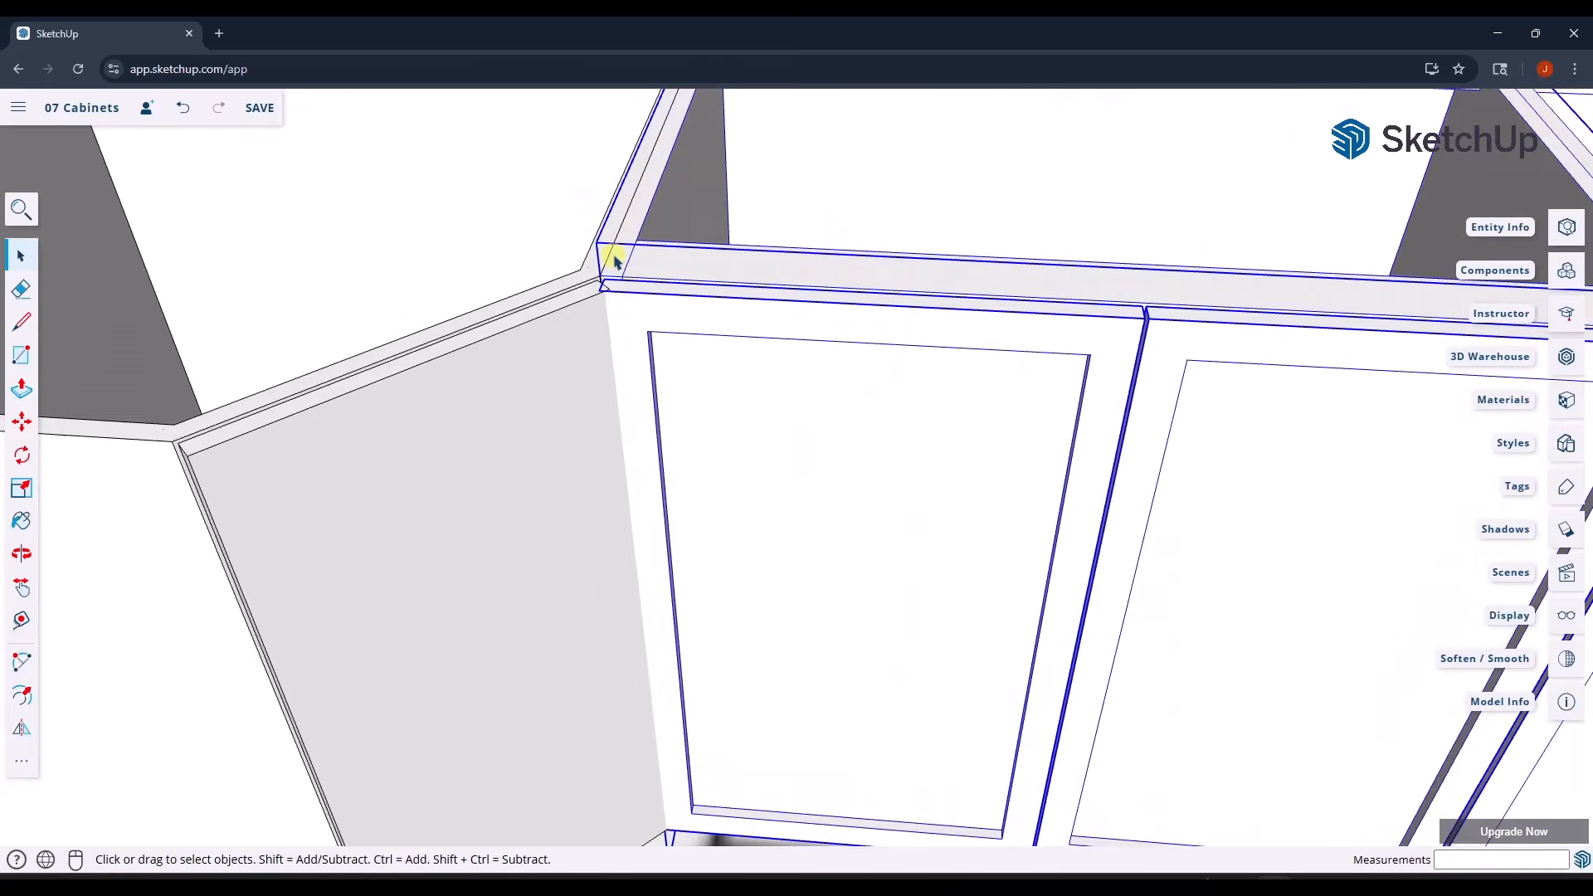
pyautogui.press('m')
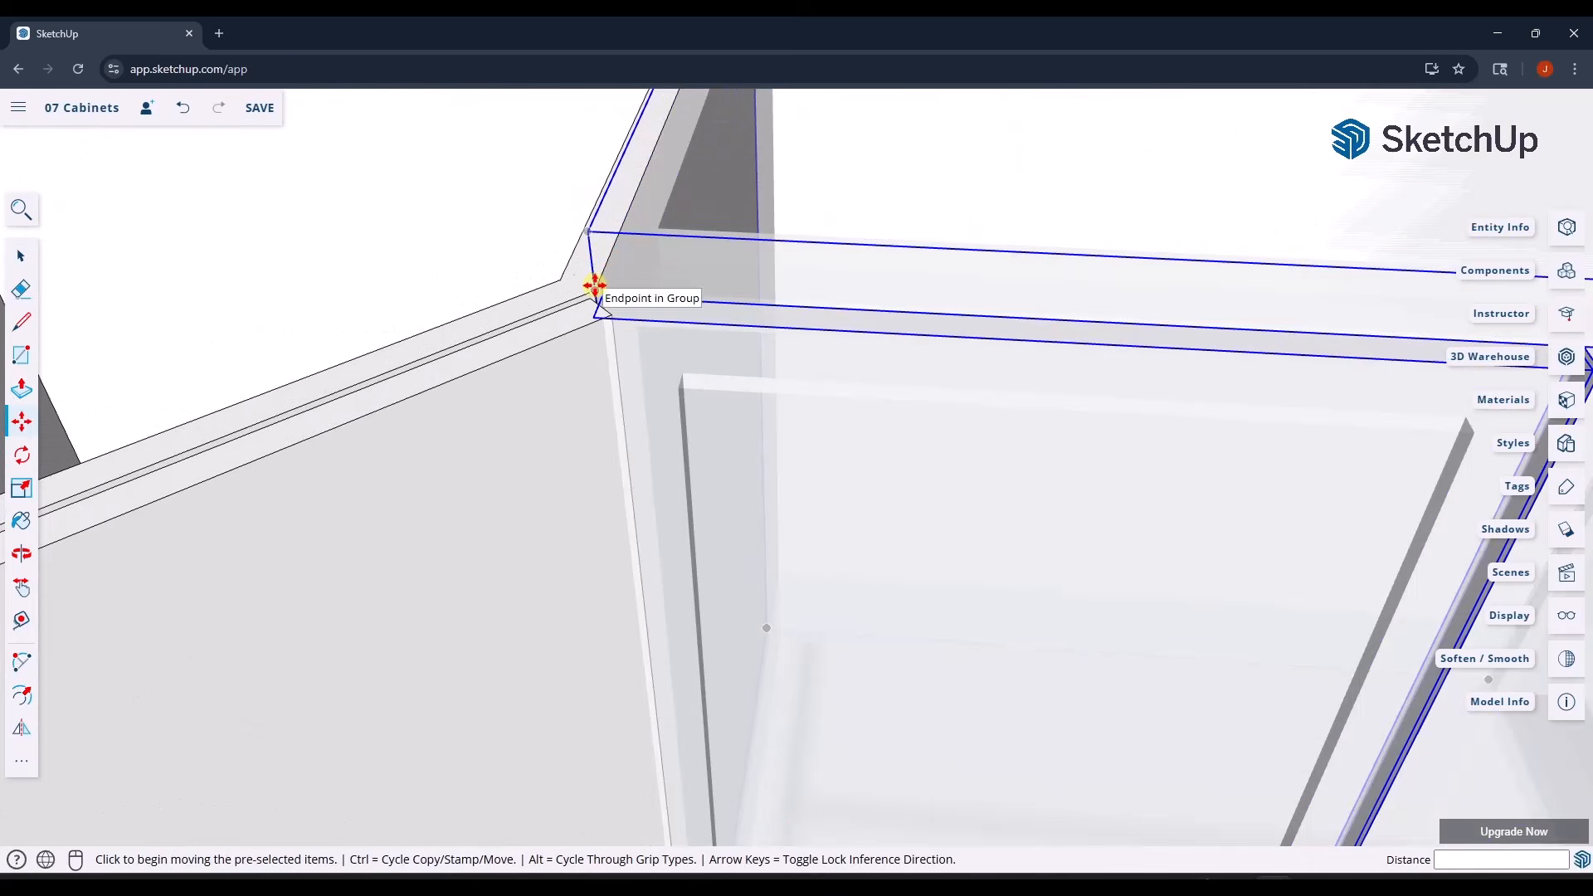
pyautogui.click(596, 285)
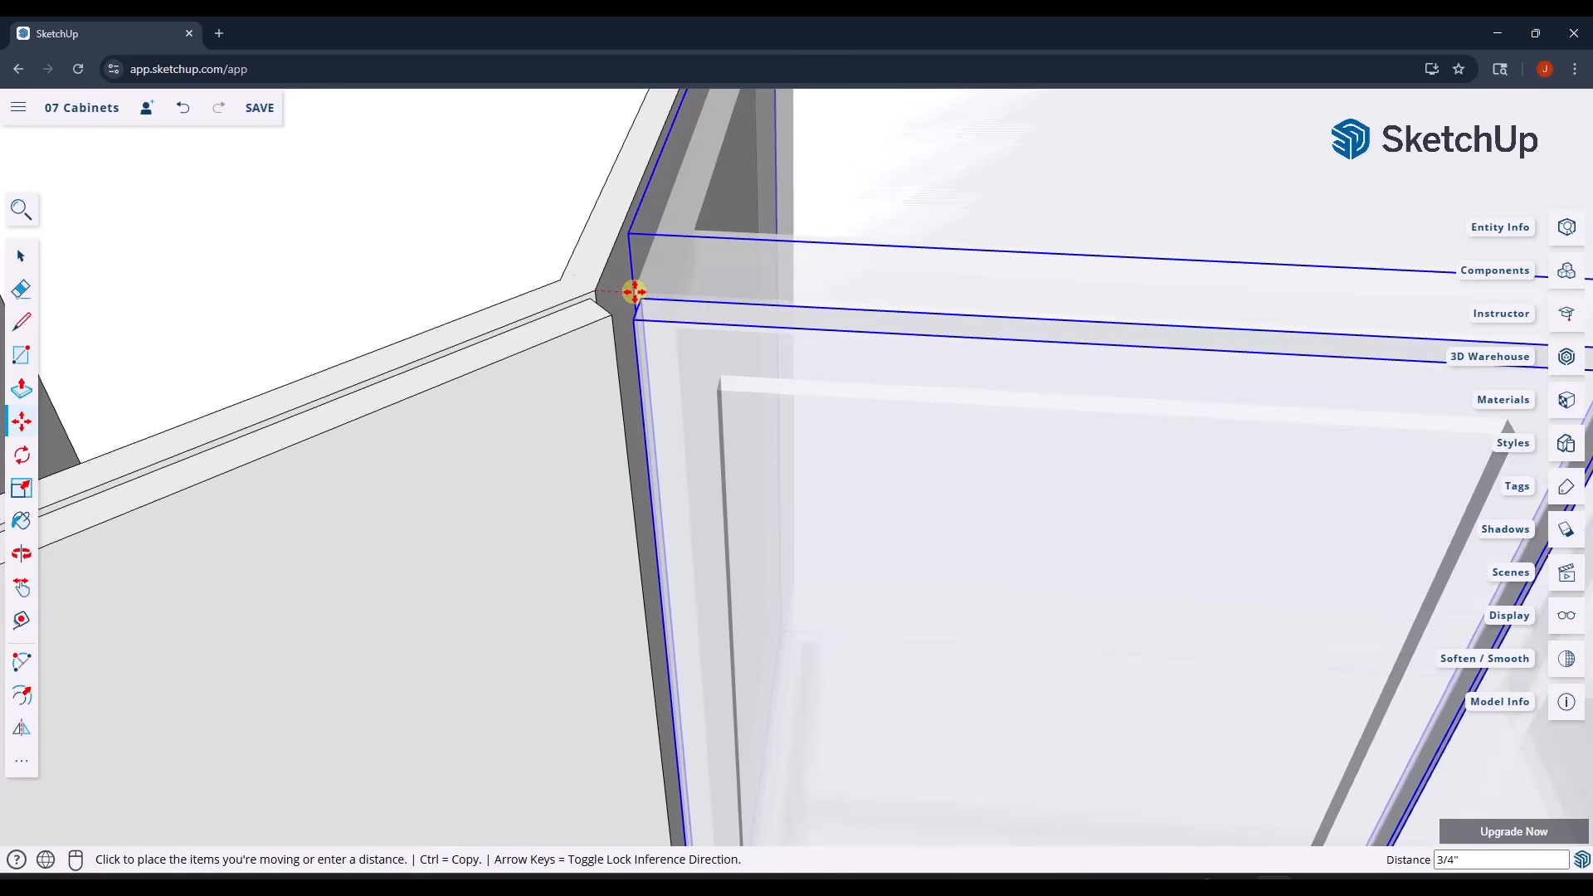
pyautogui.click(635, 292)
pyautogui.press('space')
pyautogui.scroll(-6, 788, 376)
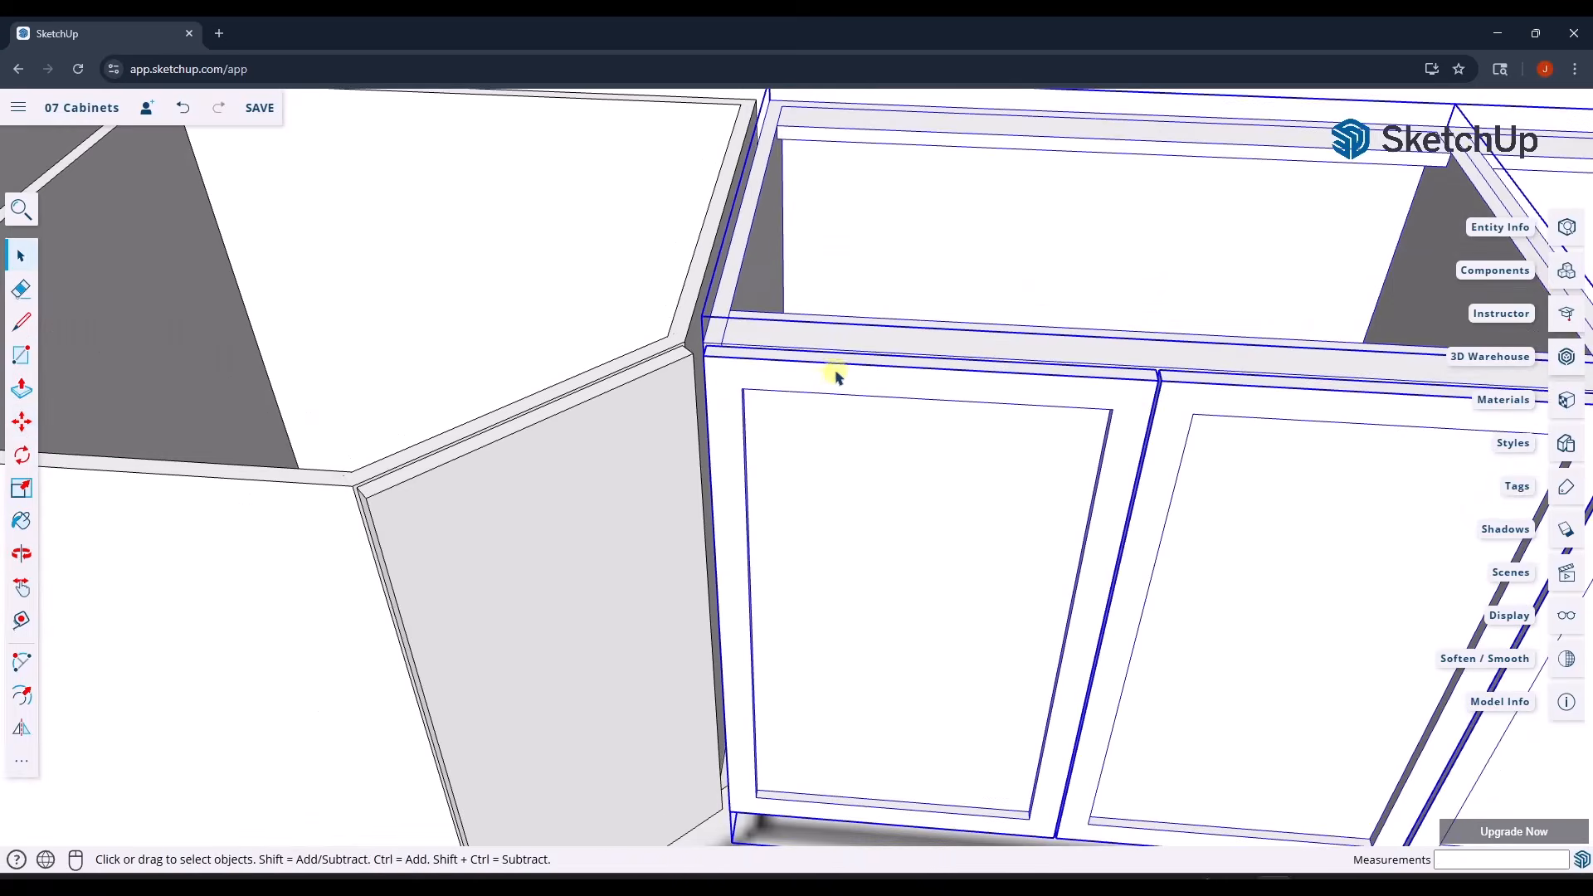
pyautogui.moveTo(835, 374); pyautogui.dragTo(682, 370, button='middle')
pyautogui.scroll(-5, 705, 378)
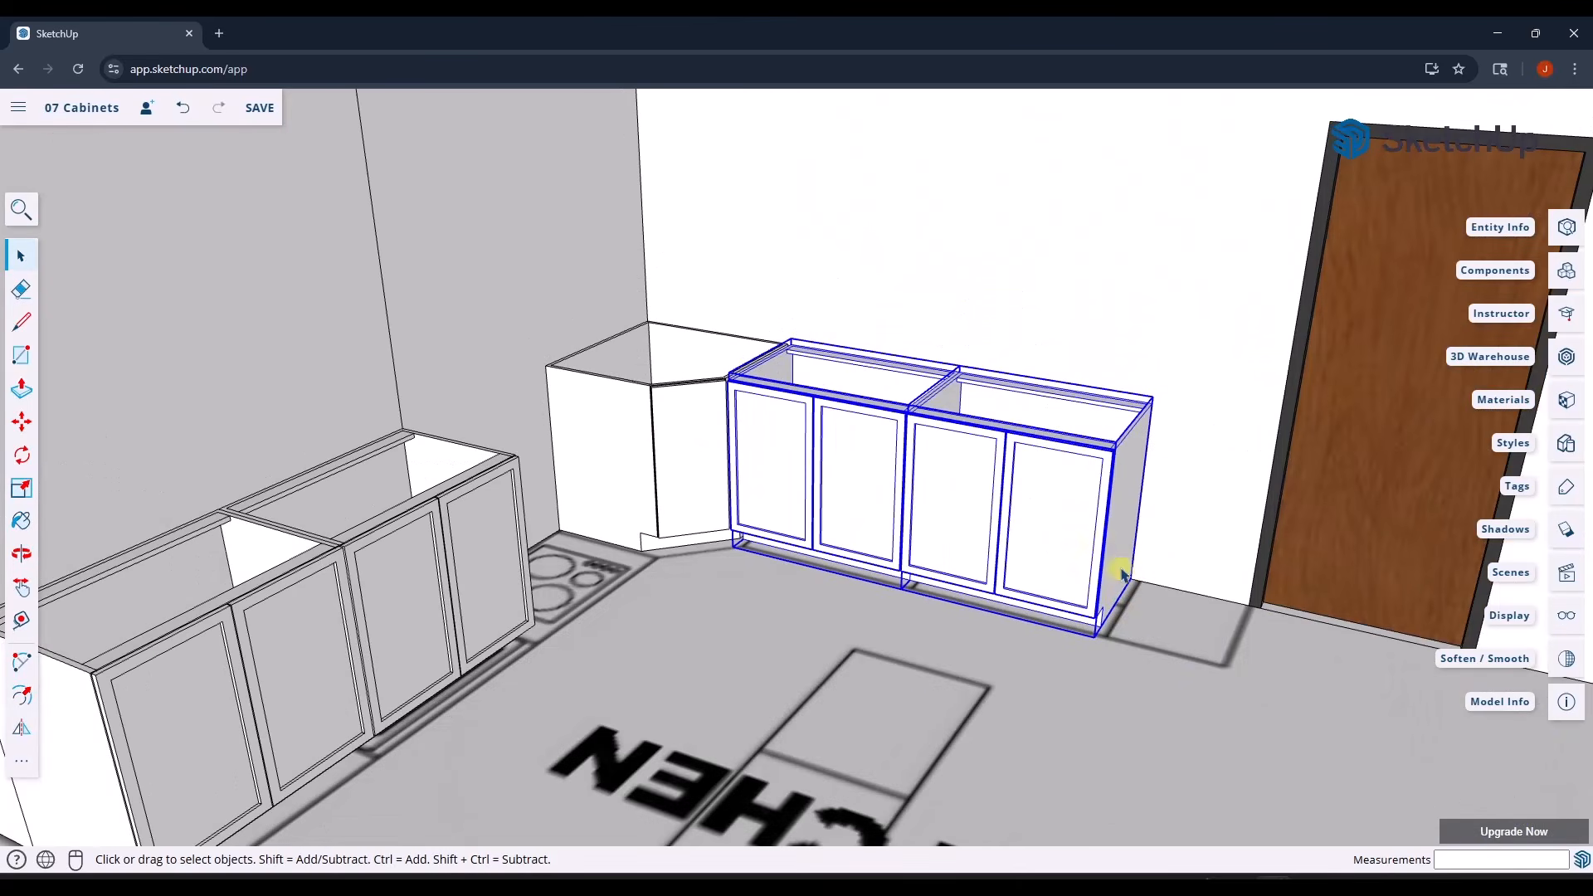
# - Offset the front face outline of the corner cabinet door inward 1.5"
pyautogui.scroll(5, 693, 429)
pyautogui.scroll(5, 656, 419)
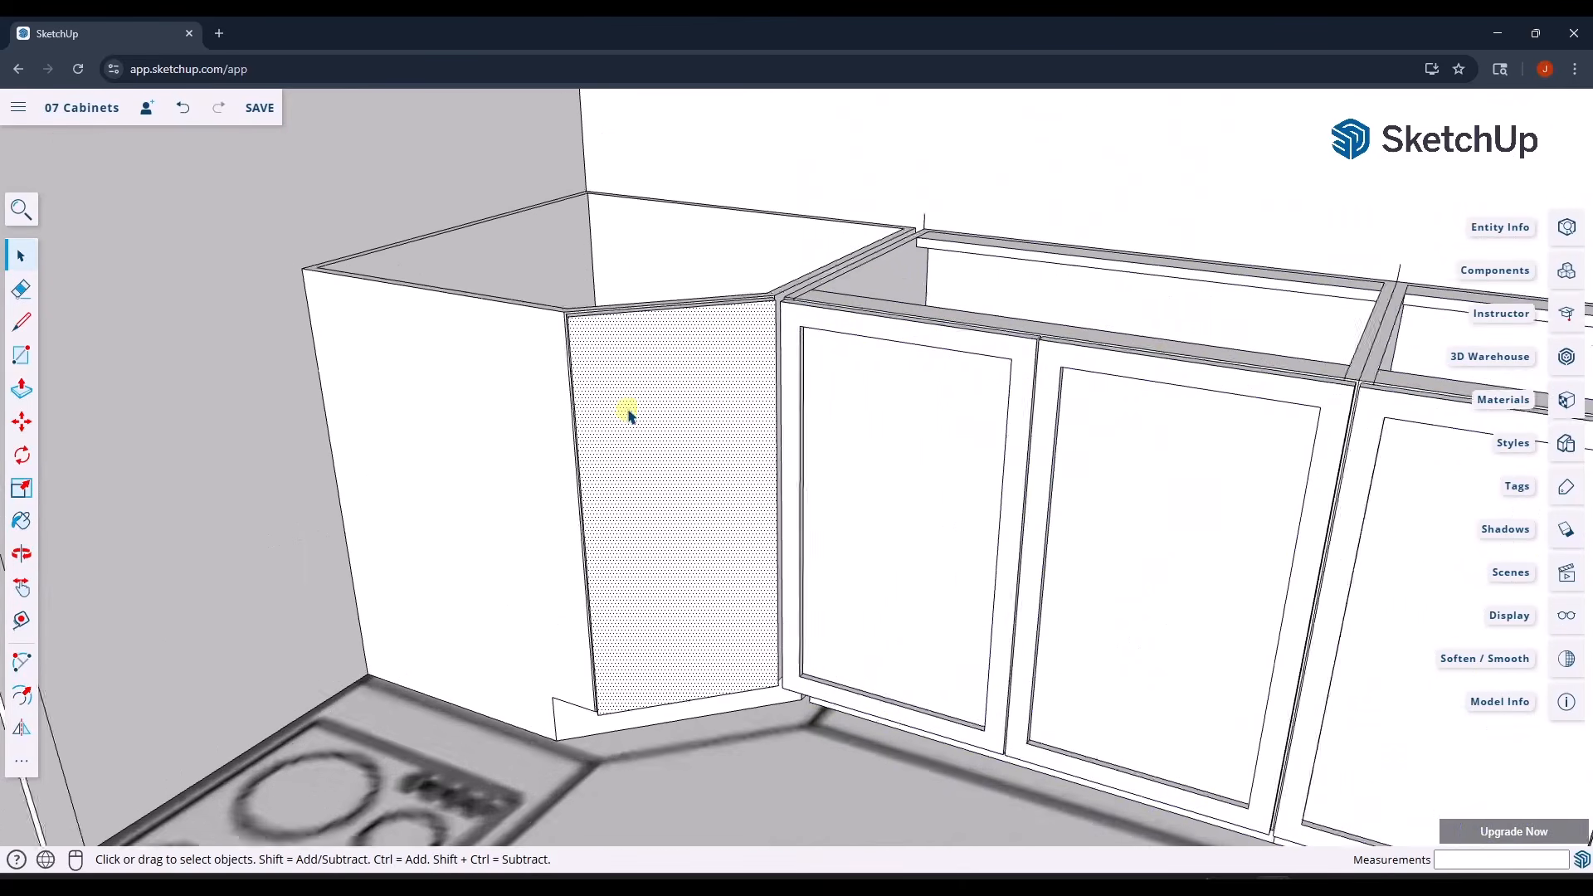
pyautogui.press('f')
pyautogui.click(536, 359)
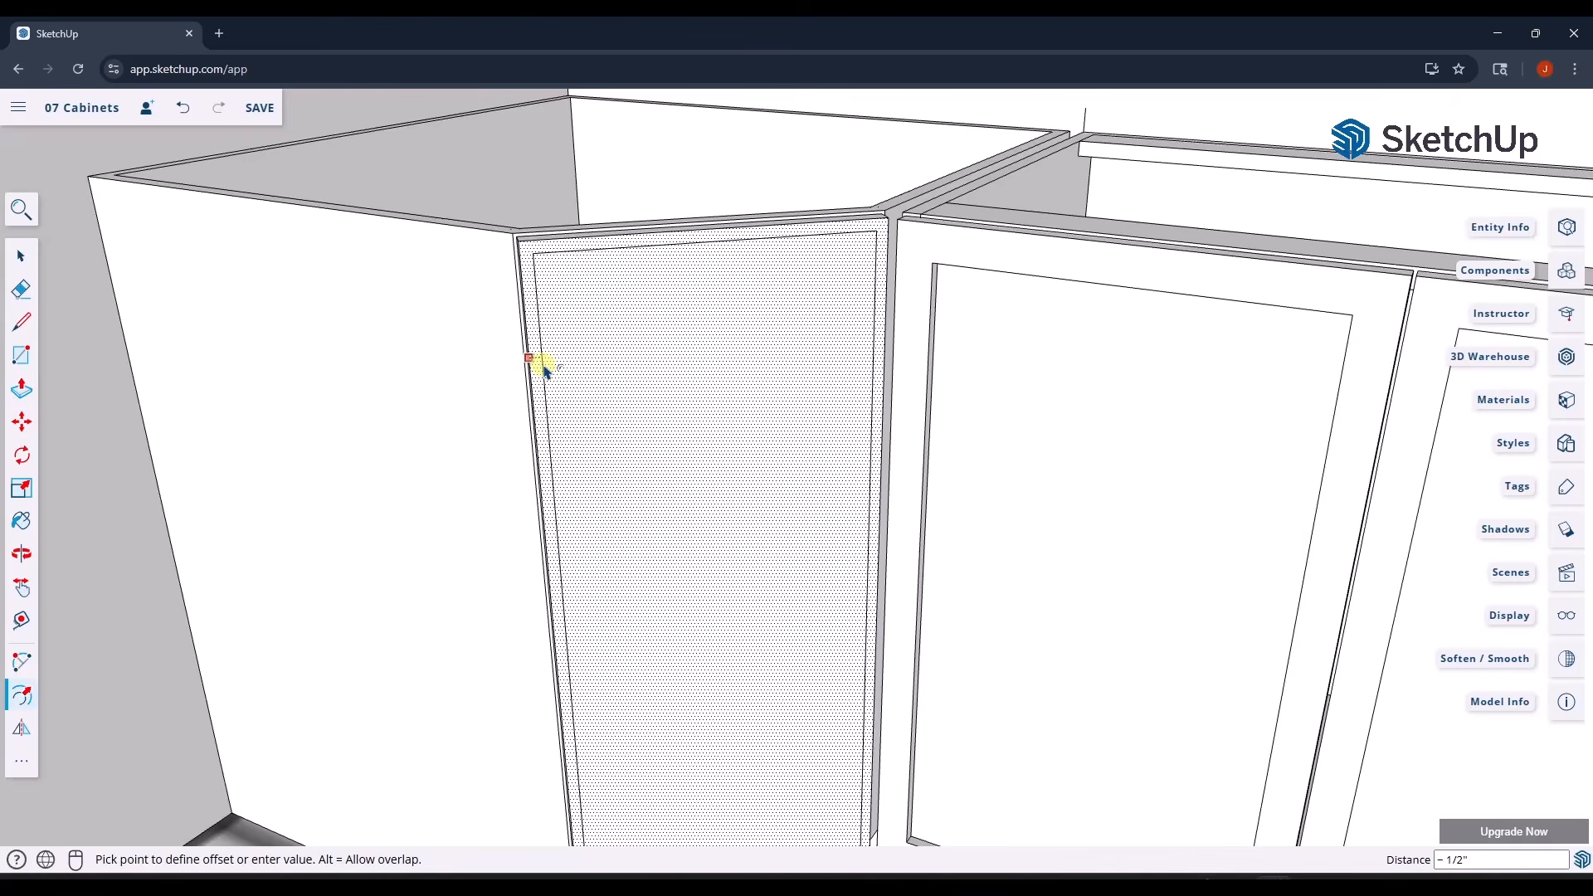
pyautogui.write('1.5')
pyautogui.press('Return')
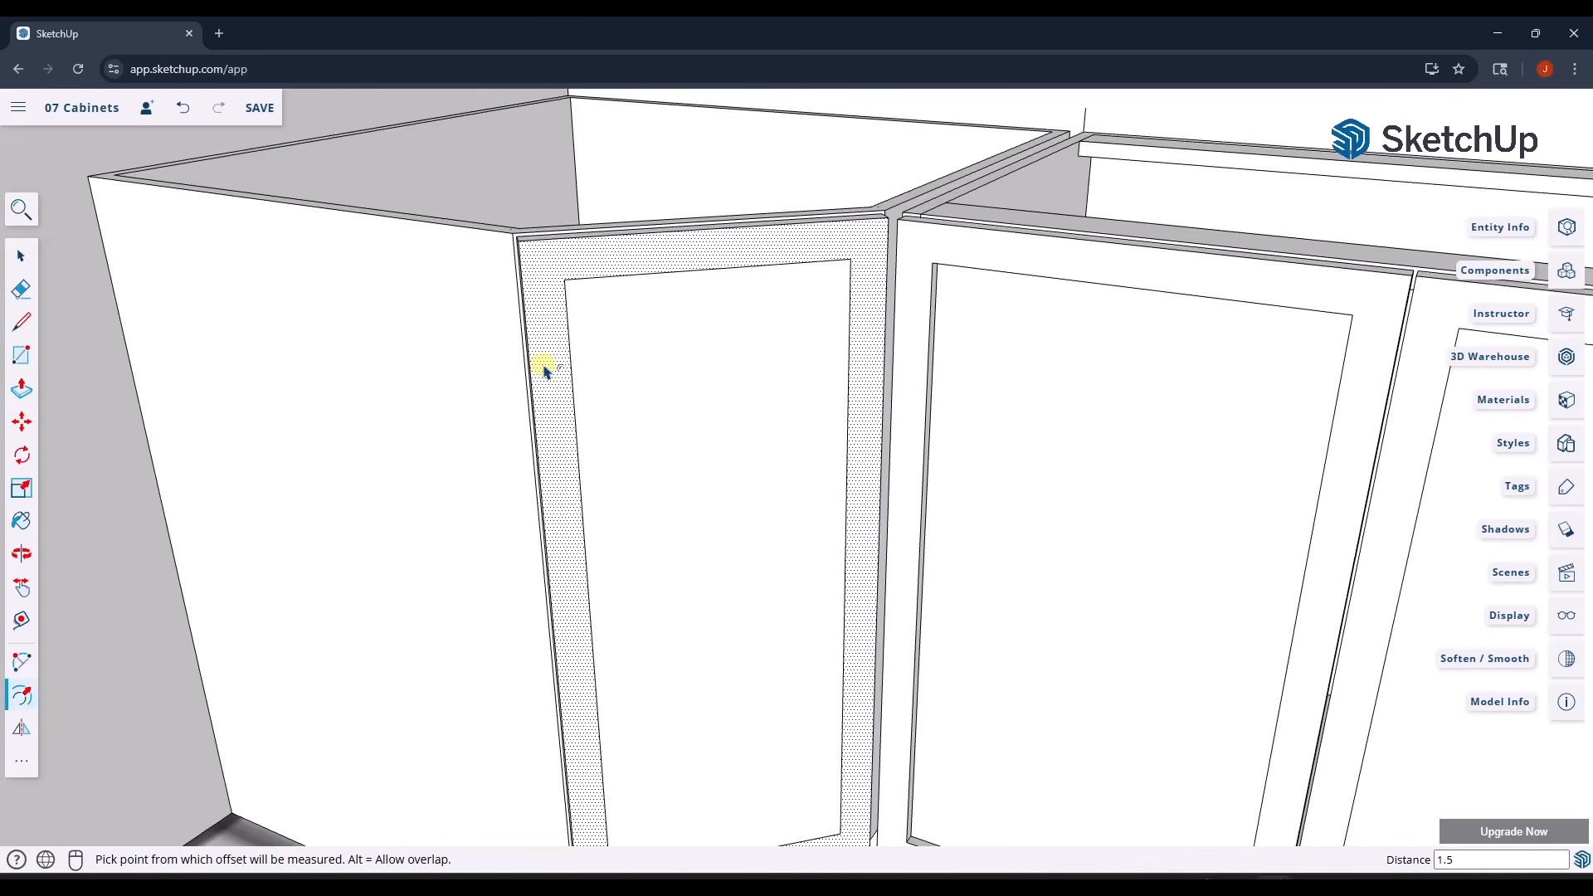
# - Recess the inner panel face of the corner cabinet door with Push/Pull to match the framed doors
pyautogui.press('space')
pyautogui.click(707, 431)
pyautogui.press('p')
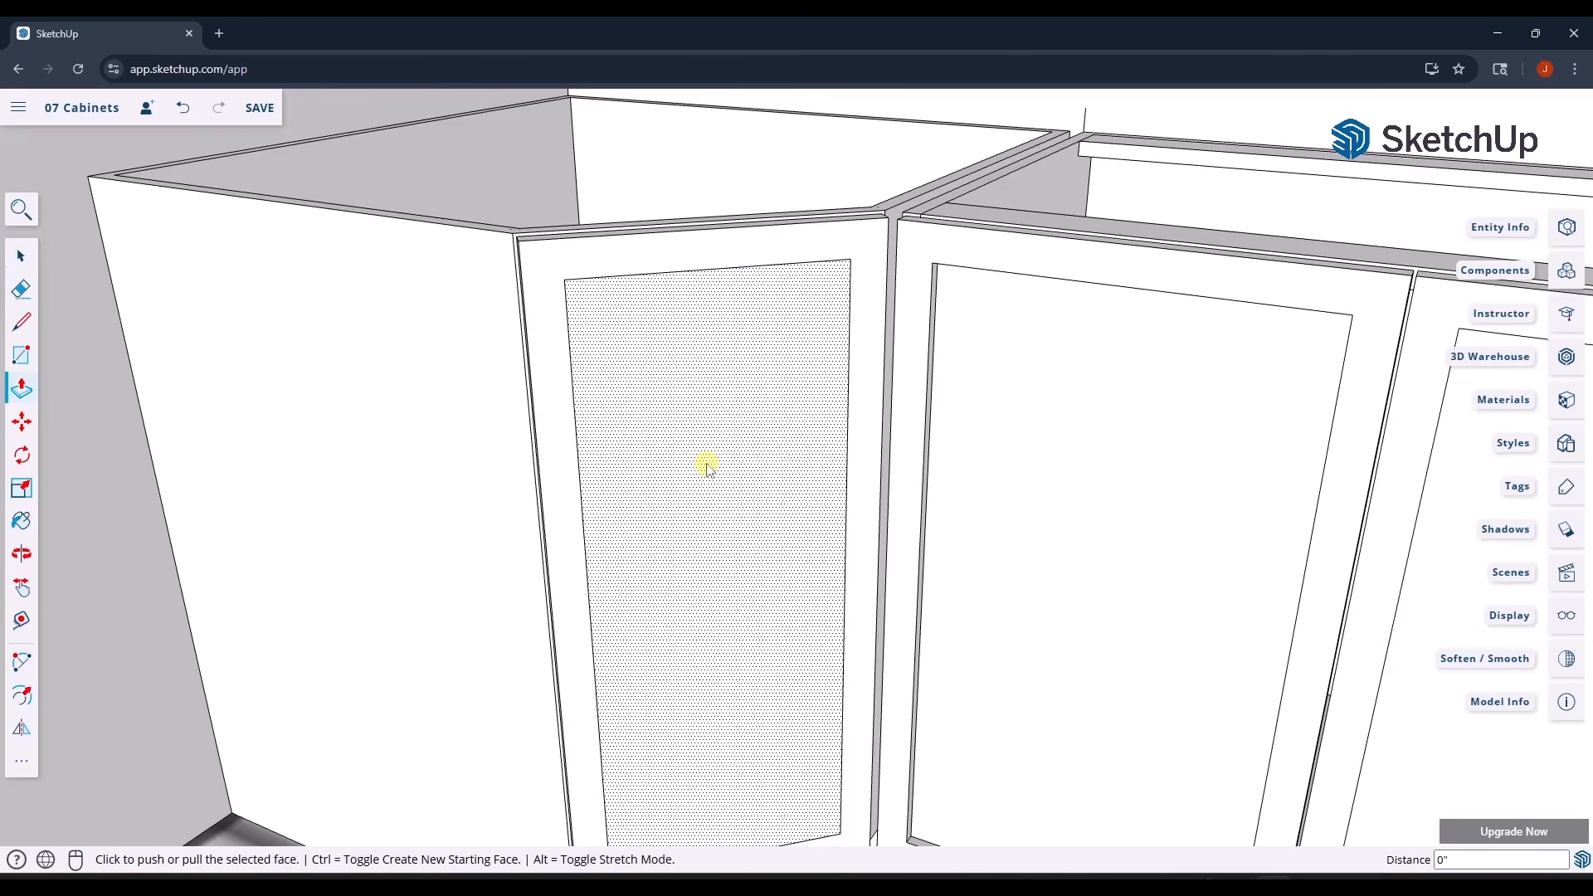
pyautogui.click(707, 462)
pyautogui.click(705, 469)
pyautogui.press('space')
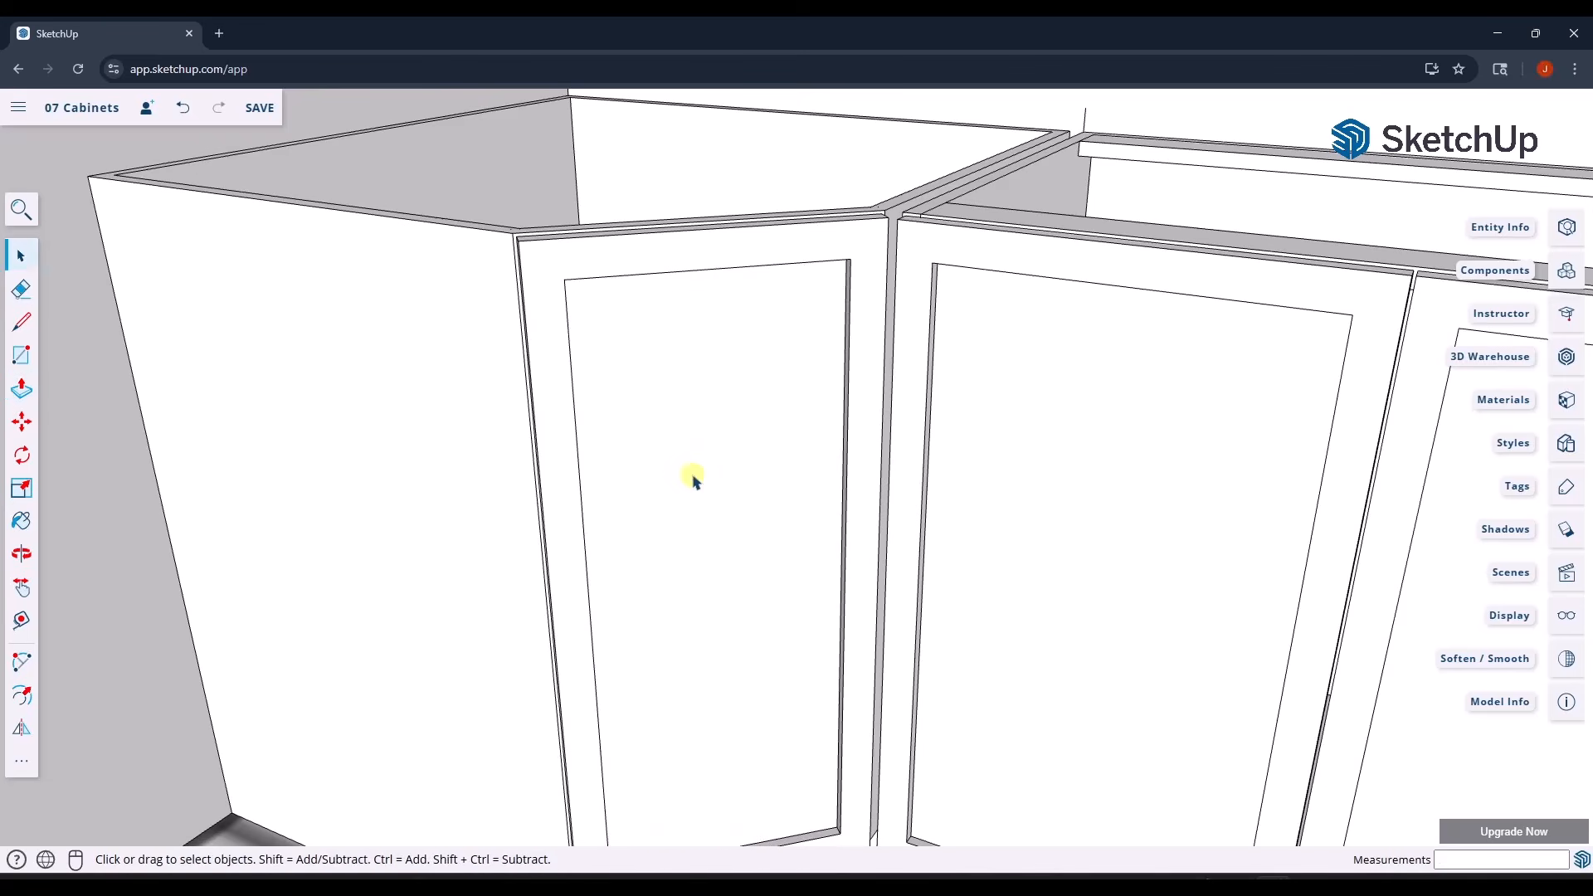
# - Select all the geometry of the corner cabinet door and make it a group
pyautogui.scroll(-3, 588, 465)
pyautogui.moveTo(490, 289); pyautogui.dragTo(806, 796)
pyautogui.rightClick(705, 557)
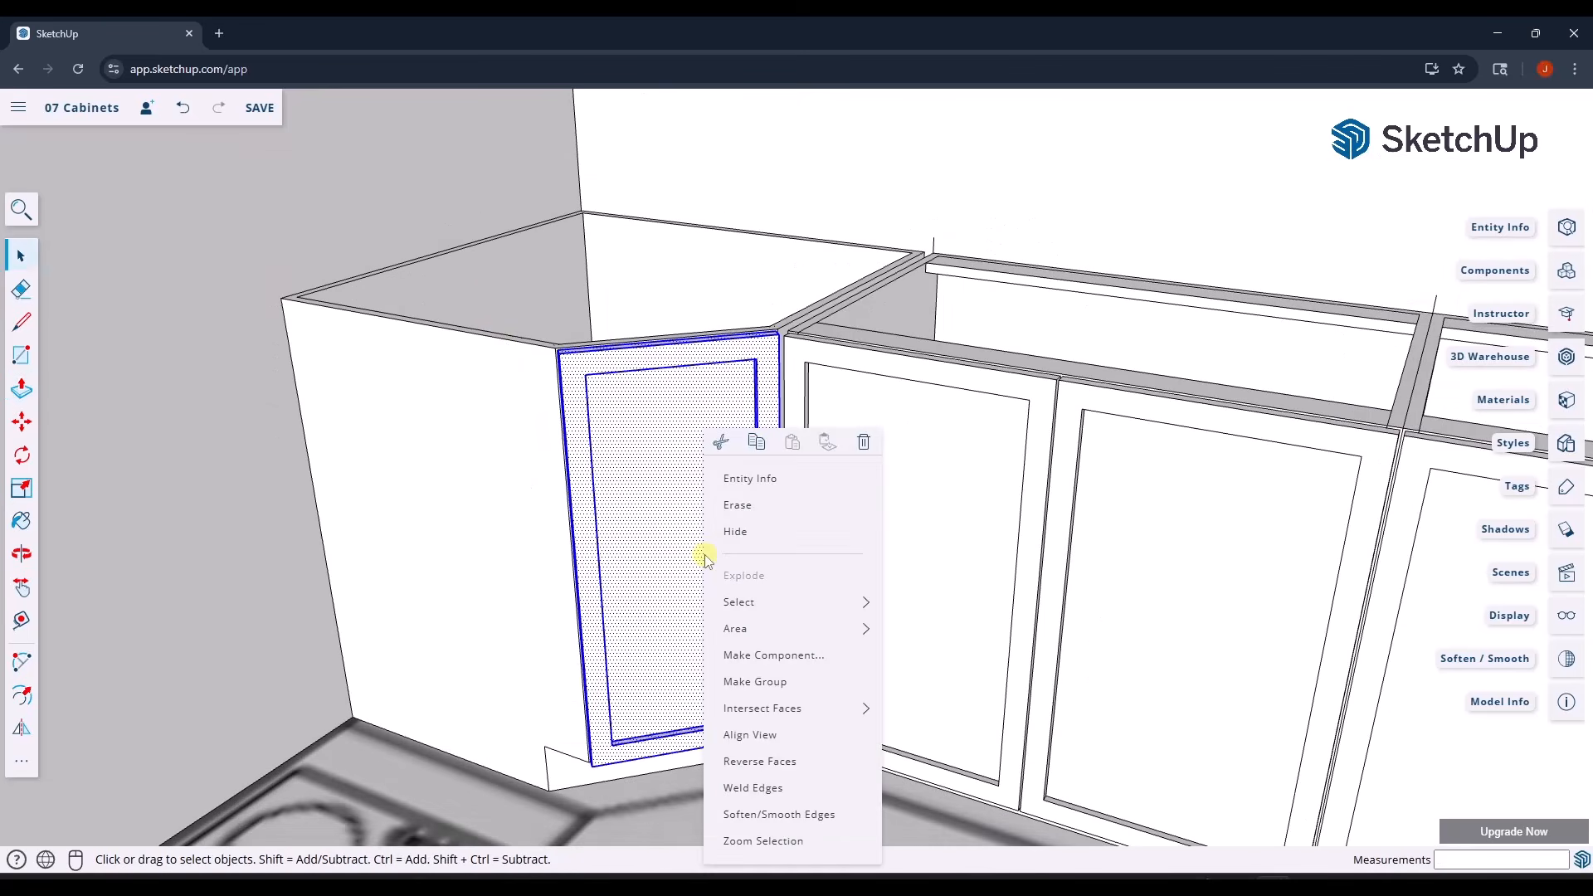
pyautogui.click(761, 682)
pyautogui.scroll(-5, 640, 501)
pyautogui.moveTo(640, 501); pyautogui.dragTo(865, 531, button='middle')
pyautogui.scroll(4, 1048, 571)
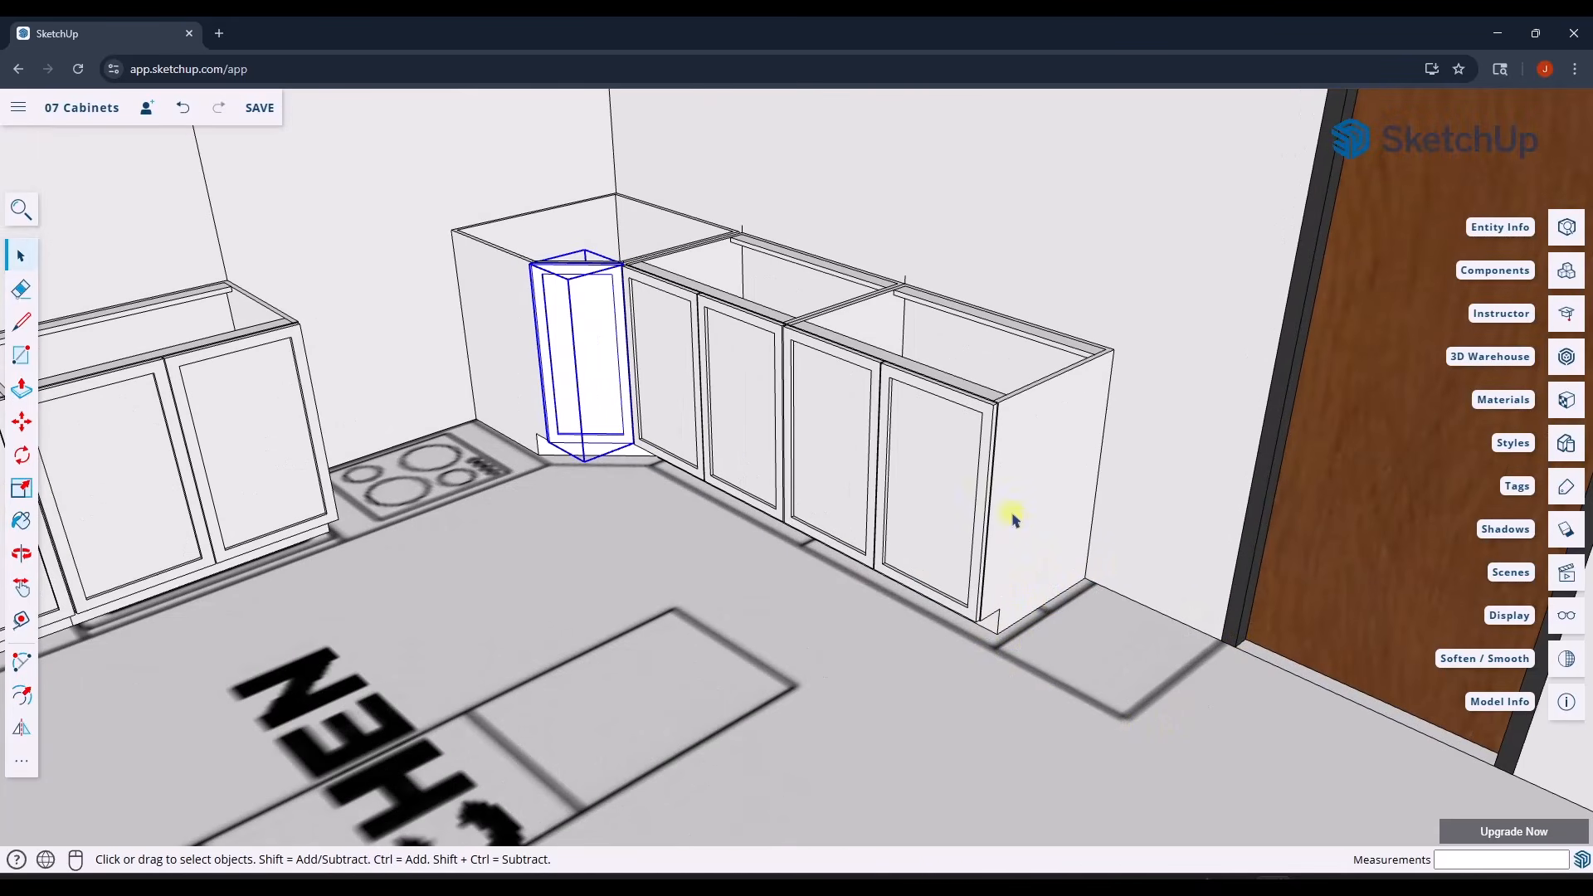
pyautogui.scroll(-3, 924, 515)
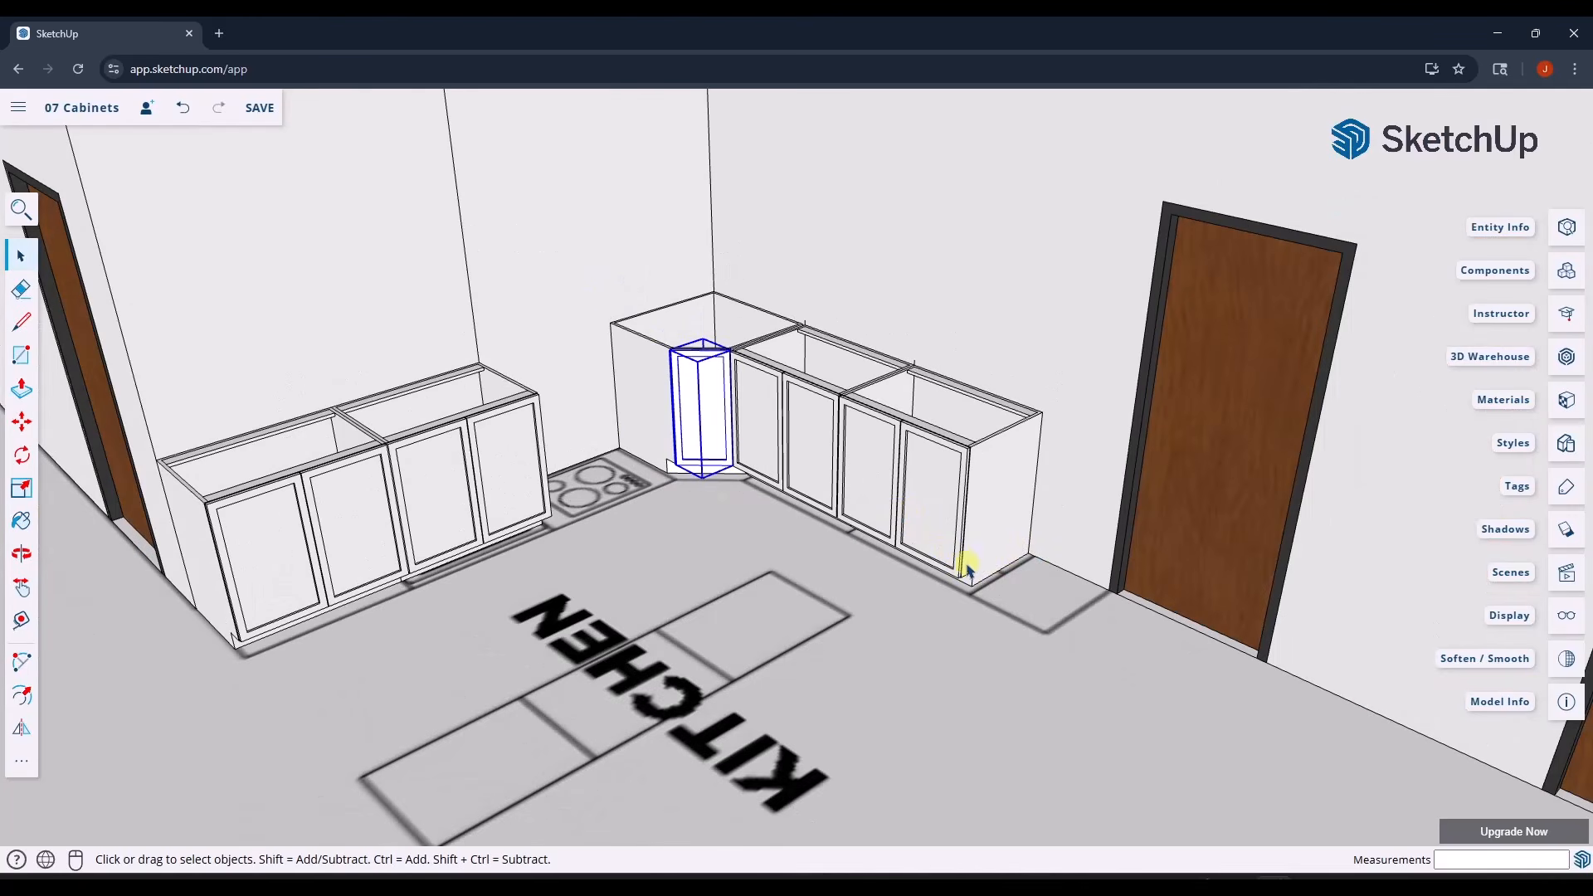
pyautogui.scroll(-2, 995, 539)
pyautogui.moveTo(406, 423); pyautogui.dragTo(306, 494, button='middle')
pyautogui.scroll(-3, 531, 508)
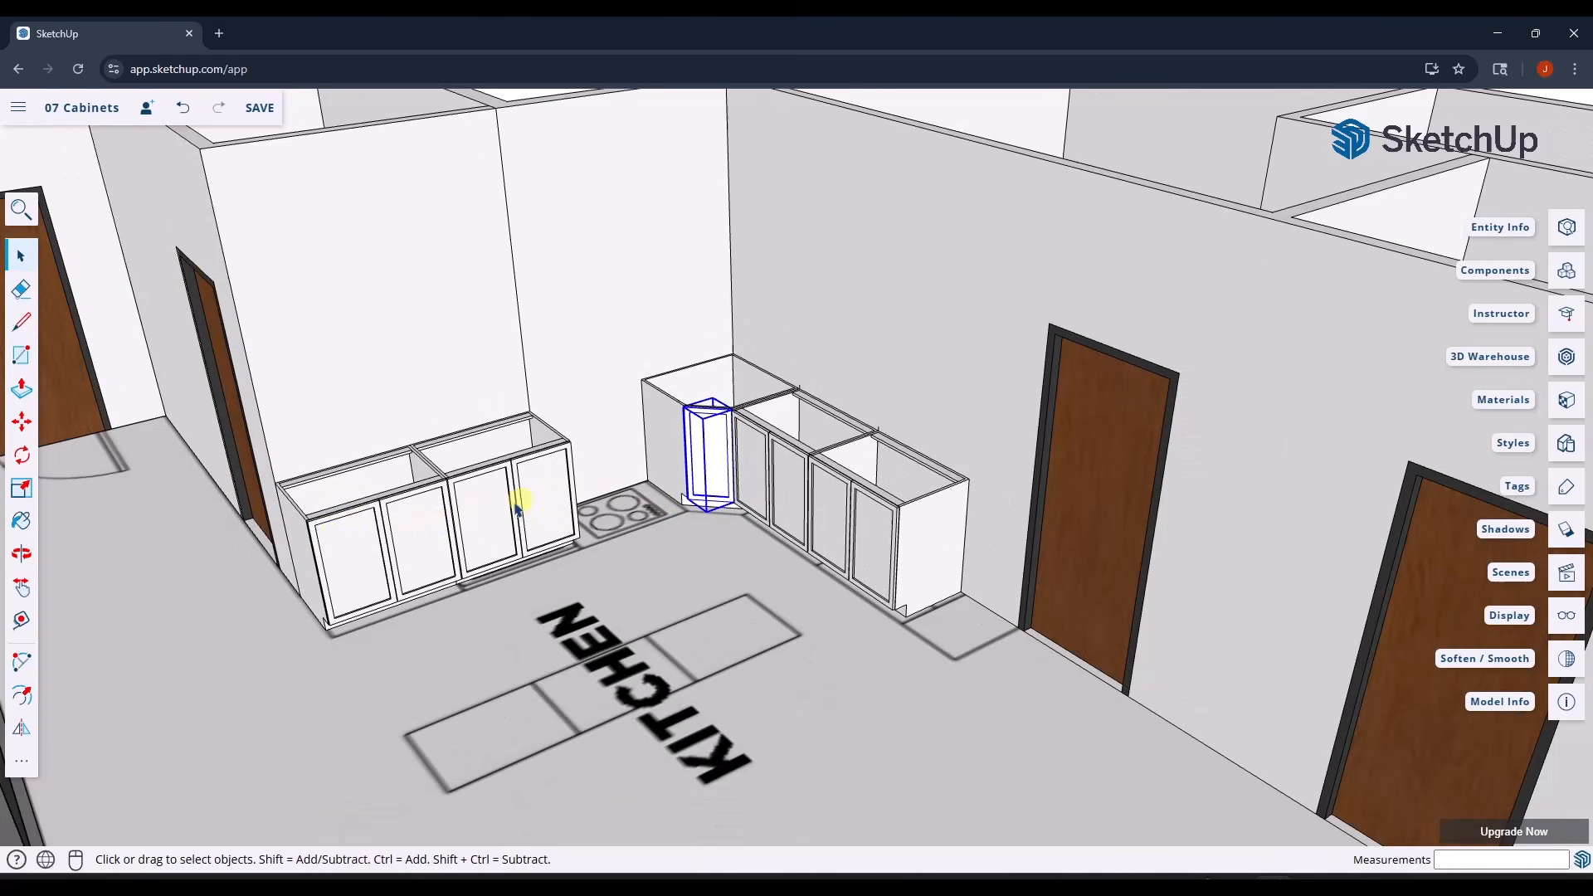
# - Select every base cabinet and all the cabinet doors on both walls, including the corner cabinet and its door, and group them
pyautogui.click(331, 540)
pyautogui.keyDown('shift'); pyautogui.click(417, 531); pyautogui.keyUp('shift')
pyautogui.keyDown('shift'); pyautogui.click(483, 510); pyautogui.keyUp('shift')
pyautogui.keyDown('shift'); pyautogui.click(536, 494); pyautogui.keyUp('shift')
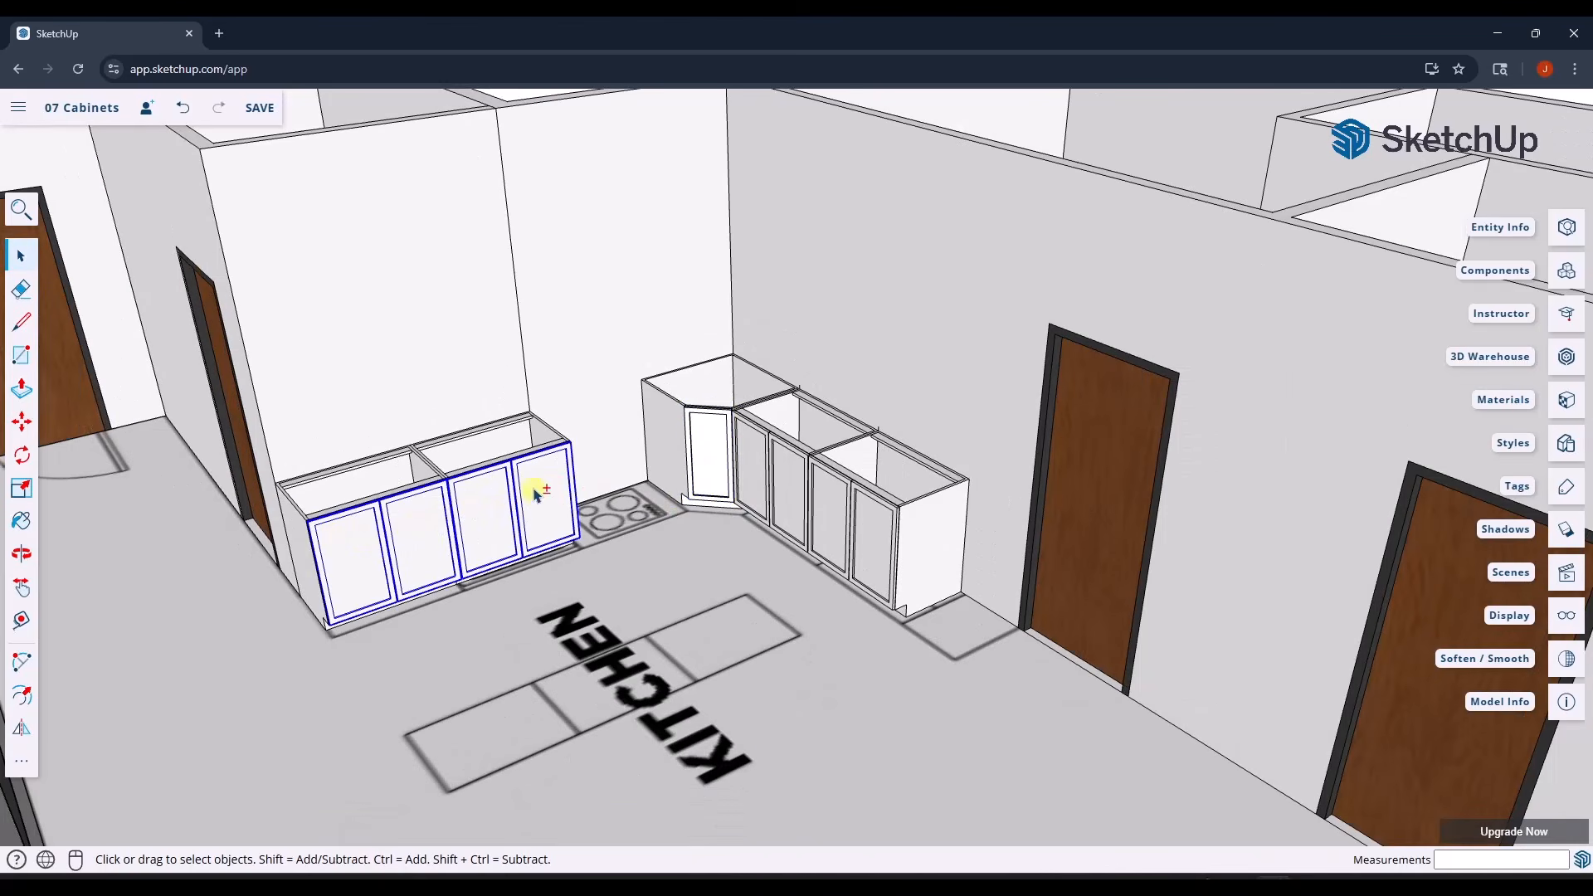
pyautogui.keyDown('shift'); pyautogui.click(703, 462); pyautogui.keyUp('shift')
pyautogui.keyDown('shift'); pyautogui.click(751, 467); pyautogui.keyUp('shift')
pyautogui.keyDown('shift'); pyautogui.click(789, 488); pyautogui.keyUp('shift')
pyautogui.keyDown('shift'); pyautogui.click(829, 509); pyautogui.keyUp('shift')
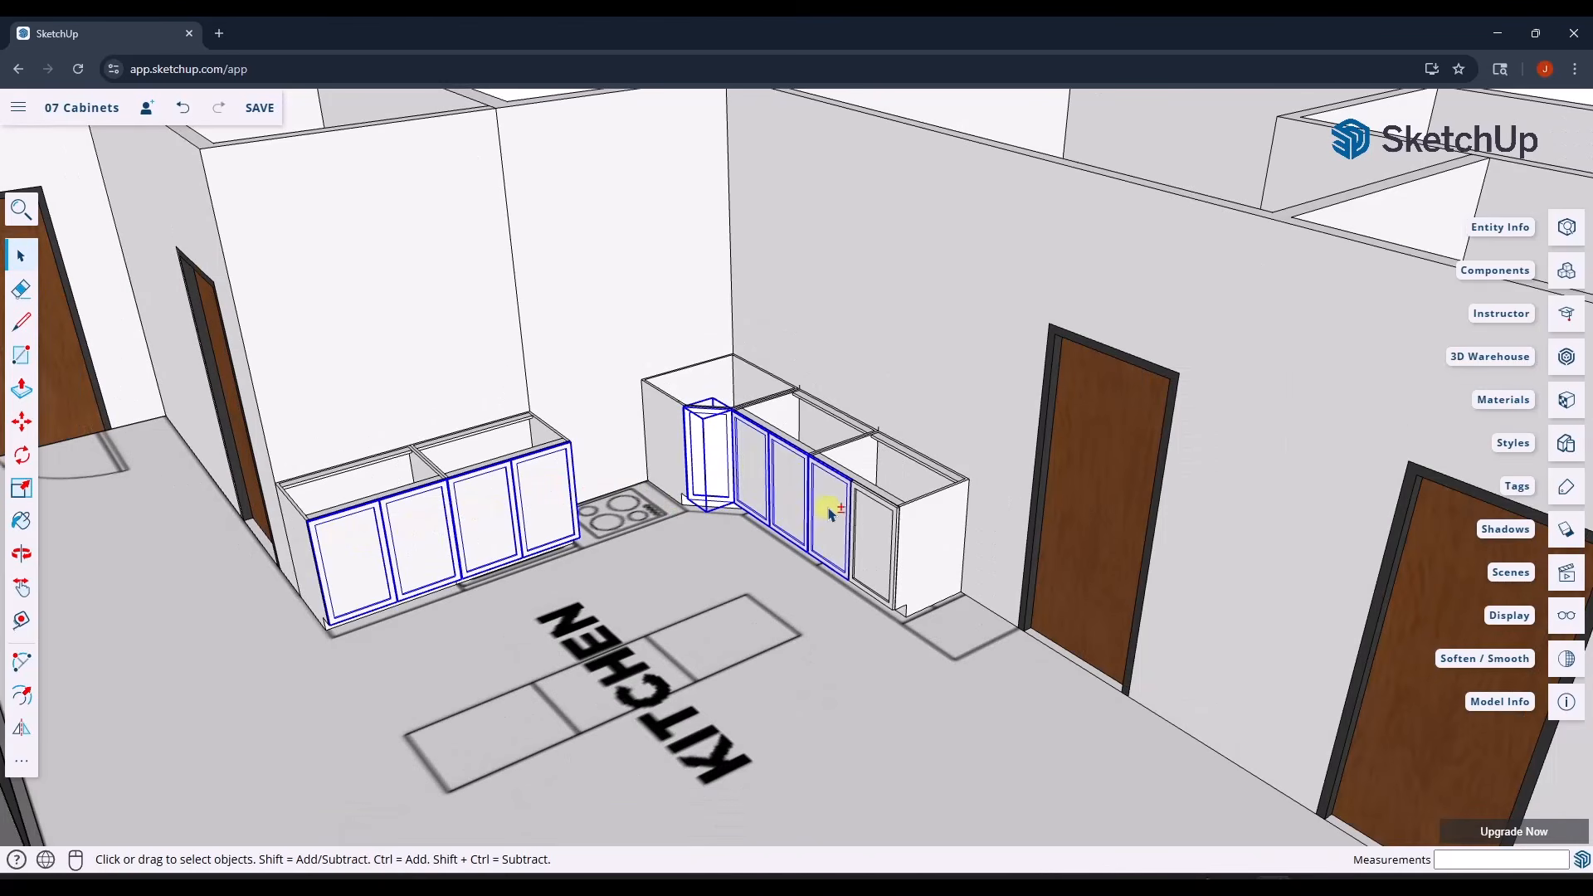
pyautogui.keyDown('shift'); pyautogui.click(879, 535); pyautogui.keyUp('shift')
pyautogui.keyDown('shift'); pyautogui.click(829, 470); pyautogui.keyUp('shift')
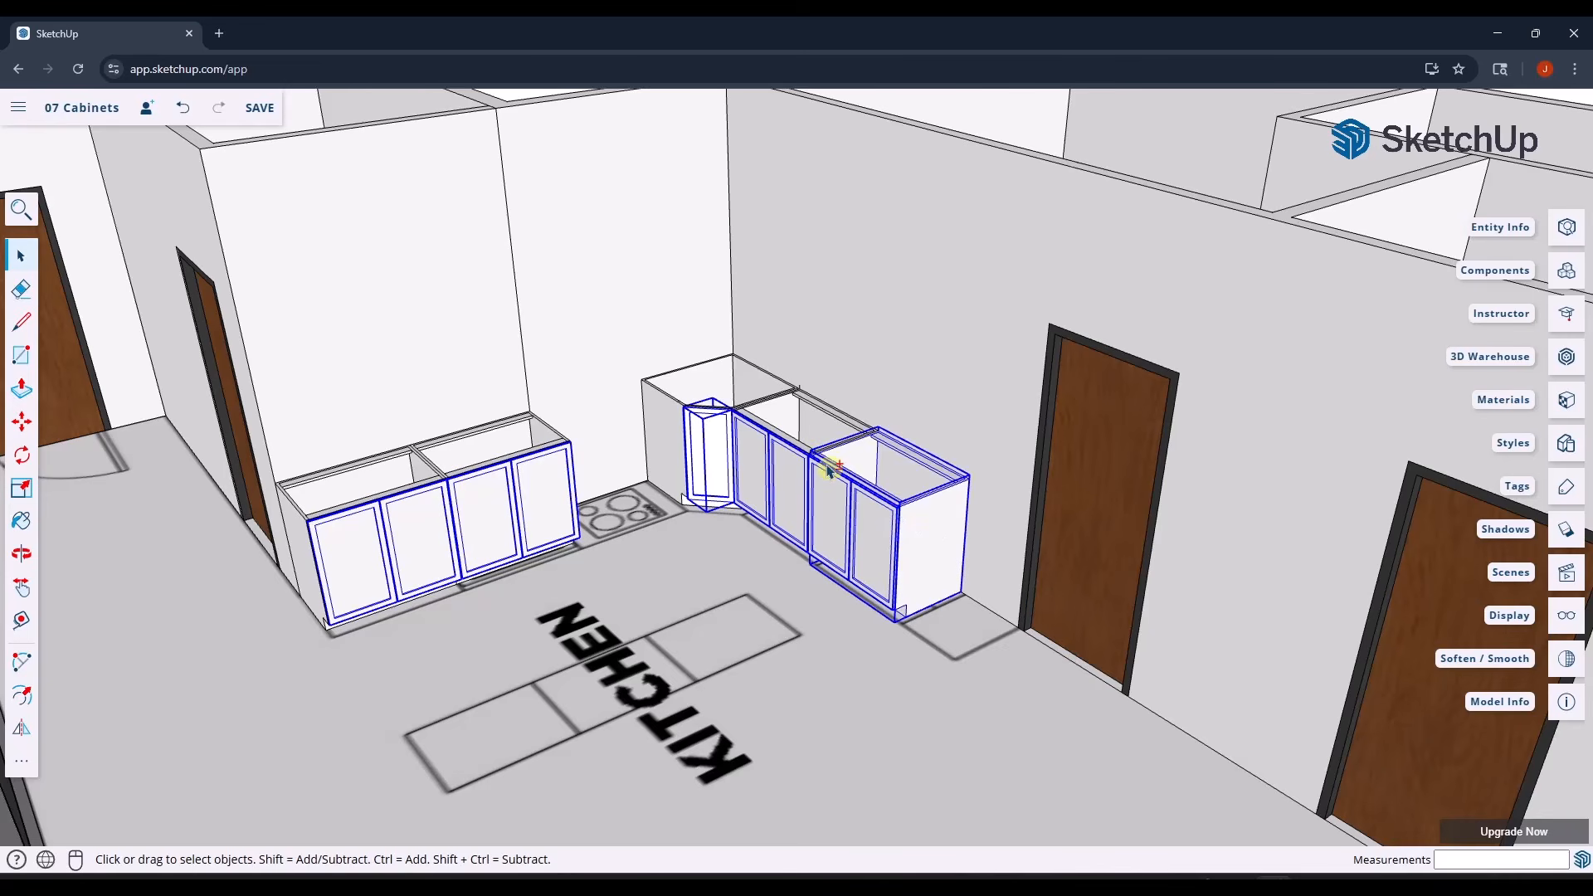
pyautogui.keyDown('shift'); pyautogui.click(750, 377); pyautogui.keyUp('shift')
pyautogui.keyDown('shift'); pyautogui.click(481, 448); pyautogui.keyUp('shift')
pyautogui.keyDown('shift'); pyautogui.click(374, 489); pyautogui.keyUp('shift')
pyautogui.rightClick(372, 490)
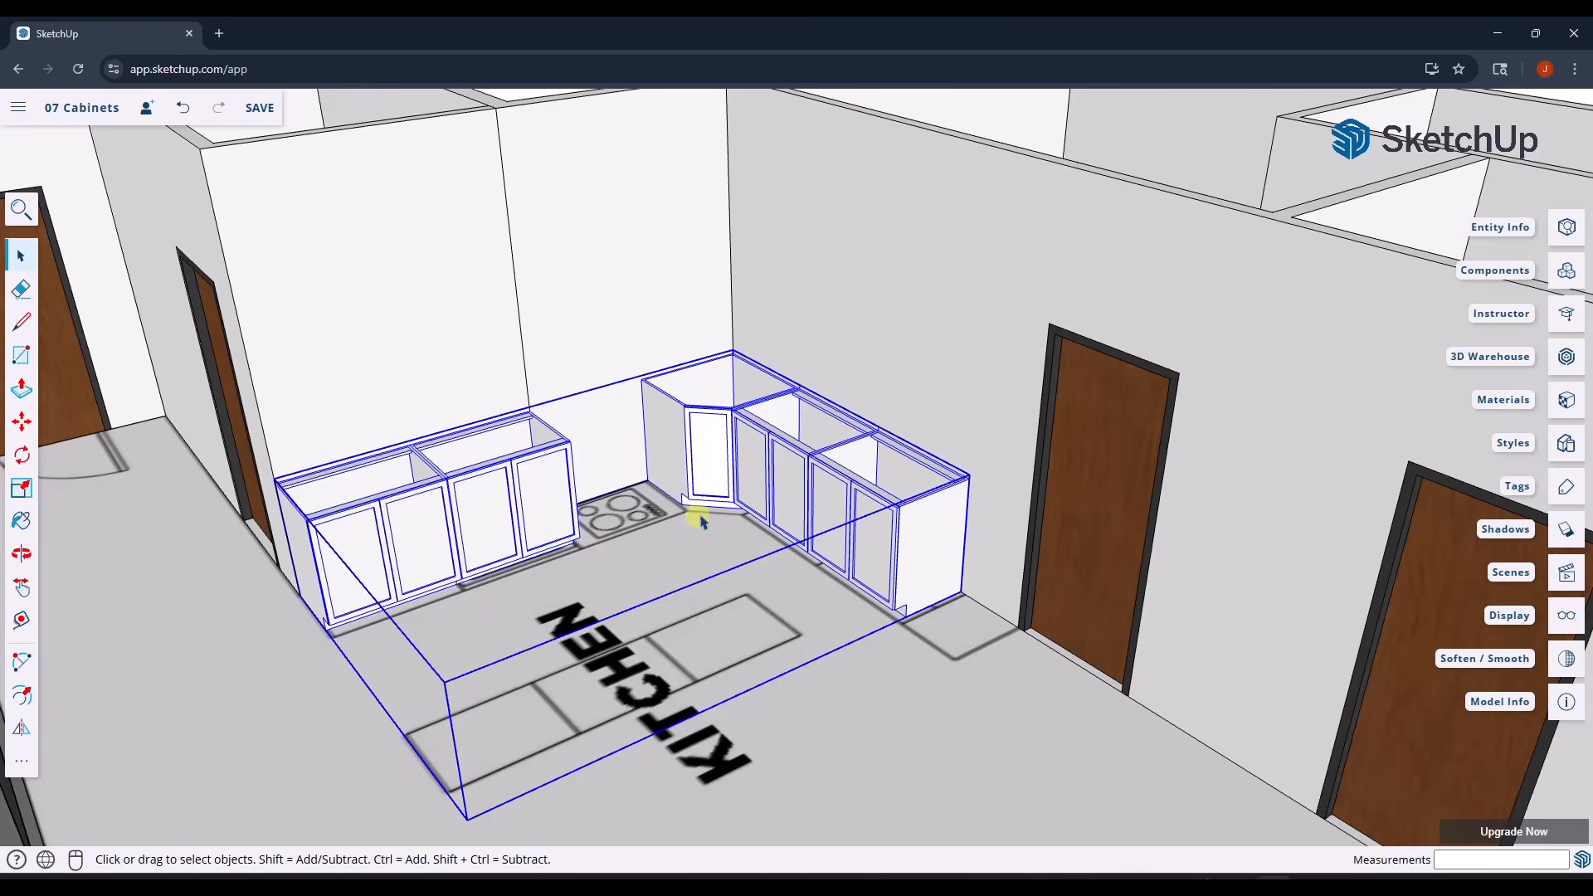
# - Create a new tag named "ARCH - Cabinets"
pyautogui.click(1576, 489)
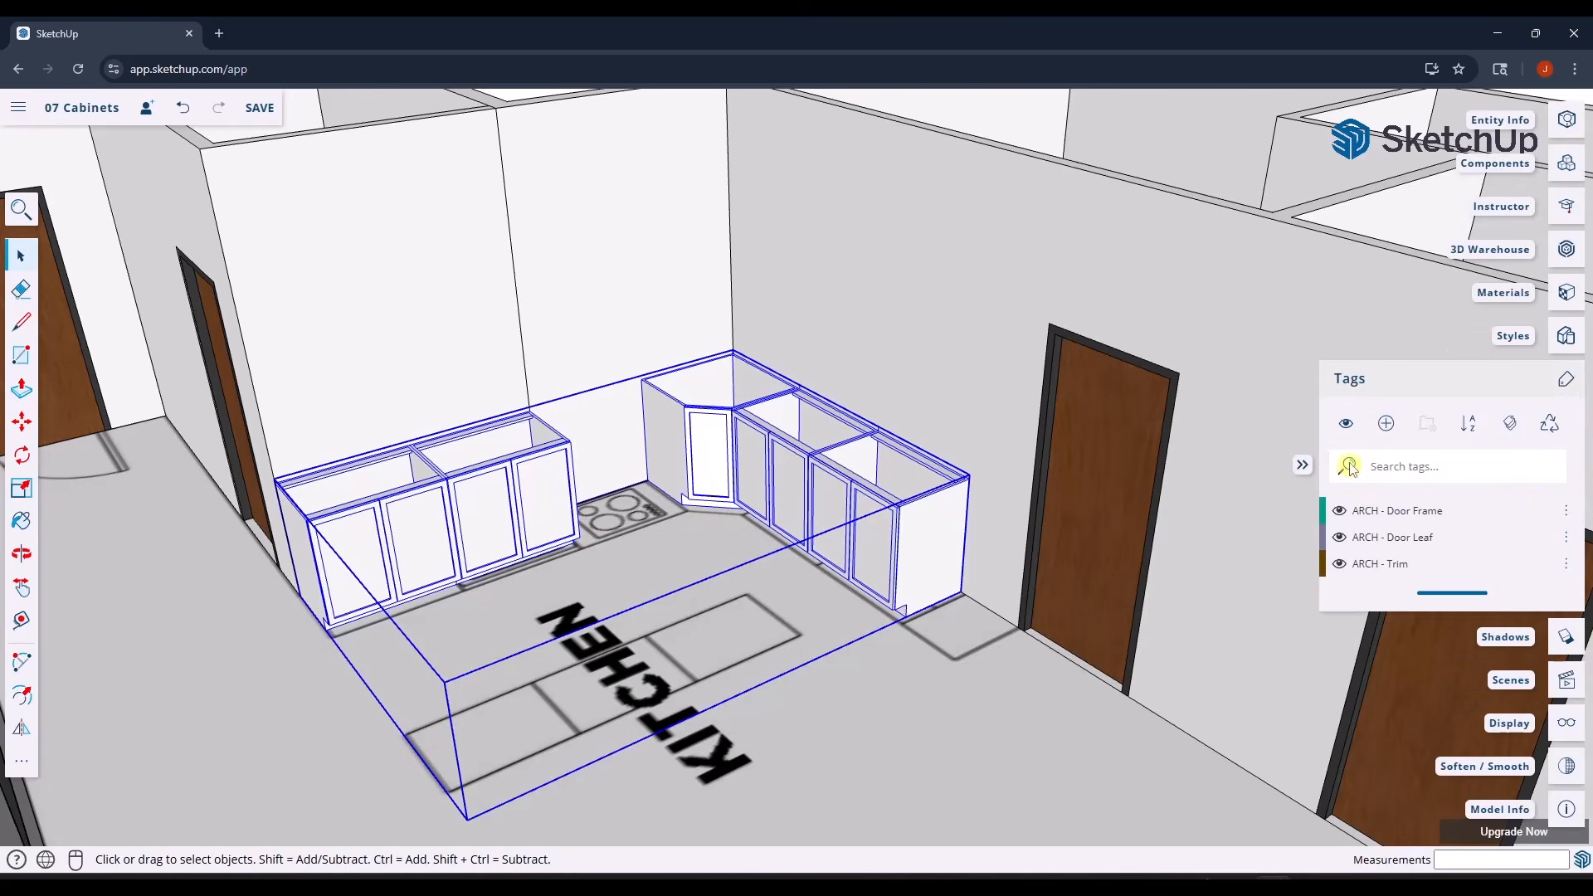
pyautogui.click(1384, 425)
pyautogui.write('ARCH')
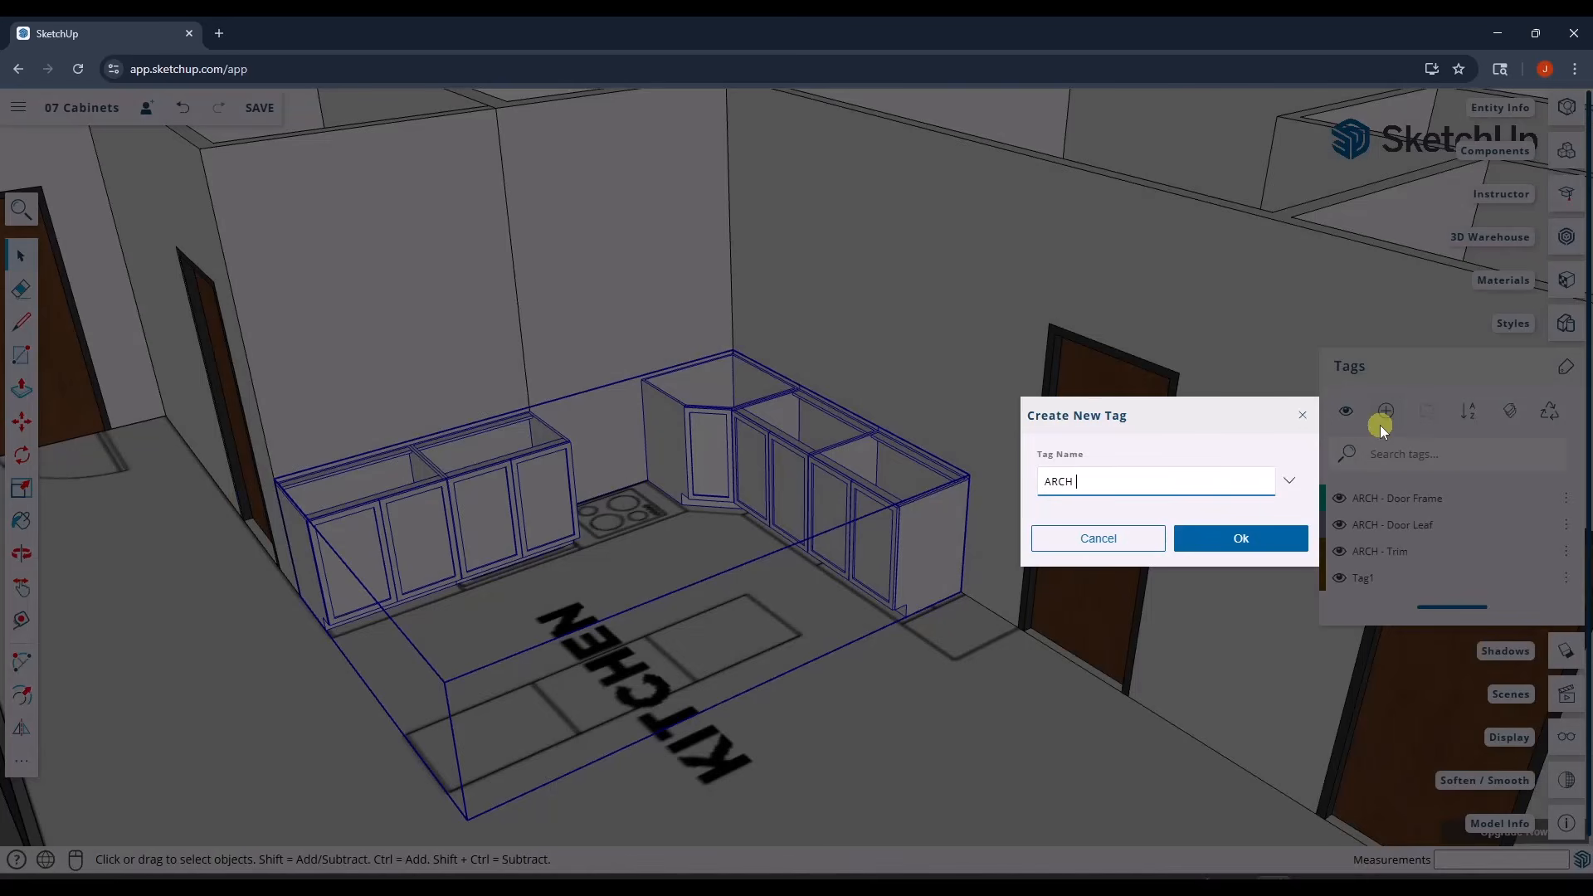
pyautogui.write(' - Cabinets')
pyautogui.press('Return')
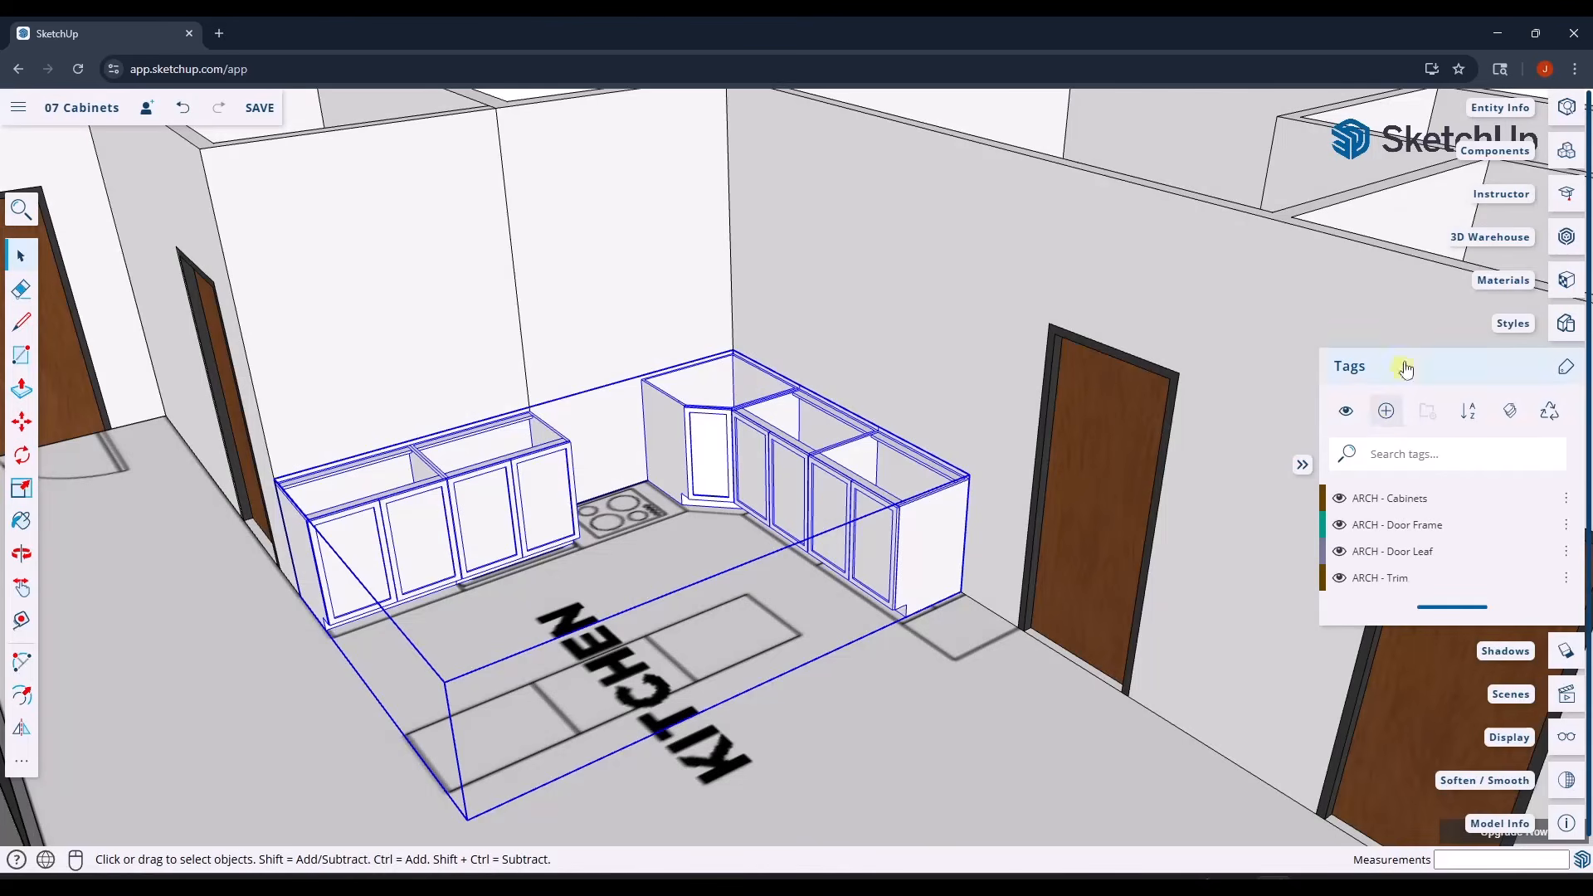
# - Assign the "ARCH - Cabinets" tag to the cabinet group
pyautogui.click(1566, 109)
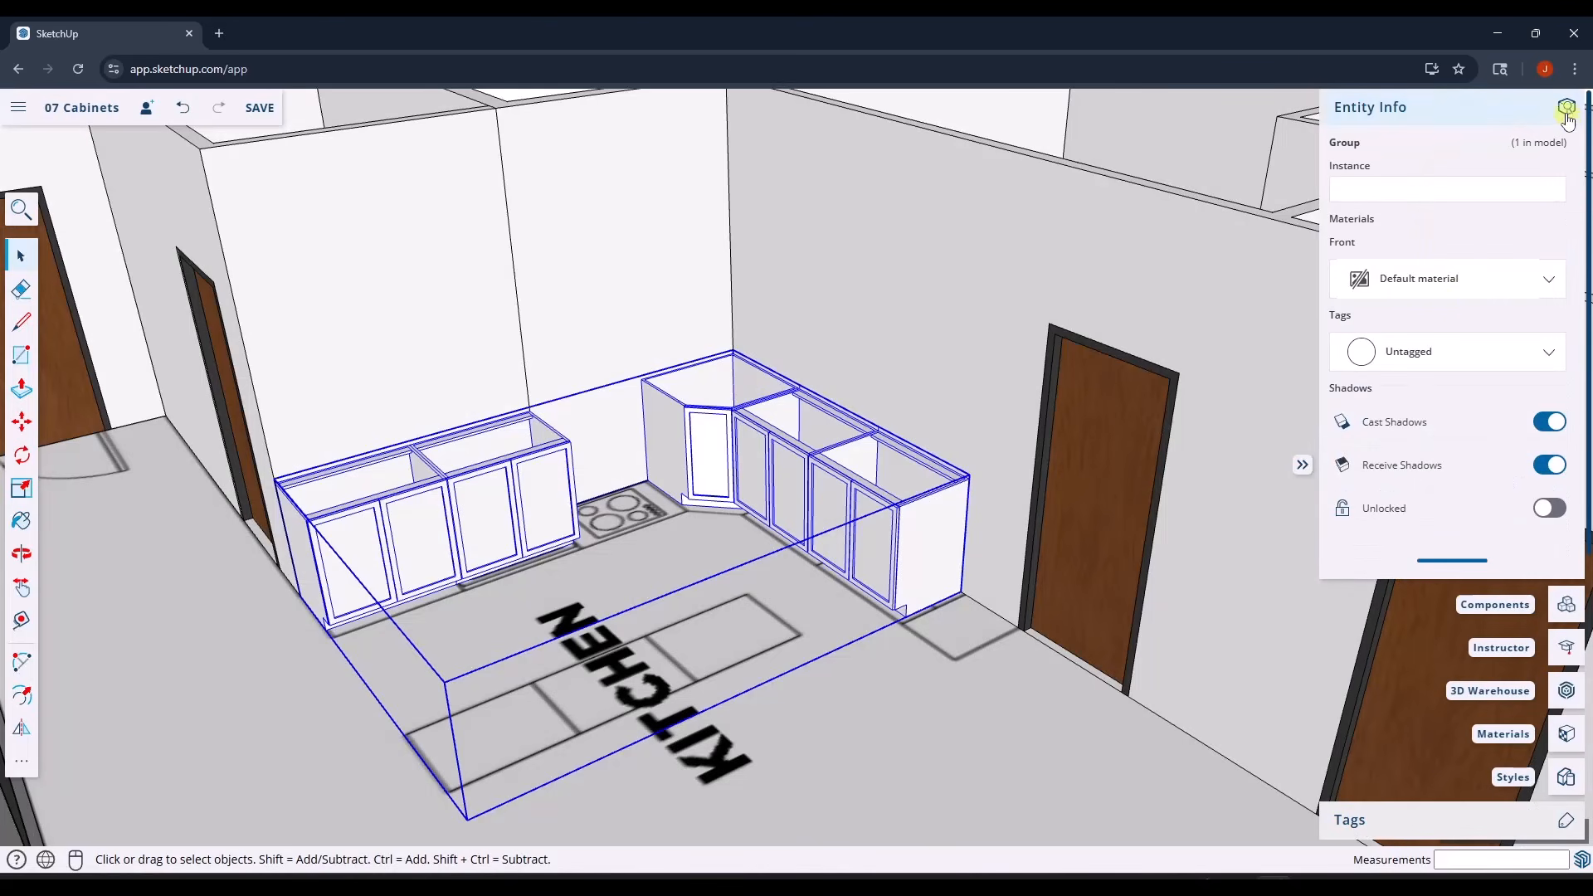
pyautogui.click(1437, 355)
pyautogui.scroll(-2, 1433, 481)
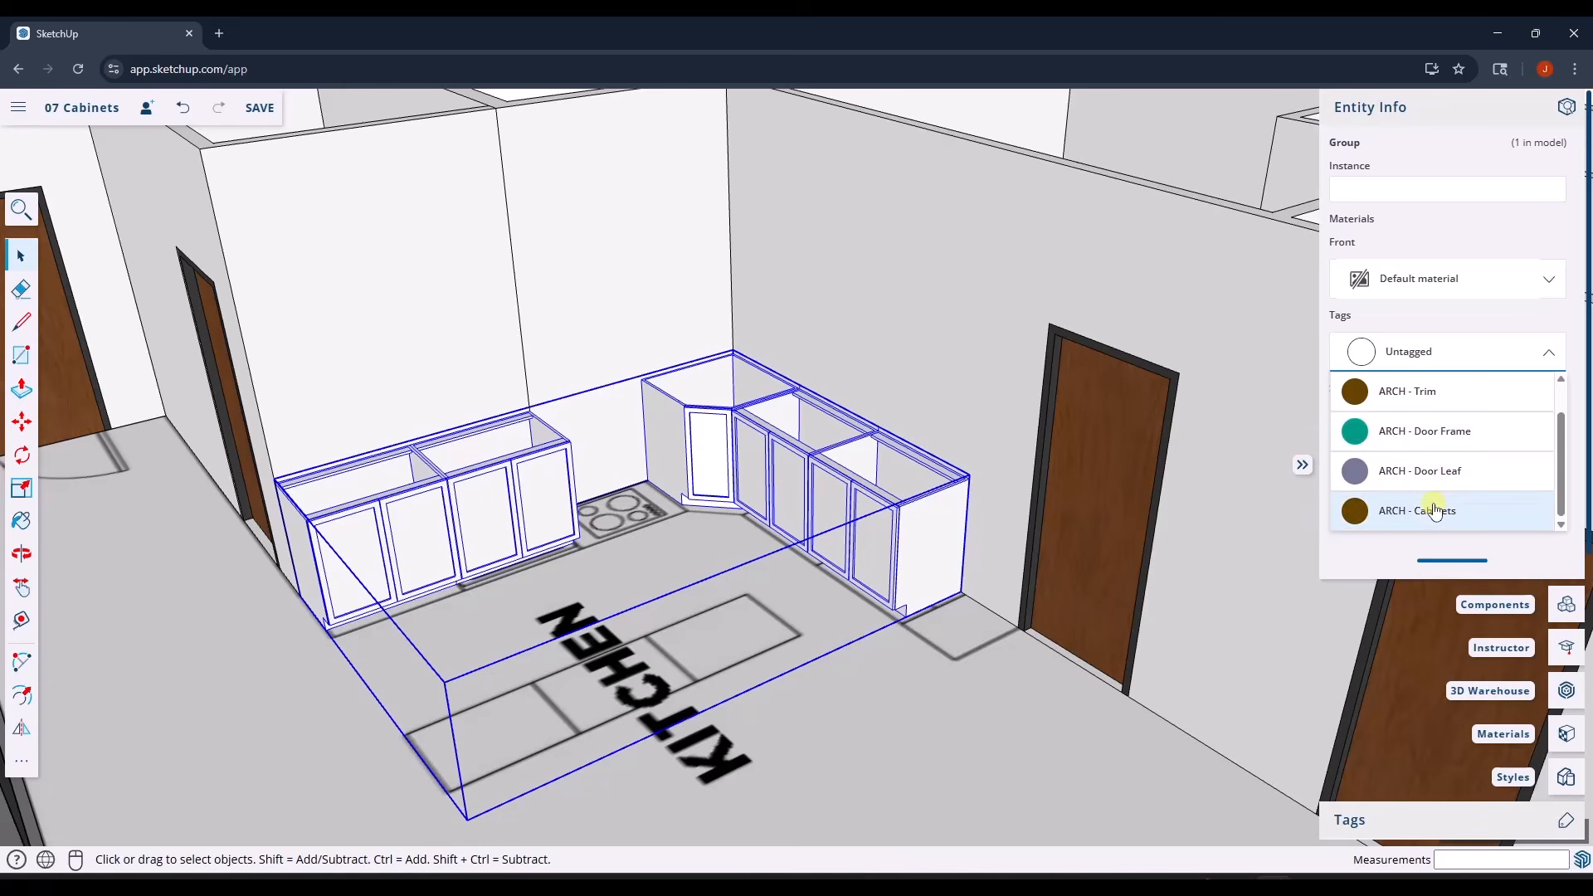
pyautogui.click(1435, 510)
pyautogui.moveTo(842, 506); pyautogui.dragTo(941, 477, button='middle')
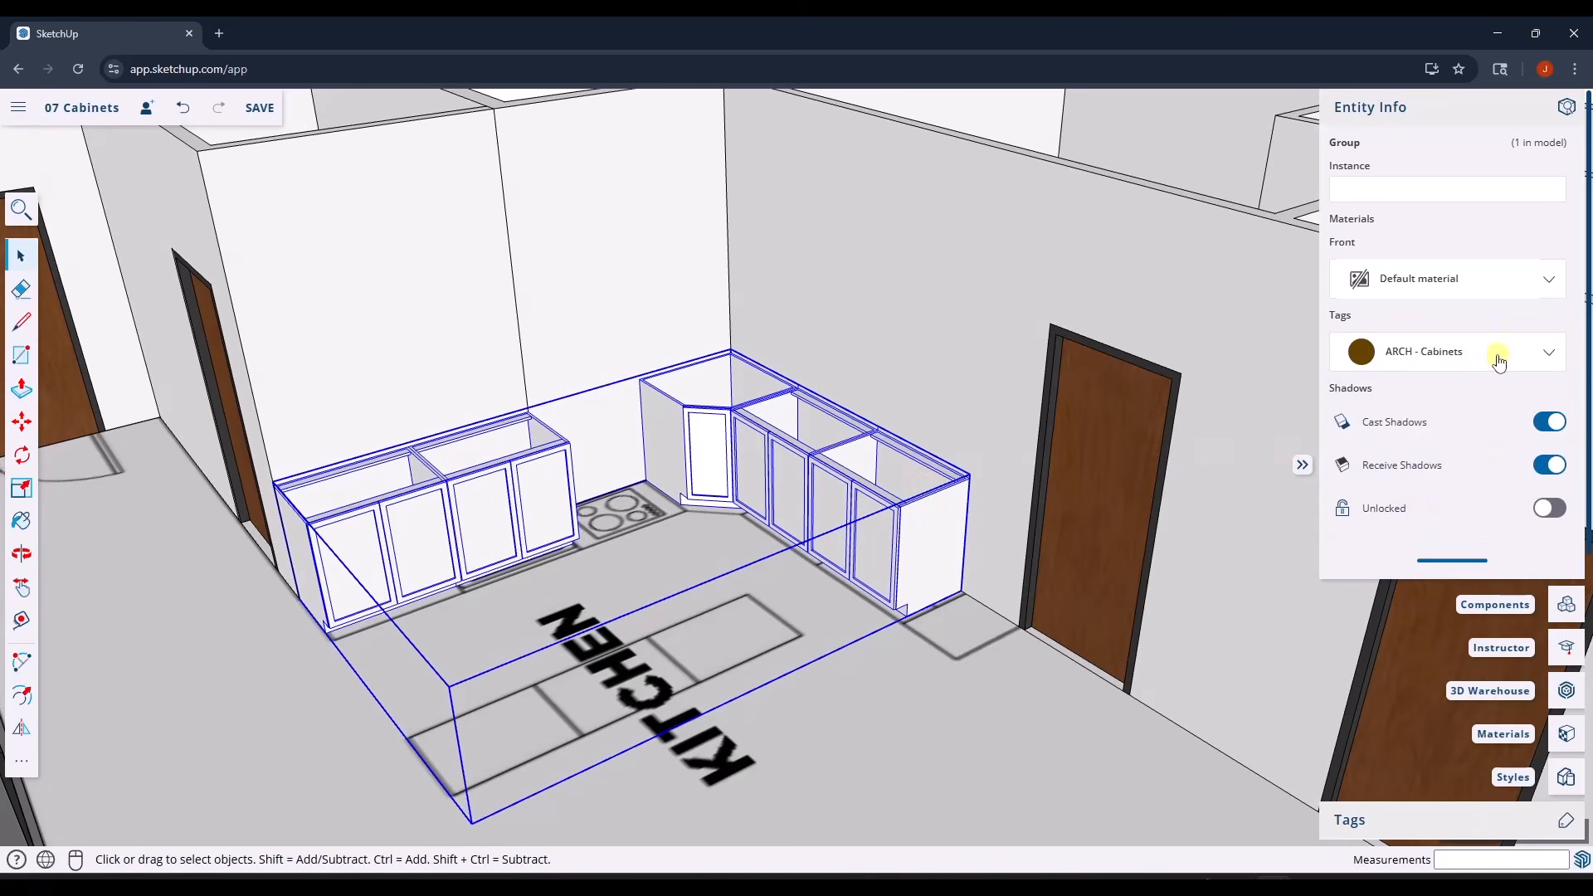
# - Check the tagging by hiding and showing again the ARCH - Cabinets and ARCH - Door Leaf tags
pyautogui.click(1547, 817)
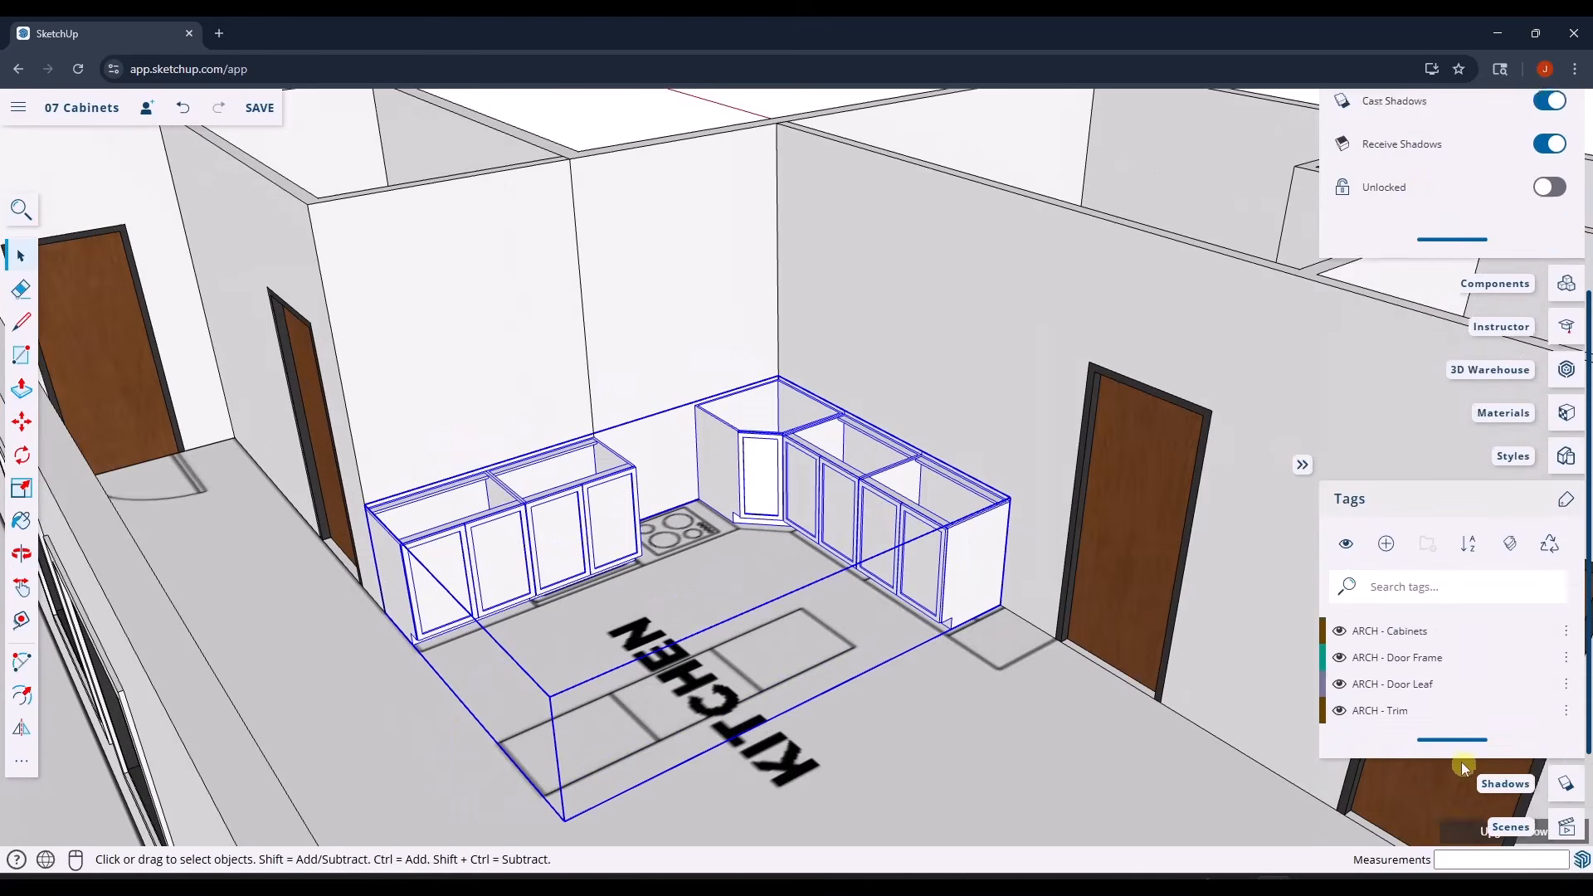
pyautogui.click(1338, 538)
pyautogui.scroll(-1, 1335, 548)
pyautogui.click(1338, 550)
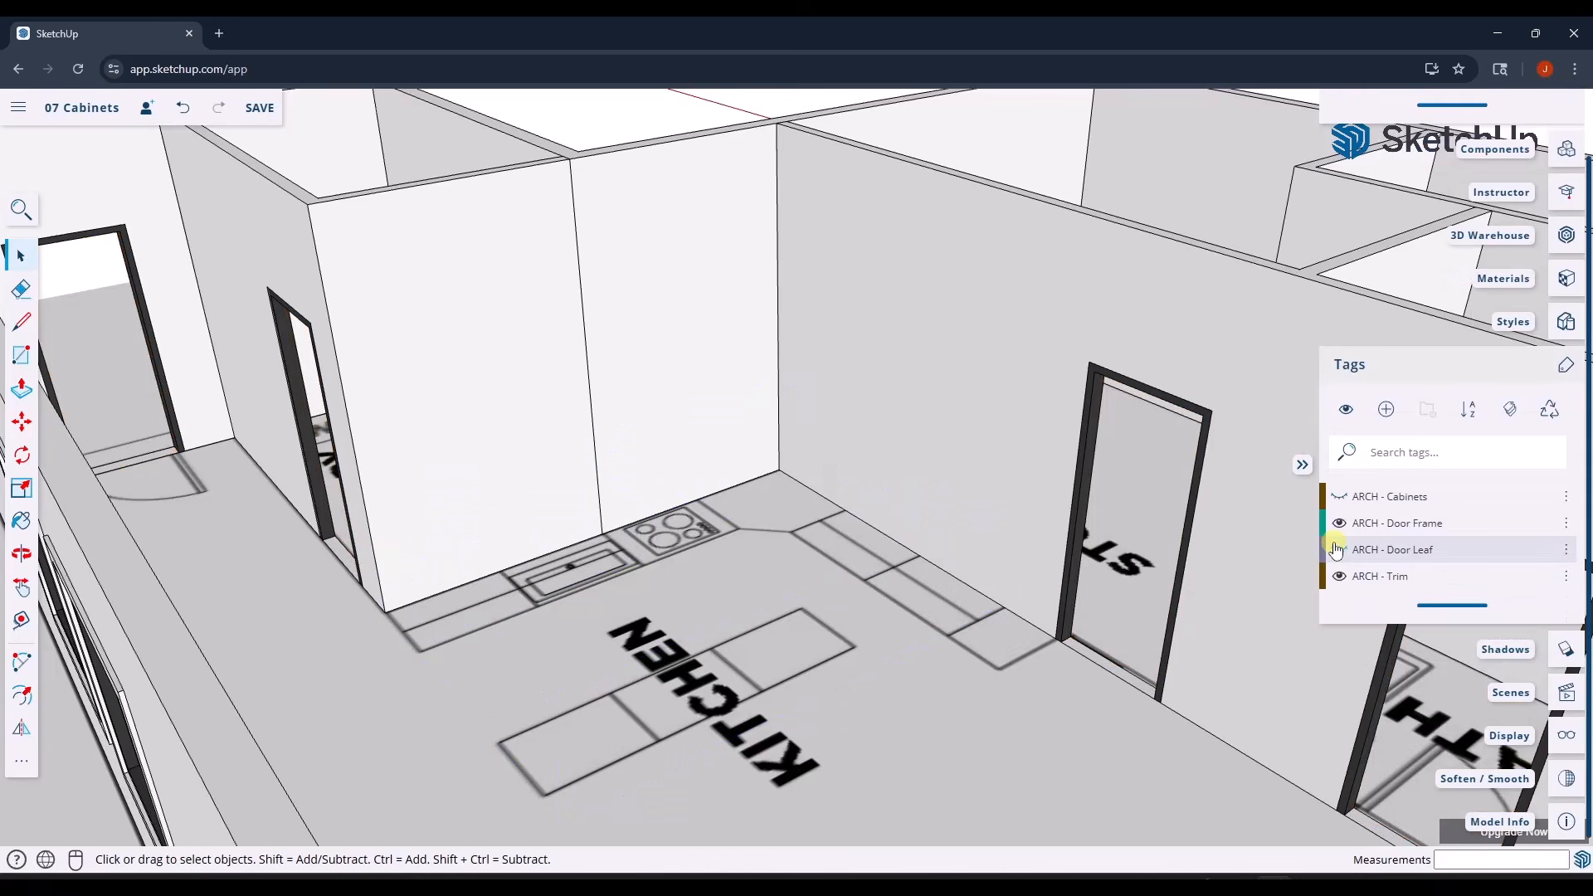
pyautogui.click(1339, 550)
pyautogui.click(1338, 496)
# - Draw the countertop profile's bottom line from the wall along the end cabinet's top side edge, extending it 0.5" past the door
pyautogui.moveTo(1031, 515); pyautogui.dragTo(393, 528, button='middle')
pyautogui.scroll(3, 390, 529)
pyautogui.click(382, 544)
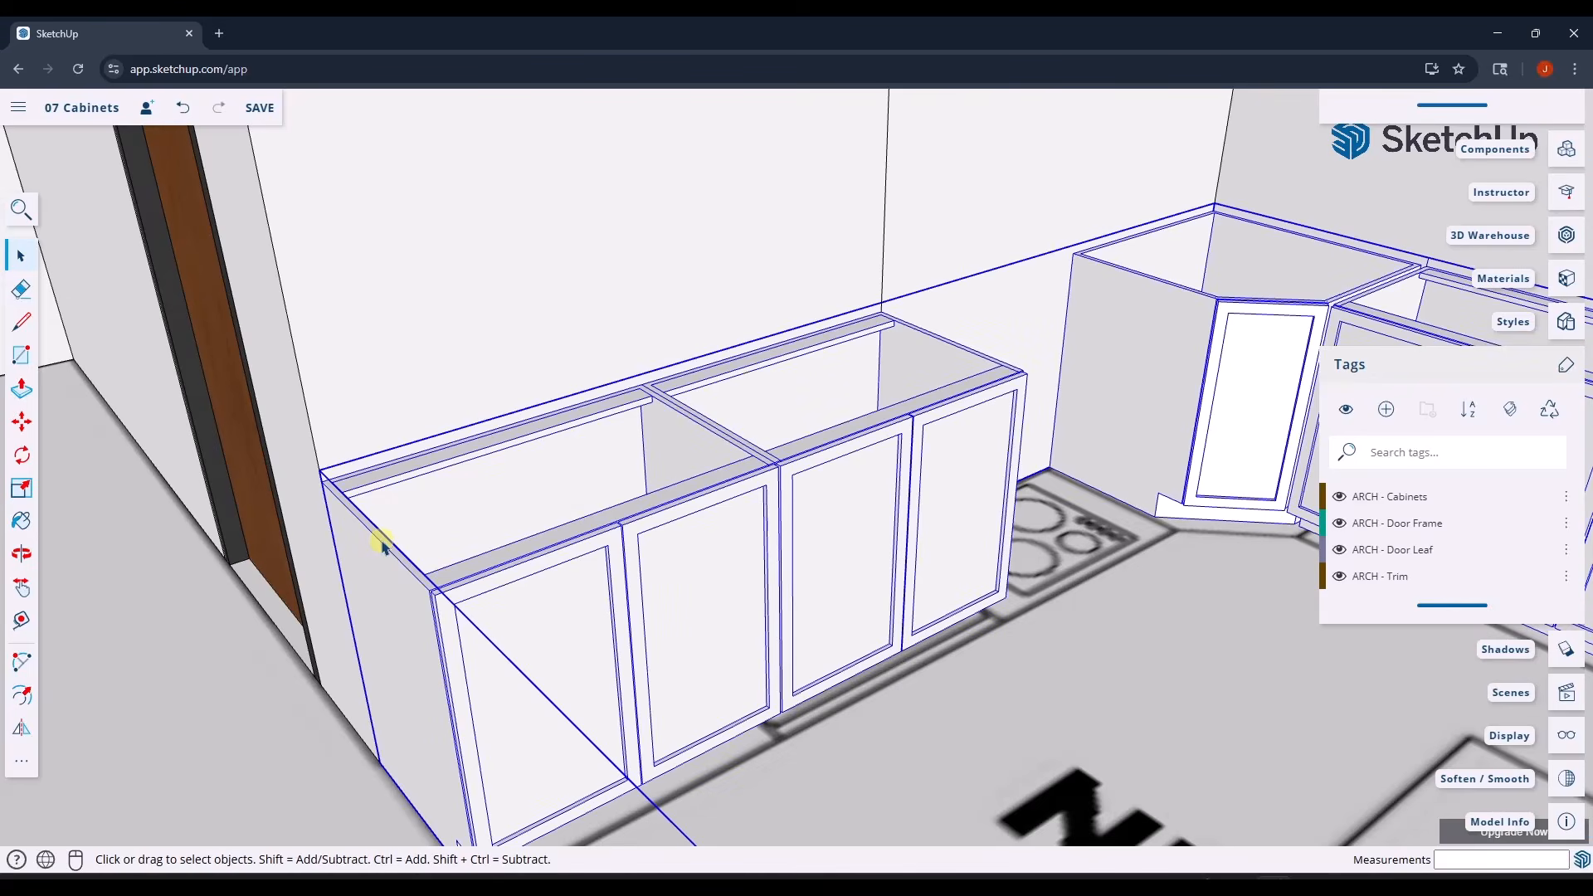
pyautogui.press('l')
pyautogui.scroll(3, 353, 498)
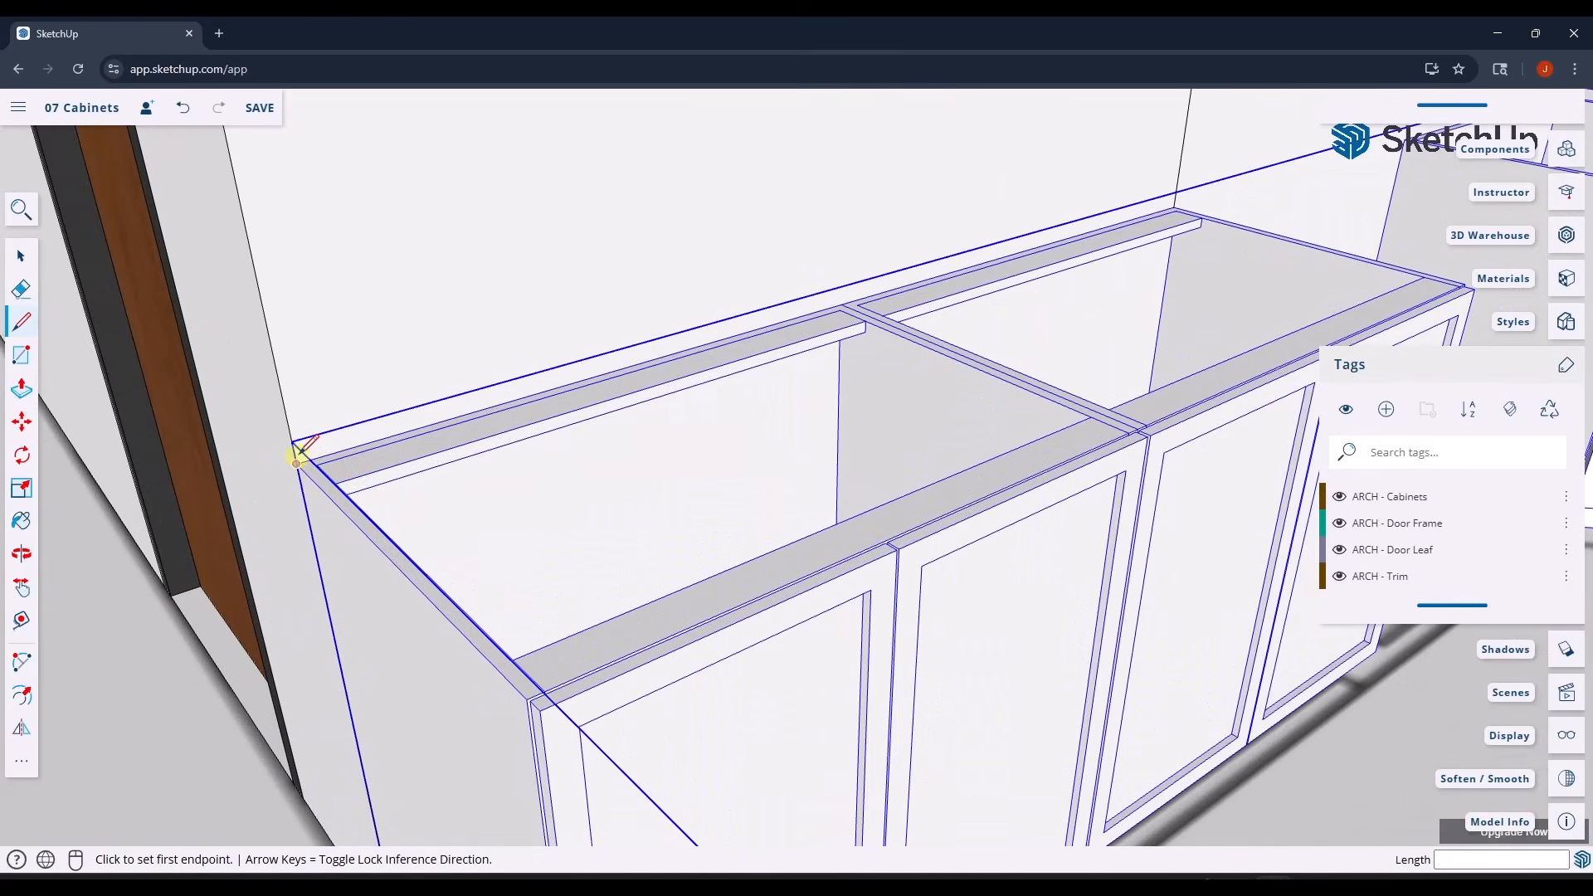
pyautogui.click(296, 463)
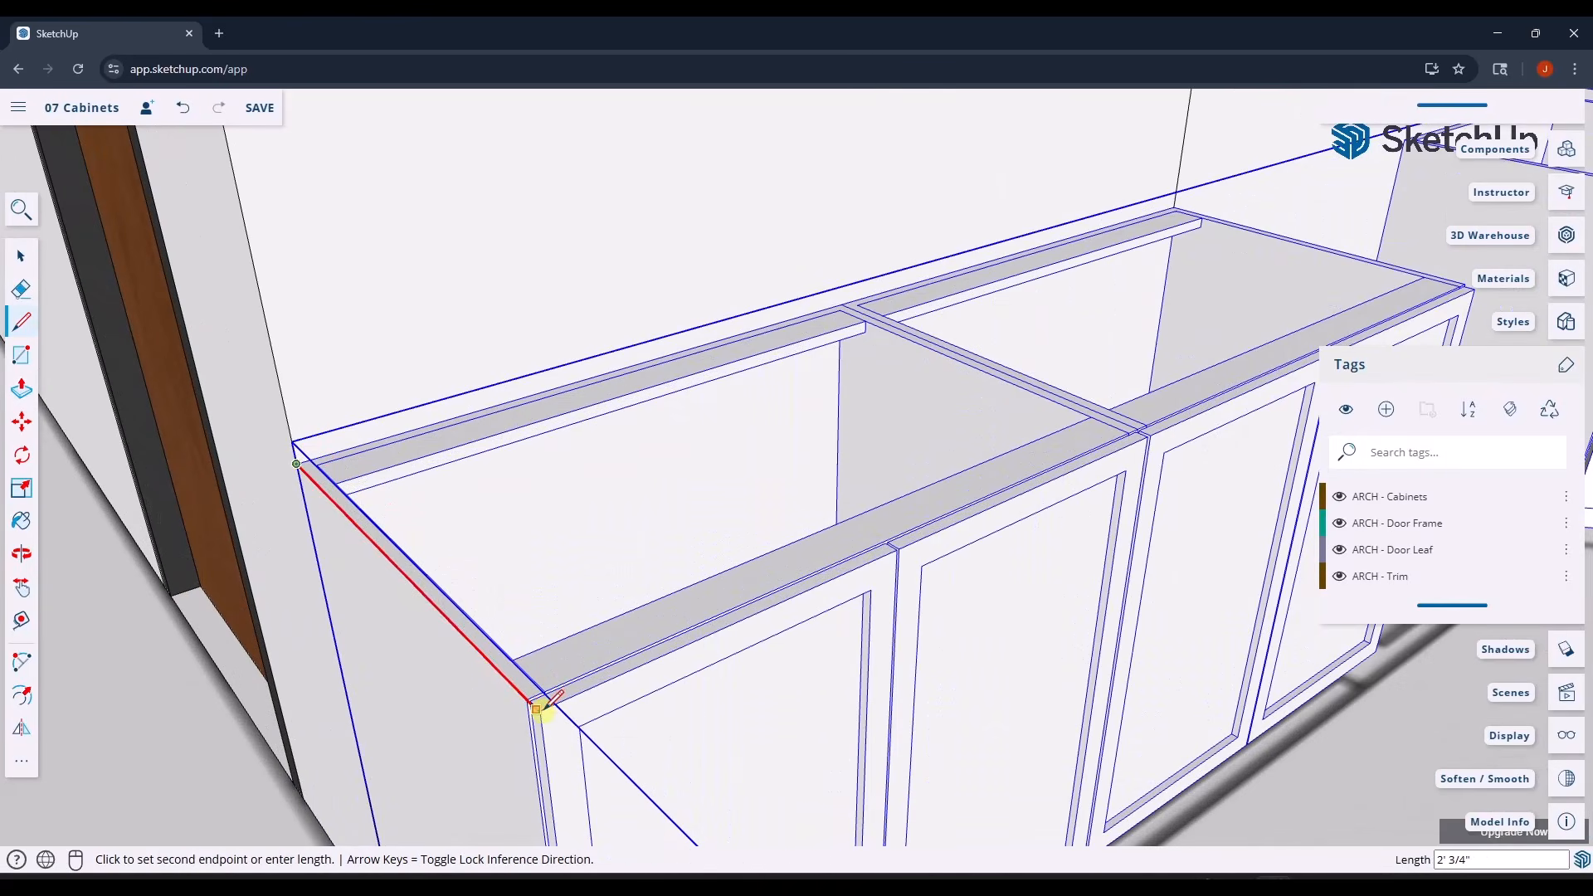
pyautogui.scroll(4, 536, 710)
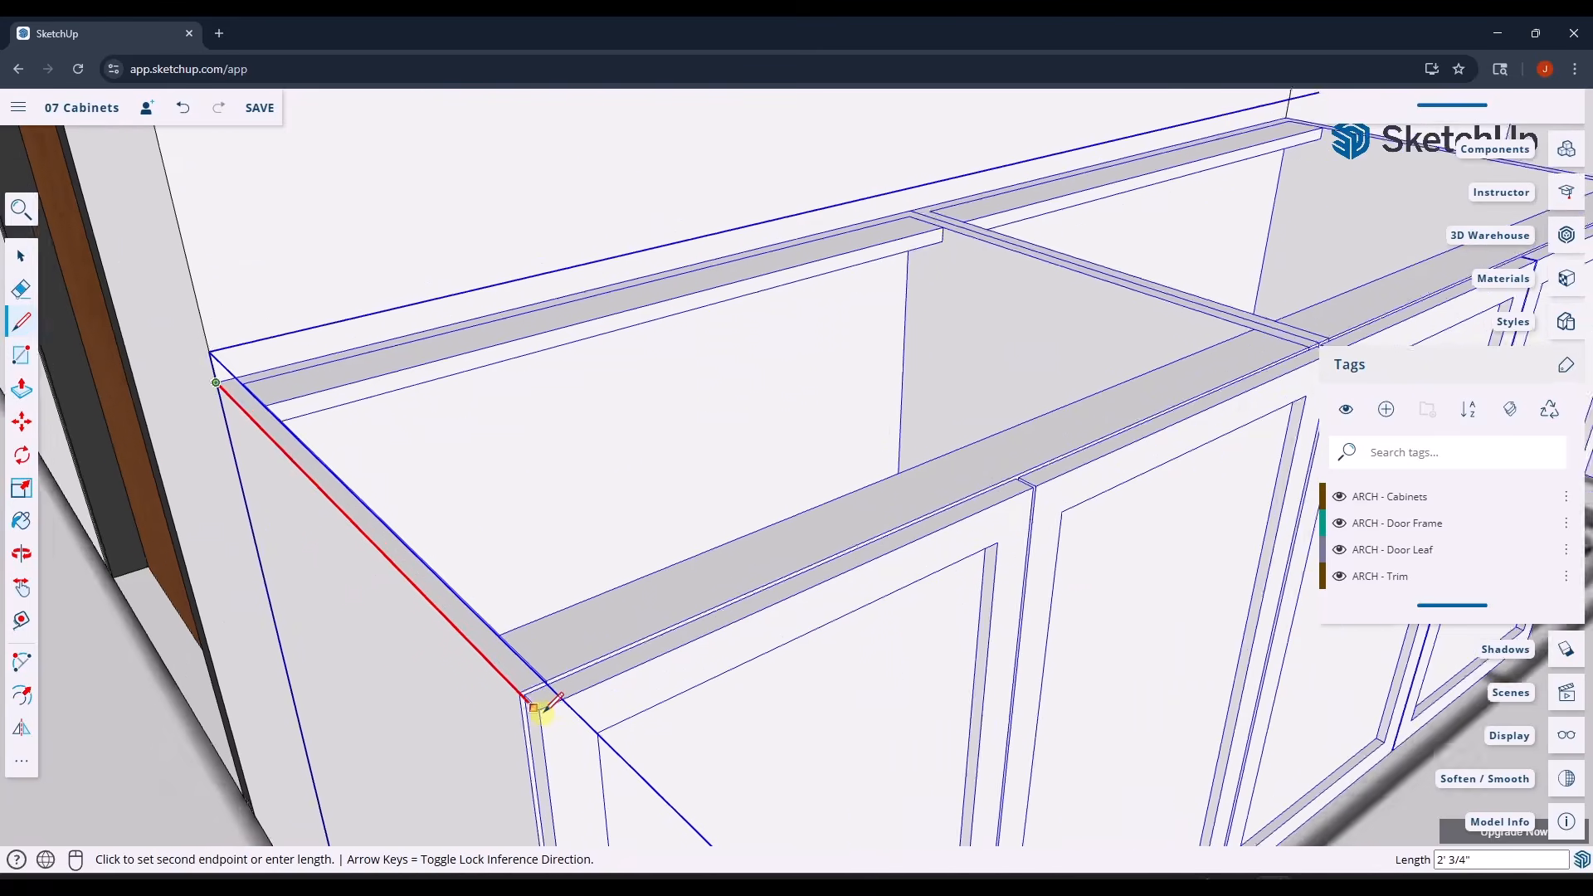
pyautogui.scroll(2, 536, 704)
pyautogui.click(524, 700)
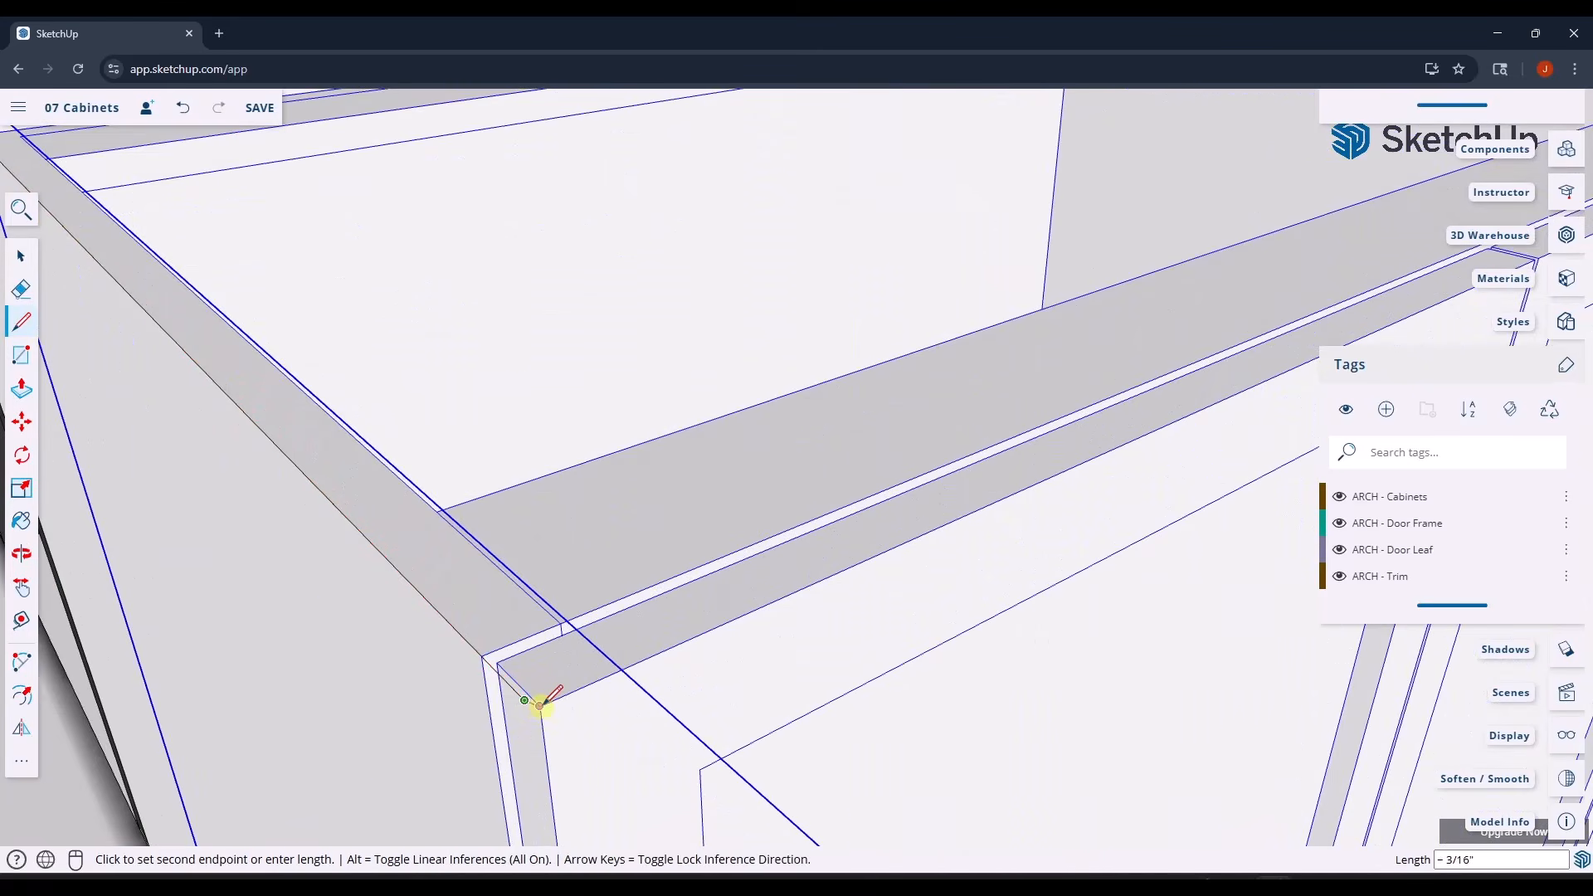
pyautogui.moveTo(539, 706); pyautogui.dragTo(648, 775, button='middle')
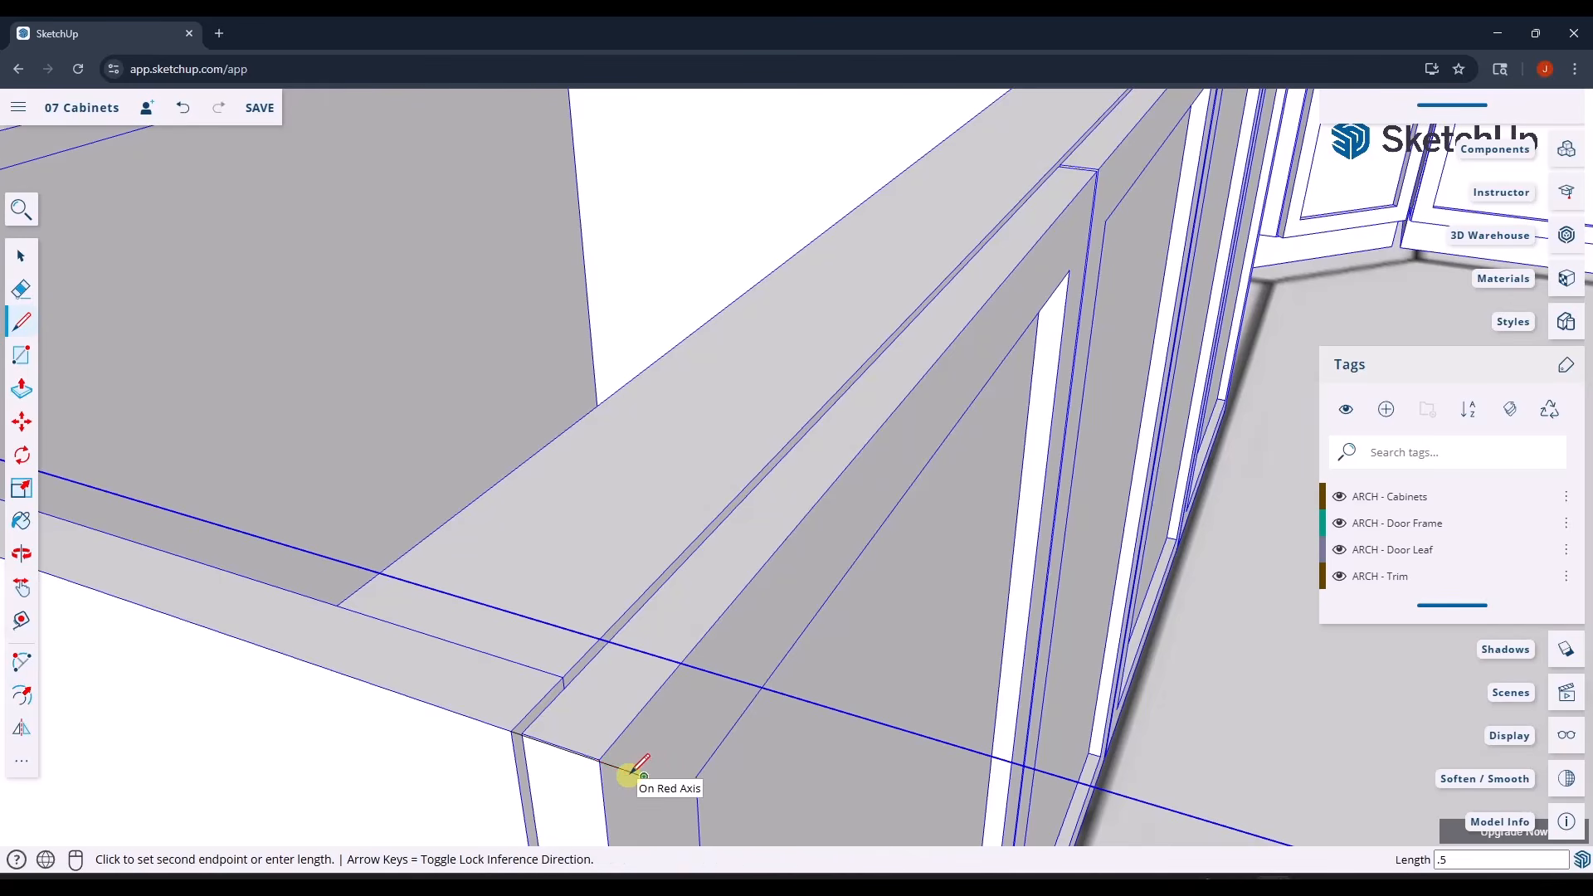
pyautogui.scroll(-2, 655, 771)
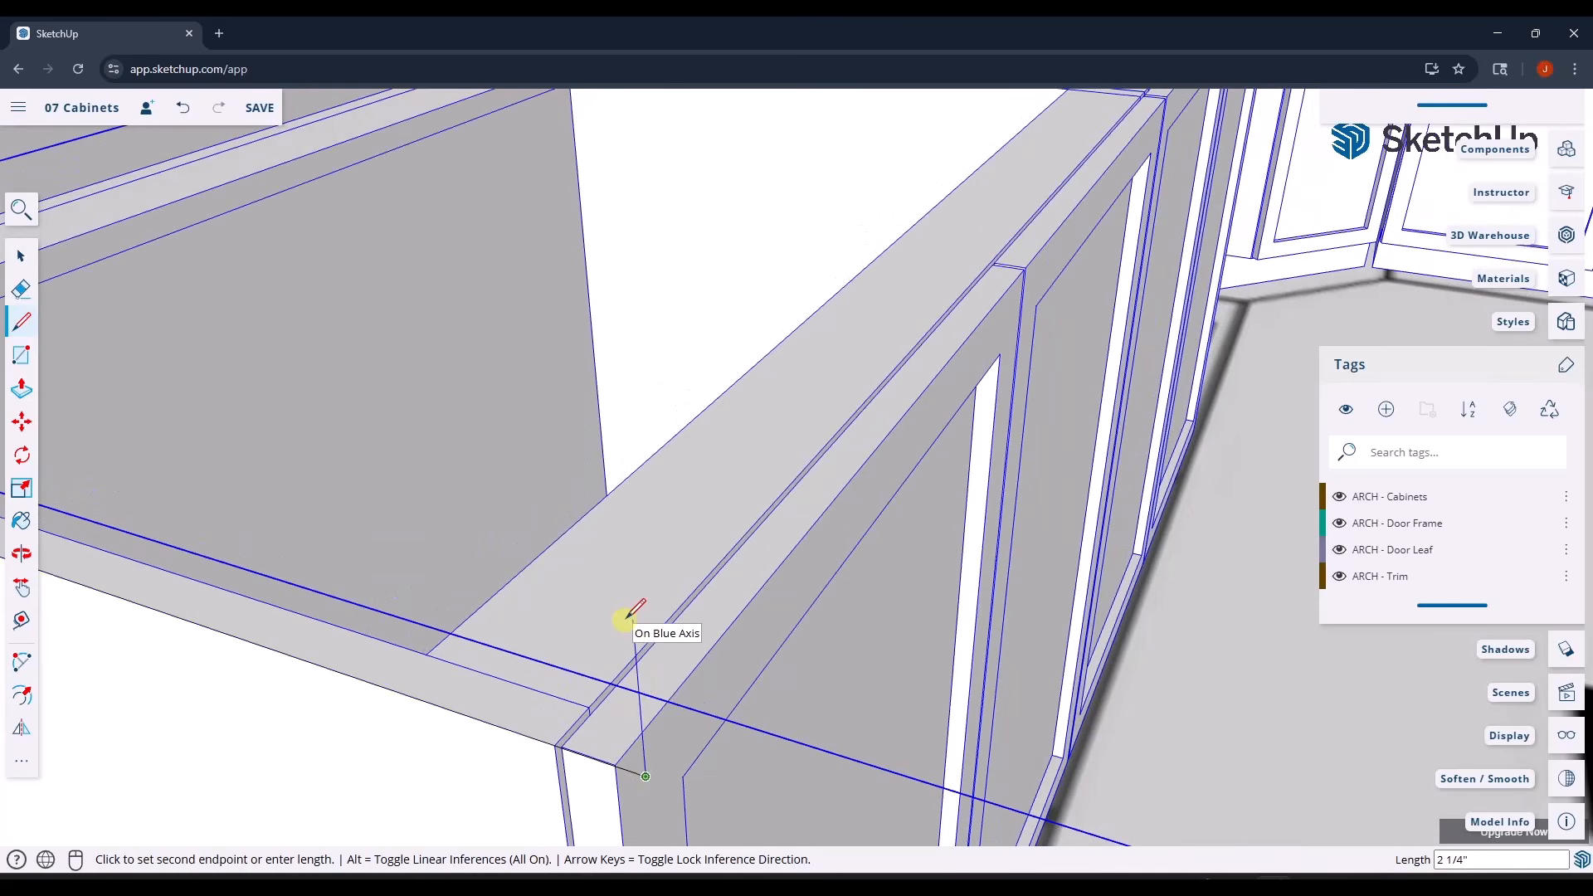
# - Complete the countertop profile with a 1.25" vertical front edge and a top line back to the wall
pyautogui.write('5')
pyautogui.press('Return')
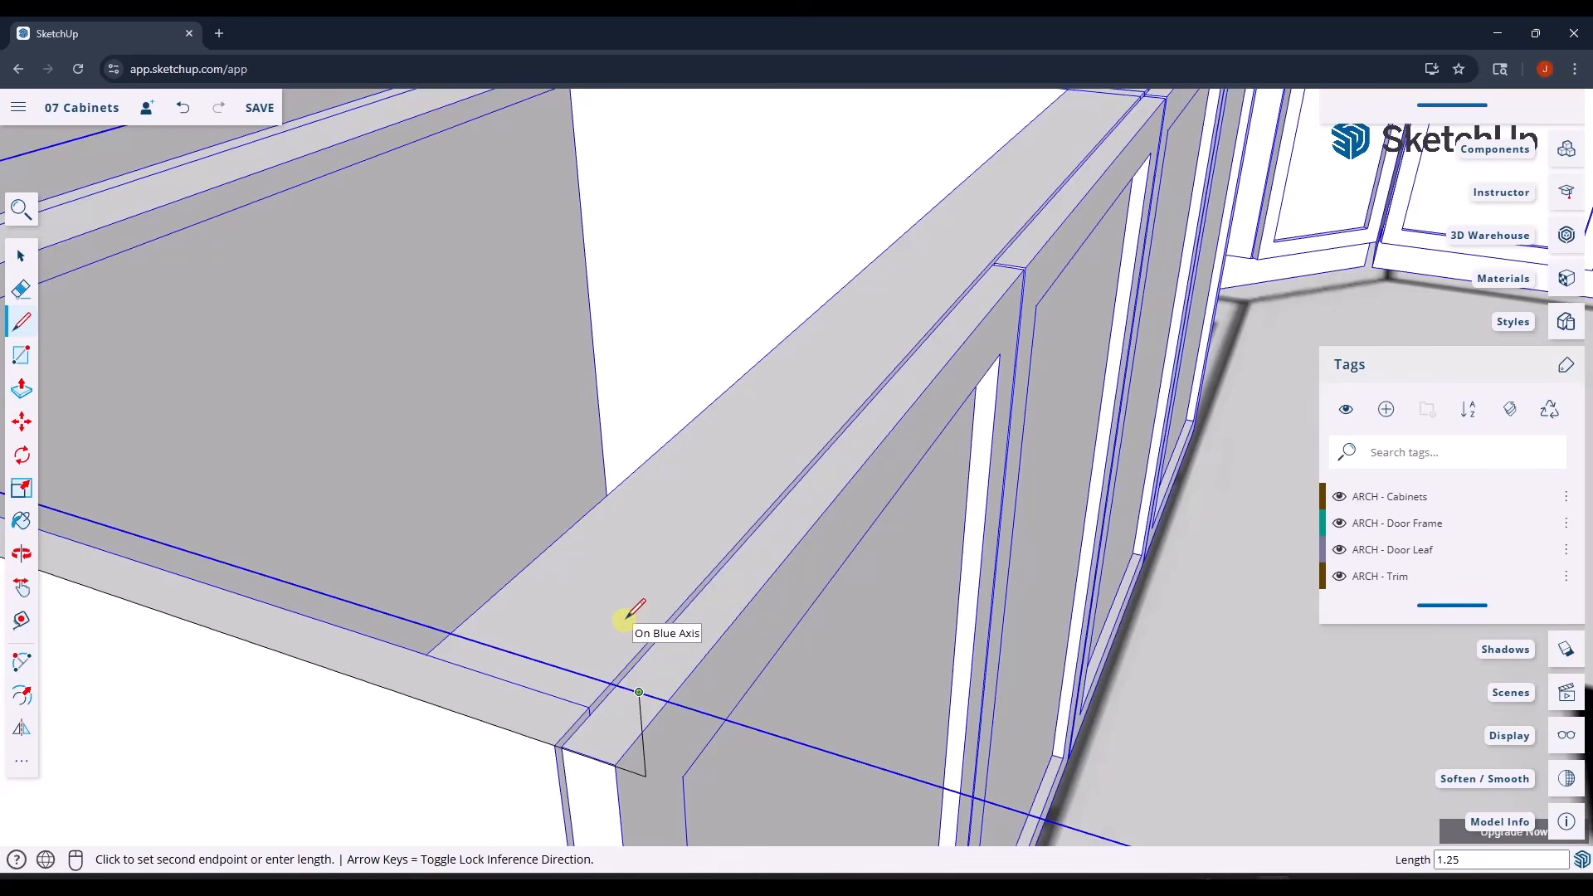
pyautogui.scroll(-3, 623, 618)
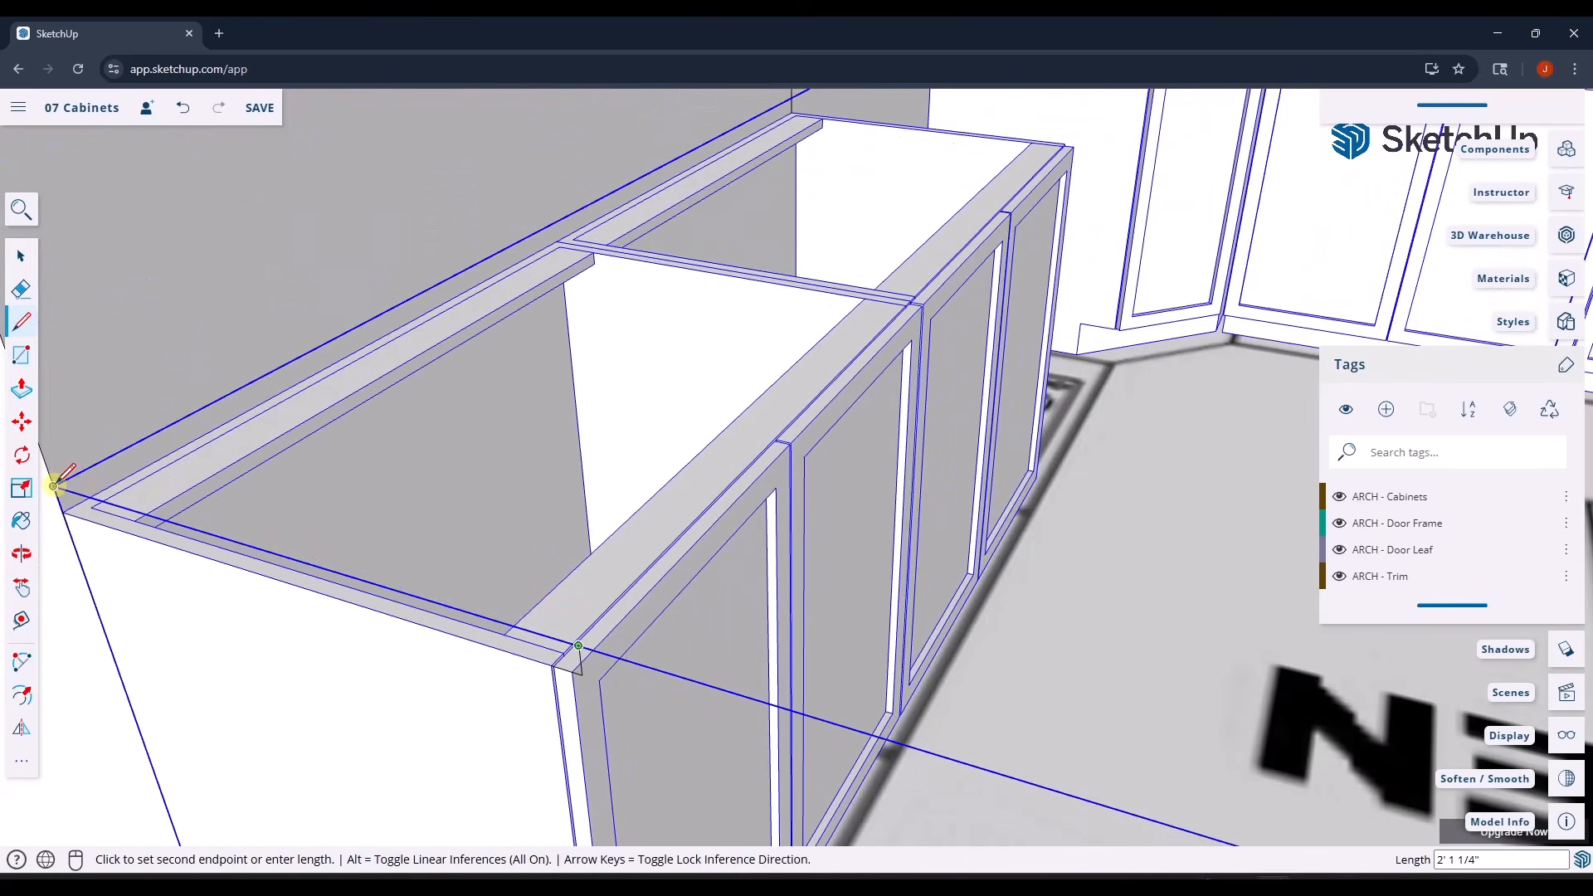
pyautogui.click(55, 486)
pyautogui.press('space')
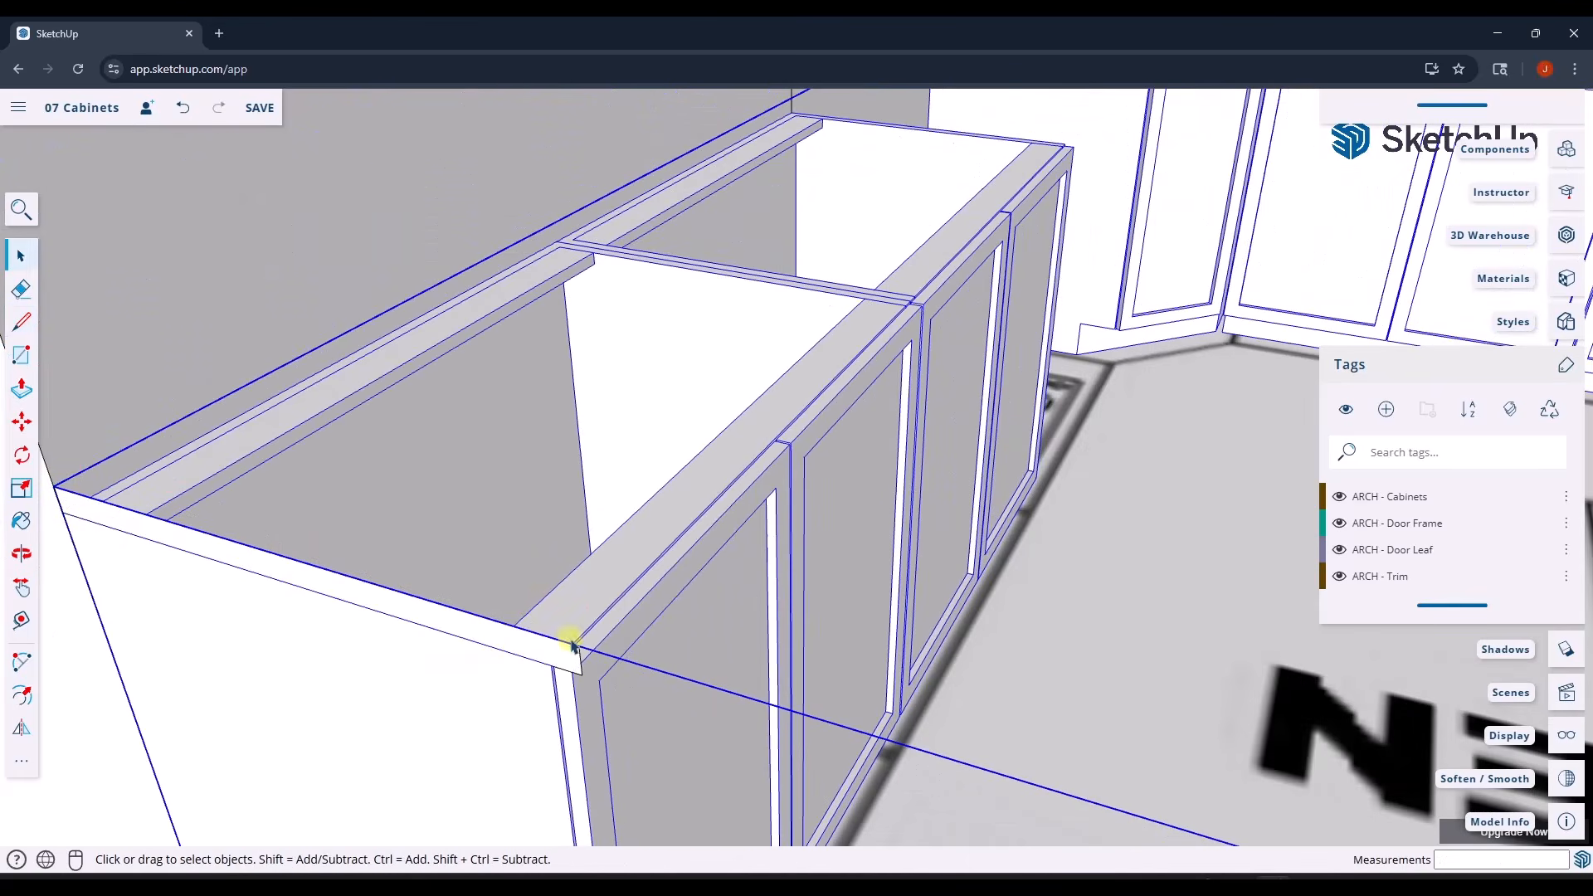
# - Chamfer the upper front corner of the countertop profile with a short diagonal line and erase the leftover corner edges
pyautogui.scroll(2, 571, 645)
pyautogui.scroll(1, 575, 661)
pyautogui.press('l')
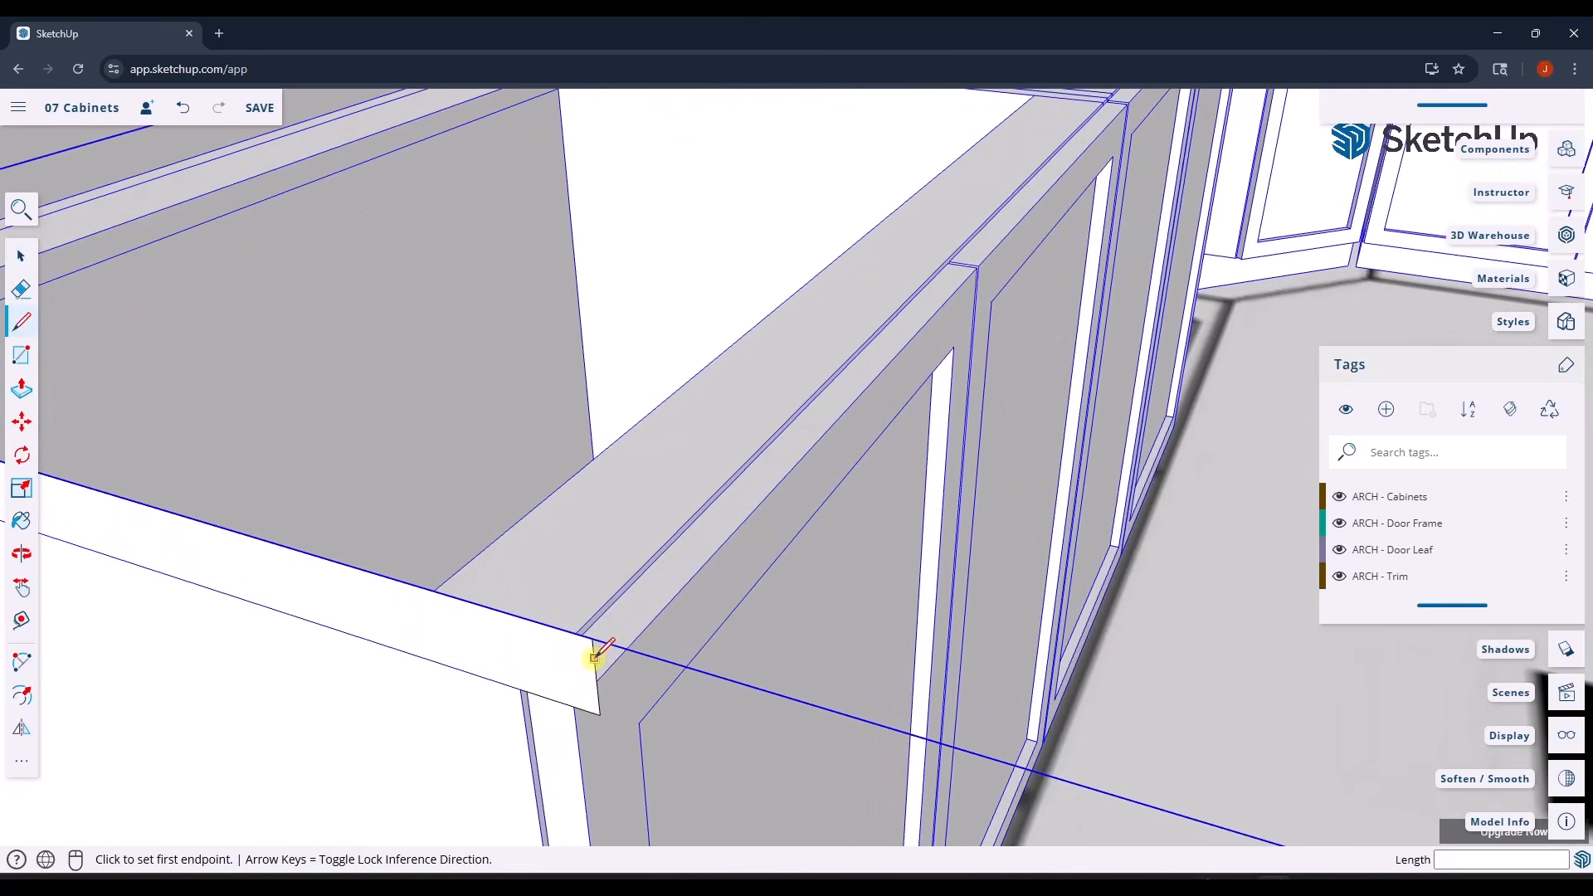
pyautogui.click(595, 657)
pyautogui.click(580, 647)
pyautogui.press('space')
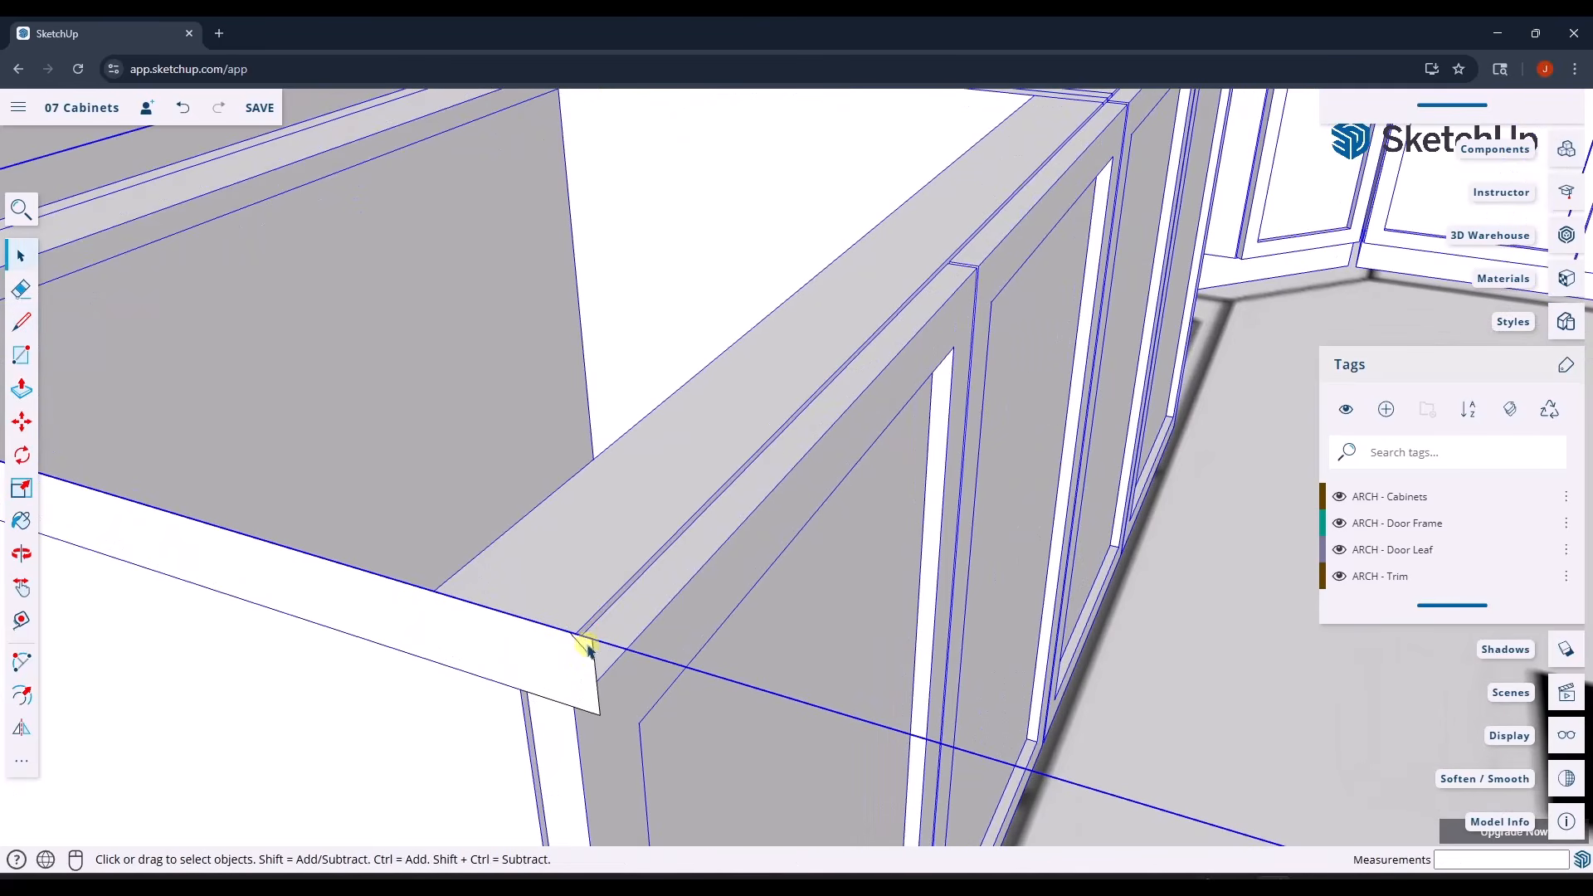
pyautogui.press('e')
pyautogui.scroll(-2, 591, 645)
pyautogui.scroll(-2, 572, 664)
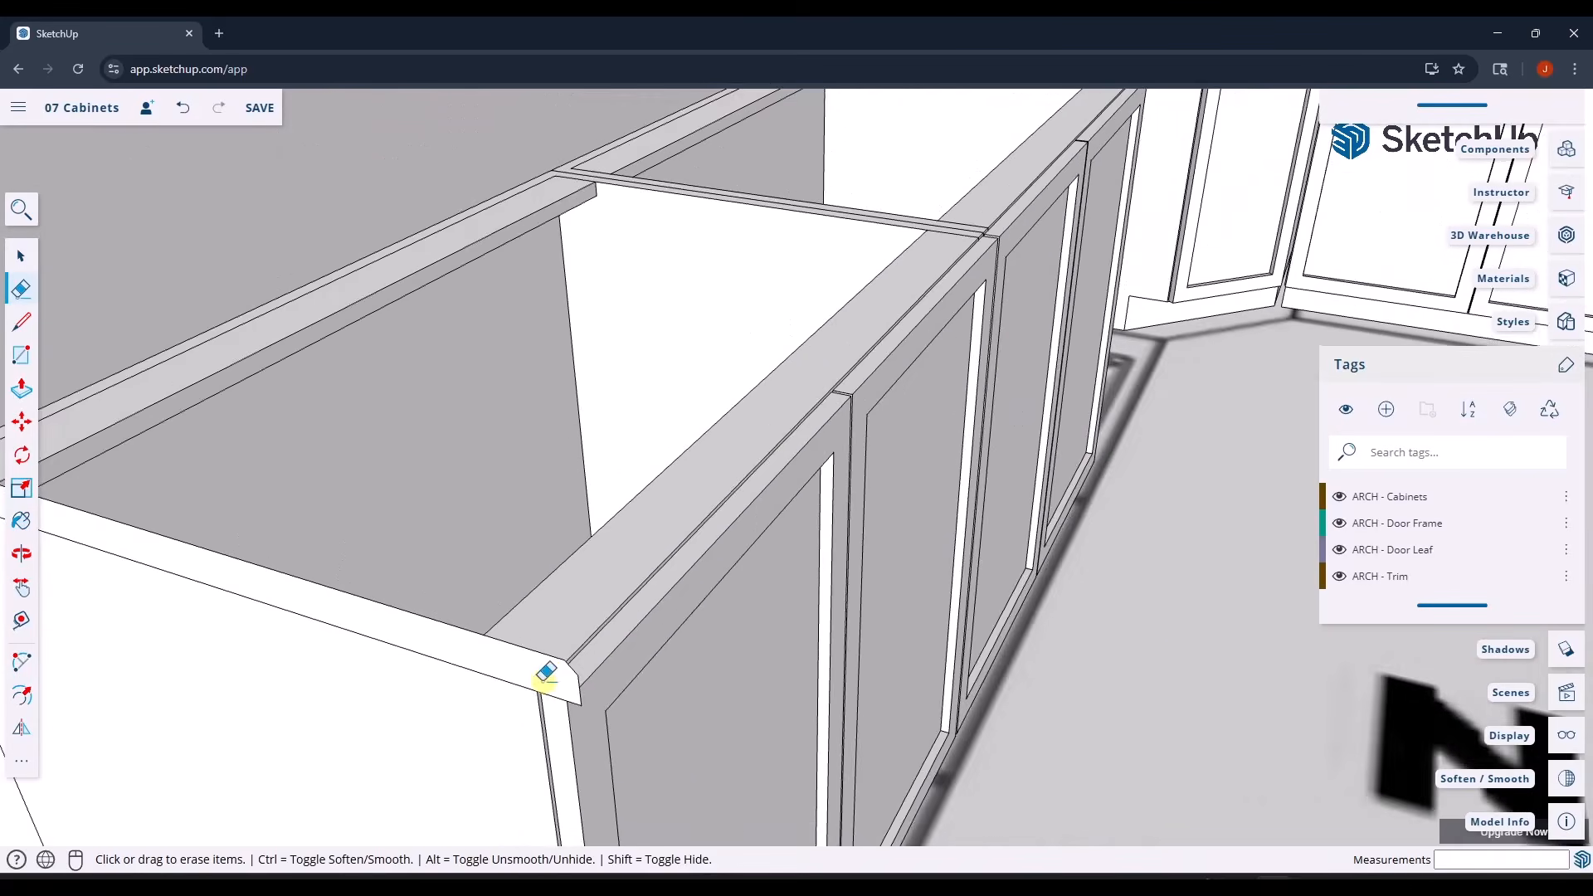
pyautogui.scroll(-2, 543, 676)
pyautogui.press('space')
# - Extrude the countertop profile along the two straight-run cabinets to the outer edge of the last door beside the cooktop
pyautogui.press('p')
pyautogui.click(548, 677)
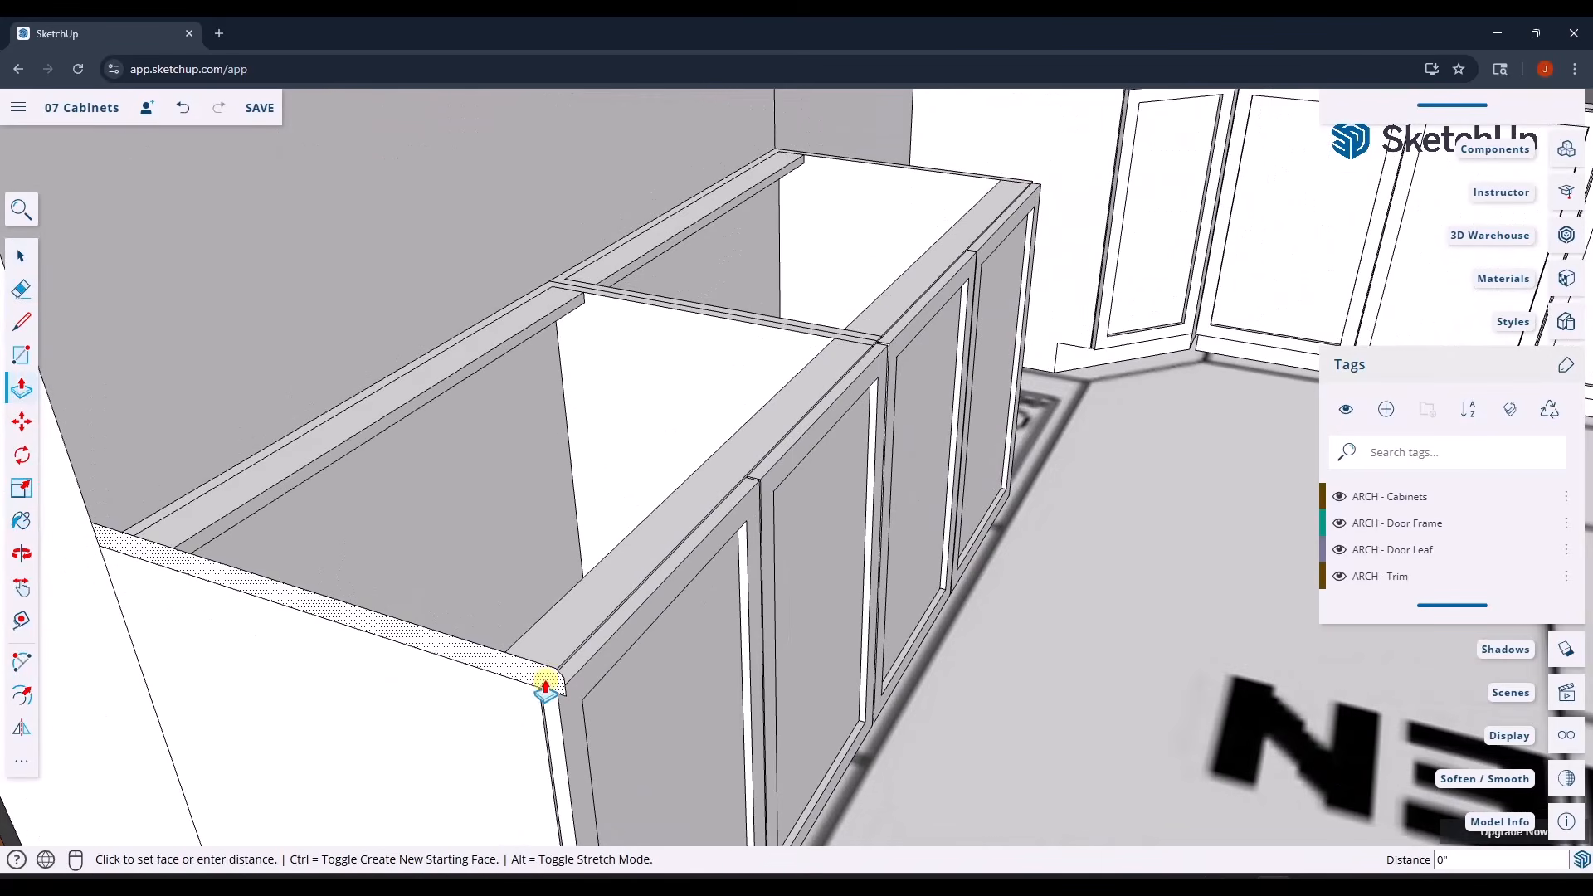
pyautogui.moveTo(551, 679); pyautogui.dragTo(833, 374, button='middle')
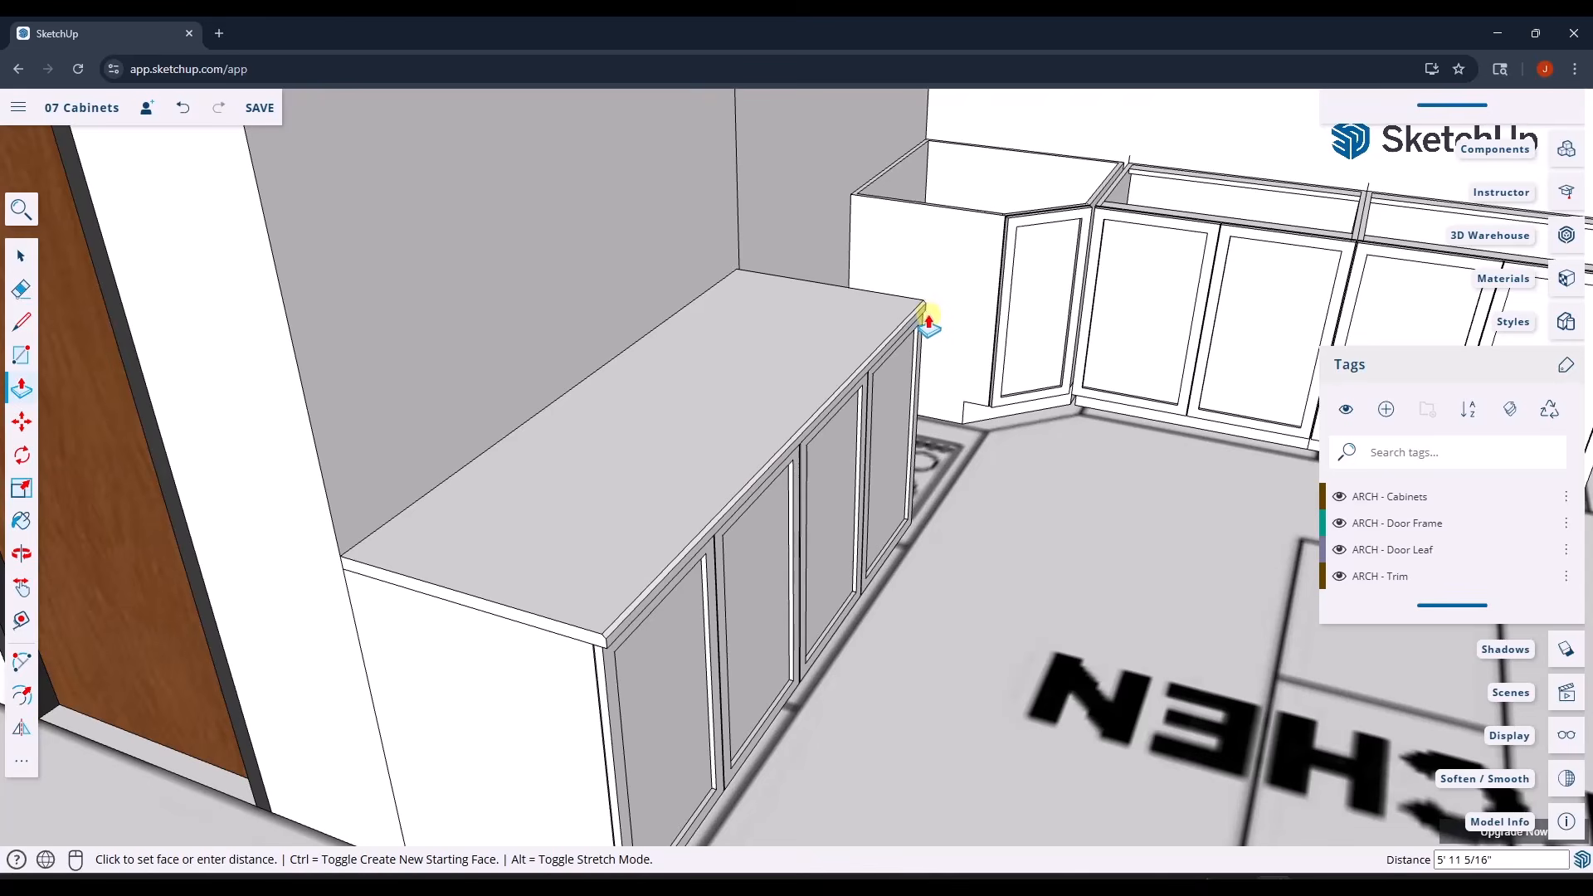
pyautogui.moveTo(929, 318); pyautogui.dragTo(722, 369, button='middle')
pyautogui.scroll(3, 987, 345)
pyautogui.scroll(2, 1033, 335)
pyautogui.click(1042, 321)
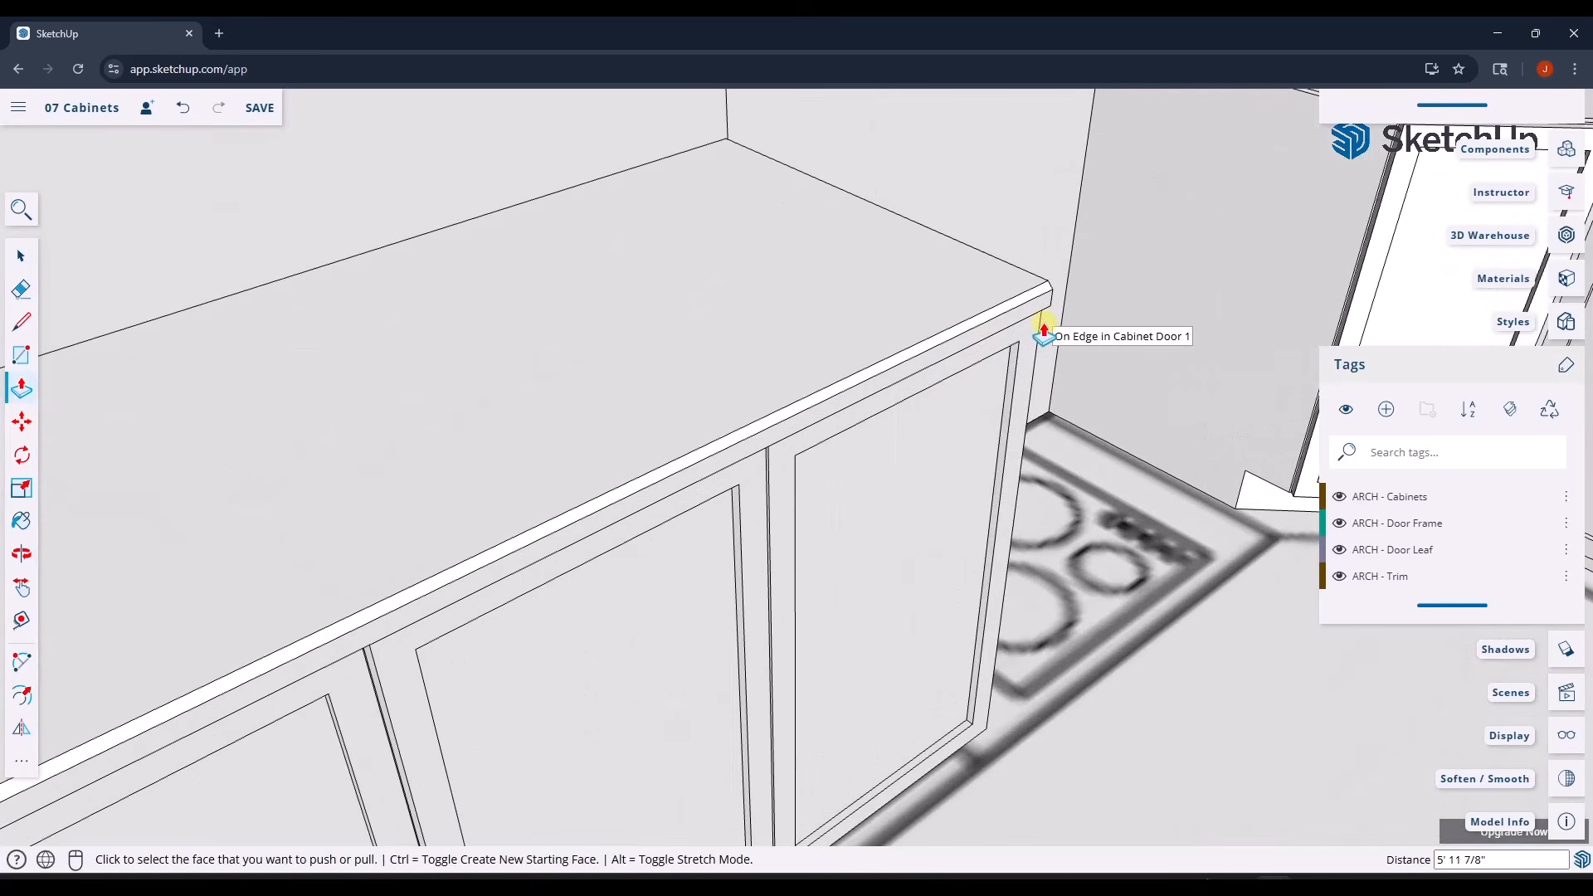
# - Copy the countertop's end face to the wall-side back corner of the end cabinet on the other wall
pyautogui.scroll(-6, 836, 498)
pyautogui.press('space')
pyautogui.moveTo(765, 497); pyautogui.dragTo(800, 499, button='middle')
pyautogui.scroll(-4, 664, 541)
pyautogui.moveTo(730, 574); pyautogui.dragTo(618, 618, button='middle')
pyautogui.scroll(7, 965, 435)
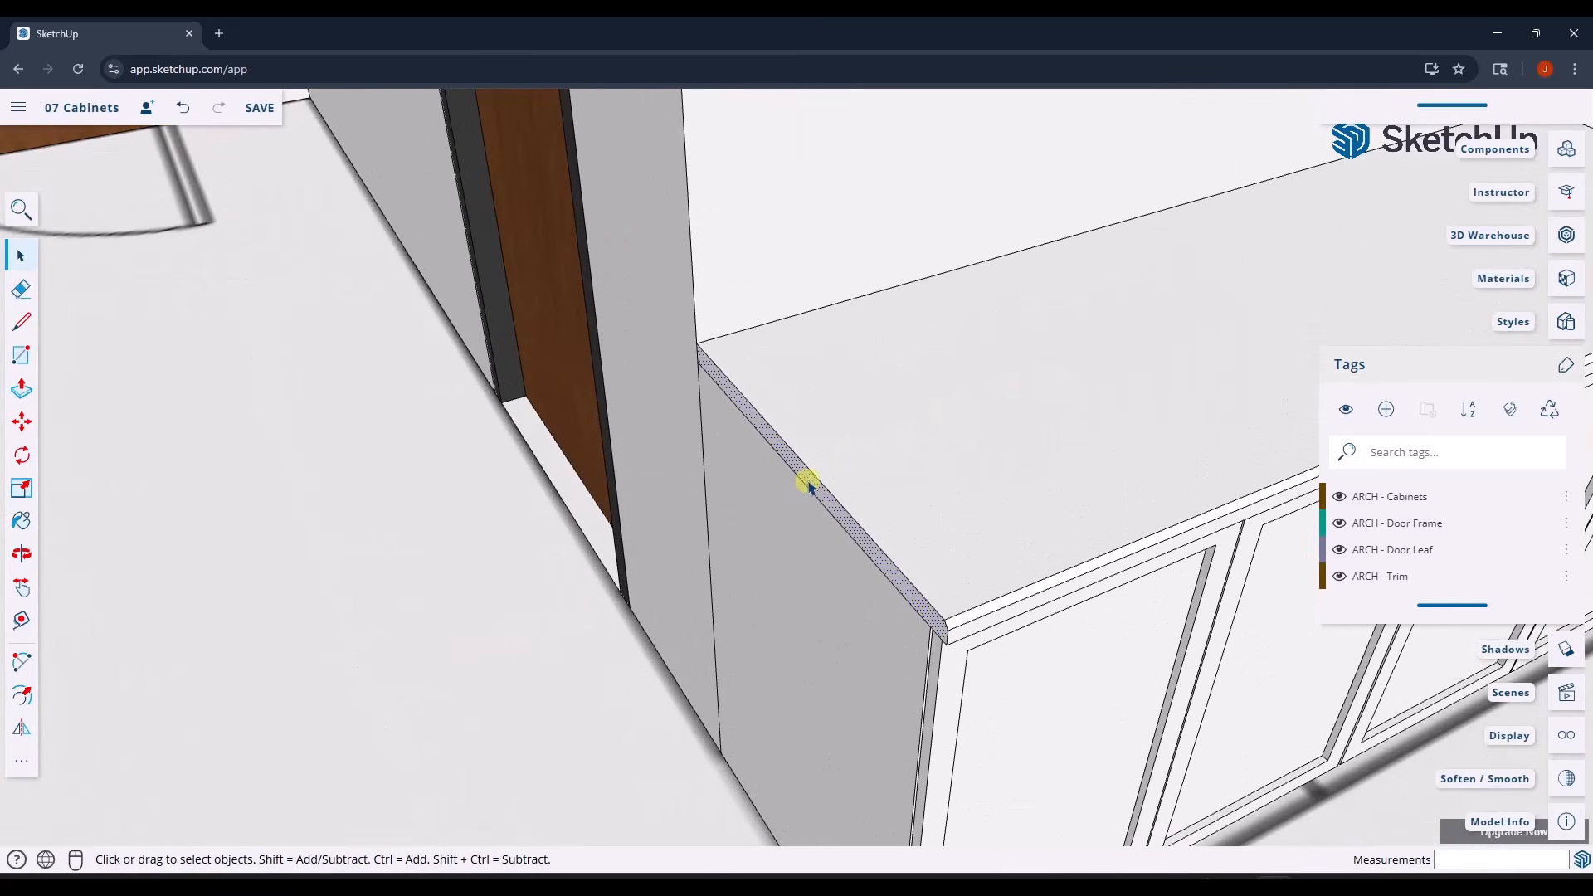
pyautogui.click(811, 486)
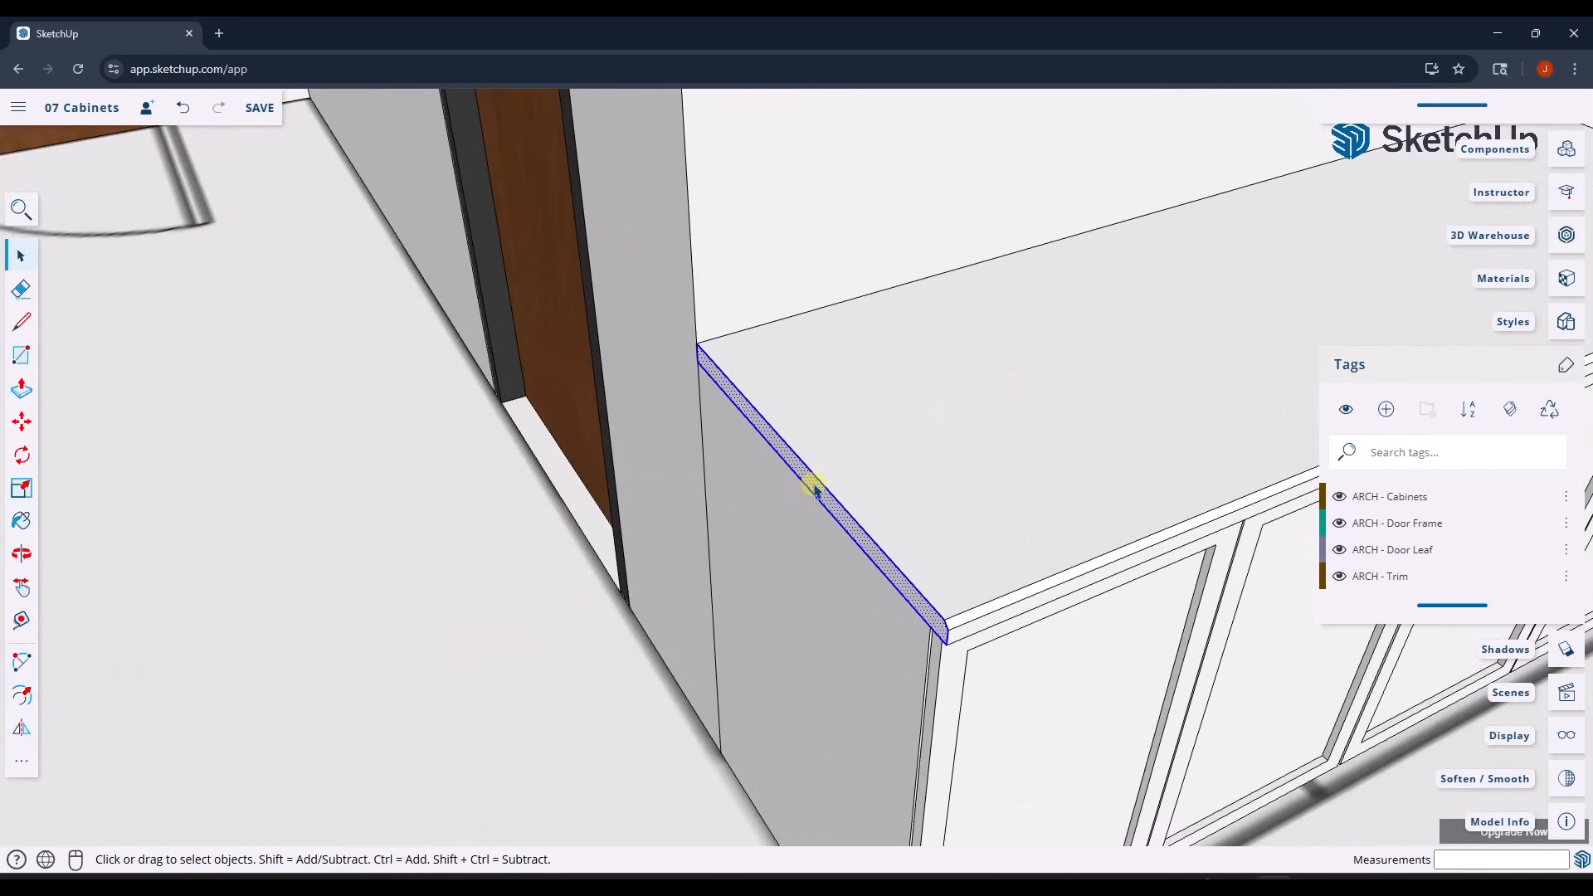
pyautogui.press('m')
pyautogui.press('ctrl')
pyautogui.click(697, 344)
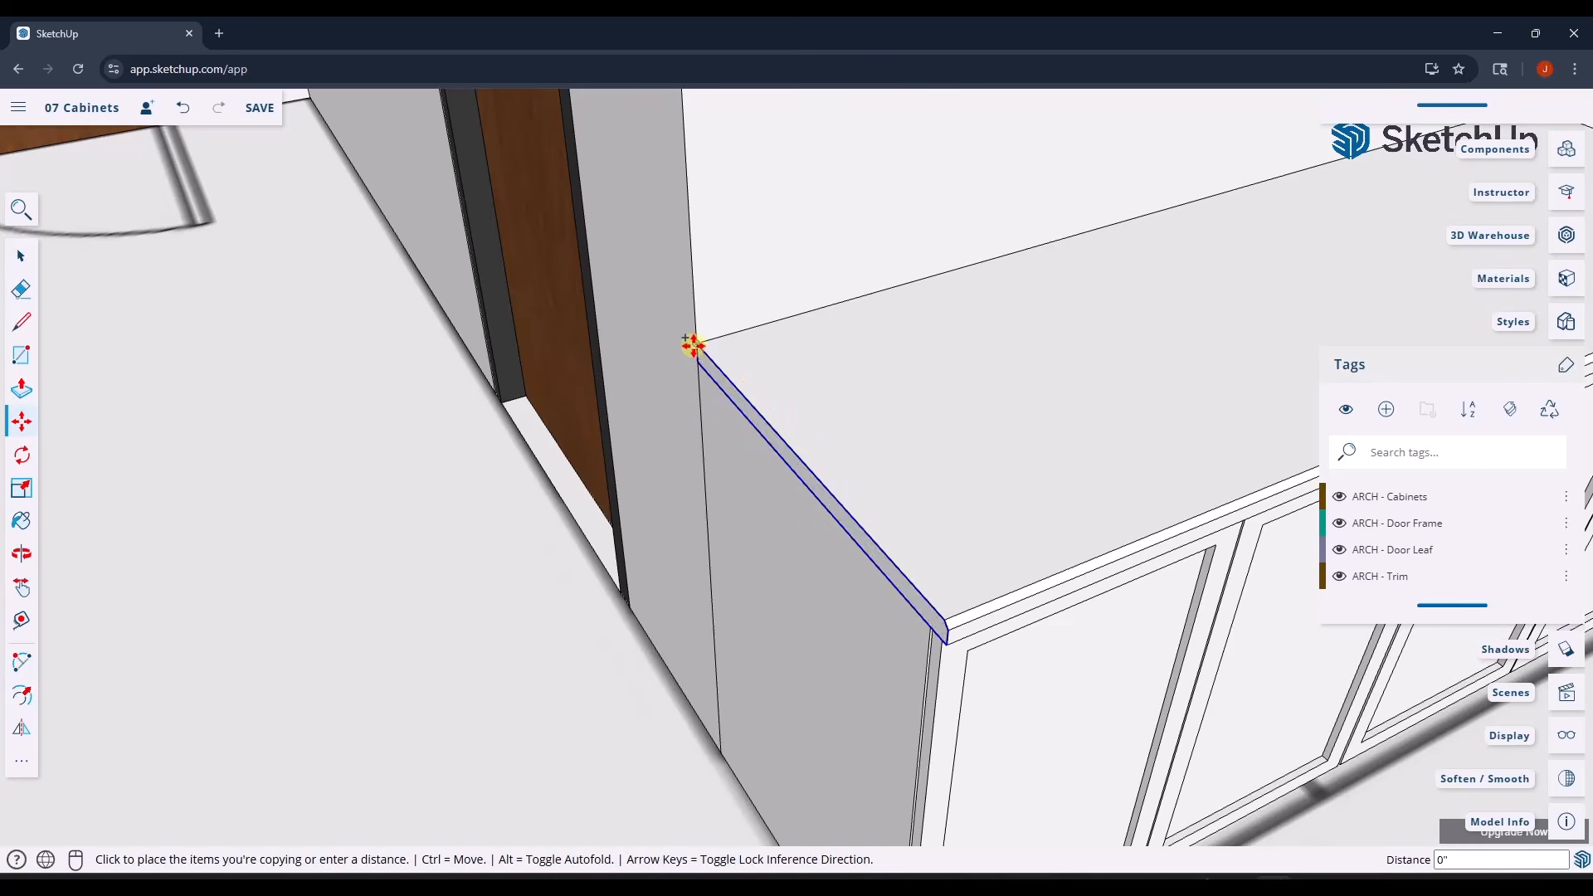
pyautogui.scroll(-8, 696, 343)
pyautogui.moveTo(924, 337); pyautogui.dragTo(838, 491, button='middle')
pyautogui.scroll(5, 836, 496)
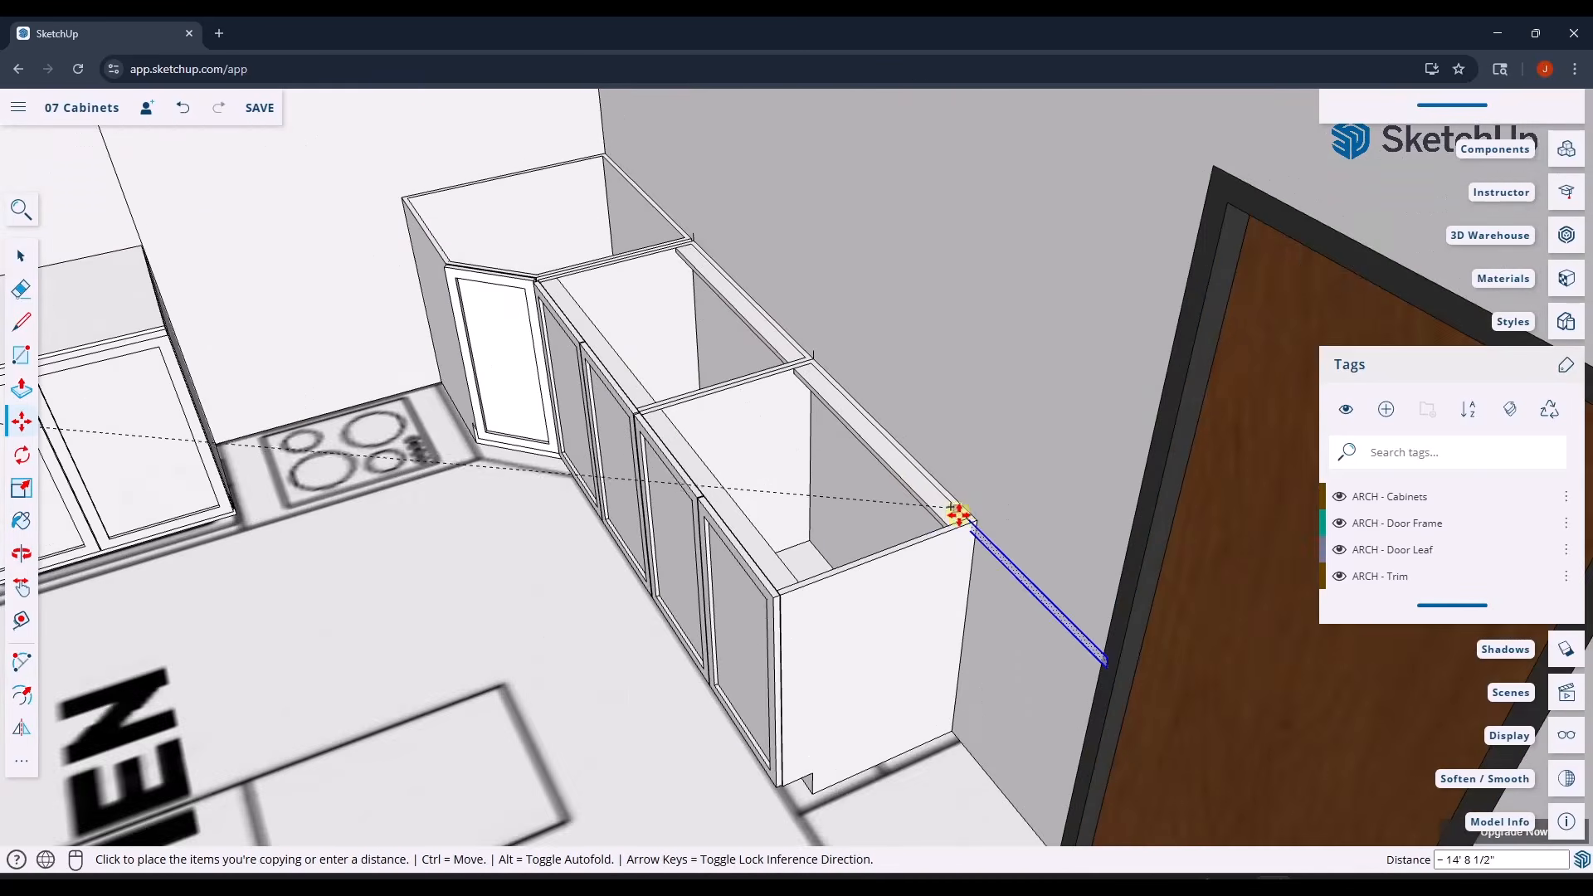
pyautogui.click(992, 498)
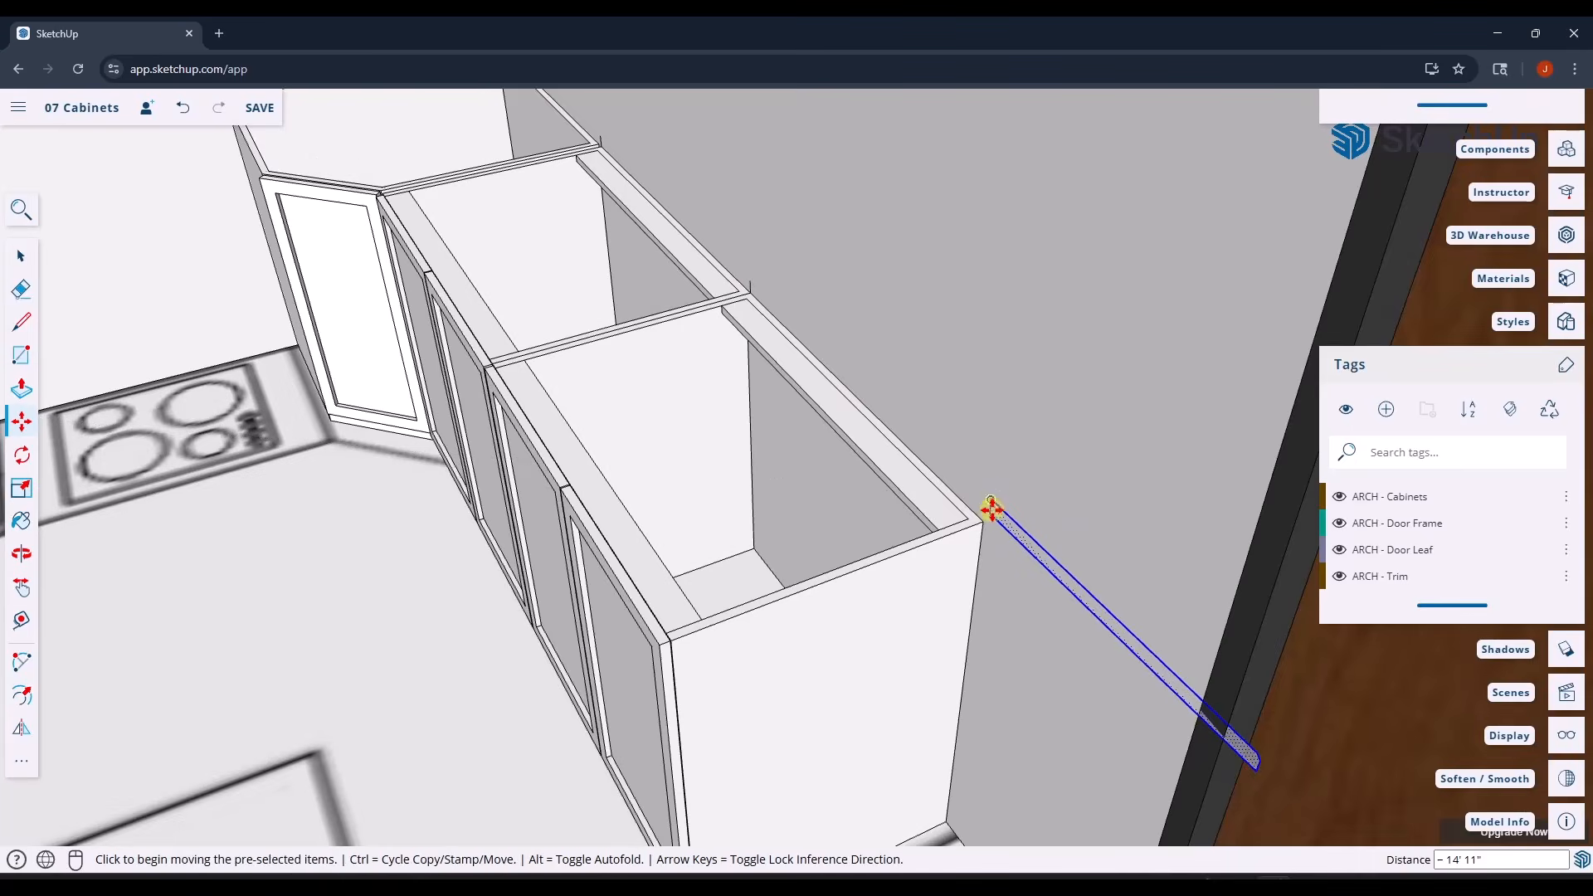
# - Align the copied countertop profile with the end cabinet's back corner and rotate it 90° onto the cabinet's end panel
pyautogui.scroll(3, 989, 508)
pyautogui.click(981, 527)
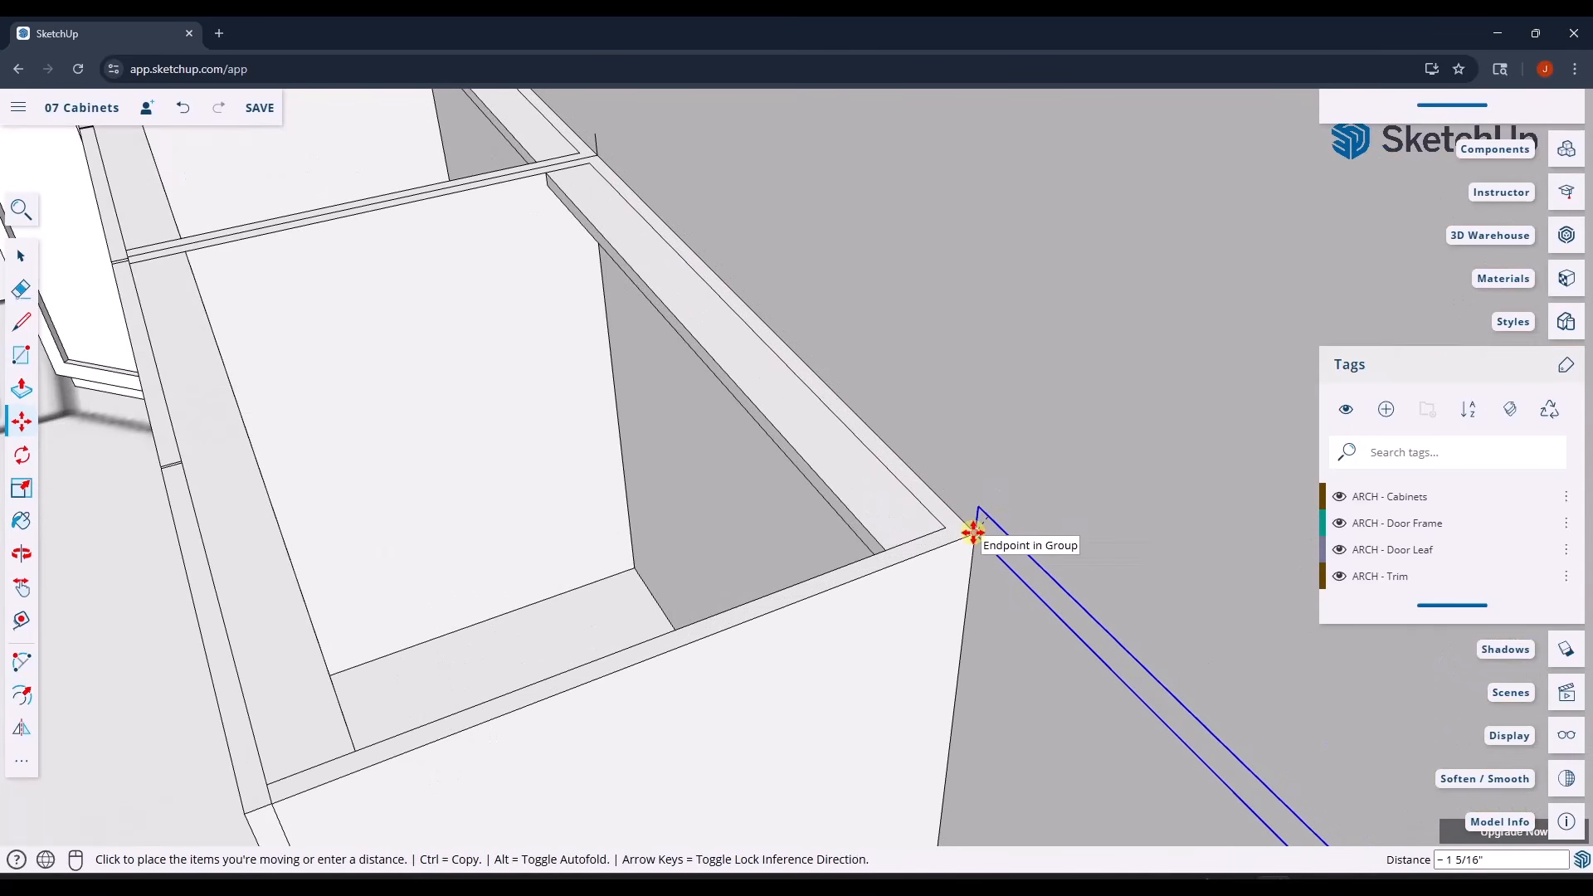
pyautogui.press('q')
pyautogui.click(974, 534)
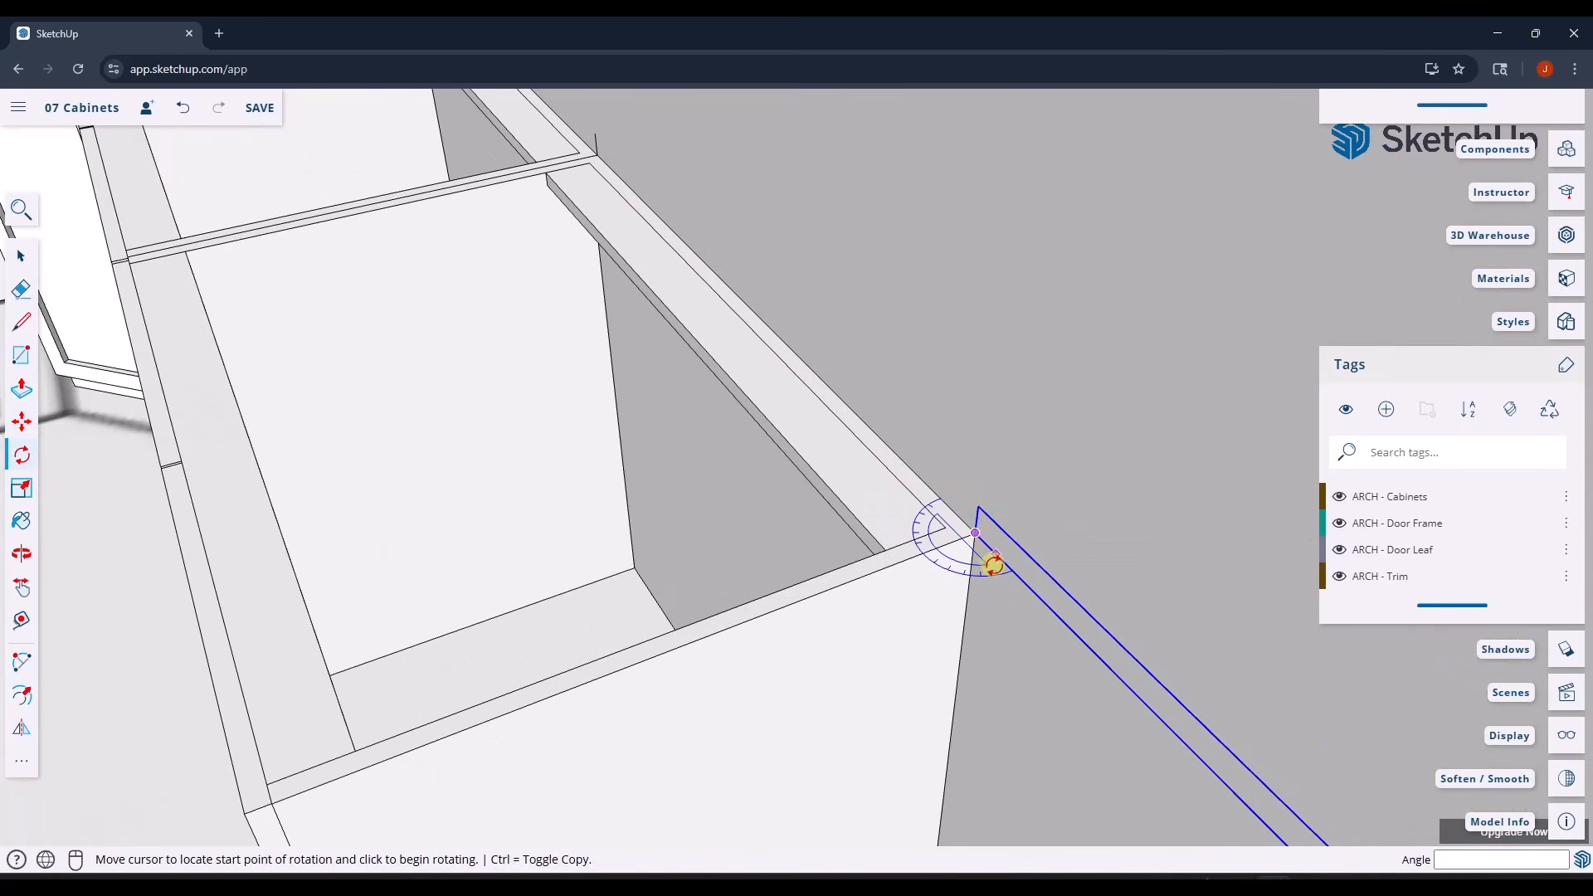
pyautogui.click(1002, 565)
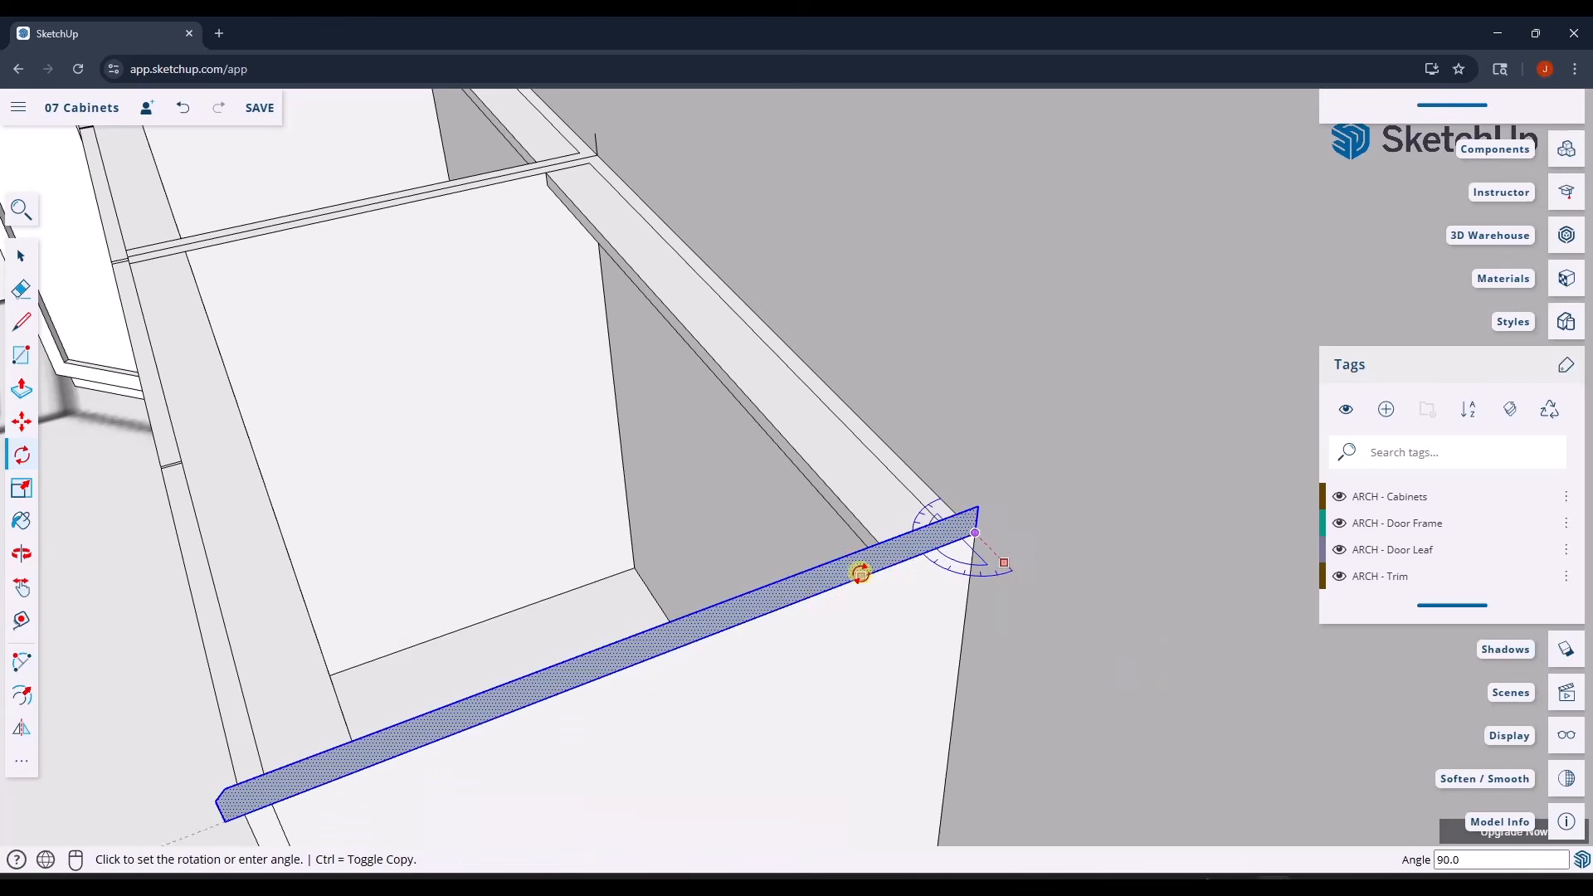
pyautogui.click(863, 569)
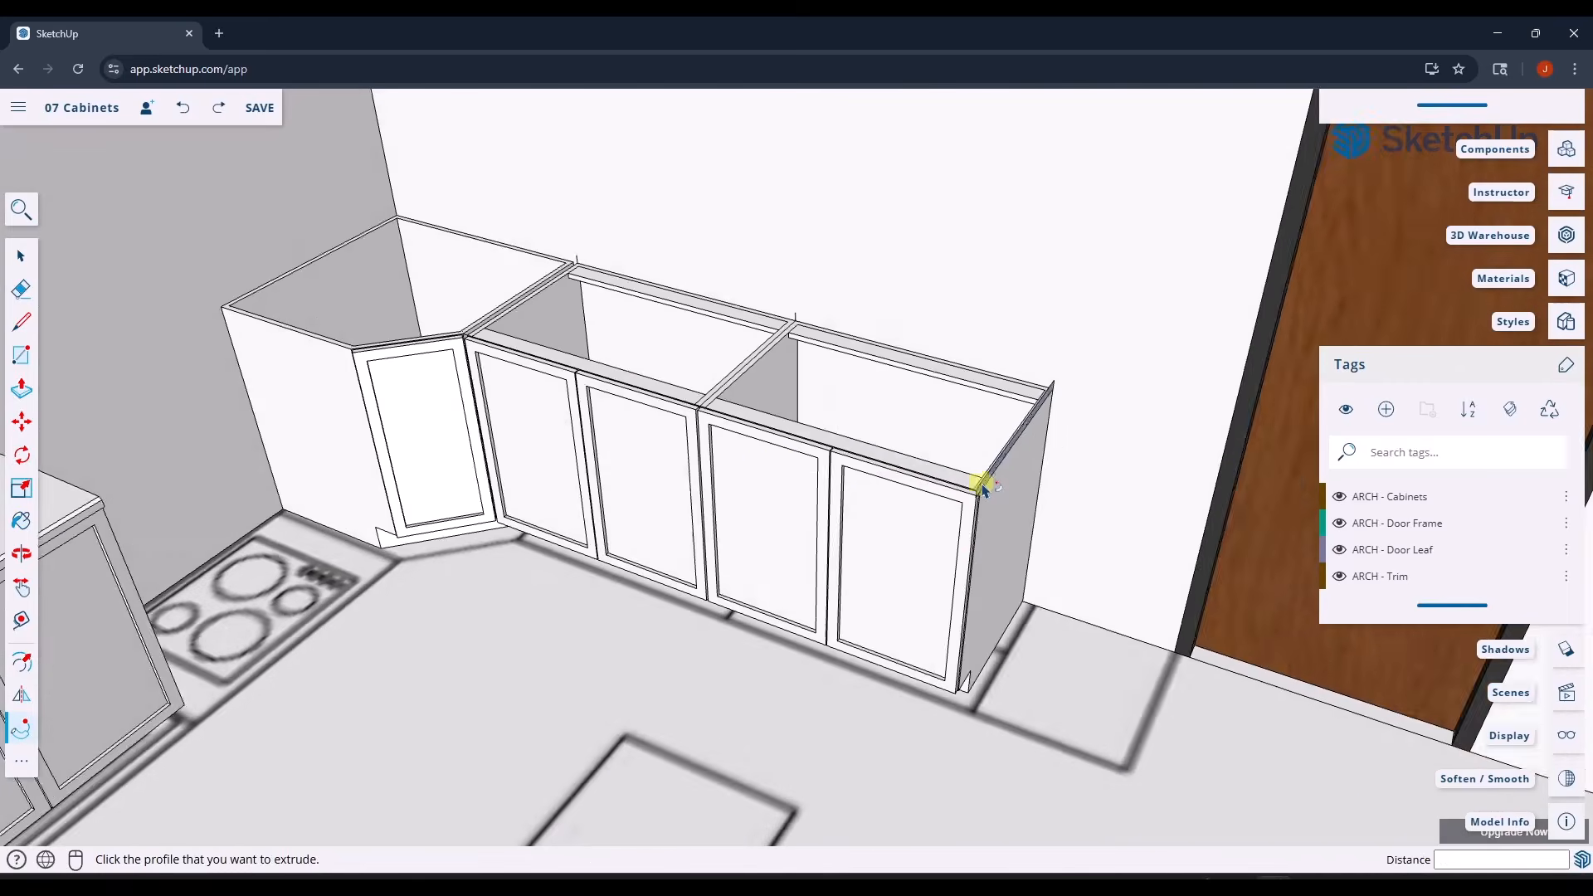
pyautogui.moveTo(778, 461); pyautogui.dragTo(882, 488, button='middle')
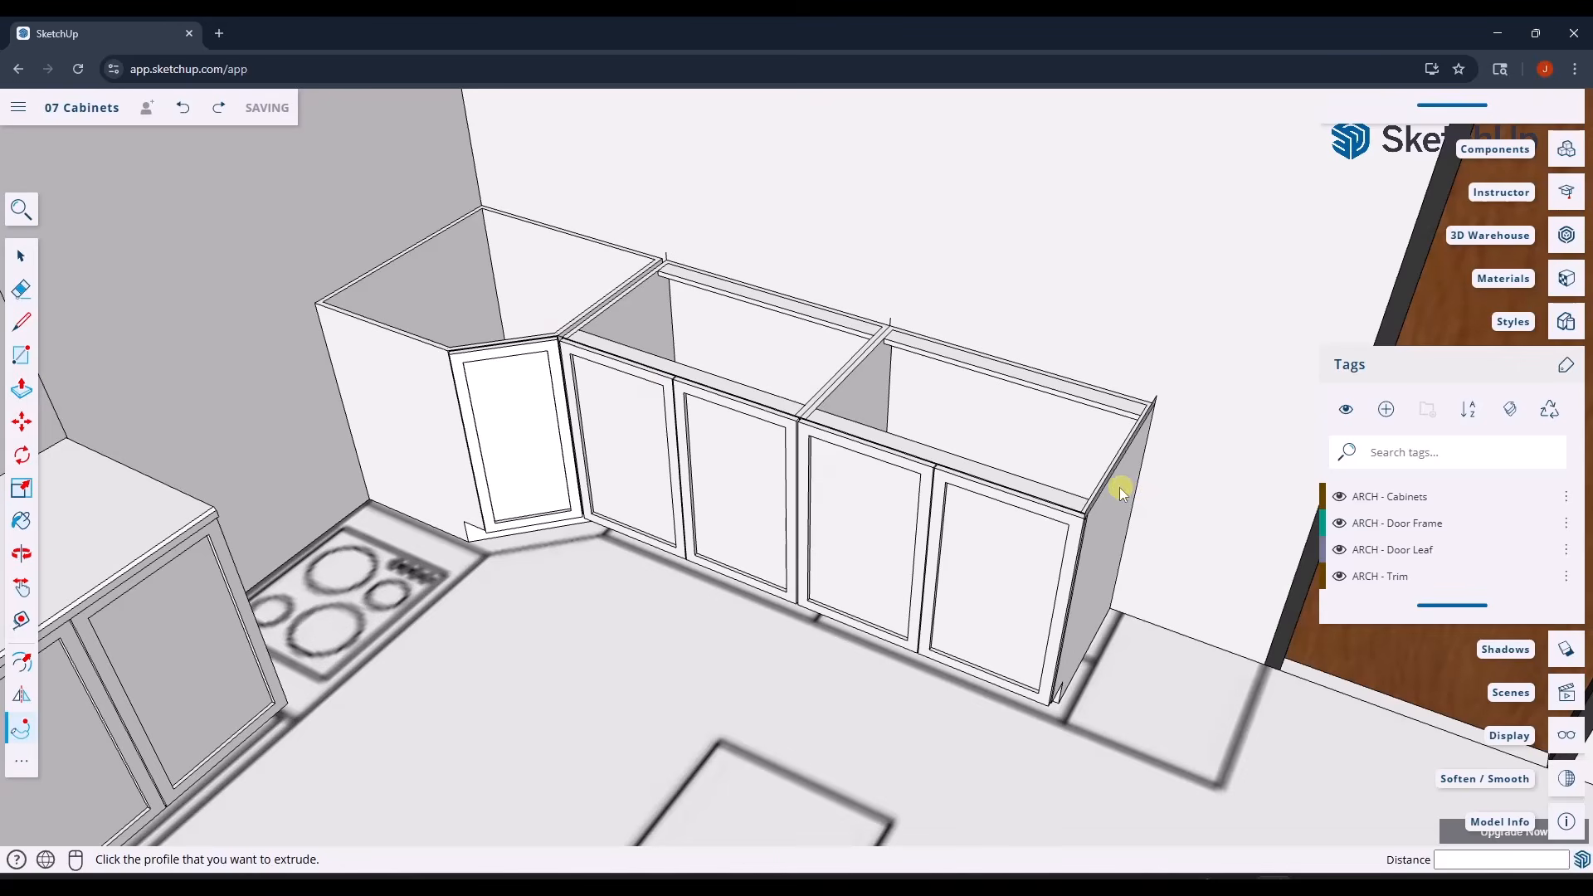
pyautogui.press('p')
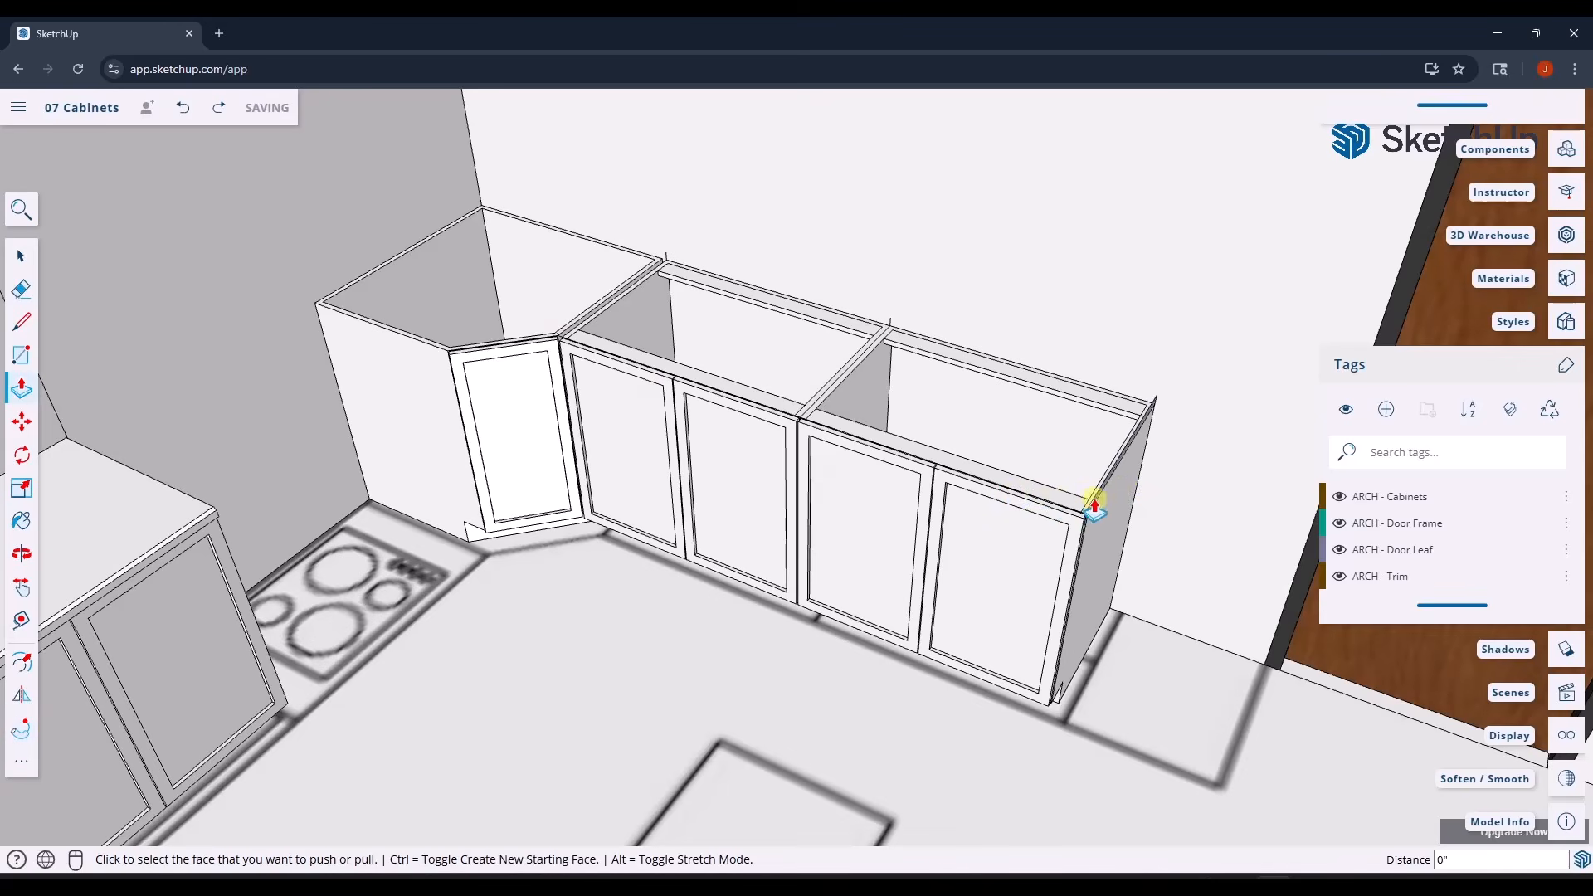
pyautogui.click(1091, 498)
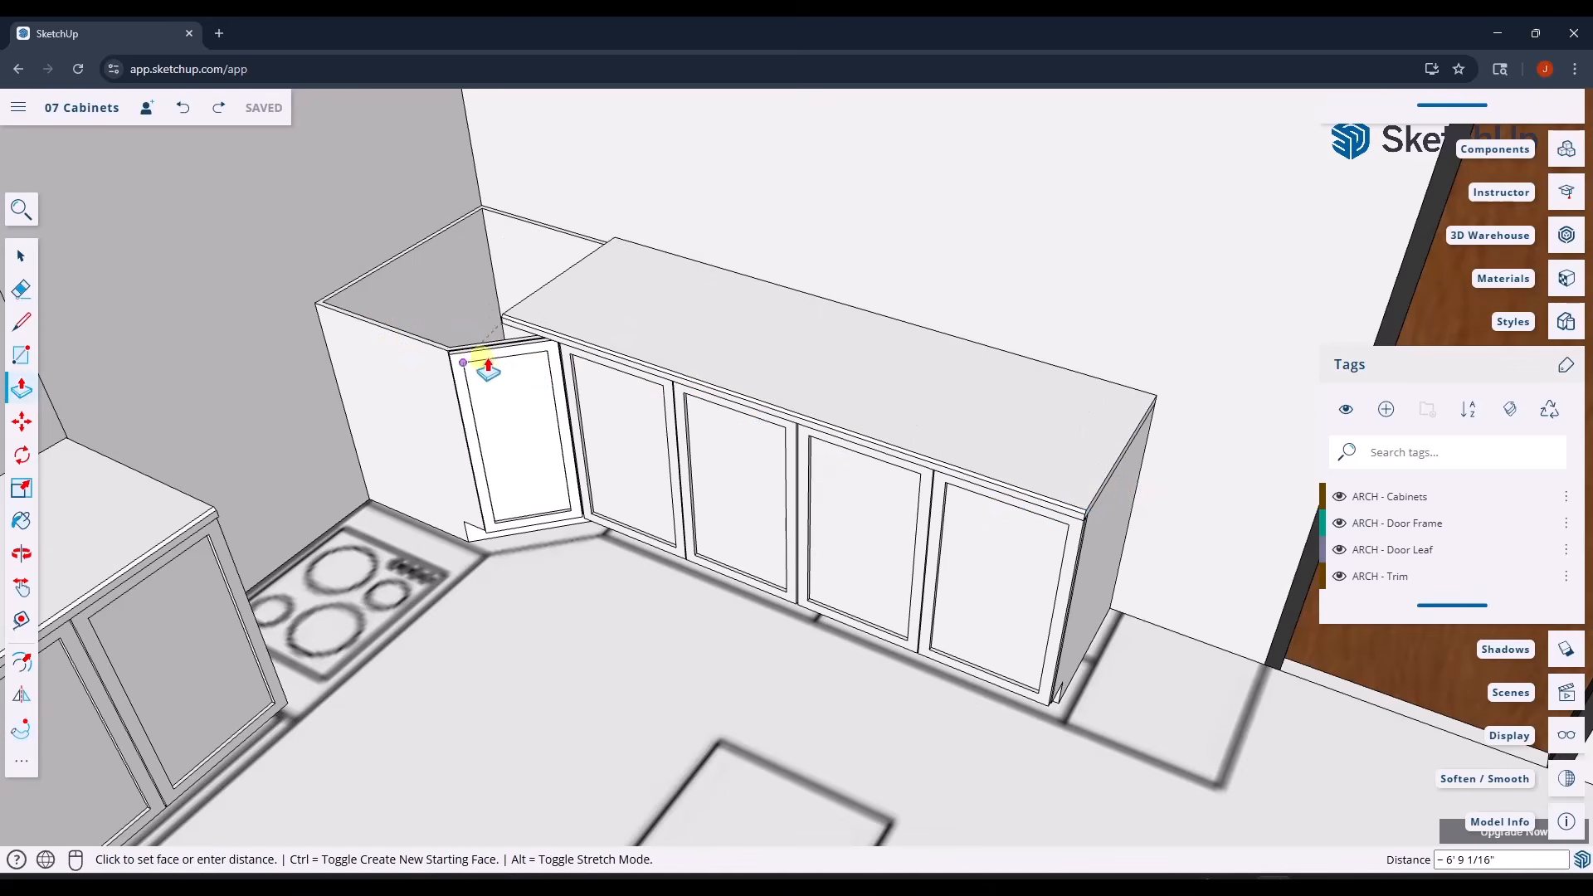
pyautogui.press('space')
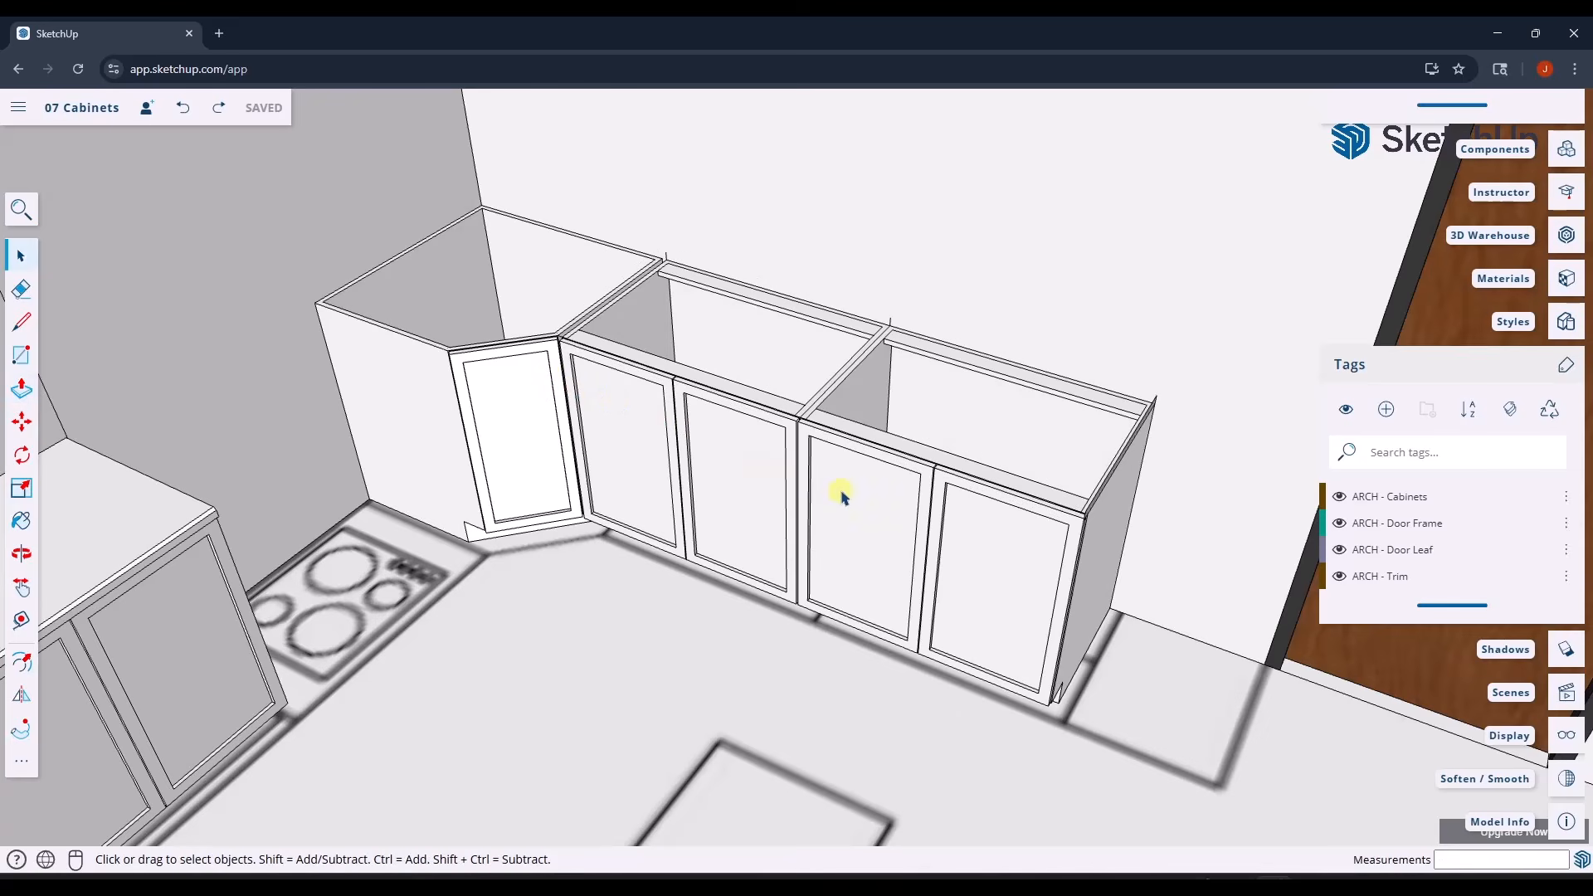
# - Draw a line about 6' 3/4" long from the profile along the cabinet fronts to the corner cabinet's diagonal front
pyautogui.press('l')
pyautogui.scroll(6, 1077, 501)
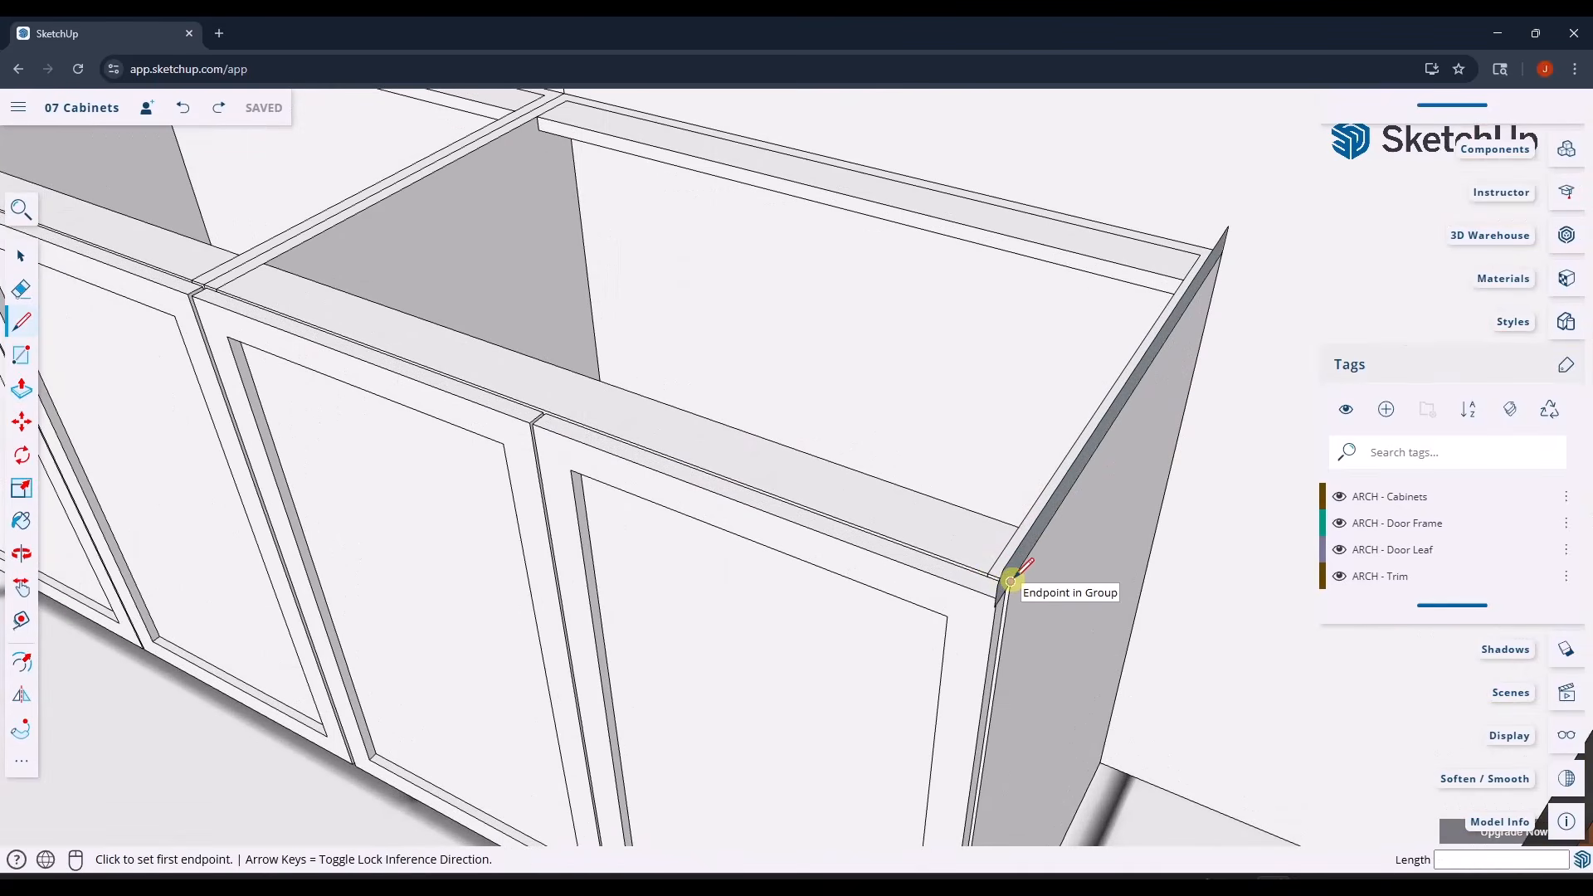
pyautogui.click(1010, 582)
pyautogui.scroll(-3, 859, 511)
pyautogui.keyDown('shift'); pyautogui.moveTo(594, 427); pyautogui.dragTo(1384, 626, button='middle'); pyautogui.keyUp('shift')
pyautogui.scroll(5, 741, 405)
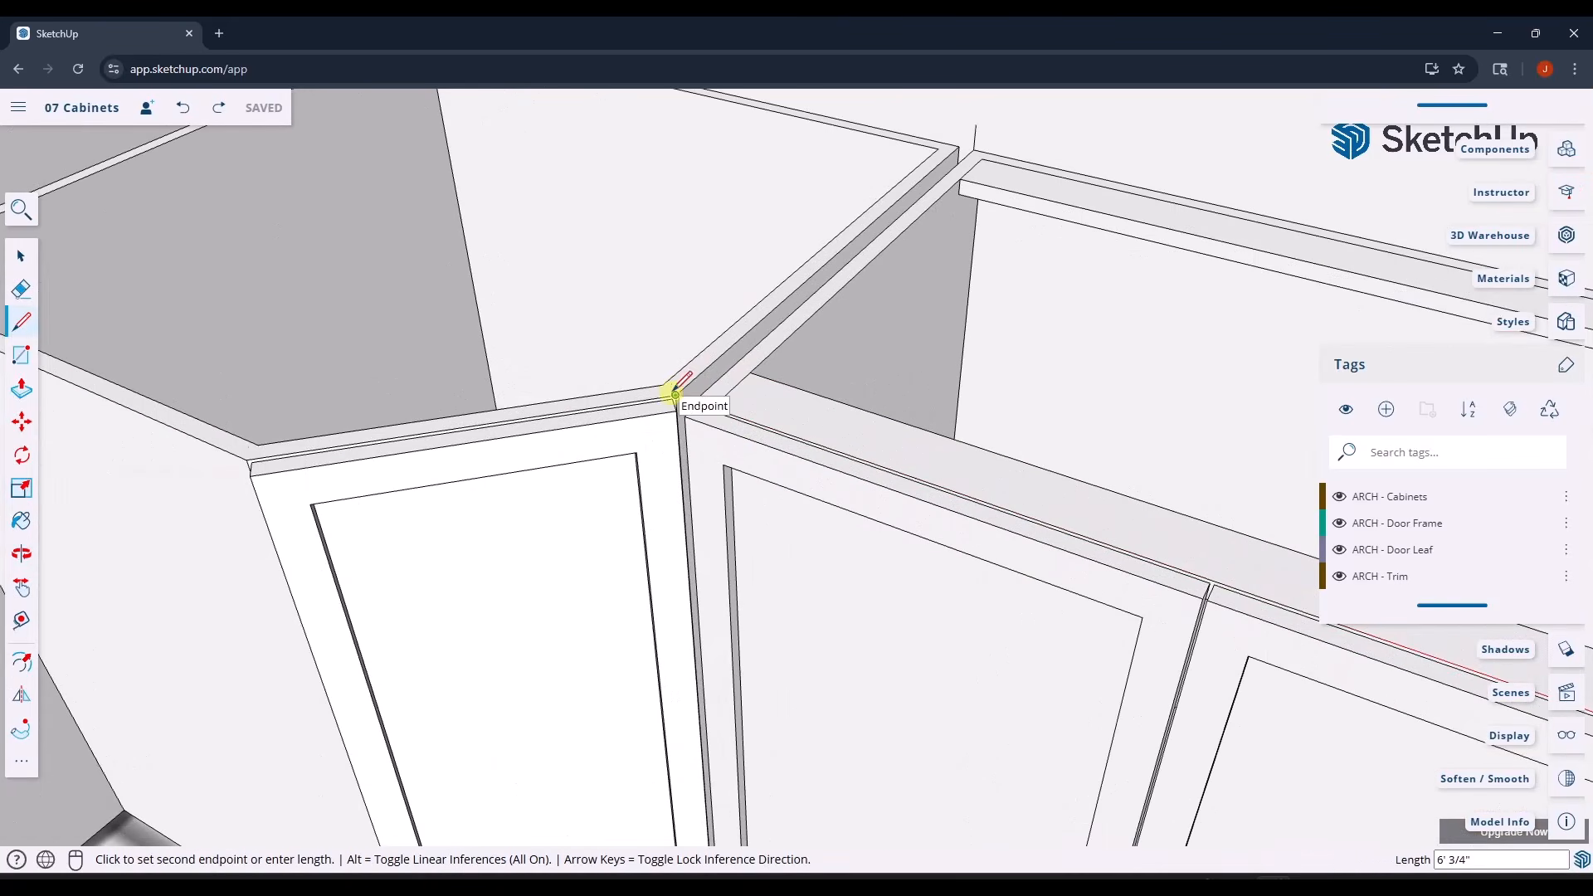
pyautogui.click(674, 393)
# - Continue the path across the corner cabinet's diagonal front and extend it along the green axis past the cabinet towards the cooktop
pyautogui.click(675, 393)
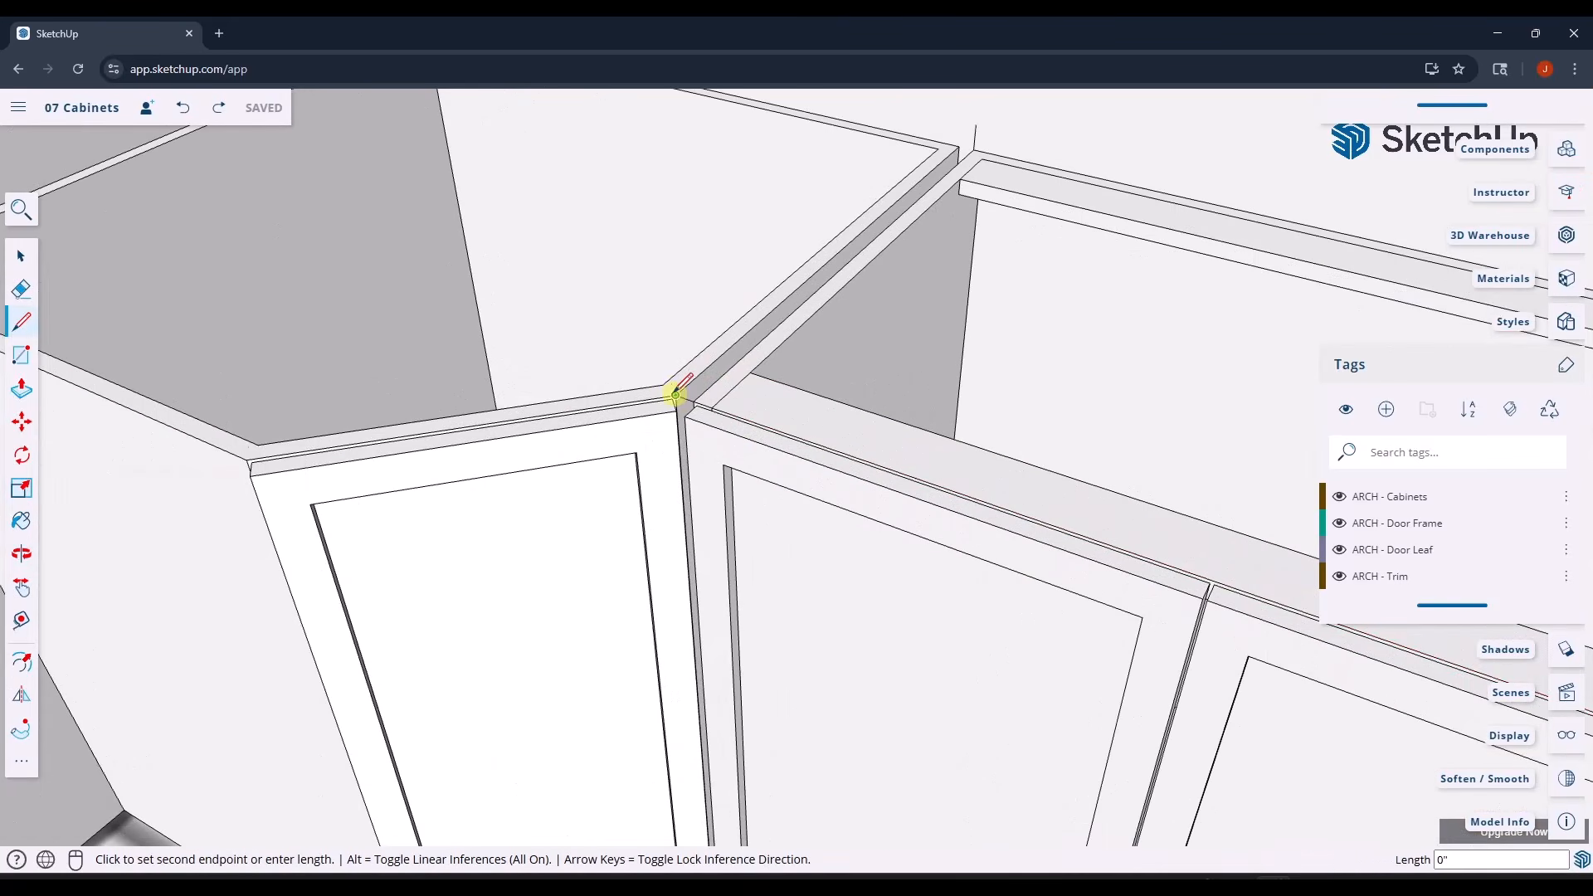
pyautogui.click(246, 458)
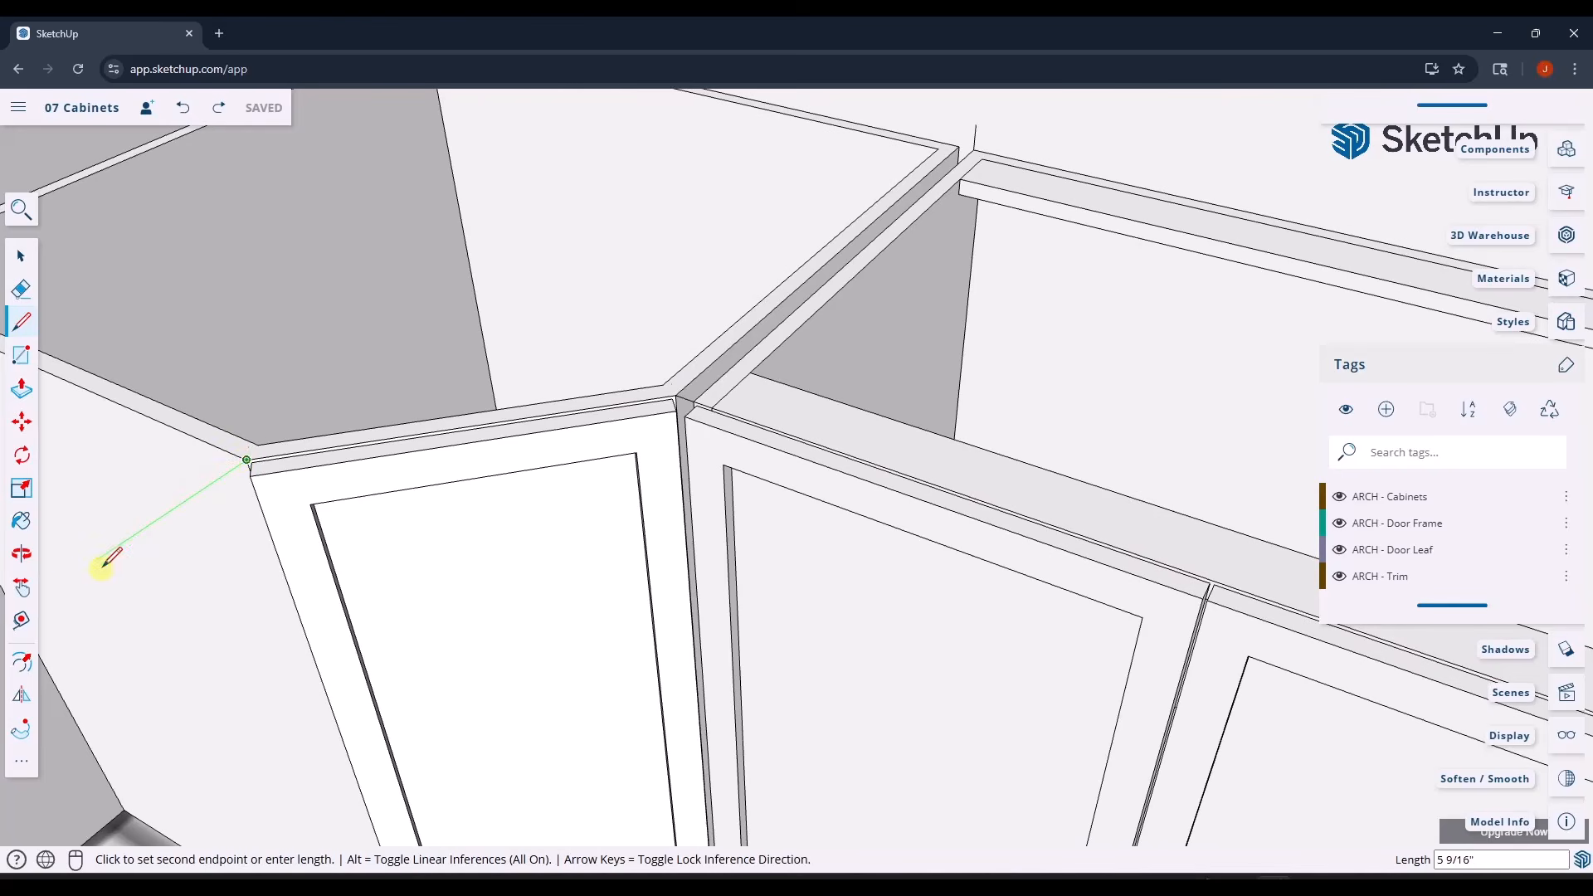
pyautogui.click(71, 578)
pyautogui.press('space')
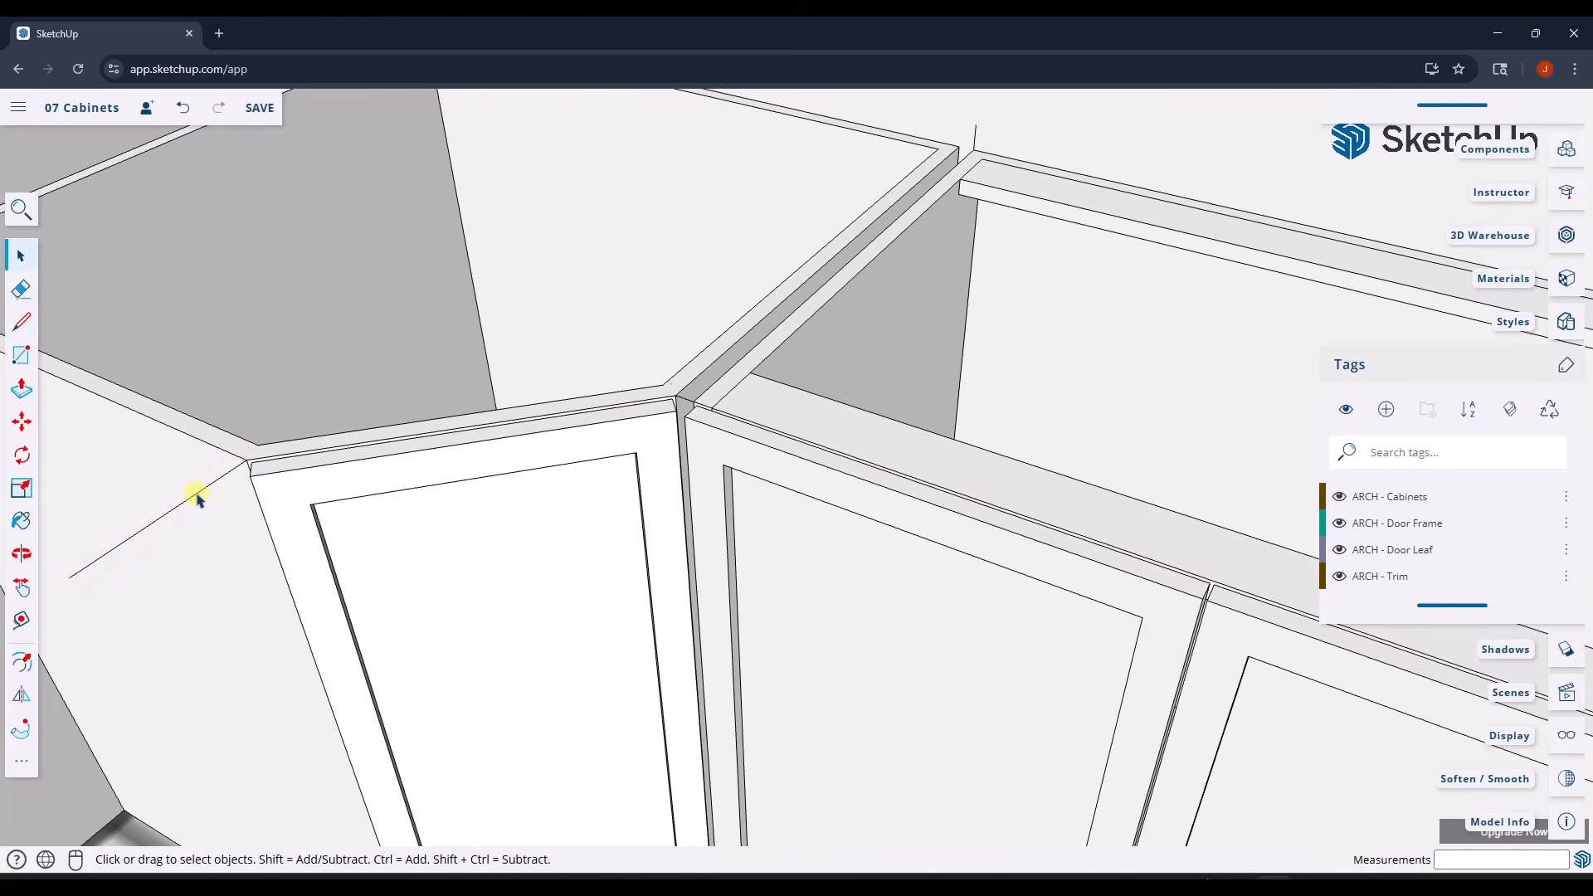
# - Extrude the countertop profile with Follow Me along the connected path lines over the straight run and the corner cabinet
pyautogui.scroll(-2, 197, 498)
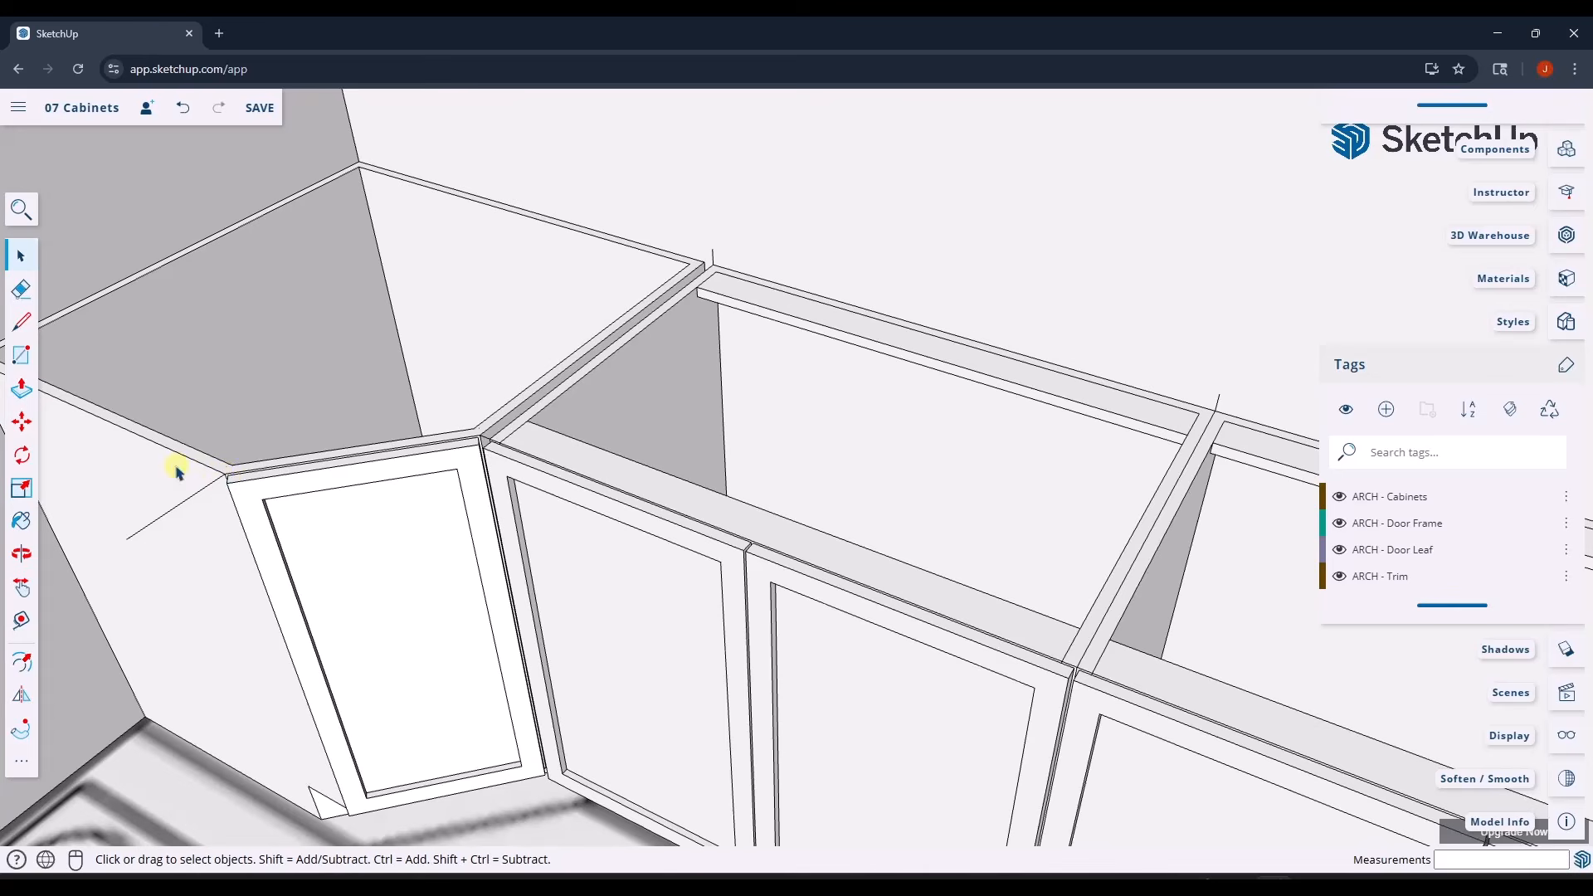
pyautogui.scroll(-2, 192, 470)
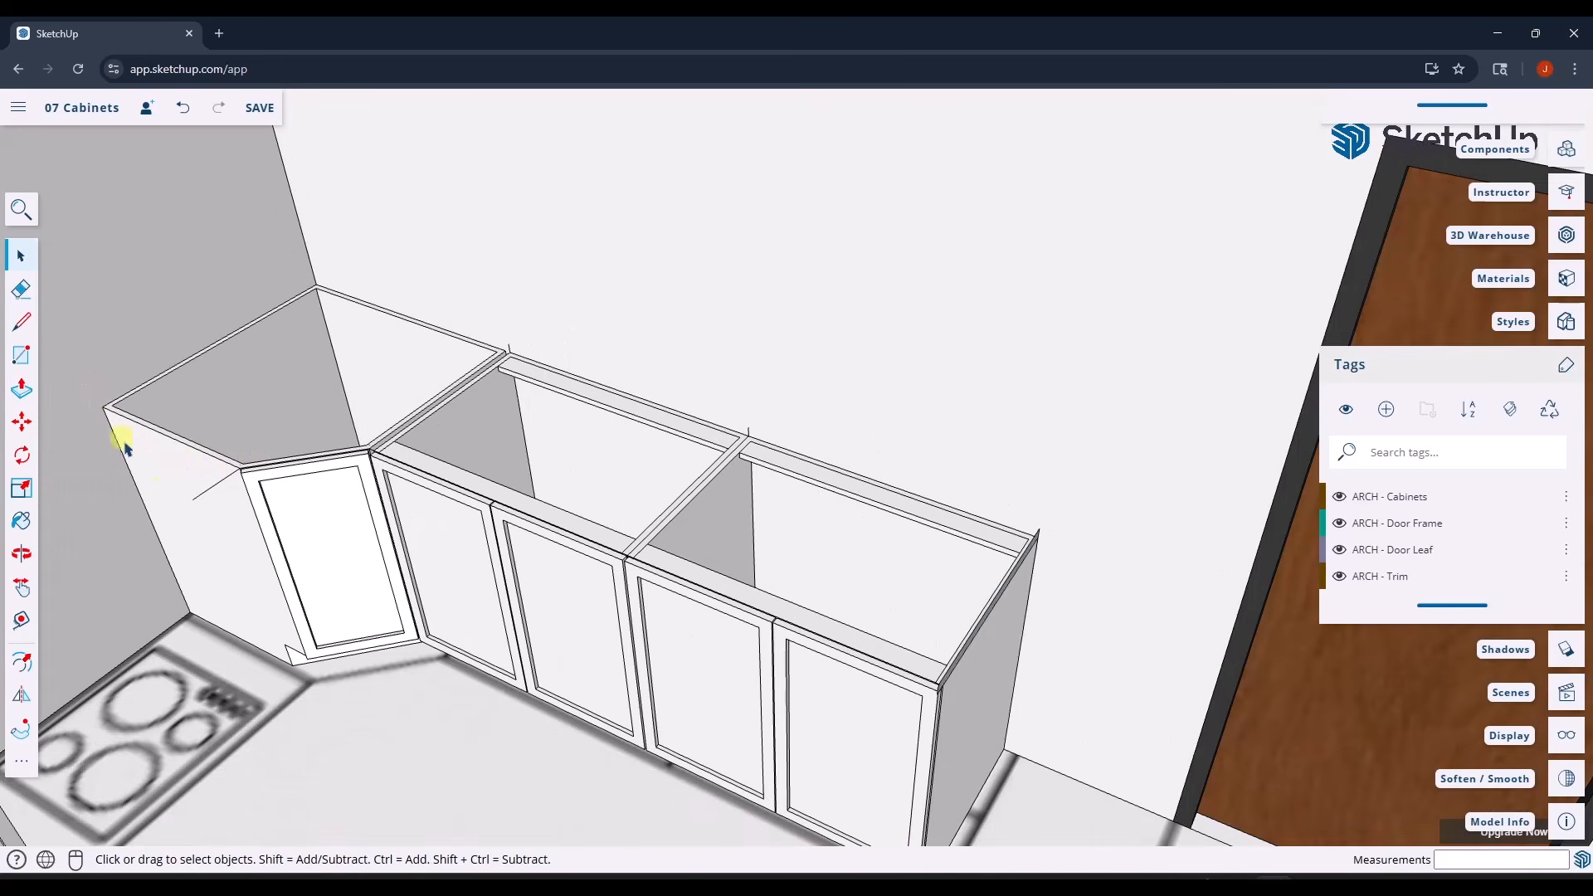
pyautogui.scroll(2, 249, 474)
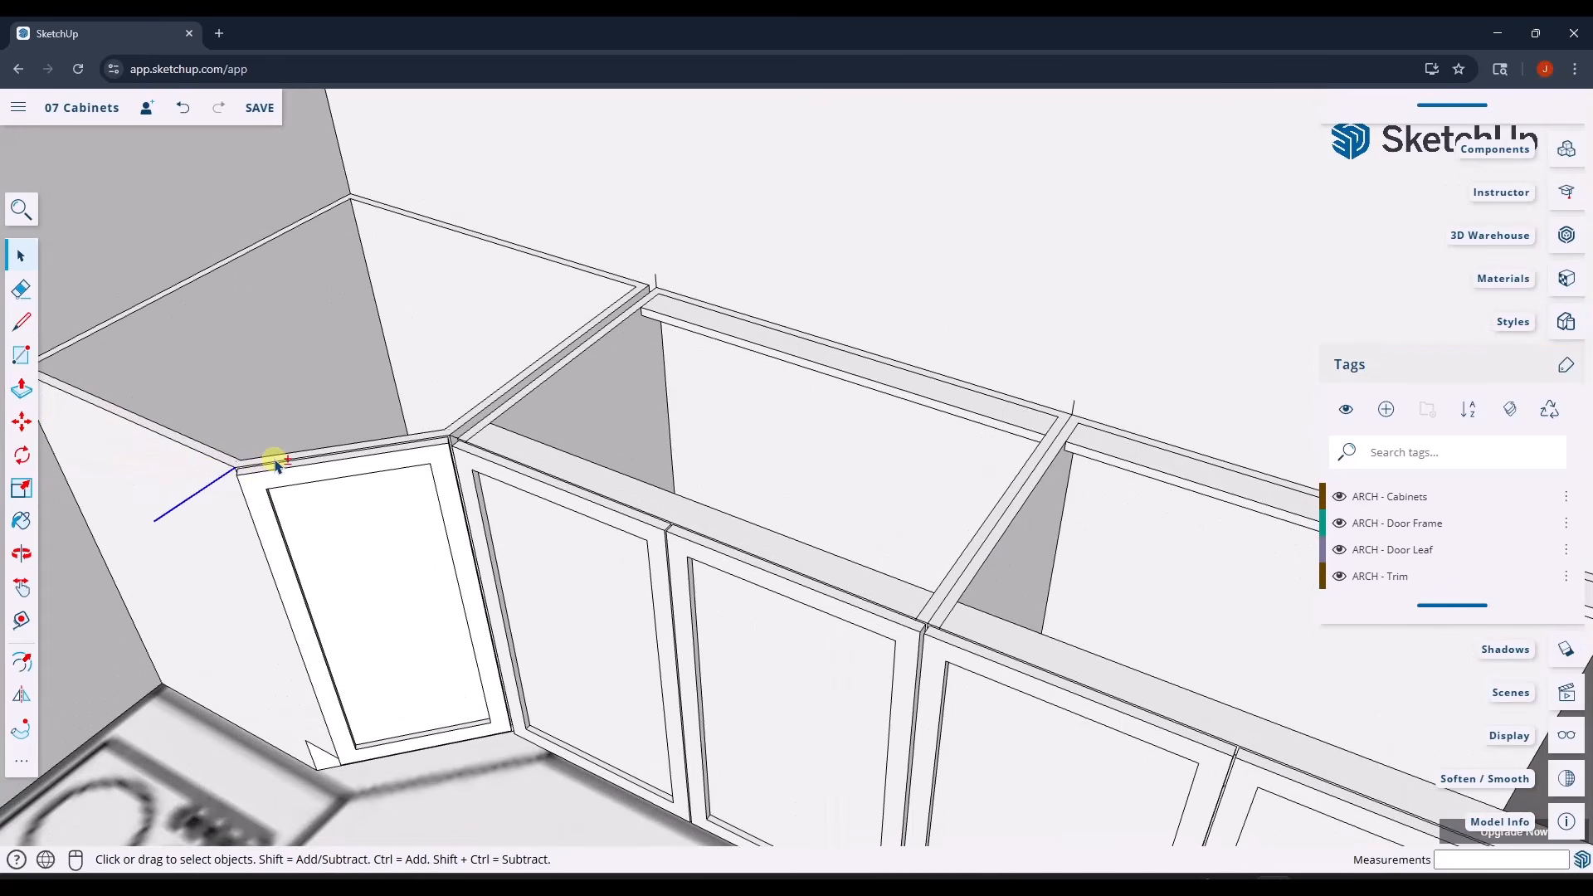
pyautogui.keyDown('ctrl'); pyautogui.click(493, 456); pyautogui.keyUp('ctrl')
pyautogui.scroll(-4, 281, 387)
pyautogui.moveTo(577, 504); pyautogui.dragTo(667, 496, button='middle')
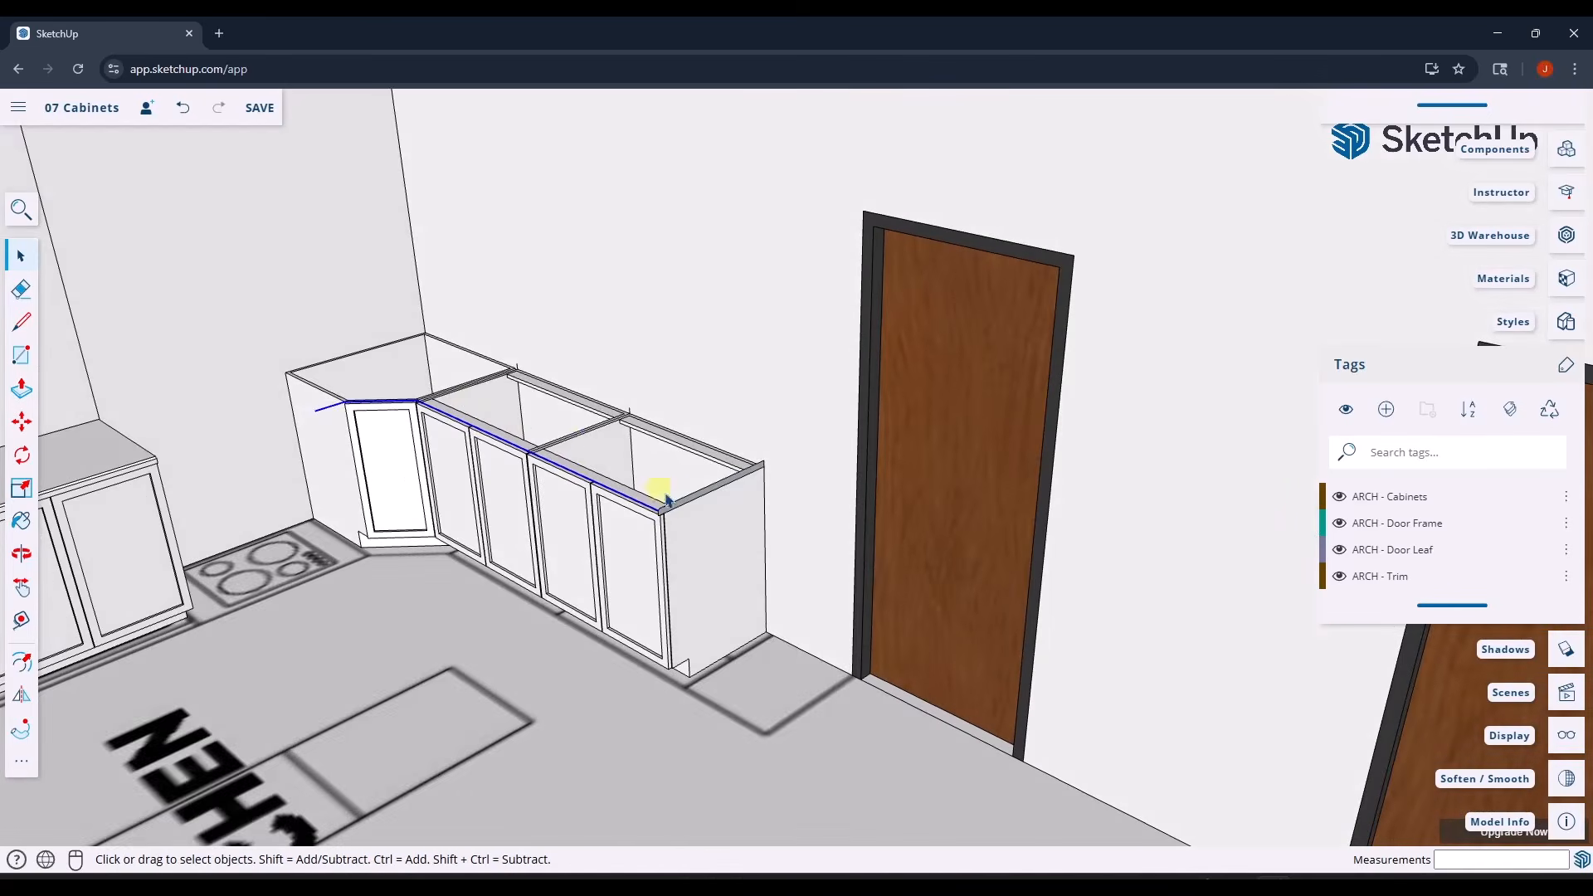
pyautogui.scroll(2, 667, 496)
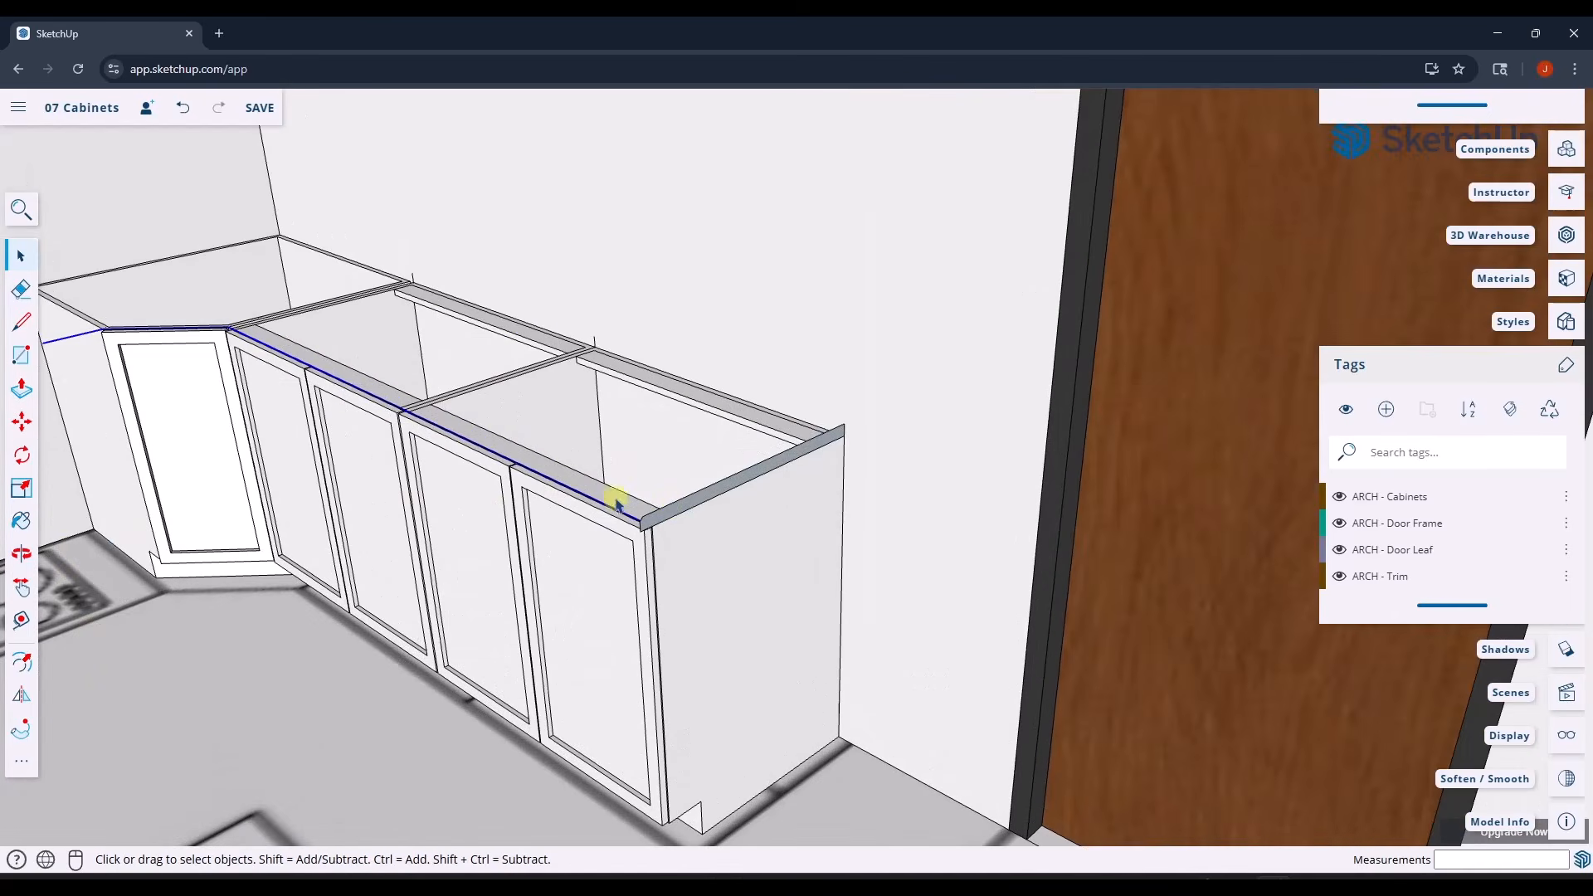
pyautogui.click(20, 765)
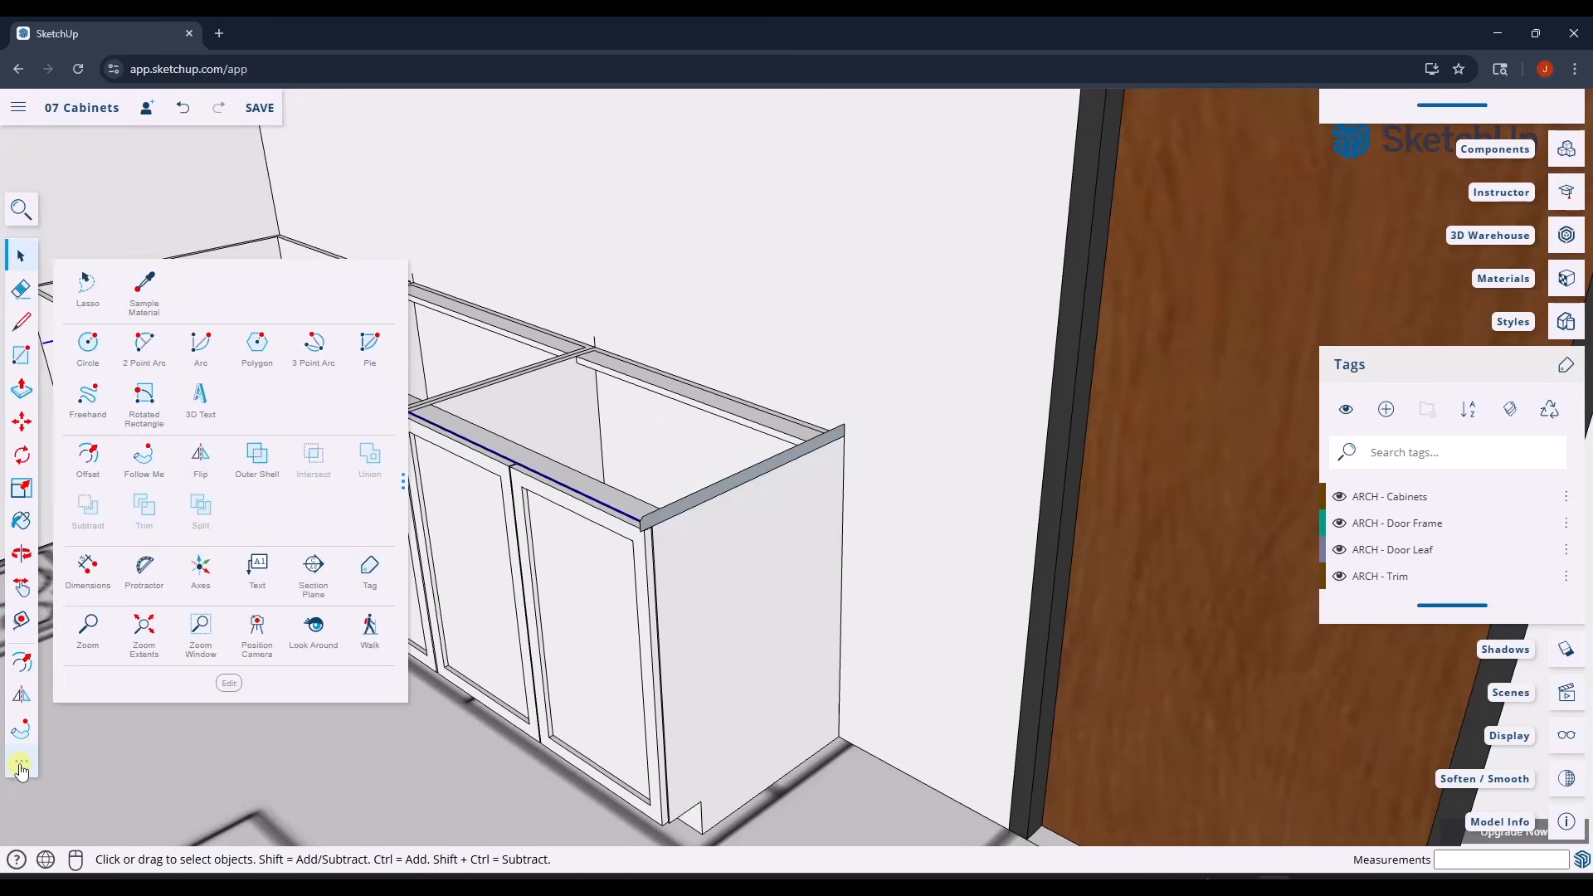
pyautogui.click(21, 767)
pyautogui.click(22, 766)
pyautogui.click(21, 734)
pyautogui.click(720, 492)
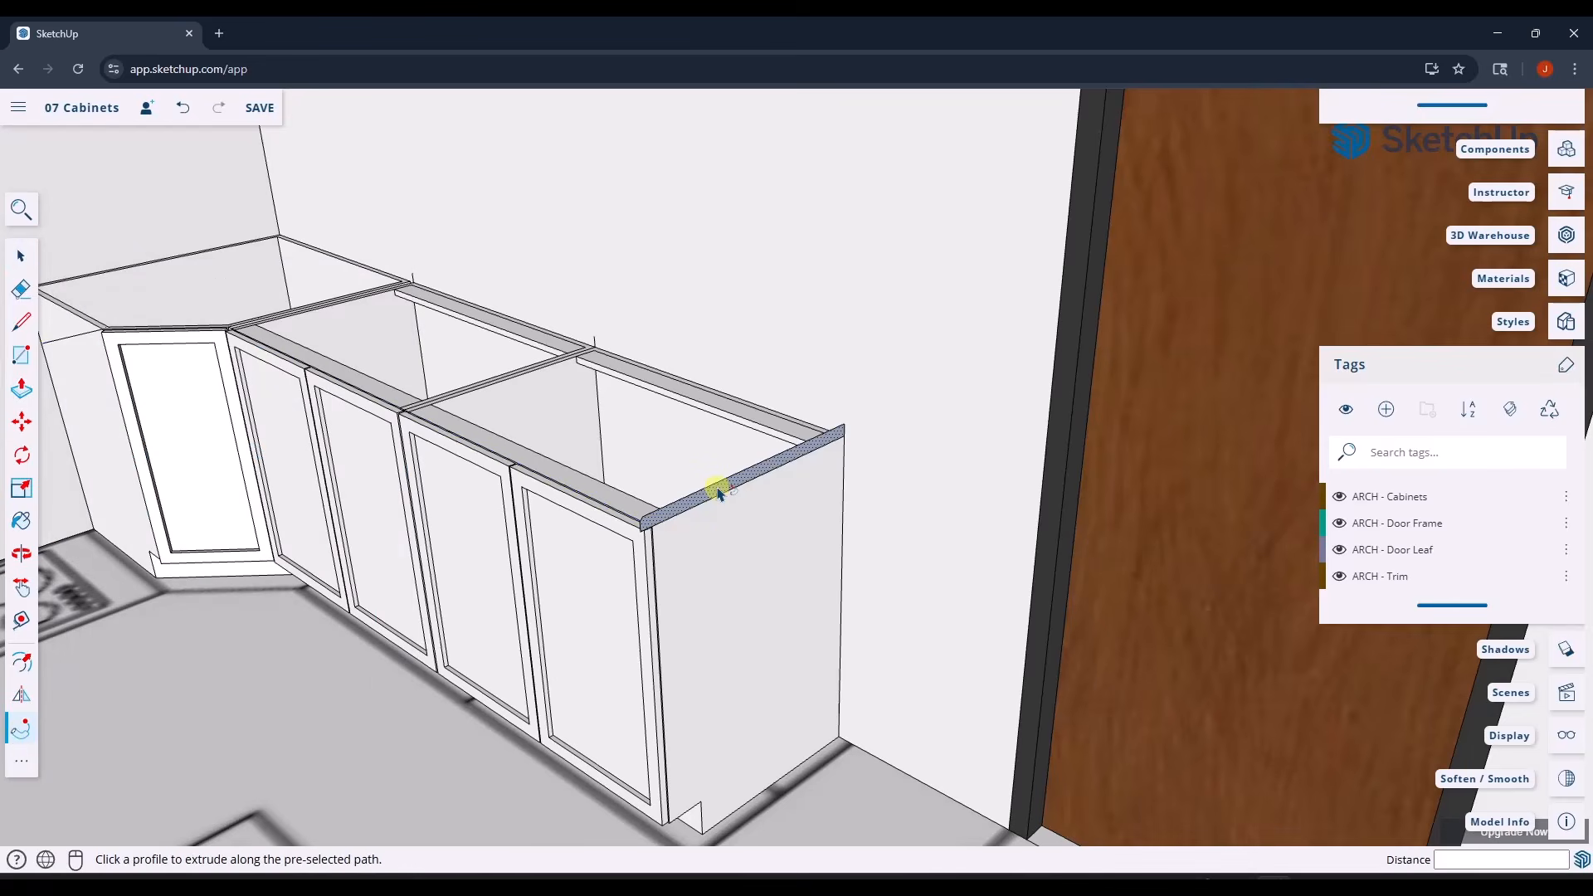
# - Create a new tag named "ARCH - Wall - Exterior"
pyautogui.moveTo(721, 487); pyautogui.dragTo(706, 535, button='middle')
pyautogui.scroll(5, 332, 445)
pyautogui.moveTo(357, 472); pyautogui.dragTo(483, 575, button='middle')
pyautogui.moveTo(388, 581); pyautogui.dragTo(384, 599, button='middle')
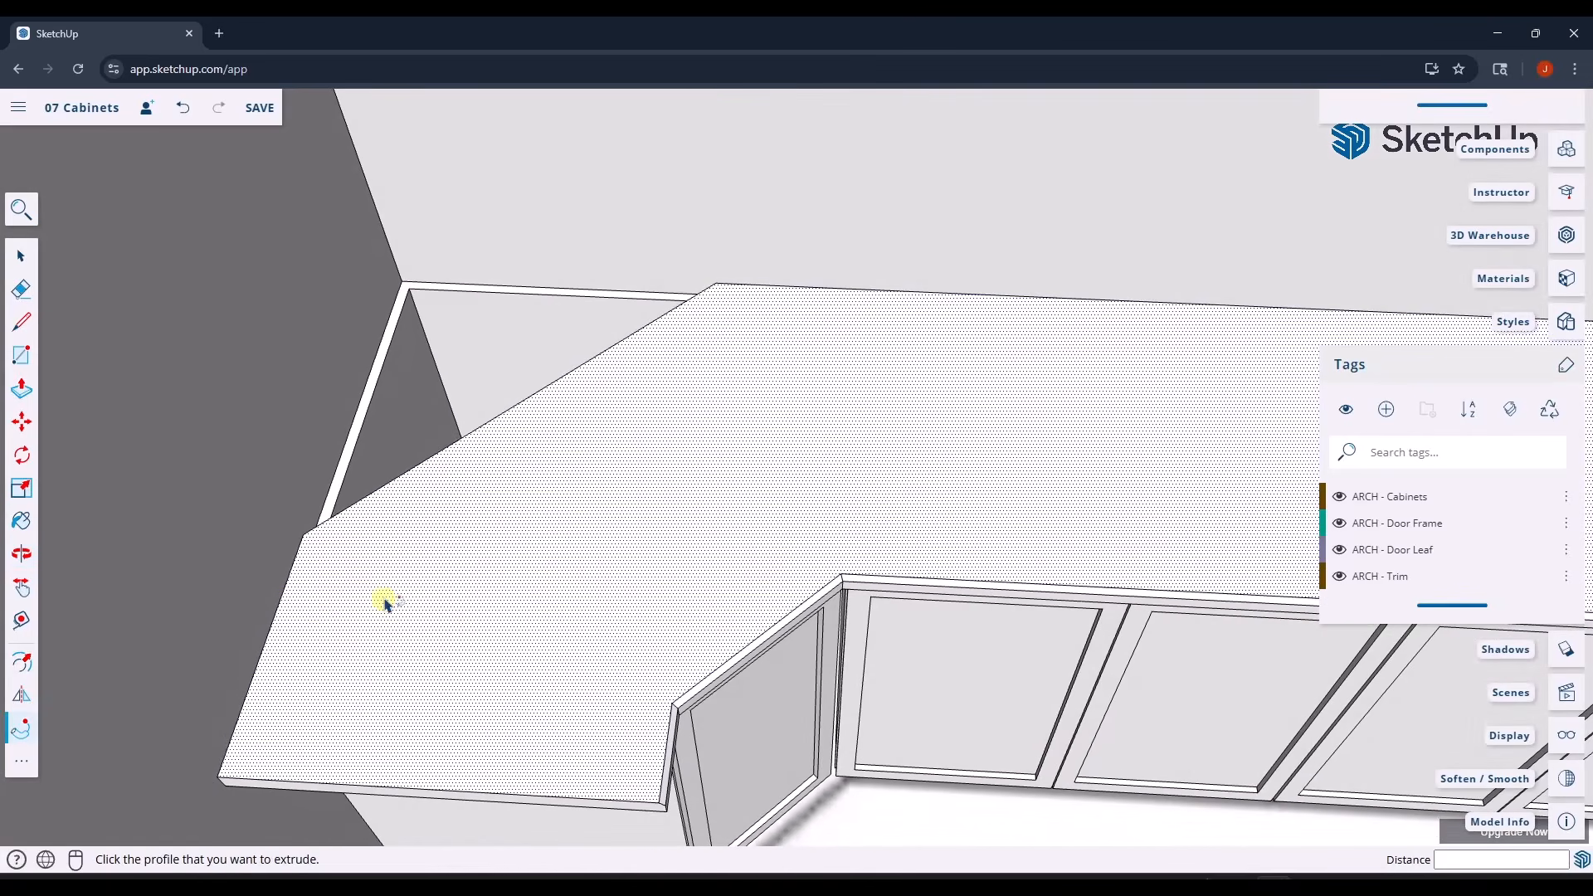
pyautogui.scroll(4, 307, 502)
pyautogui.moveTo(310, 505); pyautogui.dragTo(596, 438, button='middle')
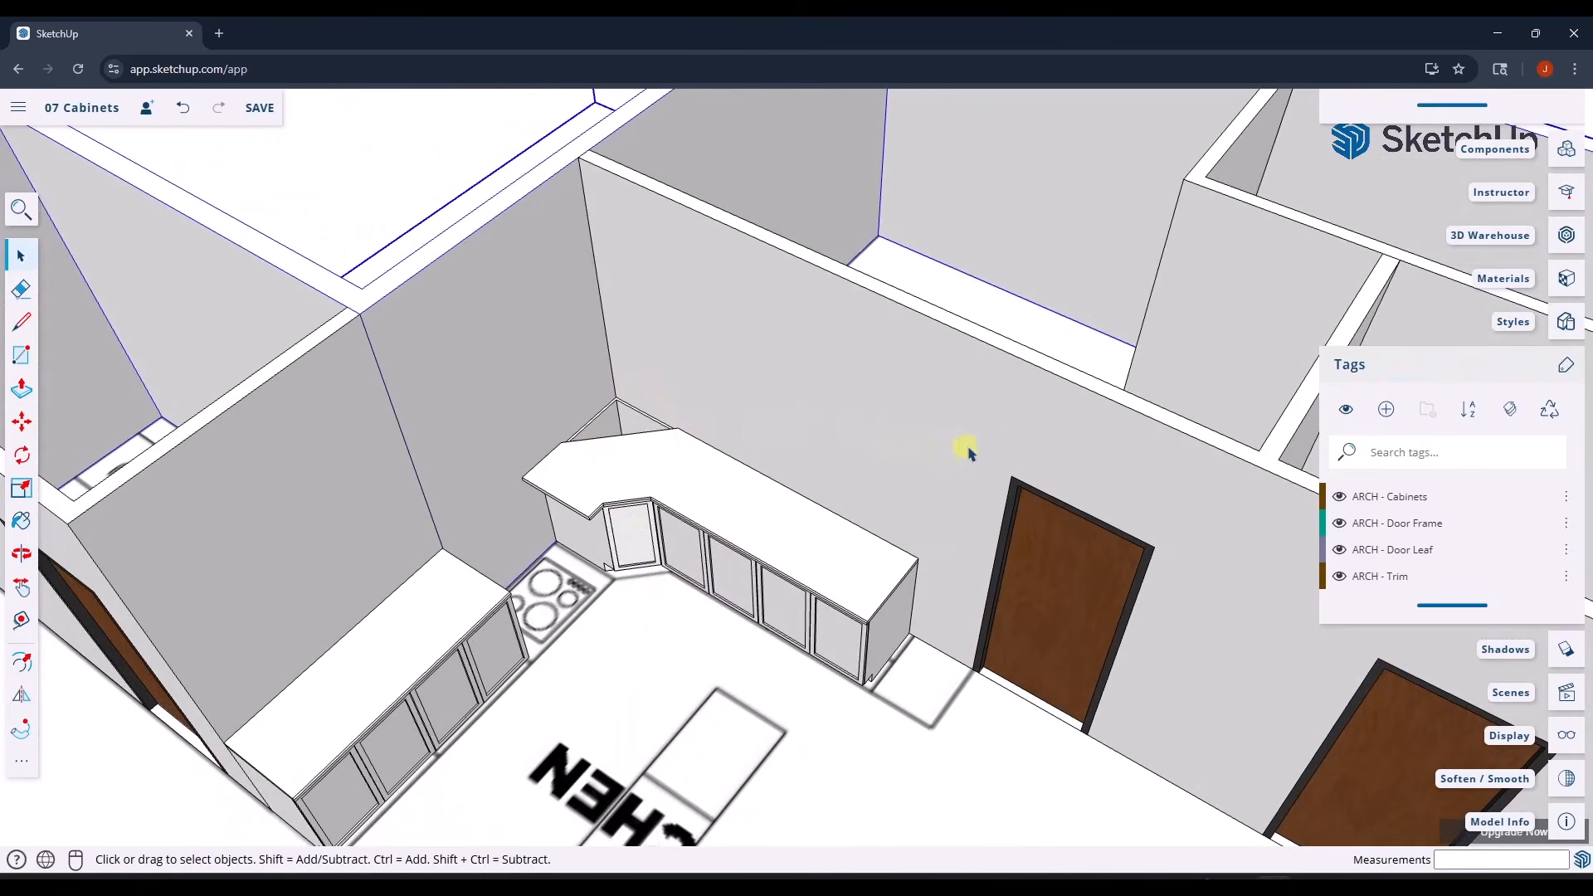
pyautogui.scroll(-3, 527, 308)
pyautogui.scroll(1, 420, 320)
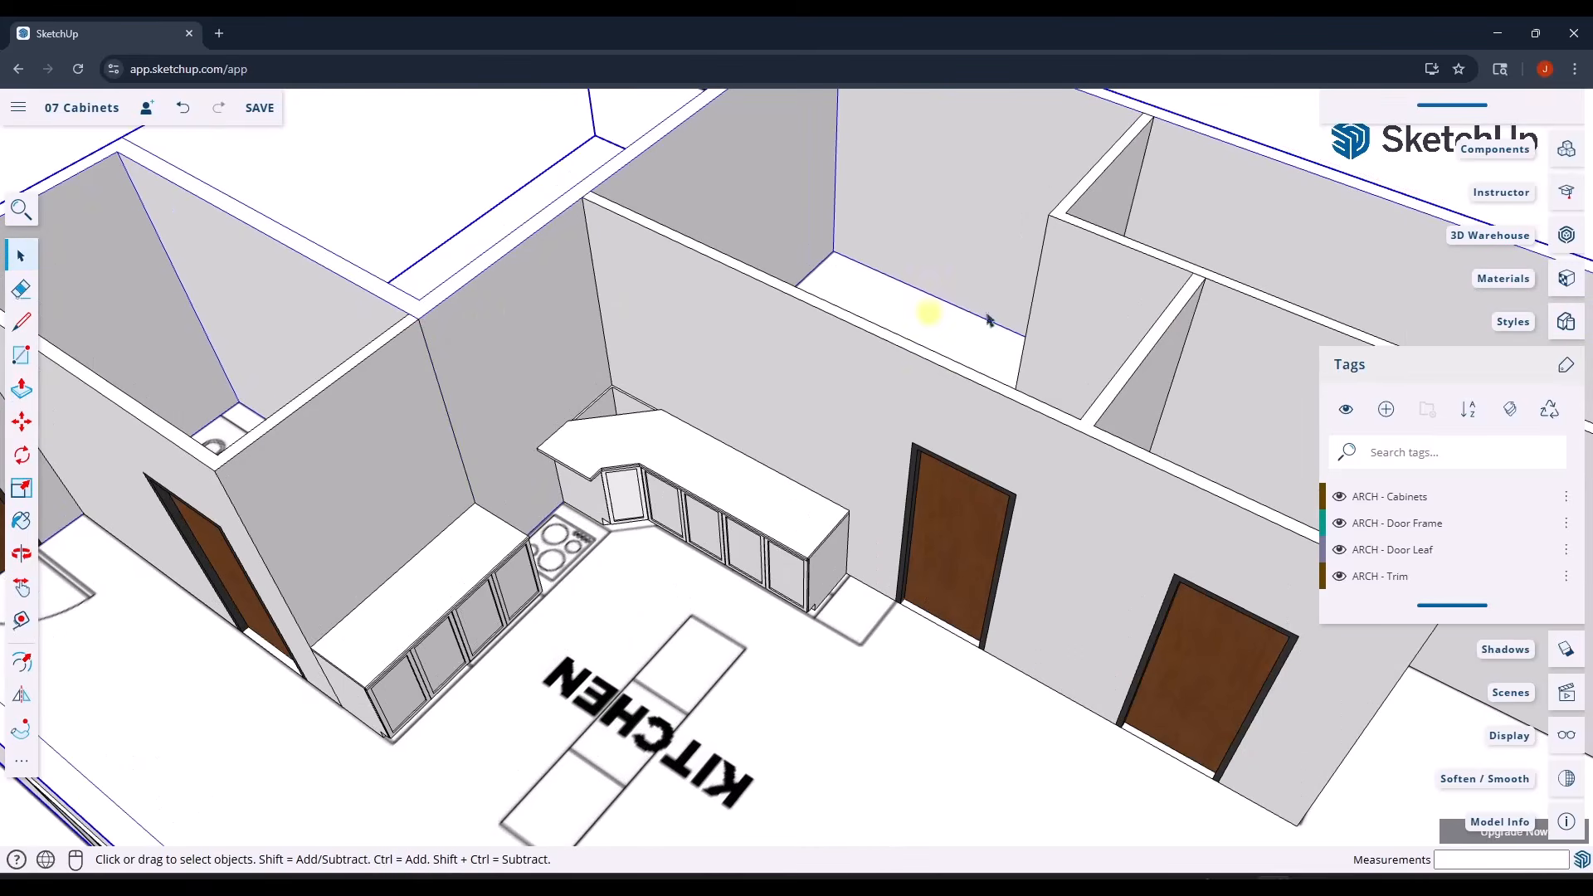
pyautogui.click(1387, 409)
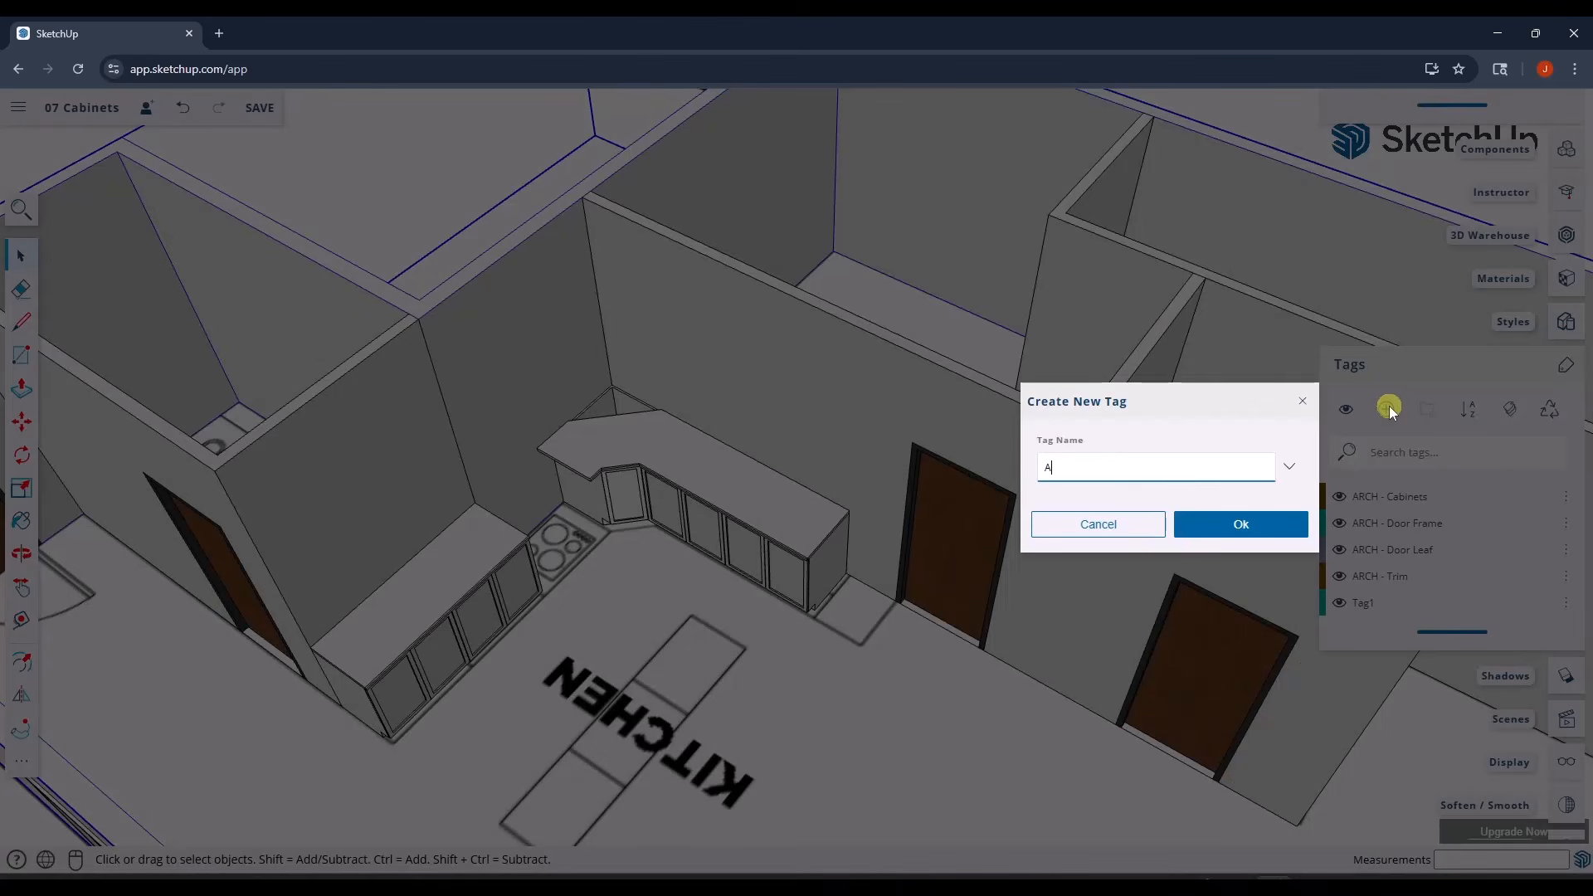
pyautogui.write('ARCH - E')
pyautogui.write('all - Exterior')
pyautogui.press('Return')
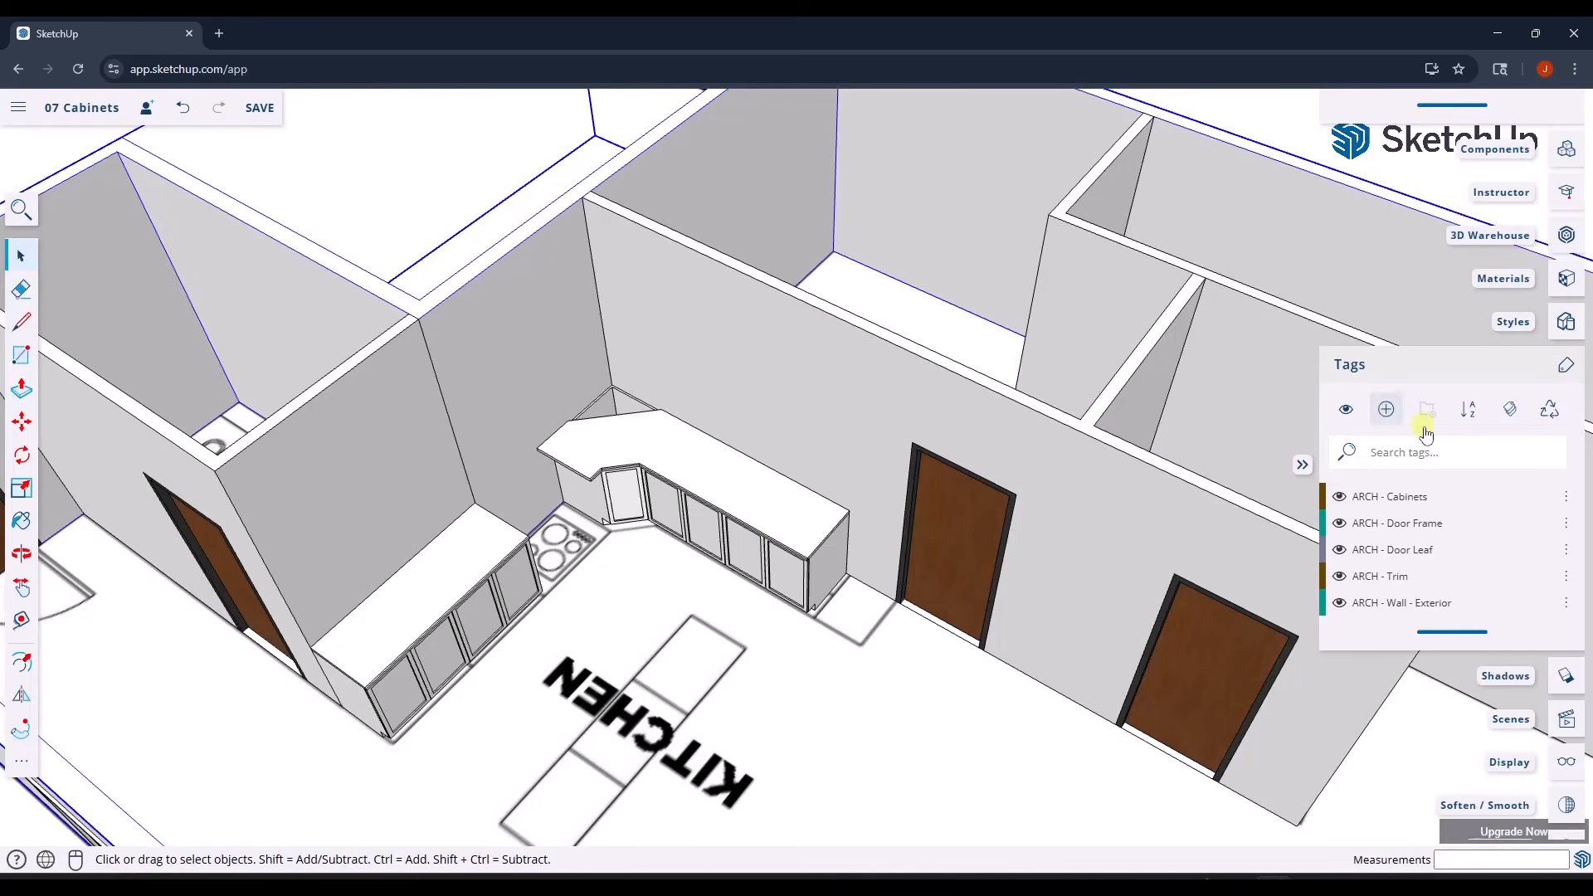
# - Create a new tag named "ARCH - Wall - Interior"
pyautogui.click(1380, 410)
pyautogui.write('ARC')
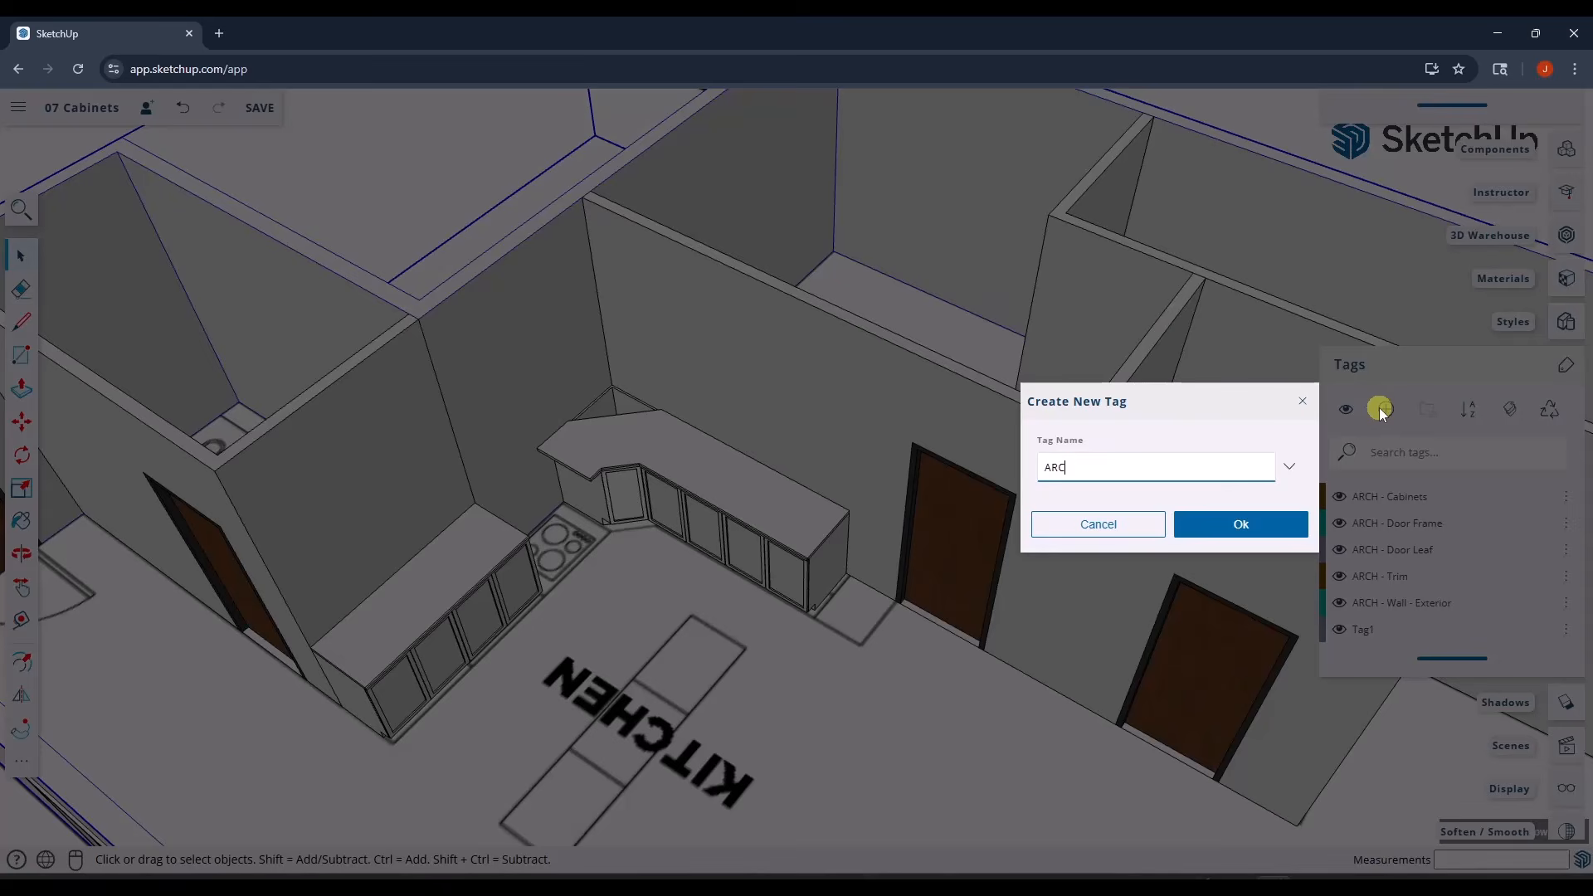
pyautogui.write('H - Wall - Interior')
pyautogui.press('Return')
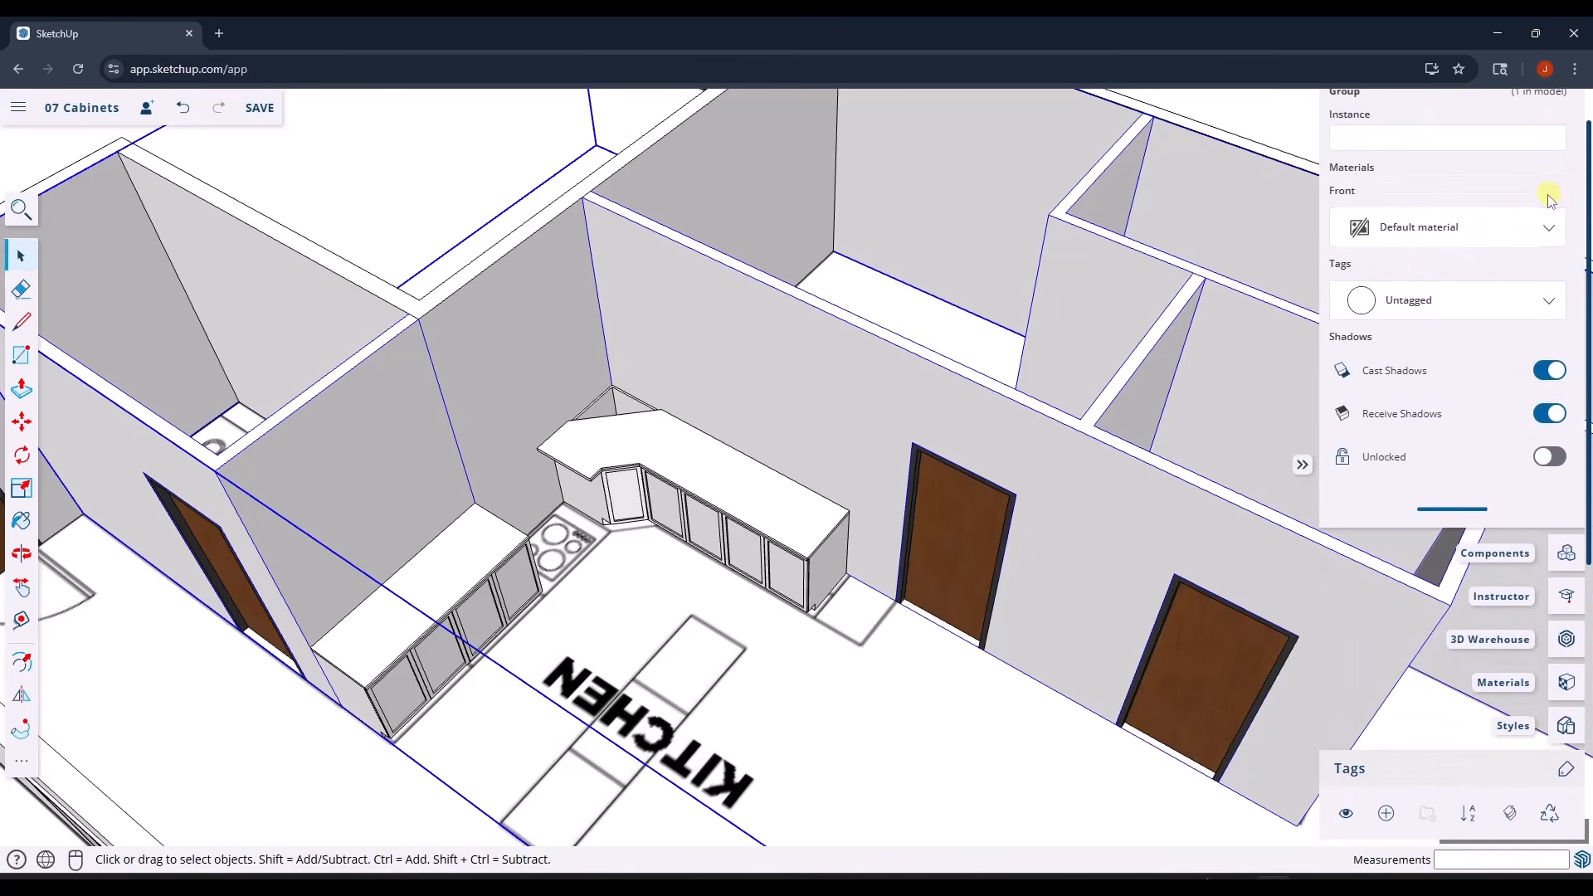
# - Assign the ARCH - Wall - Interior tag to the interior wall group and ARCH - Wall - Exterior to the exterior walls
pyautogui.click(1447, 315)
pyautogui.scroll(-5, 1360, 427)
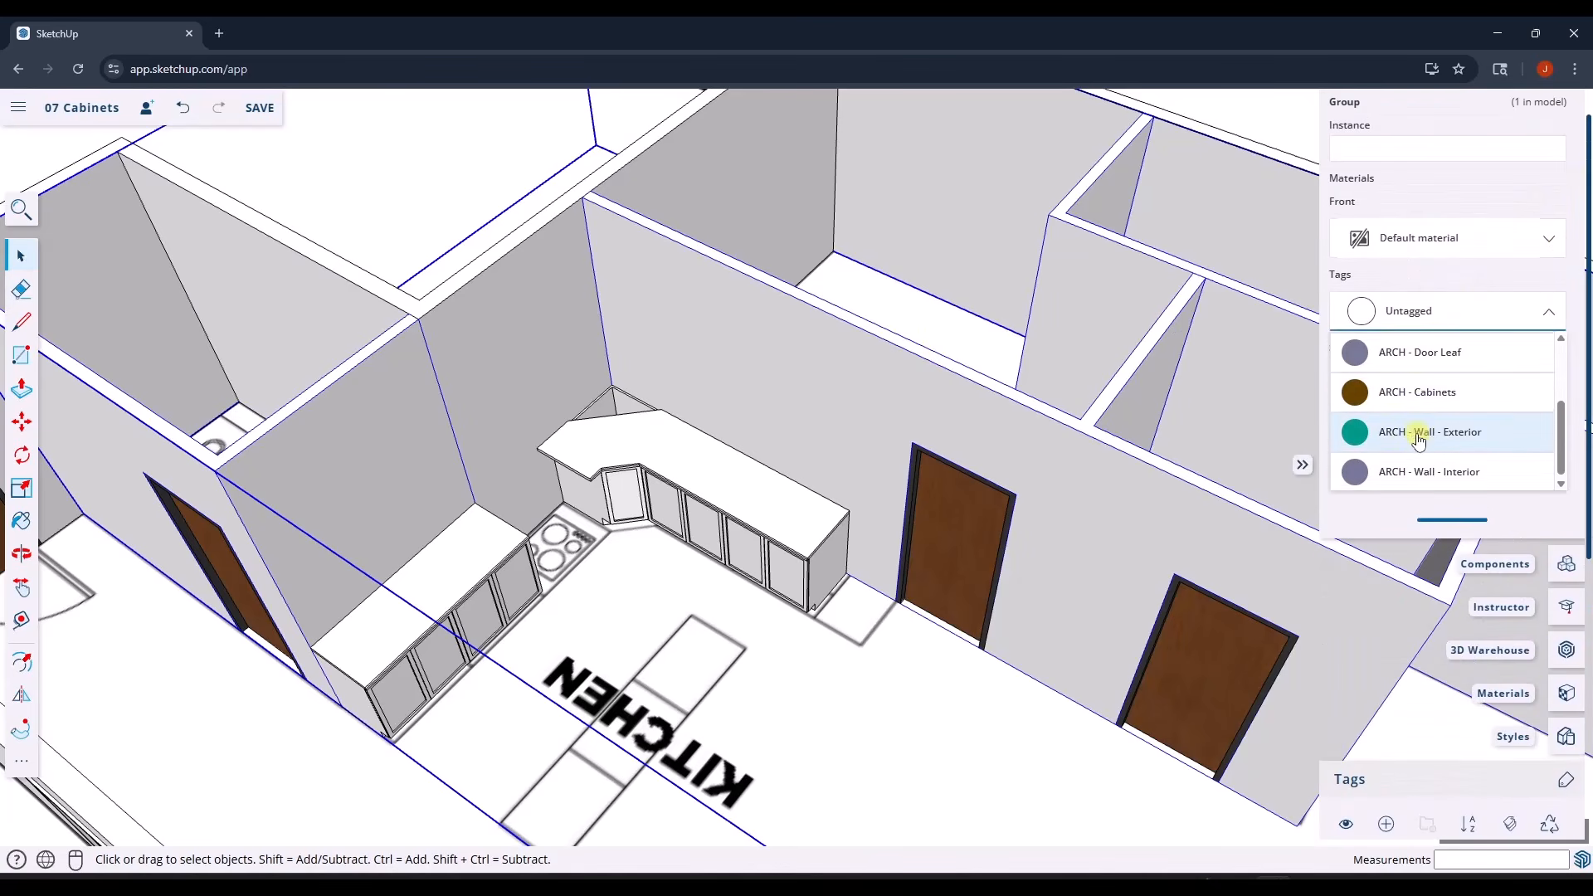
pyautogui.click(1357, 405)
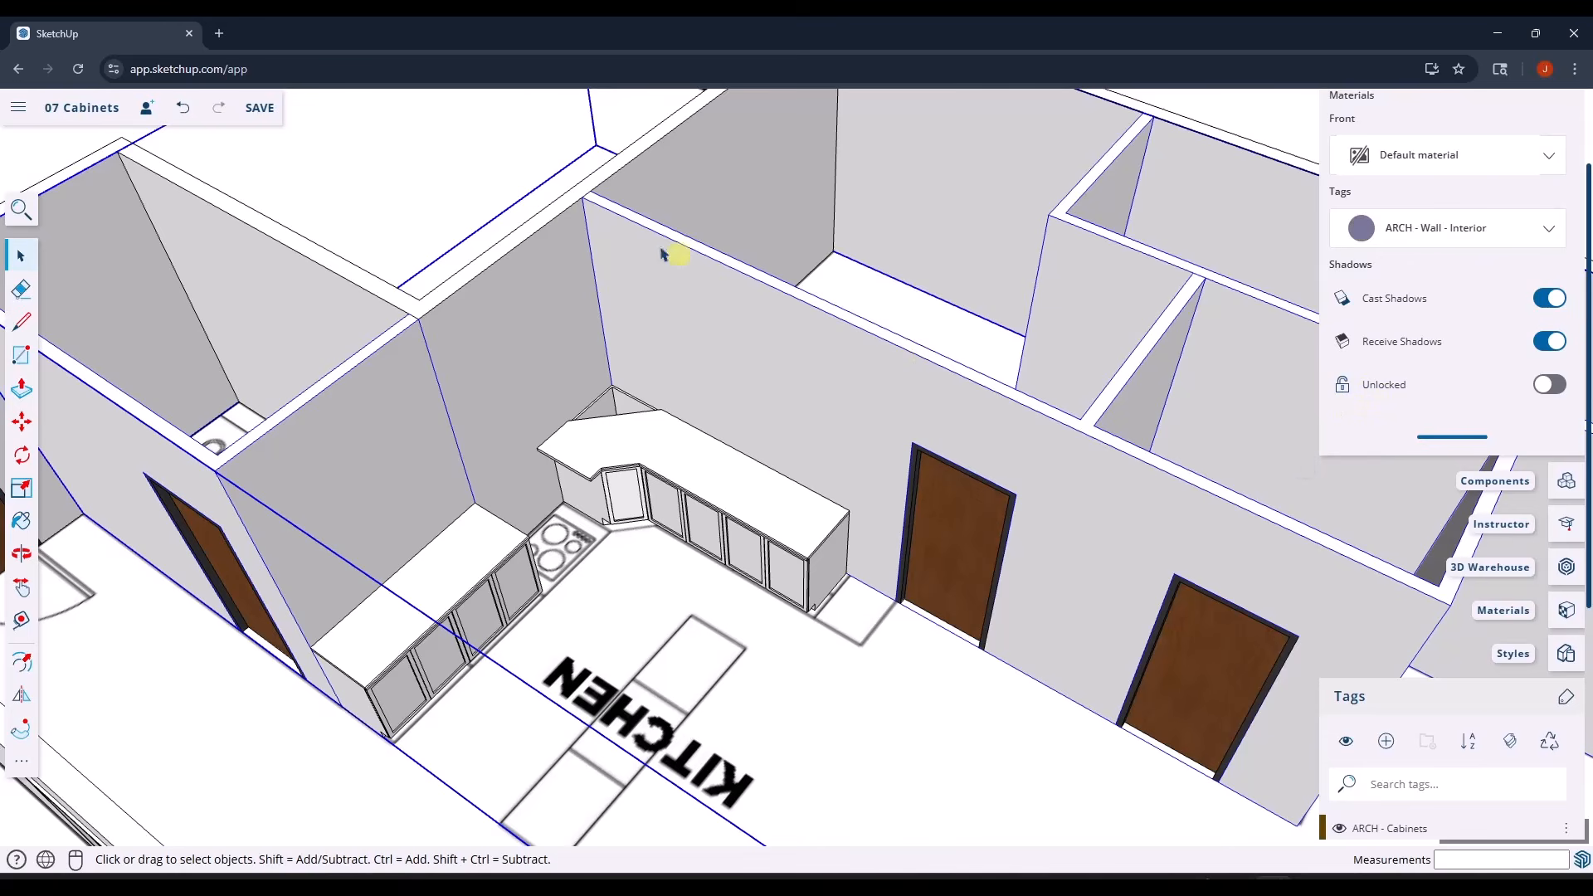
pyautogui.click(555, 237)
pyautogui.click(1414, 222)
pyautogui.scroll(-3, 1415, 345)
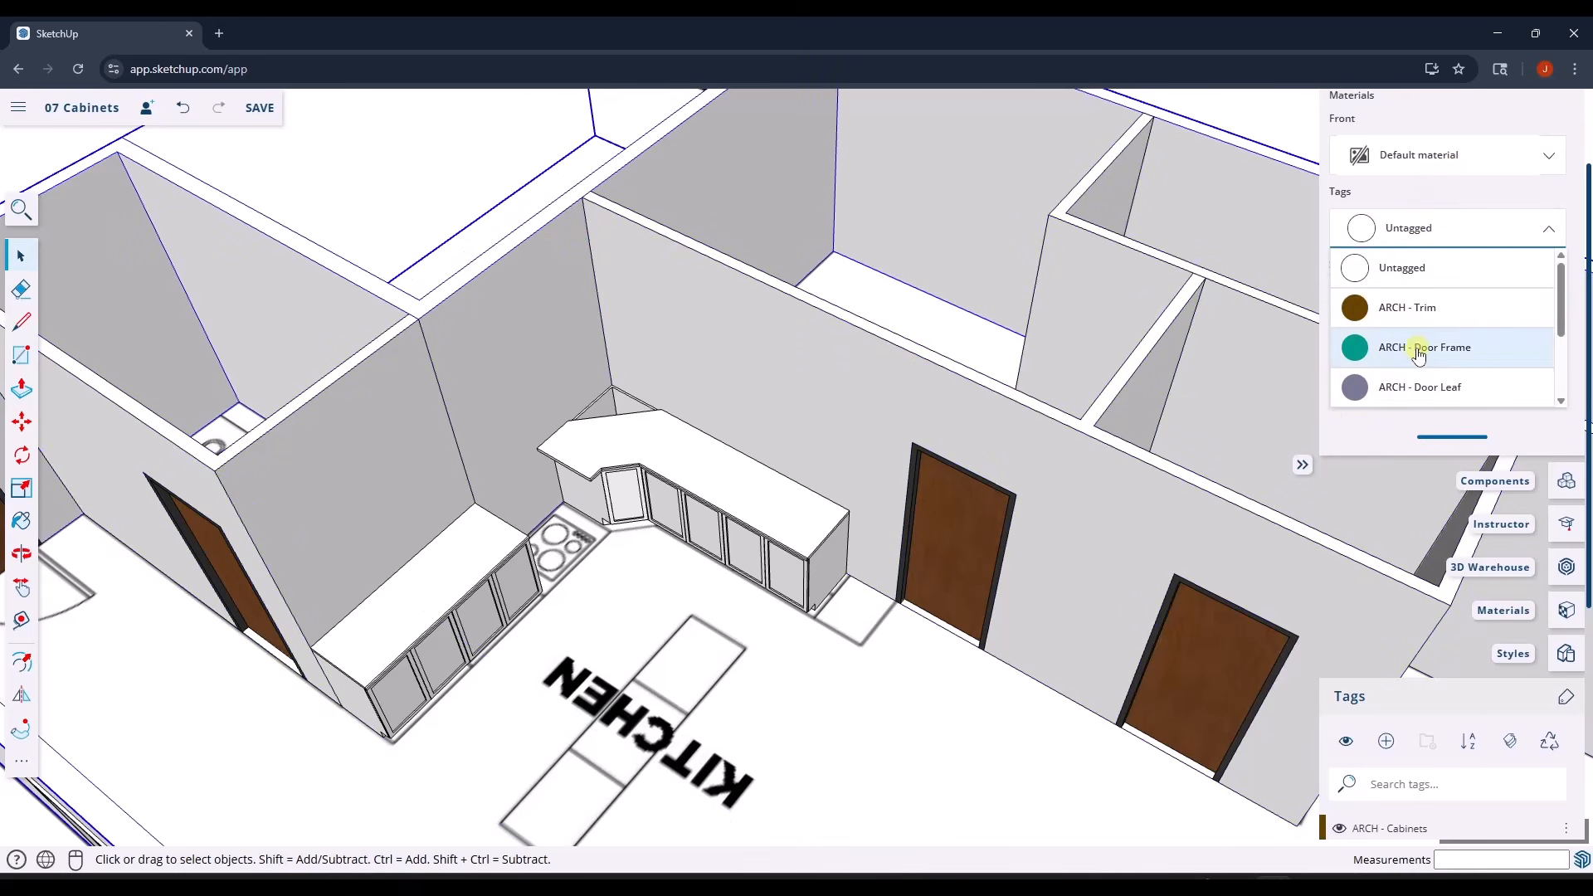
pyautogui.click(1415, 345)
# - Hide the ARCH - Wall - Exterior and ARCH - Wall - Interior tags
pyautogui.scroll(-5, 1402, 432)
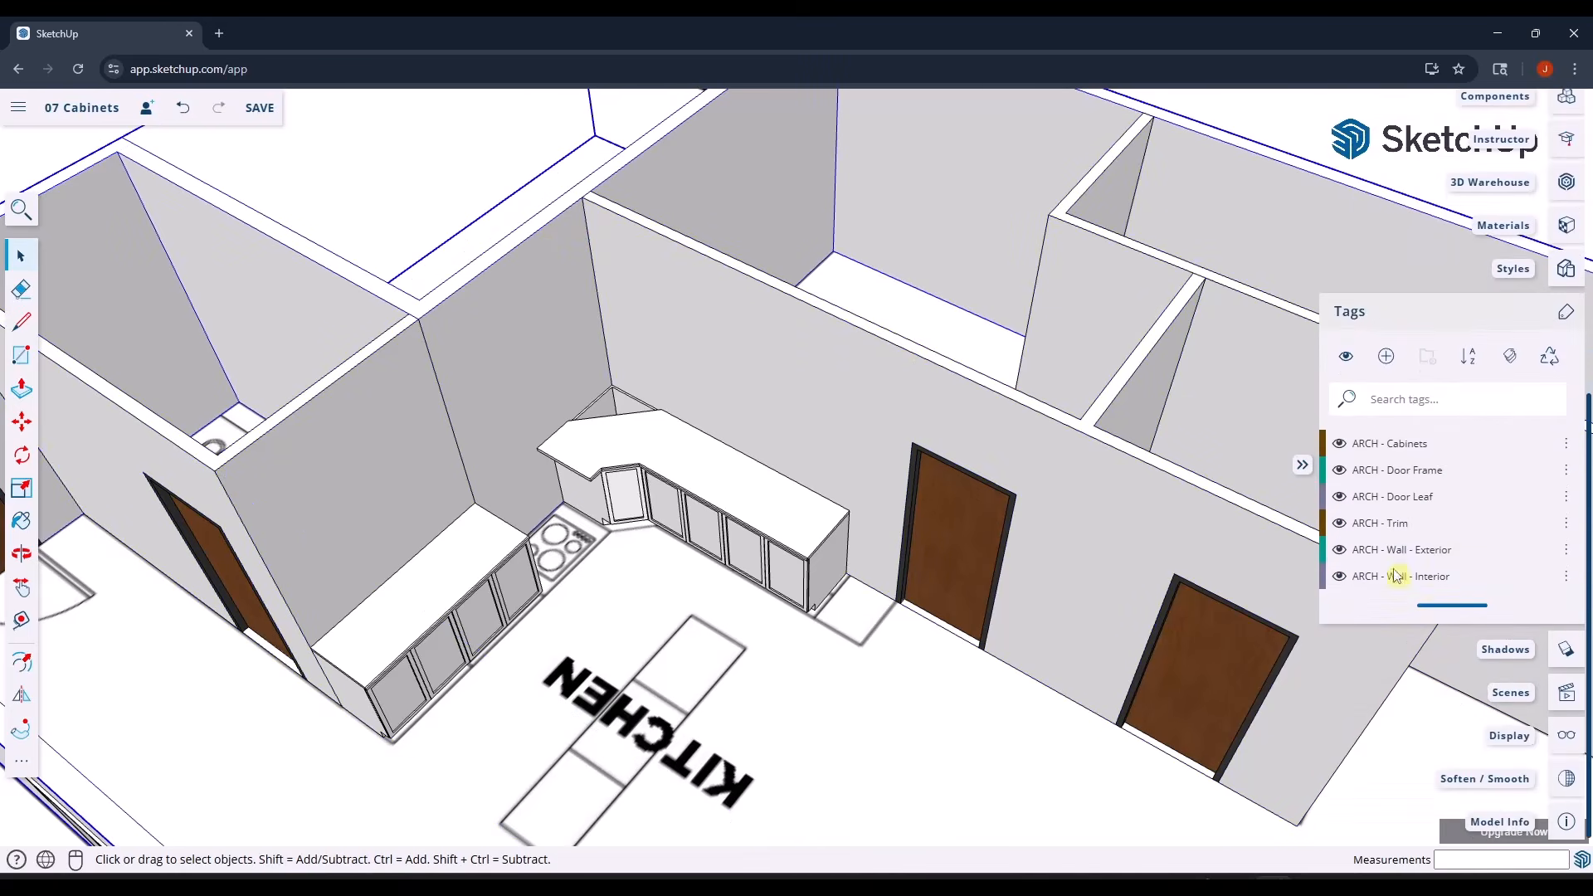
pyautogui.click(1339, 550)
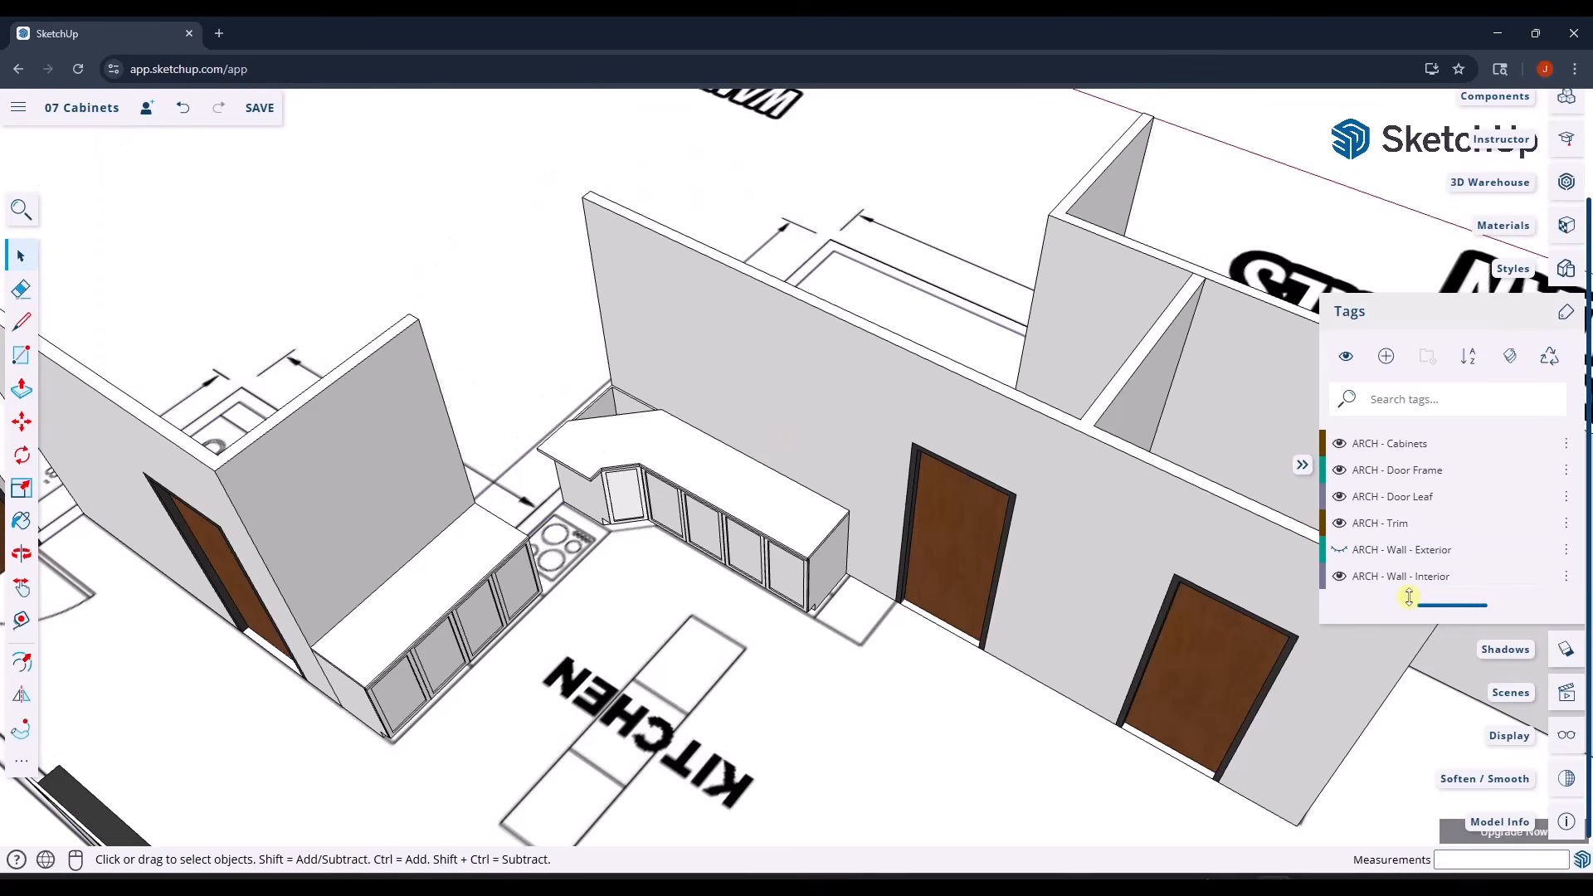
pyautogui.click(1339, 576)
# - Draw lines along the corner cabinet's back edges to close the triangular gap behind the countertop with a face
pyautogui.moveTo(494, 455); pyautogui.dragTo(744, 586, button='middle')
pyautogui.scroll(5, 658, 704)
pyautogui.press('l')
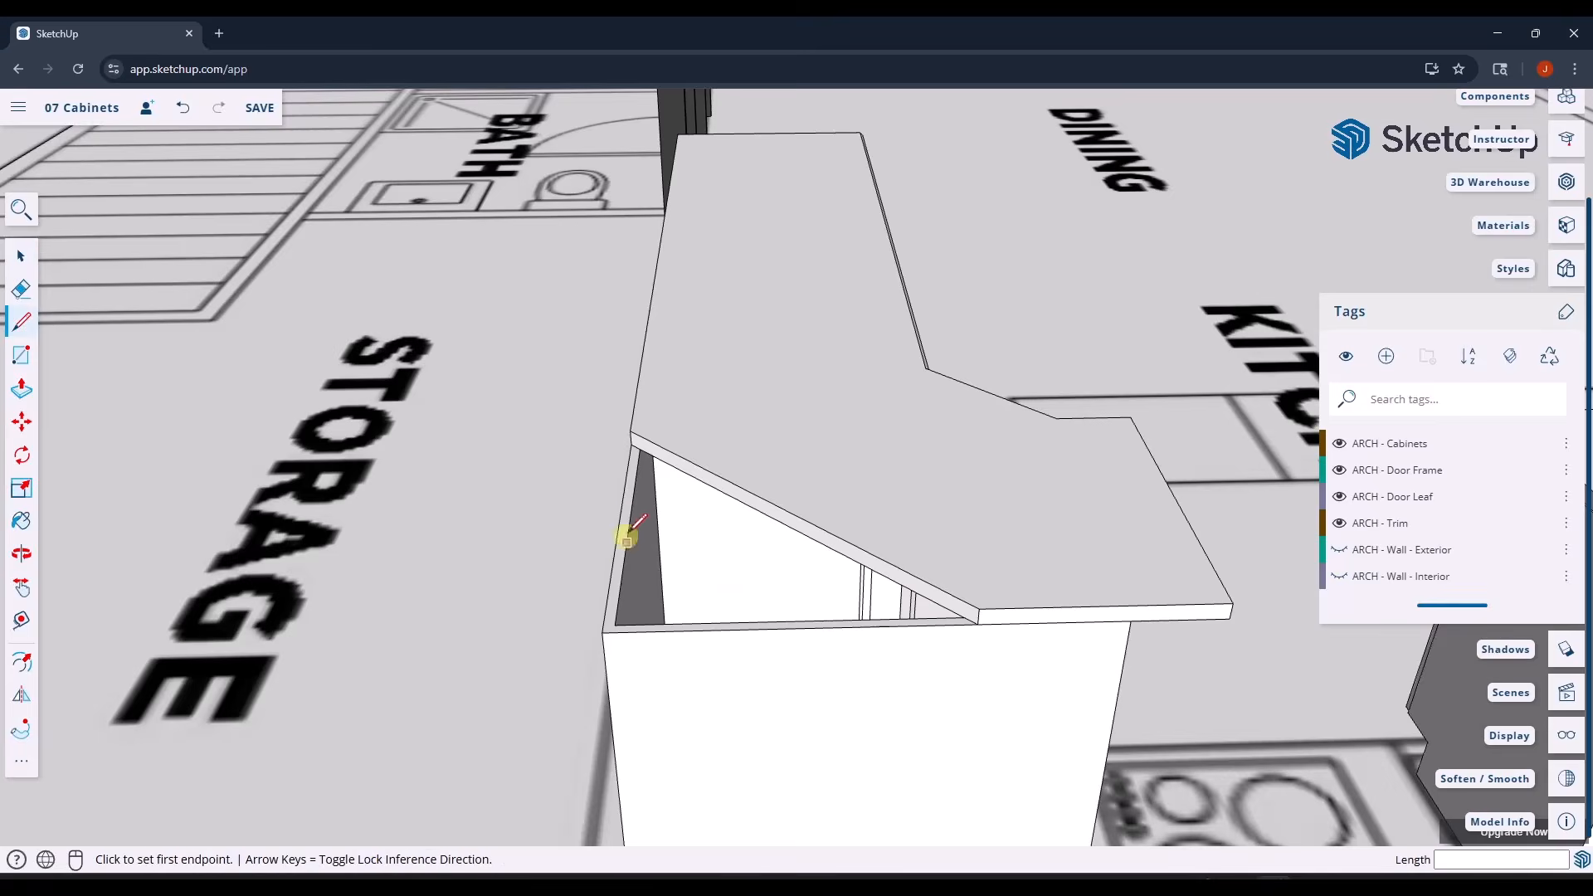
pyautogui.scroll(2, 635, 433)
pyautogui.click(631, 433)
pyautogui.click(590, 695)
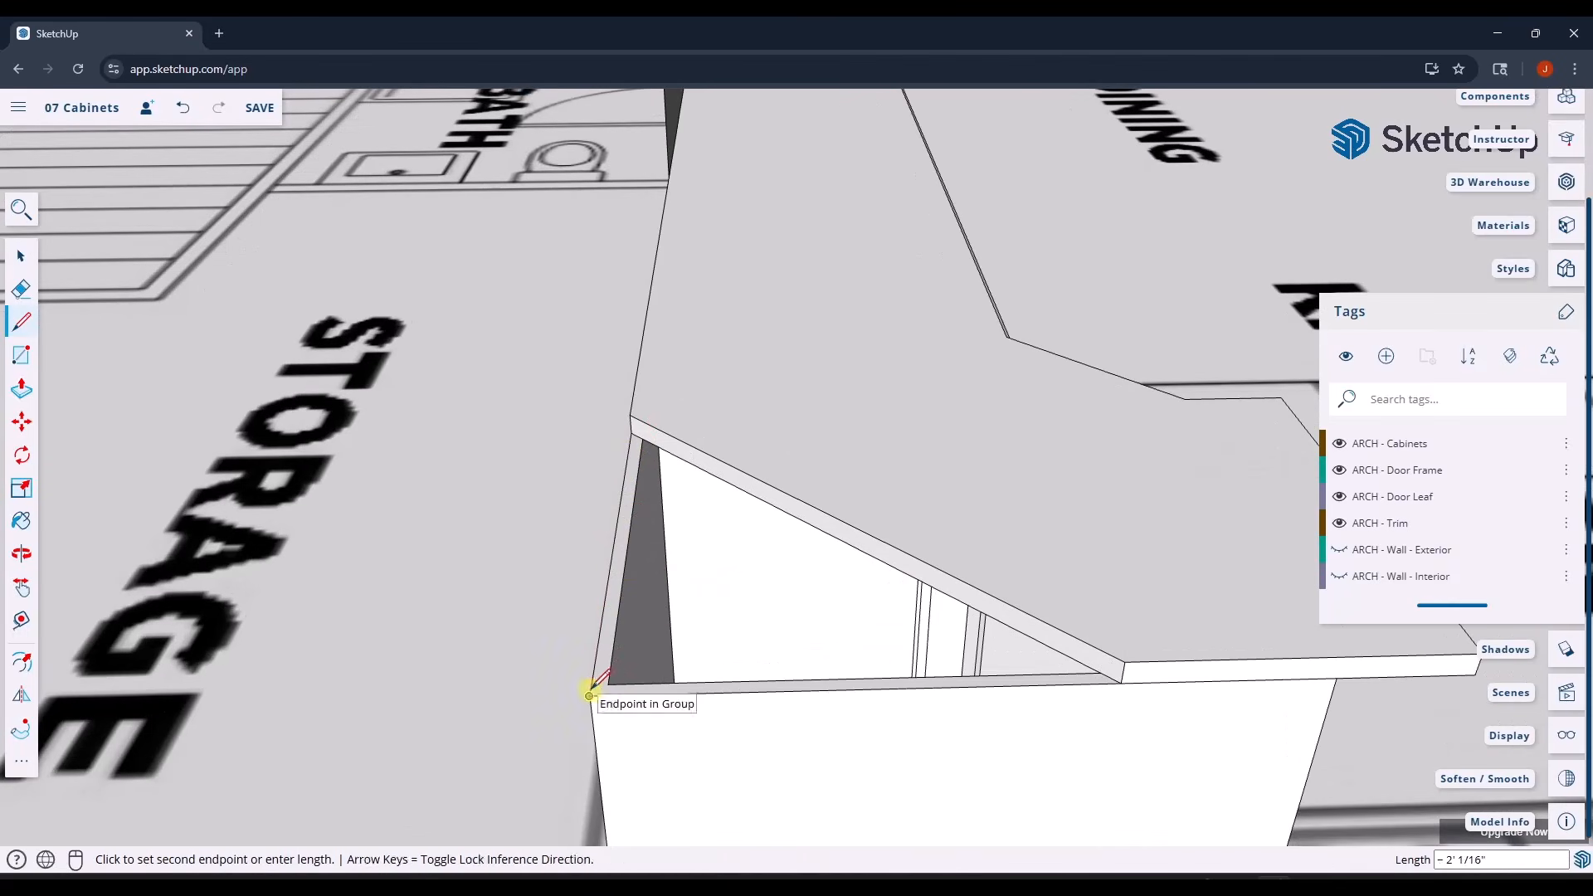
pyautogui.click(1074, 668)
pyautogui.press('space')
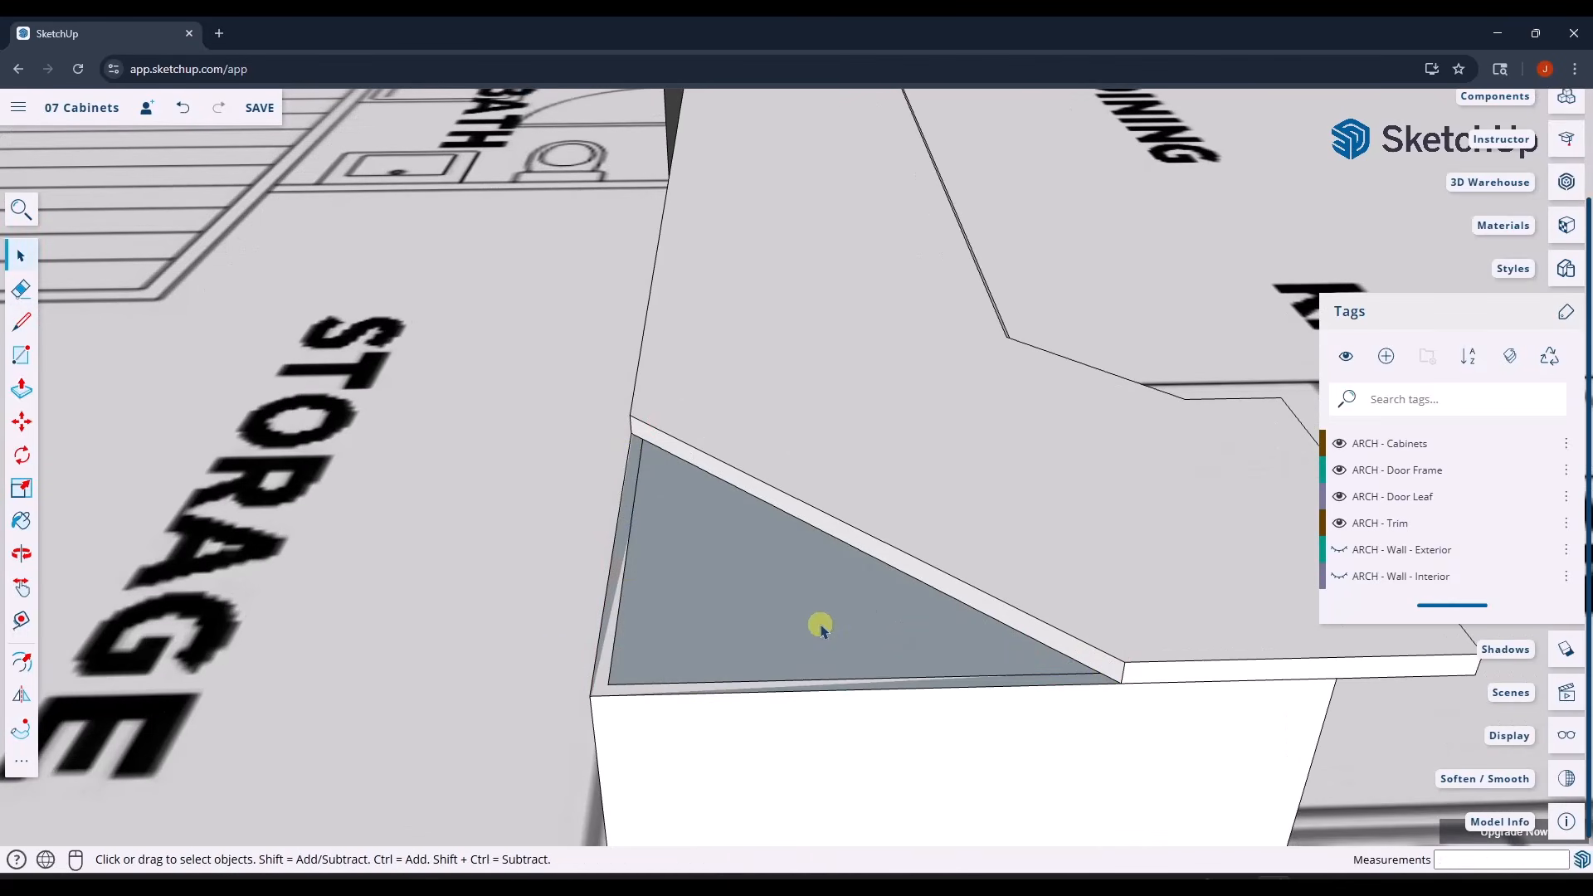
# - Push/Pull the triangular face behind the corner cabinet up to the countertop's top surface and erase the dividing edge
pyautogui.press('p')
pyautogui.click(824, 630)
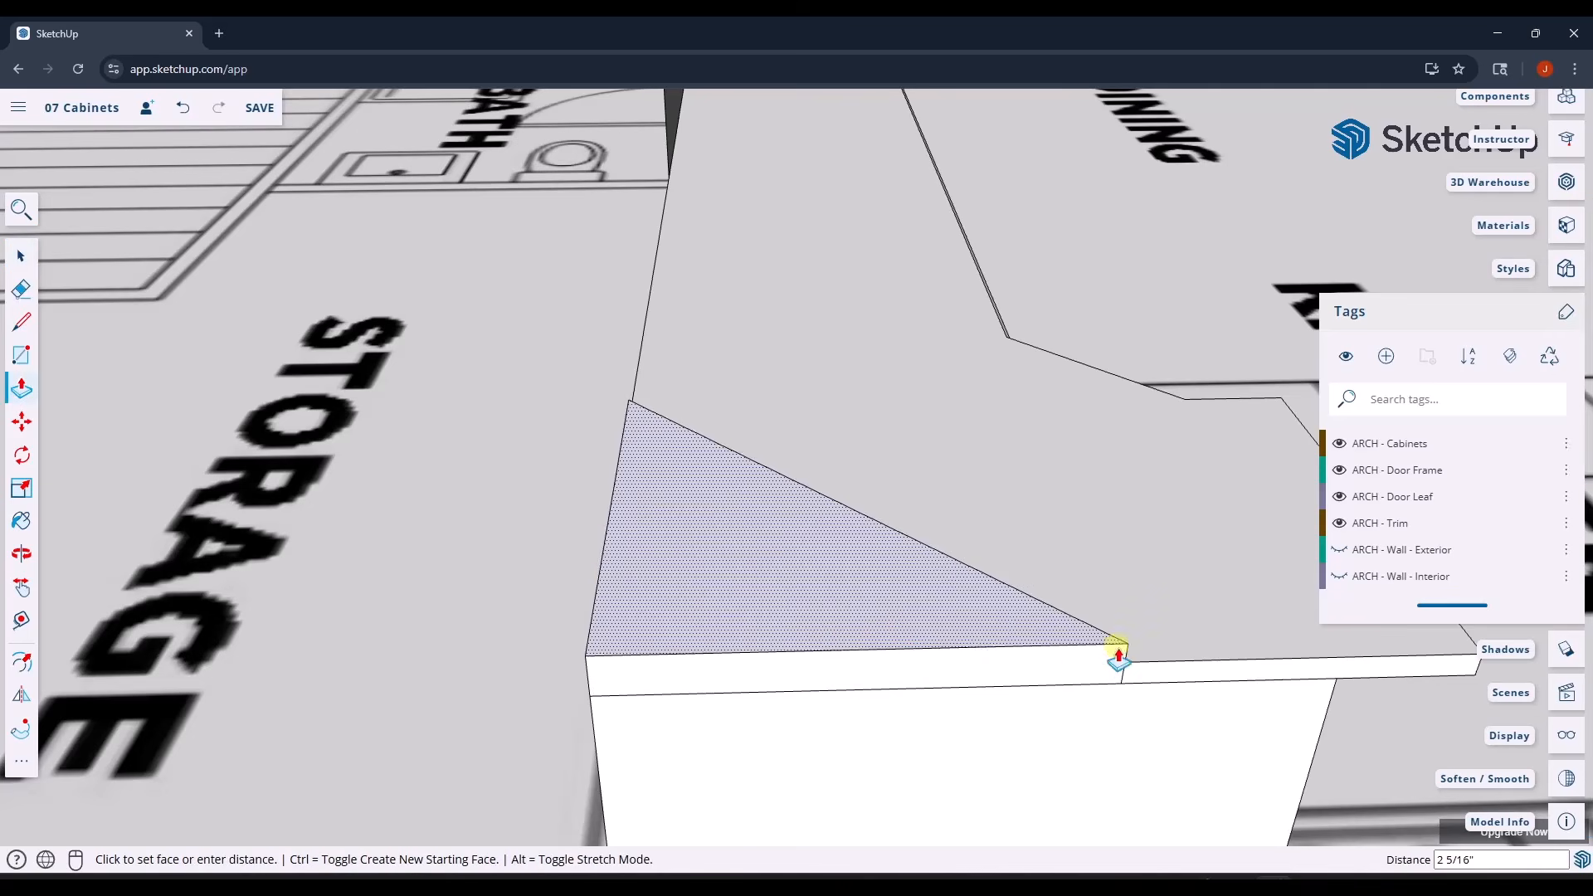
pyautogui.click(1133, 669)
pyautogui.press('e')
pyautogui.click(1037, 609)
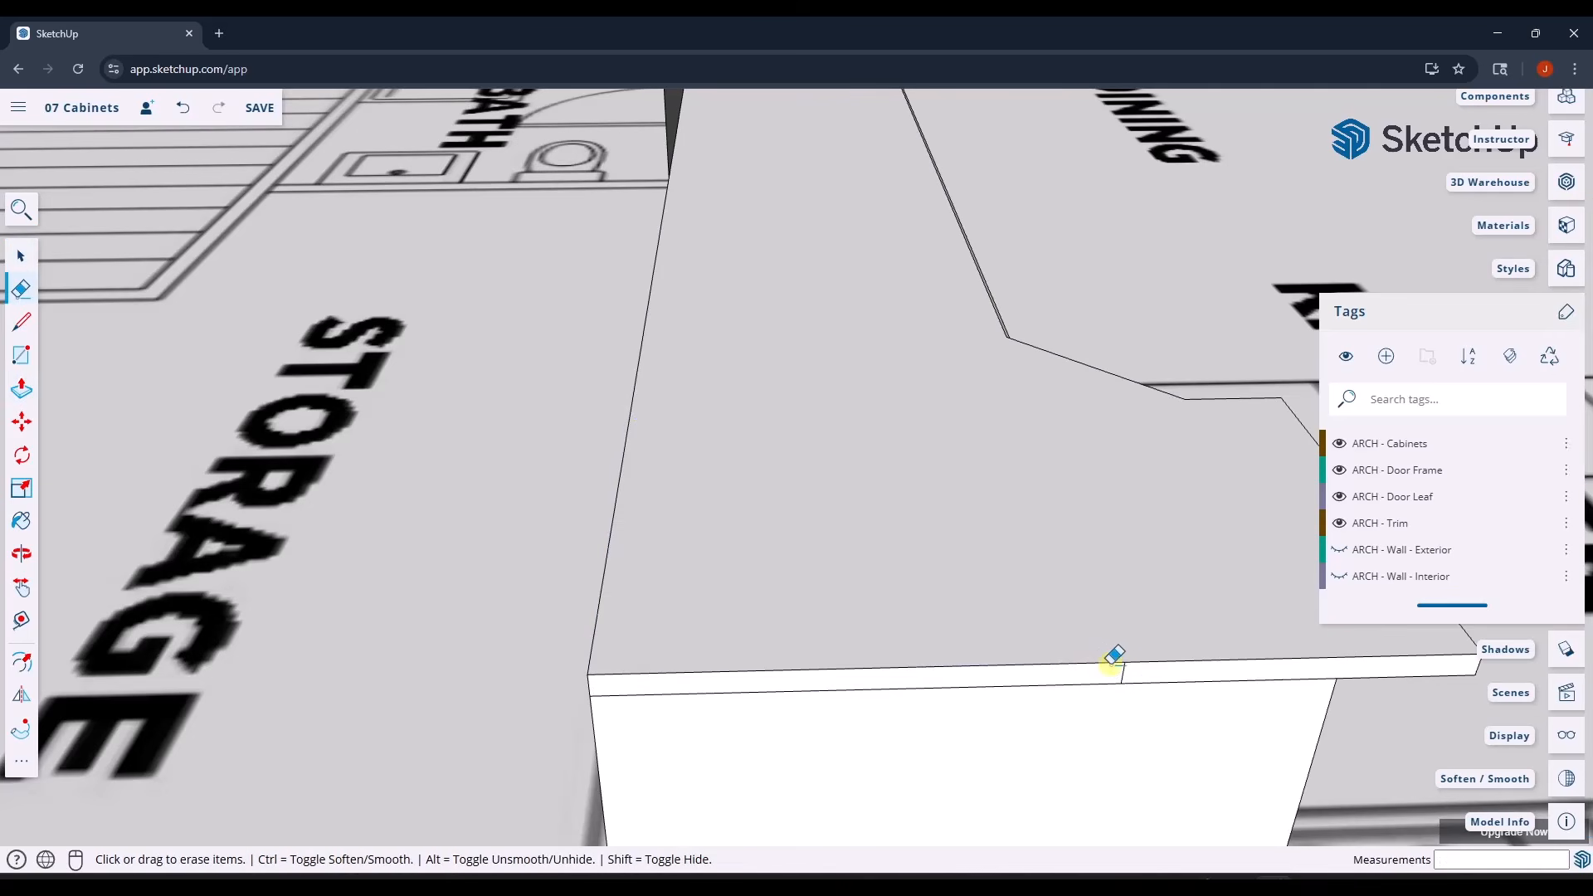
# - Push the corner countertop's overhanging end face back about 5 15/16" to line up with the cabinet side's edge
pyautogui.moveTo(1117, 618)
pyautogui.mouseDown(button='middle')
pyautogui.moveTo(706, 551)
pyautogui.moveTo(809, 529)
pyautogui.mouseUp(button='middle')
pyautogui.scroll(-3, 811, 531)
pyautogui.press('space')
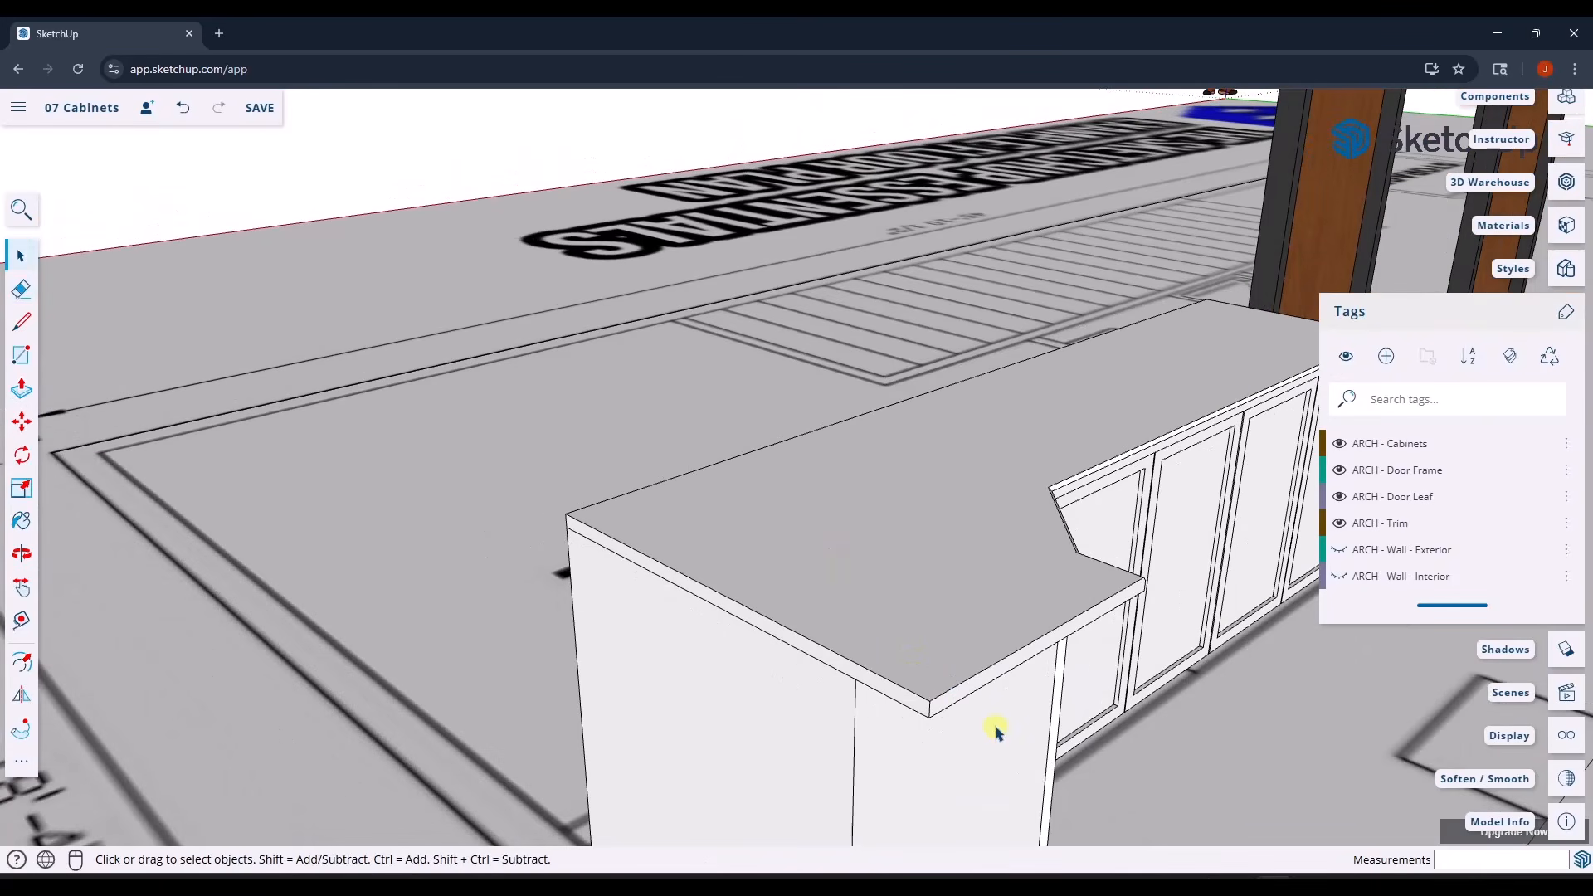
pyautogui.press('p')
pyautogui.click(953, 699)
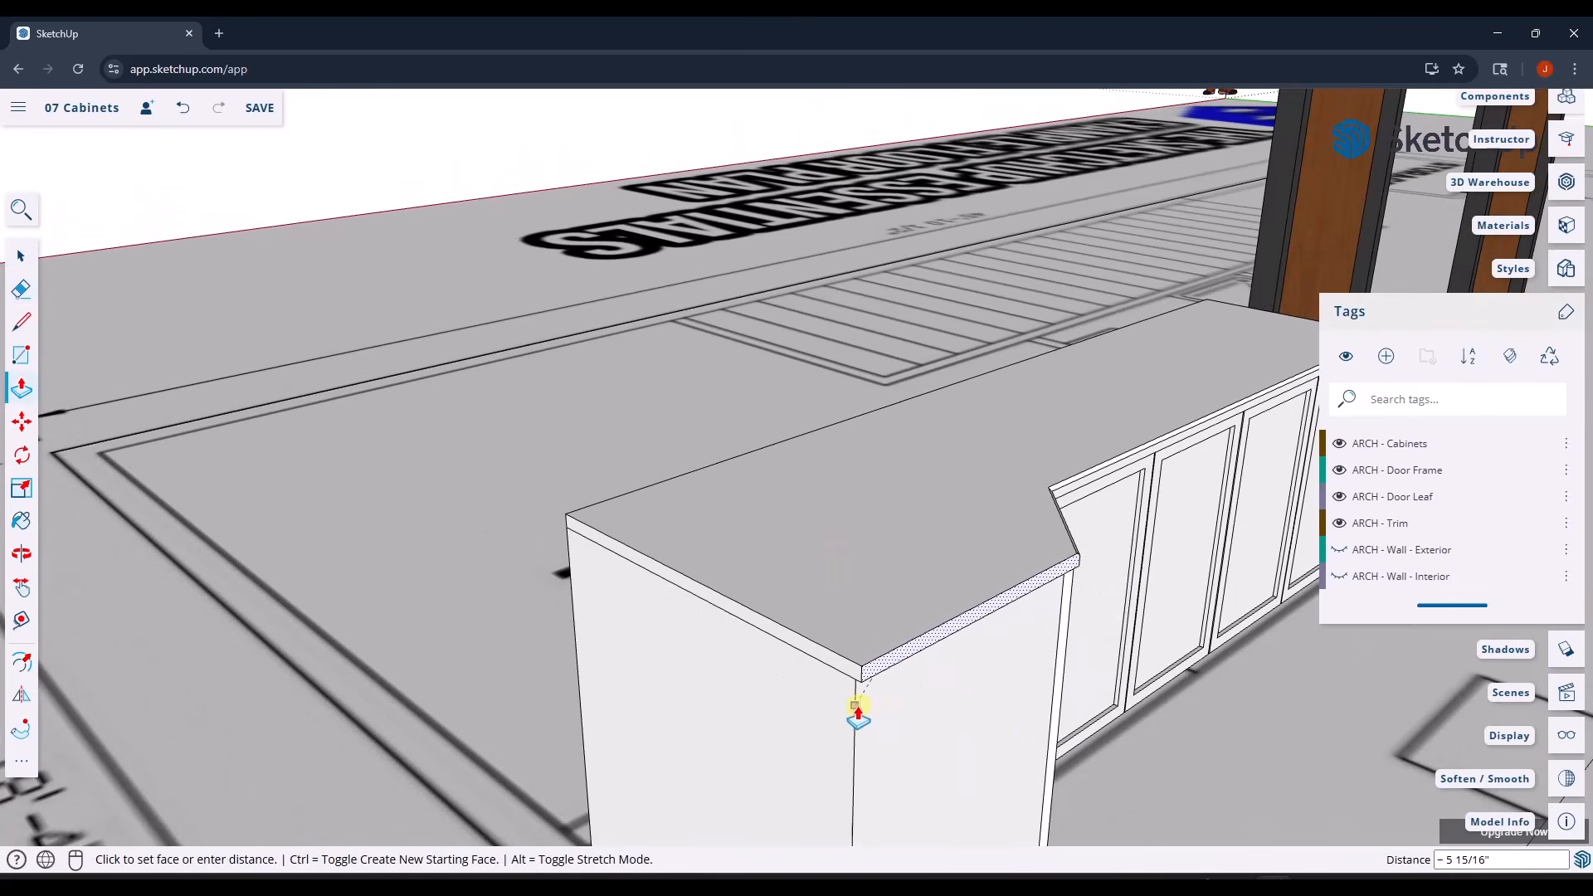
pyautogui.scroll(5, 850, 697)
pyautogui.click(869, 649)
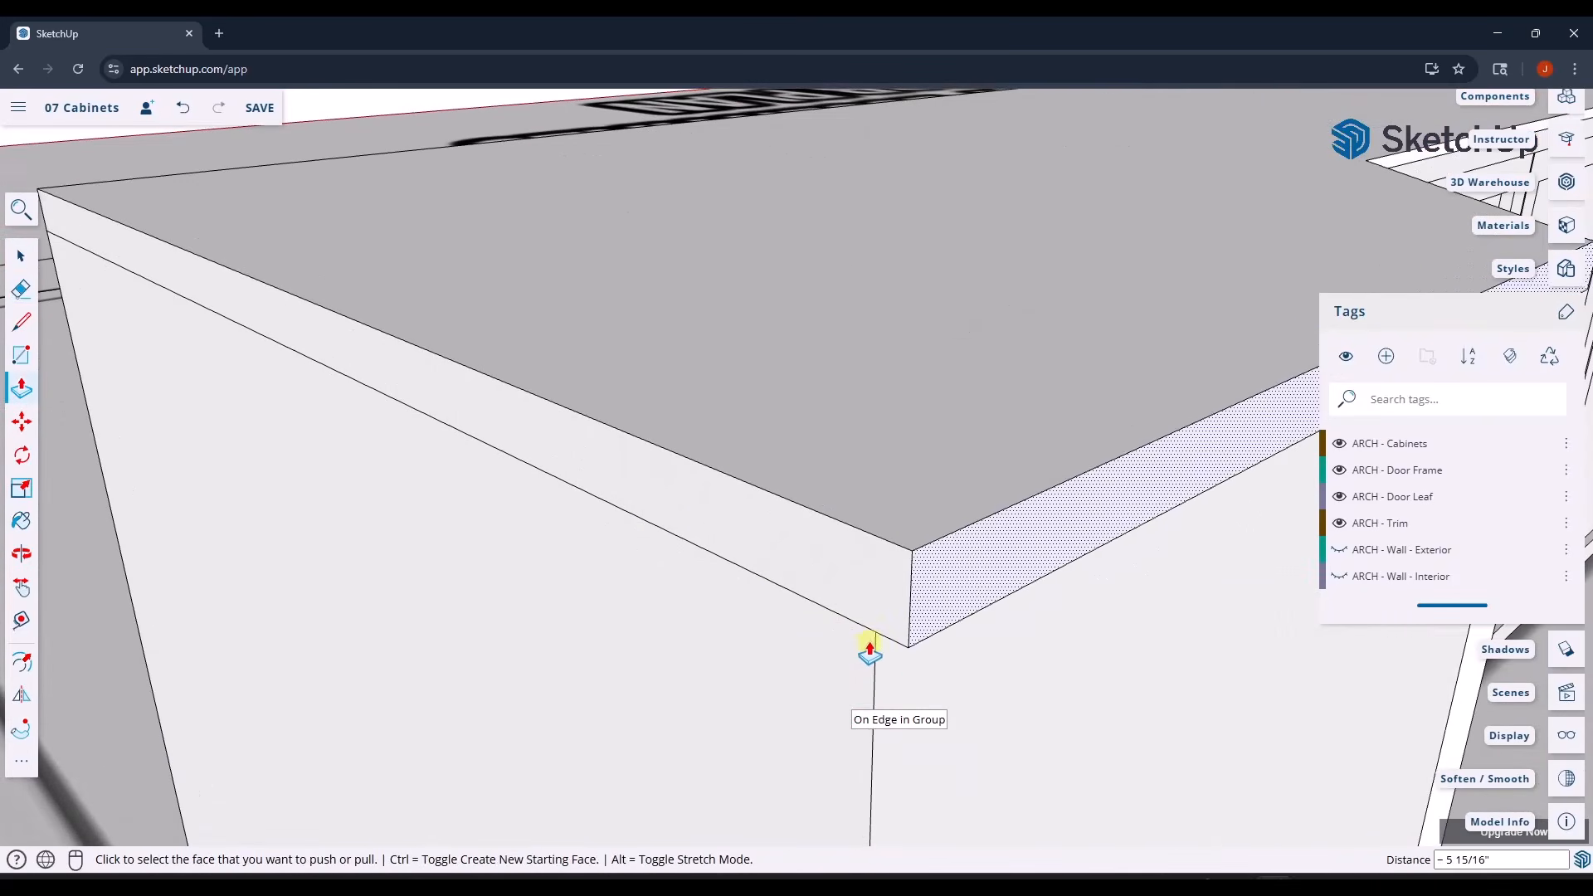
pyautogui.scroll(-3, 830, 655)
pyautogui.moveTo(757, 657); pyautogui.dragTo(398, 552, button='middle')
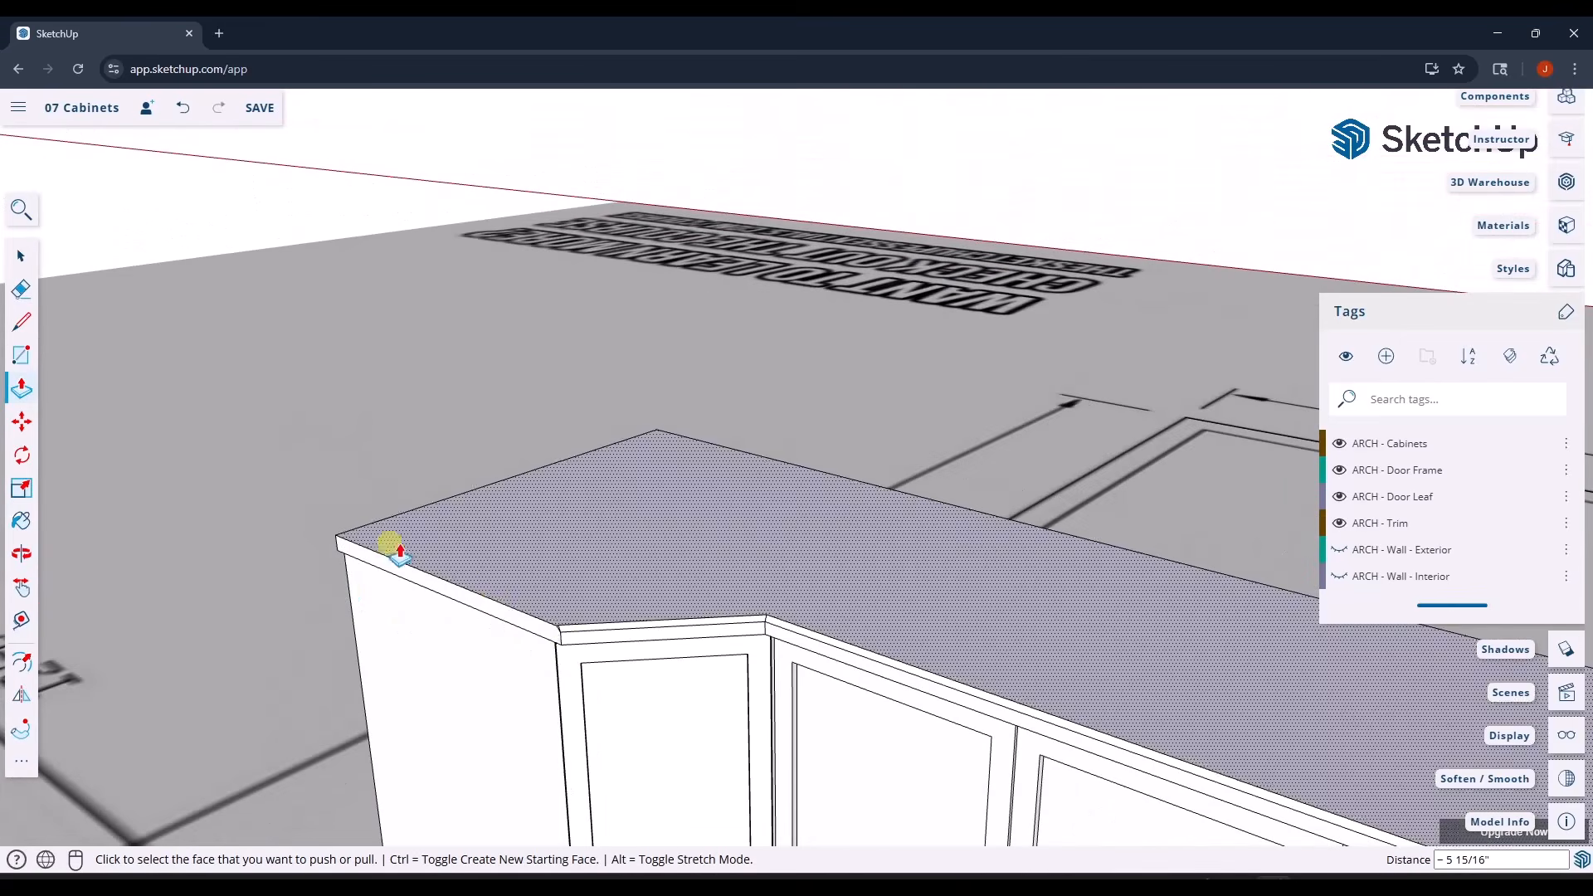
pyautogui.scroll(-6, 614, 647)
pyautogui.moveTo(618, 649); pyautogui.dragTo(523, 579, button='middle')
# - Group the countertops on both kitchen walls together
pyautogui.click(515, 538)
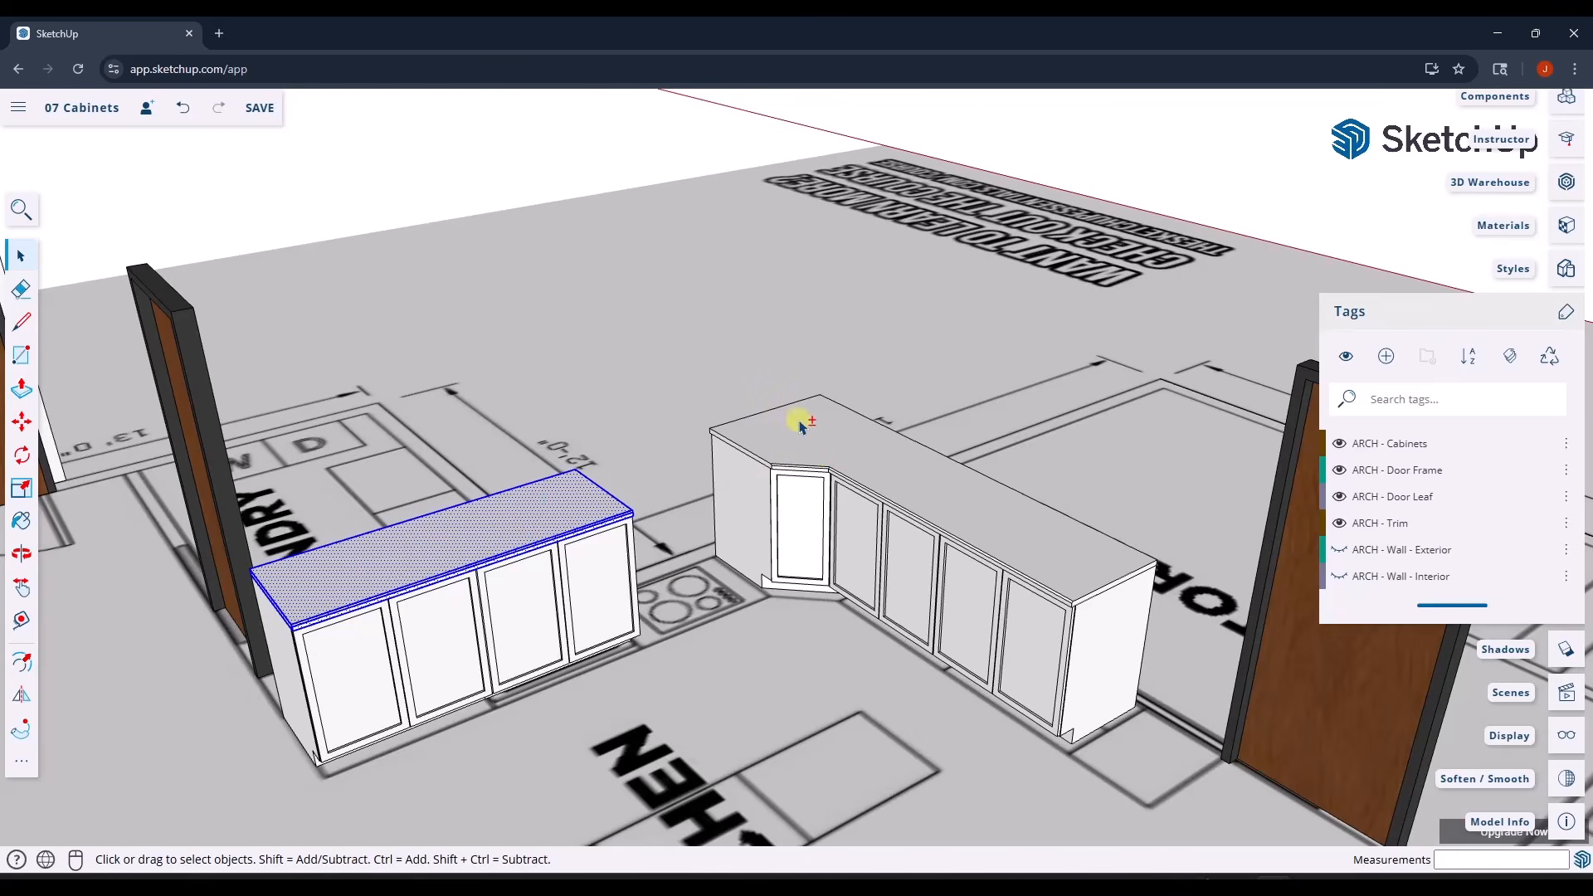
pyautogui.keyDown('ctrl'); pyautogui.click(824, 447); pyautogui.keyUp('ctrl')
pyautogui.rightClick(824, 448)
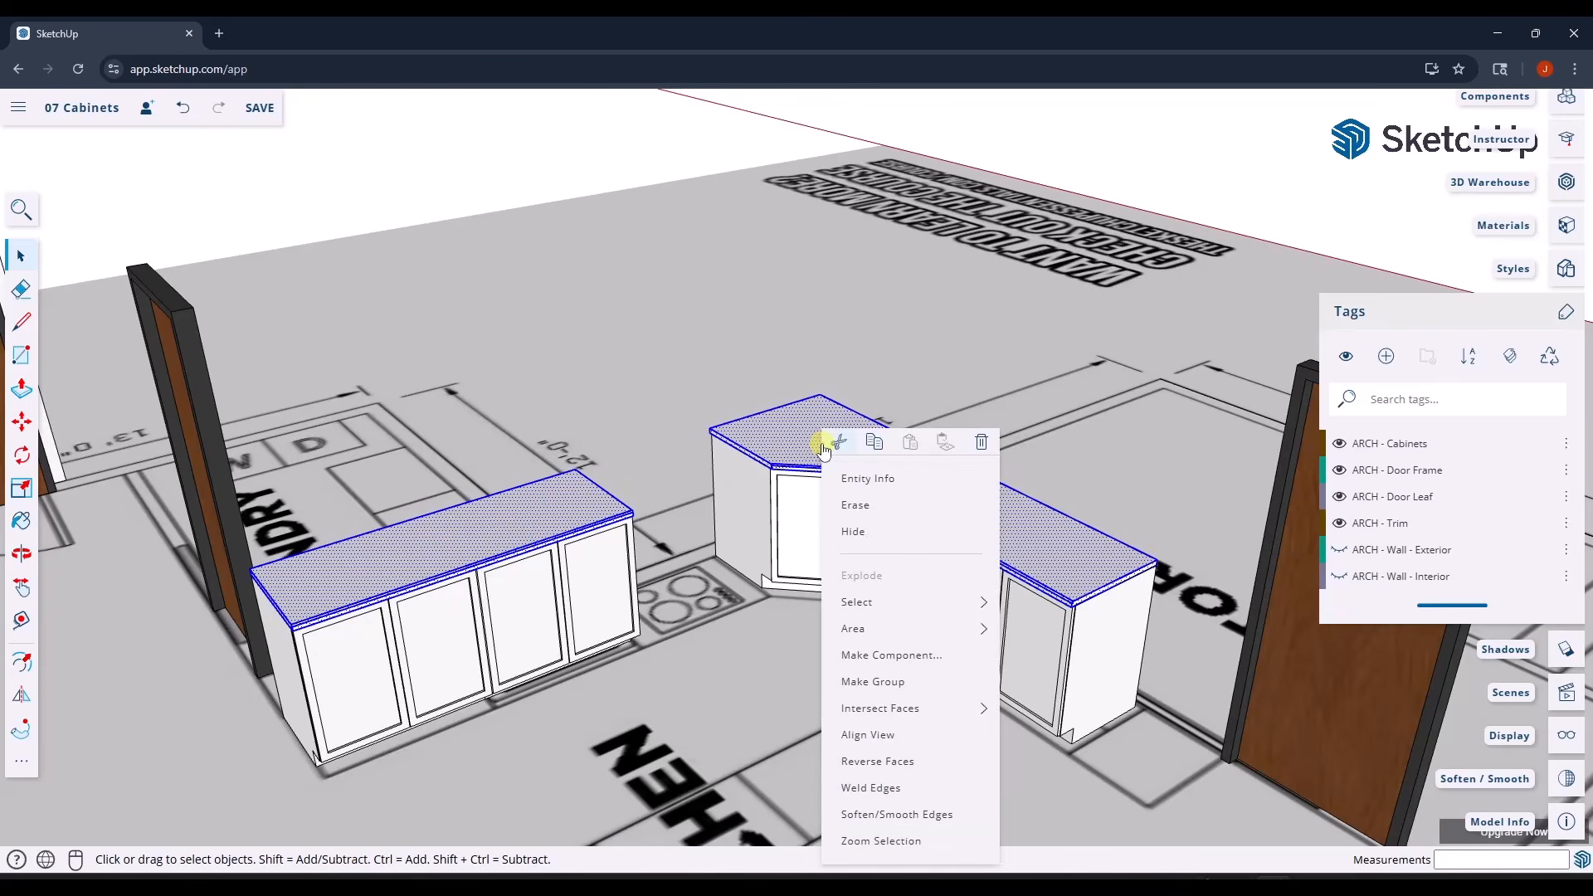
pyautogui.click(886, 682)
# - Create a new tag named "ARCH - Counter" and assign it to the countertop group
pyautogui.click(1386, 355)
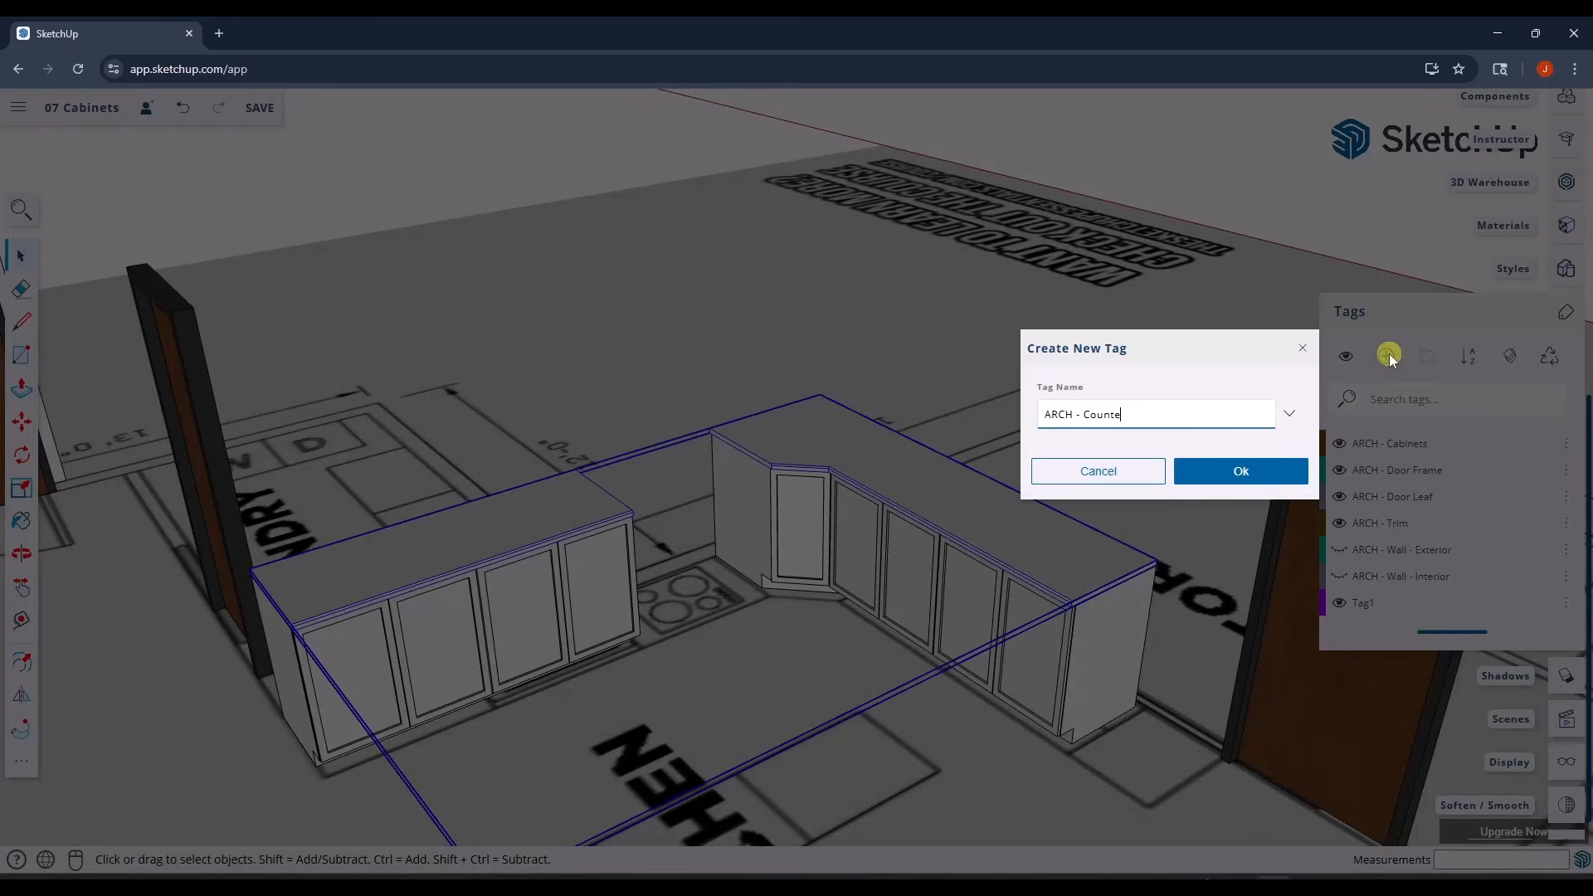
pyautogui.press('Return')
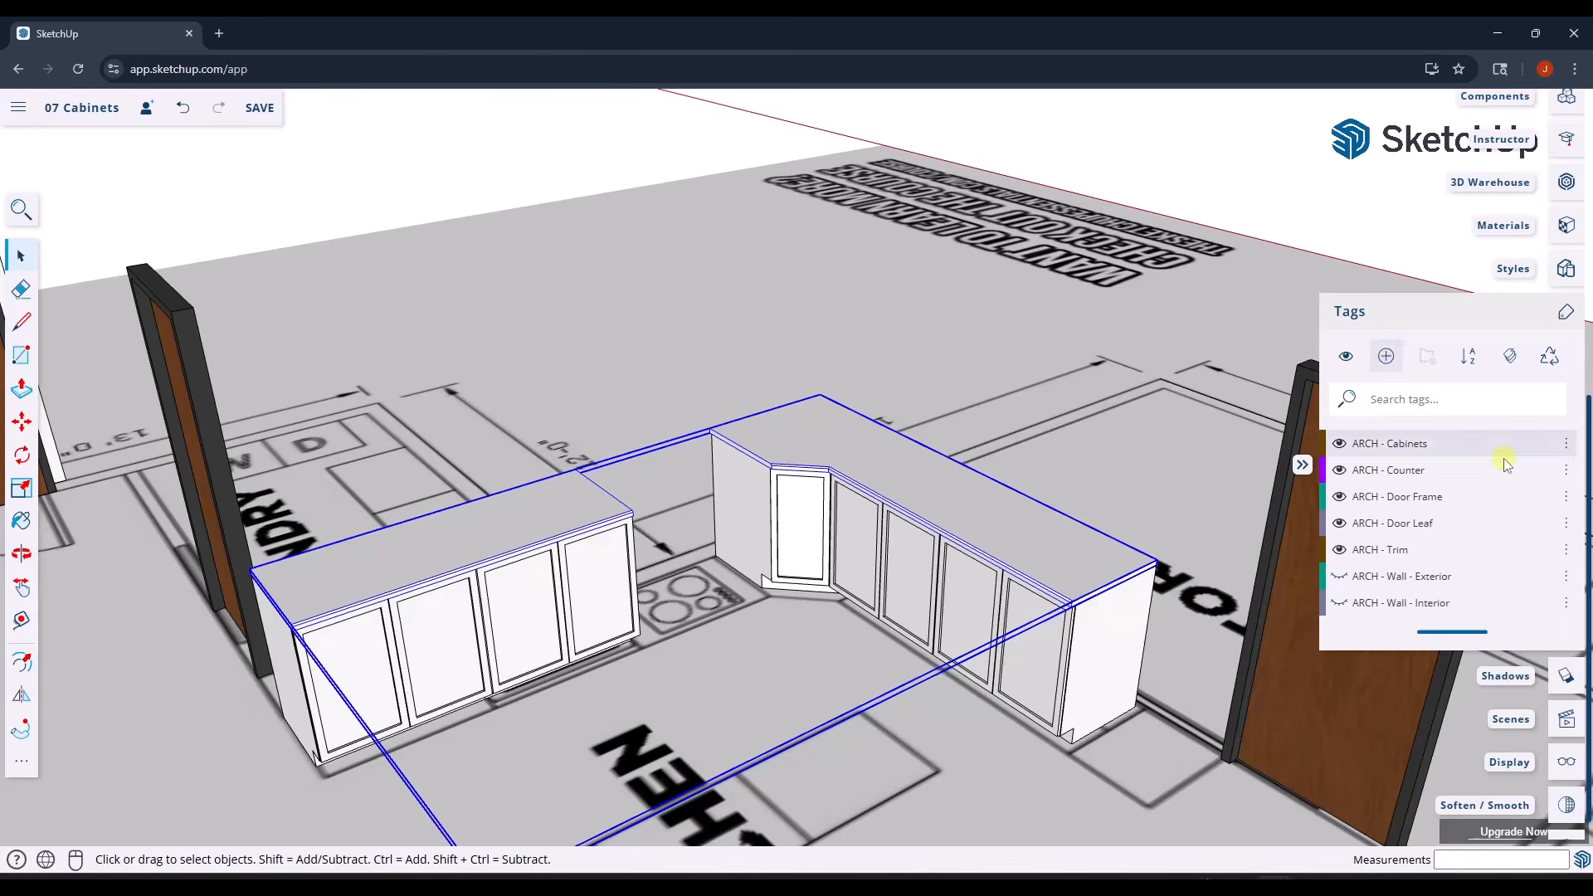
pyautogui.scroll(5, 1504, 463)
pyautogui.click(1433, 257)
pyautogui.scroll(-3, 1432, 382)
pyautogui.click(1433, 418)
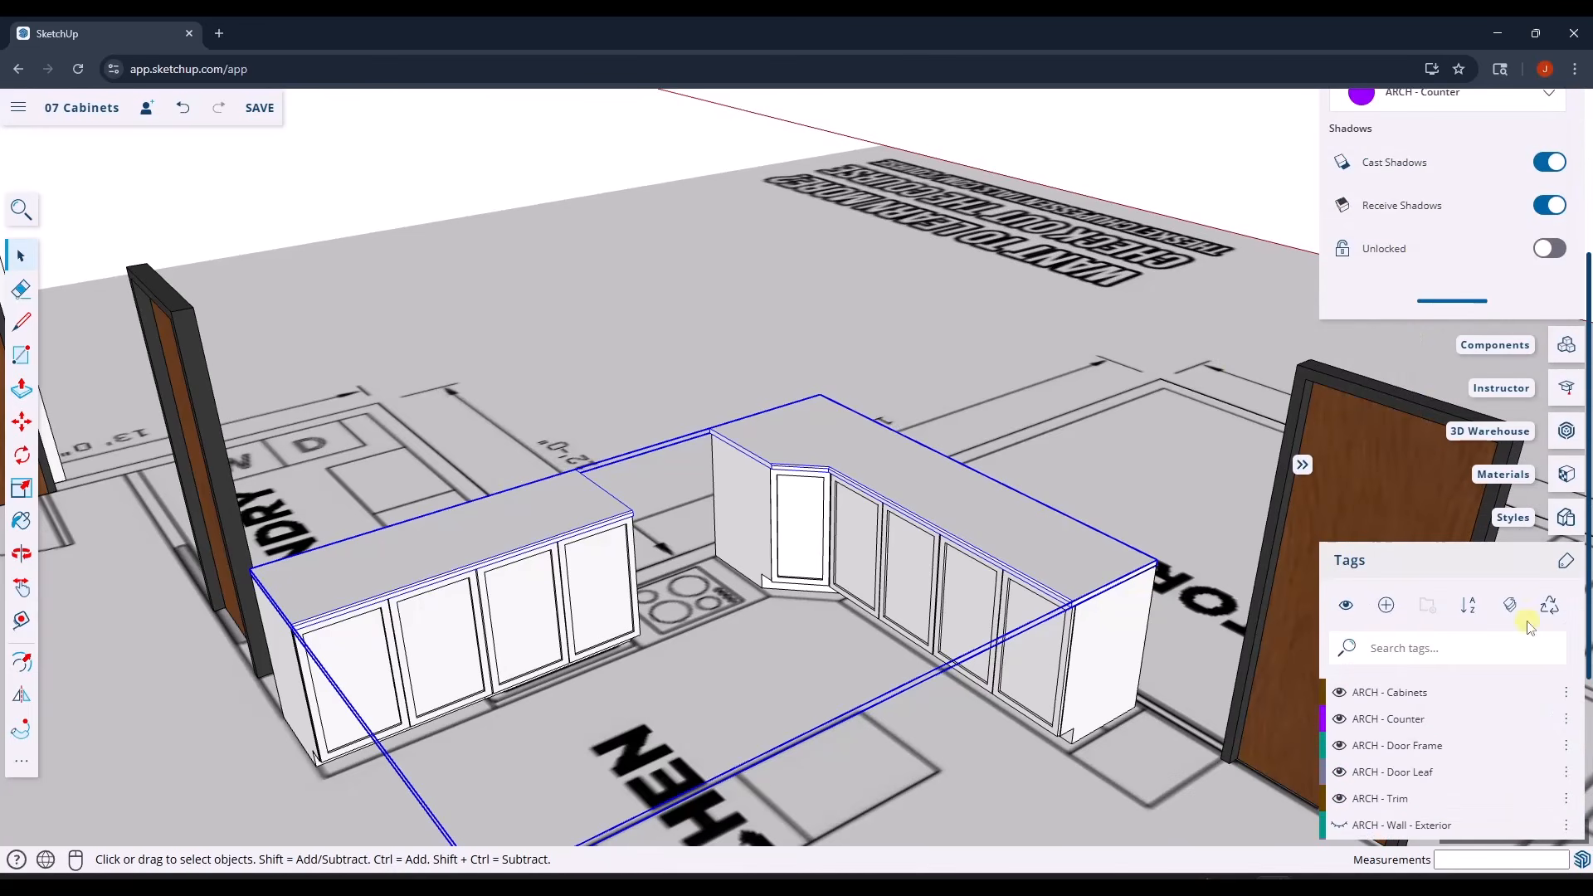
# - Show the ARCH - Wall - Exterior and ARCH - Wall - Interior tags again
pyautogui.scroll(-3, 1436, 708)
pyautogui.click(1339, 576)
pyautogui.click(1338, 603)
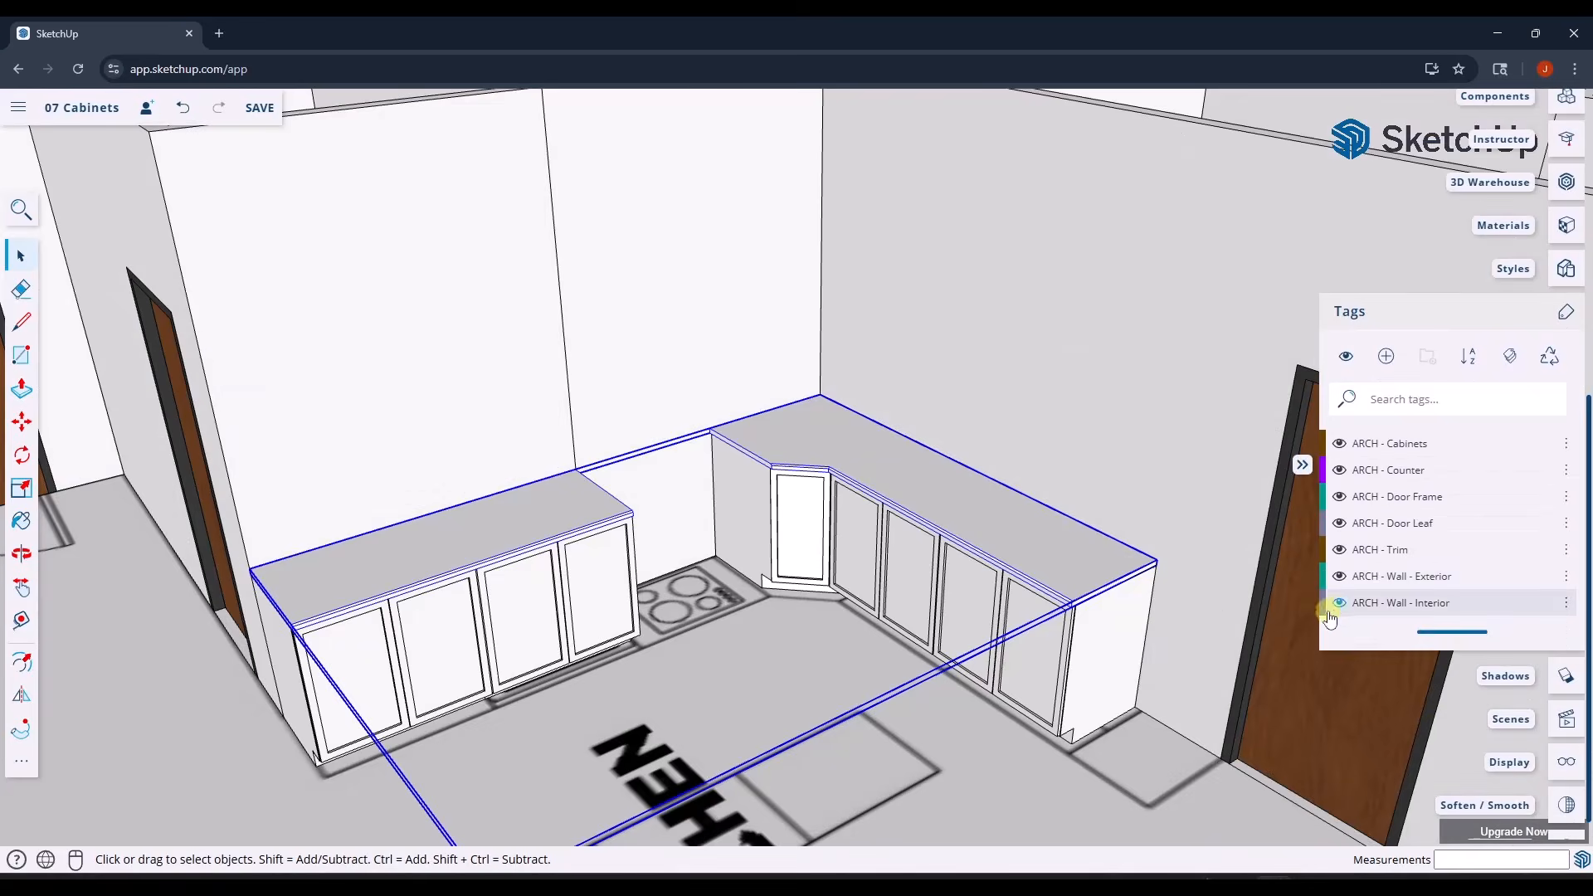
pyautogui.scroll(-5, 917, 523)
pyautogui.moveTo(917, 523); pyautogui.dragTo(963, 551, button='middle')
pyautogui.scroll(3, 946, 688)
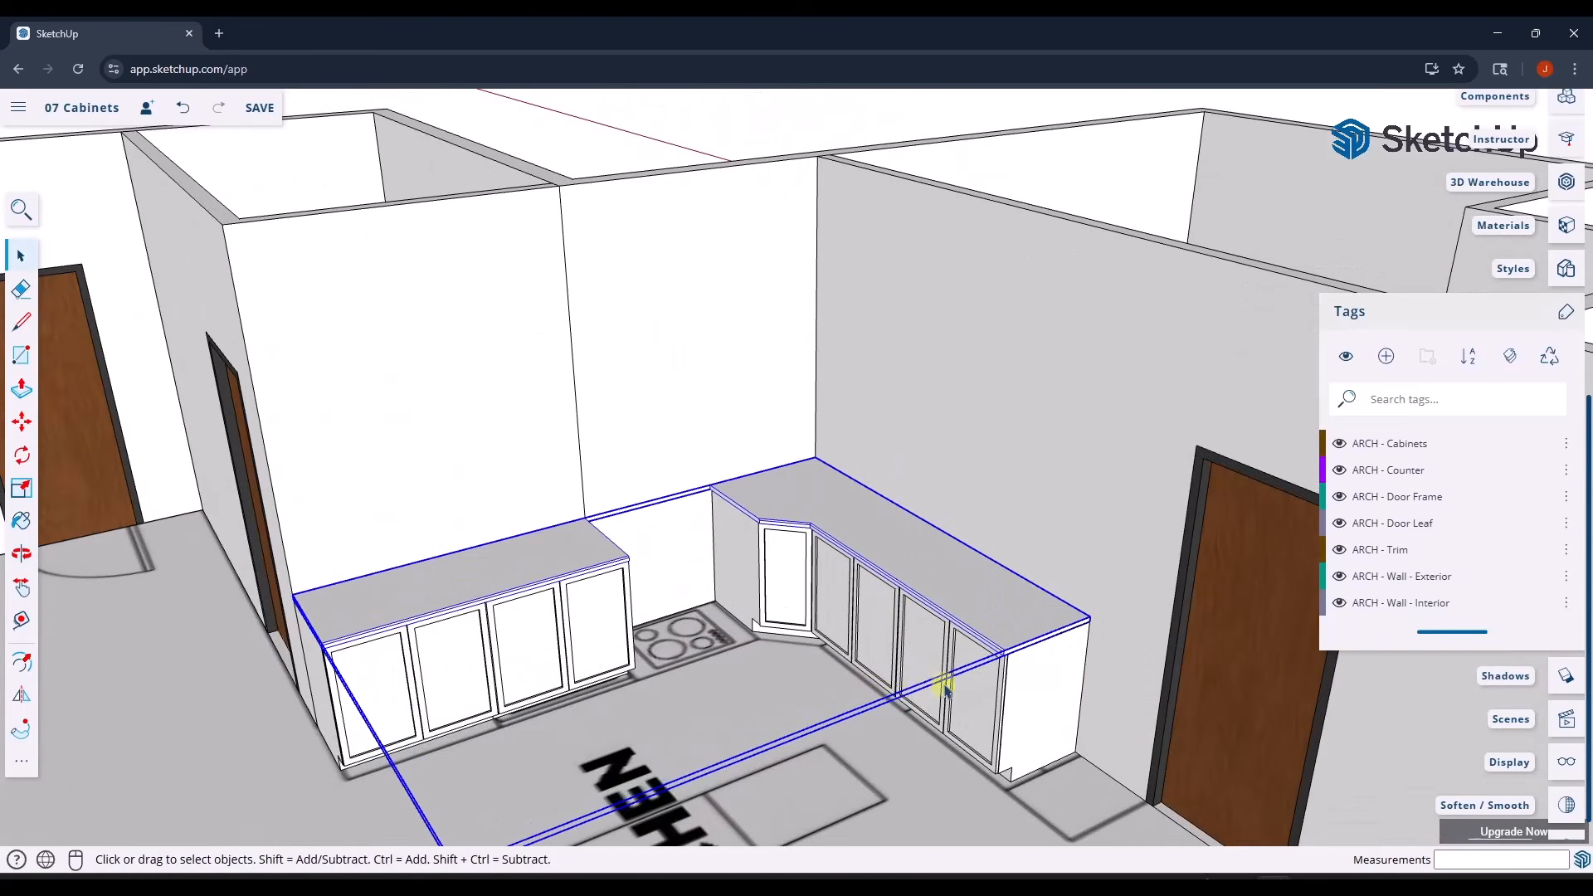
pyautogui.moveTo(946, 689); pyautogui.dragTo(979, 560, button='middle')
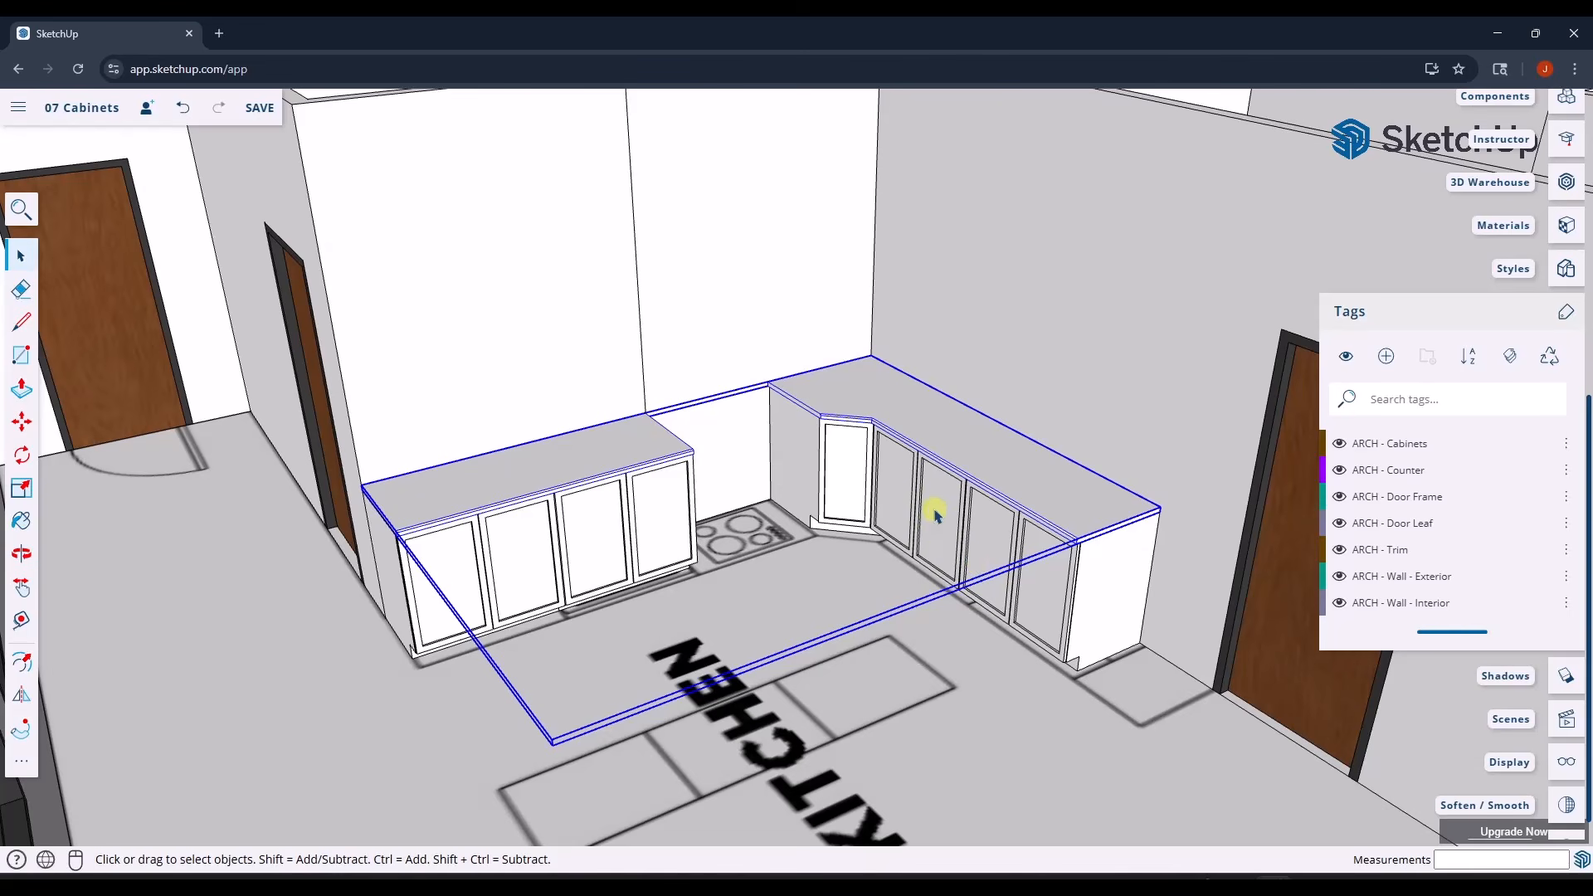
pyautogui.scroll(-3, 934, 514)
pyautogui.keyDown('shift'); pyautogui.moveTo(1026, 567); pyautogui.dragTo(943, 542, button='middle'); pyautogui.keyUp('shift')
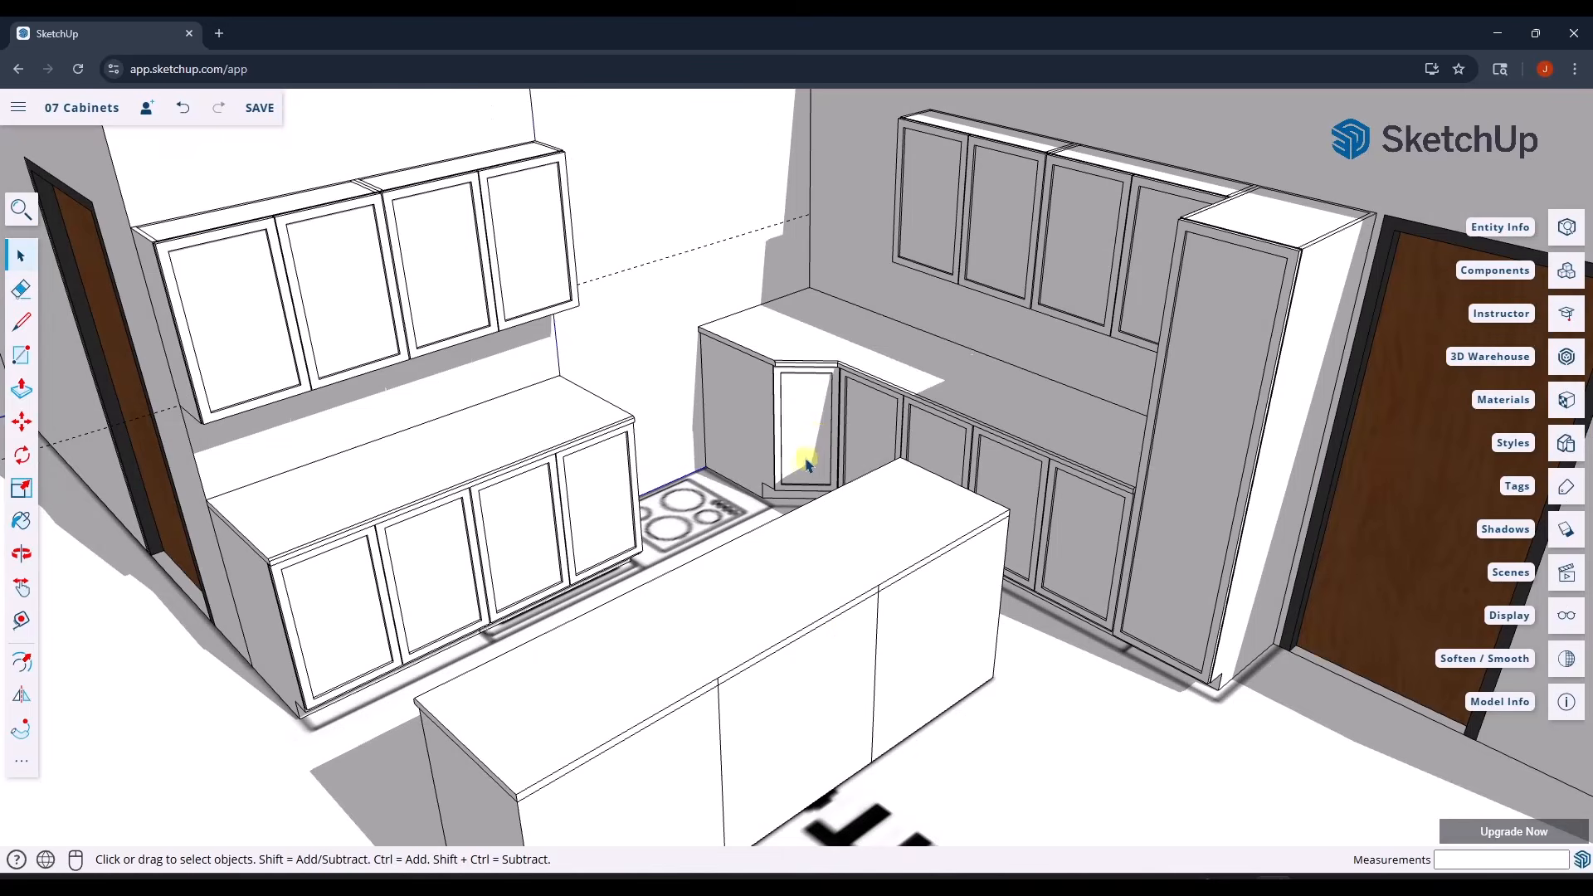
# - Paint the countertop group, including the island top, with the dark grey material from the Stone collection
pyautogui.scroll(-6, 806, 464)
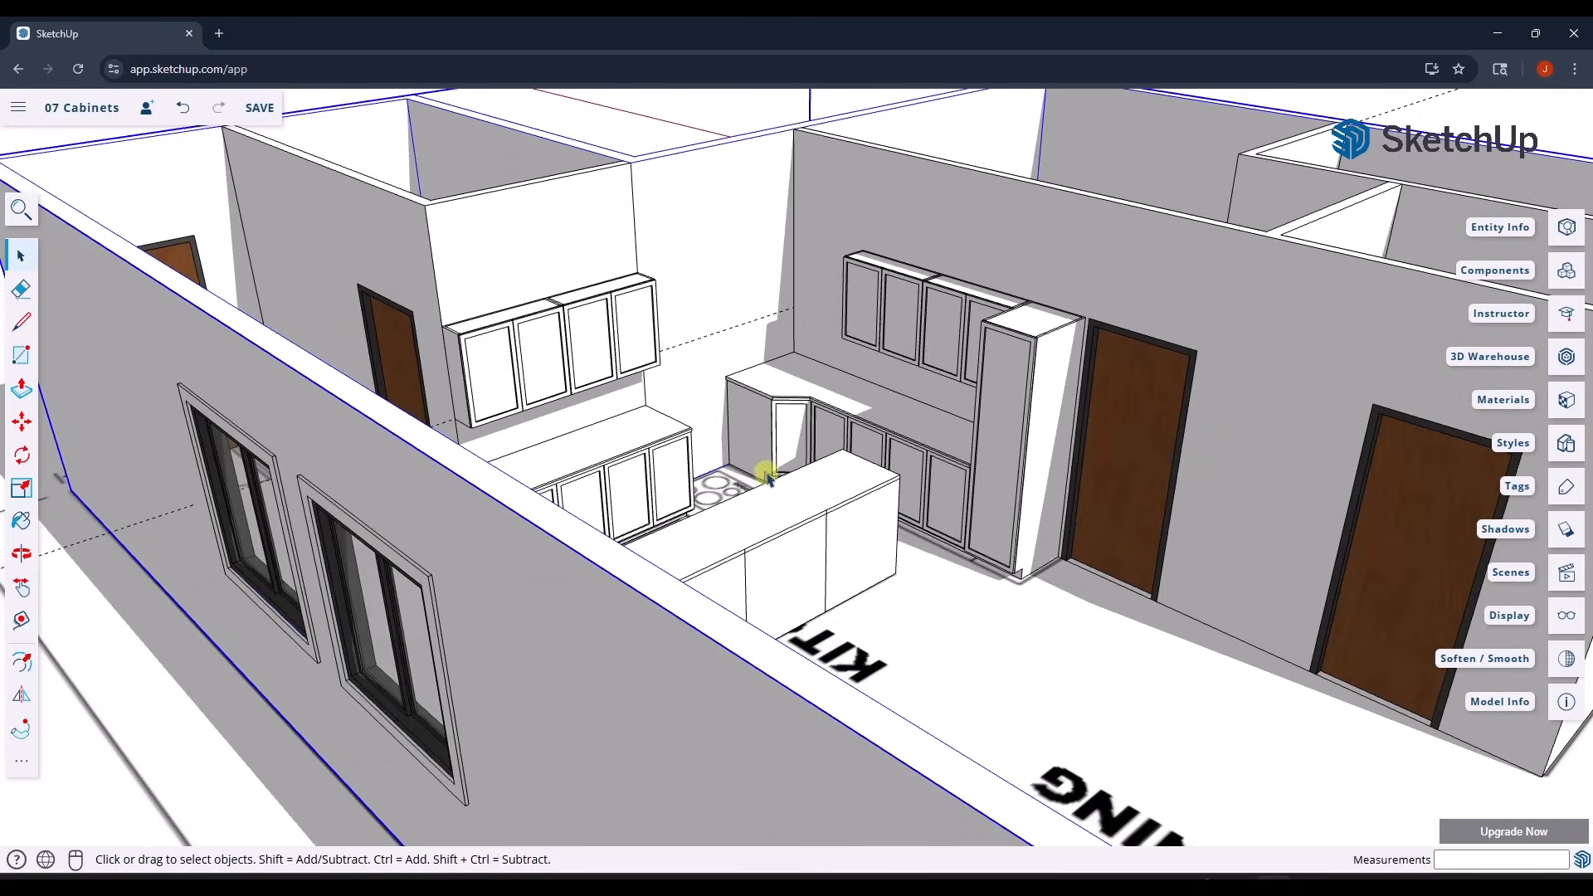
pyautogui.scroll(4, 769, 508)
pyautogui.moveTo(773, 518); pyautogui.dragTo(756, 516, button='middle')
pyautogui.click(747, 514)
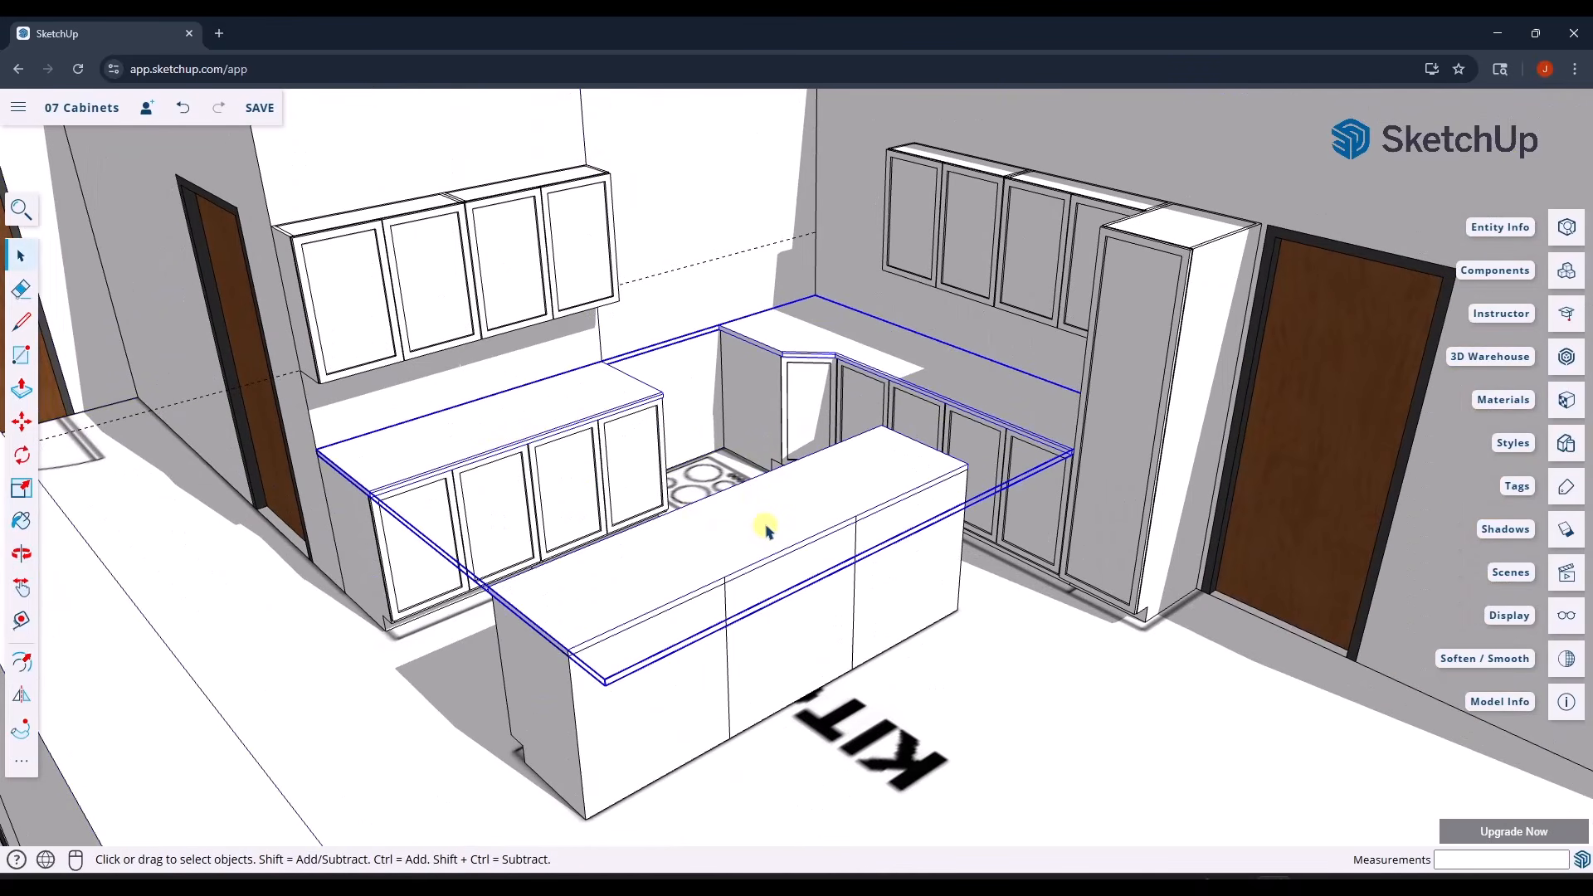
pyautogui.click(1565, 402)
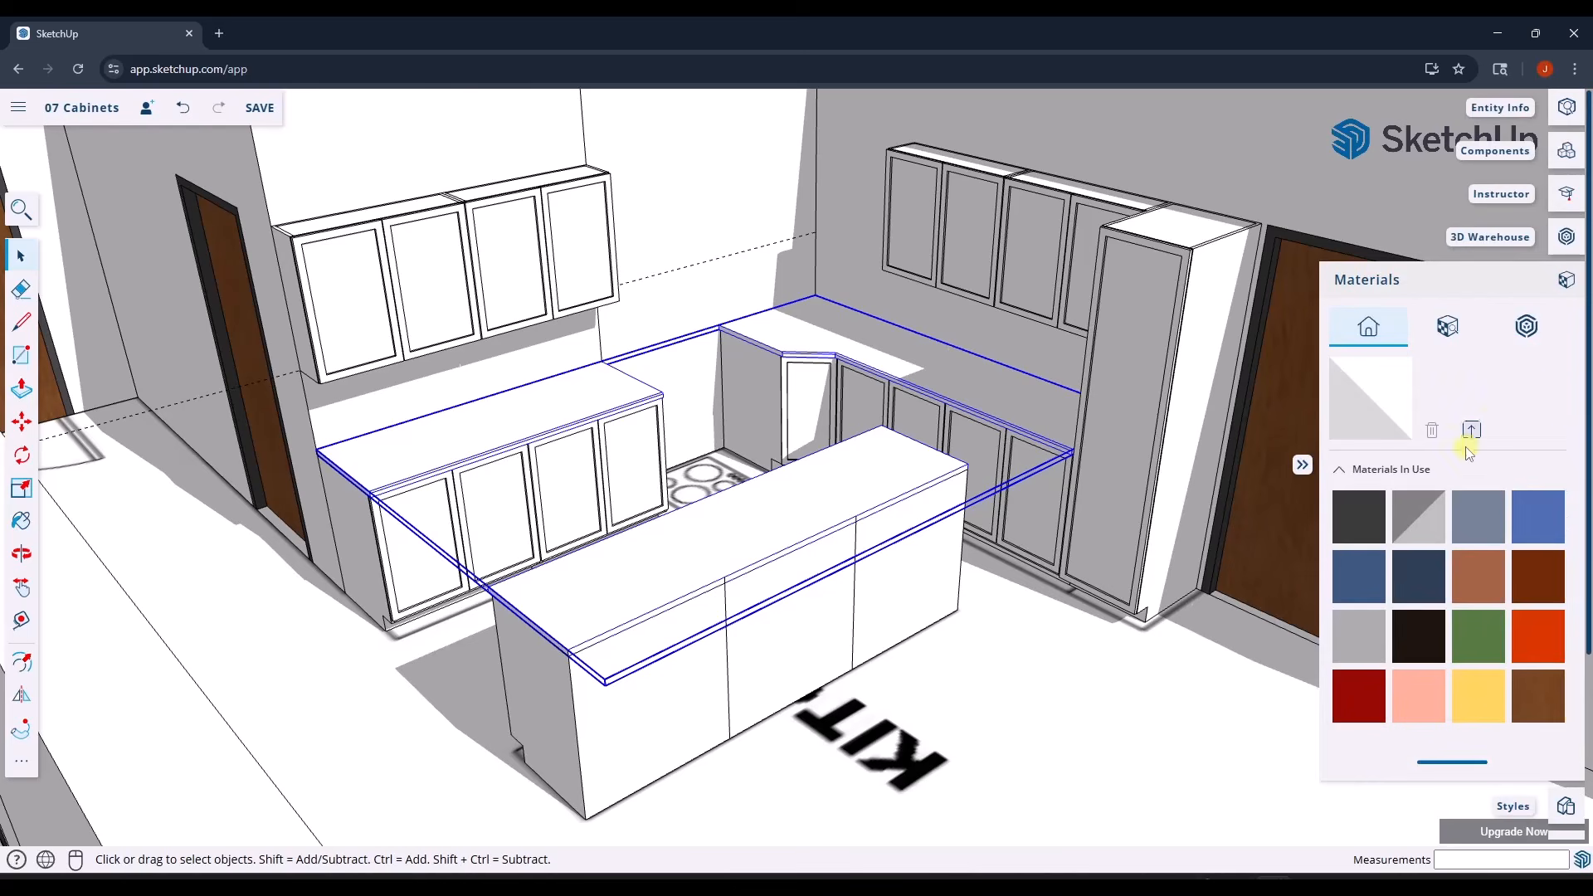
pyautogui.click(1365, 469)
pyautogui.click(1446, 326)
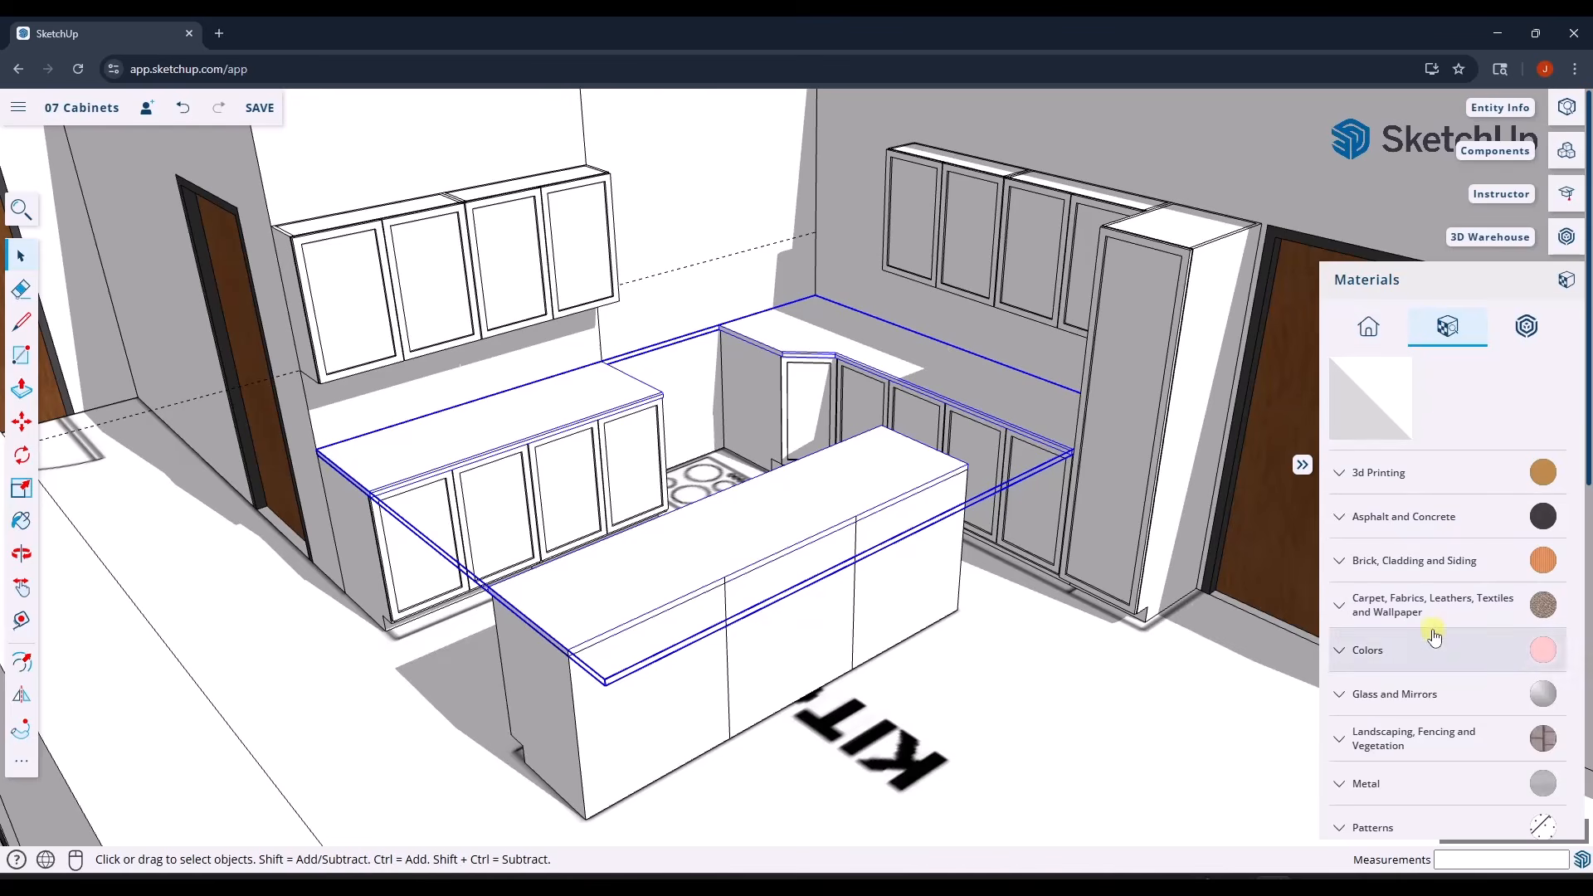
pyautogui.scroll(-5, 1419, 578)
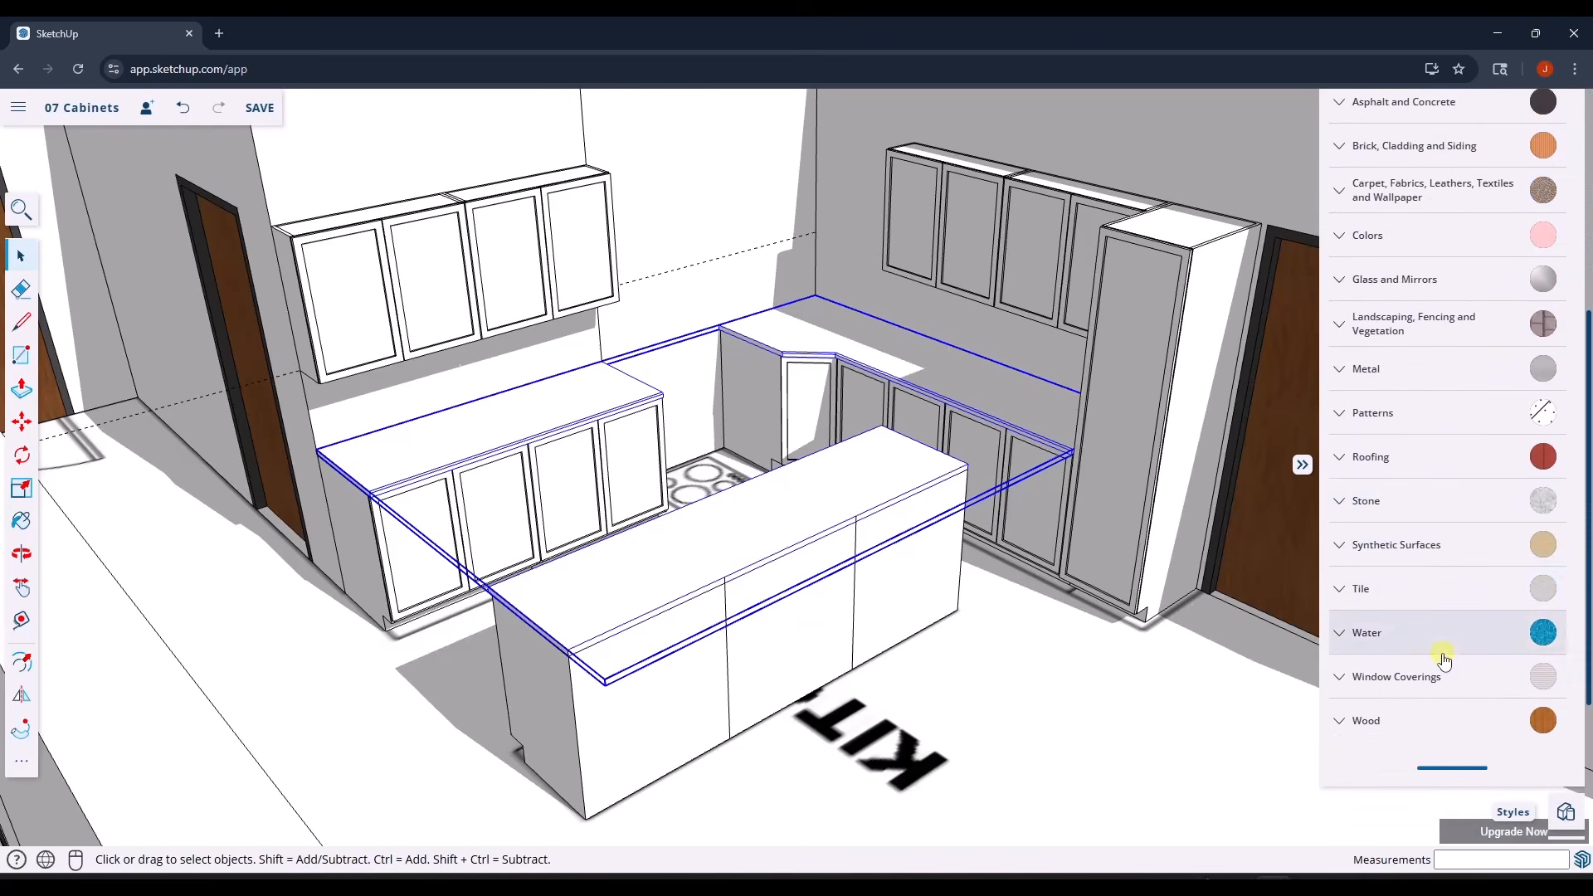
pyautogui.click(1424, 504)
pyautogui.scroll(-1, 1424, 507)
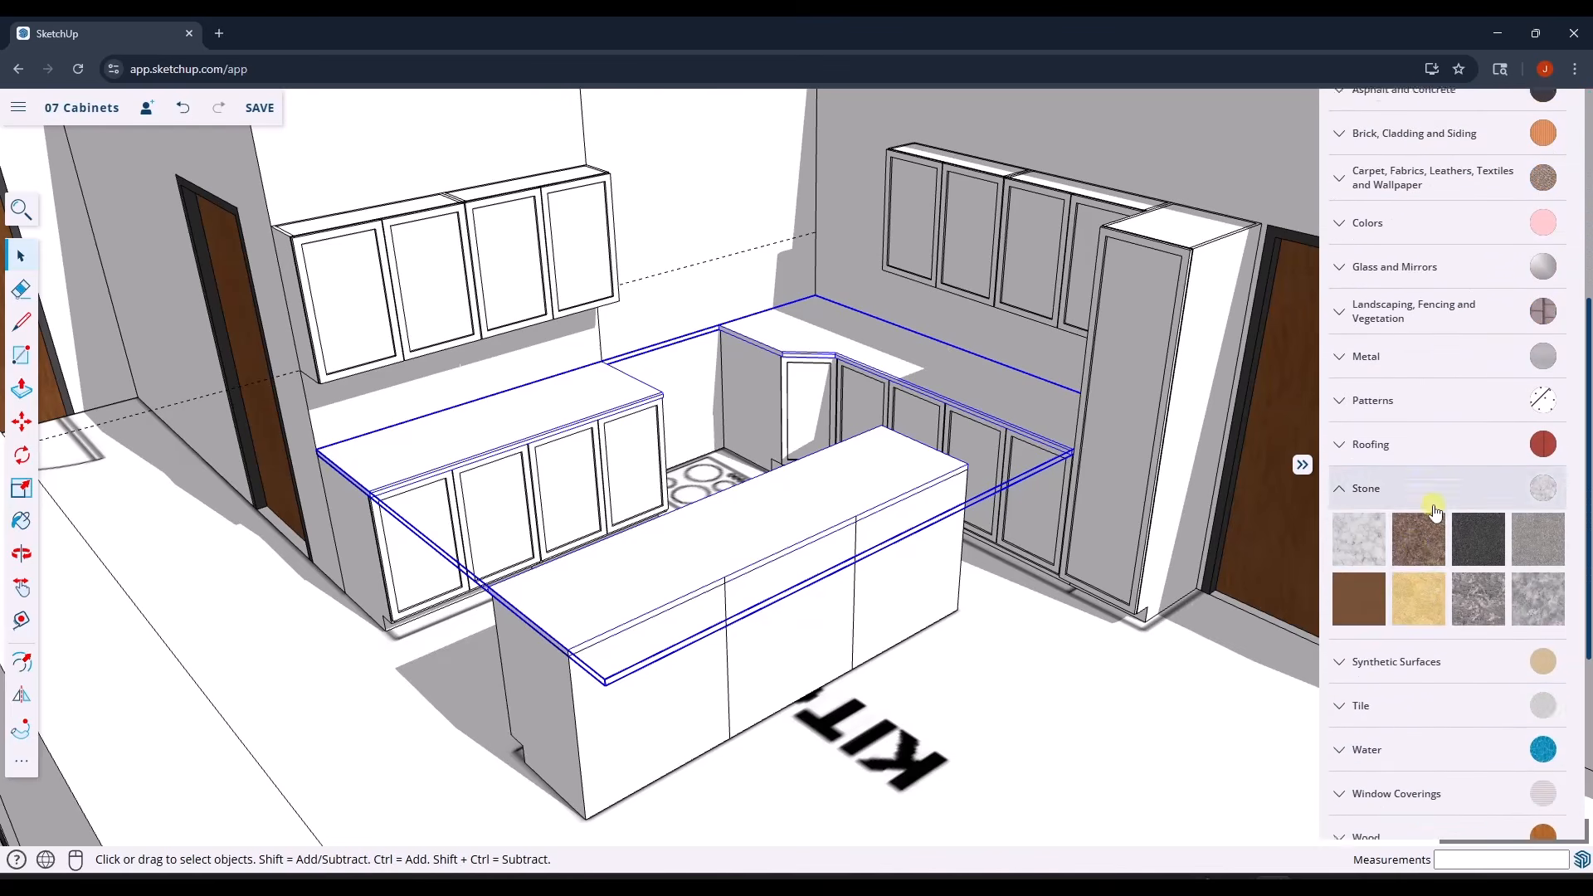
pyautogui.click(1478, 469)
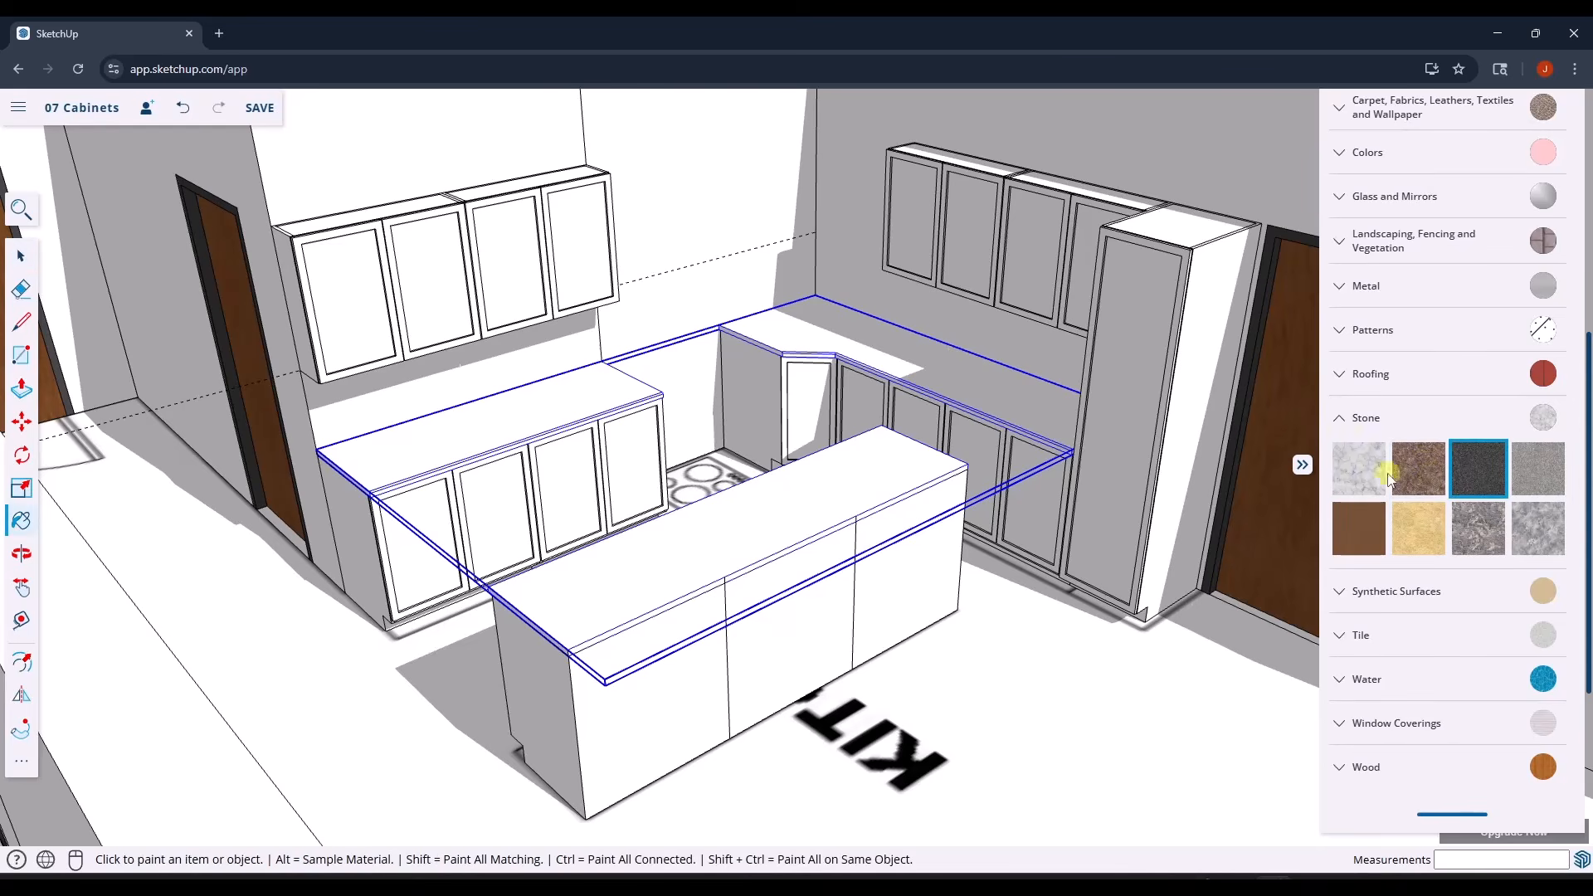
pyautogui.click(896, 463)
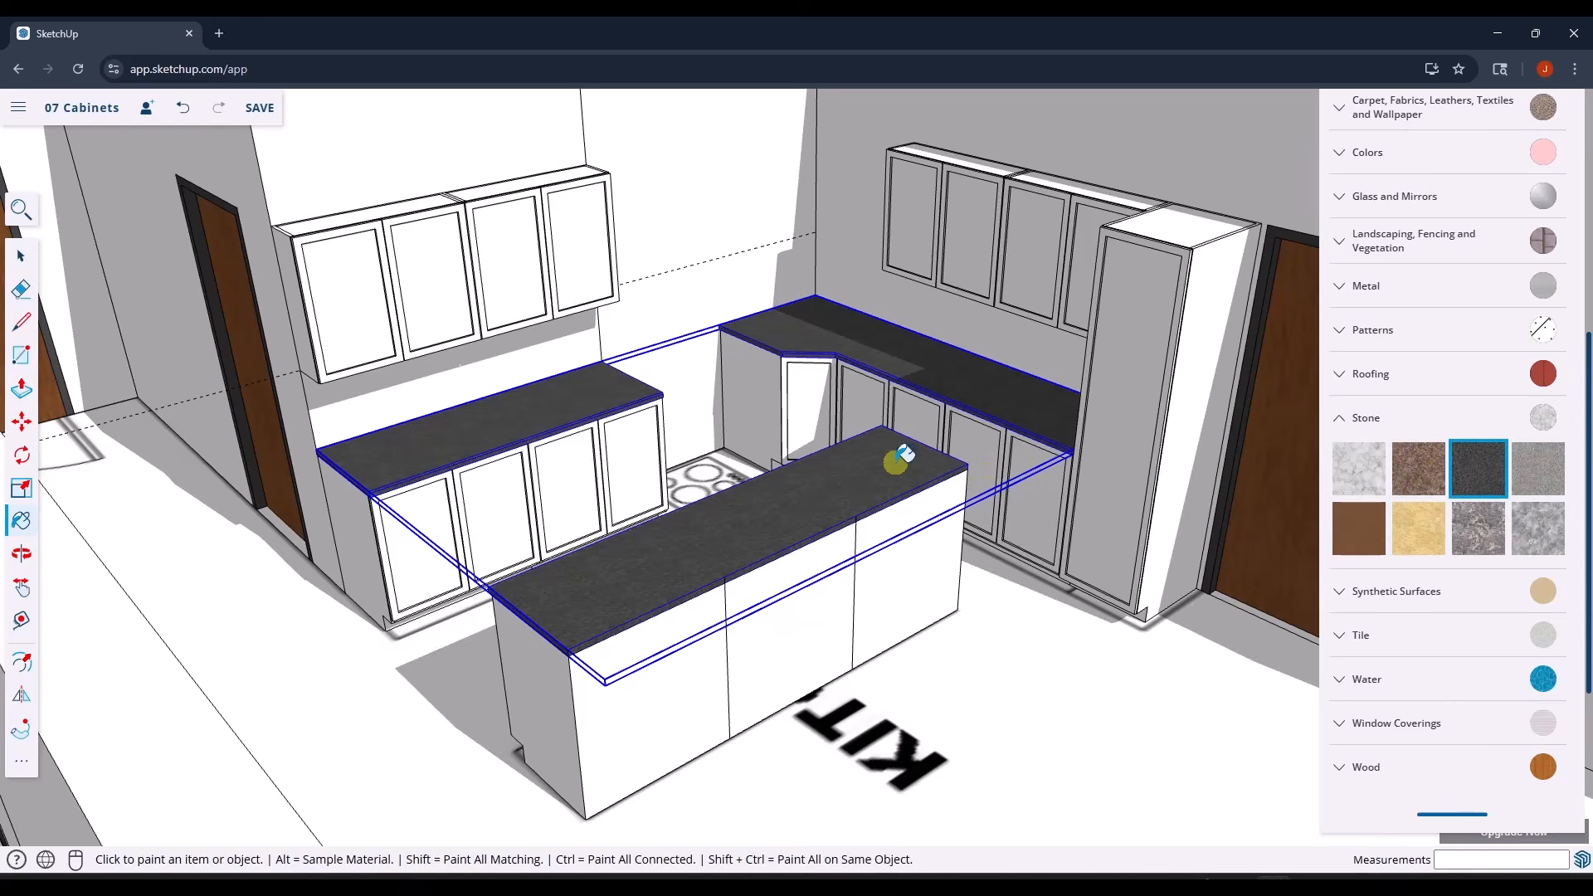
pyautogui.click(977, 386)
pyautogui.click(834, 494)
# - Paint all the kitchen cabinets with the dark brown material from the Wood collection
pyautogui.click(1367, 418)
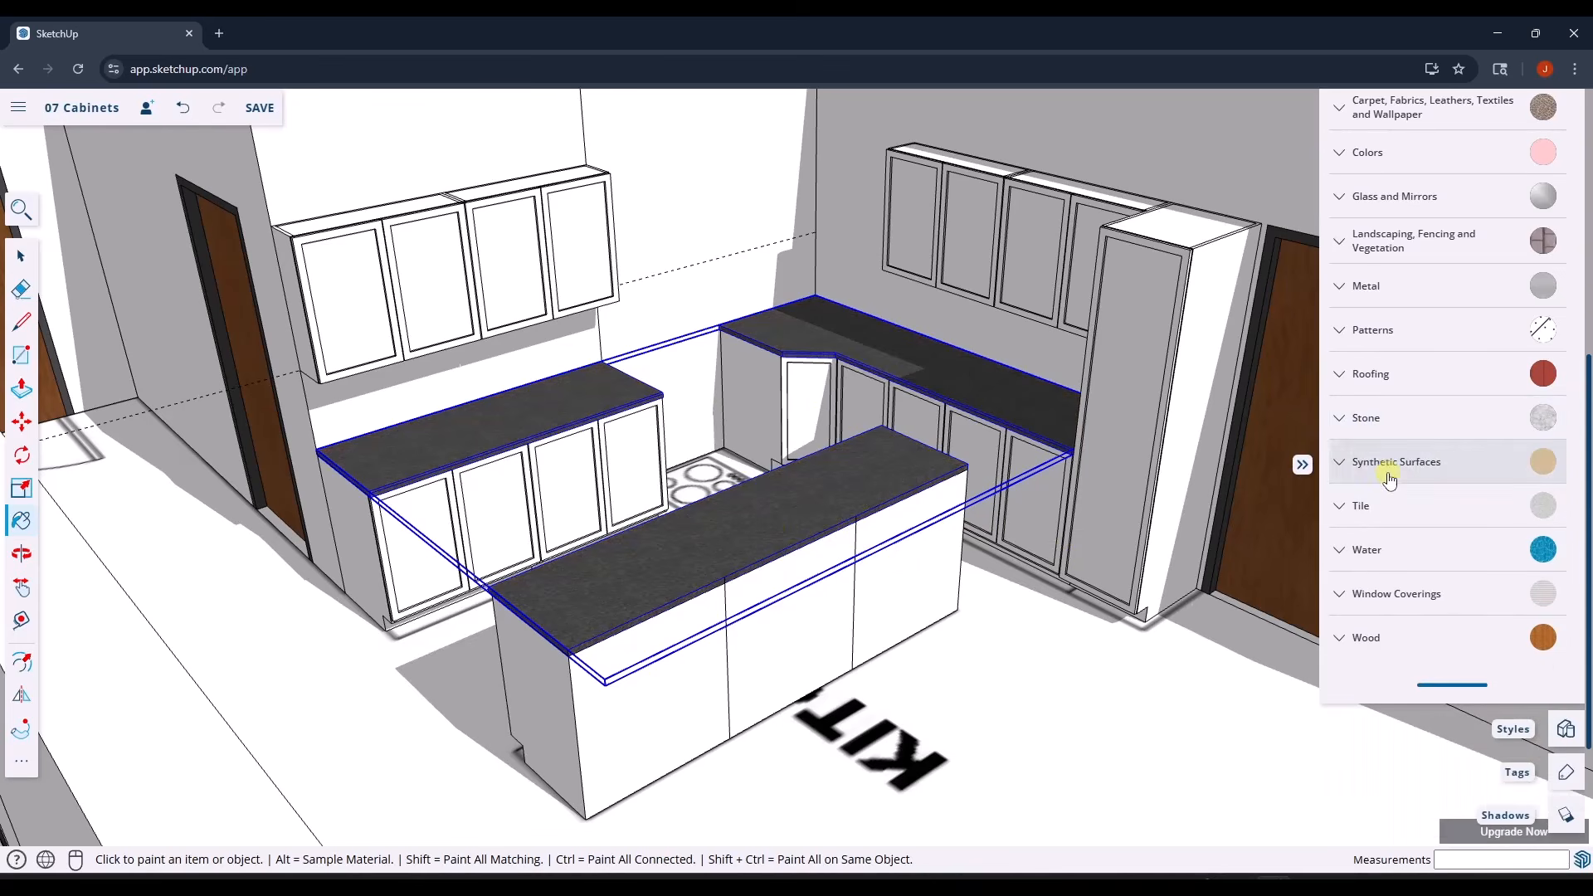
pyautogui.click(1367, 637)
pyautogui.scroll(-4, 1444, 547)
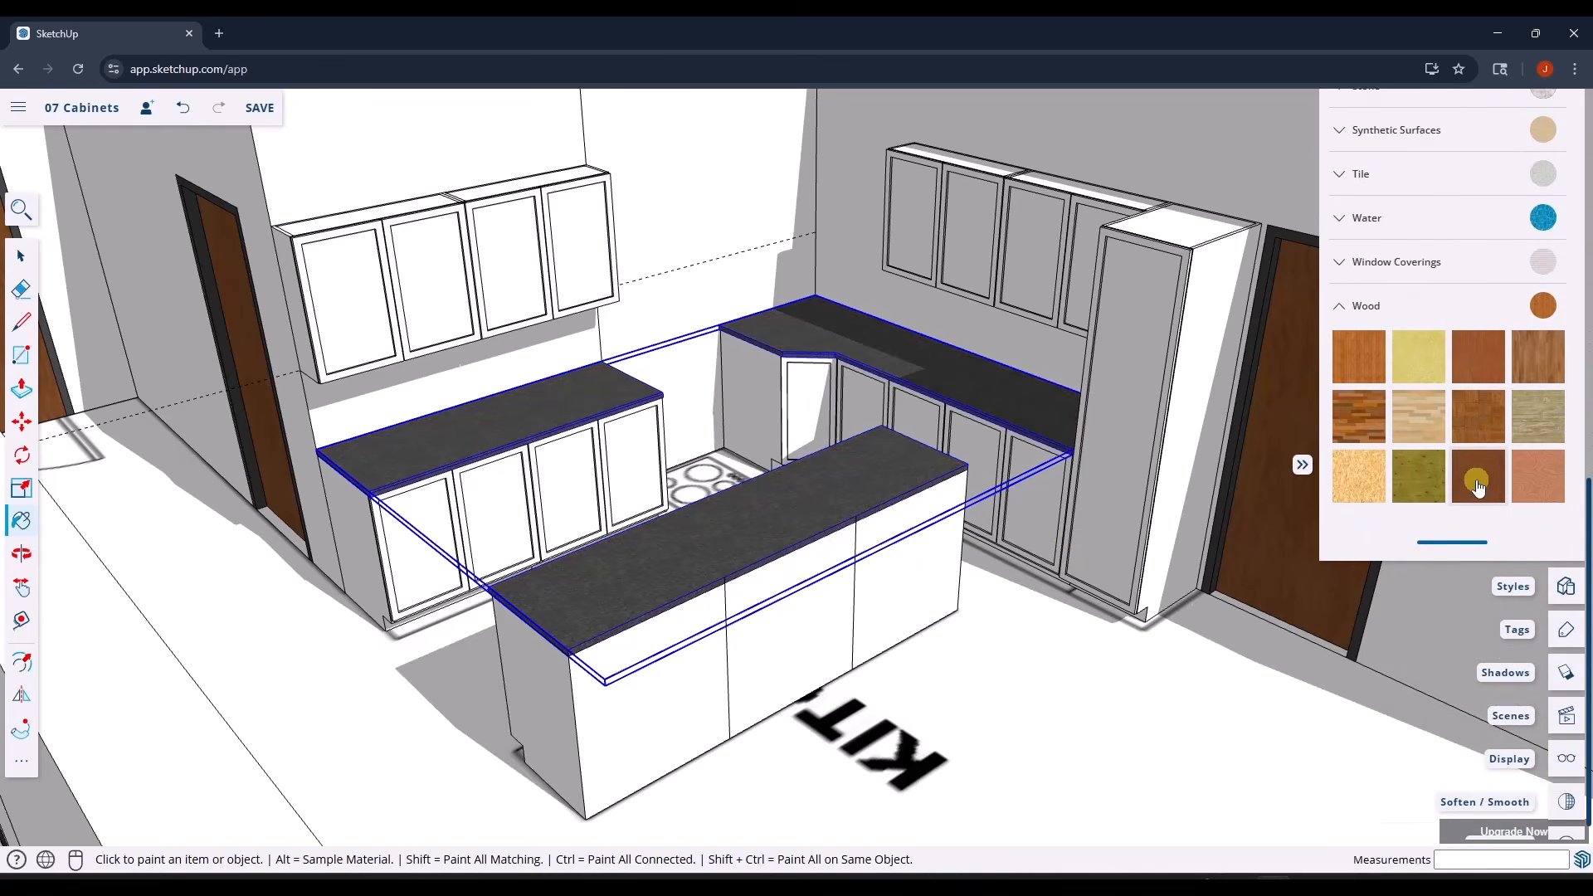
pyautogui.click(562, 479)
pyautogui.moveTo(747, 462)
pyautogui.mouseDown(button='middle')
pyautogui.moveTo(857, 465)
pyautogui.moveTo(846, 481)
pyautogui.mouseUp(button='middle')
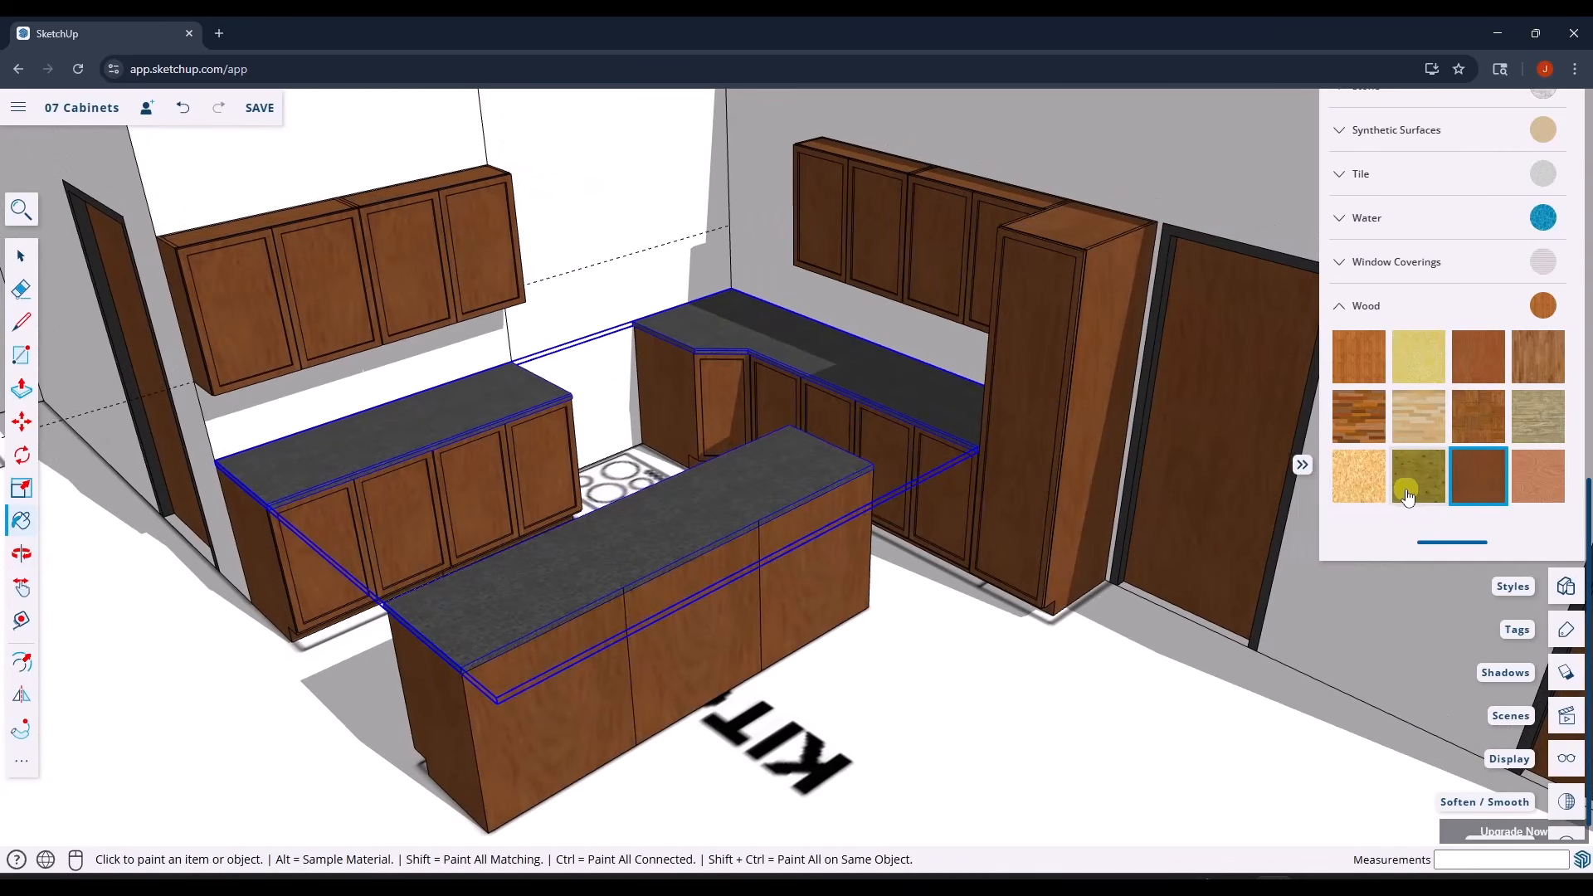
# - Try the light reddish wood material on the cabinets and restore the dark brown wood
pyautogui.click(852, 422)
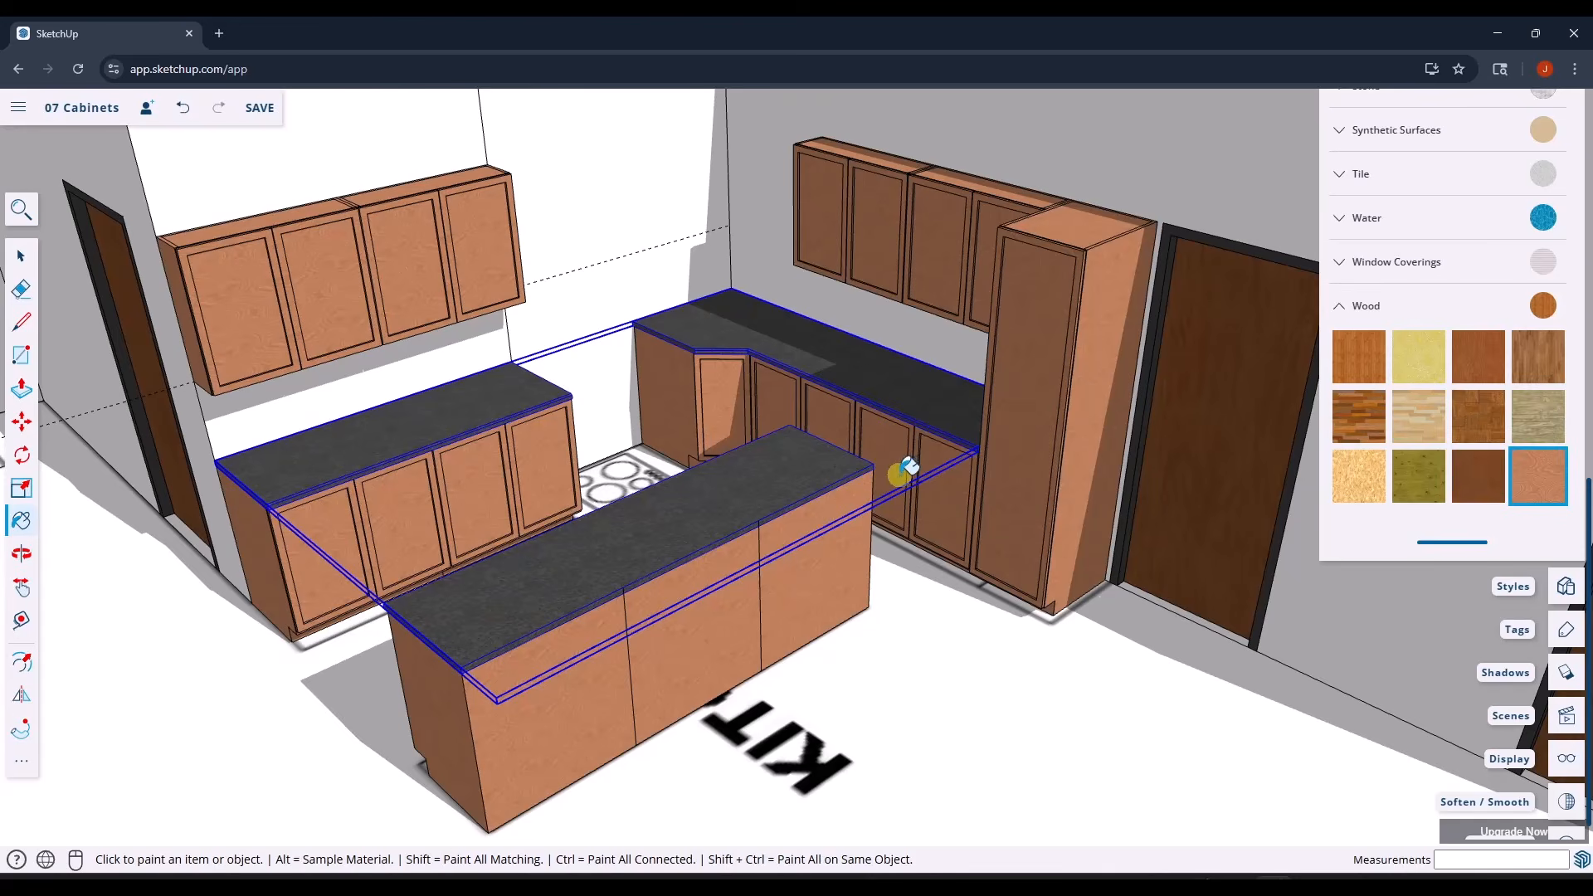
pyautogui.click(933, 462)
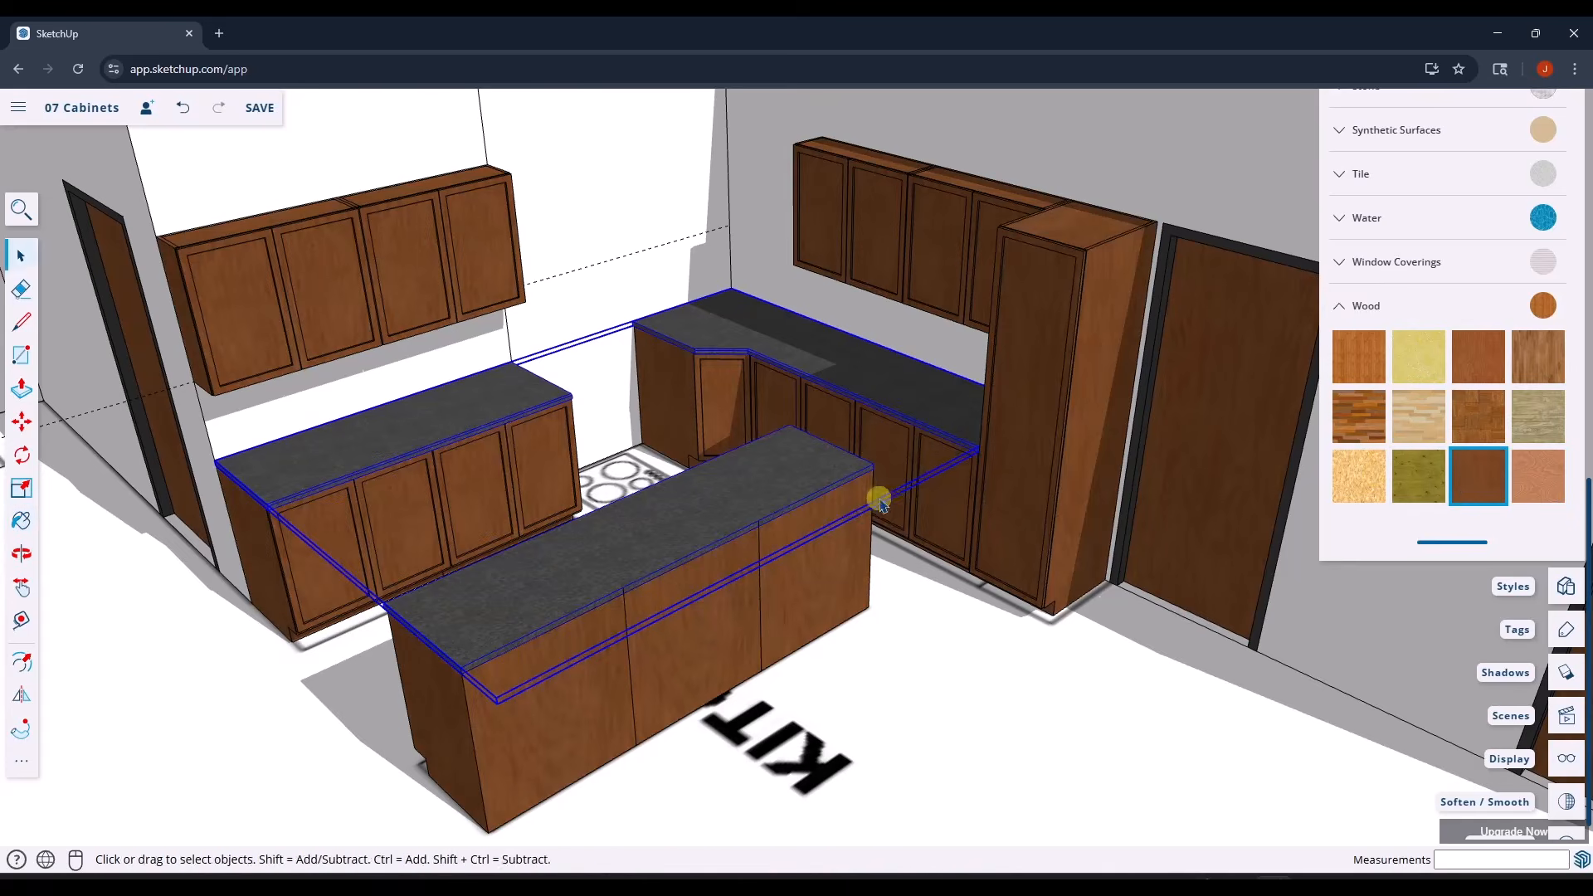
pyautogui.scroll(-6, 879, 502)
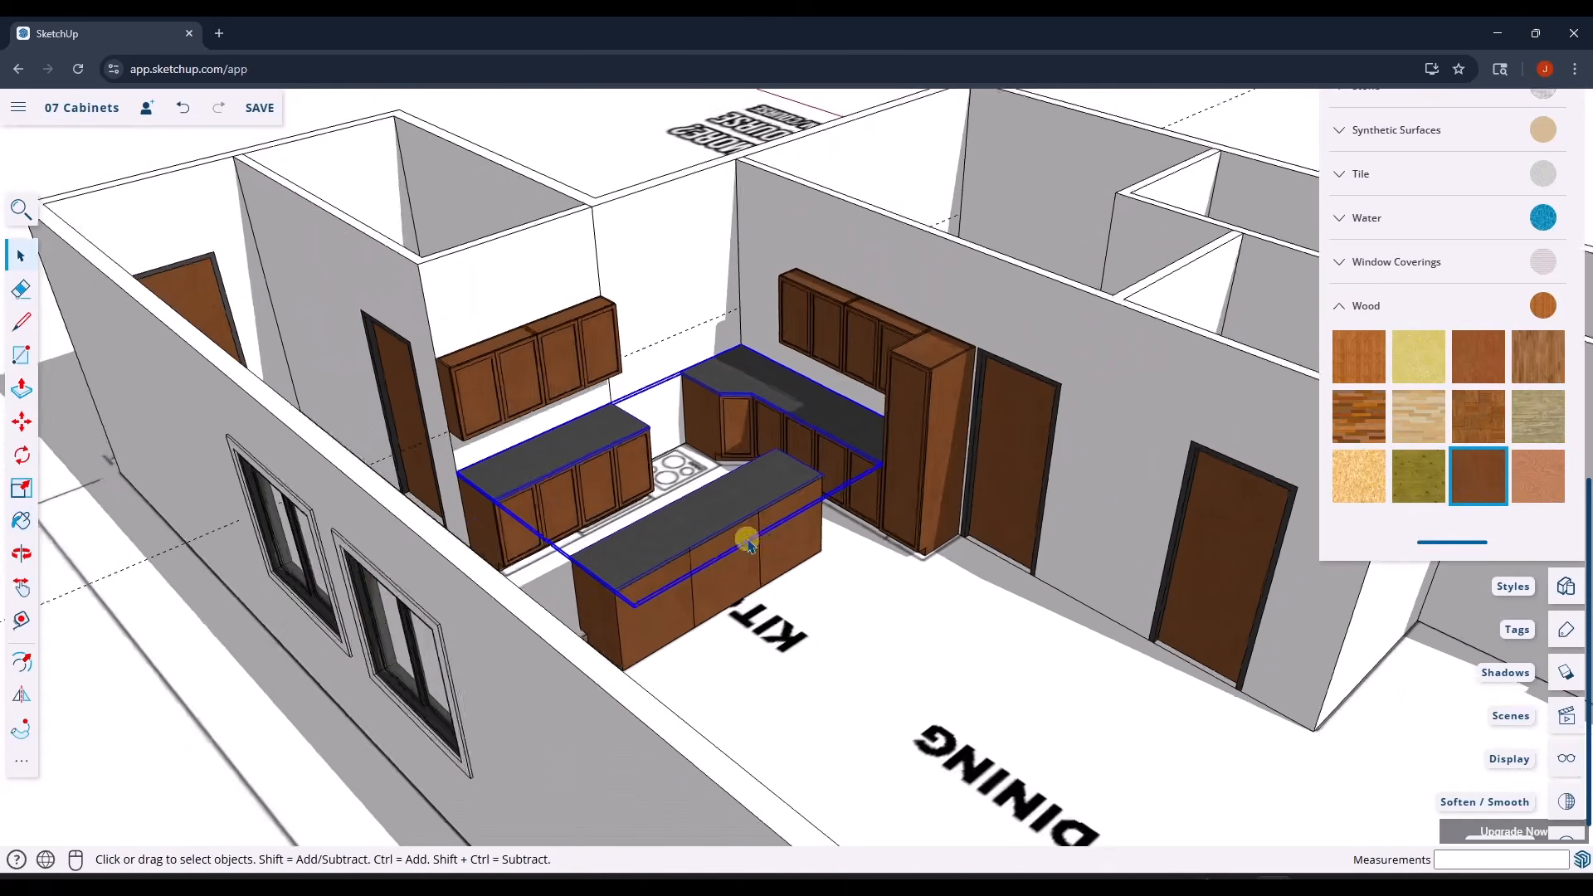
pyautogui.moveTo(748, 543); pyautogui.dragTo(790, 497, button='middle')
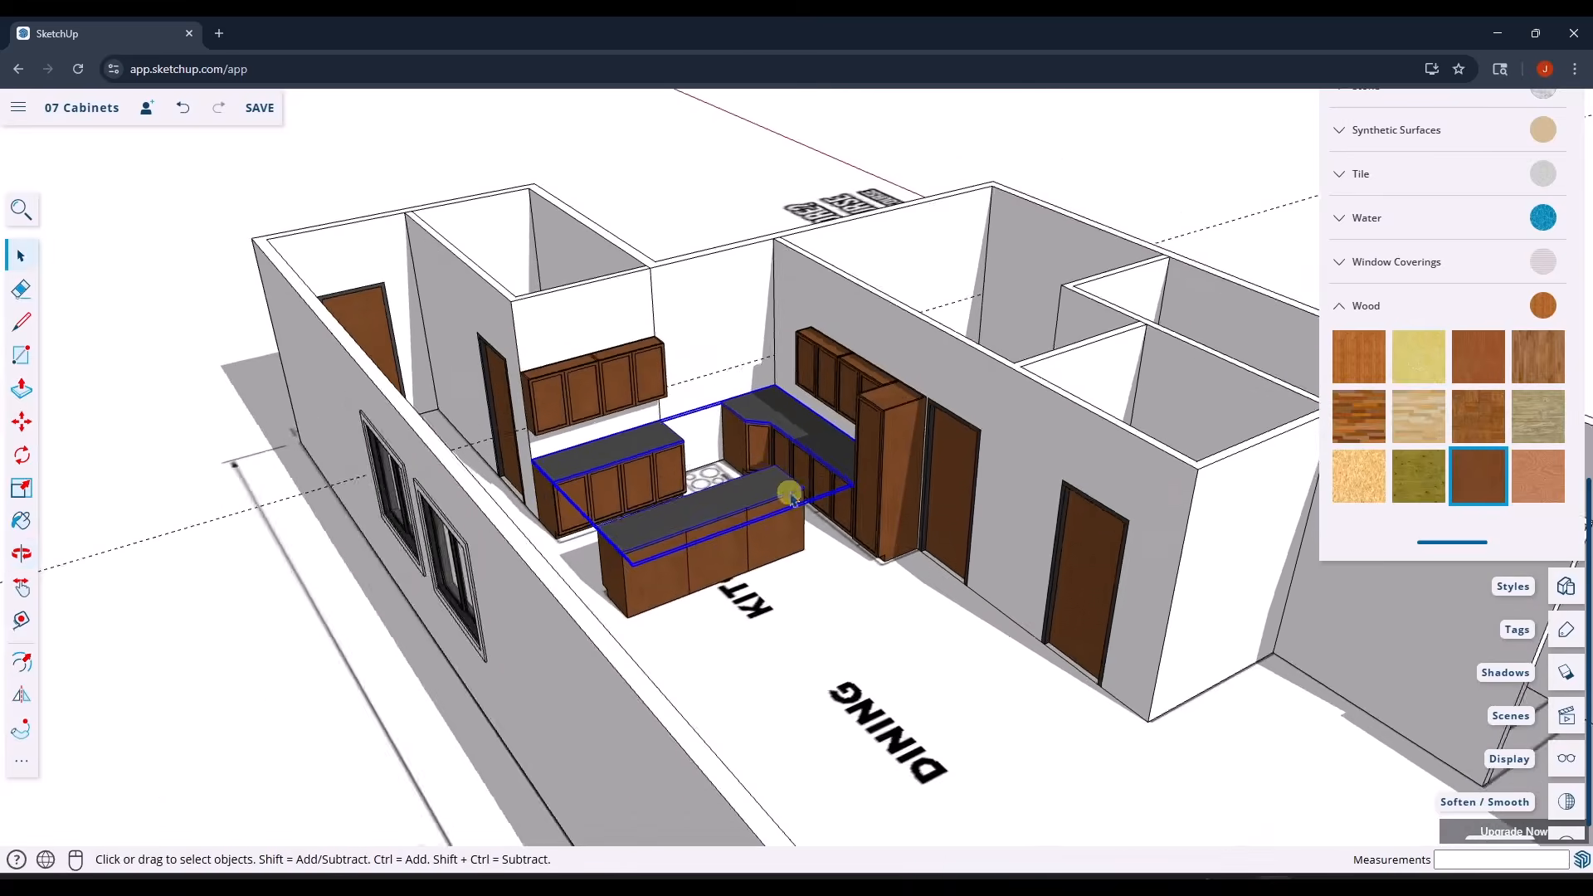
pyautogui.scroll(4, 714, 487)
pyautogui.moveTo(692, 483); pyautogui.dragTo(712, 481, button='middle')
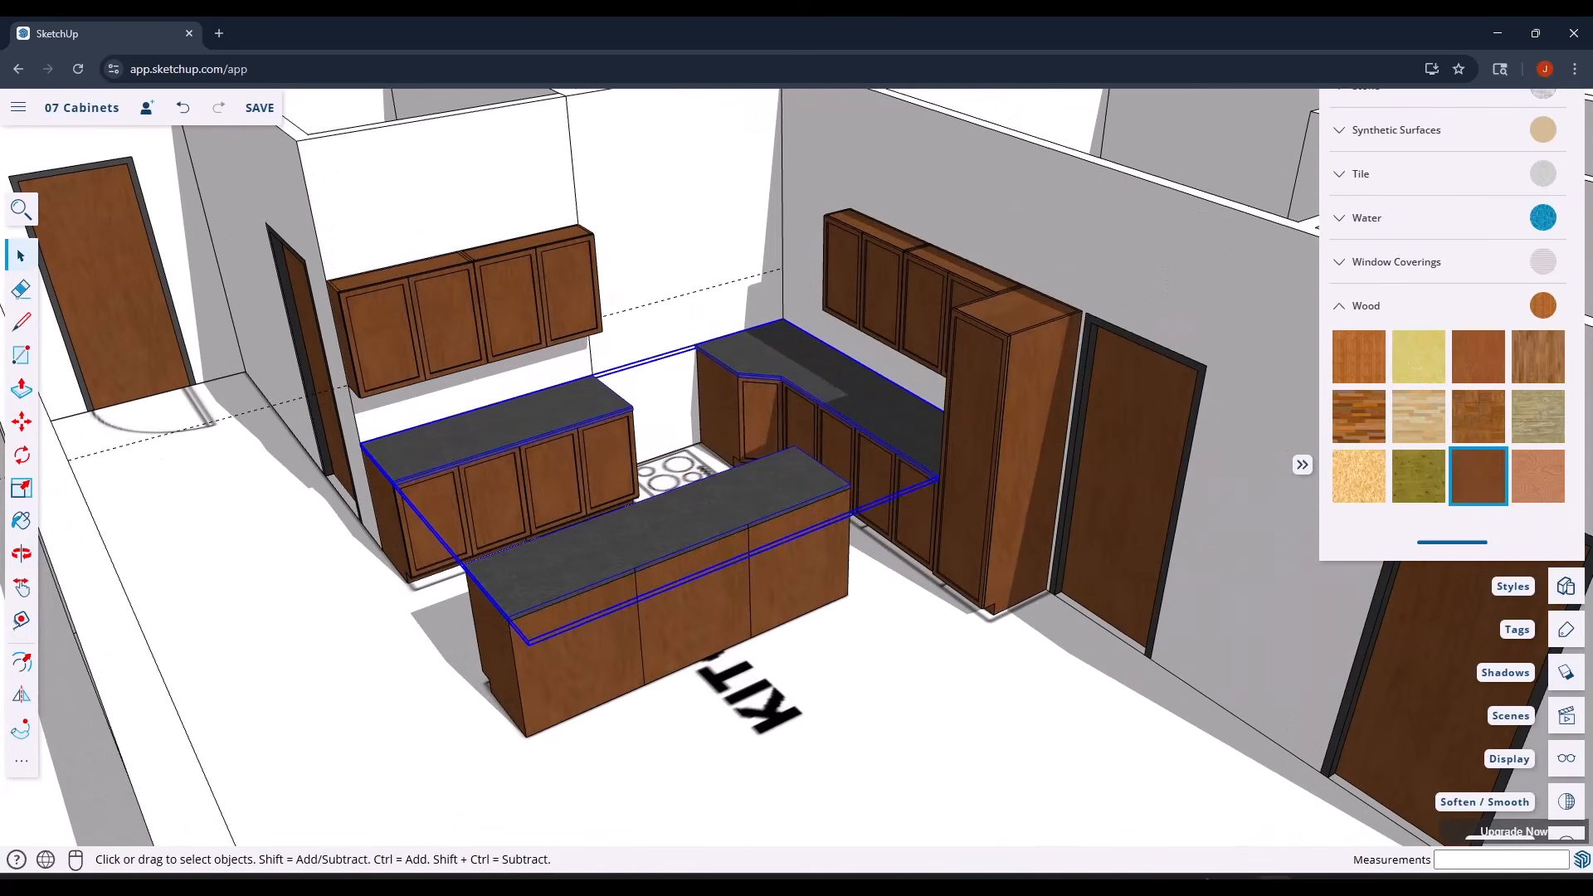